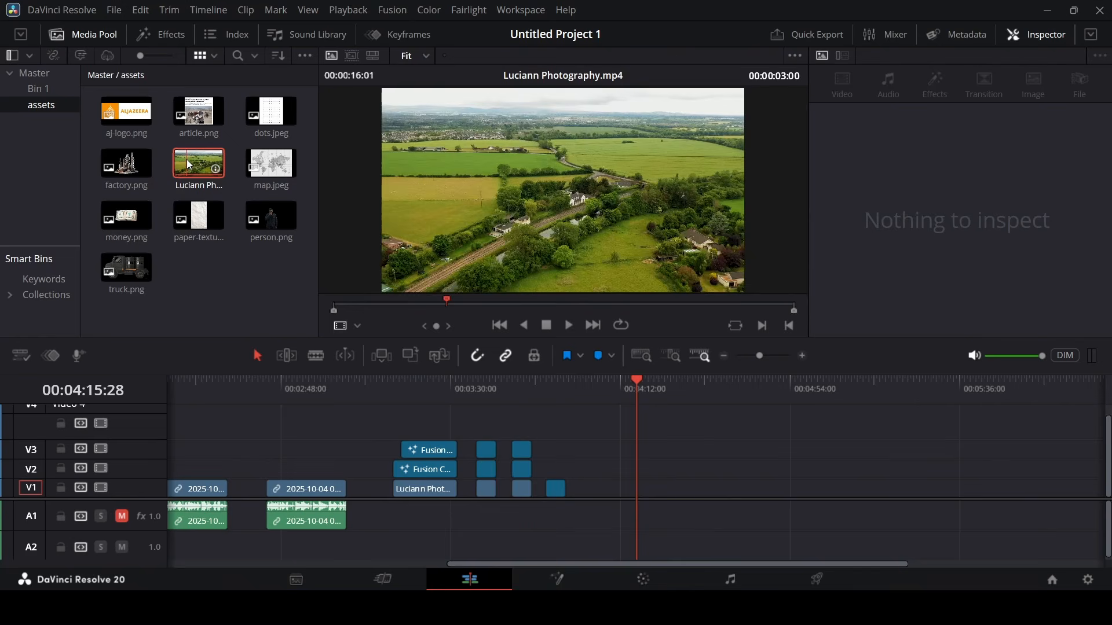
# Place the farmland drone video from the assets bin on track V1 at the playhead.
pyautogui.click(187, 160)
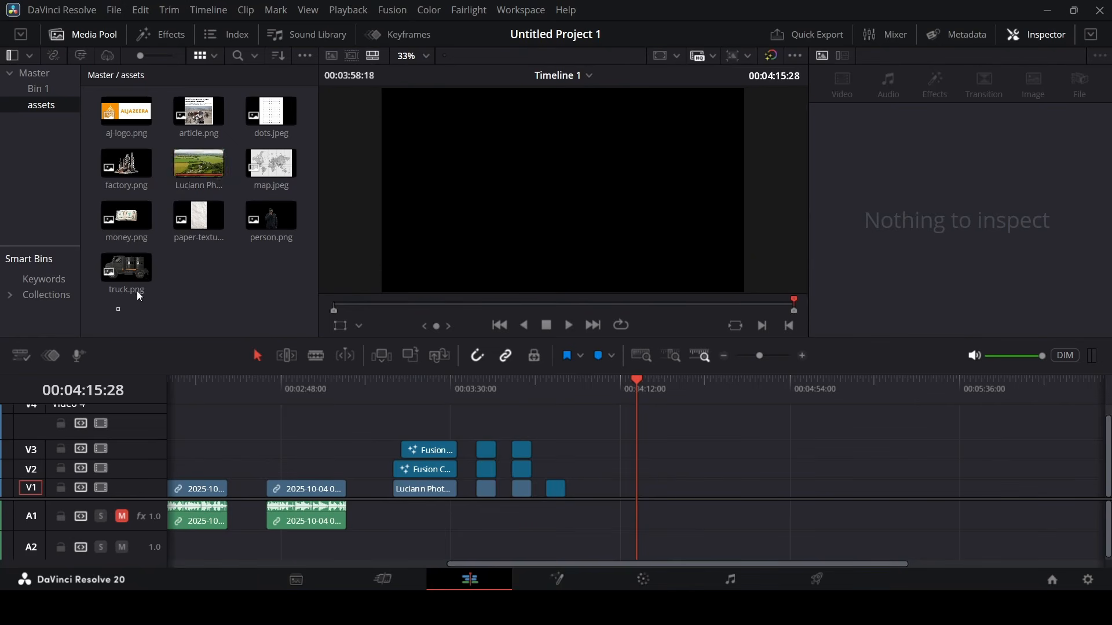
pyautogui.moveTo(100, 310); pyautogui.dragTo(296, 90)
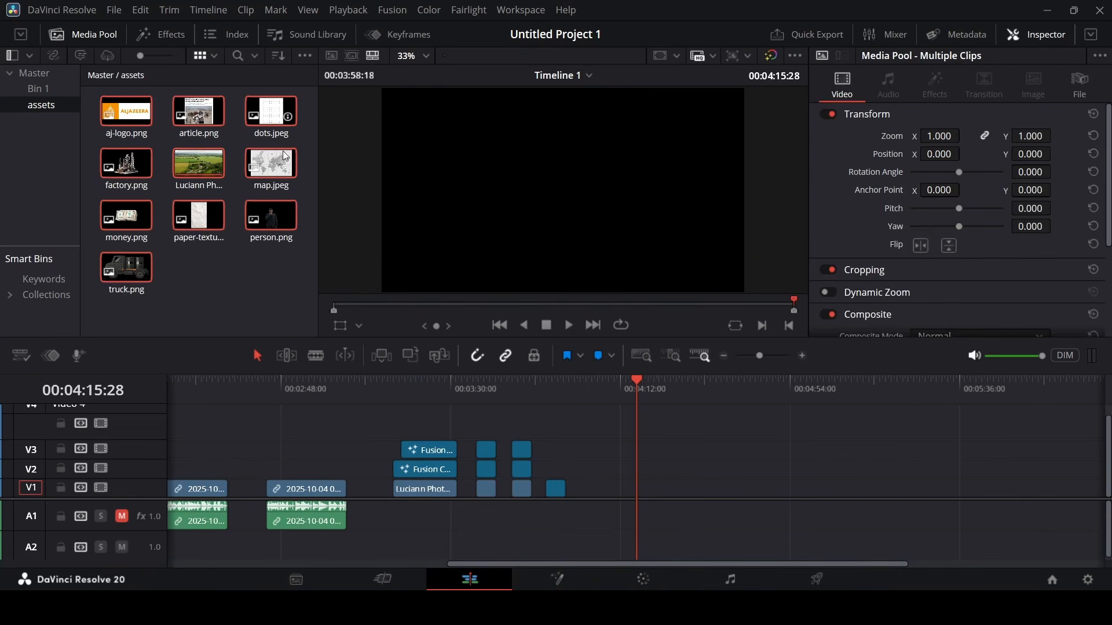
pyautogui.click(252, 266)
pyautogui.moveTo(201, 179); pyautogui.dragTo(663, 489)
pyautogui.hotkey('ctrl', '=')
pyautogui.scroll(2, 688, 462)
pyautogui.hscroll(3, 688, 462)
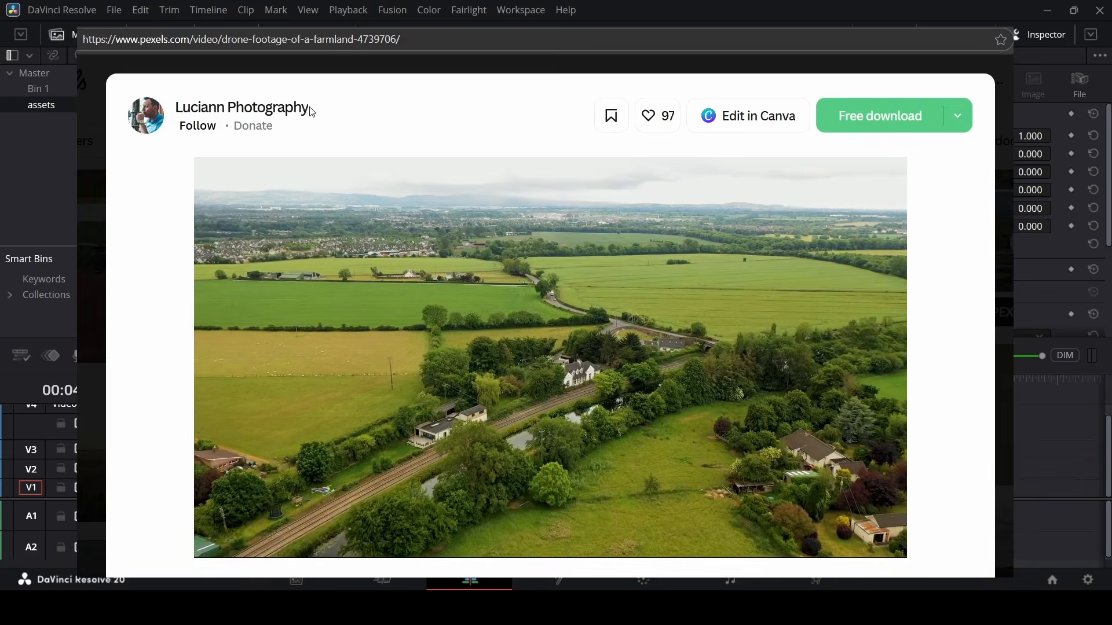
pyautogui.moveTo(310, 108); pyautogui.dragTo(166, 120)
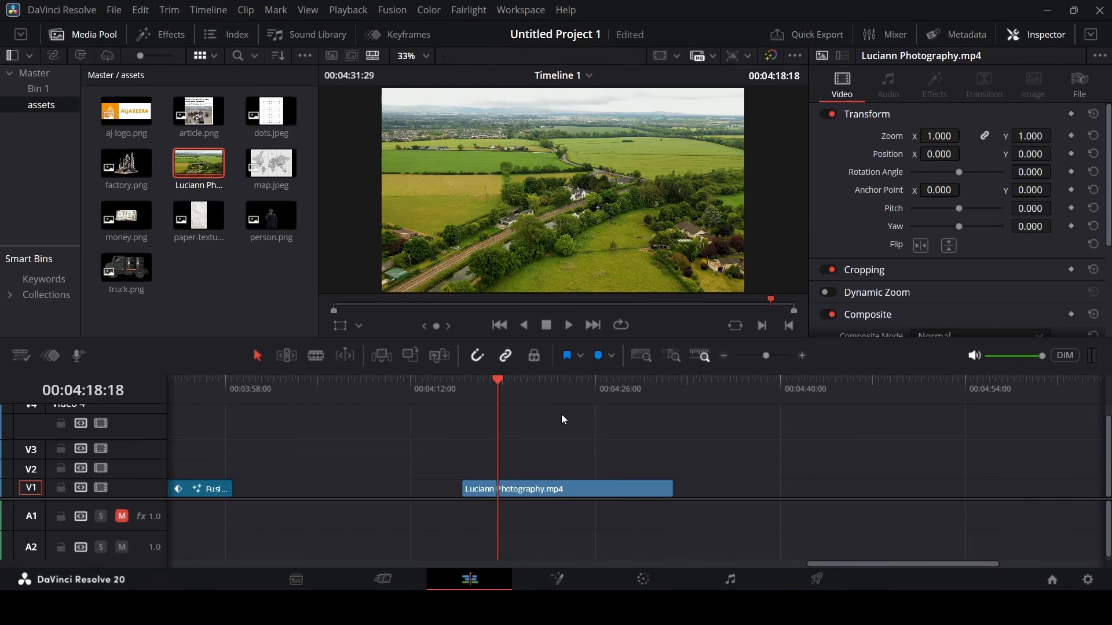
# Set the drone clip's opacity to 50.
pyautogui.click(565, 494)
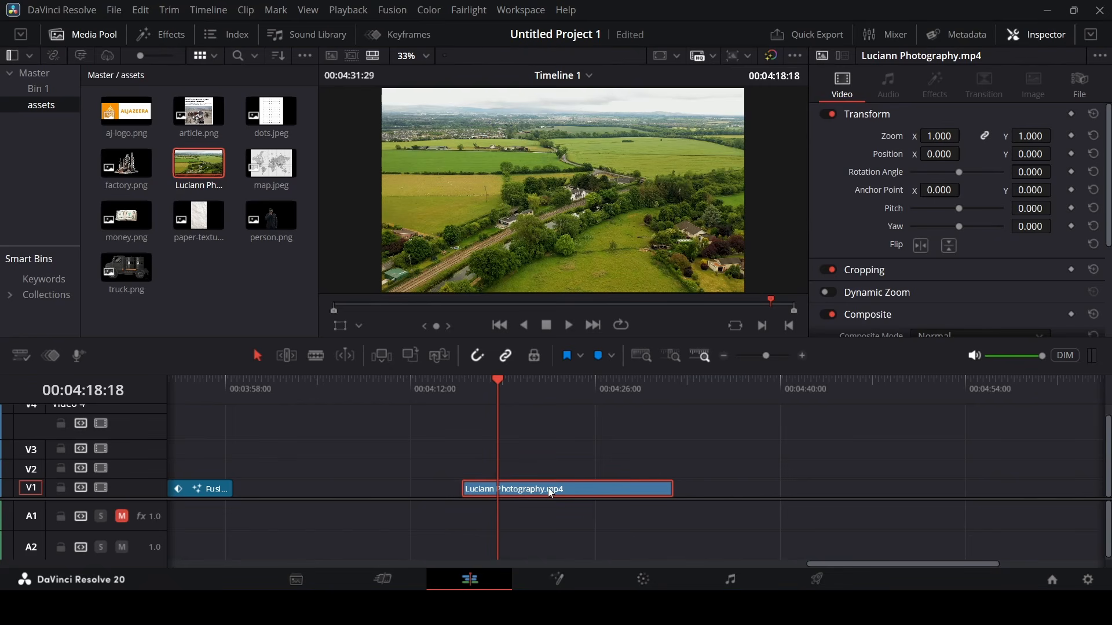
pyautogui.scroll(-1, 899, 243)
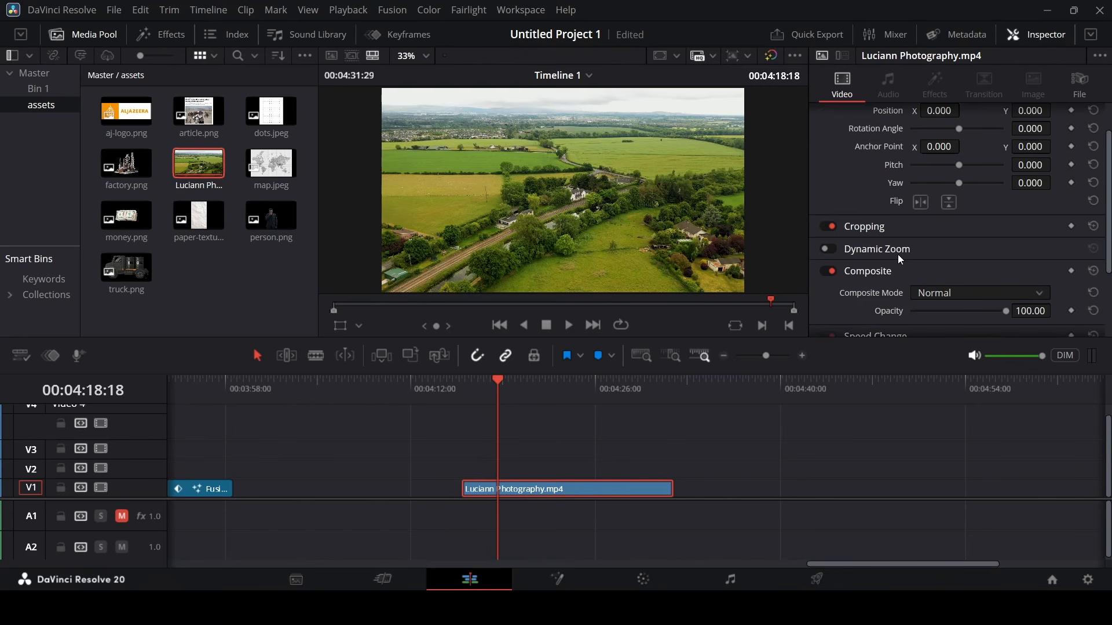
pyautogui.scroll(1, 881, 219)
pyautogui.scroll(-3, 882, 221)
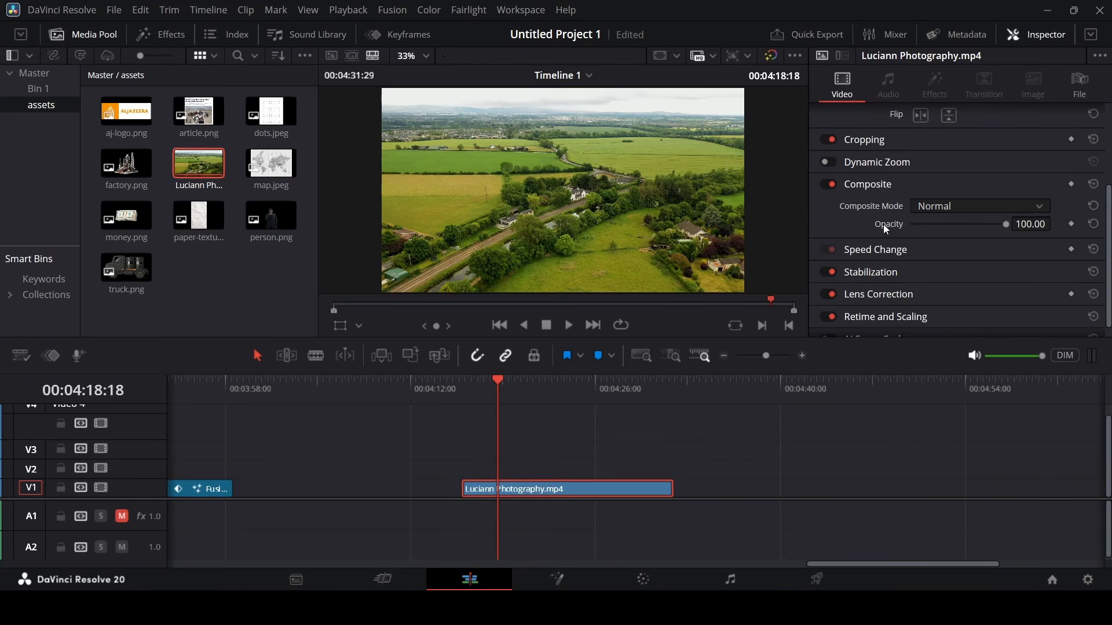
pyautogui.click(1031, 229)
pyautogui.press('BackSpace')
pyautogui.press('BackSpace')
pyautogui.press('BackSpace')
pyautogui.press('BackSpace')
pyautogui.press('BackSpace')
pyautogui.press('BackSpace')
pyautogui.write('50')
pyautogui.press('Return')
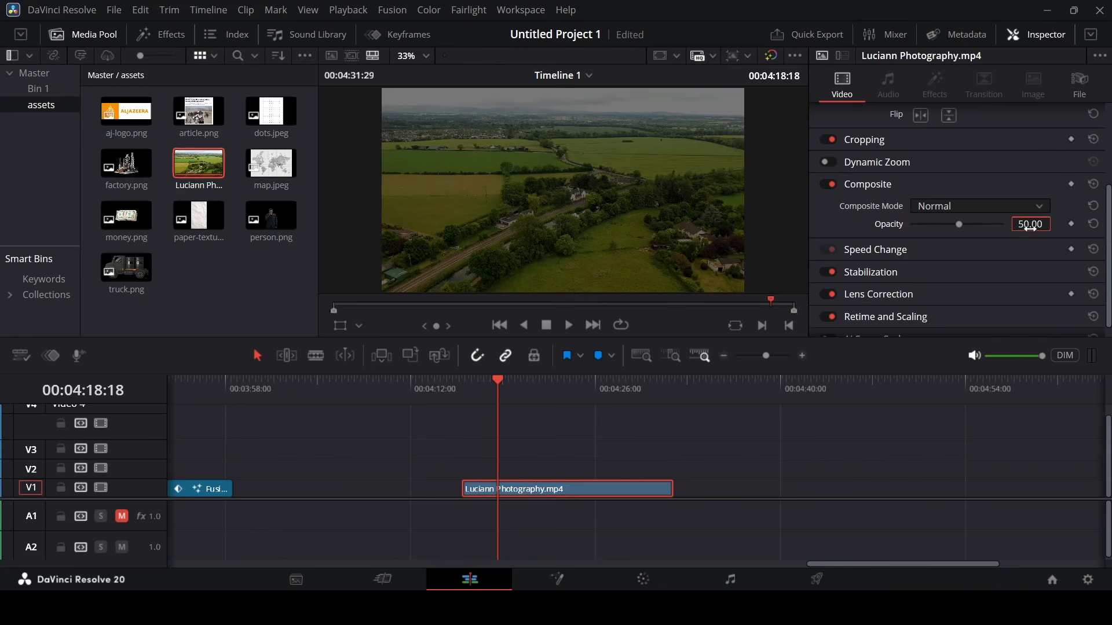
# Lower the drone clip's opacity further to 30.
pyautogui.doubleClick(1031, 225)
pyautogui.write('30')
pyautogui.press('Return')
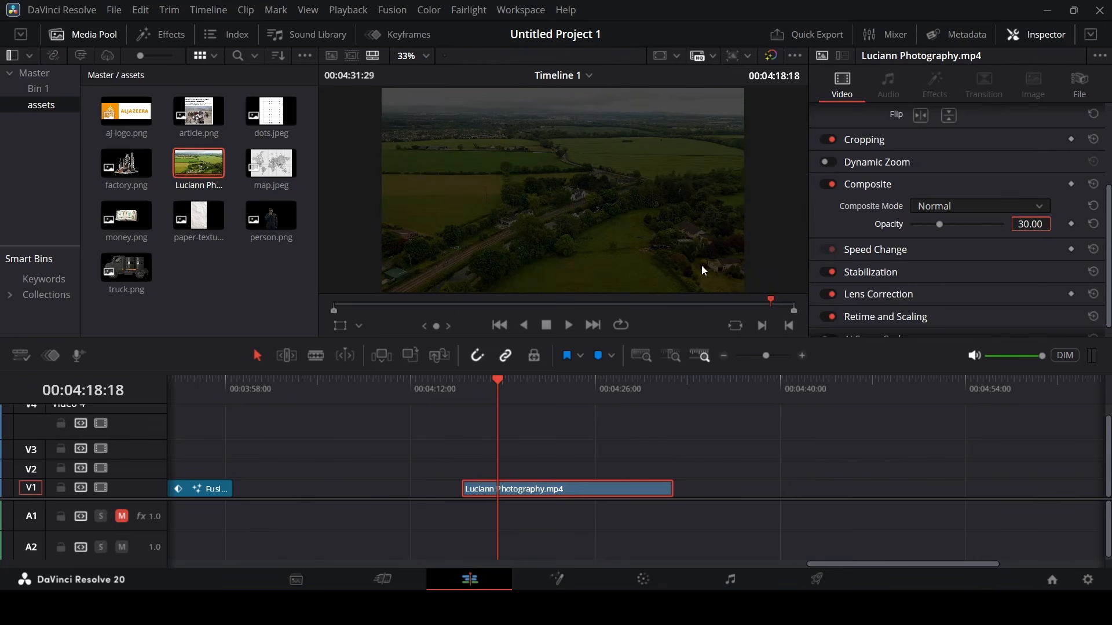
pyautogui.click(527, 445)
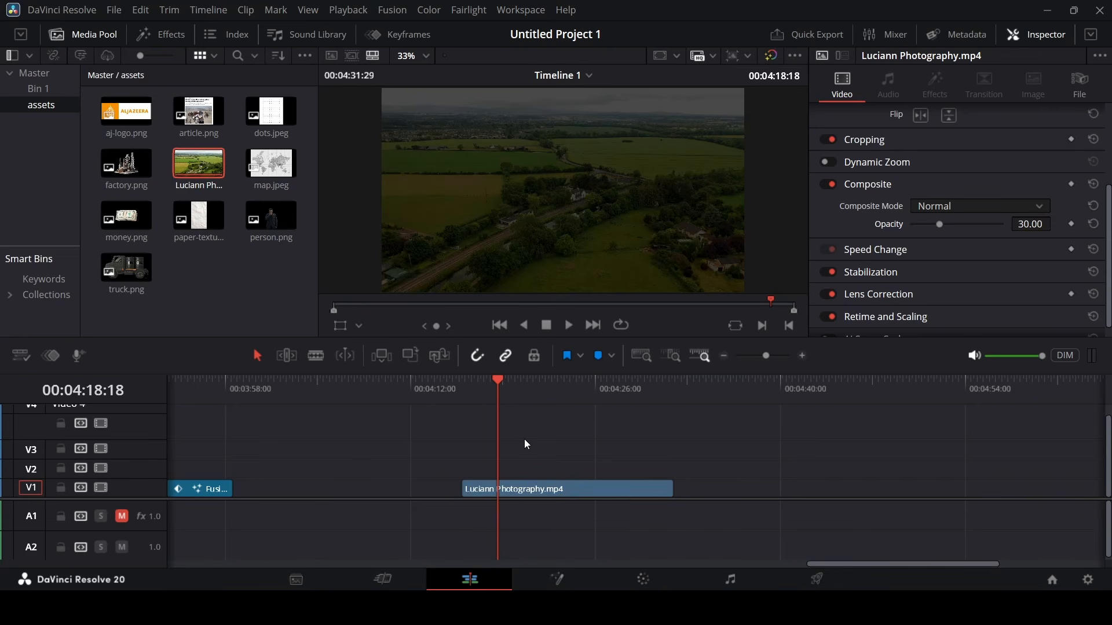
# Add a Fusion Composition on track V2 above the drone clip and open it in the Fusion page.
pyautogui.click(148, 34)
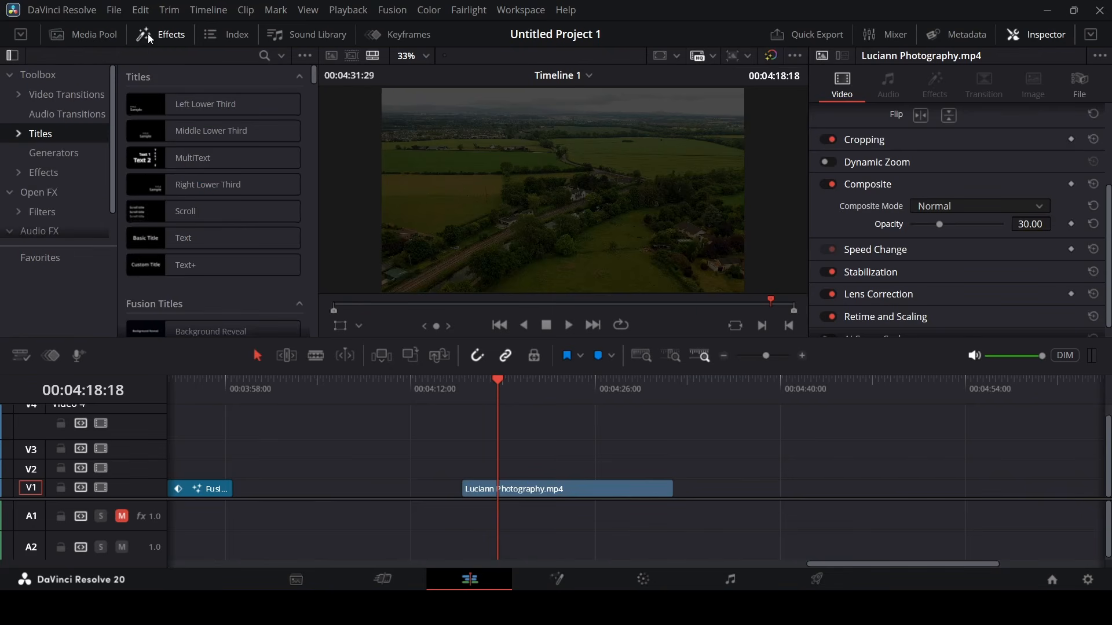
pyautogui.click(44, 172)
pyautogui.moveTo(183, 134); pyautogui.dragTo(673, 468)
pyautogui.click(504, 469)
pyautogui.rightClick(526, 471)
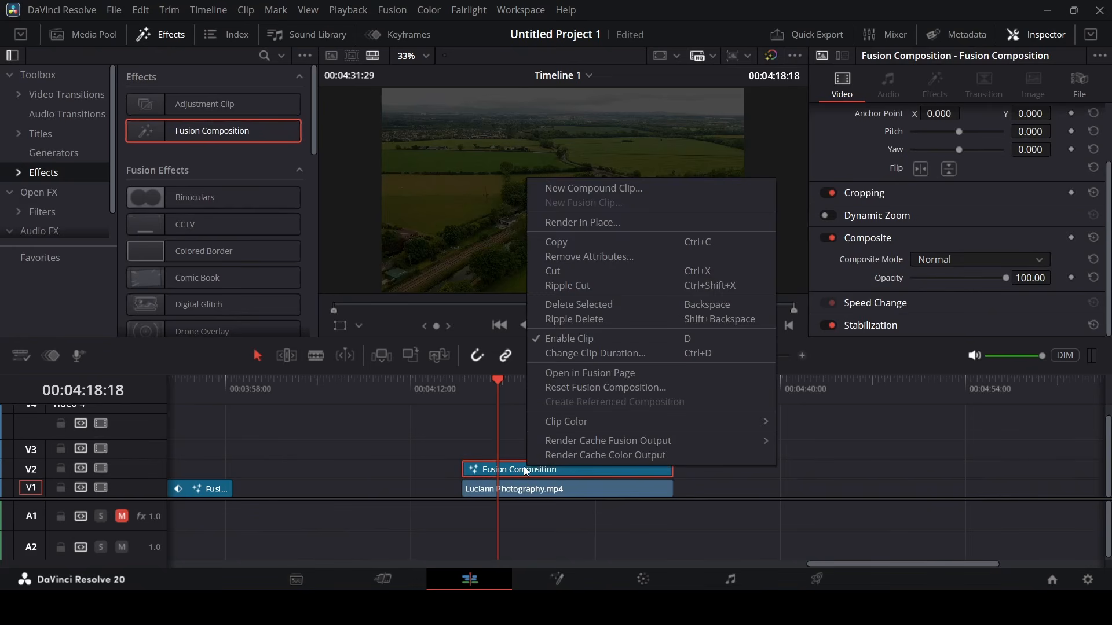
pyautogui.click(577, 371)
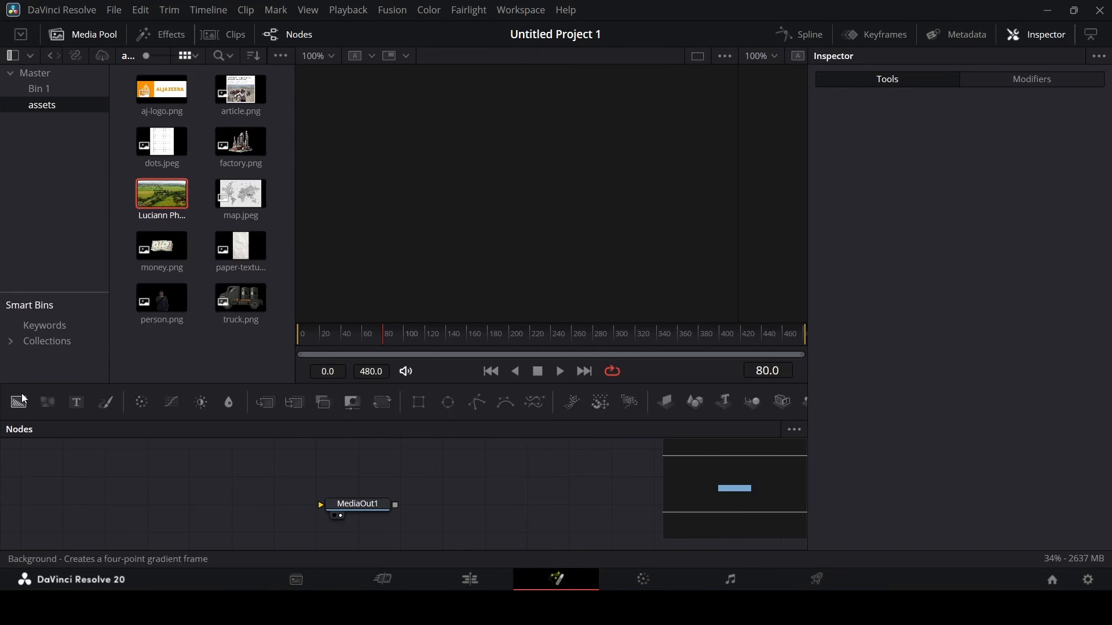
# Feed a yellow Background node with red and green at 1.0 into MediaOut1 and mask it with a Rectangle.
pyautogui.moveTo(19, 402); pyautogui.dragTo(353, 509)
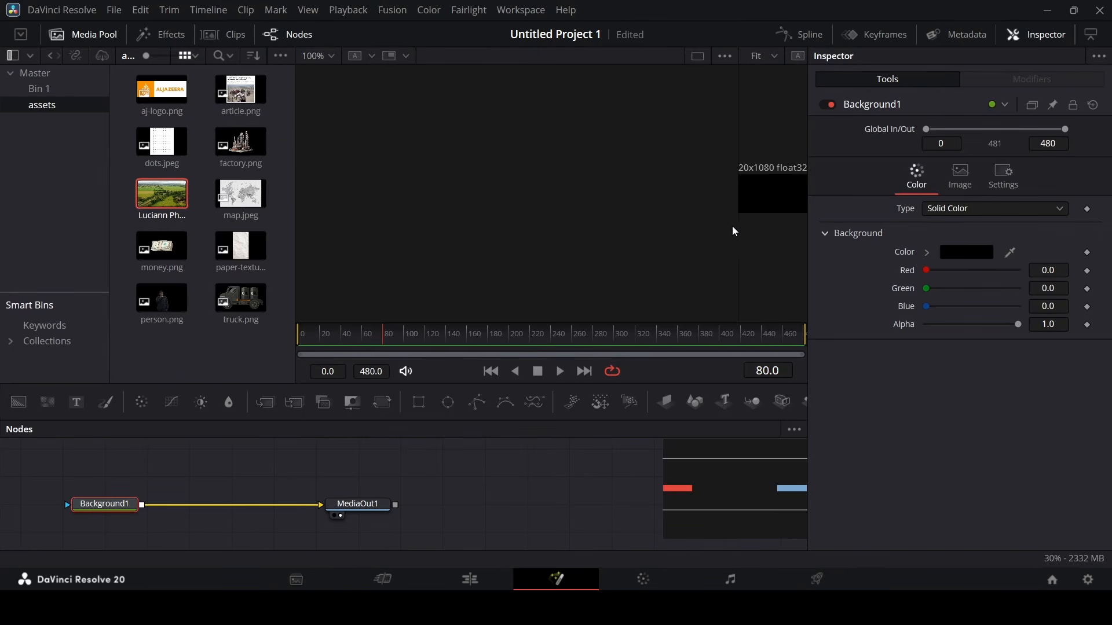
pyautogui.moveTo(736, 226); pyautogui.dragTo(435, 228)
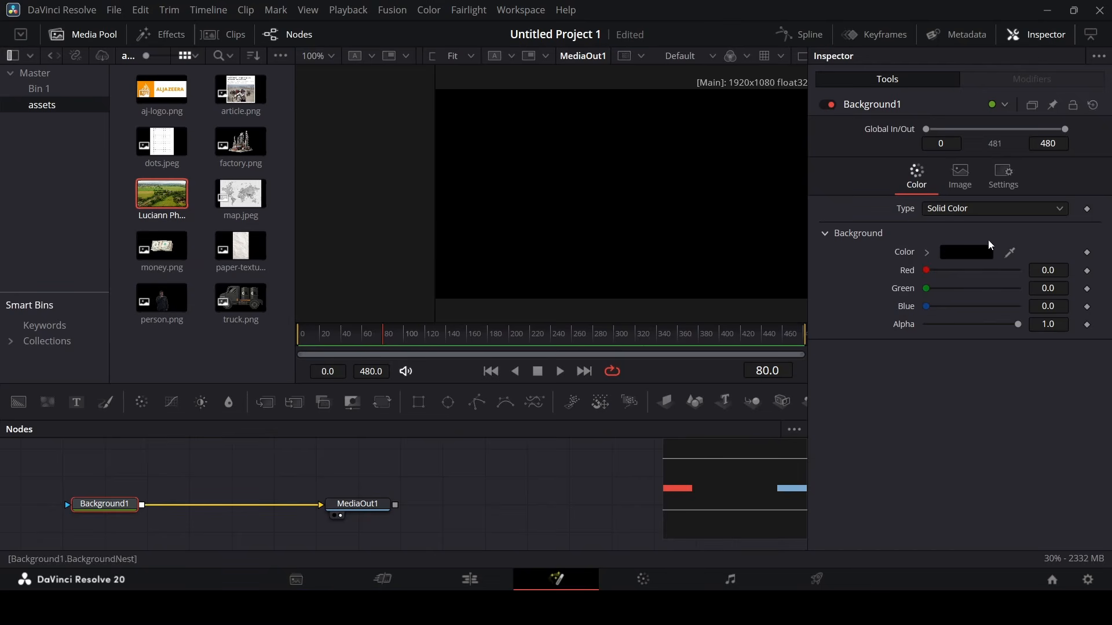
pyautogui.moveTo(927, 289); pyautogui.dragTo(1049, 290)
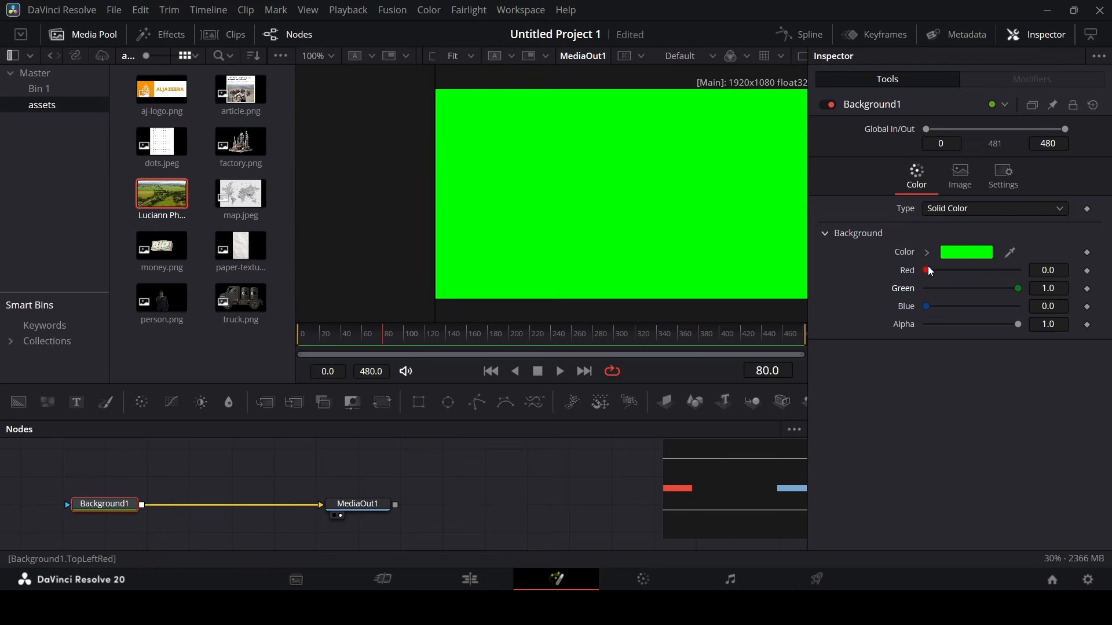
pyautogui.moveTo(926, 271); pyautogui.dragTo(1028, 266)
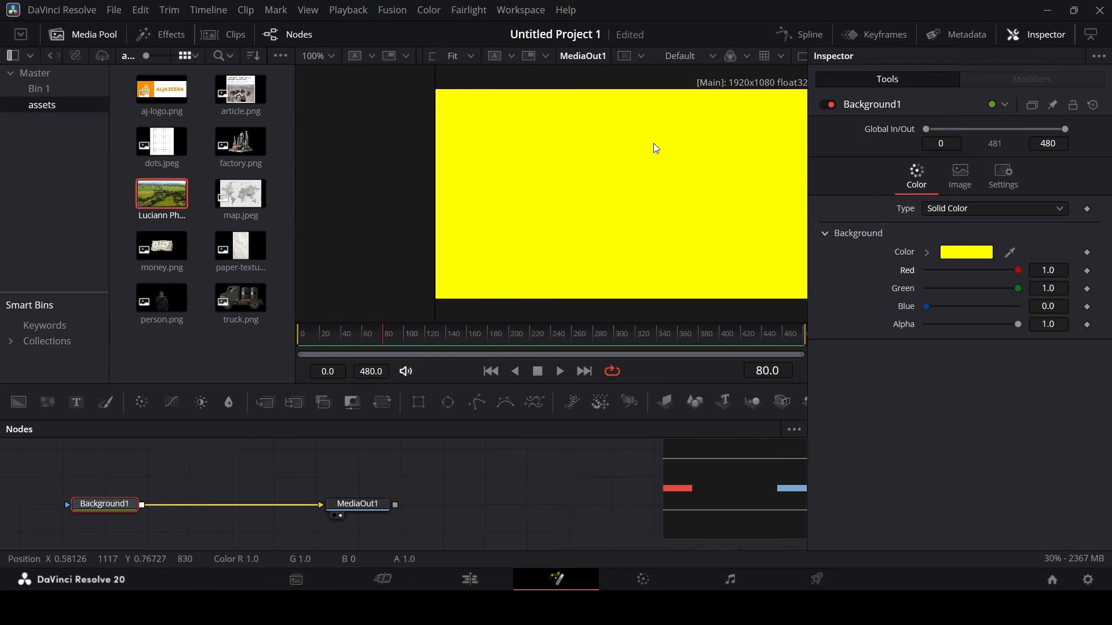
pyautogui.moveTo(416, 400); pyautogui.dragTo(110, 504)
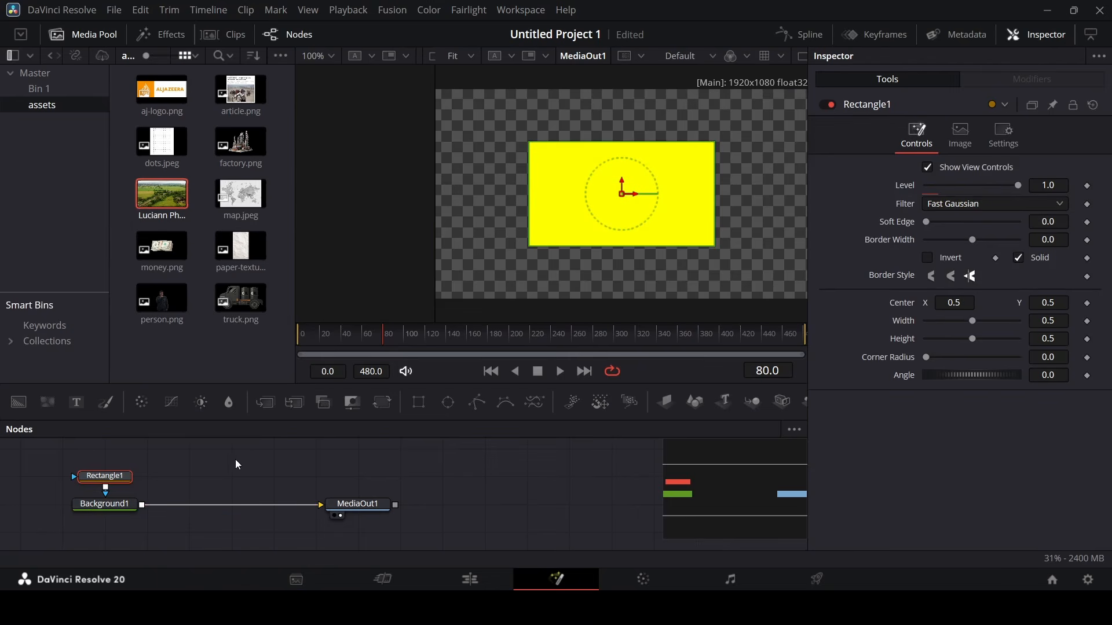
# Merge a Text node over the masked background and enter the text GDP.
pyautogui.moveTo(76, 402); pyautogui.dragTo(144, 504)
pyautogui.click(210, 476)
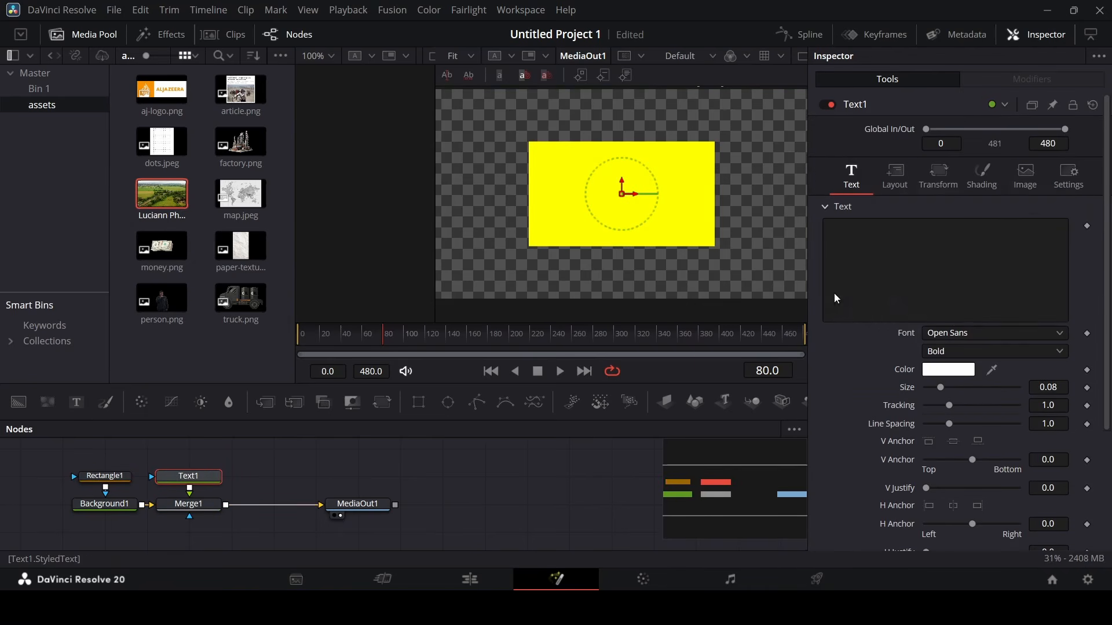
pyautogui.click(875, 250)
pyautogui.write('GDP')
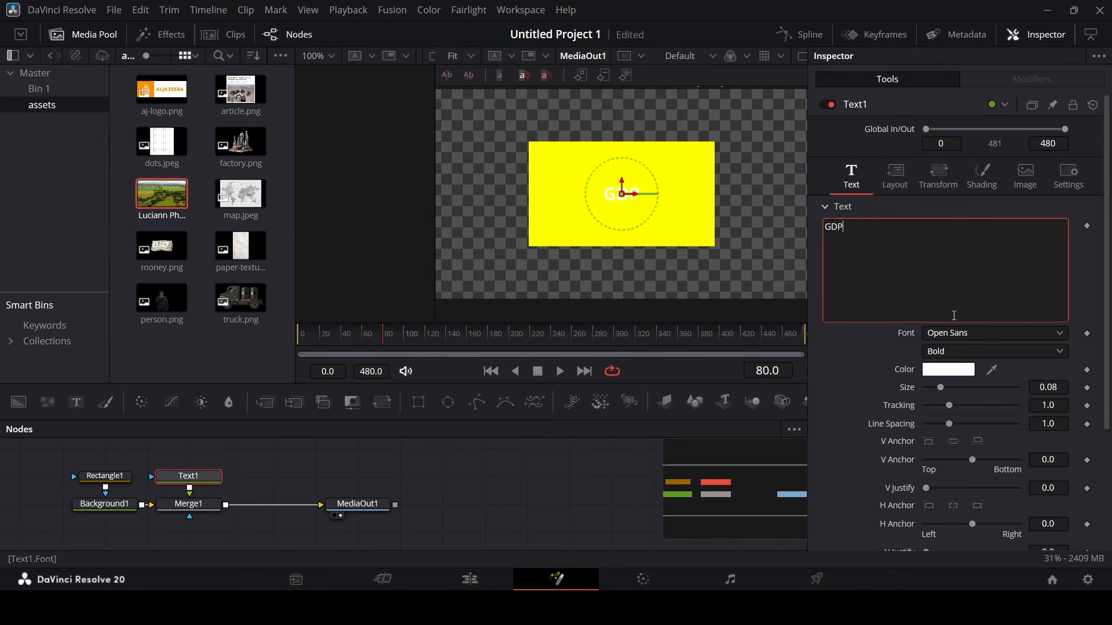
# Style the GDP text in Montserrat Black with the dark grey color #232323.
pyautogui.click(951, 334)
pyautogui.scroll(6, 951, 336)
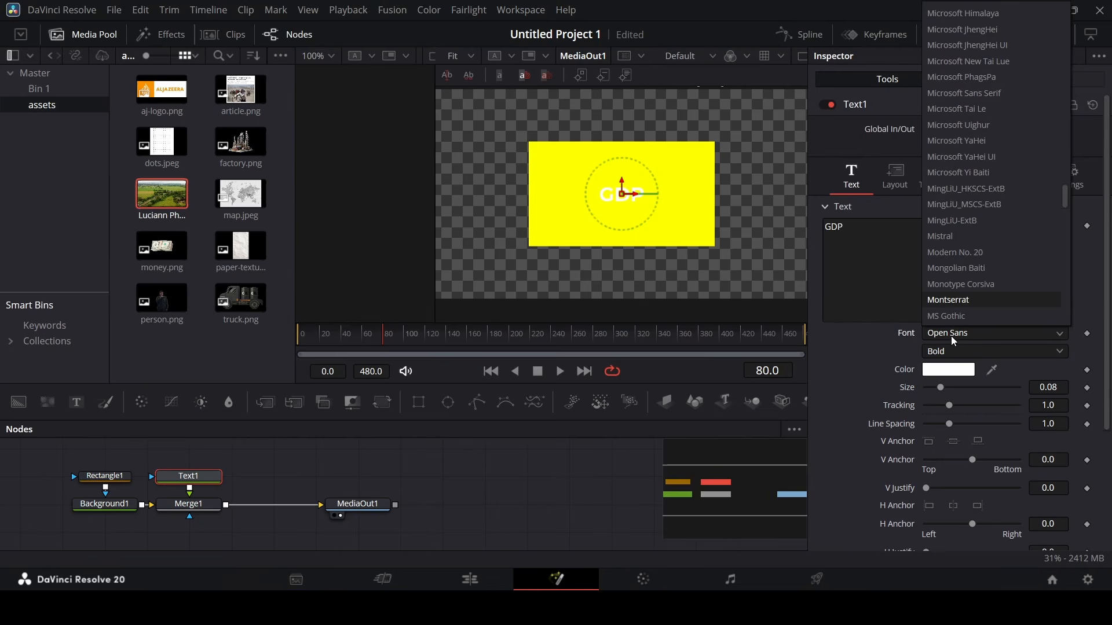
pyautogui.press('Return')
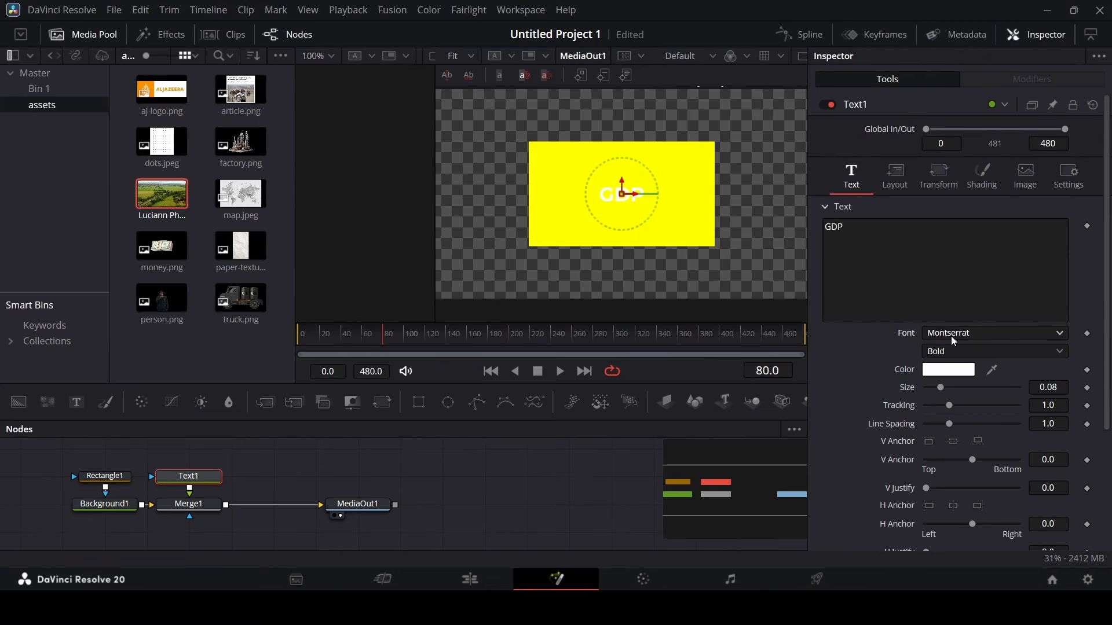
pyautogui.click(950, 370)
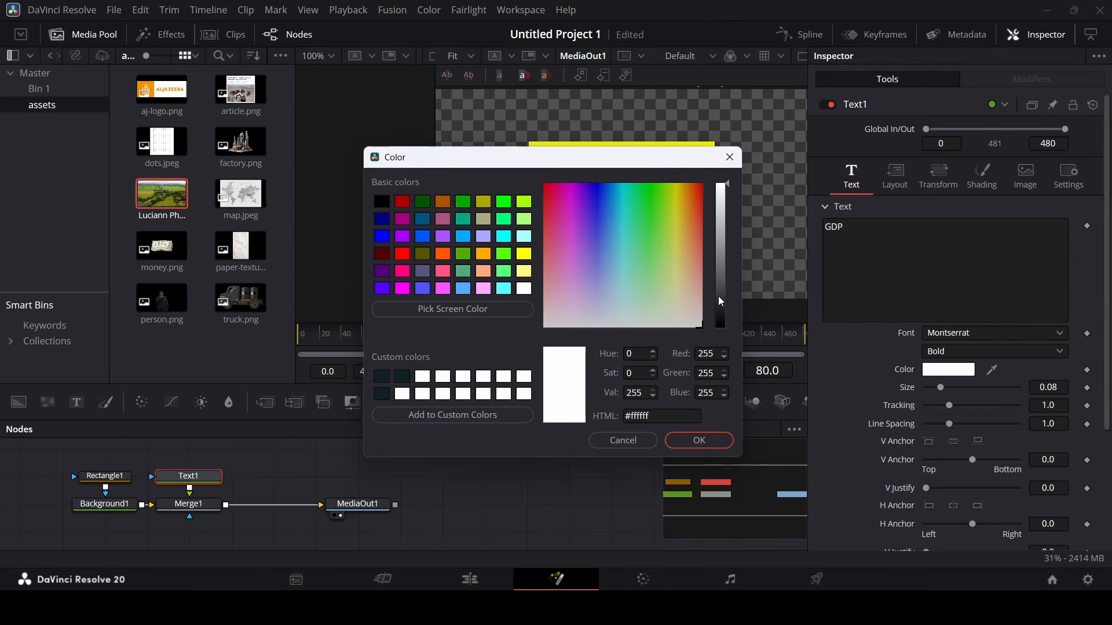
pyautogui.moveTo(718, 296); pyautogui.dragTo(722, 308)
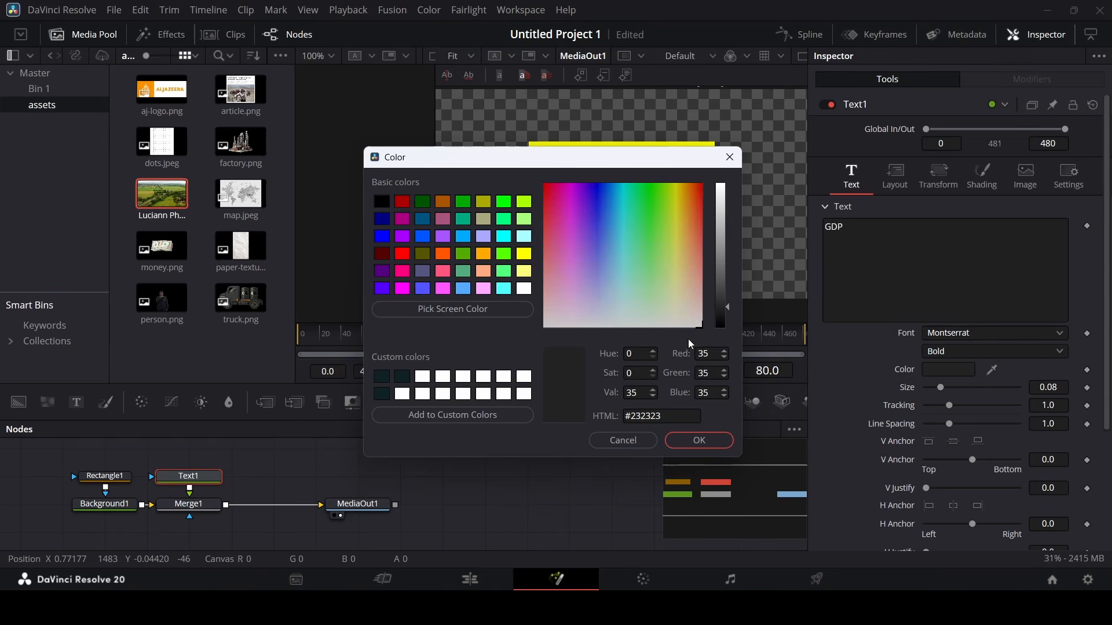
pyautogui.click(699, 441)
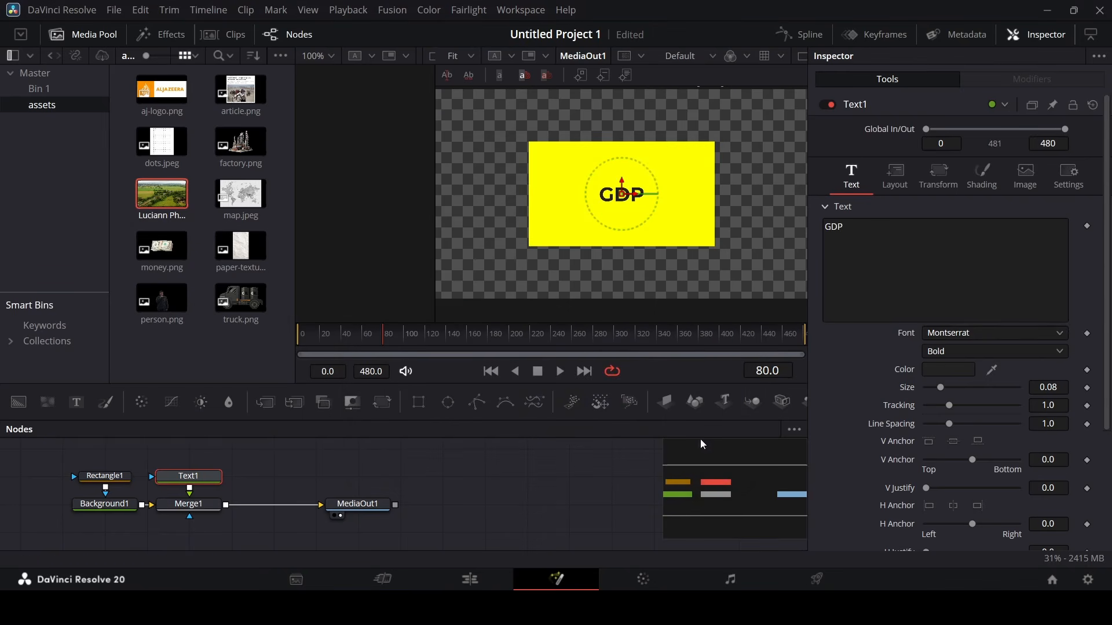
pyautogui.click(952, 348)
pyautogui.click(941, 186)
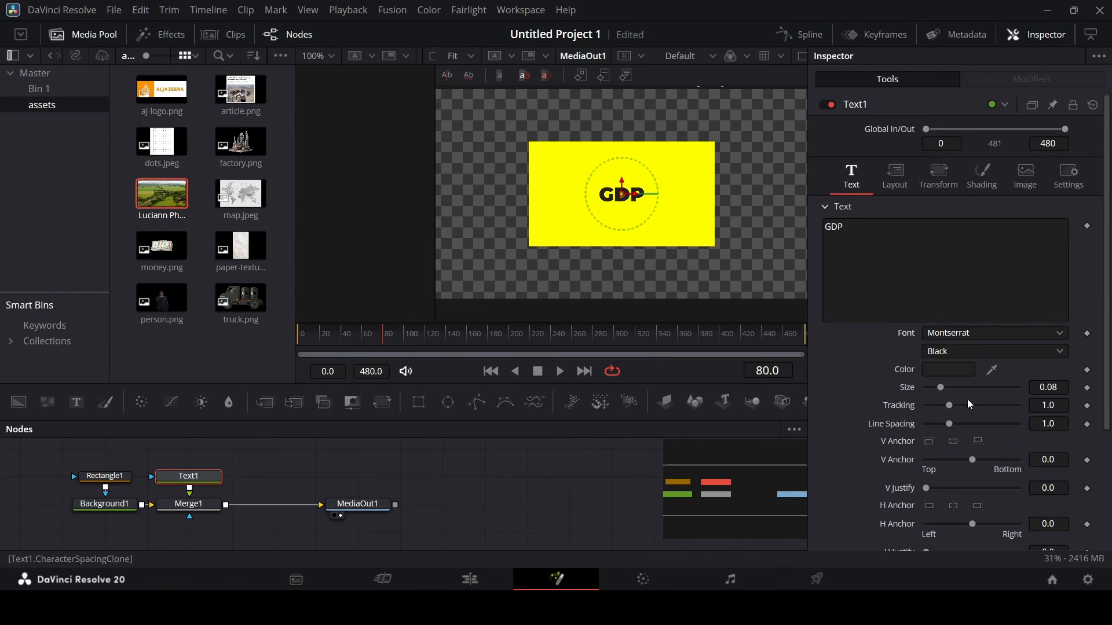
# Set the GDP text size to 0.15.
pyautogui.click(1057, 388)
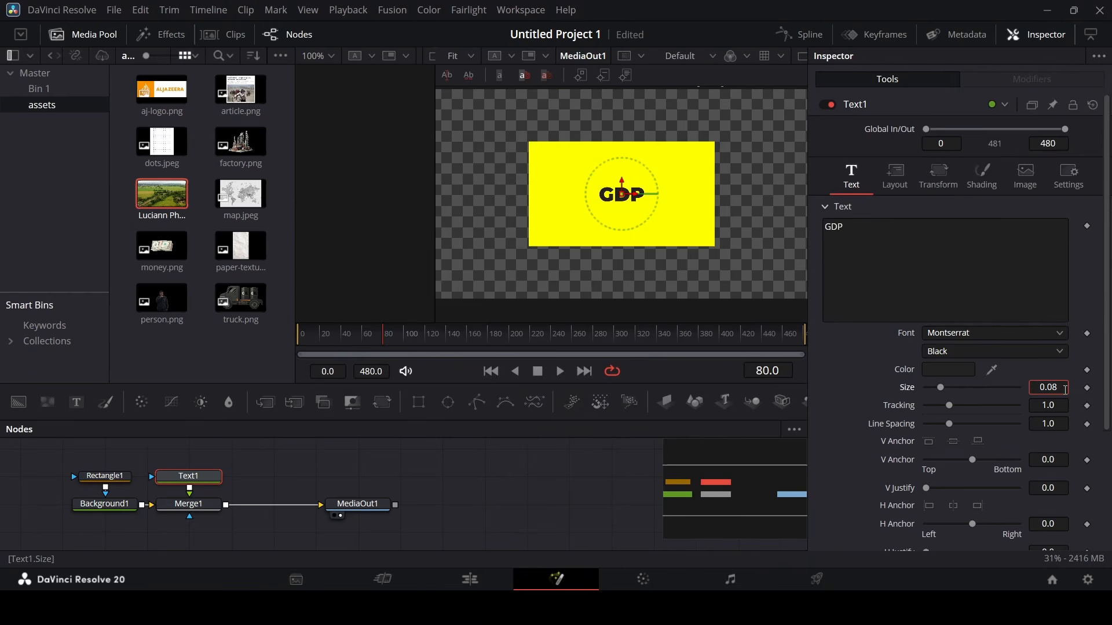
pyautogui.press('BackSpace')
pyautogui.press('BackSpace')
pyautogui.write('15')
pyautogui.press('Tab')
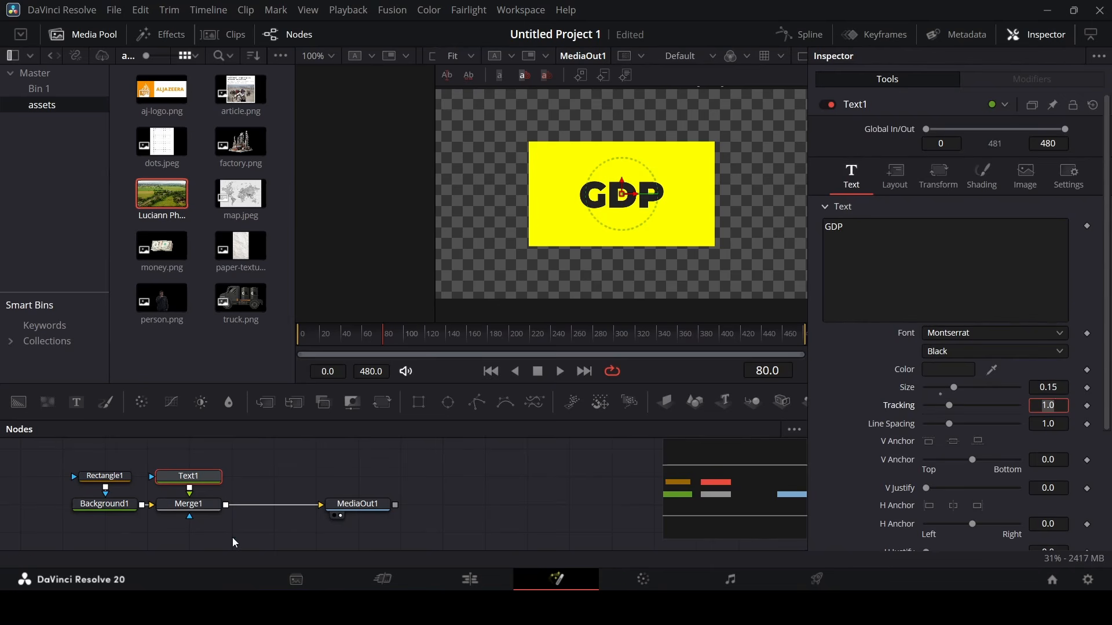
# Shrink the rectangle mask around the GDP text to a width of about 0.299 and a height of about 0.236.
pyautogui.click(127, 478)
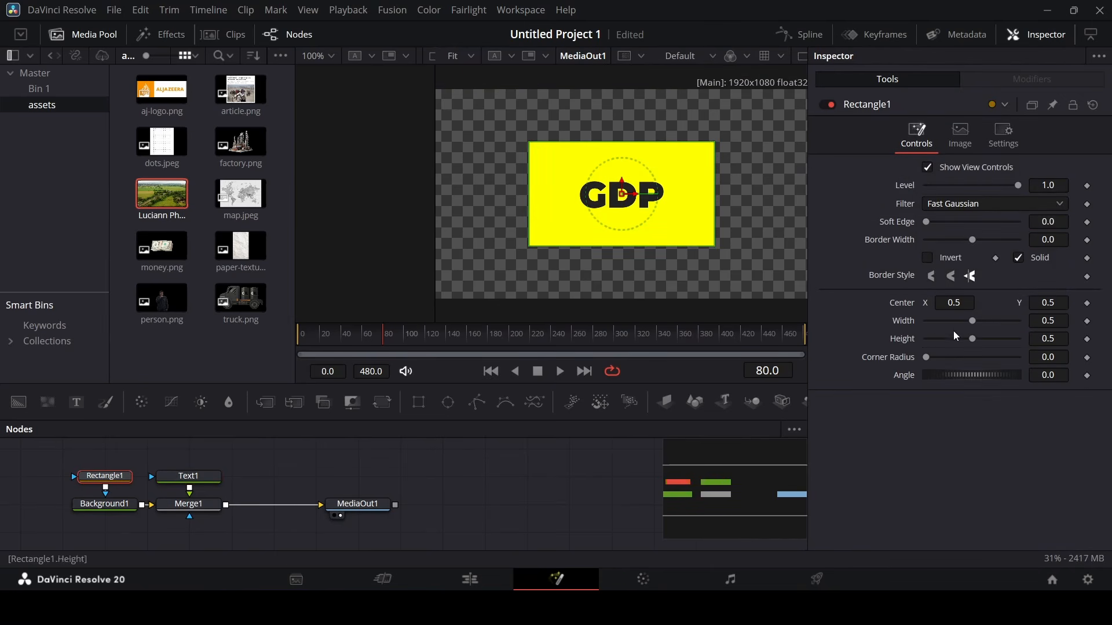
pyautogui.moveTo(969, 321); pyautogui.dragTo(940, 347)
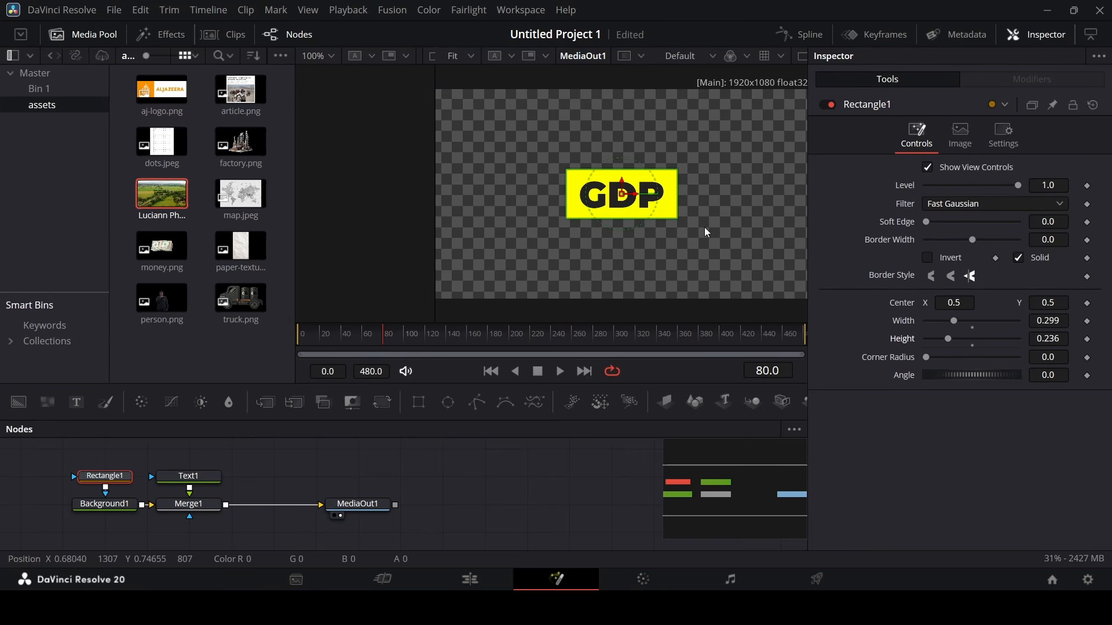
pyautogui.click(560, 484)
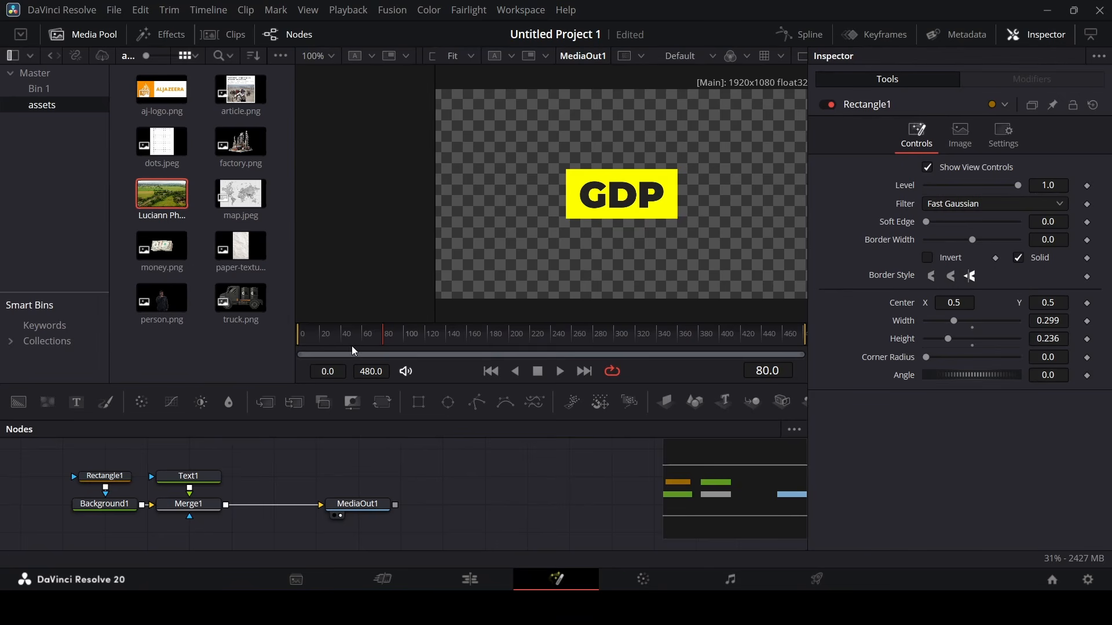
# Animate the rectangle's width with a keyframe at frame 21 and collapse it fully at the composition's first frame.
pyautogui.moveTo(350, 342); pyautogui.dragTo(325, 368)
pyautogui.click(125, 478)
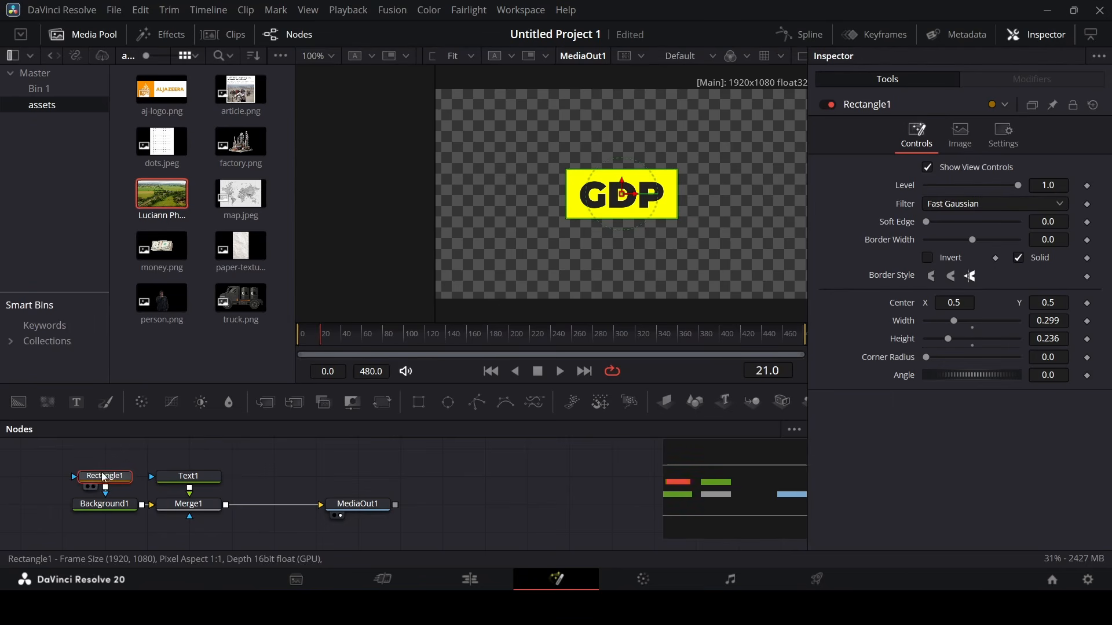
pyautogui.click(1087, 320)
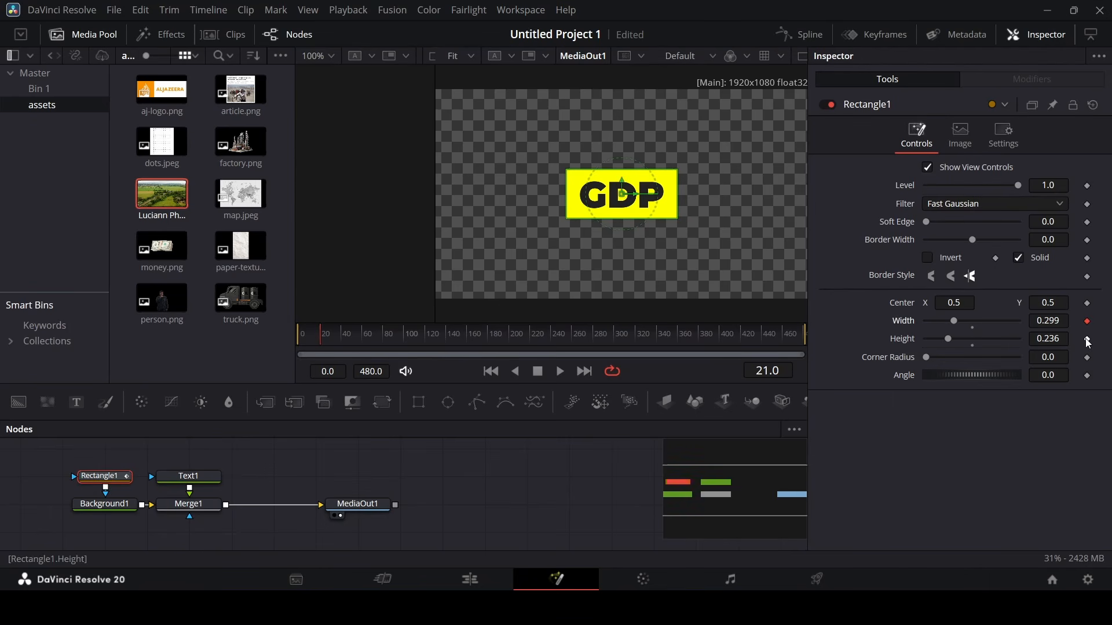
pyautogui.moveTo(303, 339); pyautogui.dragTo(296, 340)
pyautogui.moveTo(954, 320); pyautogui.dragTo(921, 331)
# Keyframe the rectangle's height at frames 21 and 41, and return the playhead to frame 22.
pyautogui.moveTo(306, 339); pyautogui.dragTo(342, 348)
pyautogui.click(1087, 339)
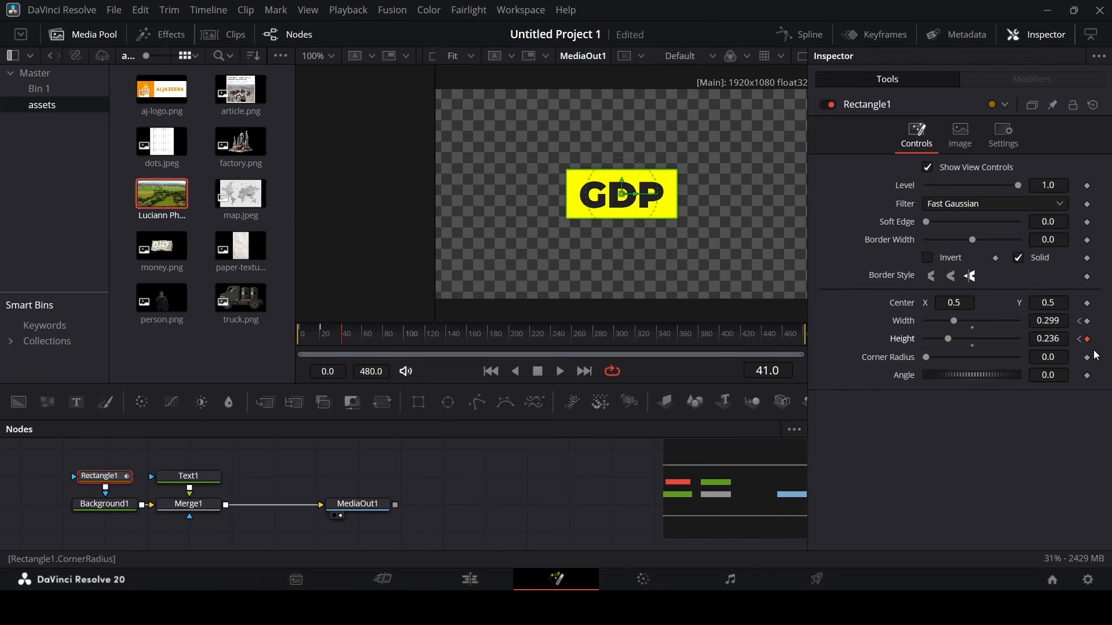
pyautogui.click(324, 341)
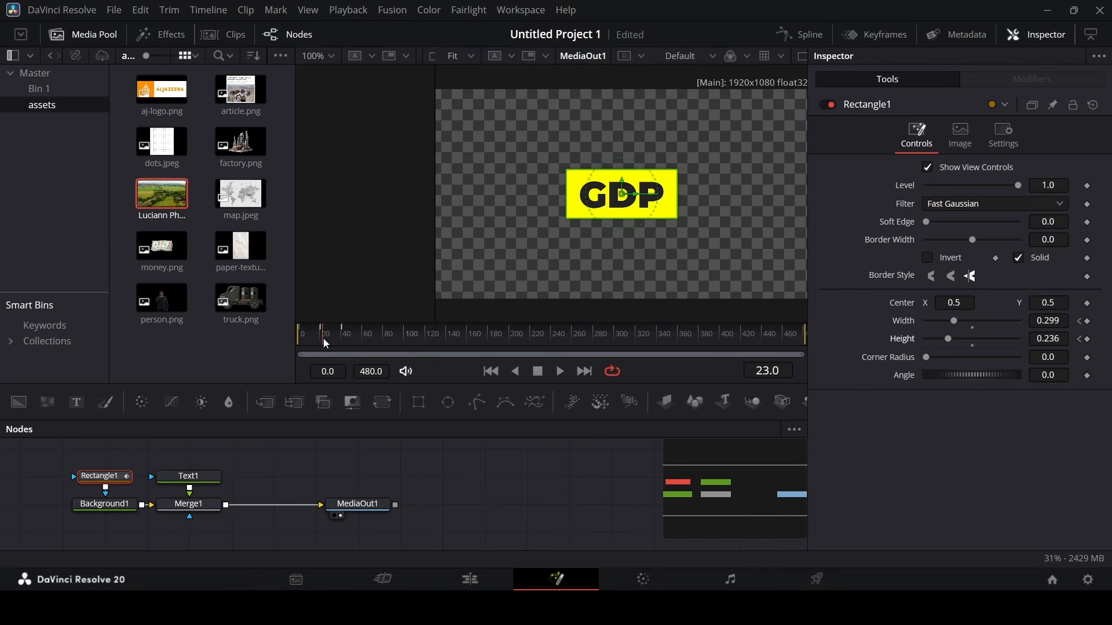
pyautogui.moveTo(323, 338); pyautogui.dragTo(322, 336)
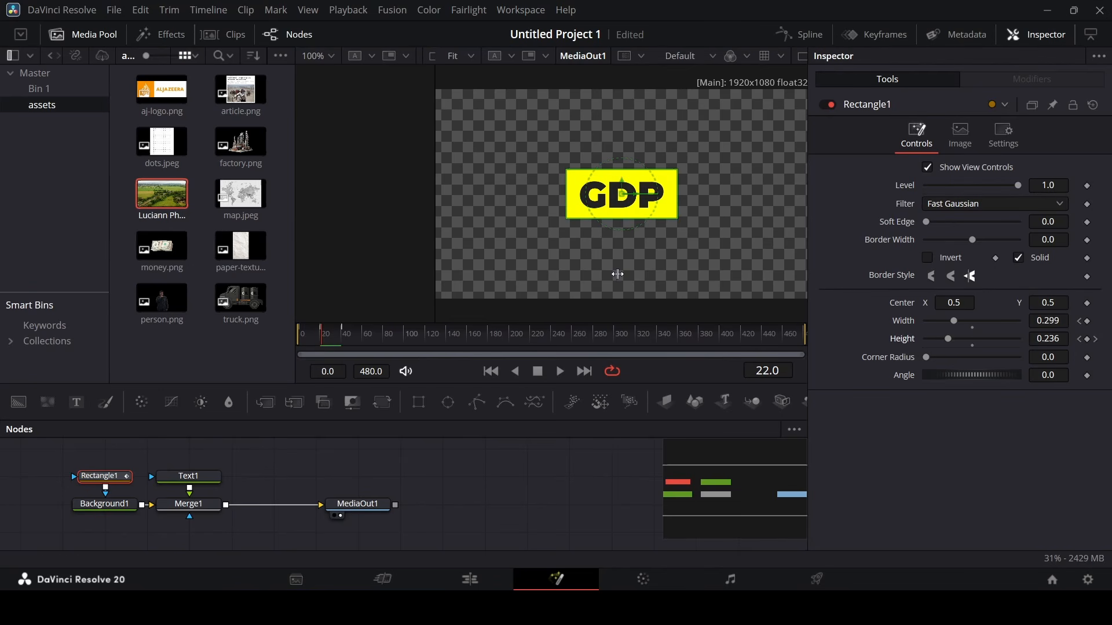
# Move the rectangle's width and height keyframes from frame 21 to frame 20 in the keyframe editor, and close it.
pyautogui.click(869, 37)
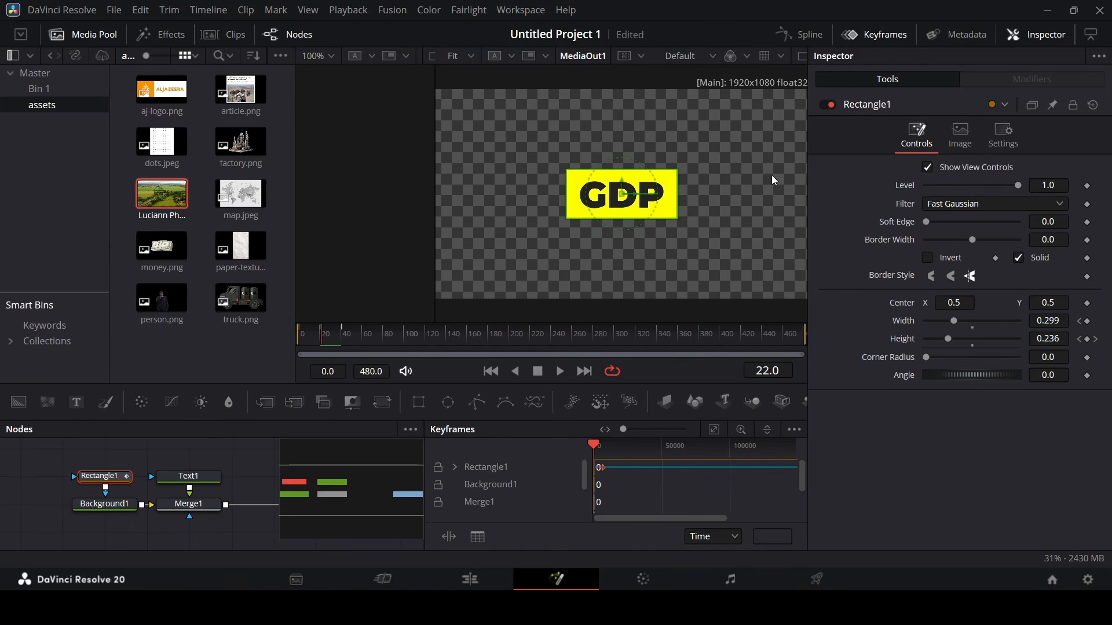
pyautogui.moveTo(577, 417); pyautogui.dragTo(573, 290)
pyautogui.click(455, 339)
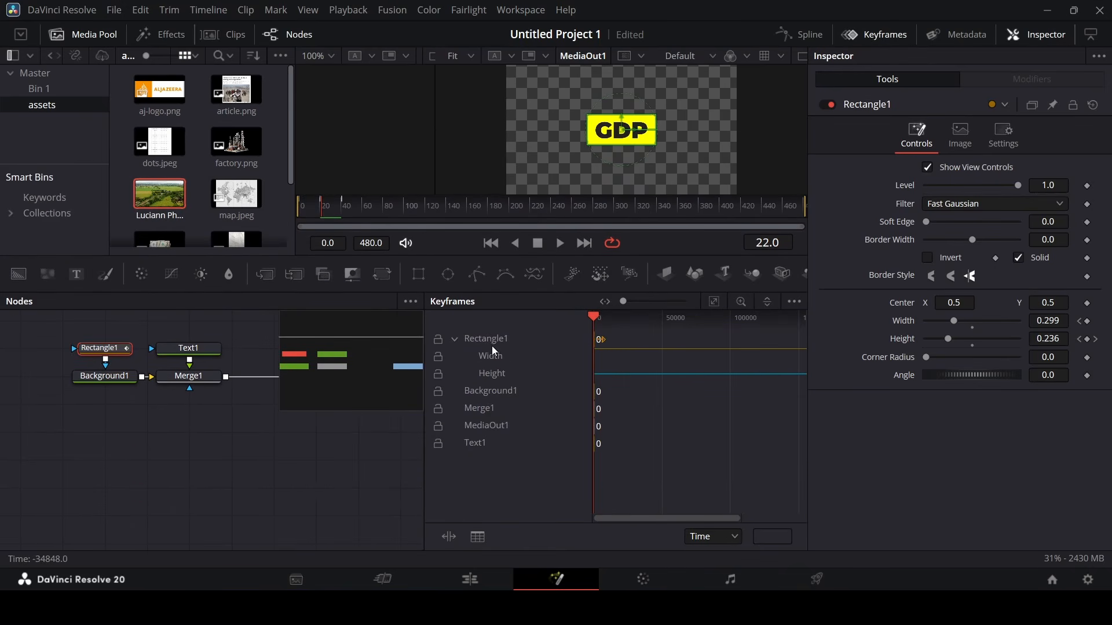
pyautogui.click(715, 301)
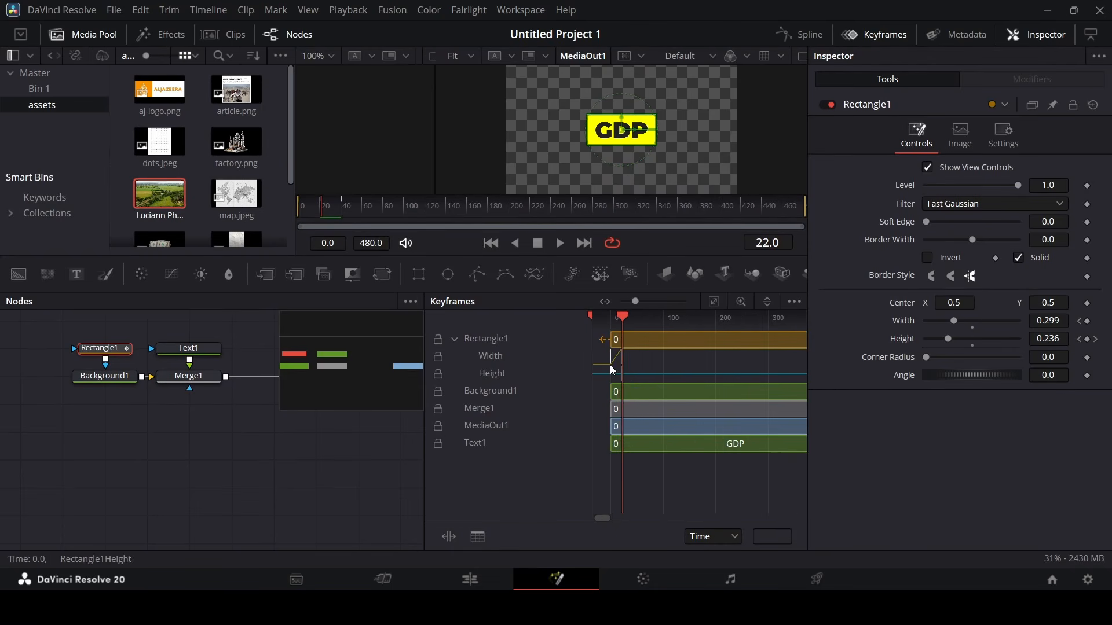
pyautogui.scroll(8, 611, 365)
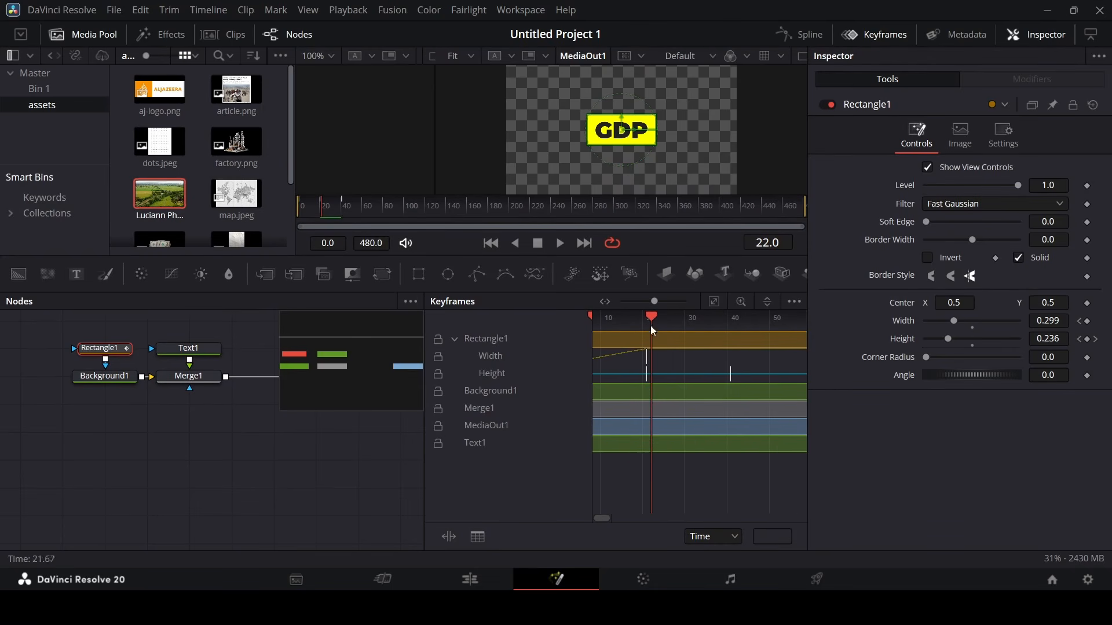
pyautogui.moveTo(651, 326)
pyautogui.mouseDown()
pyautogui.moveTo(621, 322)
pyautogui.moveTo(713, 329)
pyautogui.moveTo(643, 319)
pyautogui.mouseUp()
pyautogui.hscroll(1, 657, 382)
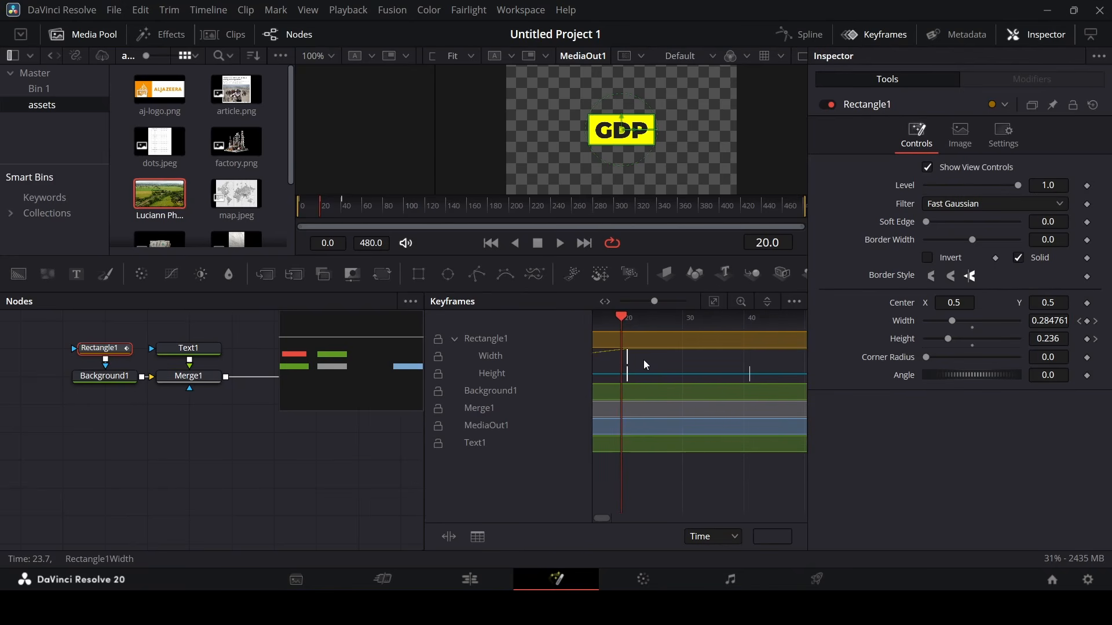
pyautogui.moveTo(620, 379); pyautogui.dragTo(620, 364)
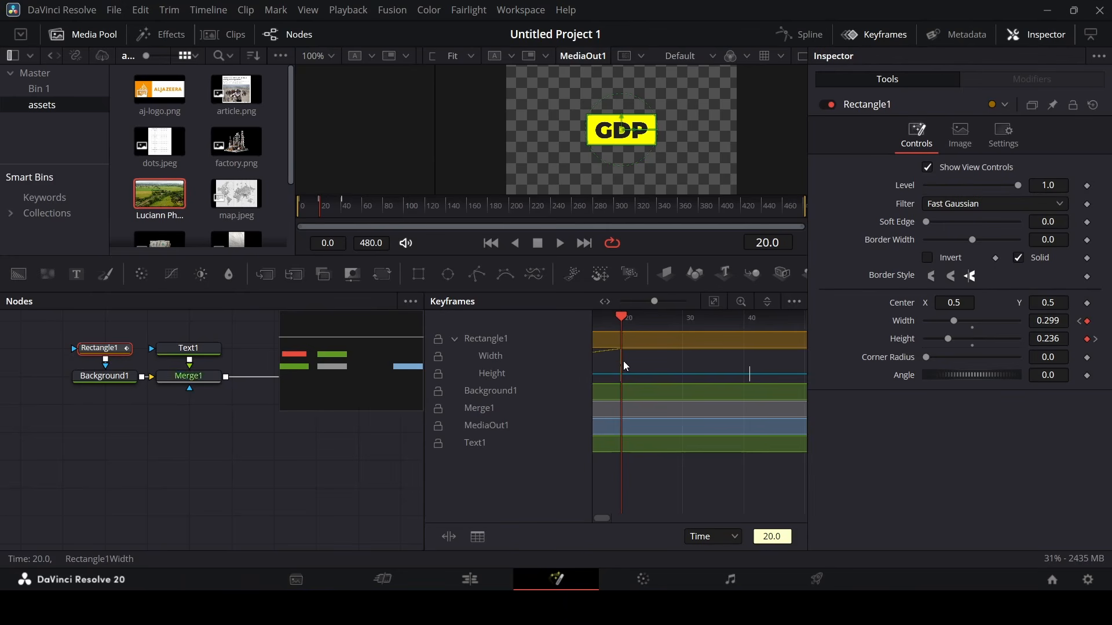
pyautogui.click(875, 34)
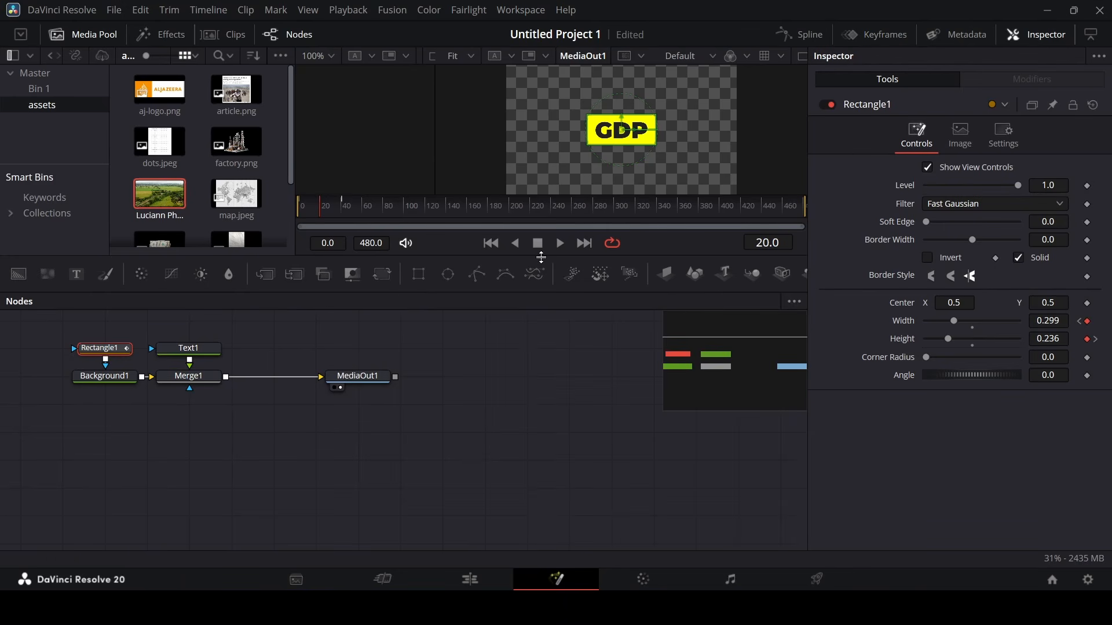
pyautogui.moveTo(531, 294); pyautogui.dragTo(530, 400)
# Preview the box's width animation, and reduce the rectangle's height to 0.008 at frame 20.
pyautogui.click(301, 304)
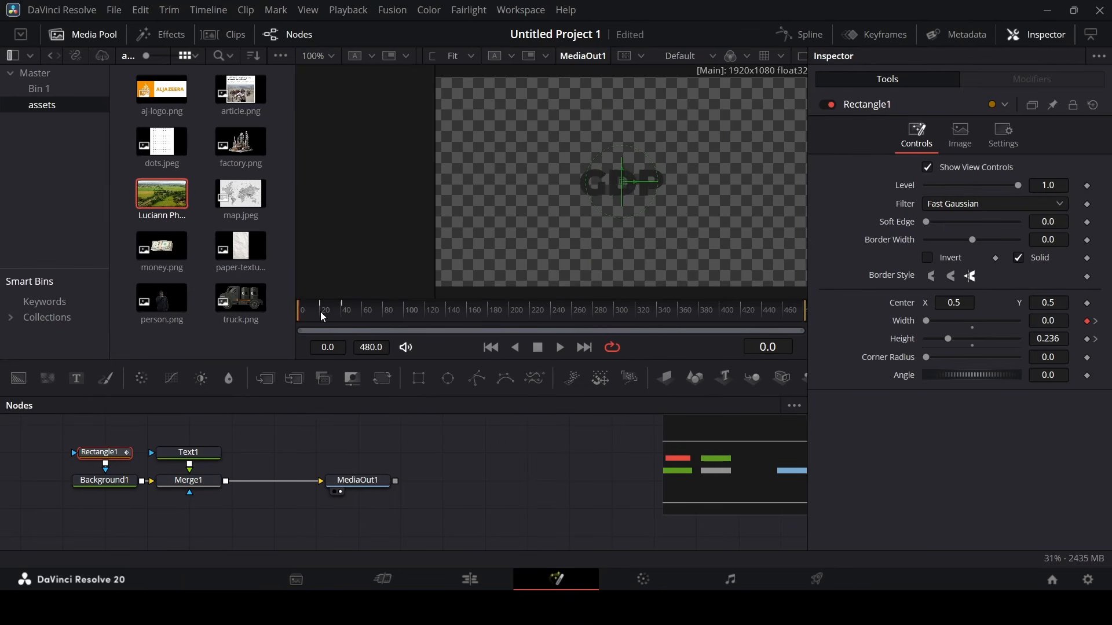
pyautogui.press('space')
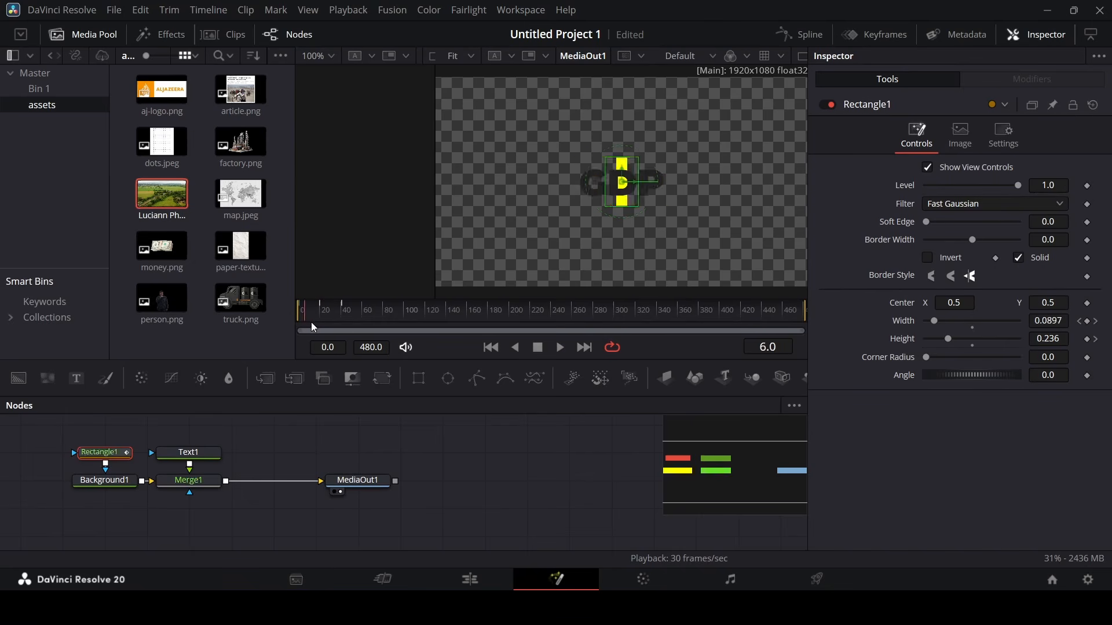
pyautogui.moveTo(311, 322)
pyautogui.mouseDown()
pyautogui.moveTo(336, 321)
pyautogui.moveTo(321, 329)
pyautogui.mouseUp()
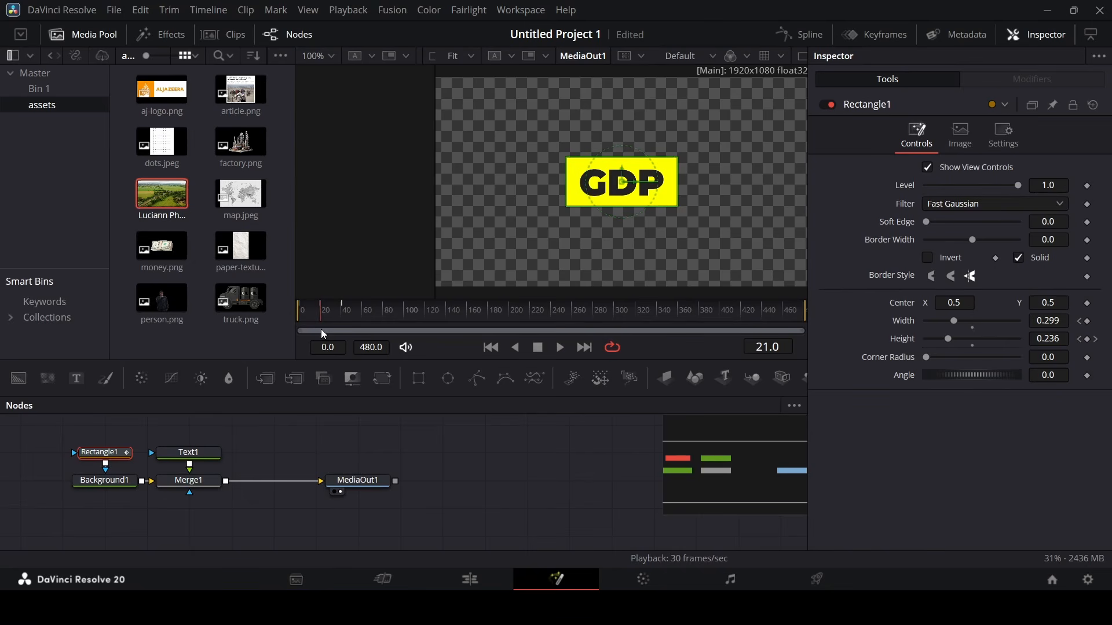
pyautogui.press('Left')
pyautogui.moveTo(948, 339); pyautogui.dragTo(927, 350)
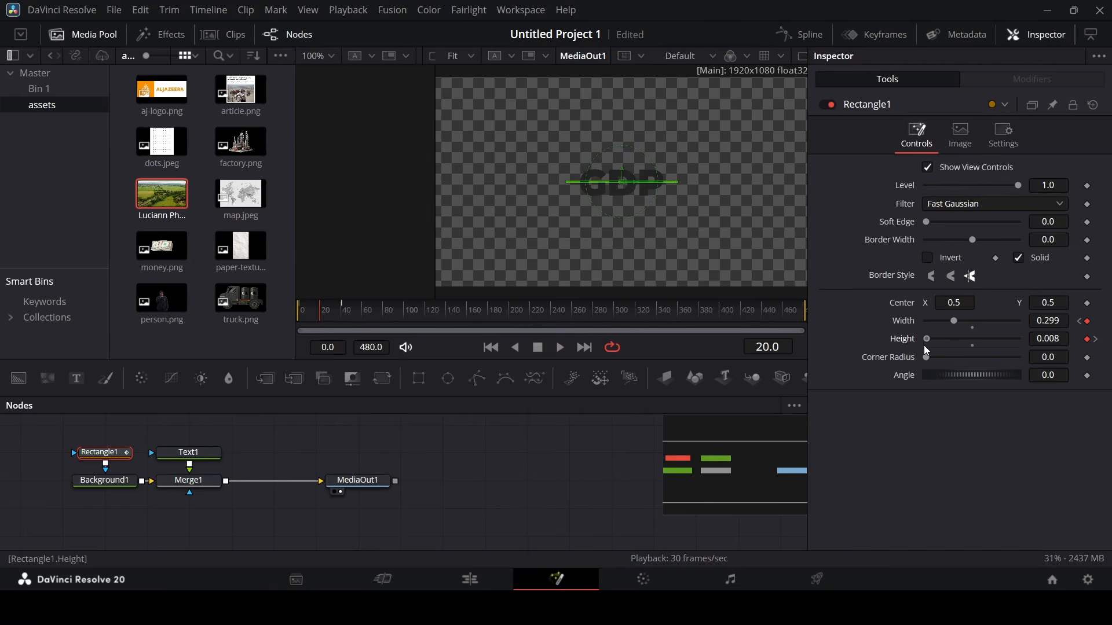
pyautogui.click(540, 466)
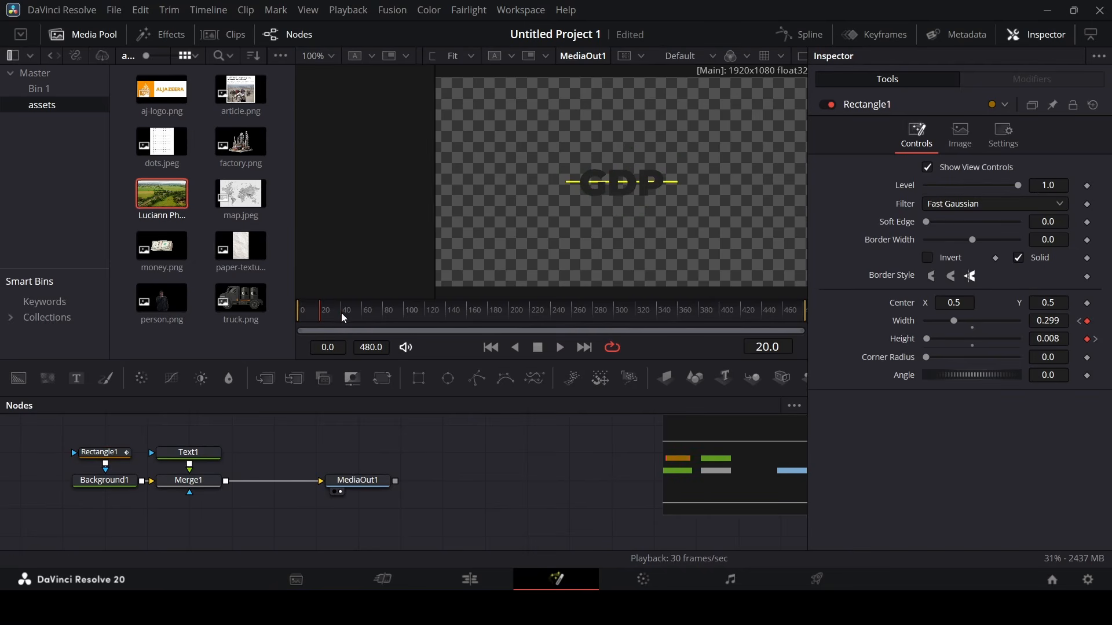
# Play the box animation from the first frame to check it, and save the project.
pyautogui.press('Home')
pyautogui.press('space')
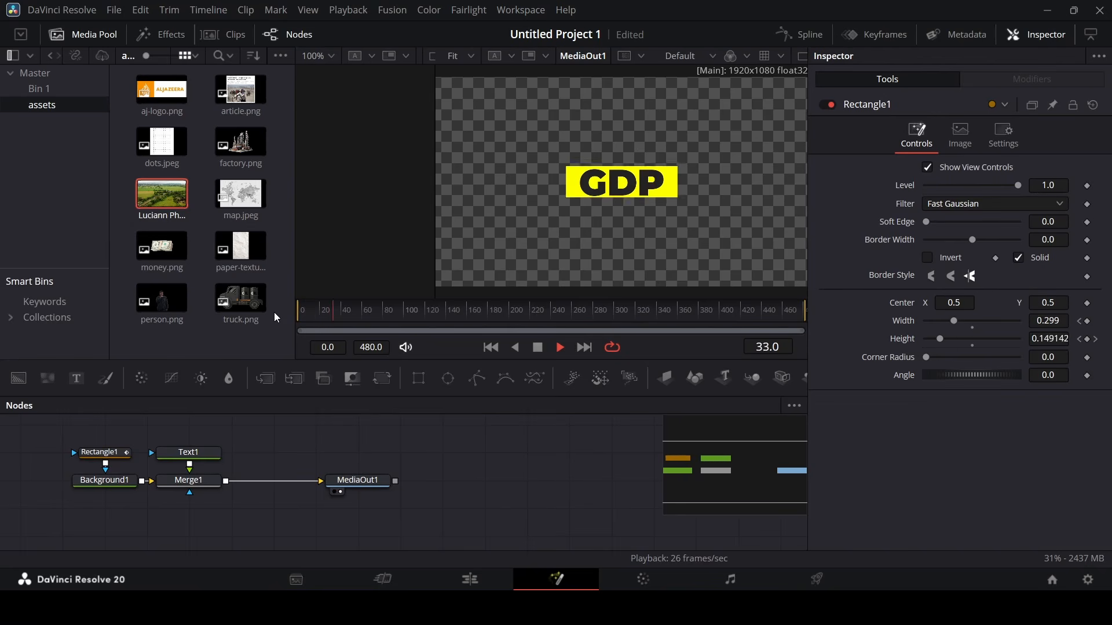
pyautogui.press('space')
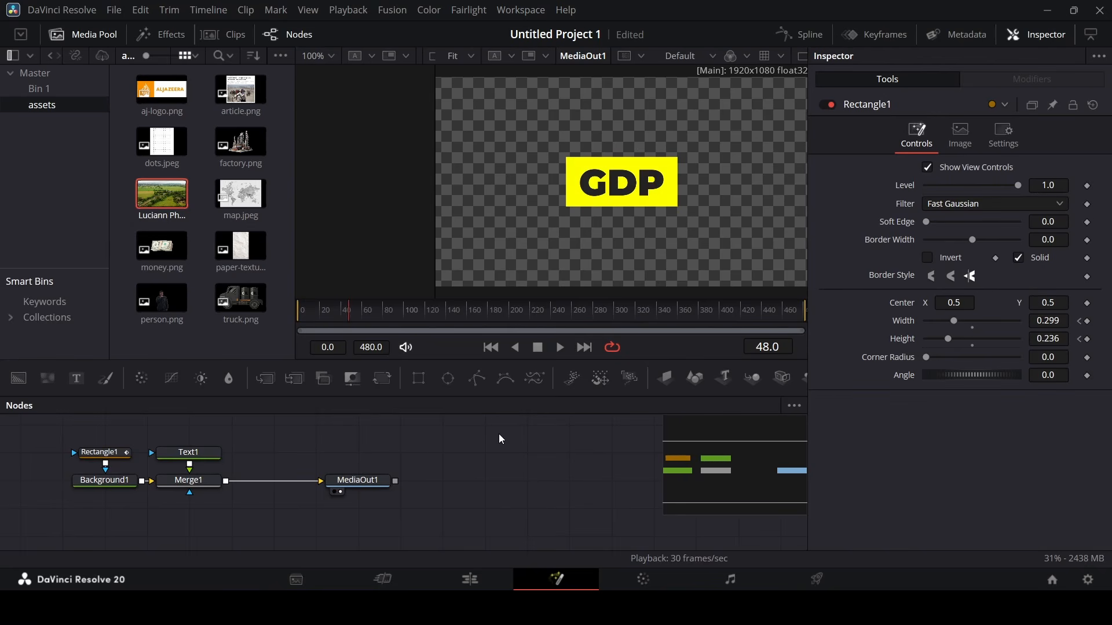
pyautogui.hotkey('ctrl', 's')
# Mask Merge1 with a new rectangle of width 0.276 and height 0.213, just inside the yellow box.
pyautogui.moveTo(418, 378); pyautogui.dragTo(202, 483)
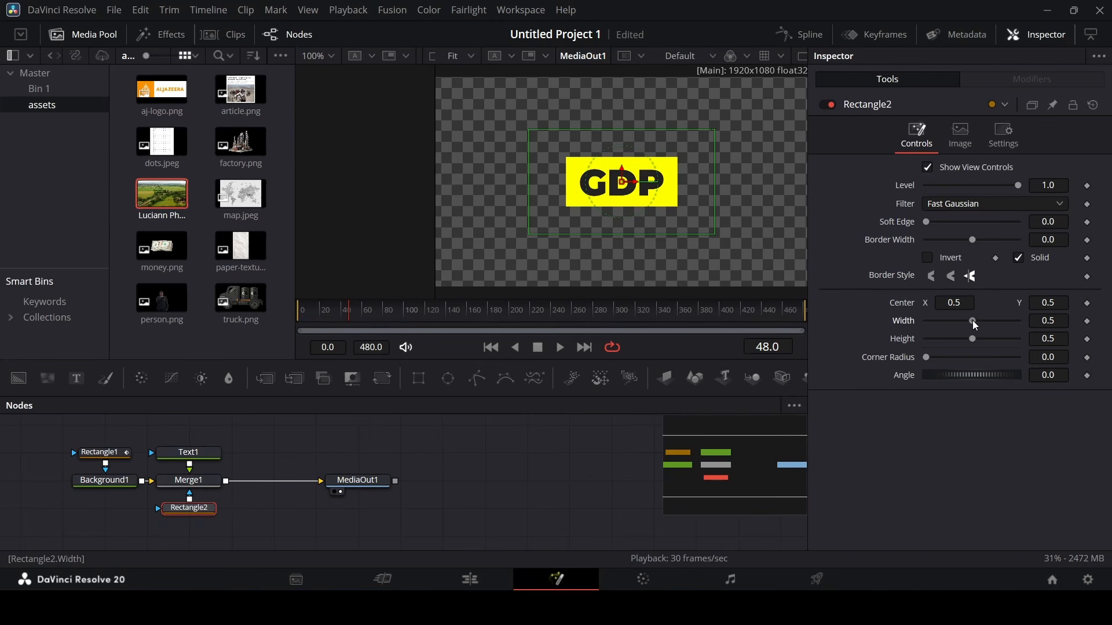
pyautogui.moveTo(972, 321); pyautogui.dragTo(944, 343)
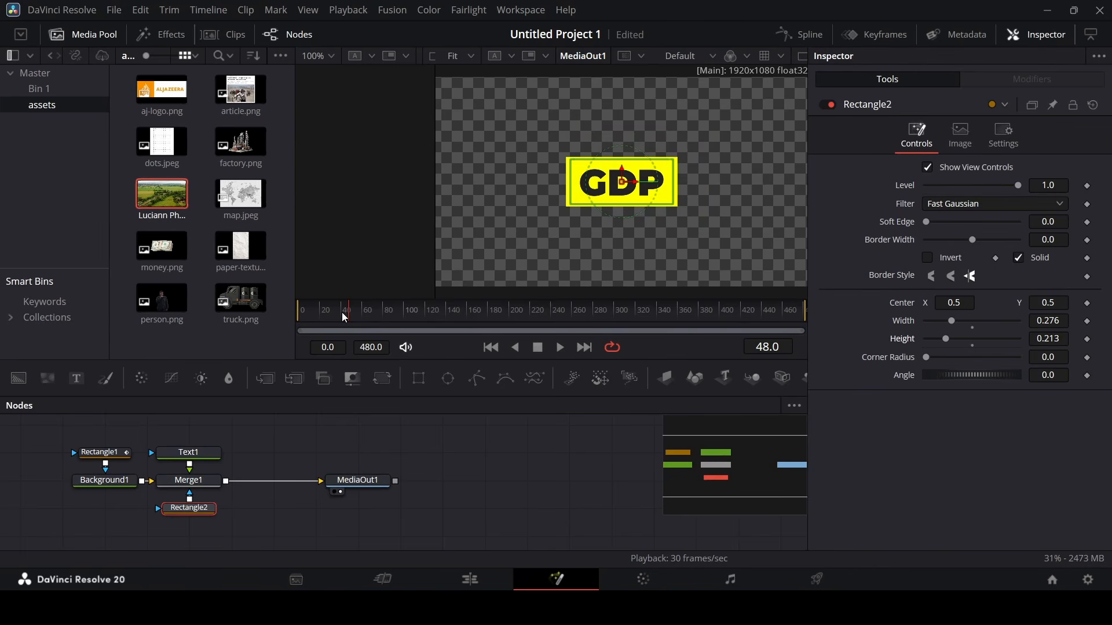
# Keyframe the new mask's center at frame 41, and raise it to a Y of about 0.688 at frame 20.
pyautogui.moveTo(344, 316); pyautogui.dragTo(345, 317)
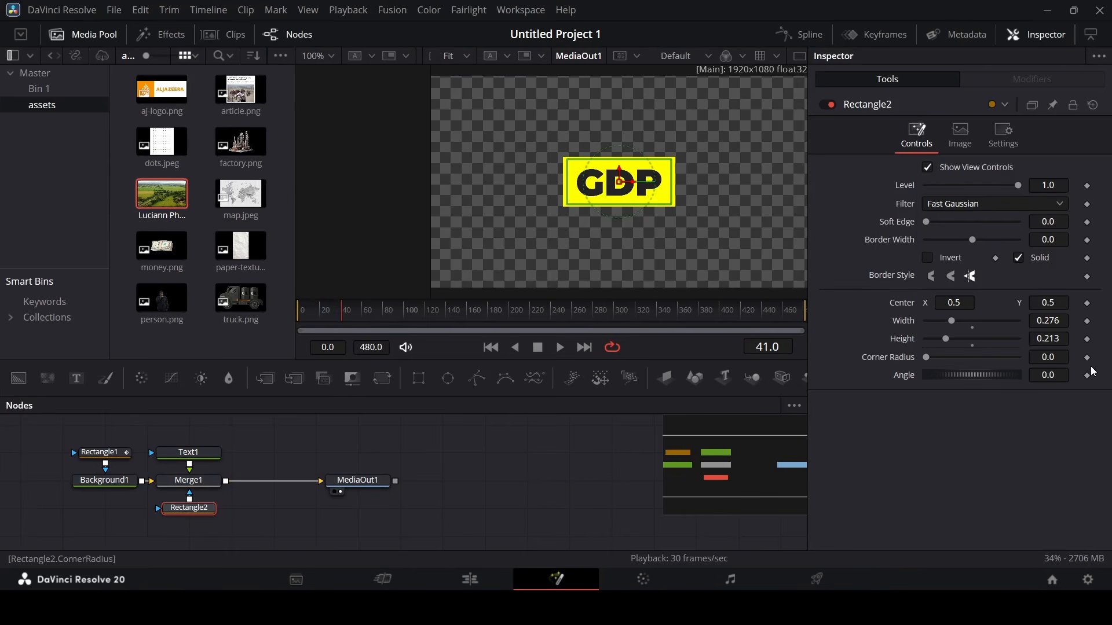
pyautogui.click(1087, 303)
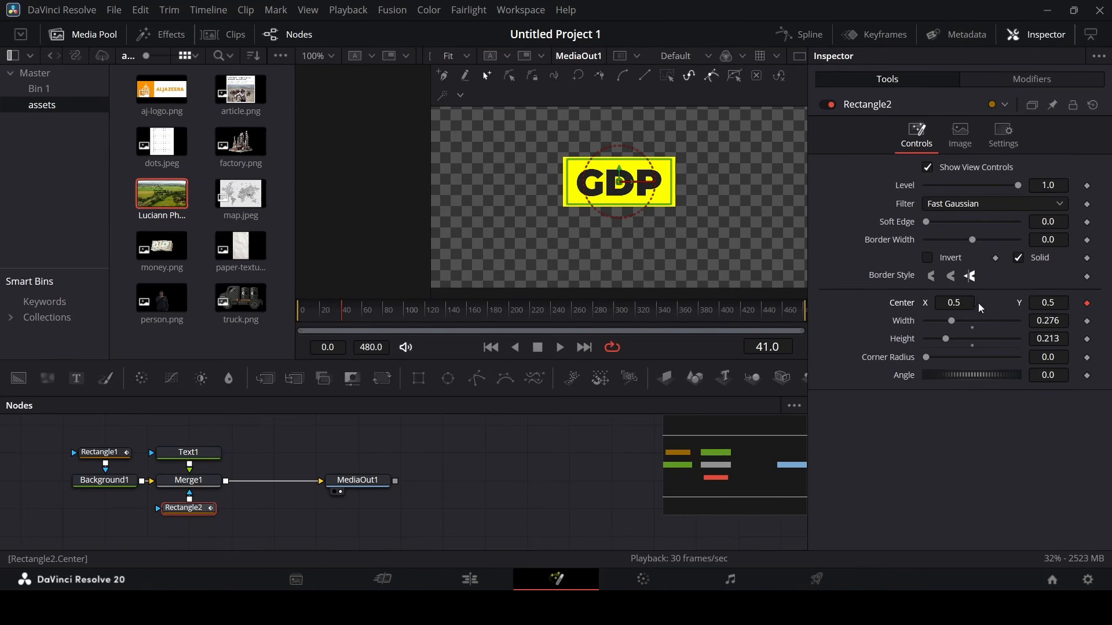
pyautogui.moveTo(326, 317); pyautogui.dragTo(321, 319)
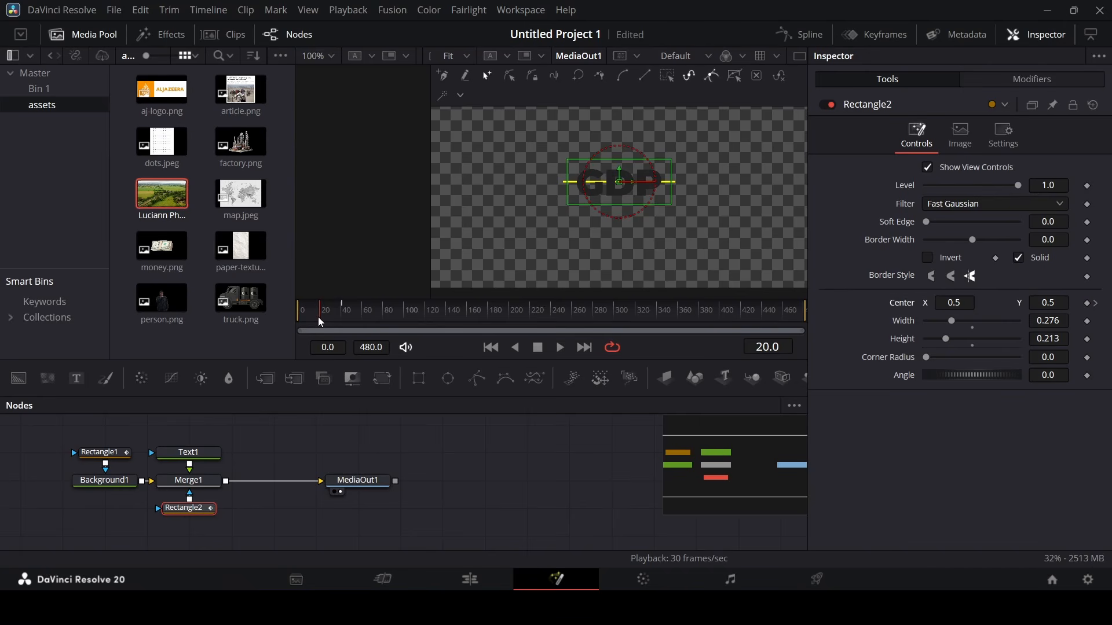
pyautogui.moveTo(620, 175); pyautogui.dragTo(620, 135)
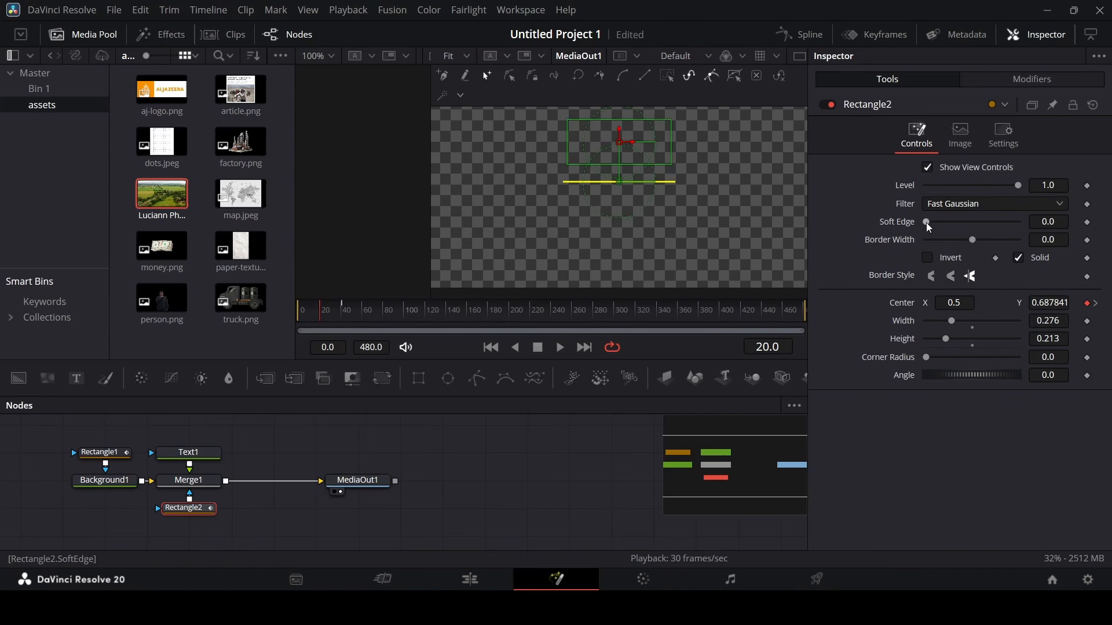
# Soften the new mask's edge to 0.0063 and play back the text reveal.
pyautogui.moveTo(927, 224); pyautogui.dragTo(929, 223)
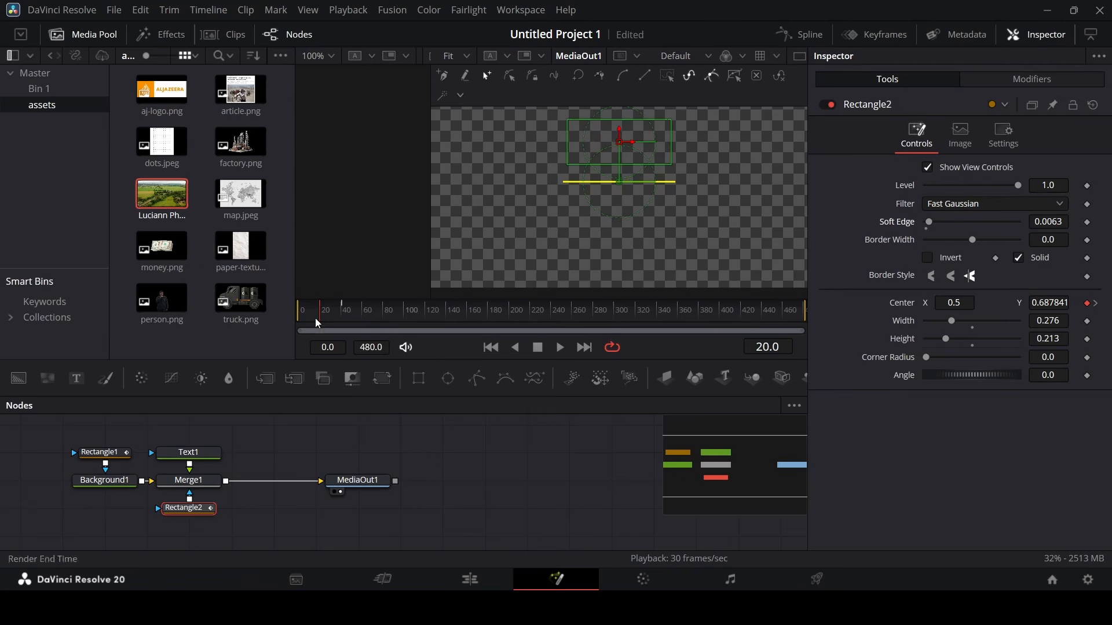
pyautogui.press('space')
pyautogui.click(469, 467)
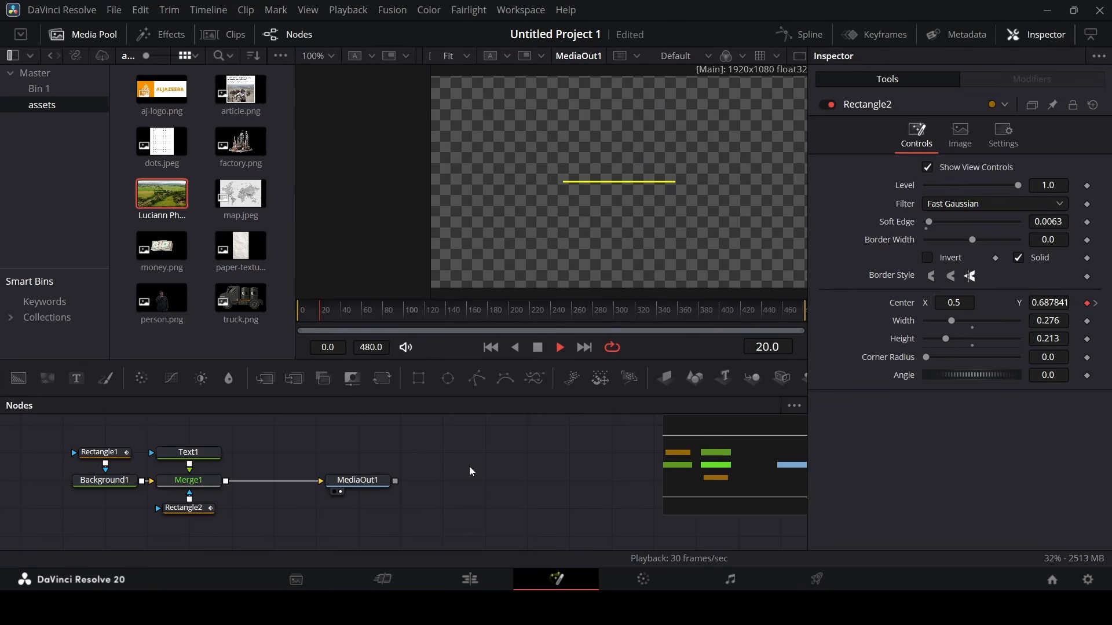
pyautogui.press('space')
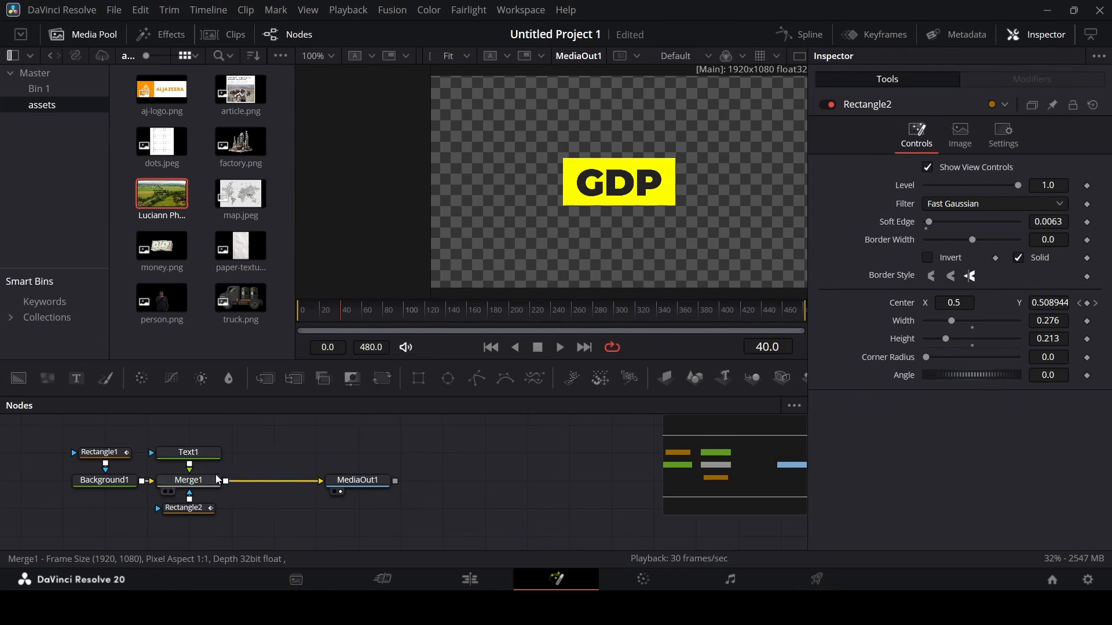
# Keyframe the GDP text's layout center at frame 40, lower its Y to about 0.429 at frame 21, and preview the motion.
pyautogui.click(188, 452)
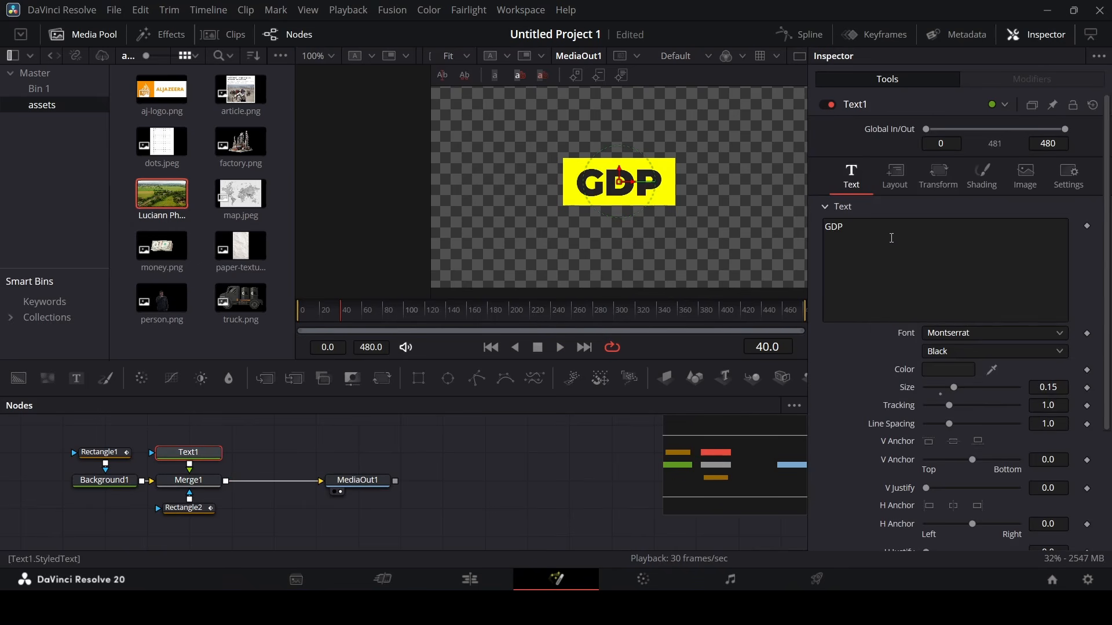
pyautogui.click(896, 176)
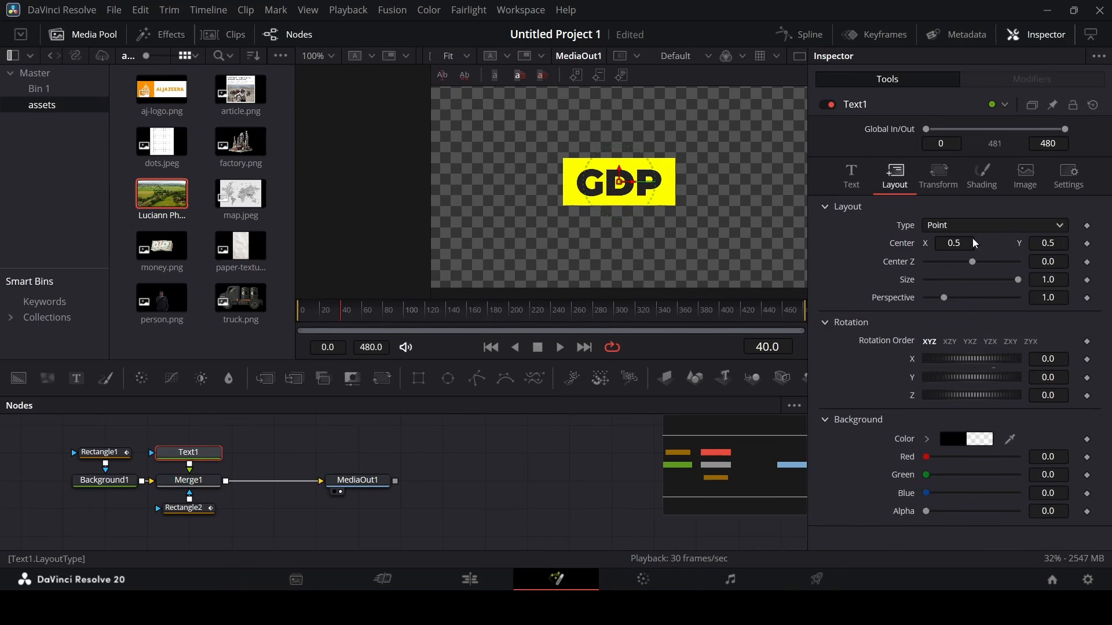
pyautogui.click(1087, 245)
pyautogui.click(321, 318)
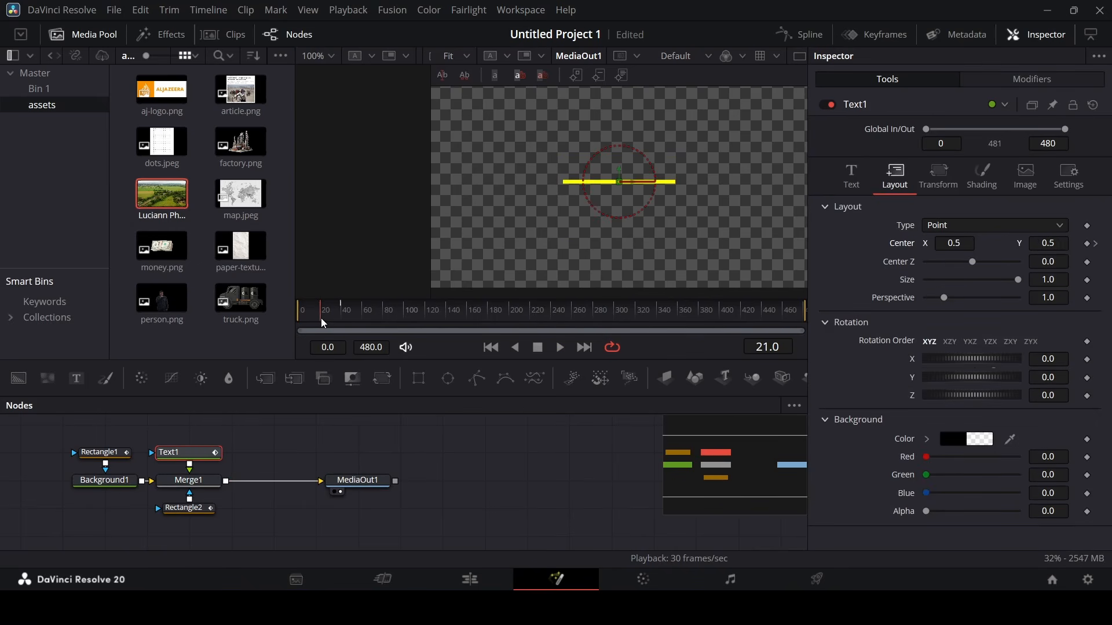
pyautogui.moveTo(1044, 245); pyautogui.dragTo(1031, 246)
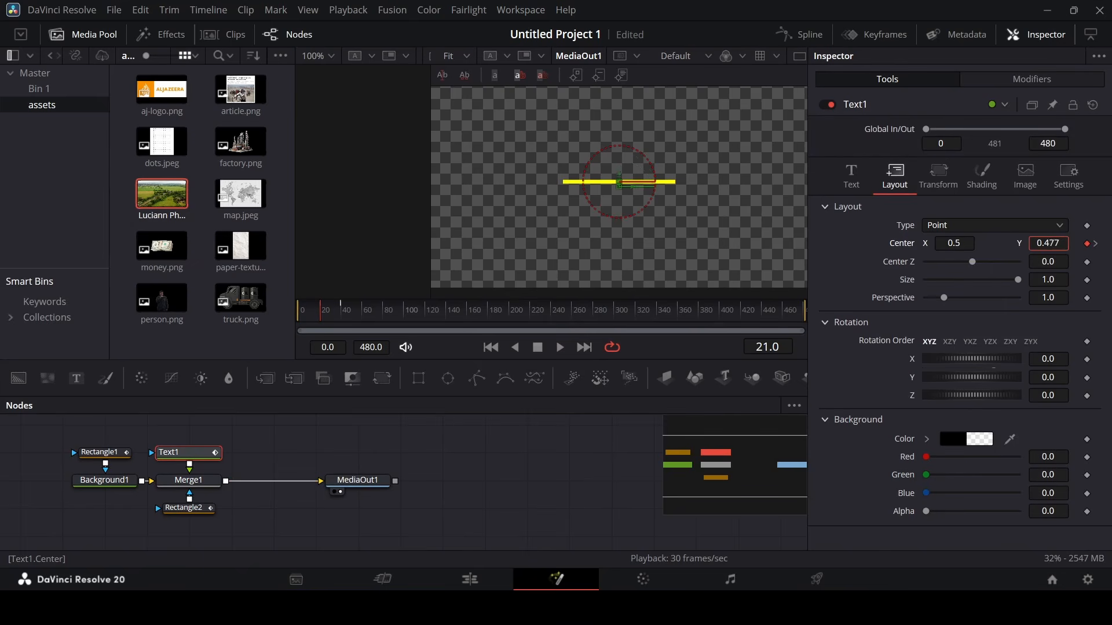
pyautogui.click(607, 473)
pyautogui.press('space')
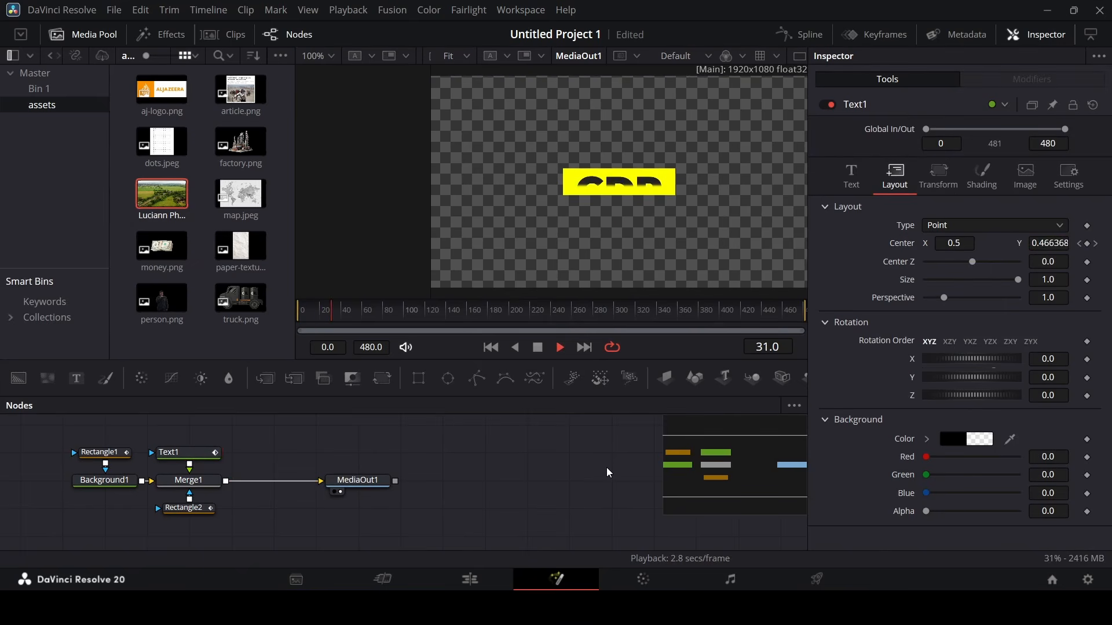
# Lower the GDP text's starting center Y to about 0.378 at the frame 21 keyframe and preview it.
pyautogui.click(323, 322)
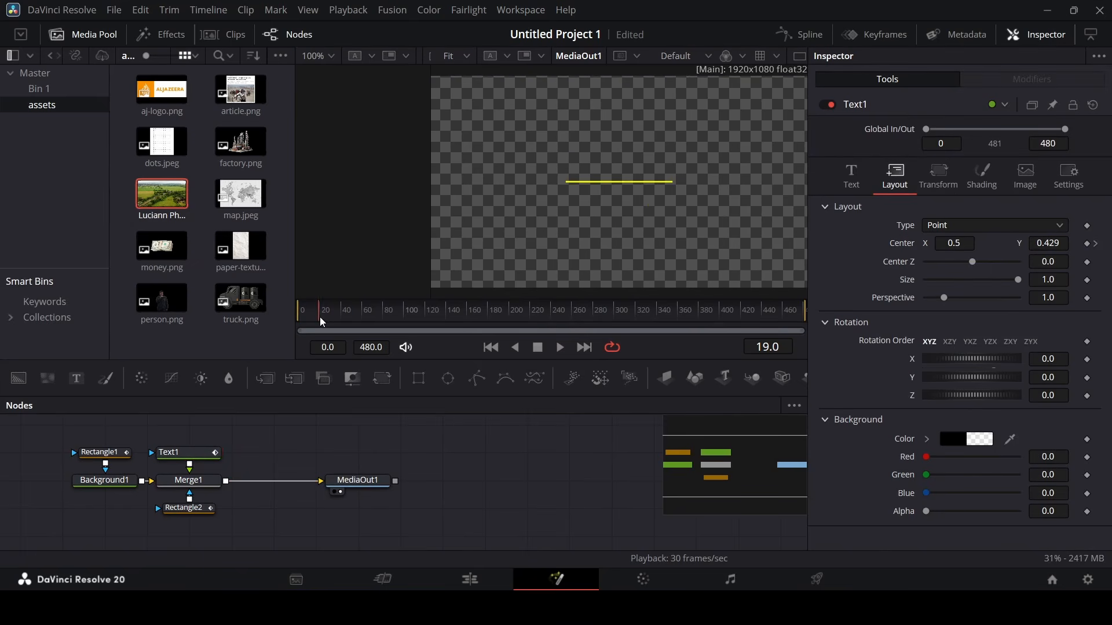
pyautogui.click(1095, 244)
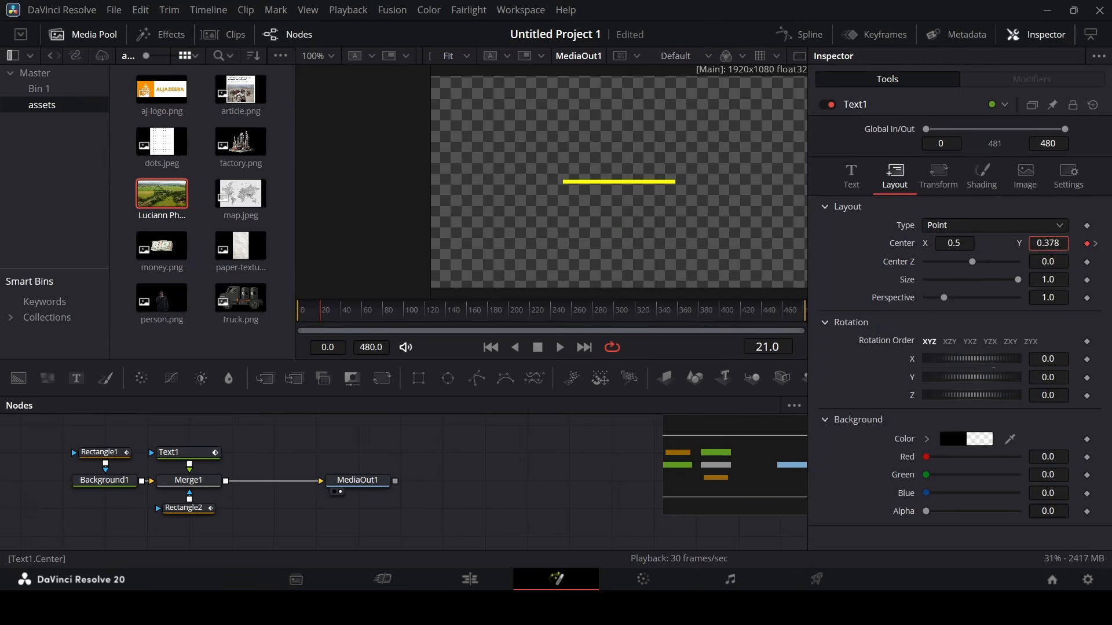
pyautogui.press('space')
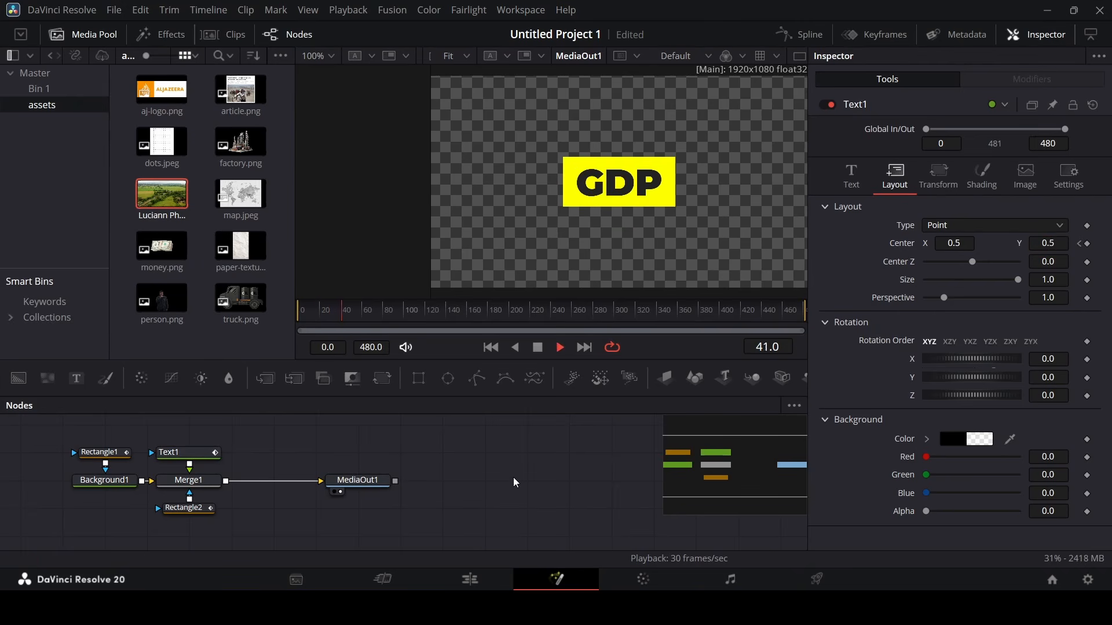
# Increase the Rectangle2 mask's soft edge to 0.0142 and play back the title animation from the start.
pyautogui.moveTo(313, 311)
pyautogui.mouseDown()
pyautogui.moveTo(350, 315)
pyautogui.moveTo(290, 315)
pyautogui.moveTo(349, 317)
pyautogui.moveTo(325, 315)
pyautogui.mouseUp()
pyautogui.click(190, 508)
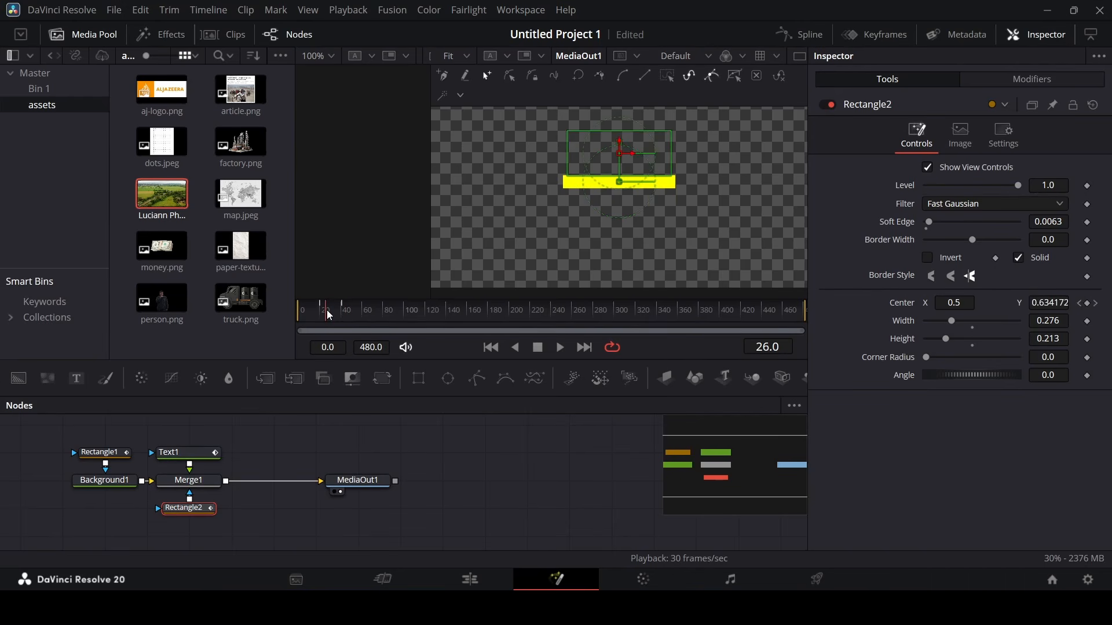
pyautogui.moveTo(930, 223); pyautogui.dragTo(933, 223)
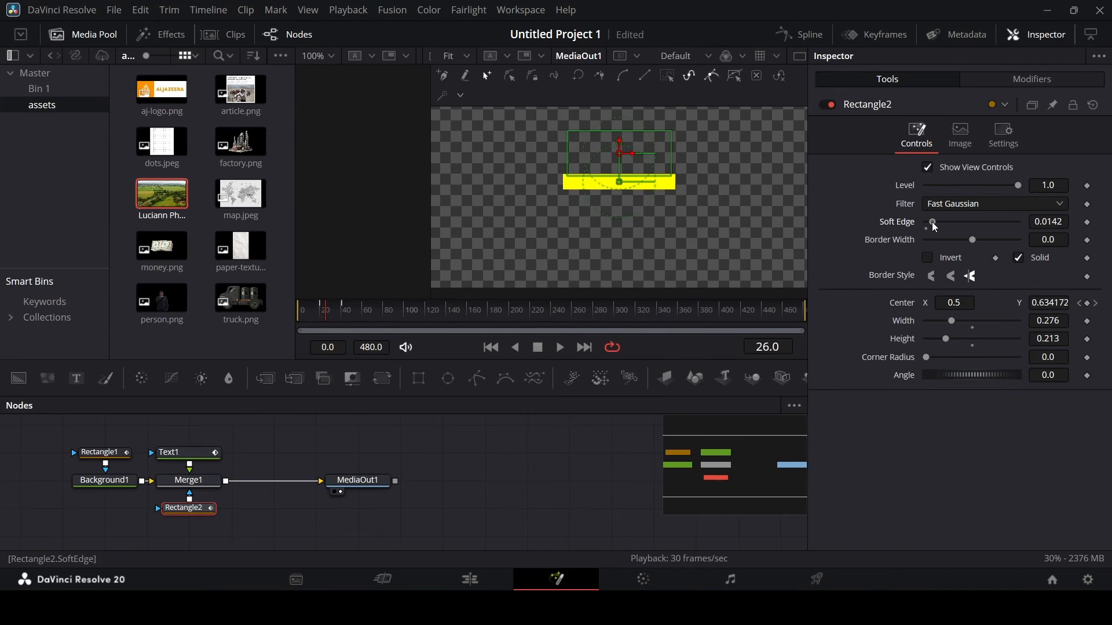
pyautogui.press('space')
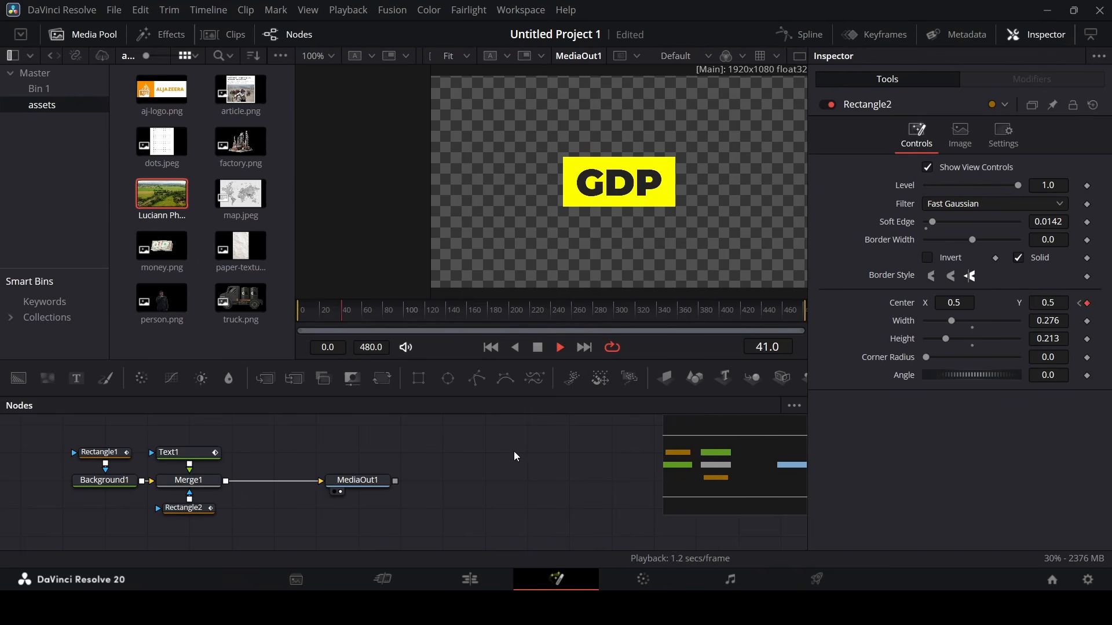
pyautogui.click(297, 311)
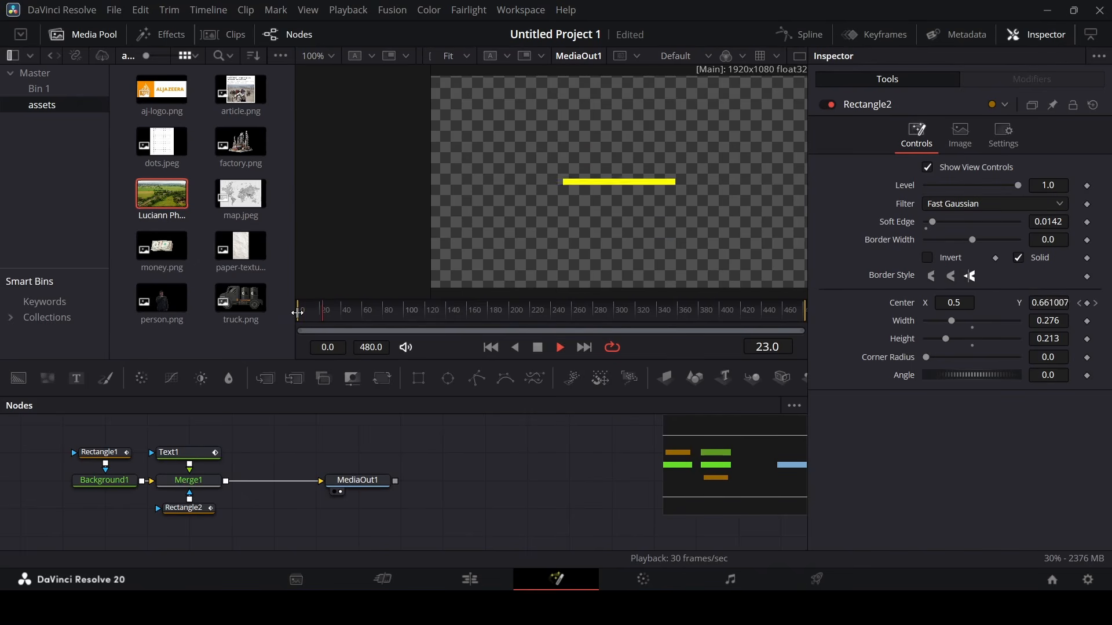
pyautogui.press('space')
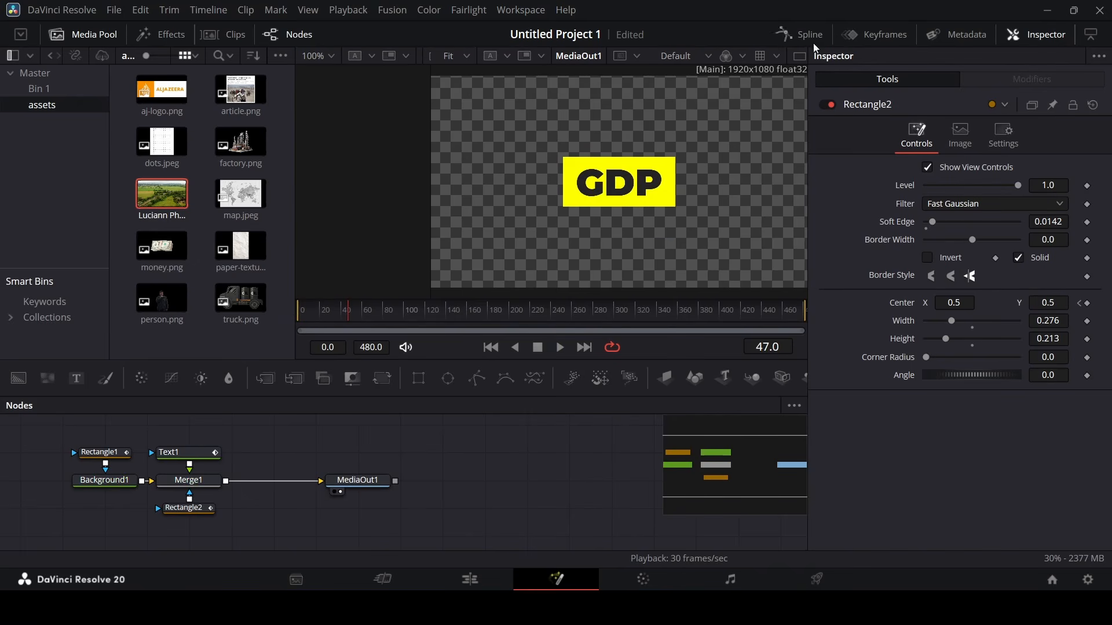
# Display the animation curves of Rectangle1, Text1 and Rectangle2 together in the spline editor and fit them in view.
pyautogui.click(798, 35)
pyautogui.click(432, 444)
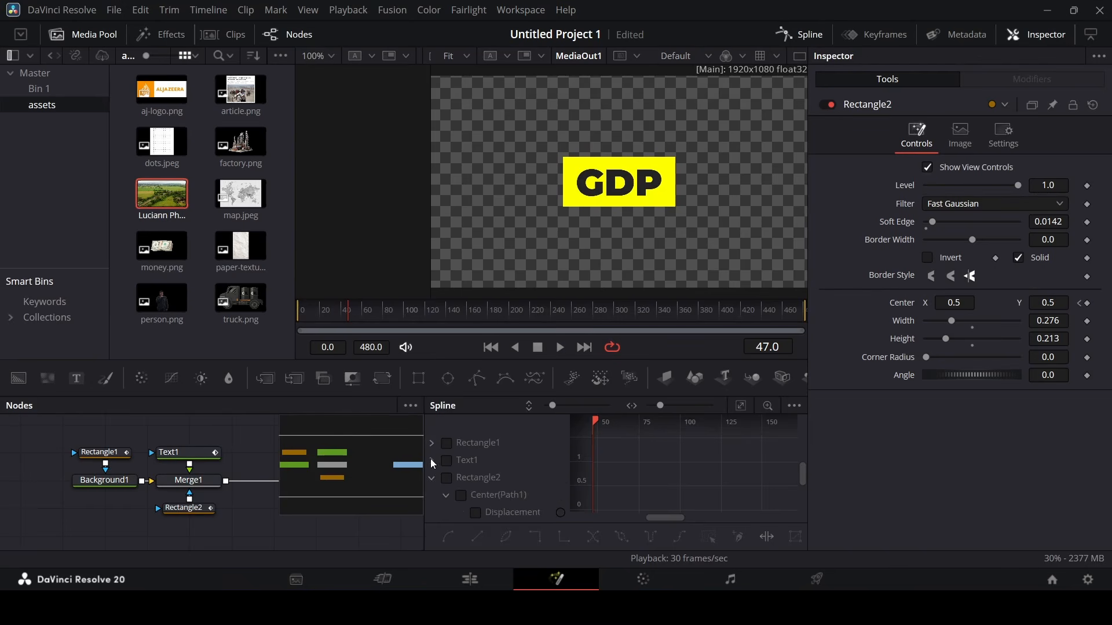
pyautogui.click(432, 460)
pyautogui.click(447, 443)
pyautogui.click(447, 460)
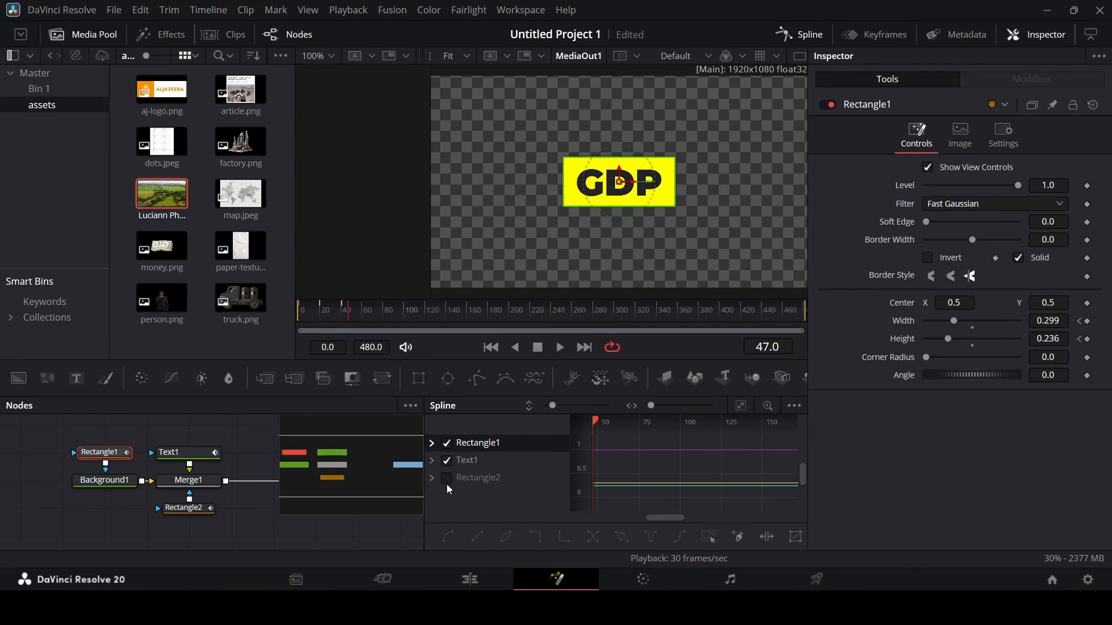
pyautogui.click(446, 478)
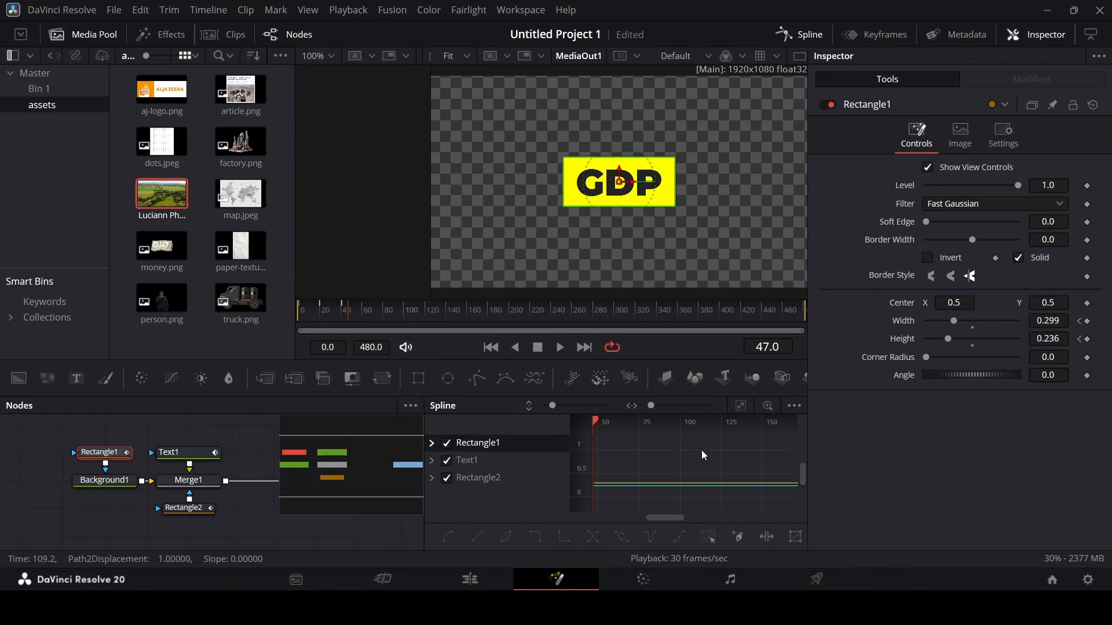
pyautogui.click(741, 406)
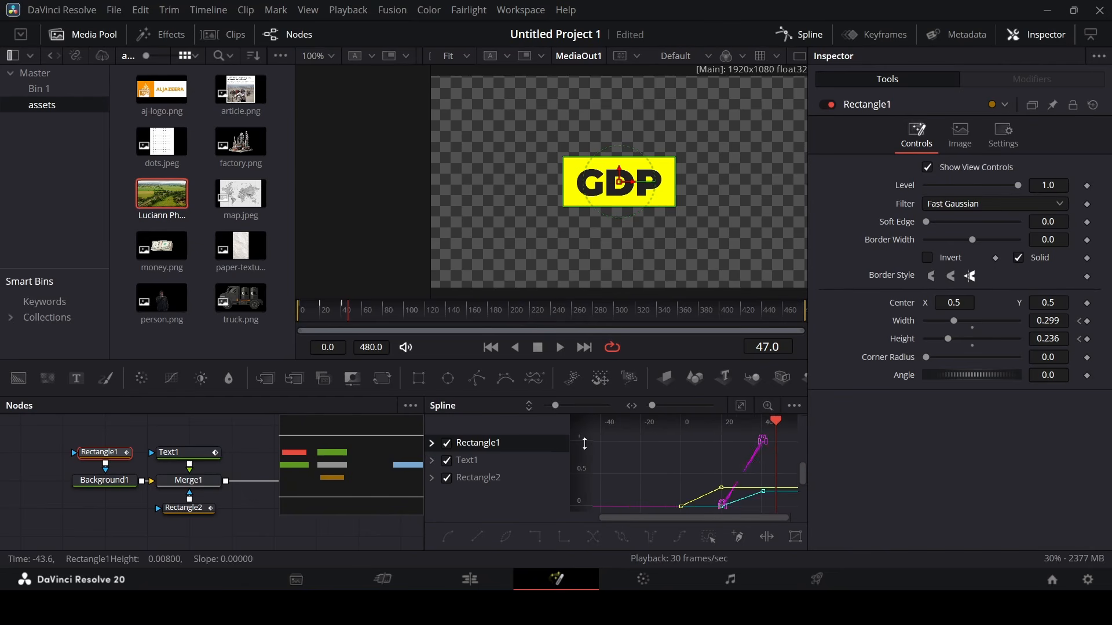
# Smooth all keyframes on the displayed curves, close the spline editor and preview the eased animation from frame 0.
pyautogui.moveTo(584, 443); pyautogui.dragTo(655, 507)
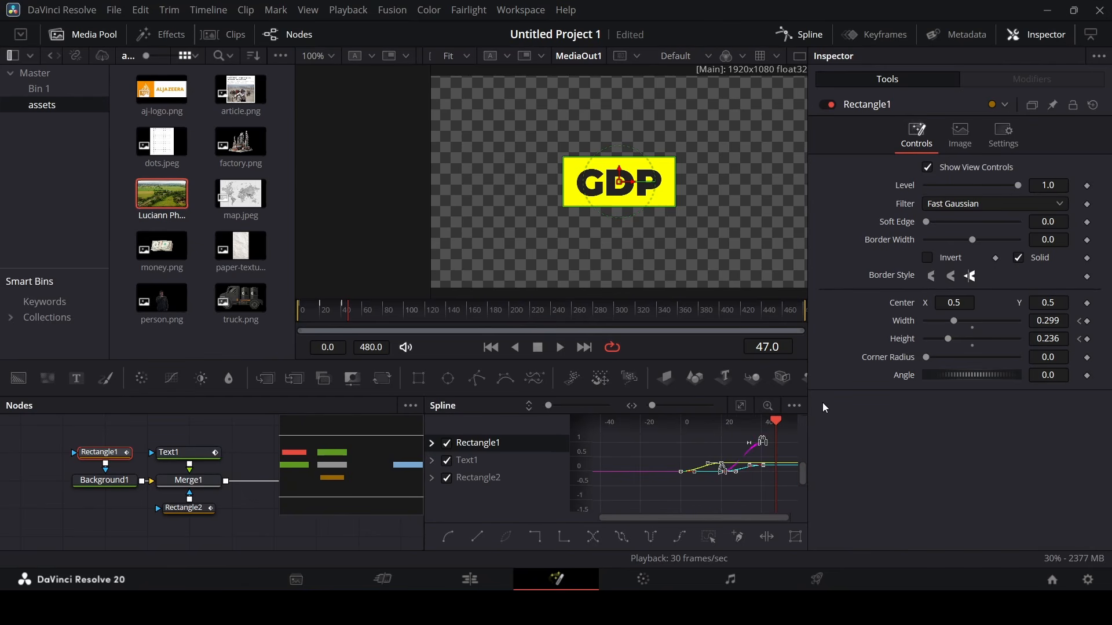
pyautogui.click(795, 35)
pyautogui.moveTo(348, 313); pyautogui.dragTo(272, 322)
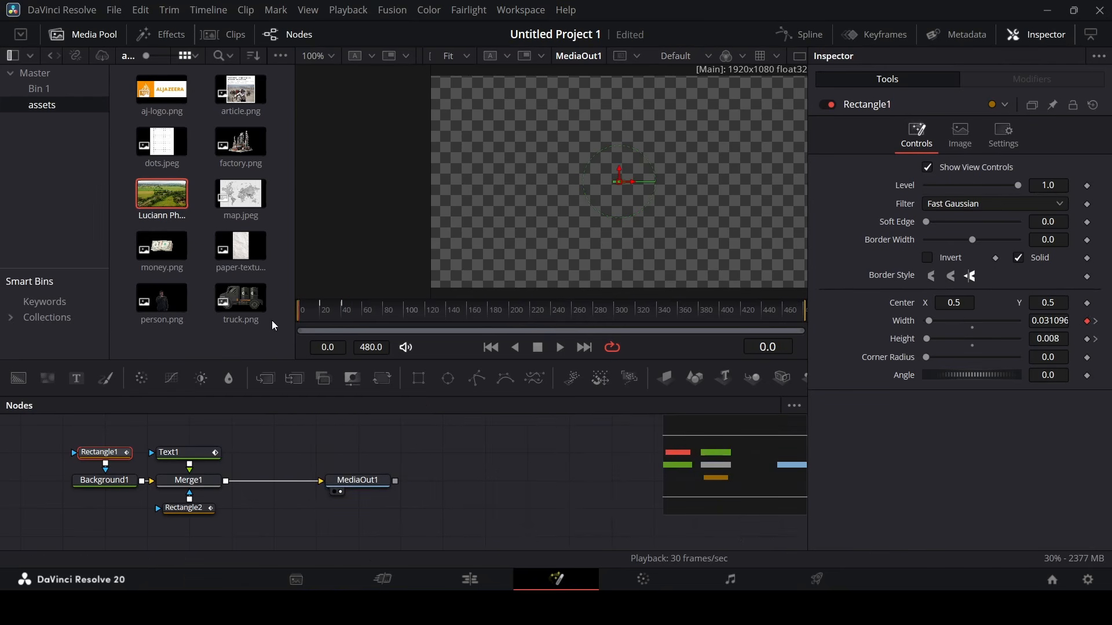
pyautogui.press('space')
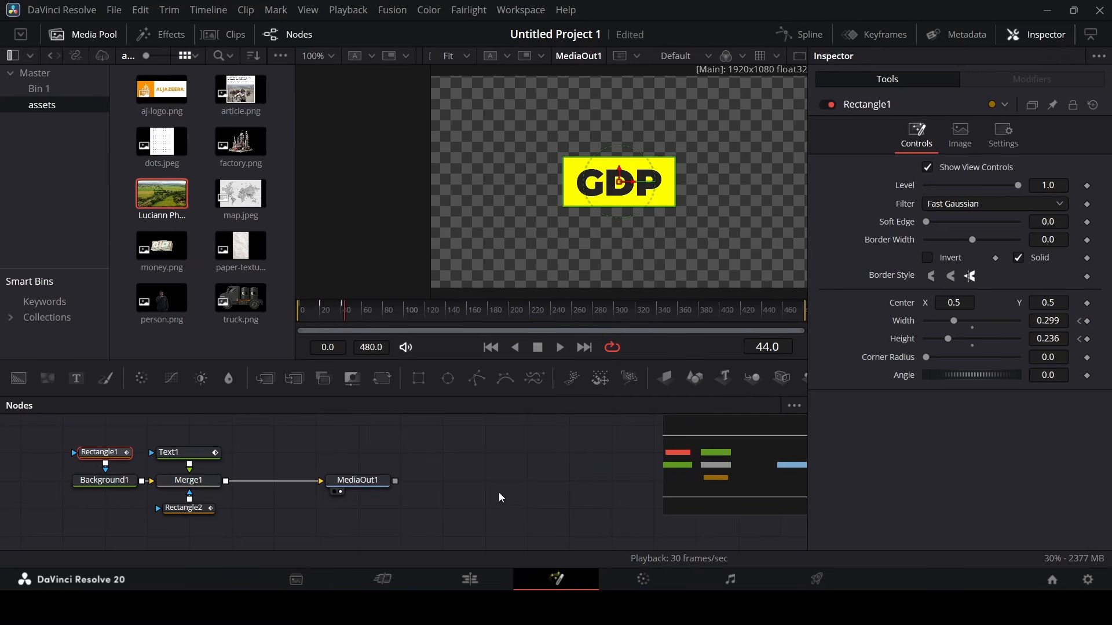
# Return to the edit timeline, raise the GDP composition clip to a Y position of 345 and play it back.
pyautogui.click(501, 586)
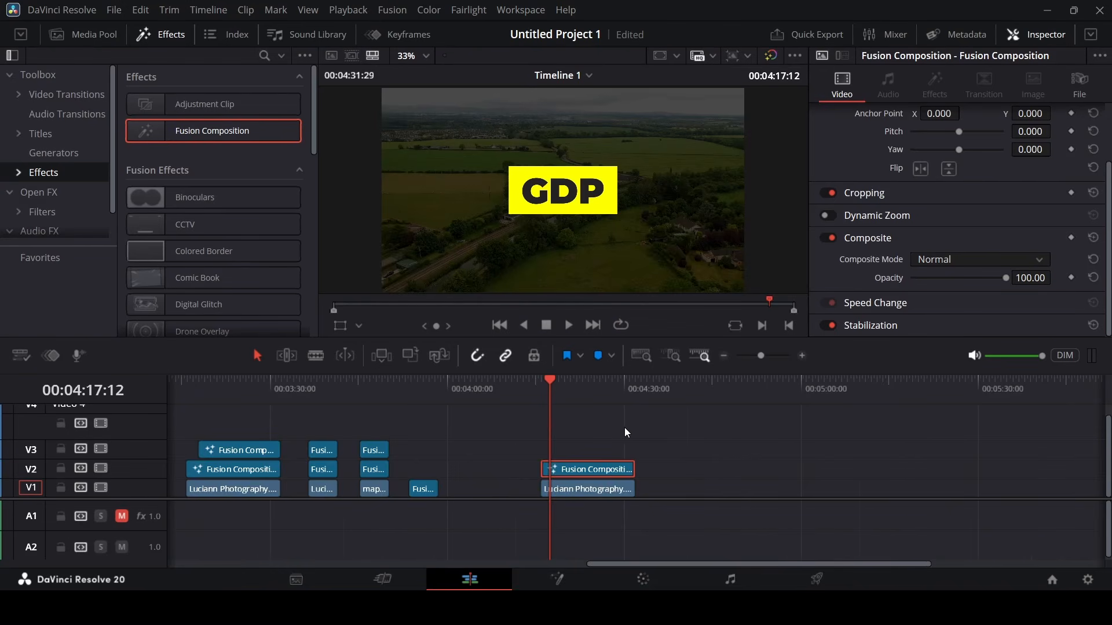
pyautogui.hscroll(3, 624, 428)
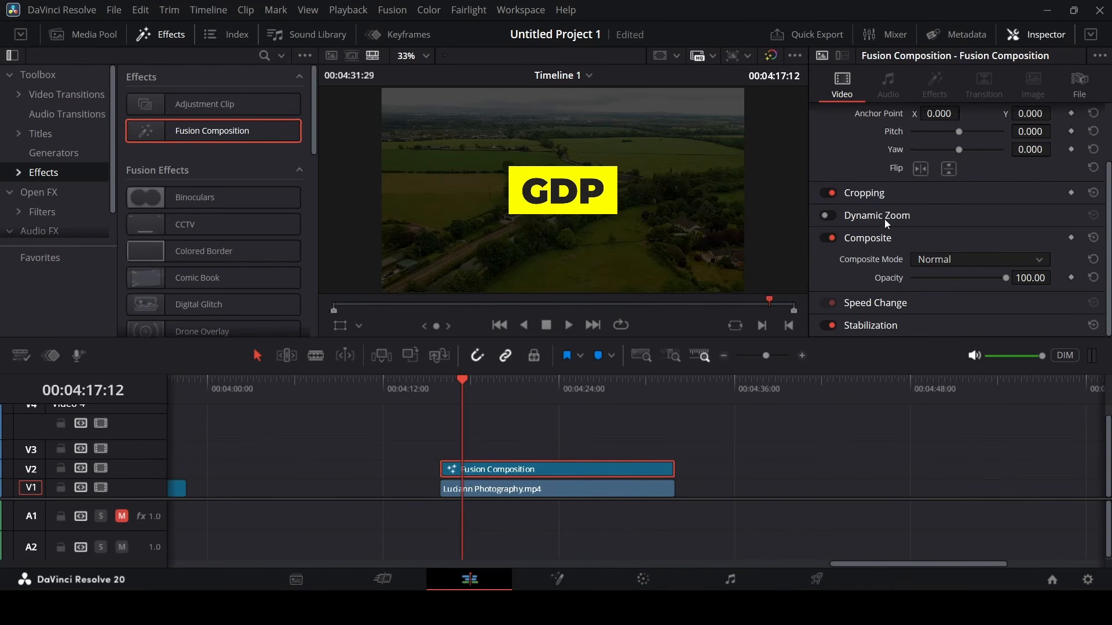
pyautogui.scroll(3, 884, 219)
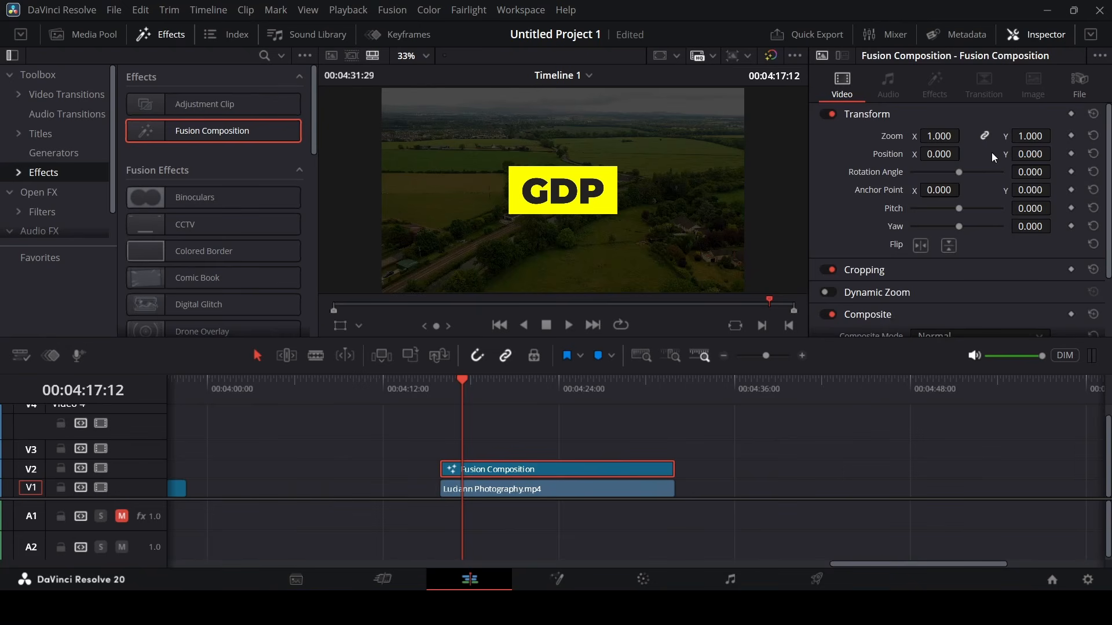
pyautogui.moveTo(1030, 154); pyautogui.dragTo(1055, 154)
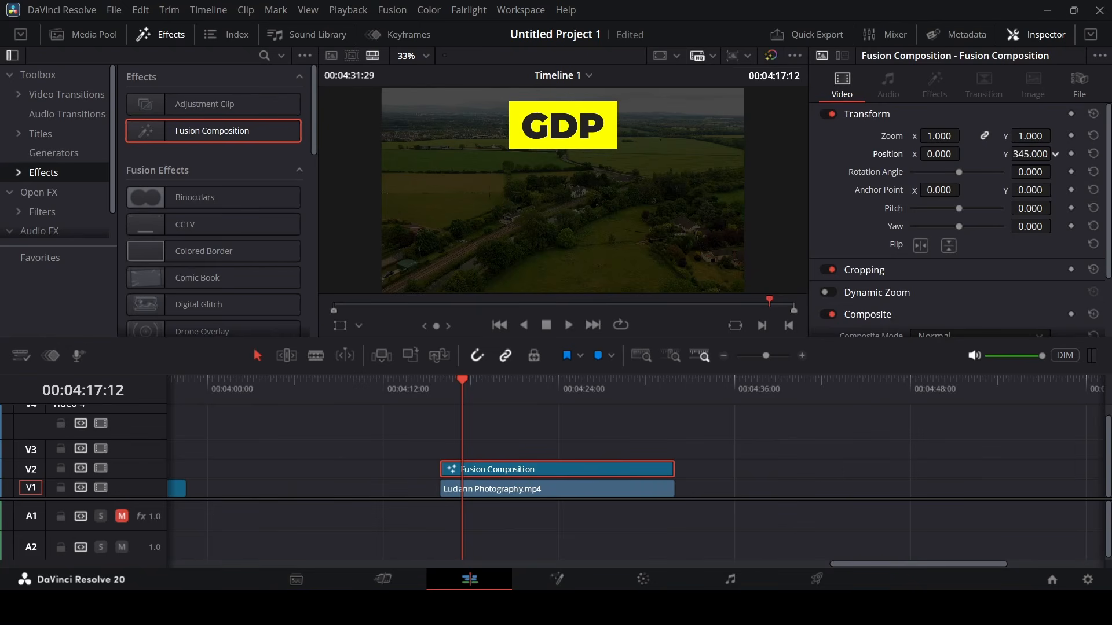
pyautogui.click(435, 404)
pyautogui.press('space')
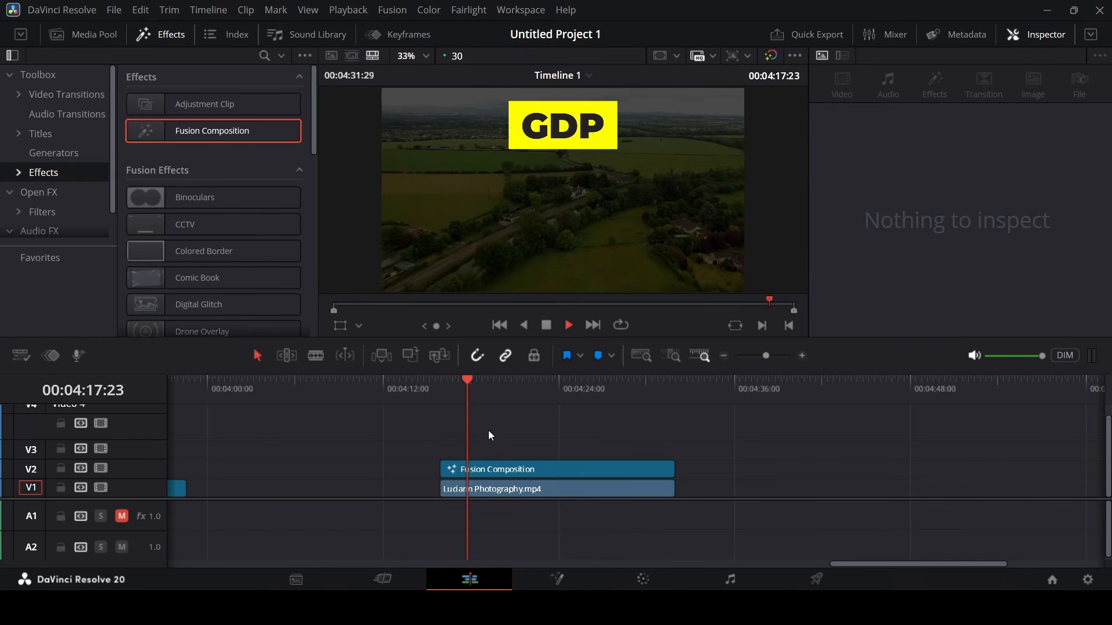
pyautogui.press('space')
# Scale the GDP composition clip down to a zoom of 0.830 and play it back from the start.
pyautogui.click(508, 472)
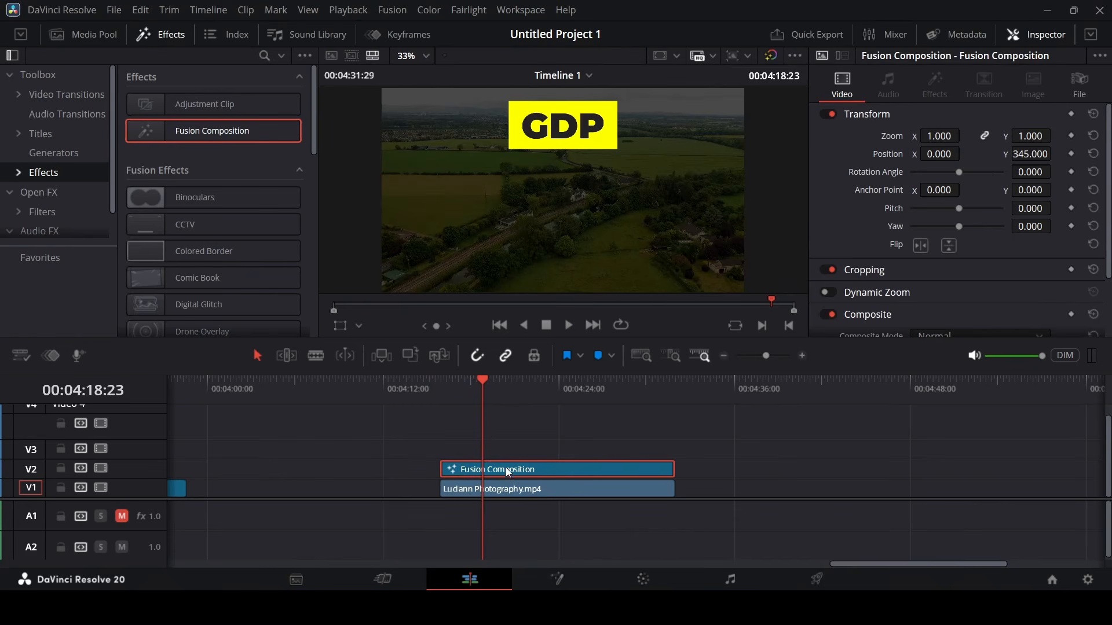
pyautogui.moveTo(939, 136); pyautogui.dragTo(929, 137)
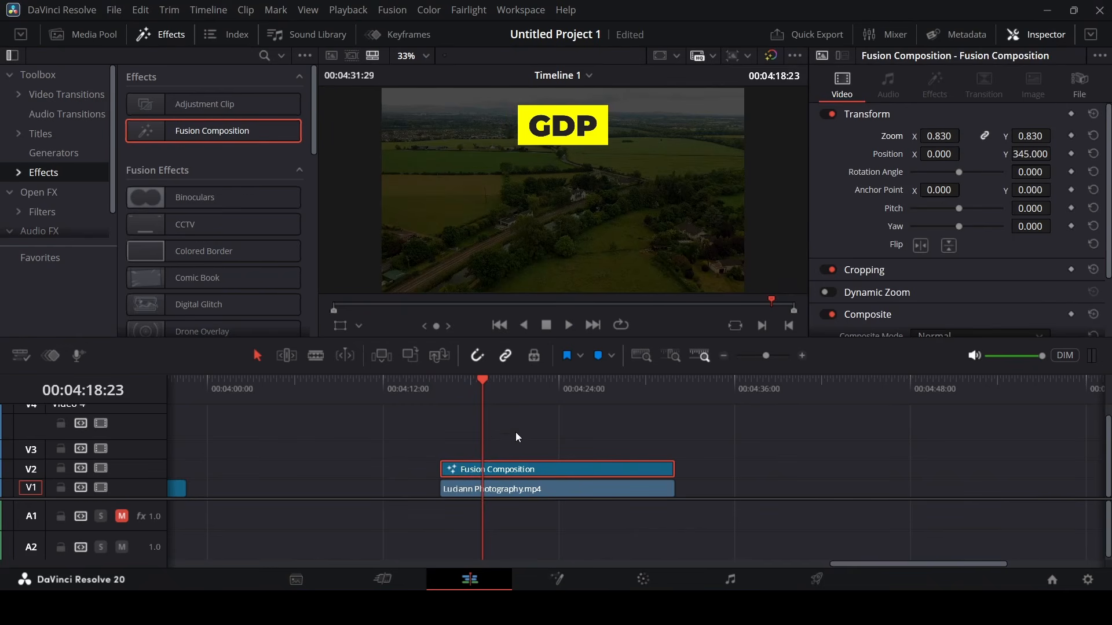
pyautogui.click(440, 402)
pyautogui.press('space')
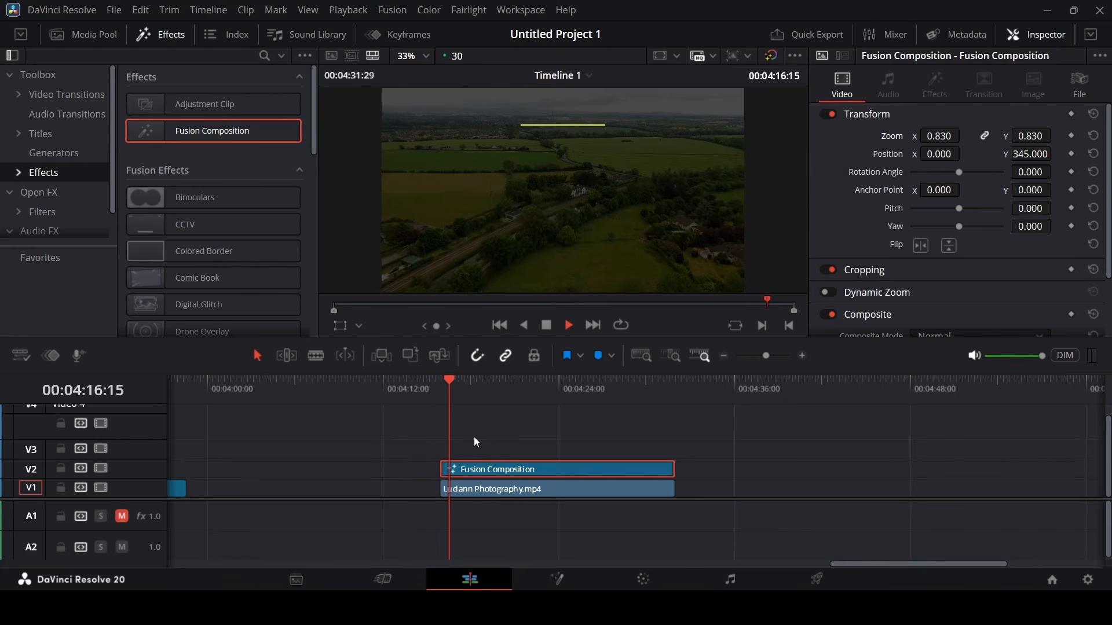
pyautogui.press('space')
pyautogui.click(573, 432)
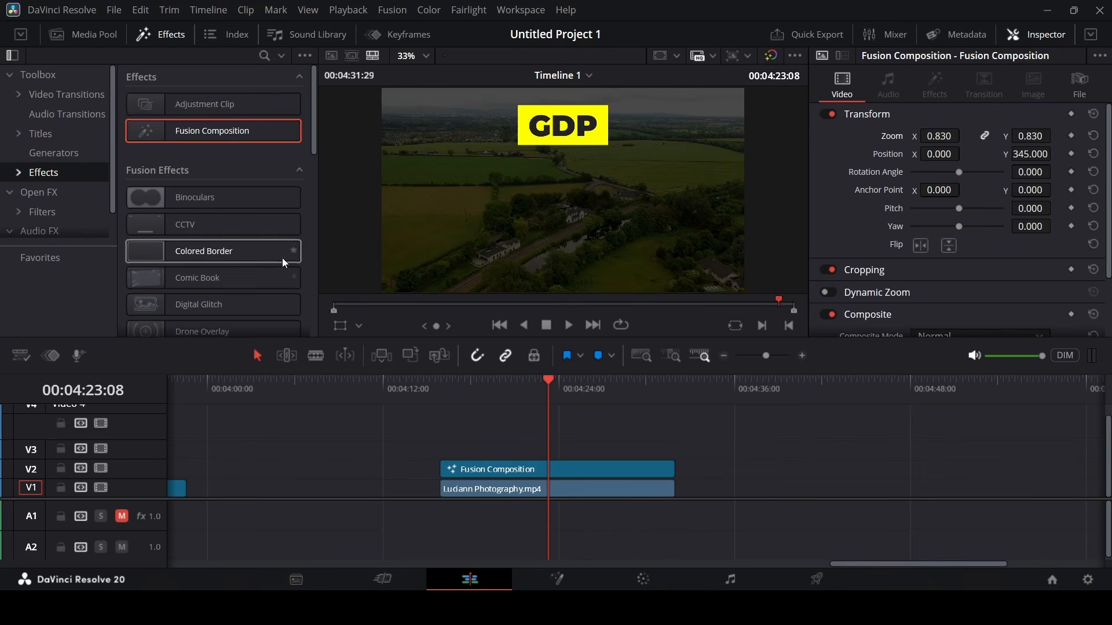
# Add a second Fusion composition on V3, starting at 00:04:17:18 and ending together with the clips below.
pyautogui.moveTo(196, 134); pyautogui.dragTo(520, 443)
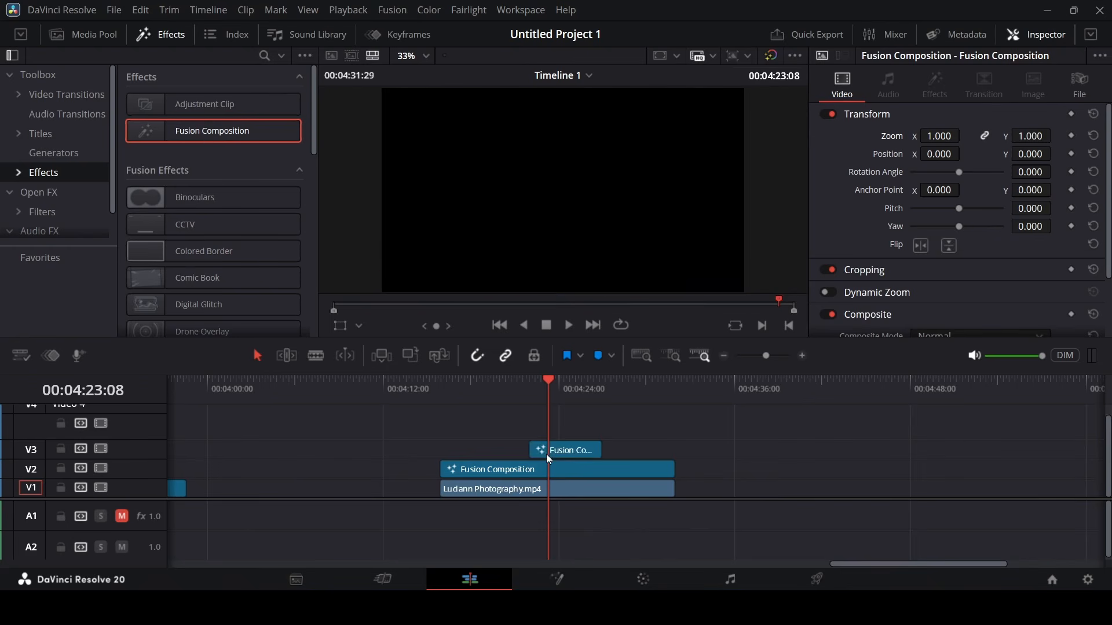
pyautogui.click(440, 389)
pyautogui.press('space')
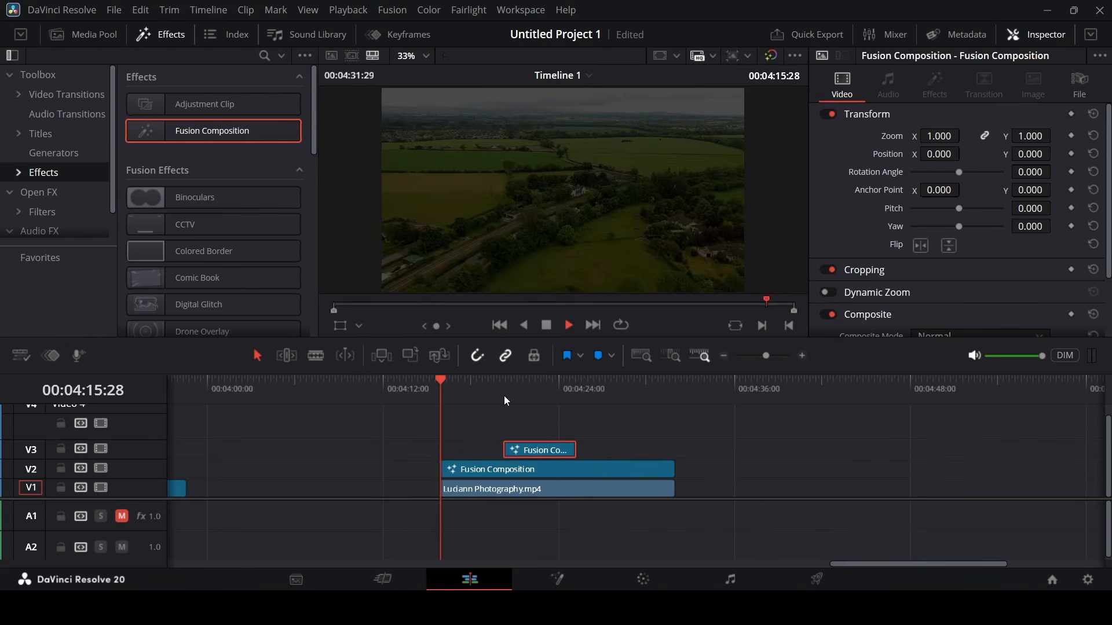
pyautogui.press('space')
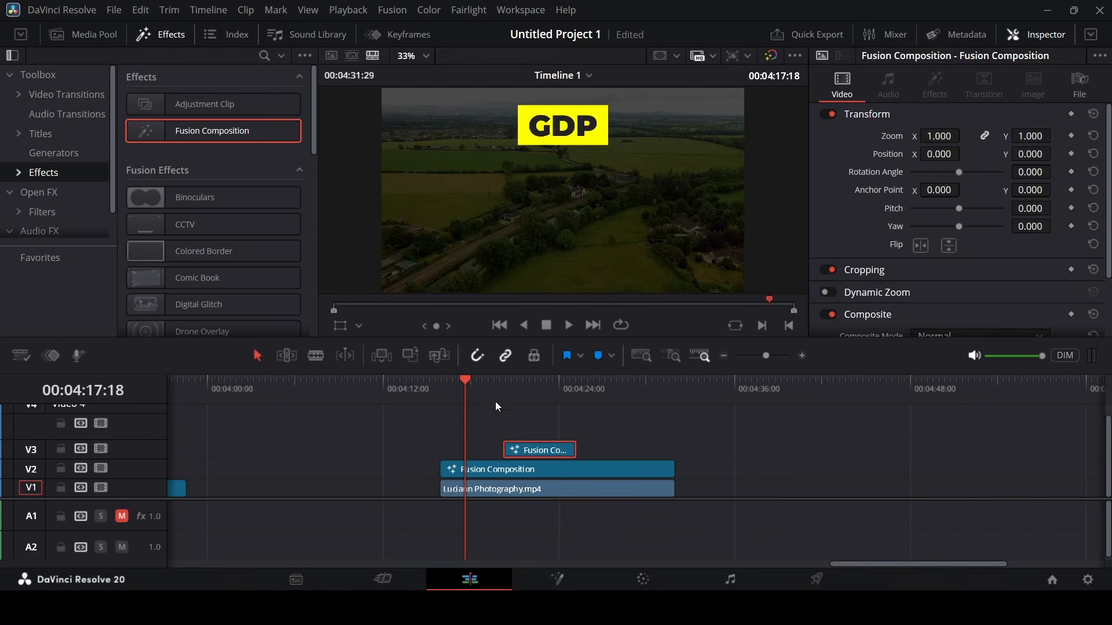
pyautogui.moveTo(533, 448); pyautogui.dragTo(673, 449)
# Open the new V3 composition in Fusion and feed a solid white Background node into MediaOut1.
pyautogui.rightClick(524, 452)
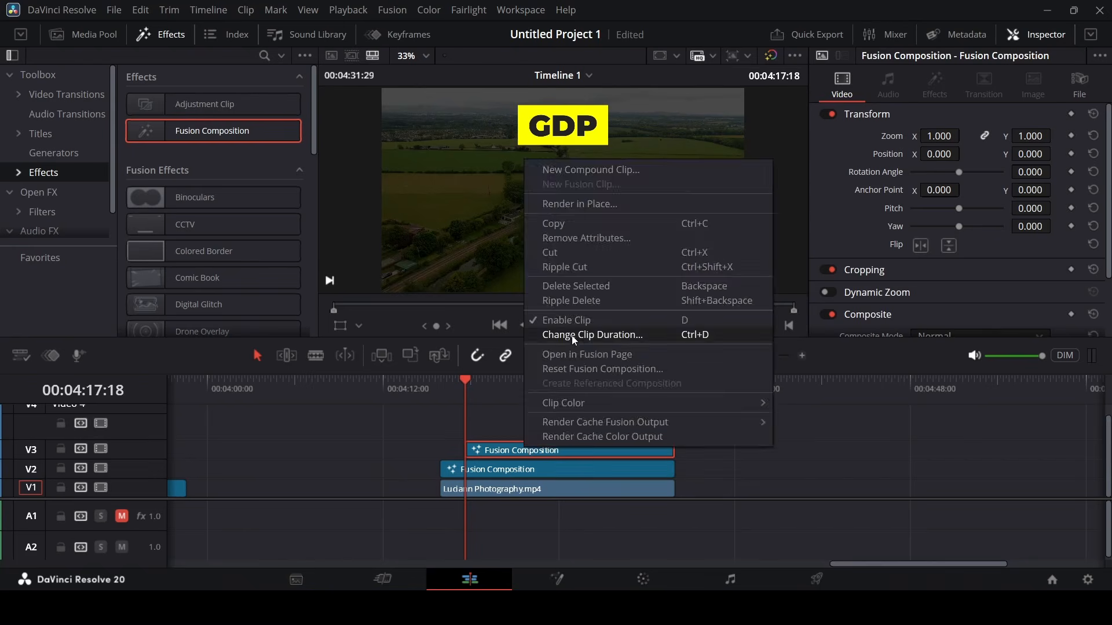
pyautogui.click(589, 354)
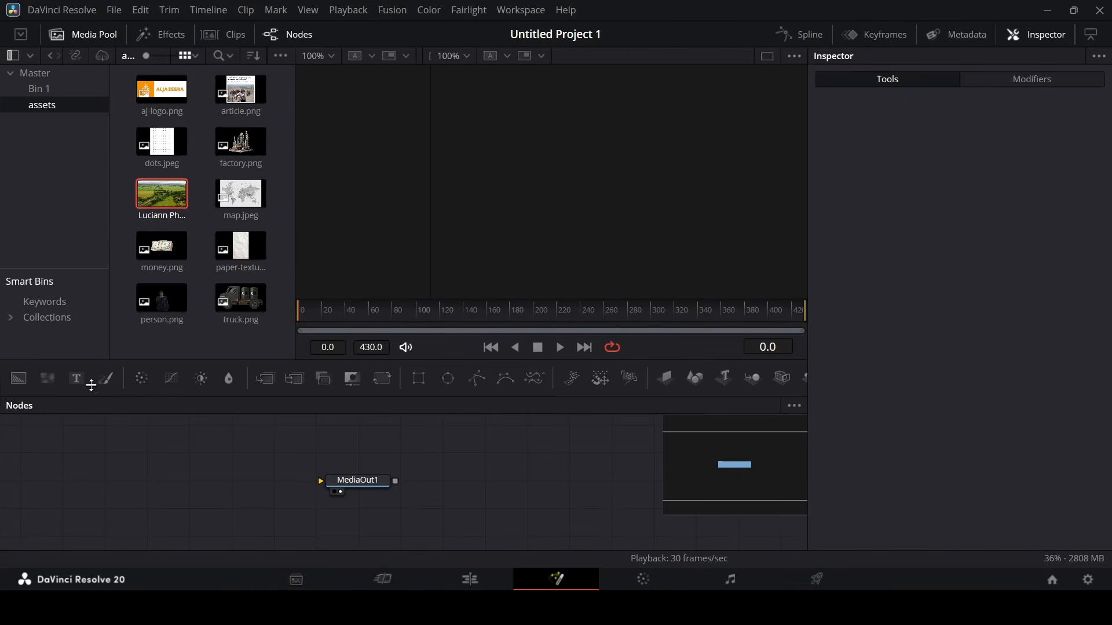
pyautogui.moveTo(19, 379); pyautogui.dragTo(336, 485)
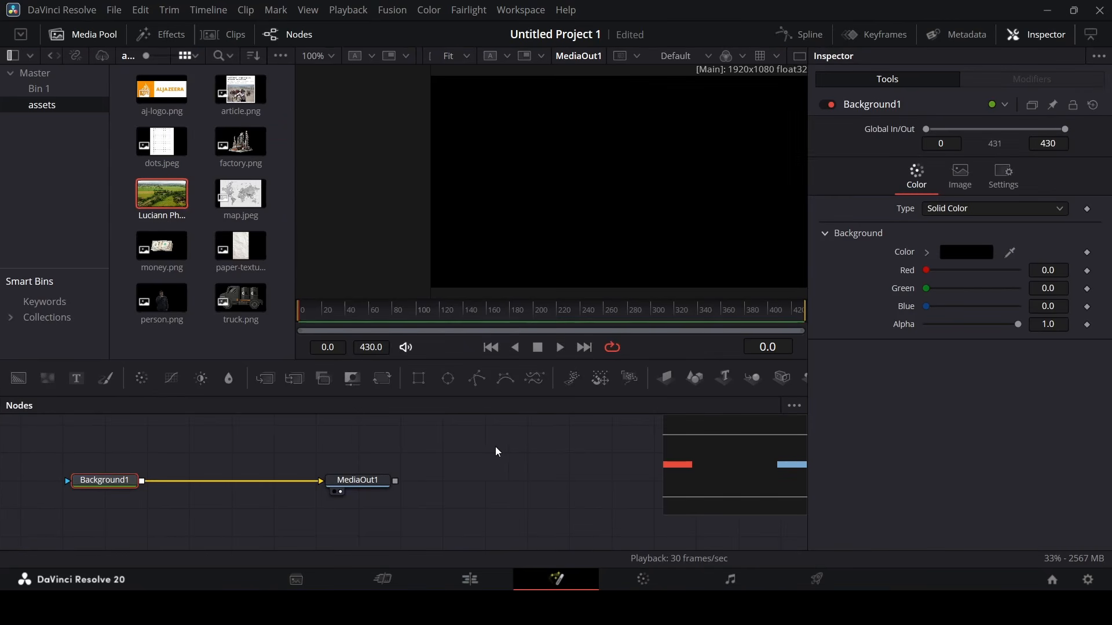
pyautogui.click(927, 252)
pyautogui.click(926, 263)
pyautogui.click(926, 252)
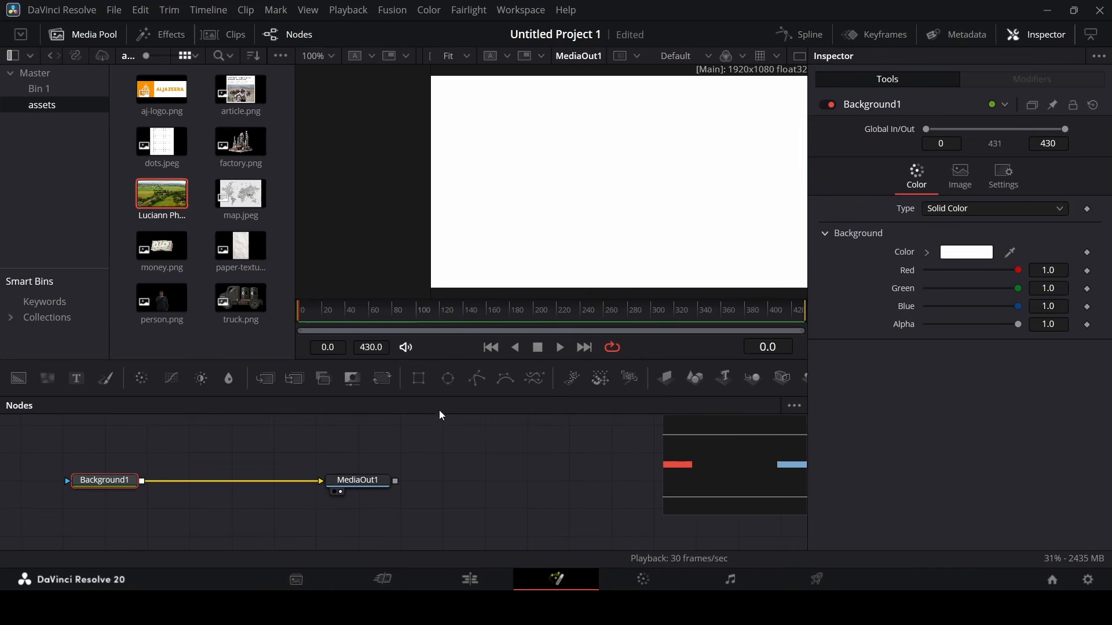
# Mask the white background with a Polygon drawn as a straight horizontal two-point line across mid-frame, starting near X 0.16, Y 0.49.
pyautogui.moveTo(474, 382); pyautogui.dragTo(115, 478)
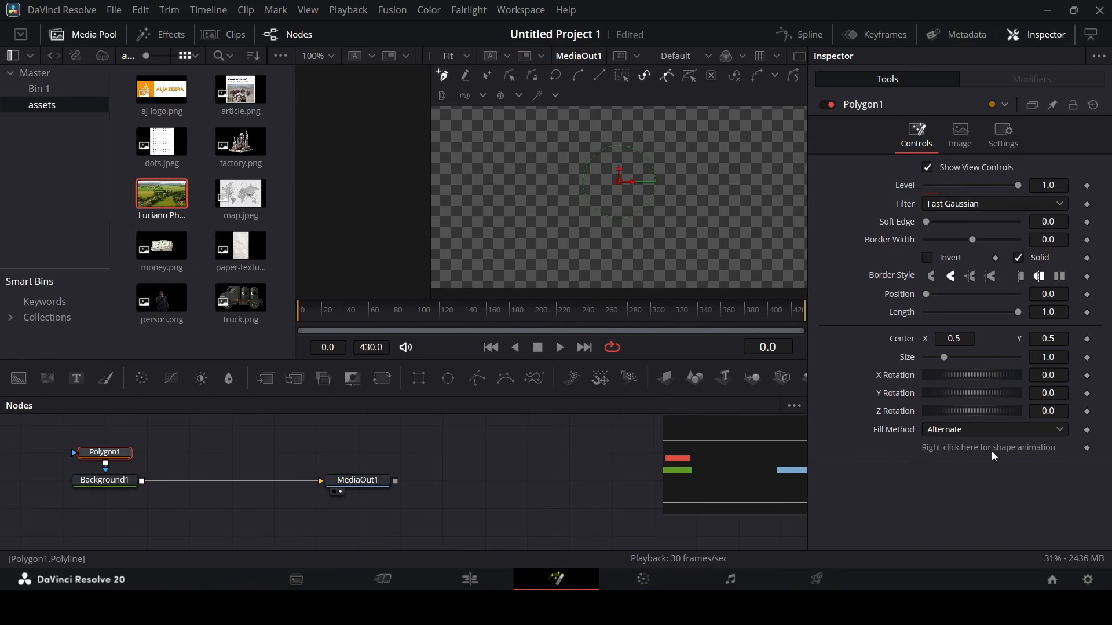
pyautogui.click(492, 184)
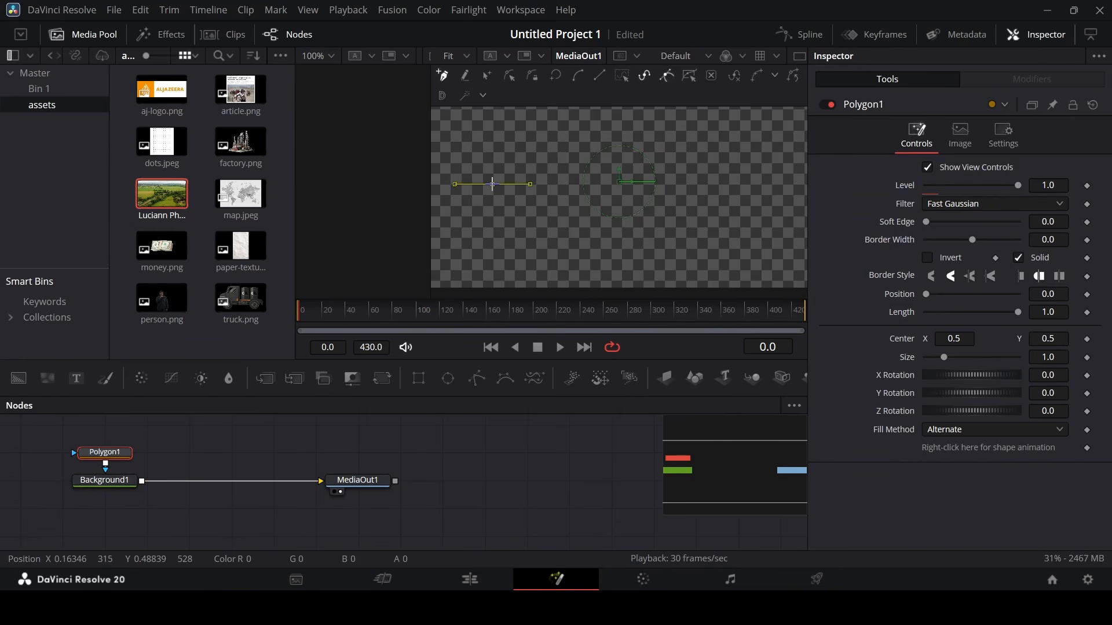
pyautogui.click(730, 185)
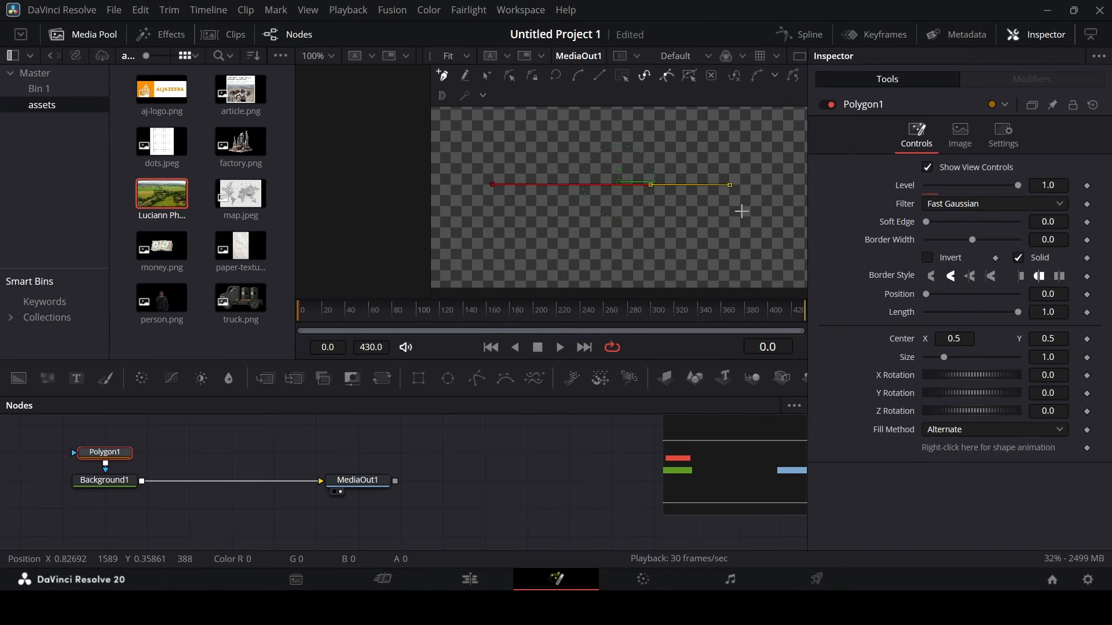
# Turn off the polygon's solid fill, give it flat end caps and set its border width to 0.03.
pyautogui.click(1017, 257)
pyautogui.moveTo(971, 239); pyautogui.dragTo(979, 238)
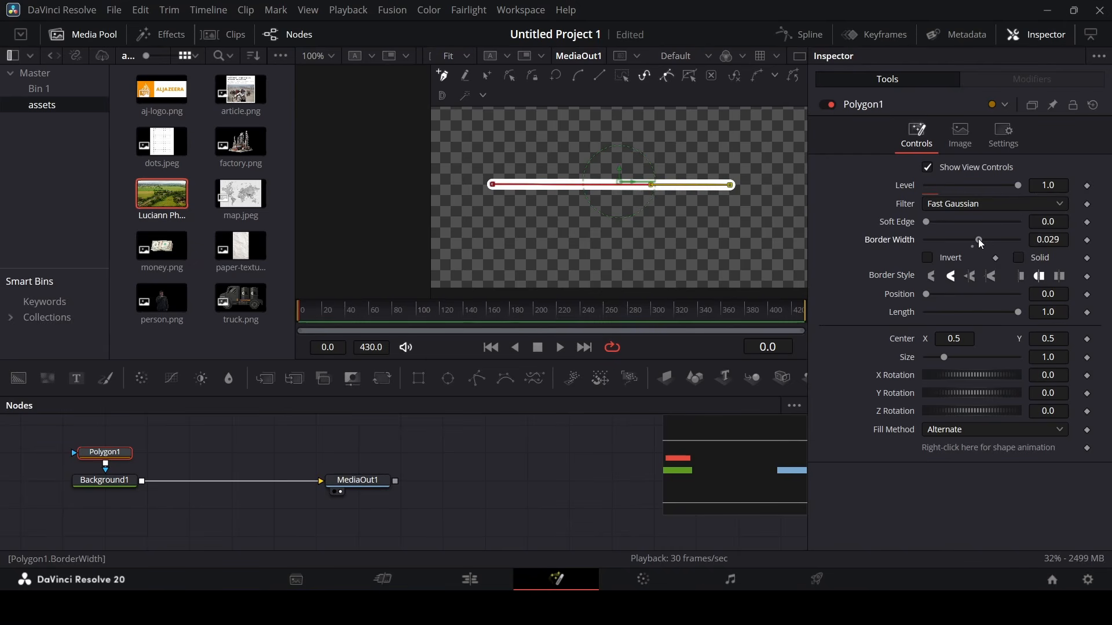
pyautogui.click(1021, 278)
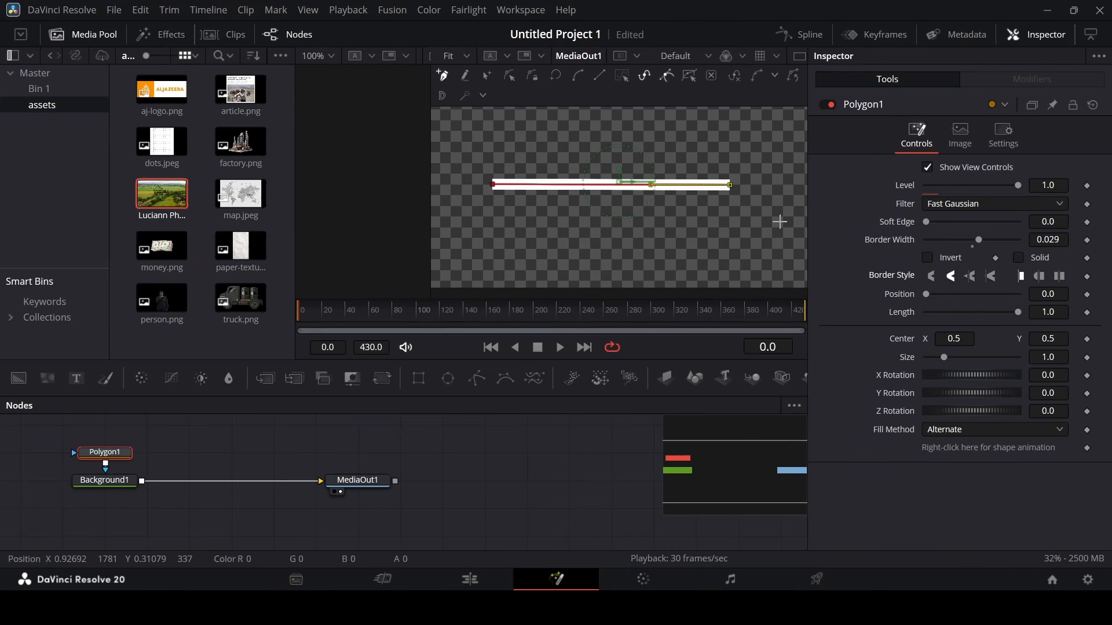
pyautogui.click(1062, 242)
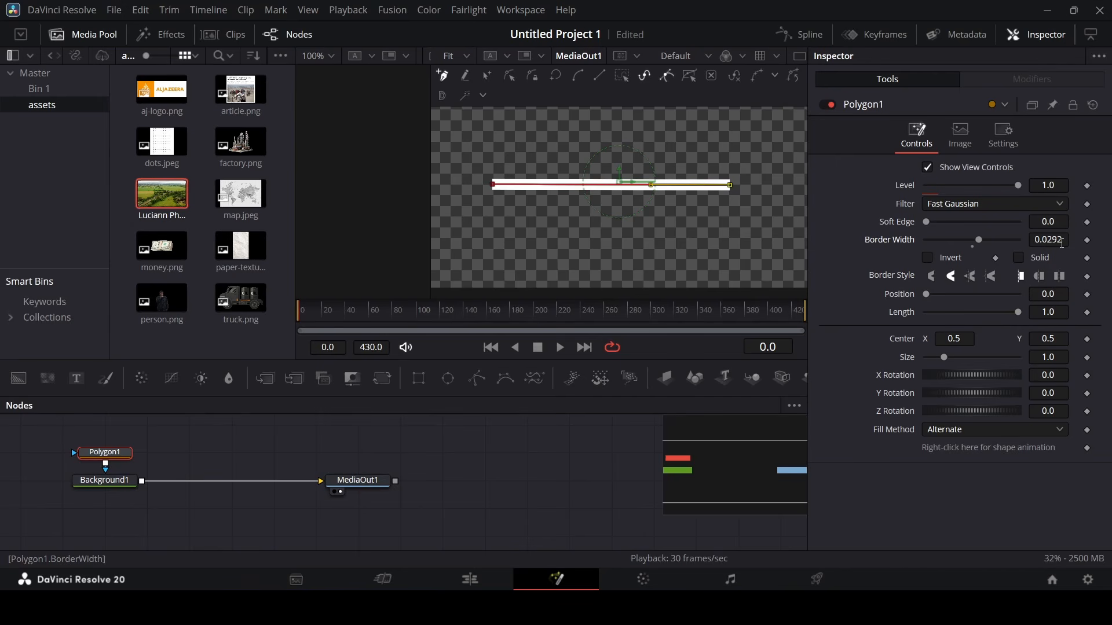
pyautogui.press('BackSpace')
pyautogui.write('3')
pyautogui.press('Tab')
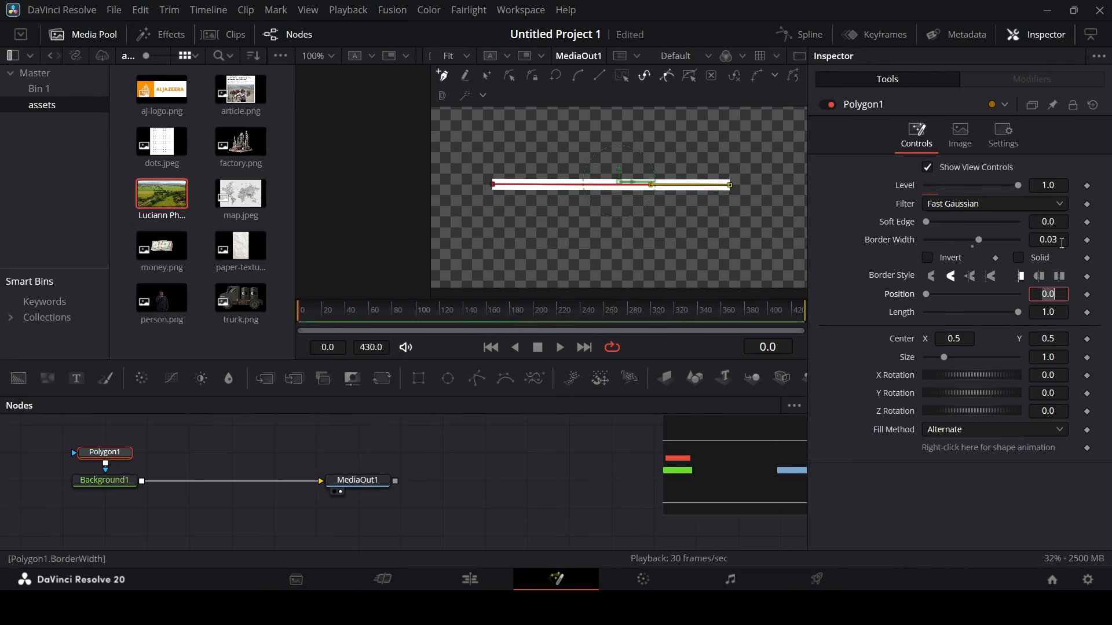
# Thin the polygon line by setting its border width to 0.01.
pyautogui.click(800, 297)
pyautogui.click(1064, 241)
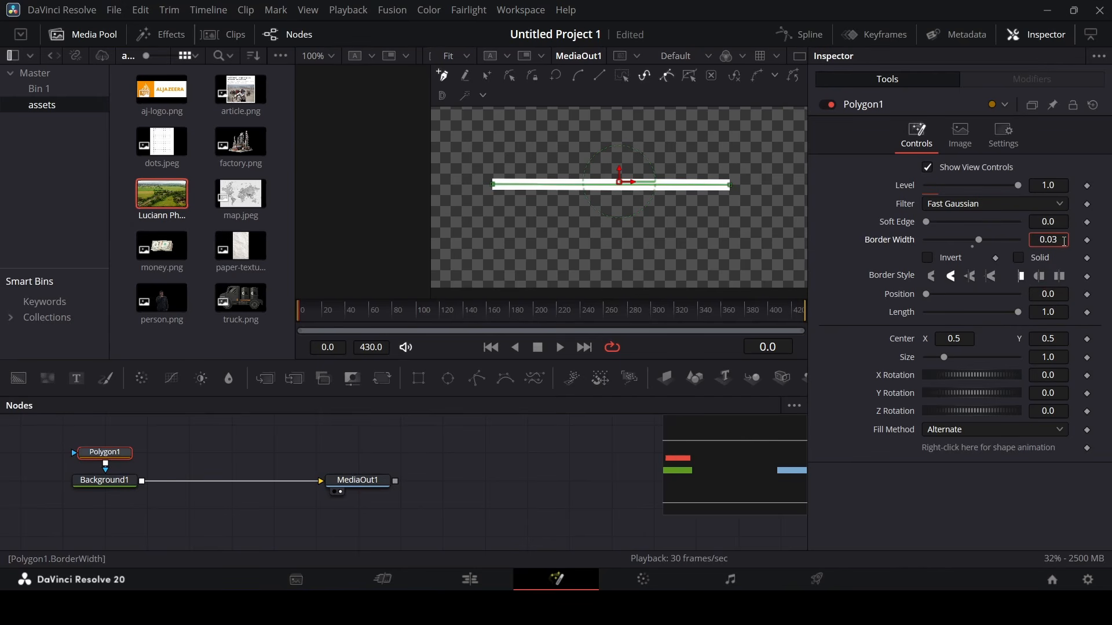
pyautogui.press('Tab')
pyautogui.click(399, 441)
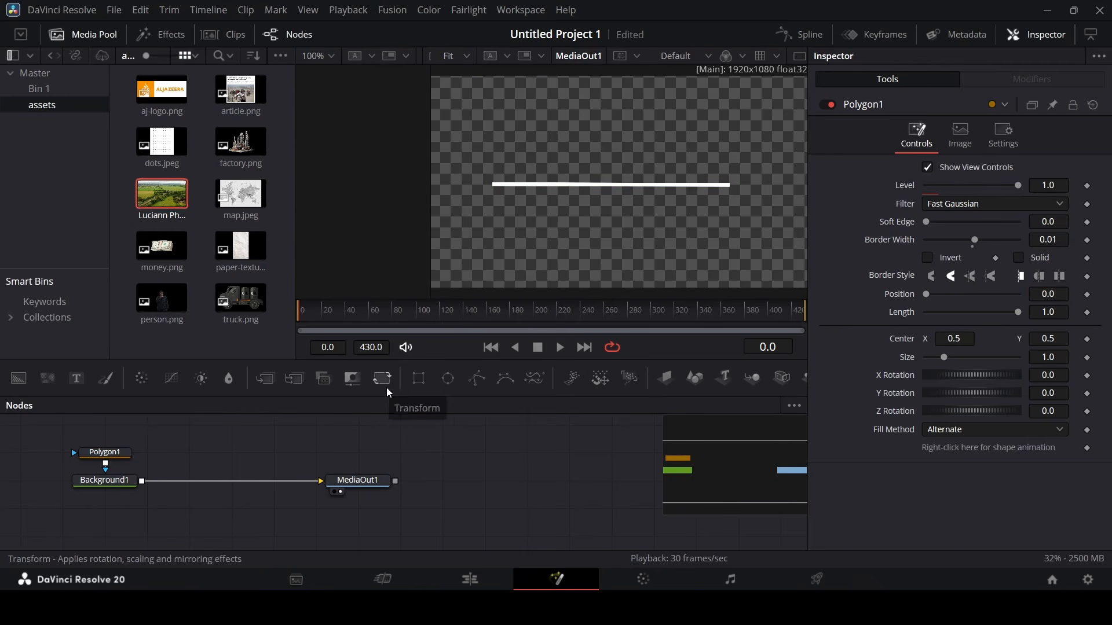
# Add an Ellipse mask node above Polygon1 and feed its output into the polygon.
pyautogui.moveTo(456, 392); pyautogui.dragTo(107, 470)
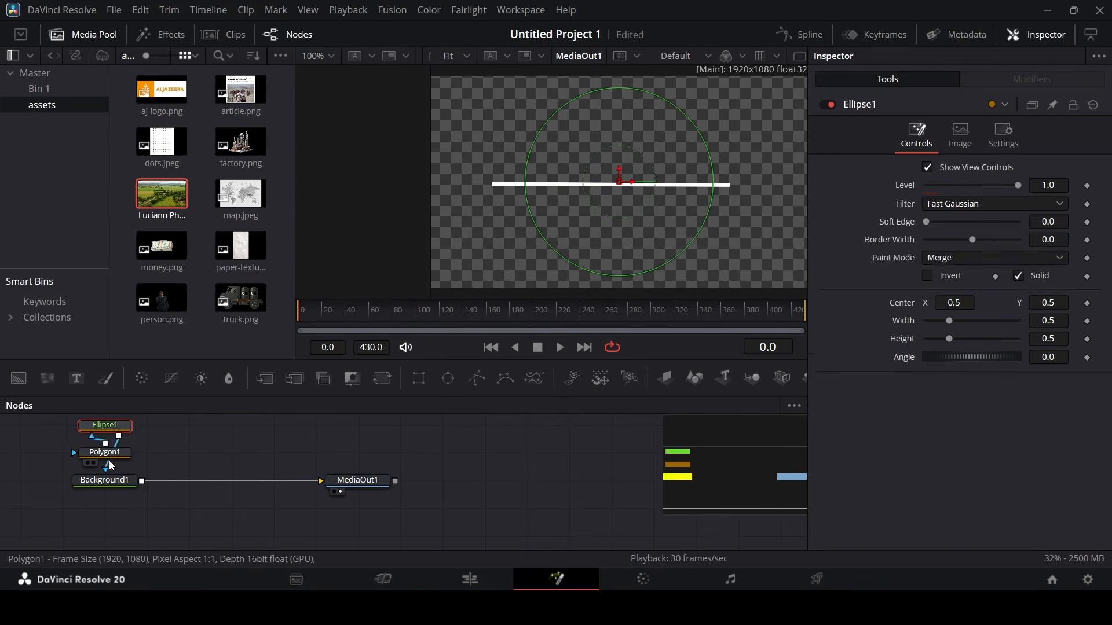
pyautogui.hotkey('ctrl', 'z')
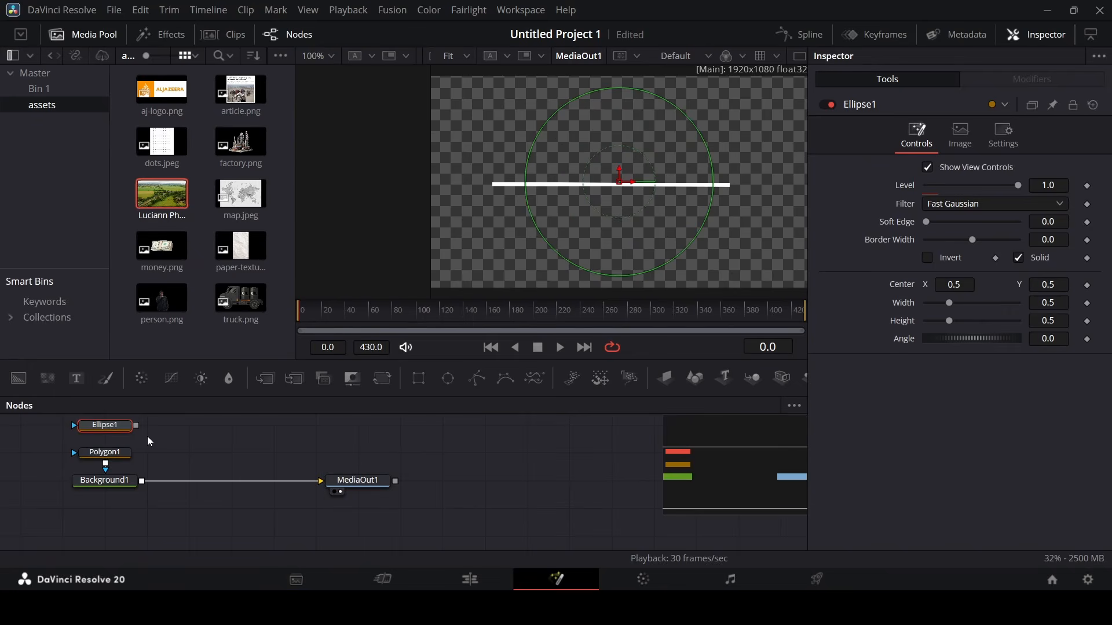
pyautogui.moveTo(136, 425); pyautogui.dragTo(95, 454)
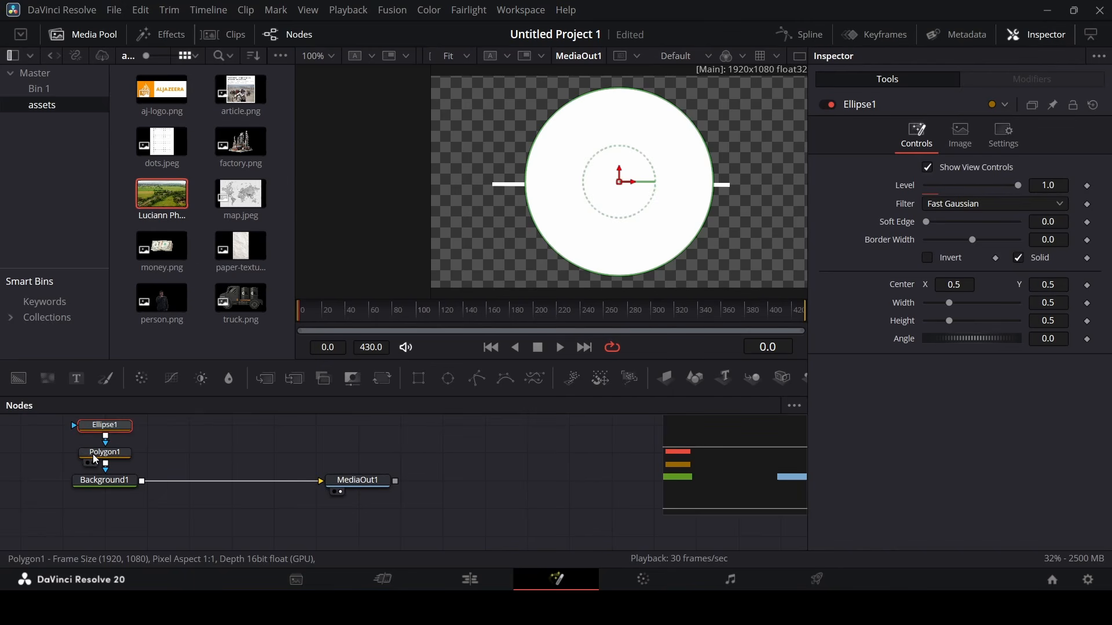
# Link the ellipse's width to its height with the expression Height and shrink the circle to 0.047.
pyautogui.rightClick(906, 306)
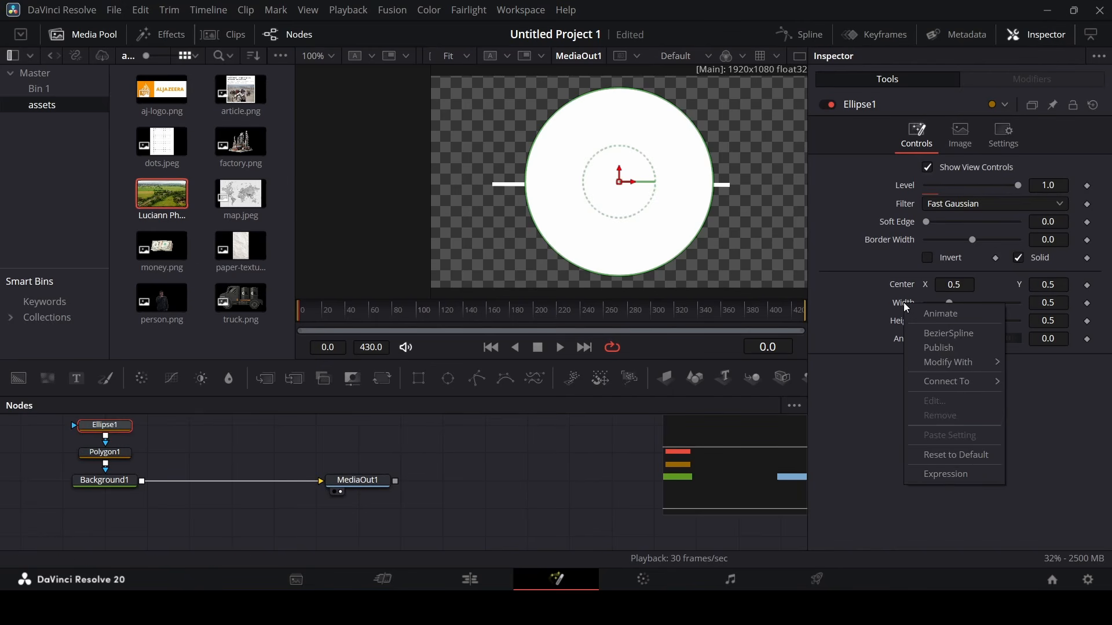
pyautogui.click(946, 473)
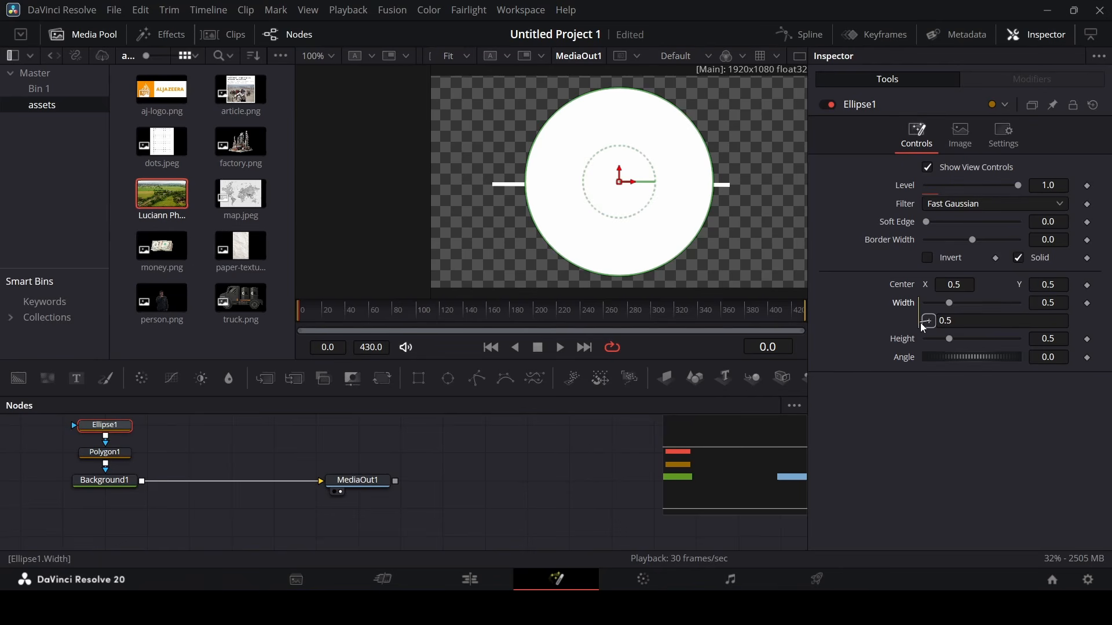
pyautogui.moveTo(906, 344)
pyautogui.mouseDown()
pyautogui.moveTo(943, 340)
pyautogui.moveTo(926, 345)
pyautogui.mouseUp()
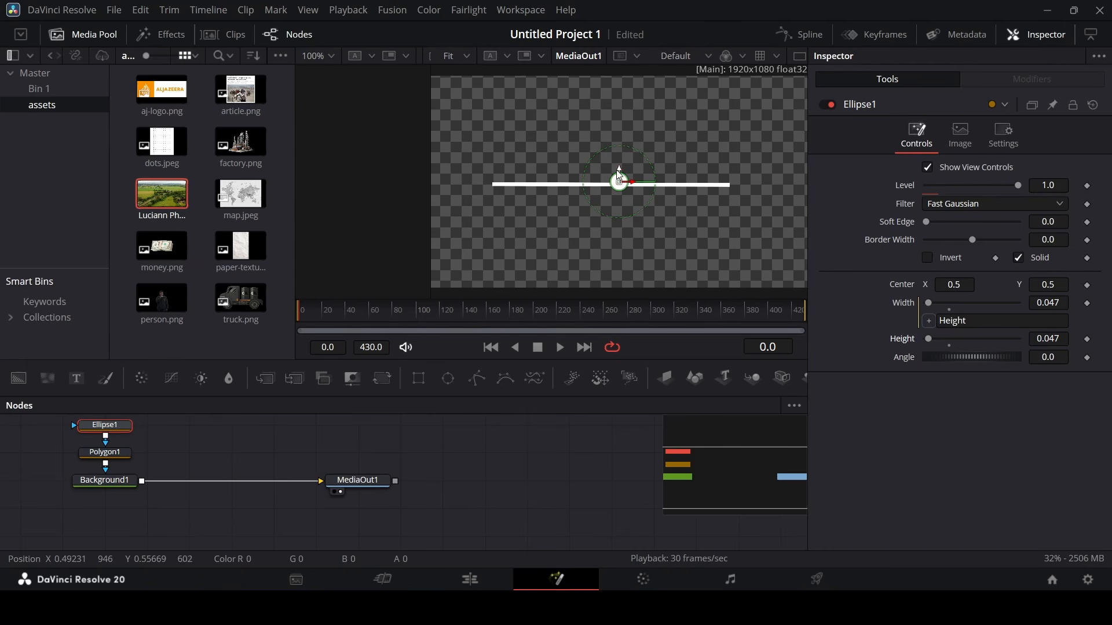
# Move the circle onto the line's left end at about X 0.158, Y 0.489 and set its height to 0.024.
pyautogui.moveTo(628, 187); pyautogui.dragTo(495, 193)
pyautogui.scroll(2, 498, 185)
pyautogui.scroll(-5, 516, 226)
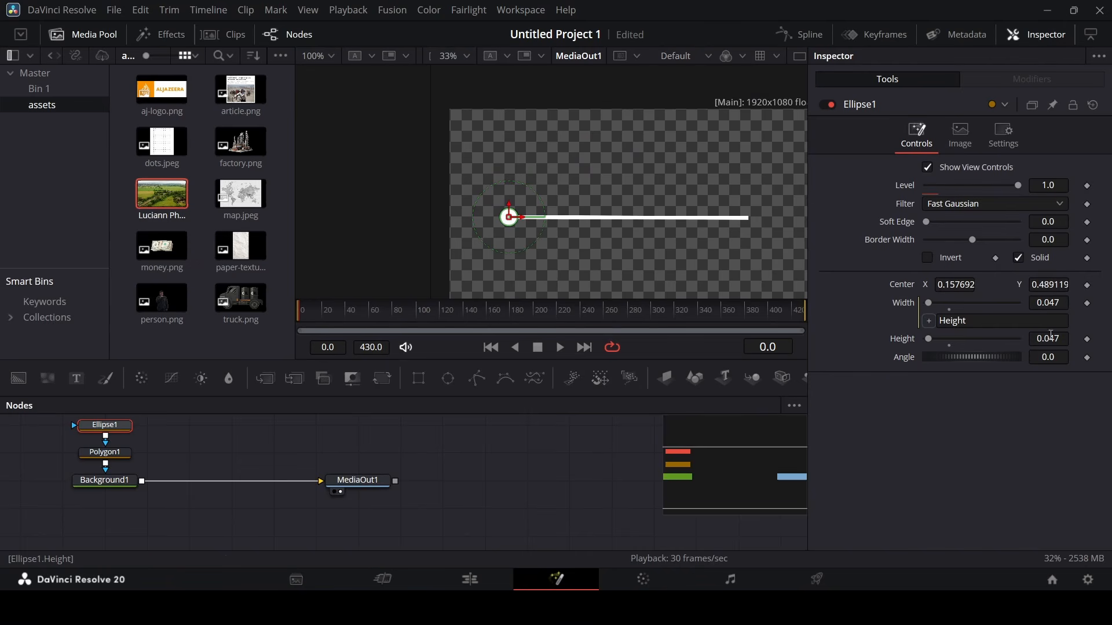
pyautogui.moveTo(1053, 342); pyautogui.dragTo(1037, 341)
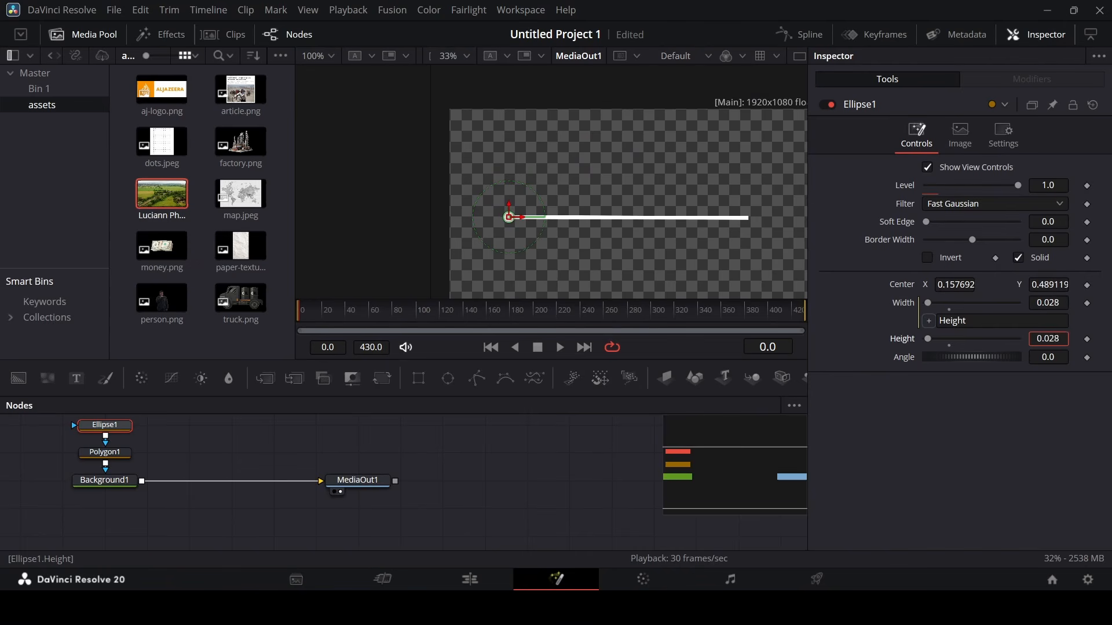
pyautogui.click(567, 475)
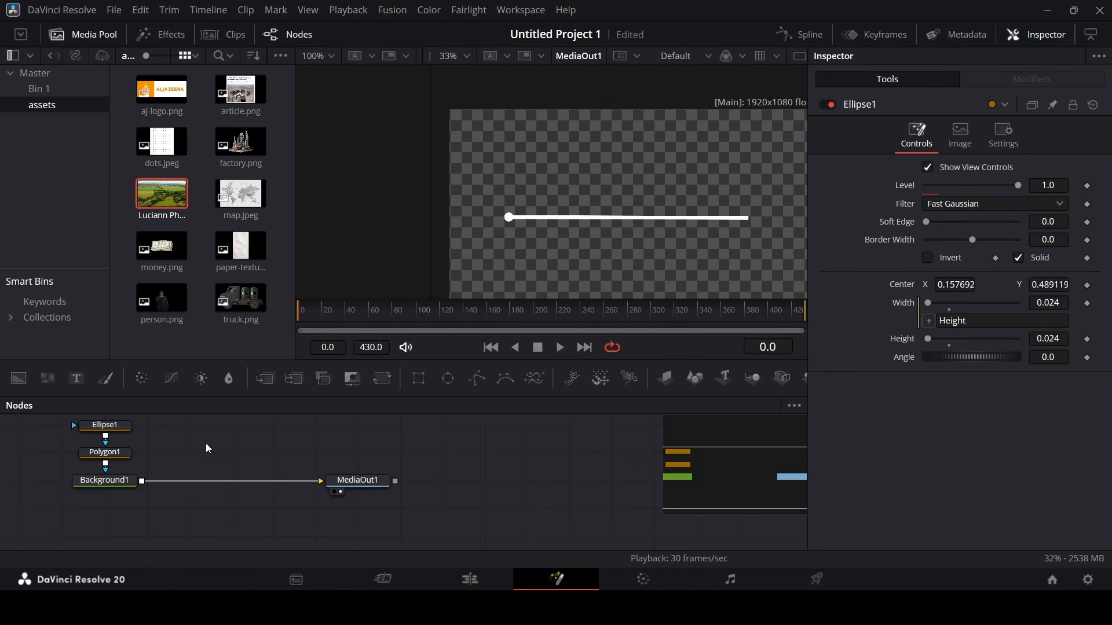
pyautogui.scroll(2, 159, 453)
pyautogui.click(124, 469)
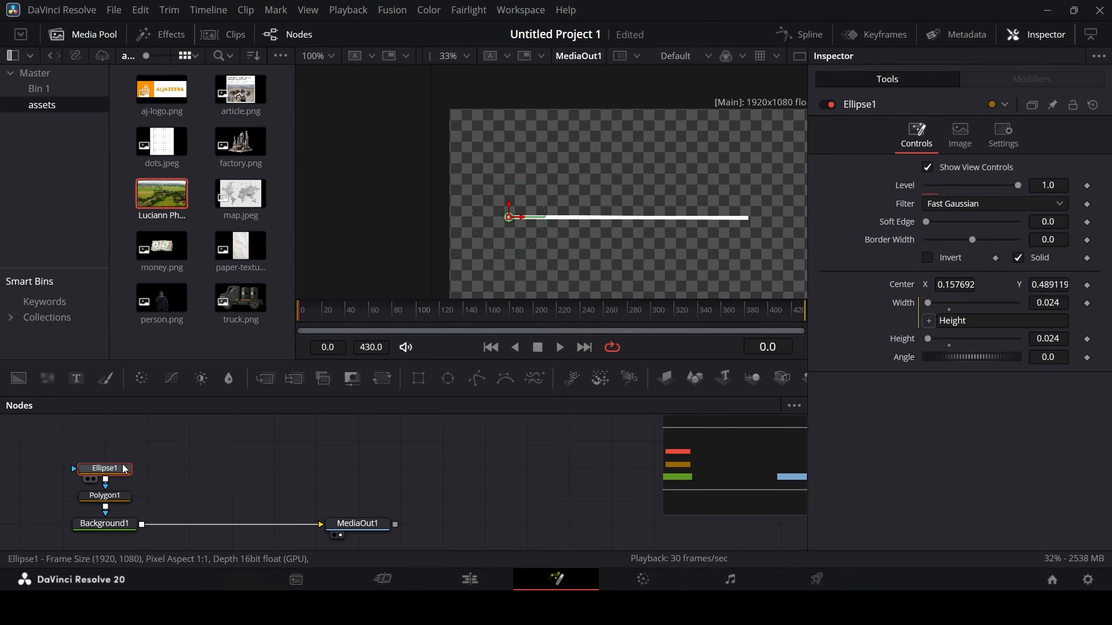
pyautogui.hotkey('ctrl', 'v')
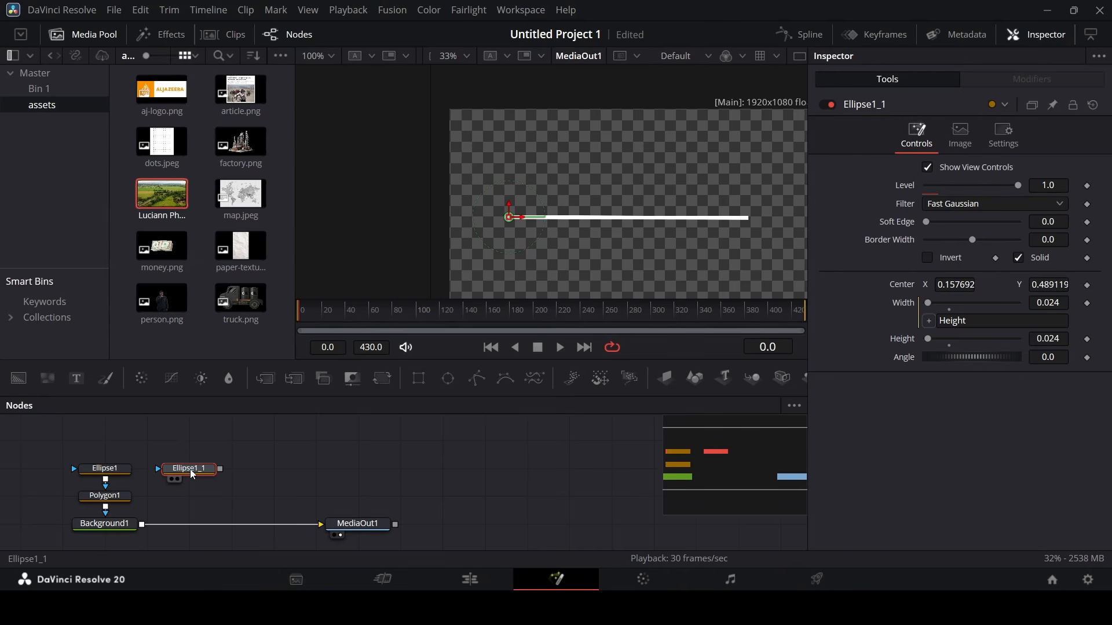
pyautogui.moveTo(192, 475); pyautogui.dragTo(138, 442)
pyautogui.moveTo(110, 468); pyautogui.dragTo(116, 438)
pyautogui.scroll(2, 162, 464)
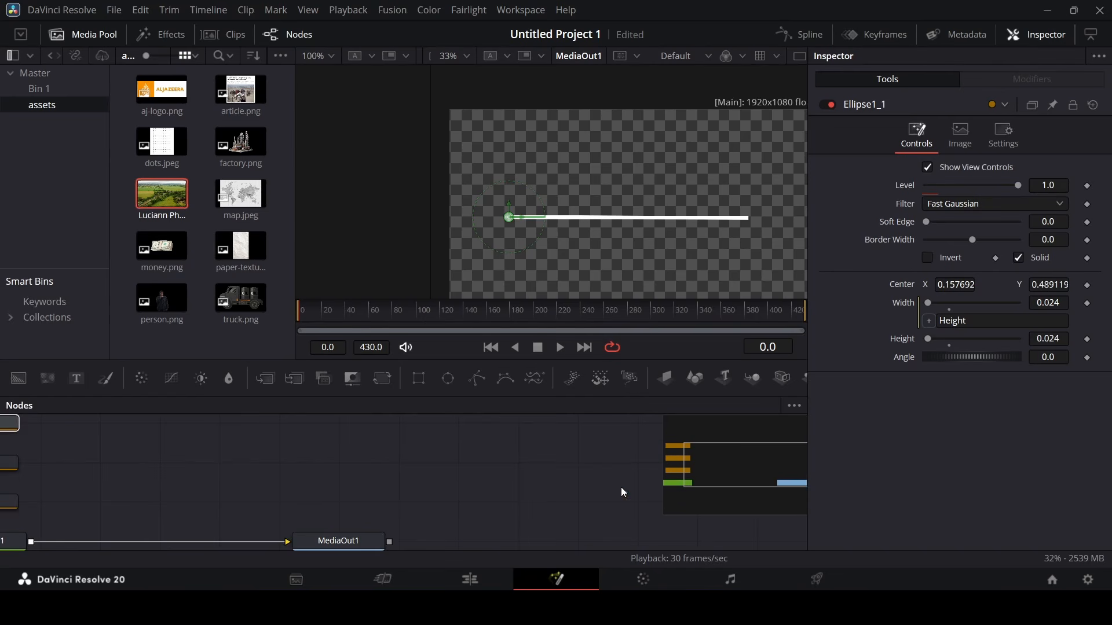
pyautogui.click(700, 459)
pyautogui.scroll(2, 362, 444)
pyautogui.click(349, 443)
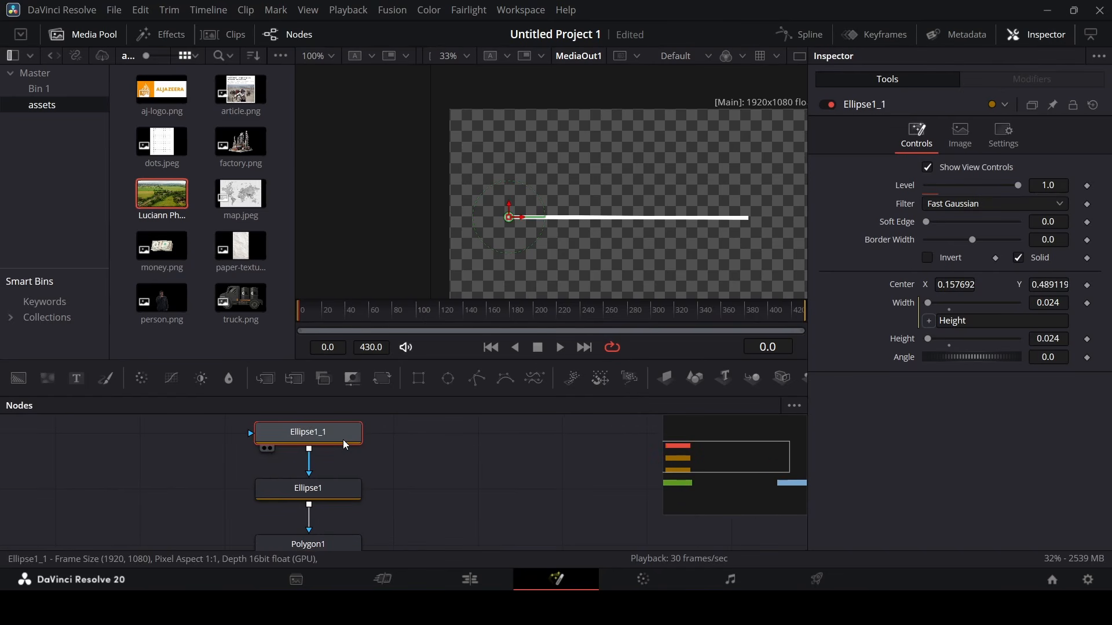
pyautogui.press('Delete')
# Detach Ellipse1 from the polygon and use it to mask a new Background node merged over Background1.
pyautogui.scroll(-3, 363, 458)
pyautogui.moveTo(331, 457); pyautogui.dragTo(449, 459)
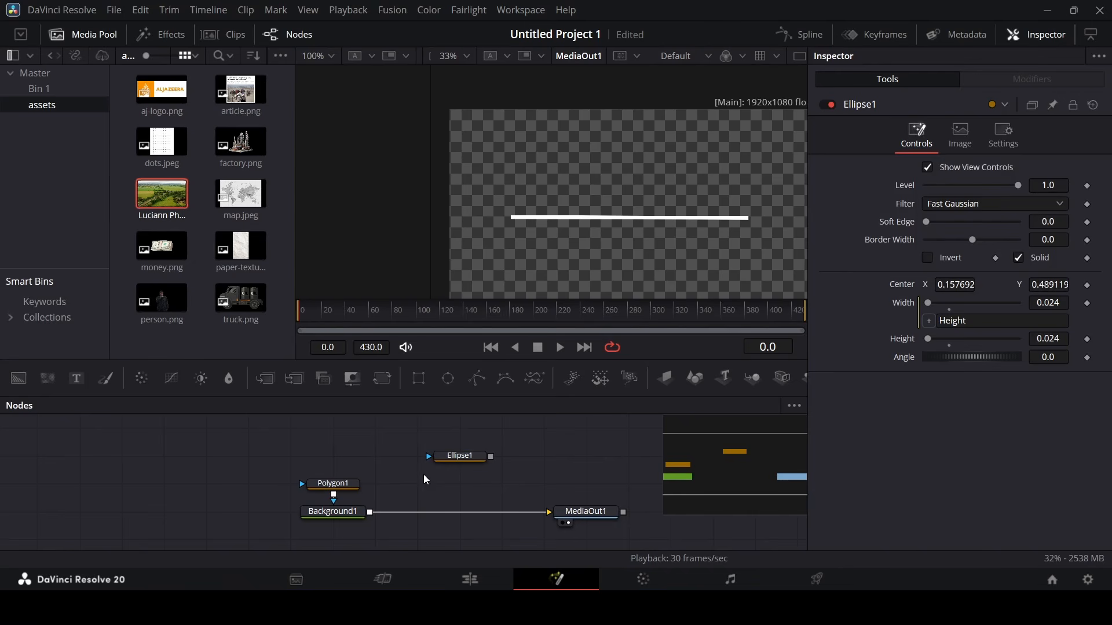
pyautogui.moveTo(38, 394); pyautogui.dragTo(370, 511)
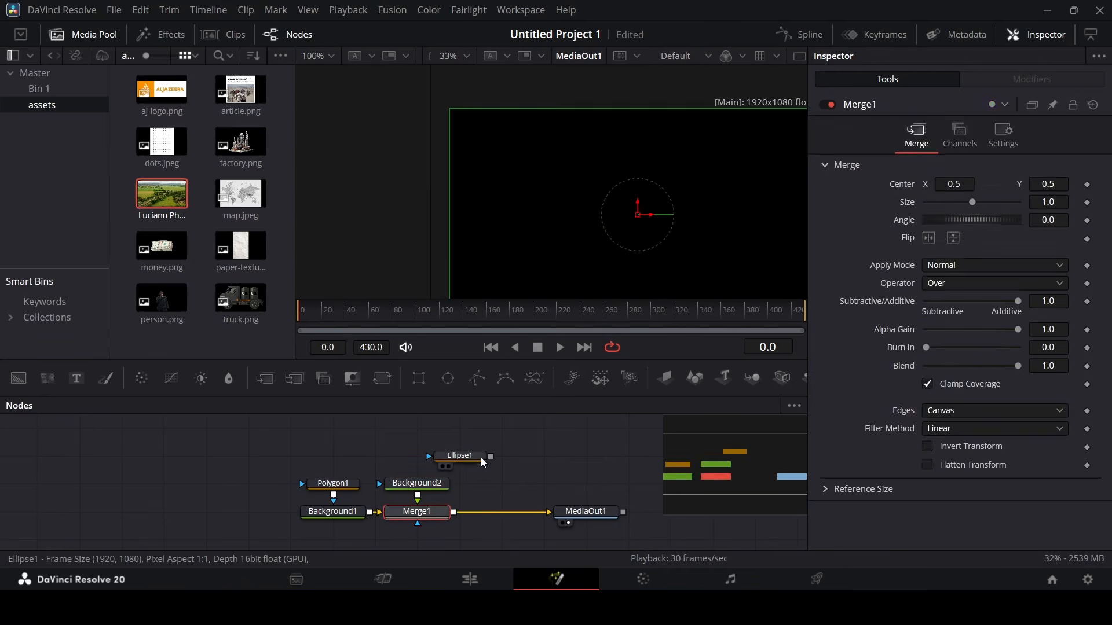
pyautogui.moveTo(481, 457); pyautogui.dragTo(435, 484)
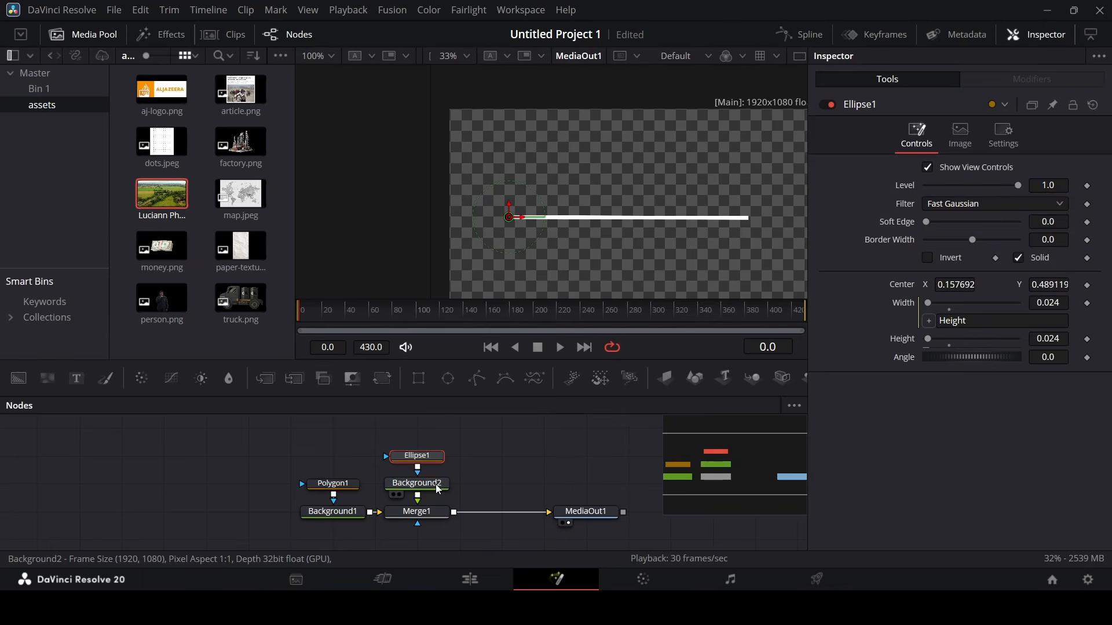
# Set the color of Background2 to solid white.
pyautogui.click(435, 484)
pyautogui.click(927, 253)
pyautogui.moveTo(931, 270); pyautogui.dragTo(912, 254)
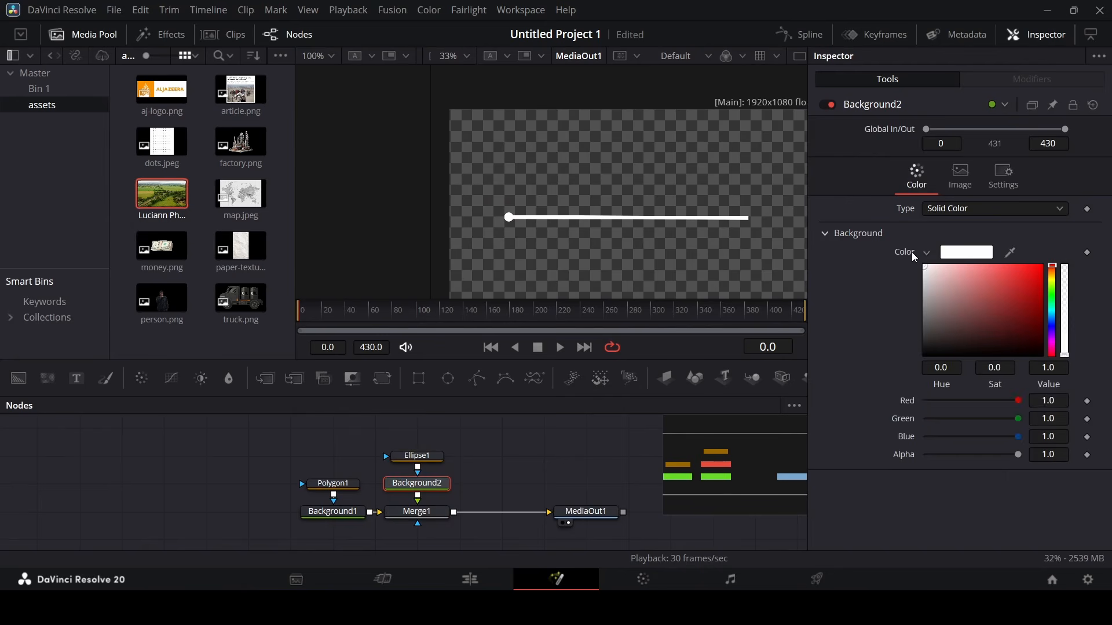
pyautogui.click(927, 253)
# Move Ellipse1 and Background2 up and insert a Duplicate node between Background2 and Merge1.
pyautogui.click(417, 456)
pyautogui.keyDown('ctrl'); pyautogui.click(437, 486); pyautogui.keyUp('ctrl')
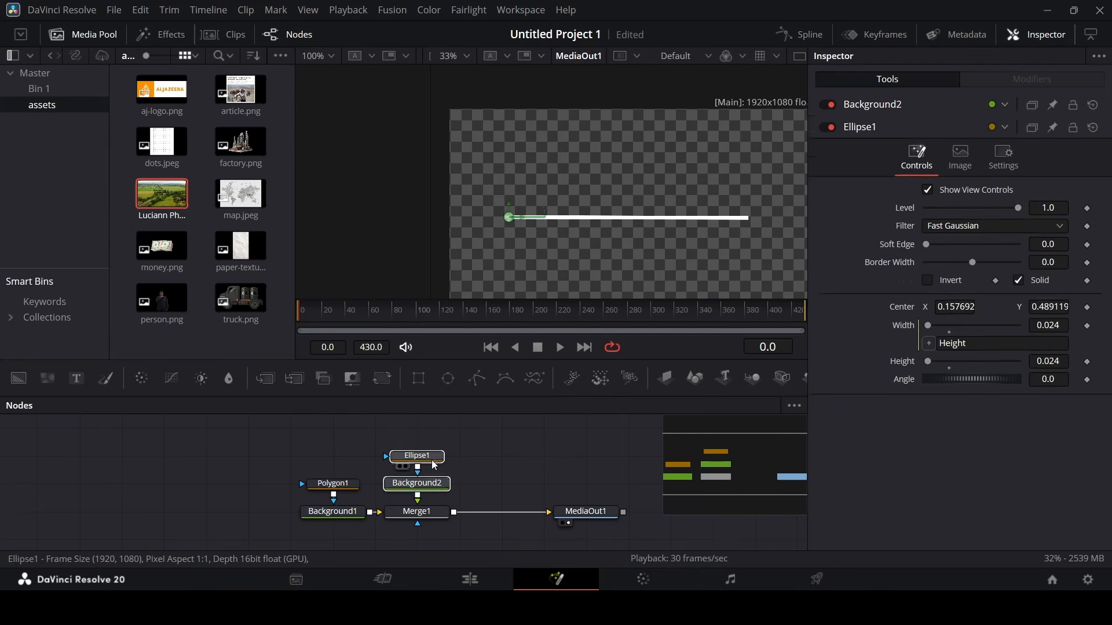
pyautogui.moveTo(436, 486); pyautogui.dragTo(436, 463)
pyautogui.click(438, 460)
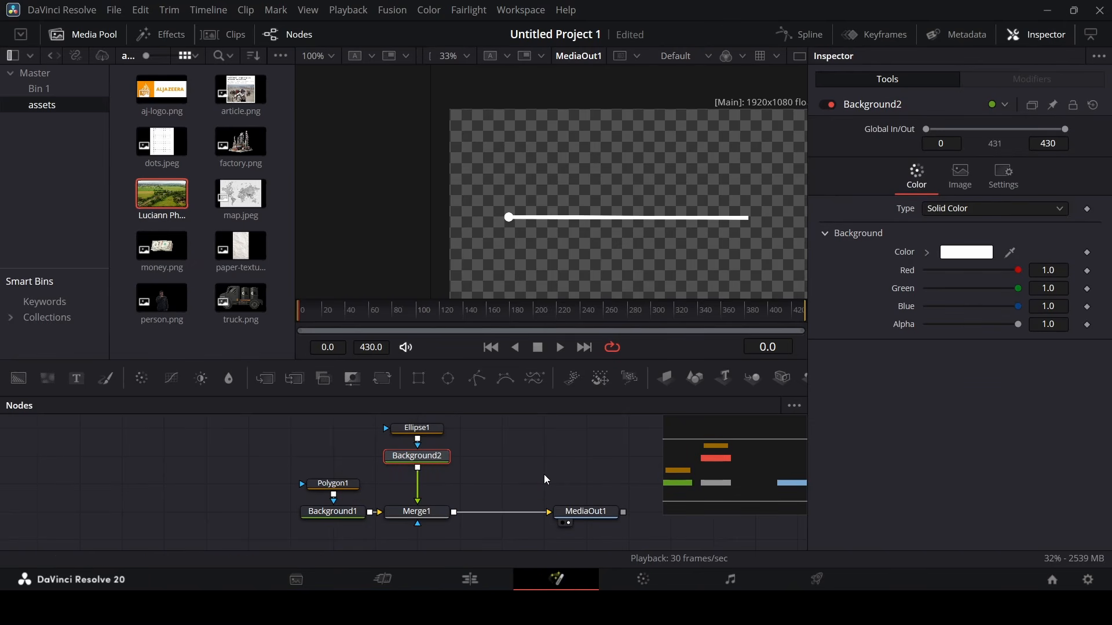
pyautogui.hotkey('shift', 'space')
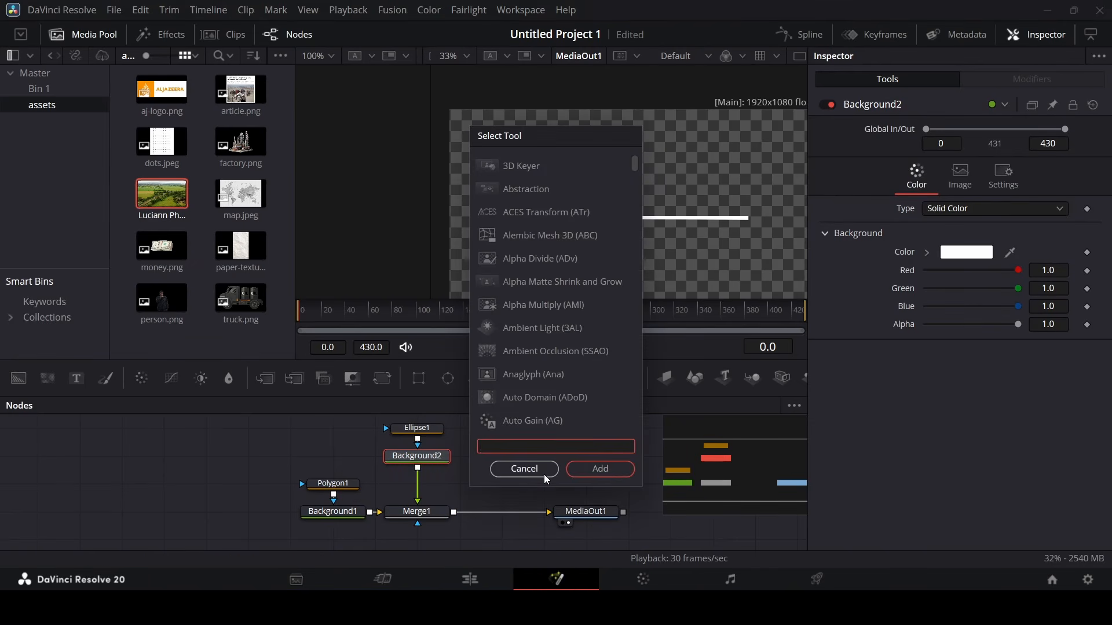
pyautogui.write('dup')
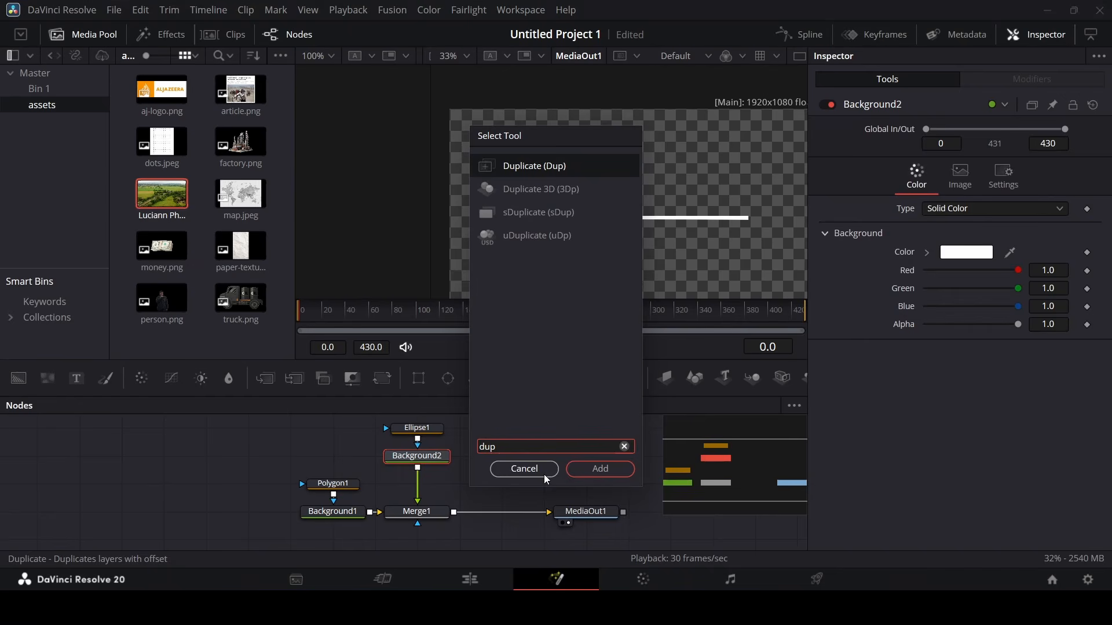
pyautogui.press('Return')
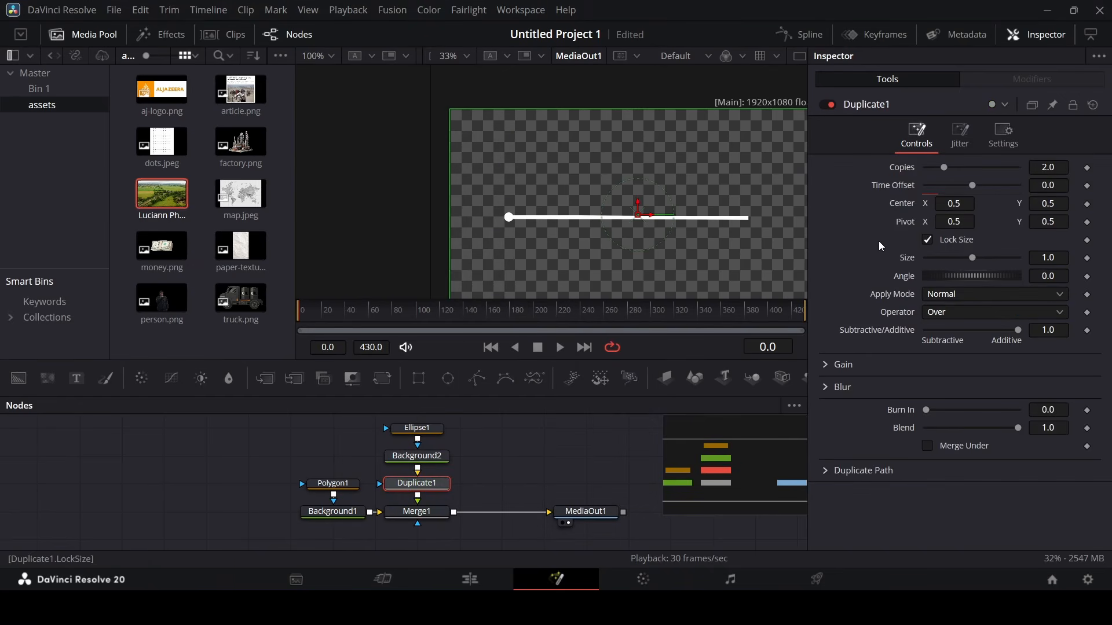
# Set the Duplicate node to 5 copies with Center X 0.658 to spread the dots evenly along the line.
pyautogui.click(1048, 168)
pyautogui.write('5')
pyautogui.press('Tab')
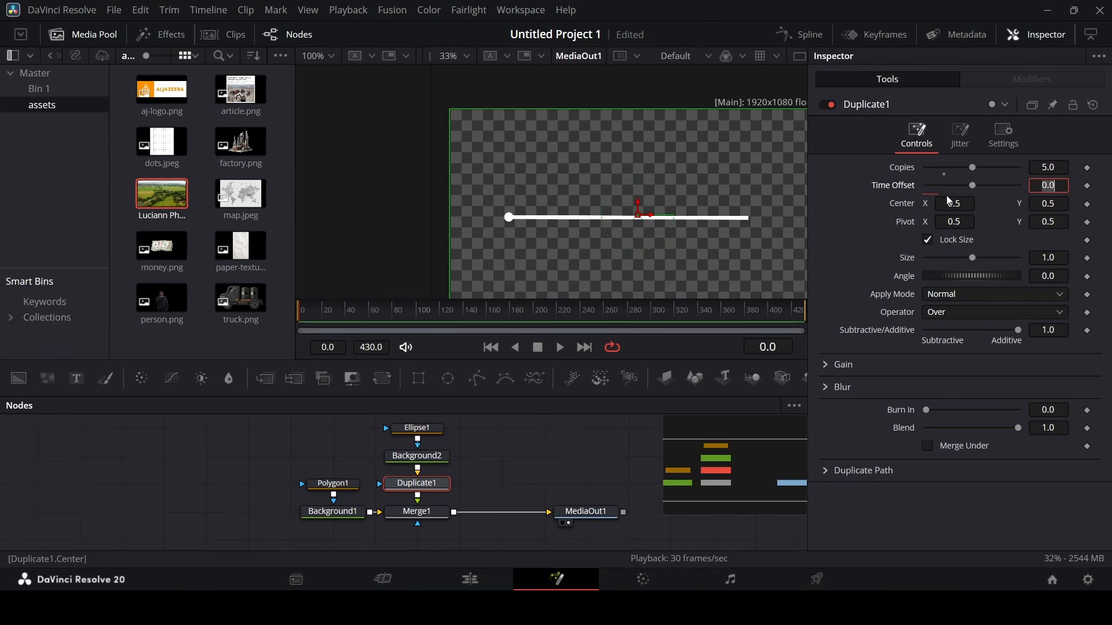
pyautogui.moveTo(950, 200); pyautogui.dragTo(996, 201)
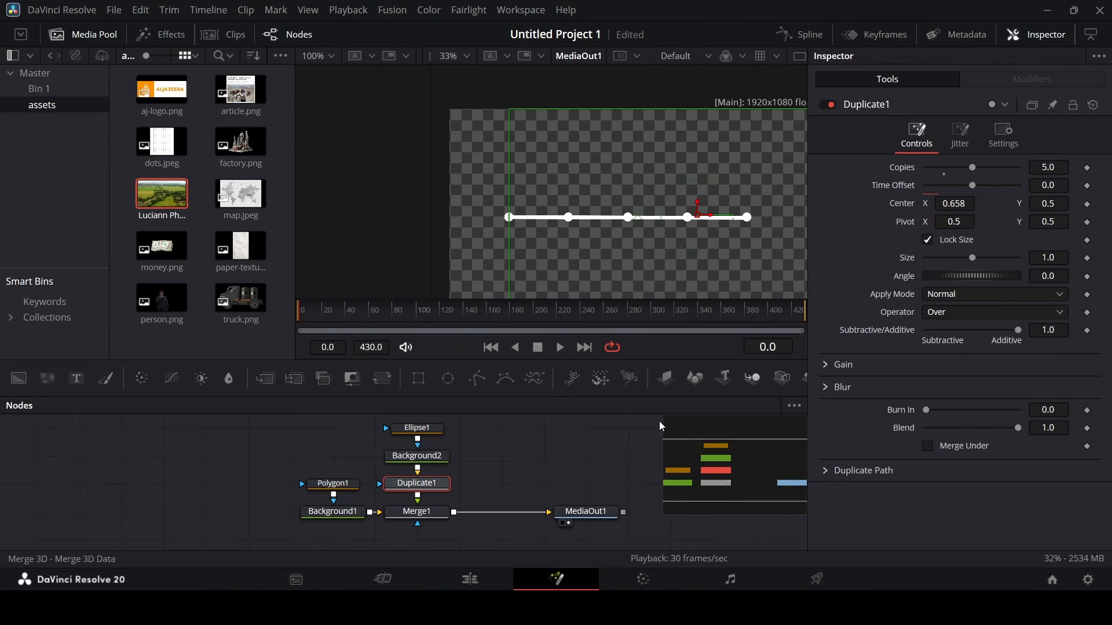
pyautogui.click(534, 465)
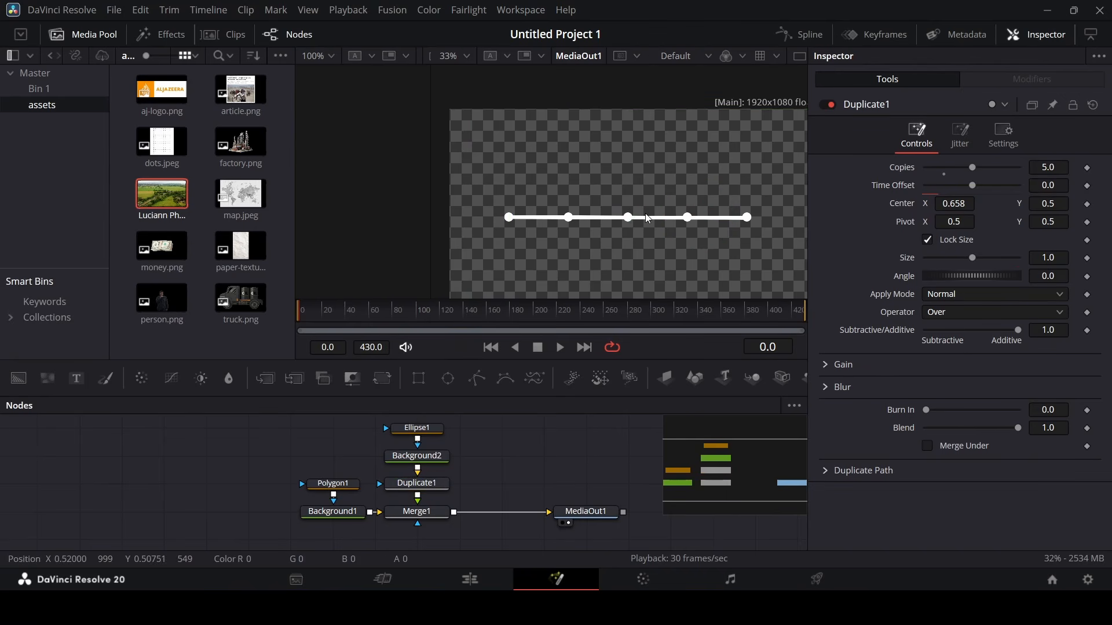
pyautogui.scroll(-2, 646, 213)
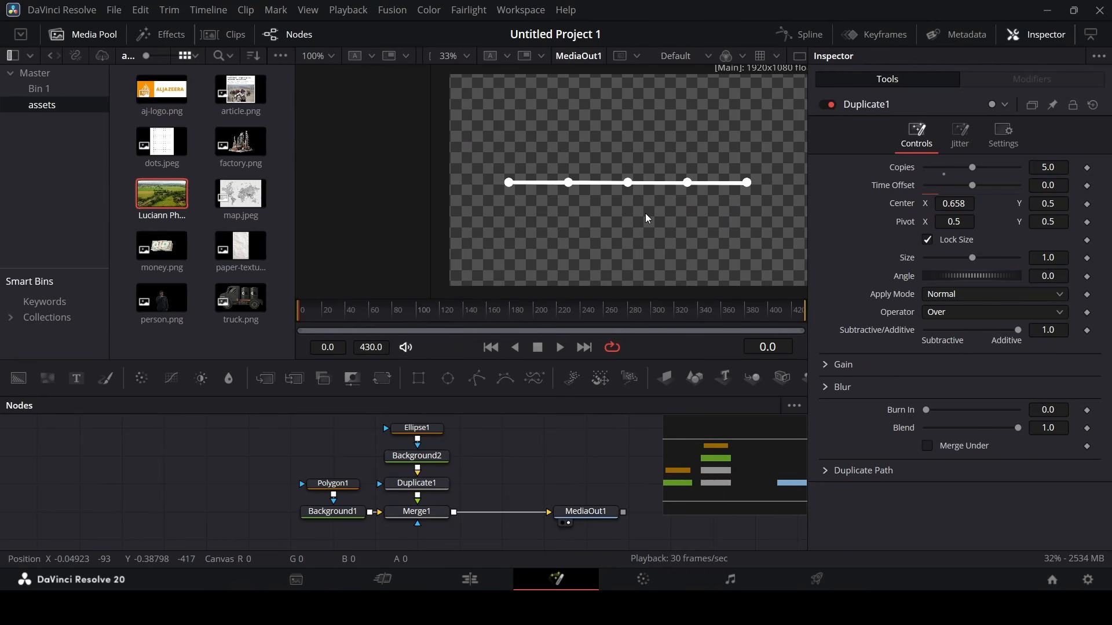
pyautogui.moveTo(288, 433); pyautogui.dragTo(468, 541)
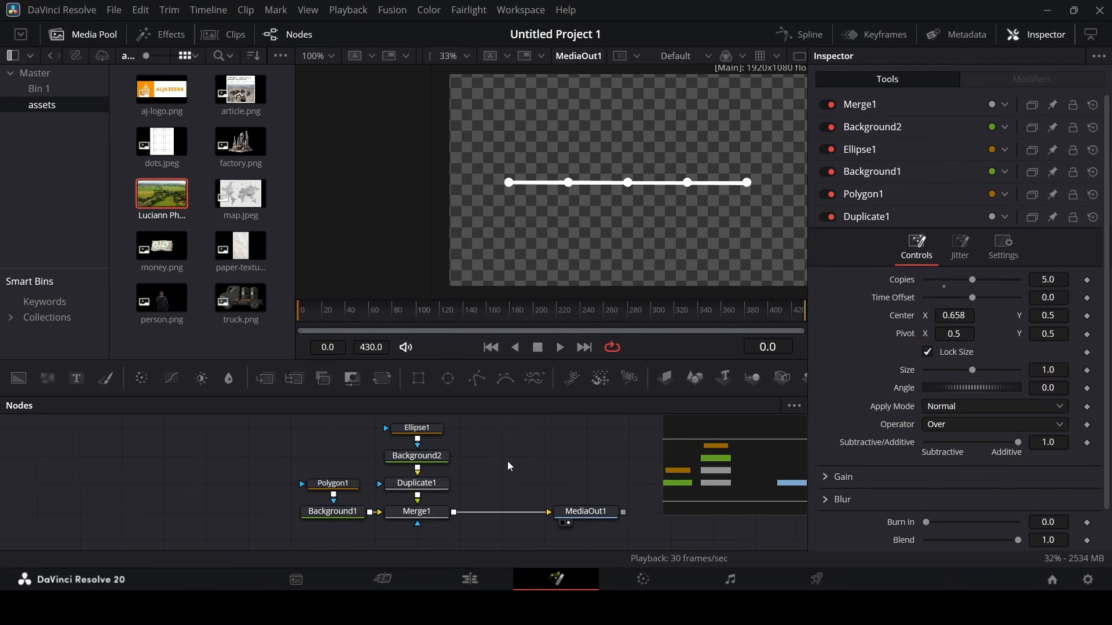
# Merge a Text node after Merge1 and enter 12345 as its text.
pyautogui.moveTo(75, 379); pyautogui.dragTo(454, 513)
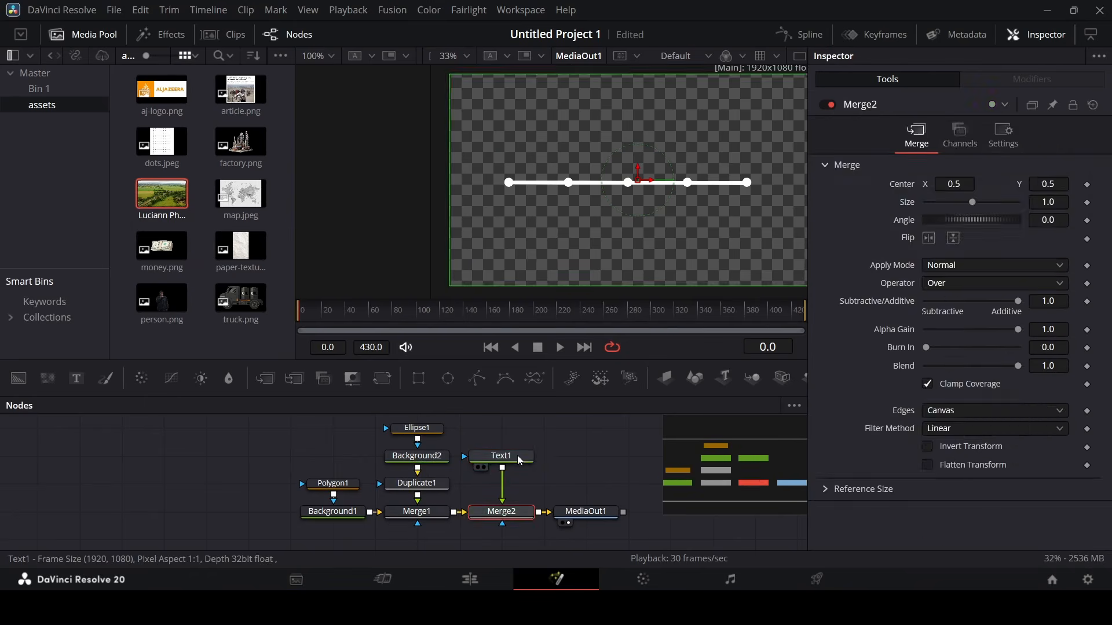
pyautogui.click(519, 458)
pyautogui.click(895, 283)
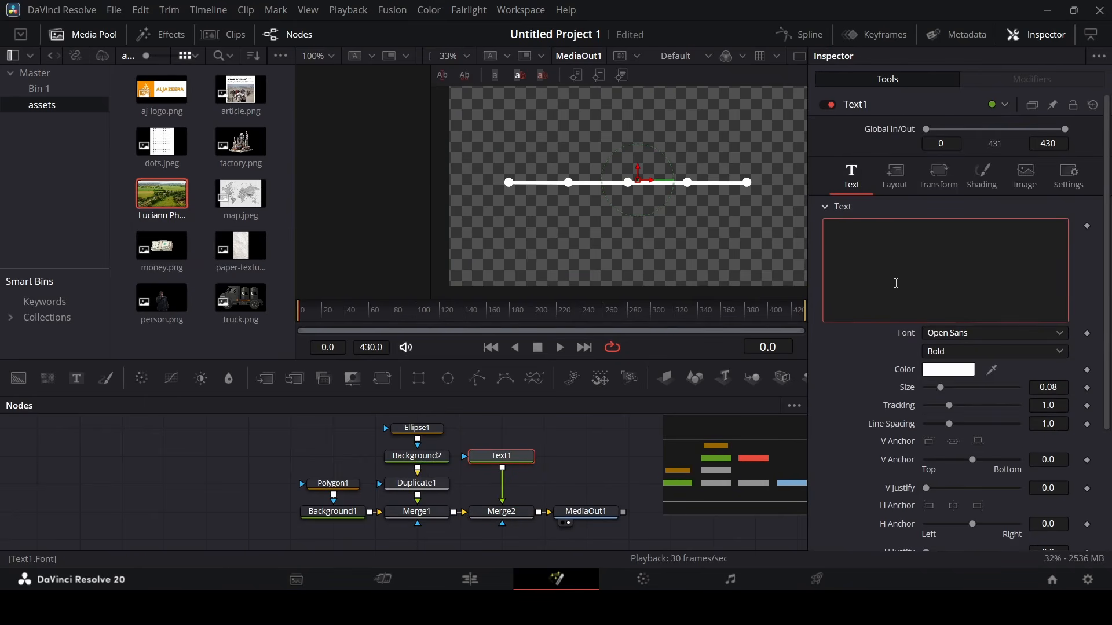
pyautogui.write('12345')
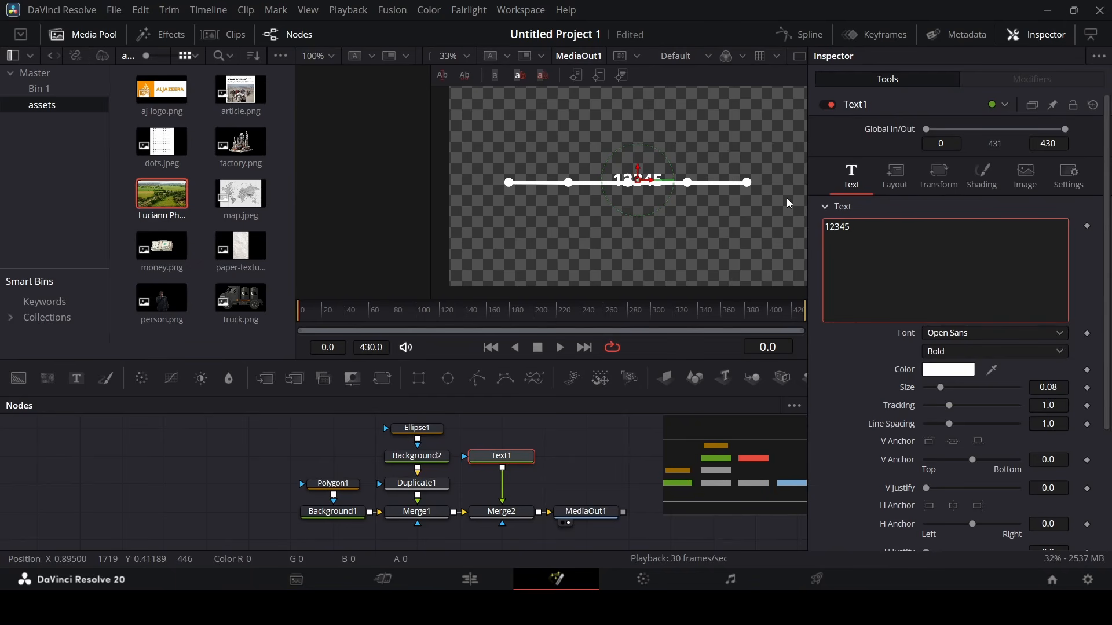
pyautogui.click(416, 483)
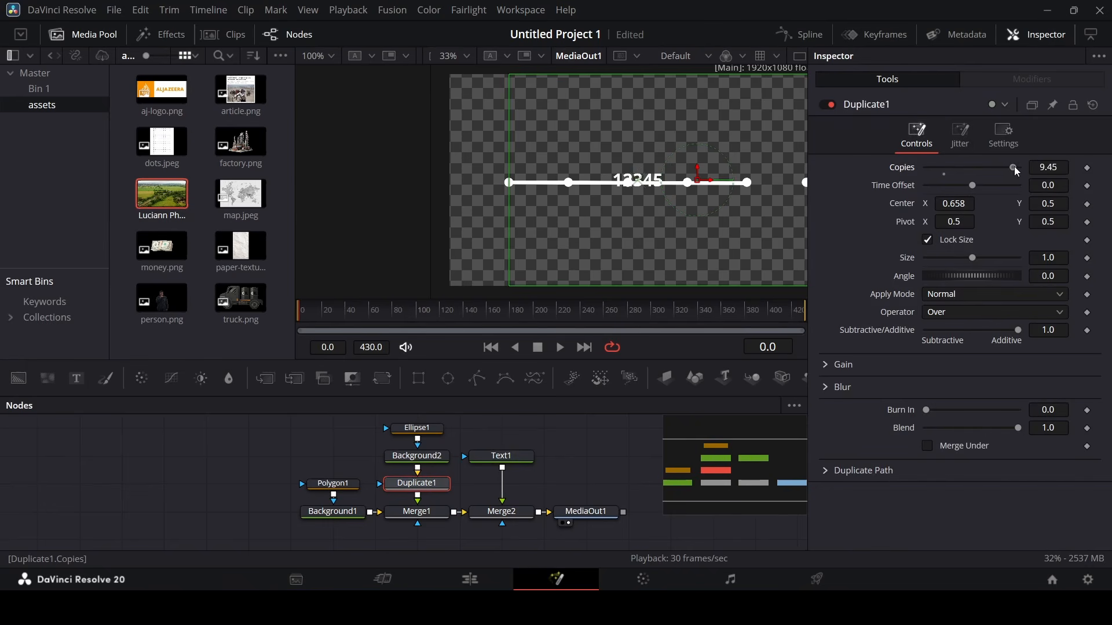
pyautogui.doubleClick(1013, 166)
pyautogui.moveTo(973, 168); pyautogui.dragTo(1022, 169)
pyautogui.moveTo(954, 203); pyautogui.dragTo(926, 203)
pyautogui.hotkey('ctrl', 'z')
pyautogui.hotkey('ctrl', 'z')
# Move the 12345 text down to just below the dotted line.
pyautogui.click(479, 458)
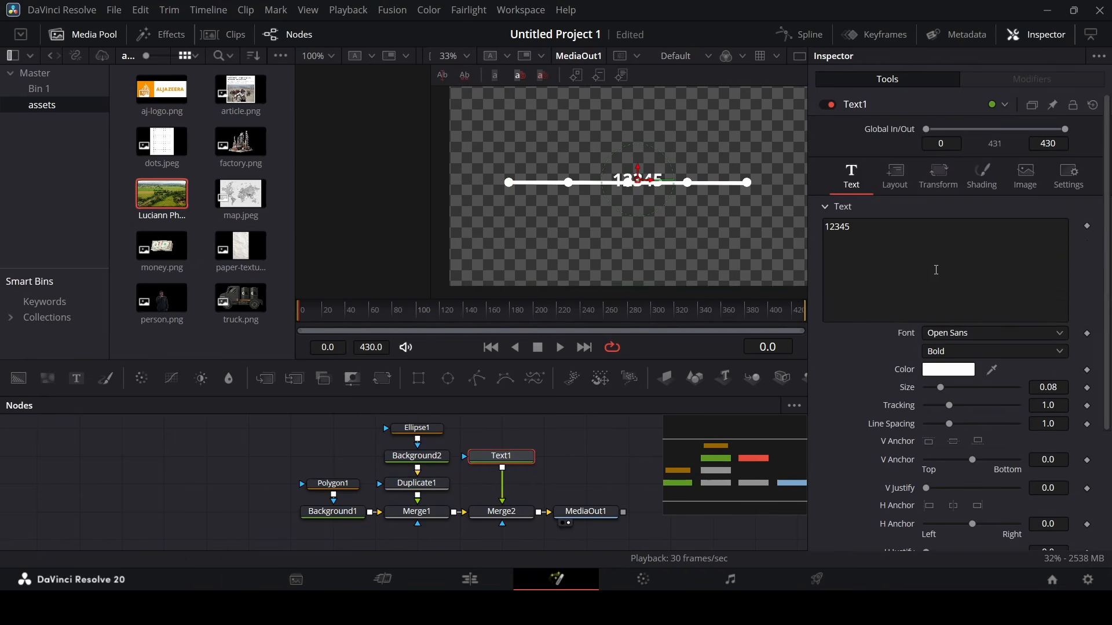
pyautogui.moveTo(637, 170); pyautogui.dragTo(635, 189)
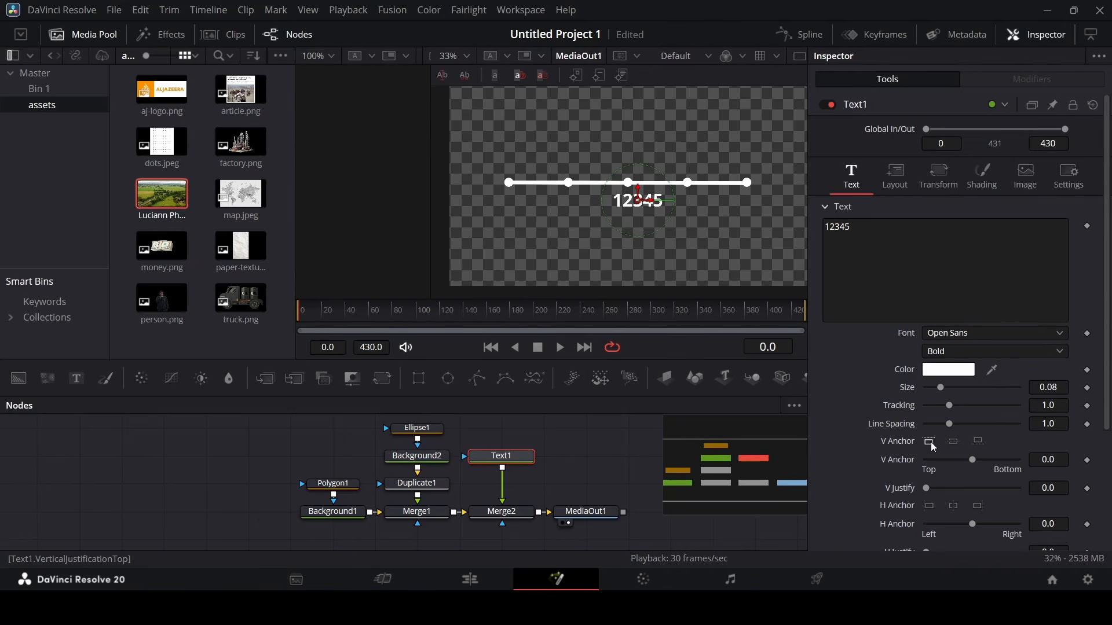
# Anchor the 12345 text horizontally to its left edge and set its Center X to 0.147.
pyautogui.click(932, 512)
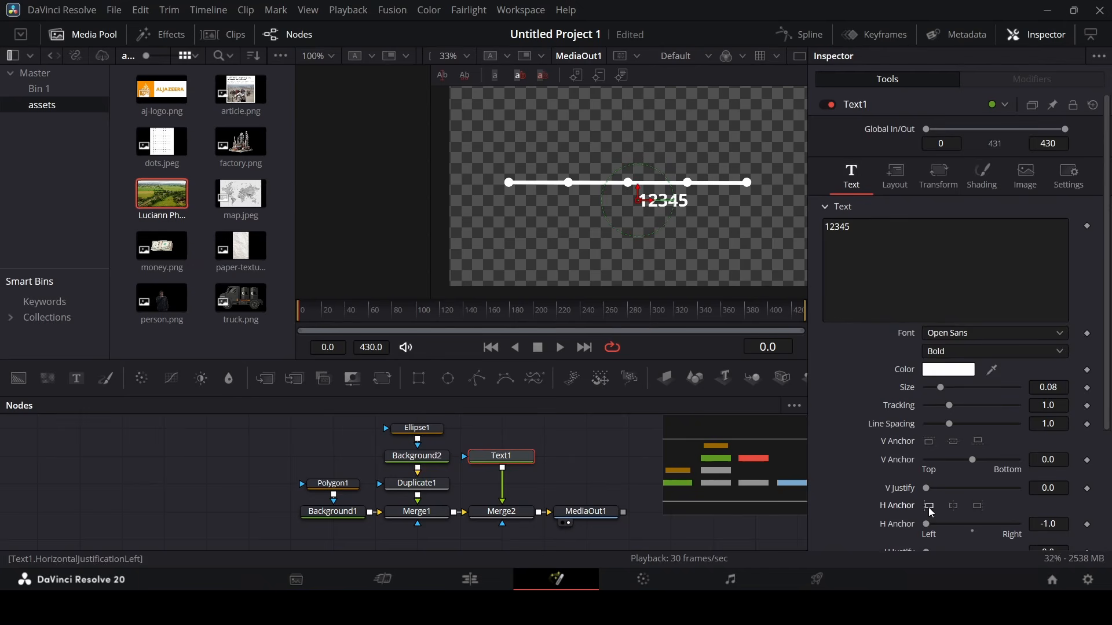
pyautogui.click(892, 181)
pyautogui.moveTo(954, 246); pyautogui.dragTo(684, 260)
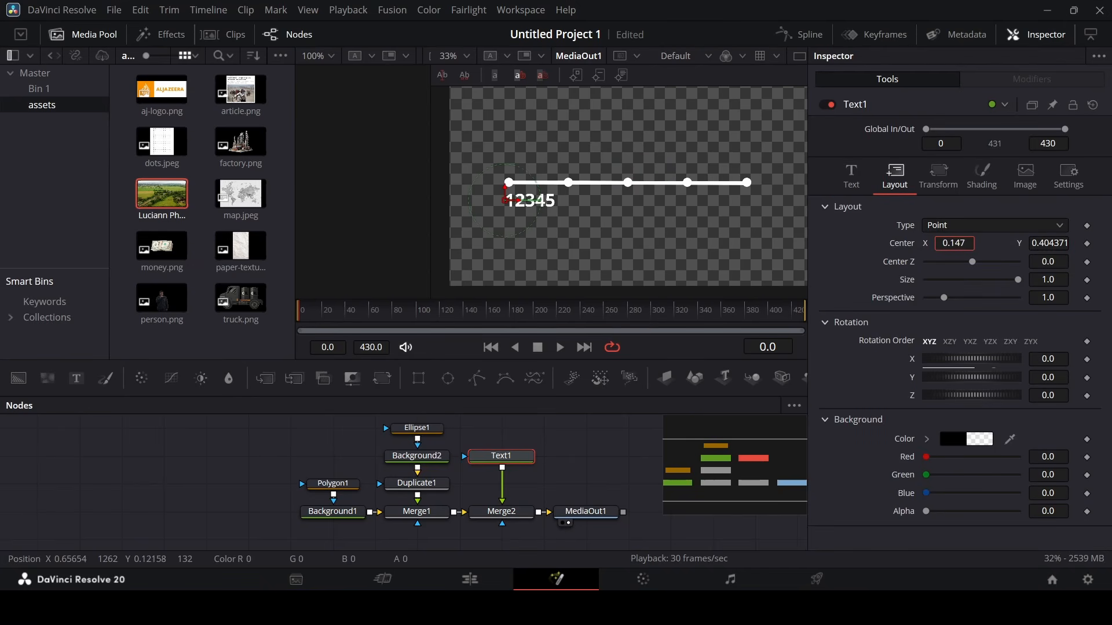
# Add spaces between the digits of 12345 so each number sits directly beneath its dot.
pyautogui.click(862, 182)
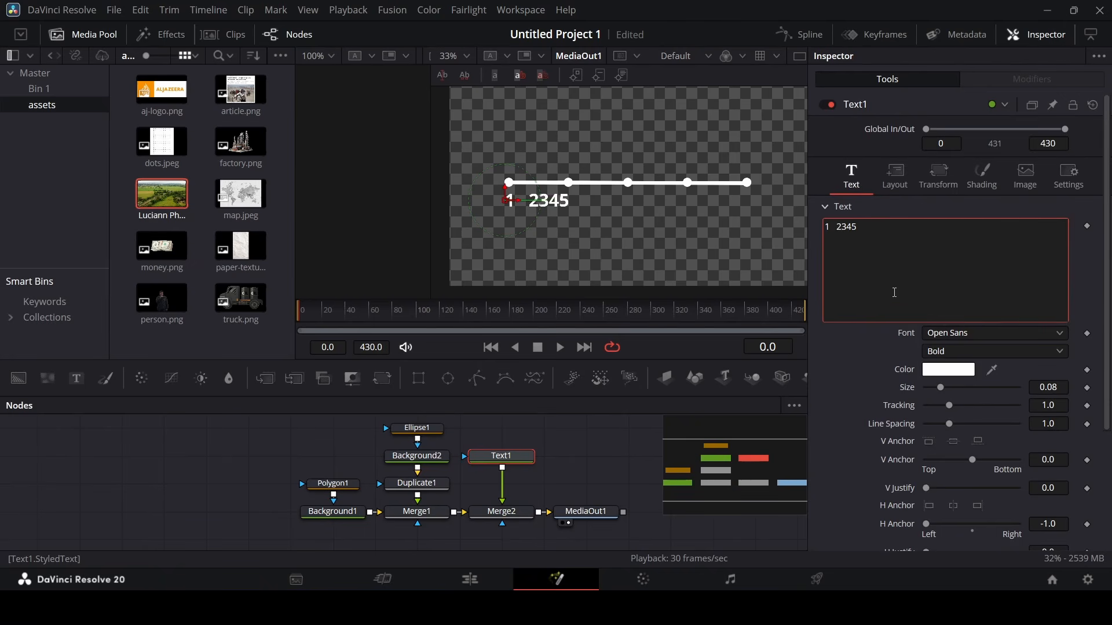
pyautogui.press('Right')
pyautogui.press('Right')
pyautogui.press('Right')
pyautogui.click(624, 254)
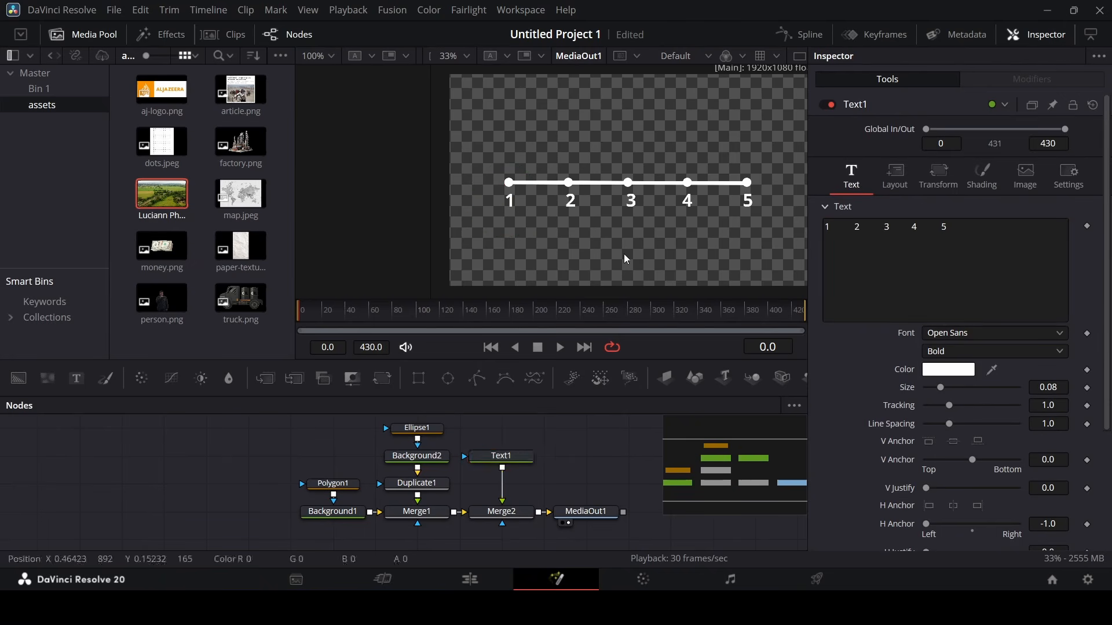
# Animate the Polygon1 line's Length from 0.0 at frame 0 to 1.0 at frame 40.
pyautogui.moveTo(659, 445); pyautogui.dragTo(501, 454)
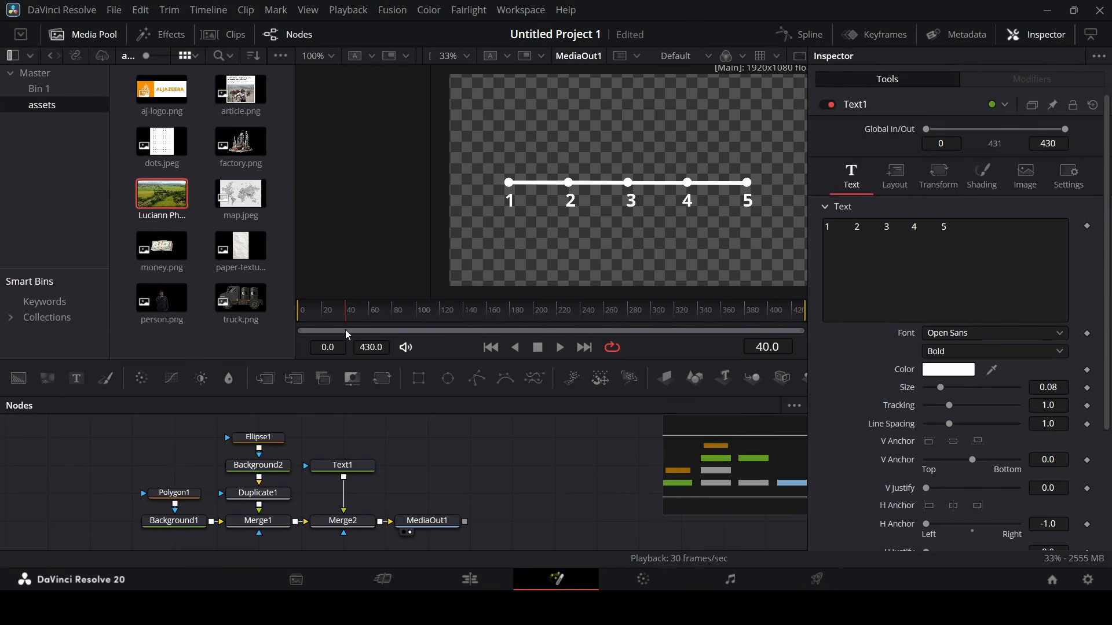
pyautogui.click(196, 495)
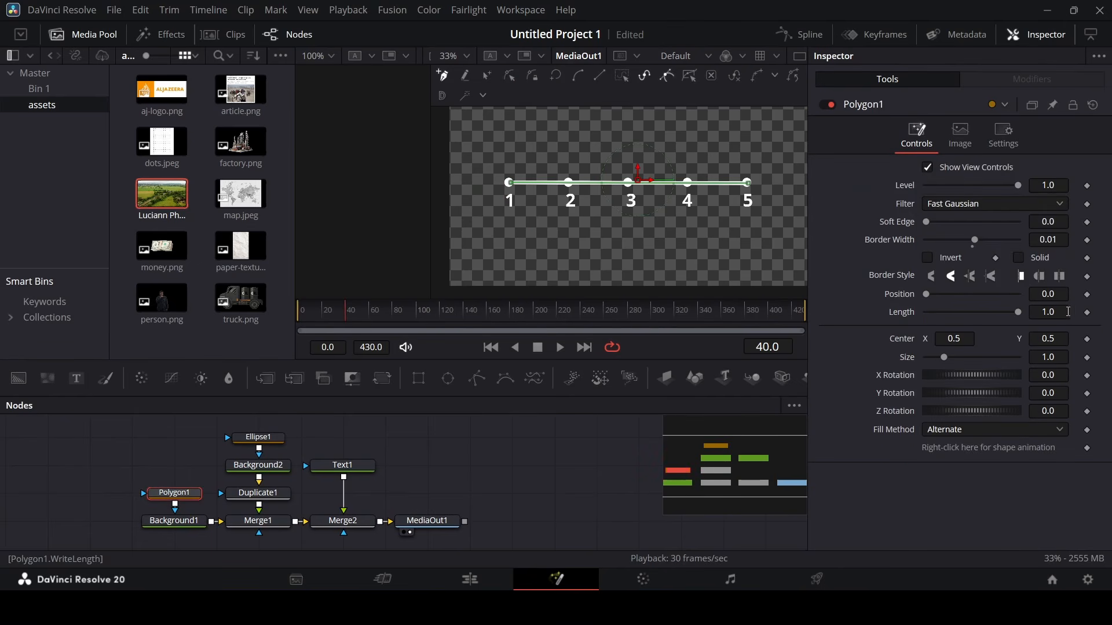
pyautogui.click(1088, 313)
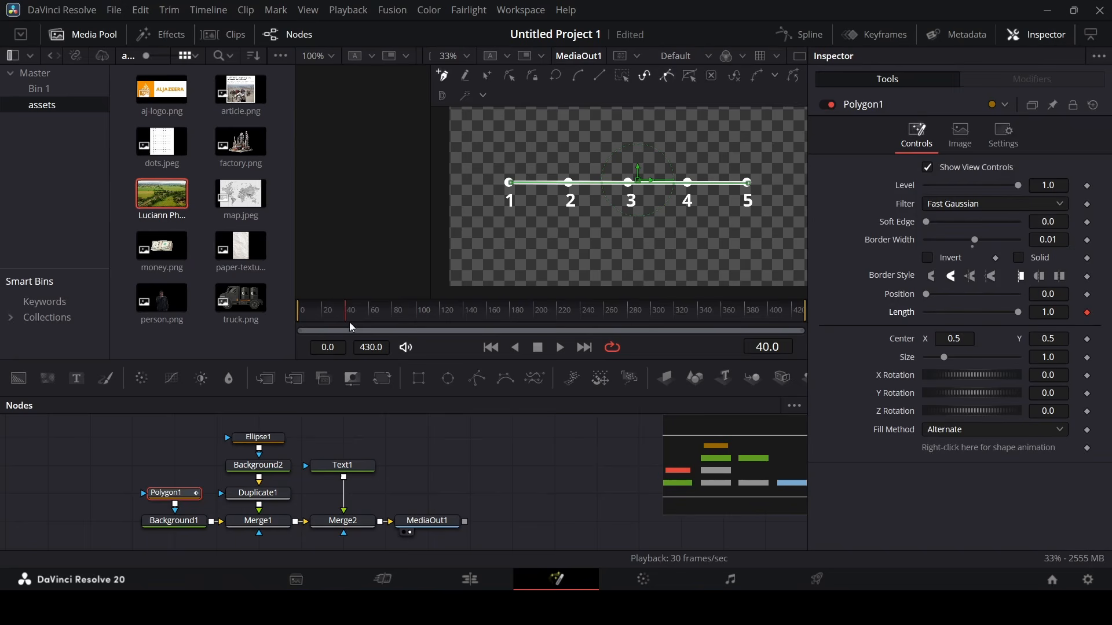
pyautogui.press('Home')
pyautogui.moveTo(1018, 313); pyautogui.dragTo(892, 317)
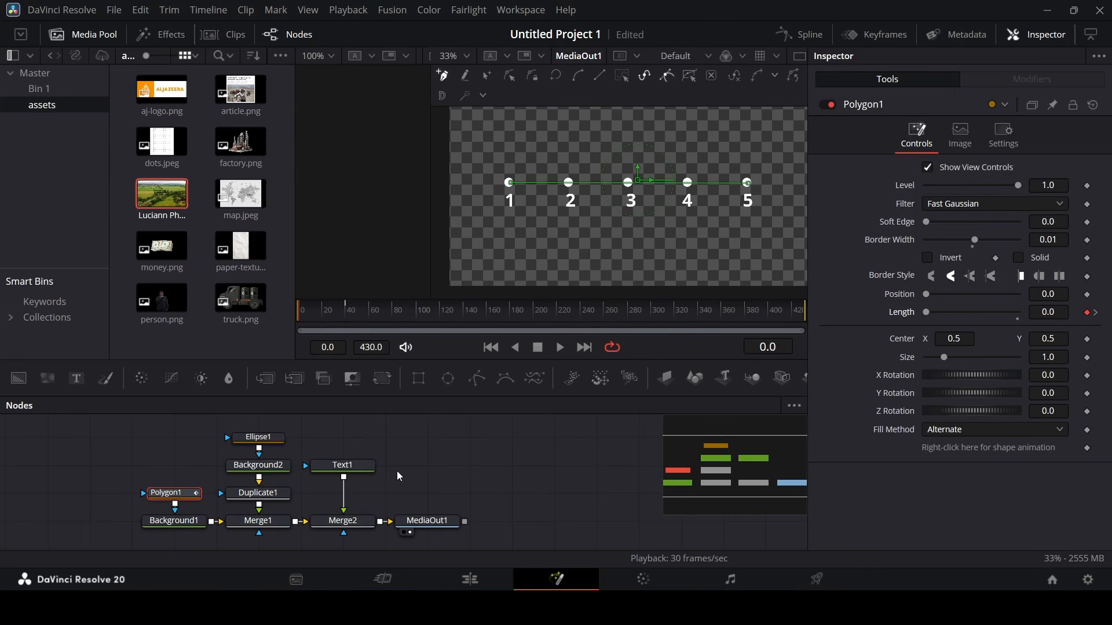
pyautogui.click(432, 463)
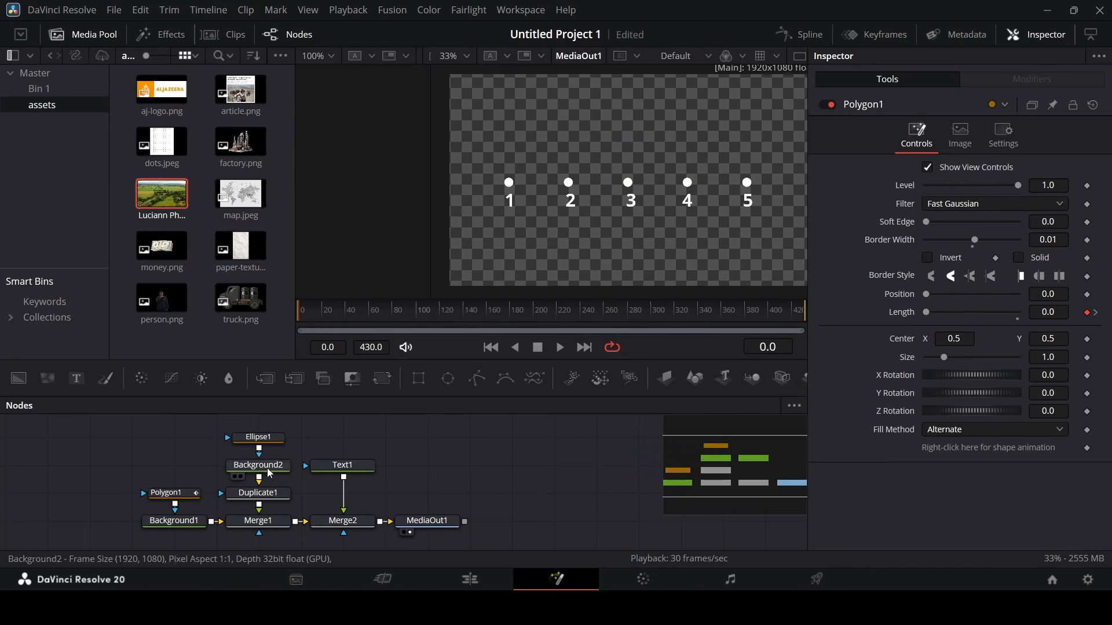
# Animate Duplicate1's Copies from 0.0 at frame 0 to 5.0 at frame 60 and play back the result.
pyautogui.click(269, 495)
pyautogui.click(371, 318)
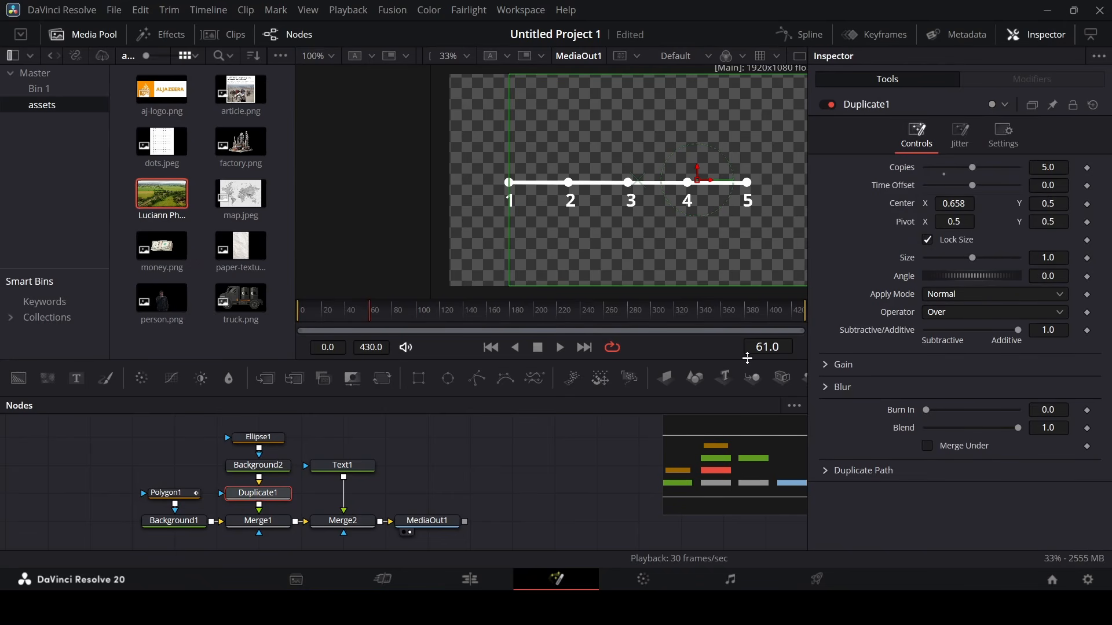
pyautogui.click(1087, 167)
pyautogui.moveTo(348, 317); pyautogui.dragTo(303, 332)
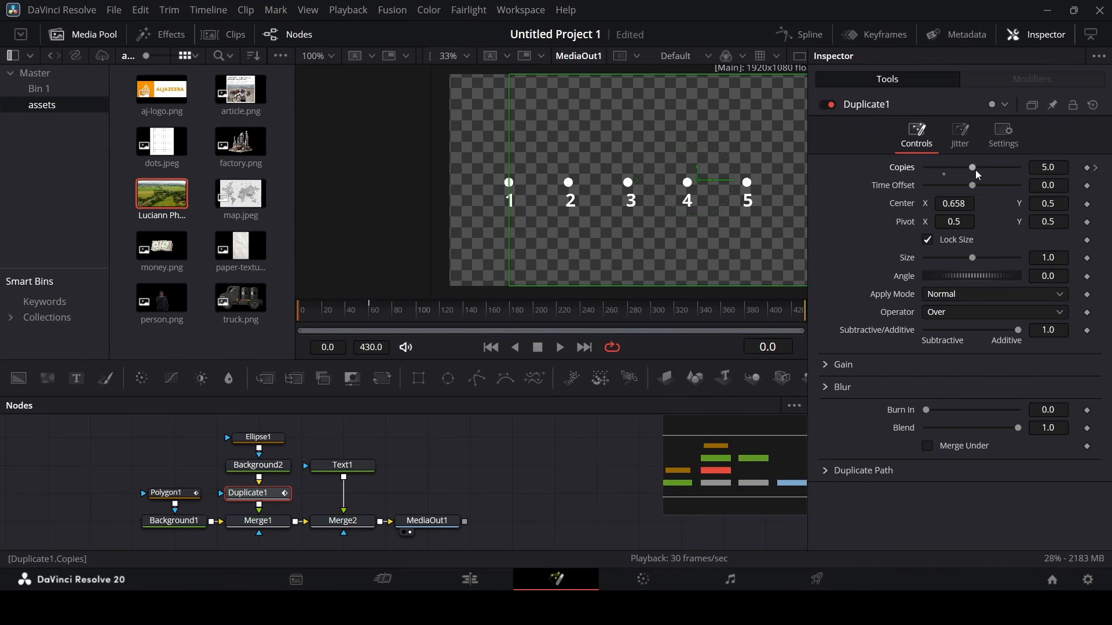
pyautogui.moveTo(972, 167); pyautogui.dragTo(925, 168)
pyautogui.click(551, 432)
pyautogui.press('space')
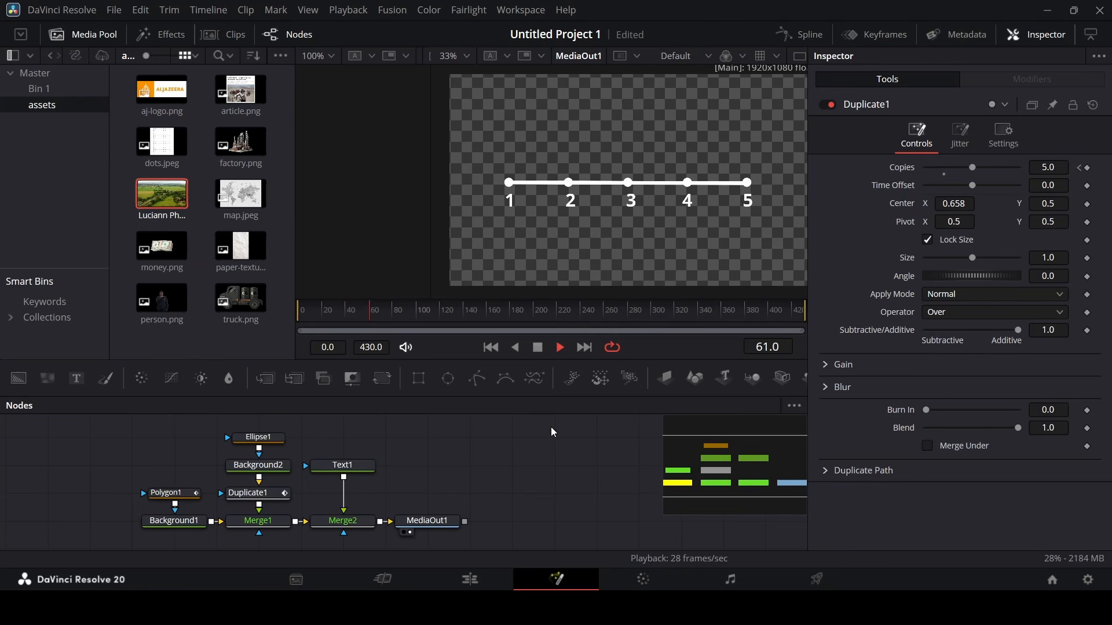
pyautogui.press('space')
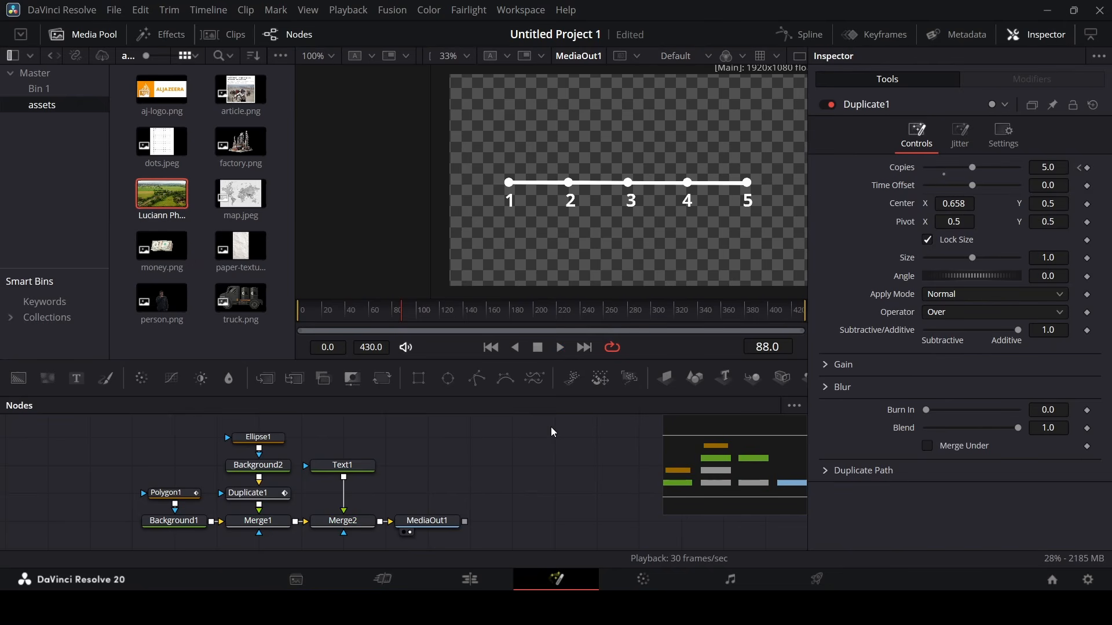
# Keyframe Duplicate1's Copies at 5 on frame 50, remove the frame 60 keyframe, and replay from the start.
pyautogui.click(359, 312)
pyautogui.press('Left')
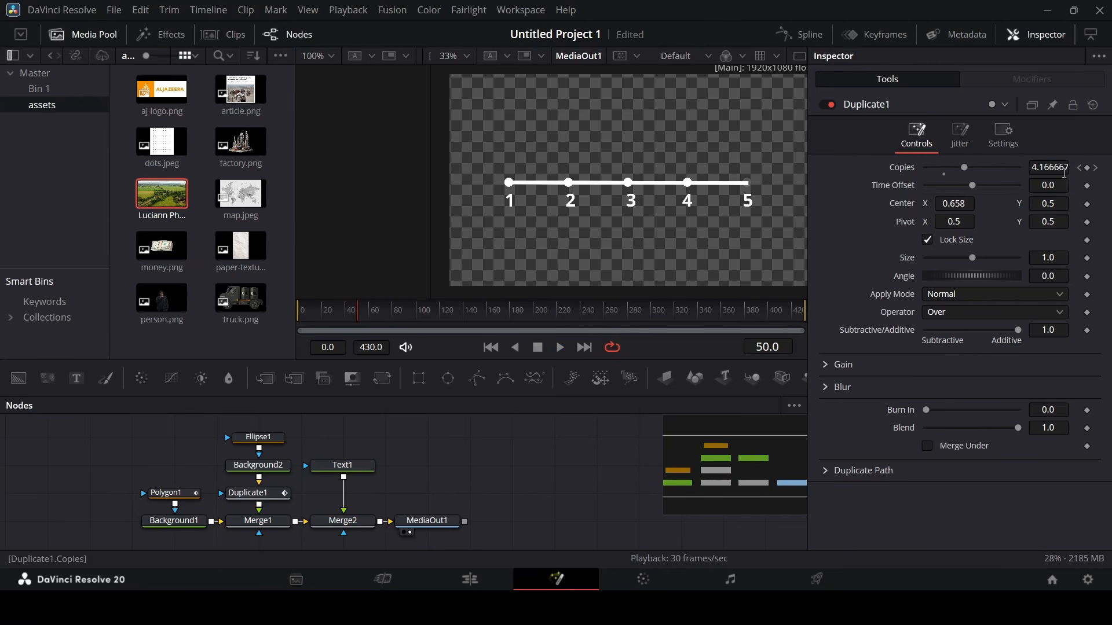
pyautogui.write('5')
pyautogui.press('Tab')
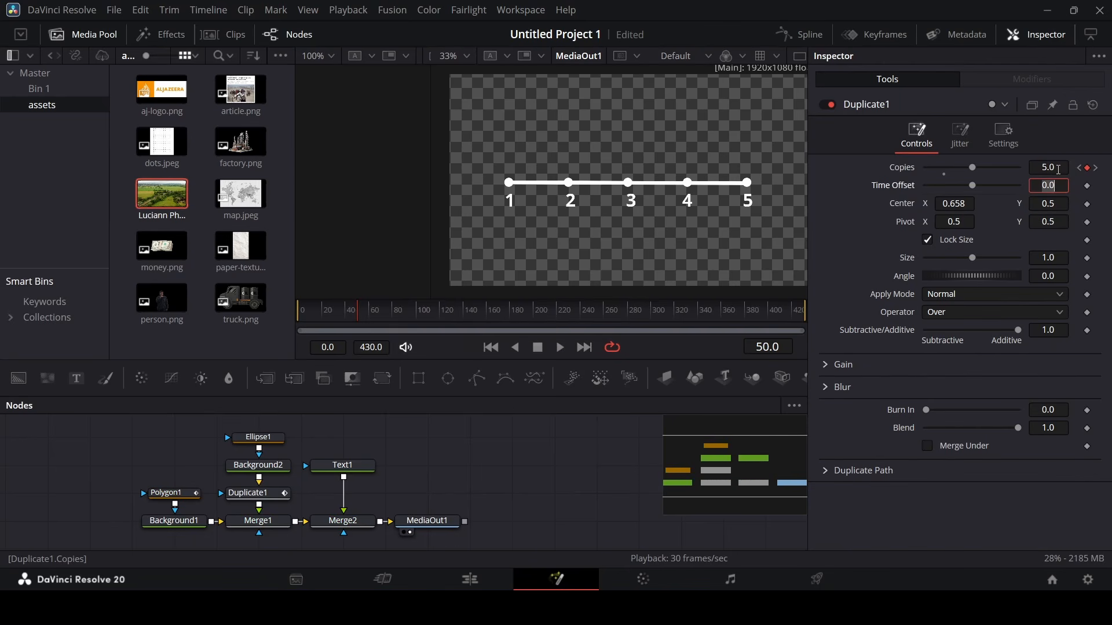
pyautogui.click(1095, 168)
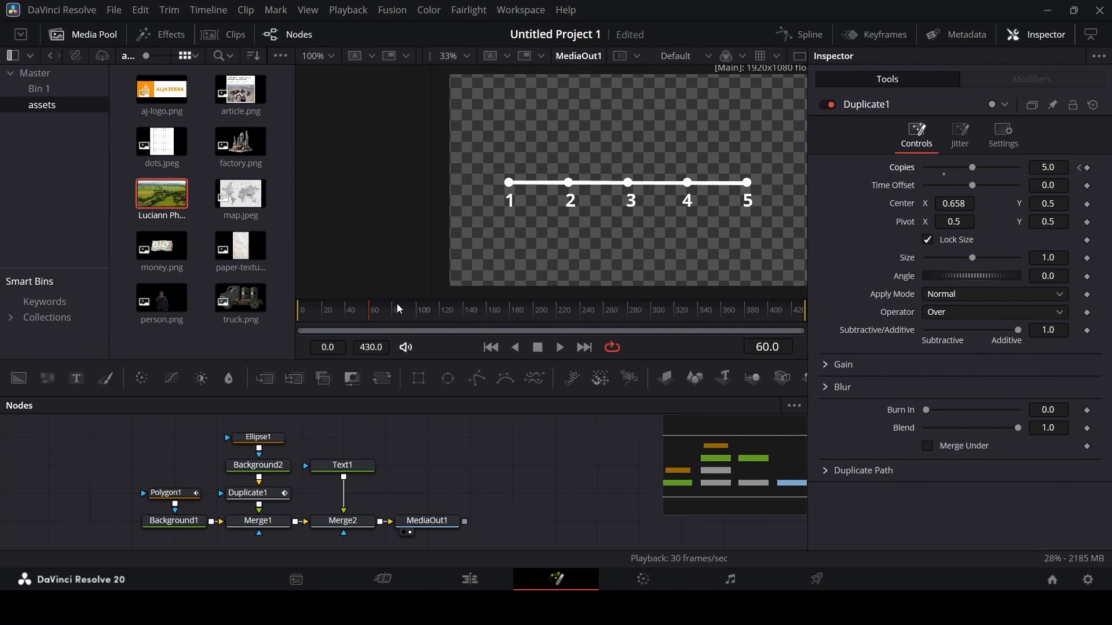
pyautogui.moveTo(355, 312); pyautogui.dragTo(298, 317)
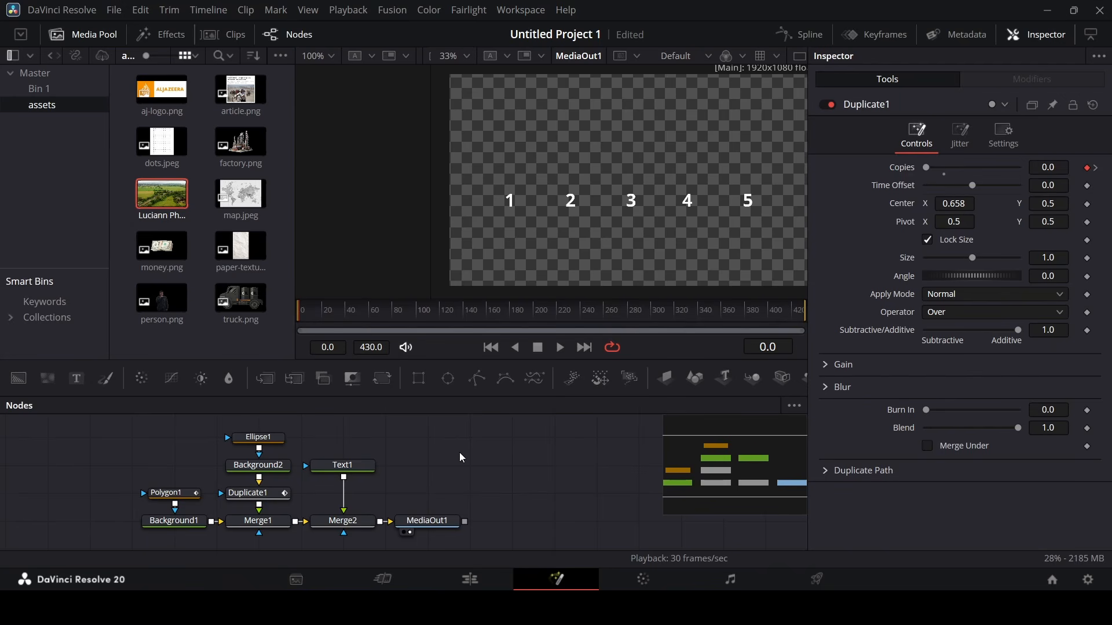
pyautogui.press('space')
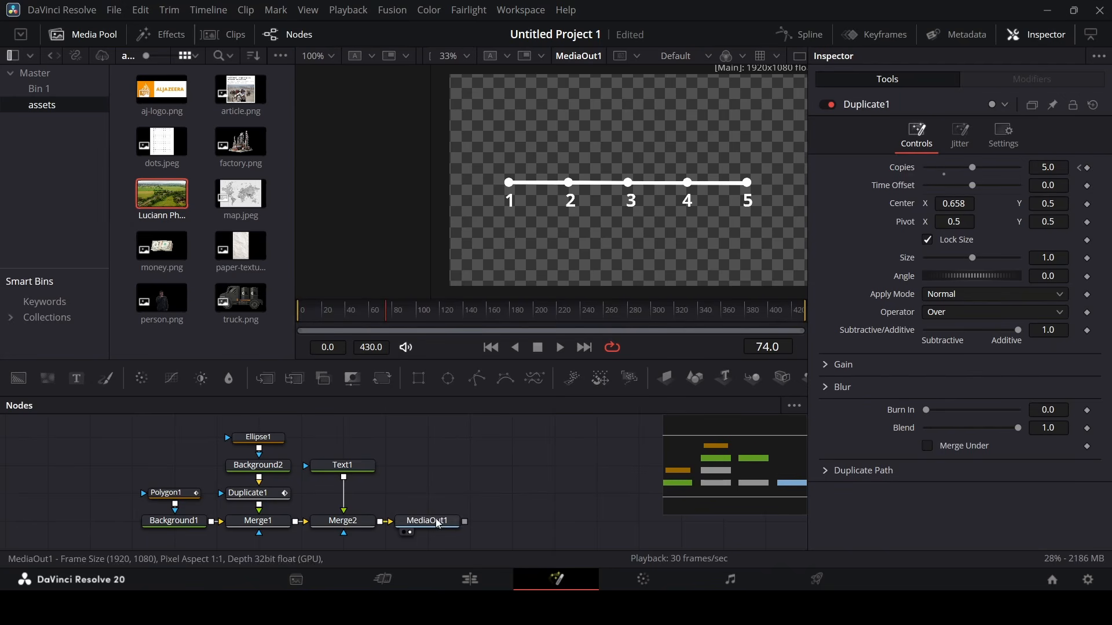
# Move MediaOut1 farther from Merge2 and animate Text1's Write On end from 0.0 at frame 0 to 1.0 at frame 60.
pyautogui.moveTo(427, 520); pyautogui.dragTo(596, 521)
pyautogui.click(364, 465)
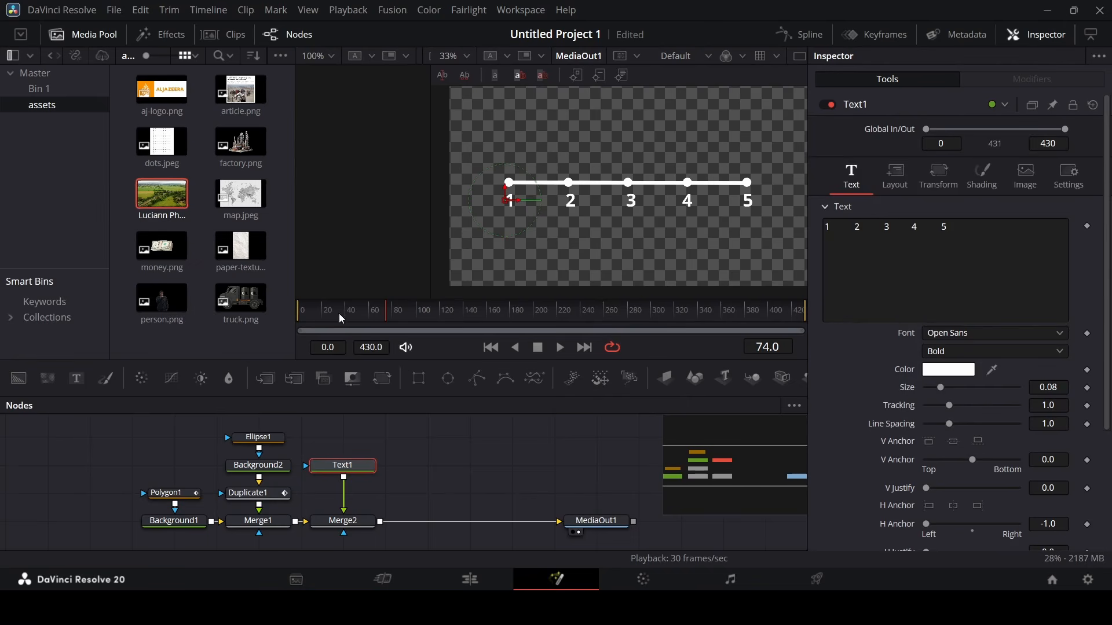
pyautogui.moveTo(338, 314); pyautogui.dragTo(361, 326)
pyautogui.scroll(-3, 838, 369)
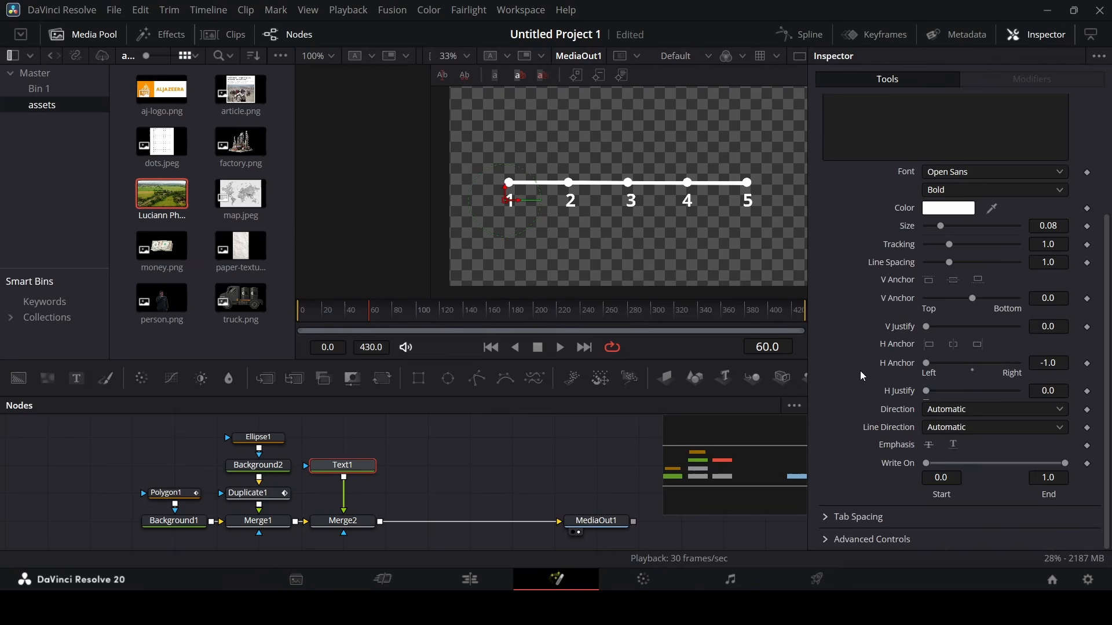
pyautogui.click(1087, 464)
pyautogui.press('Home')
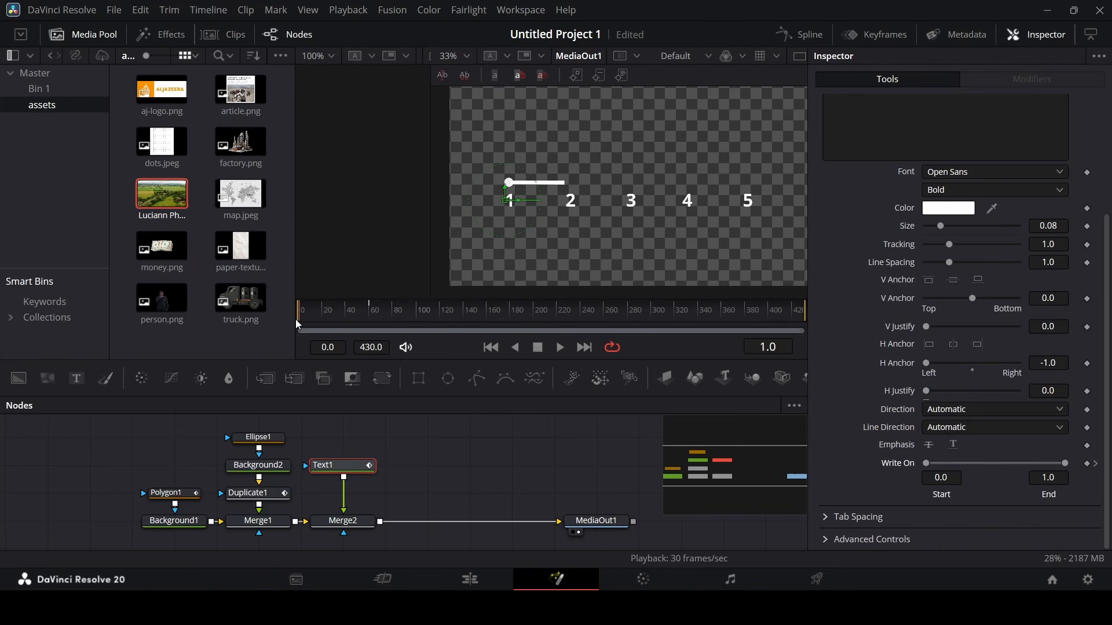
pyautogui.moveTo(1064, 463); pyautogui.dragTo(942, 463)
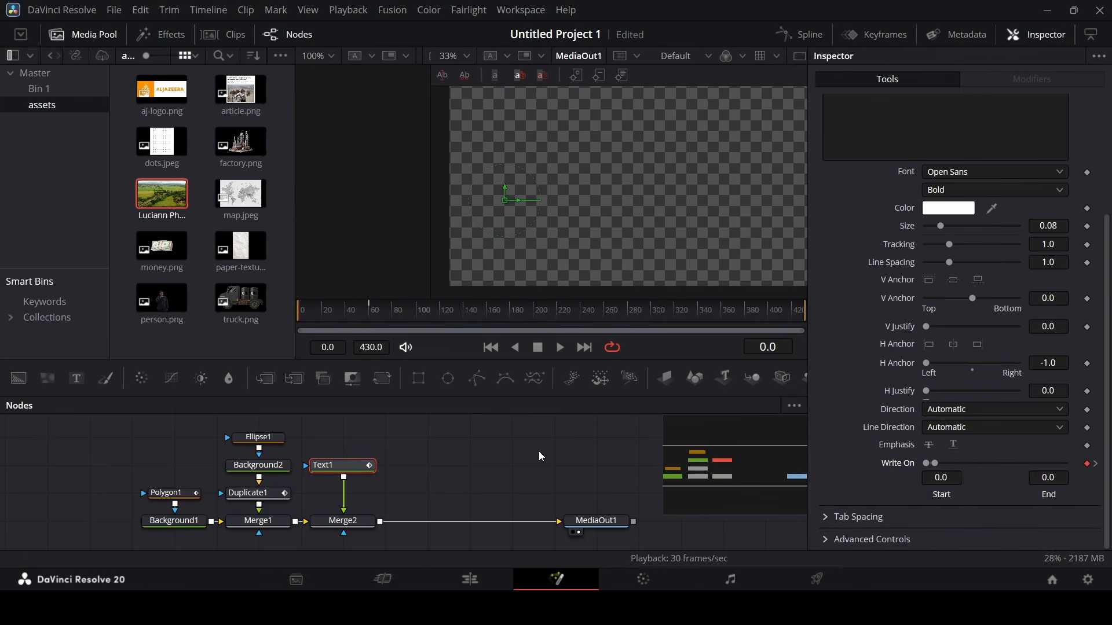
pyautogui.click(538, 450)
pyautogui.press('space')
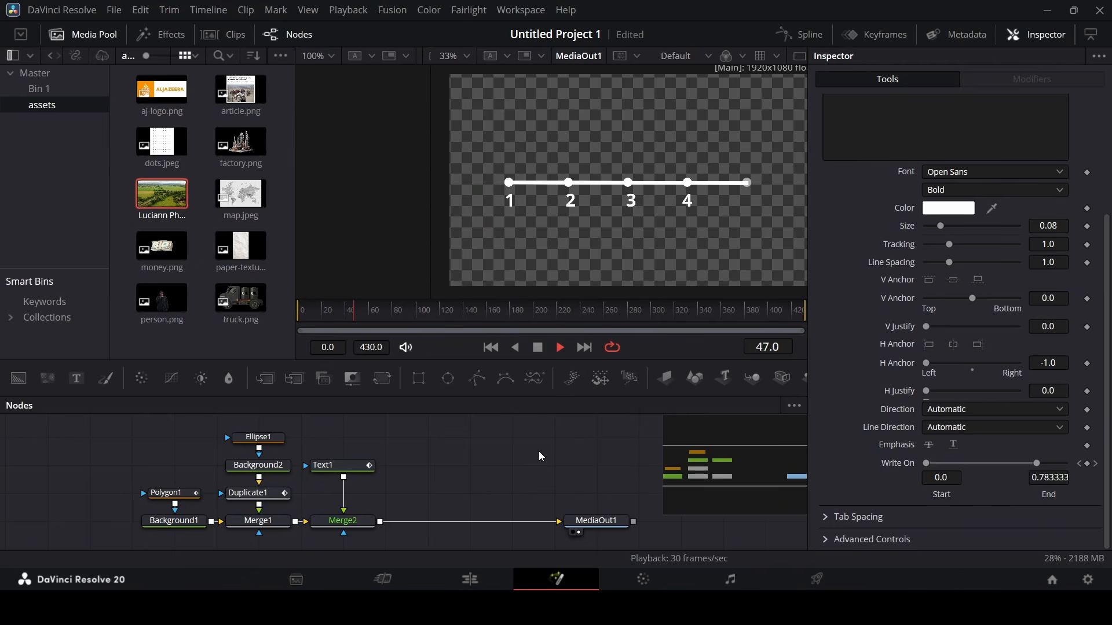
pyautogui.press('space')
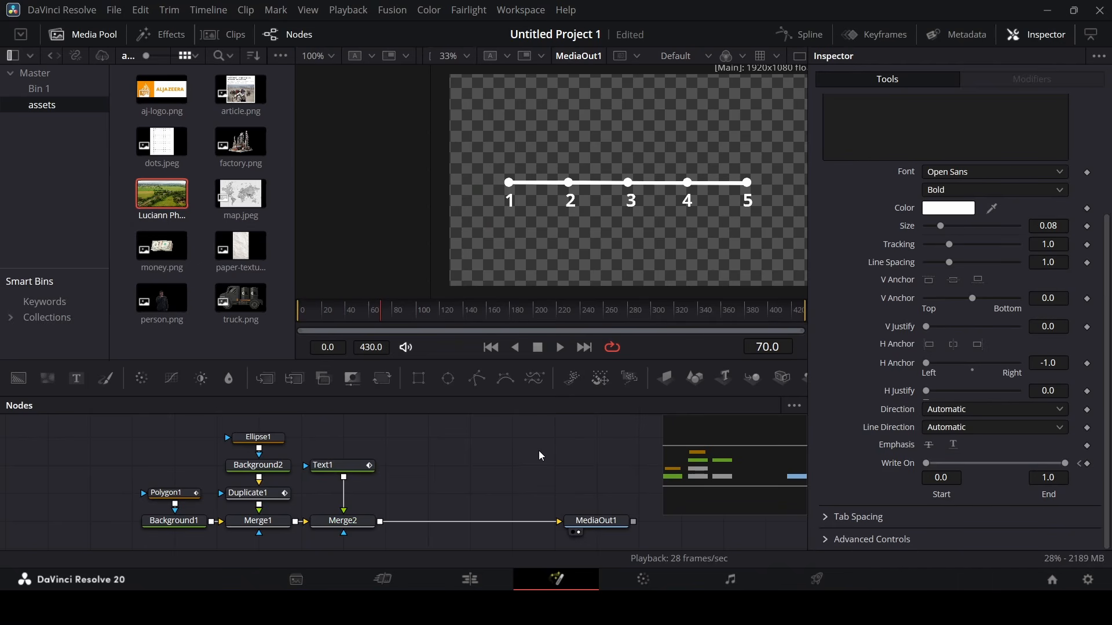
# Keyframe Text1's Write On as fully revealed at around frame 50 and play back the animation.
pyautogui.click(360, 315)
pyautogui.press('Left')
pyautogui.moveTo(1045, 464); pyautogui.dragTo(1088, 472)
pyautogui.click(294, 312)
pyautogui.press('space')
pyautogui.press('space')
# Fade in the number text by keyframing its shading Opacity from 0 at frame 0 up to 1.0, and preview it.
pyautogui.scroll(3, 895, 216)
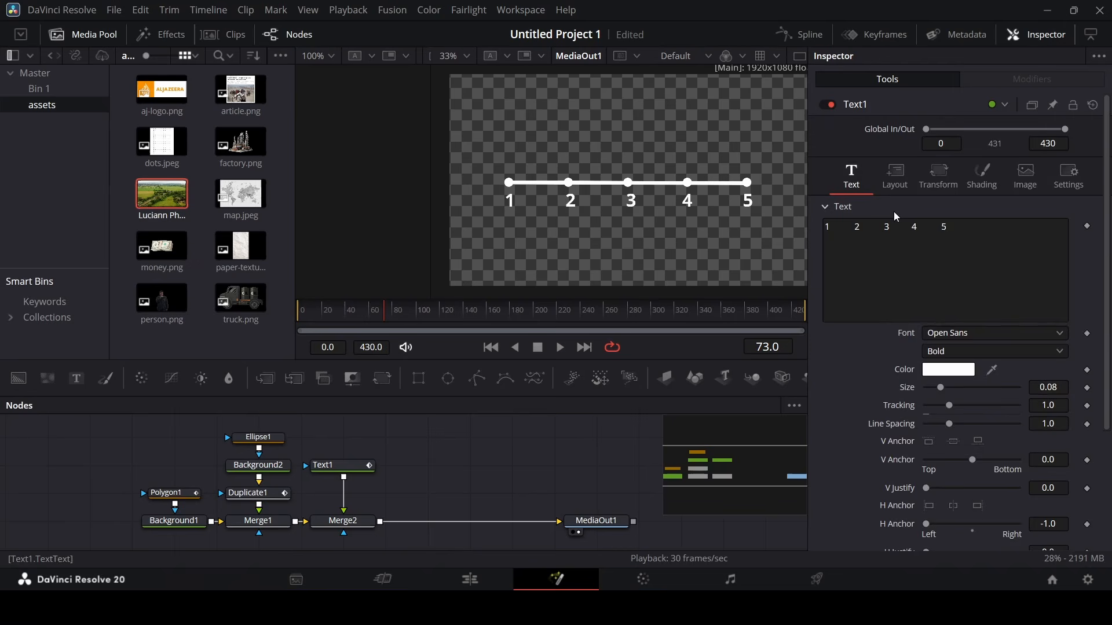
pyautogui.click(982, 173)
pyautogui.moveTo(353, 316); pyautogui.dragTo(277, 318)
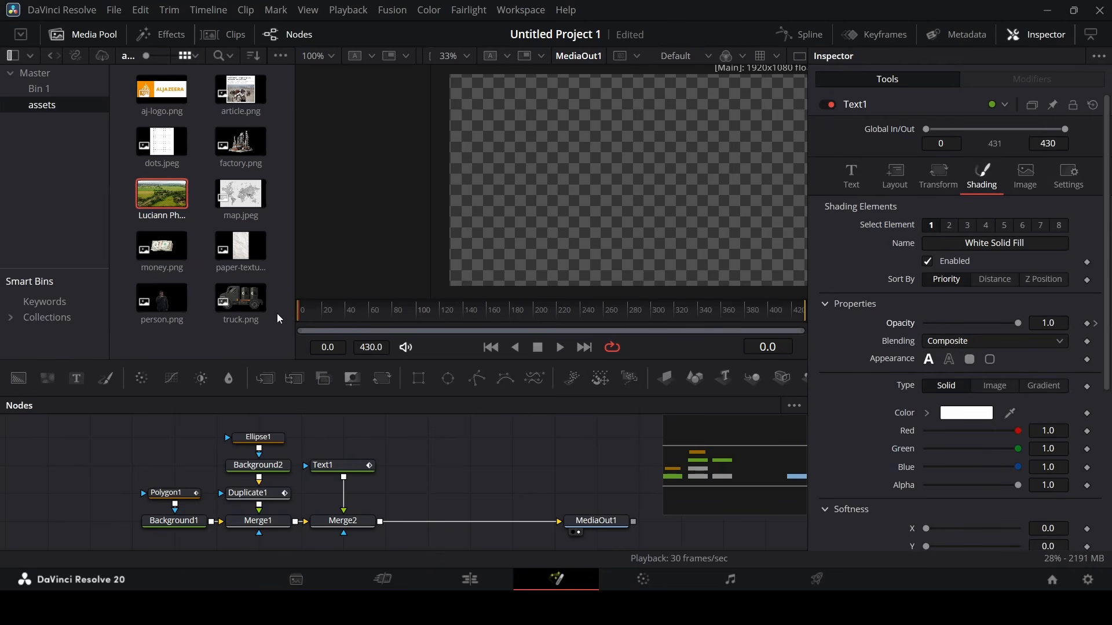
pyautogui.moveTo(1017, 322); pyautogui.dragTo(845, 333)
pyautogui.press('space')
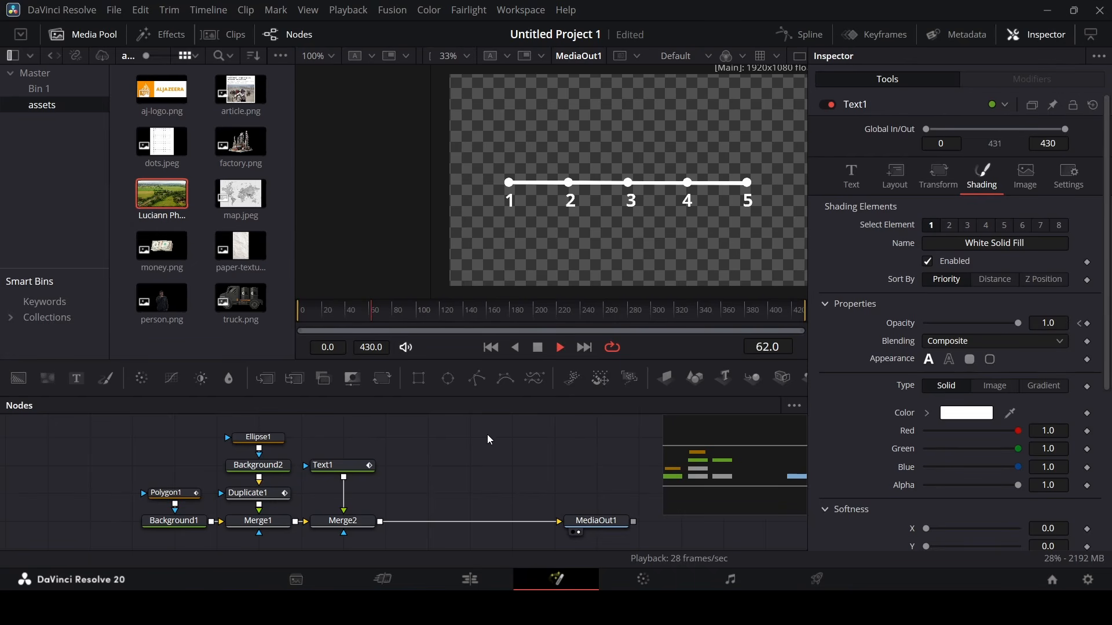
pyautogui.press('space')
# Merge a yellow Background node (Red 1.0, Green 1.0) between Merge2 and MediaOut1, and mask that new merge with a Rectangle.
pyautogui.moveTo(18, 378); pyautogui.dragTo(383, 525)
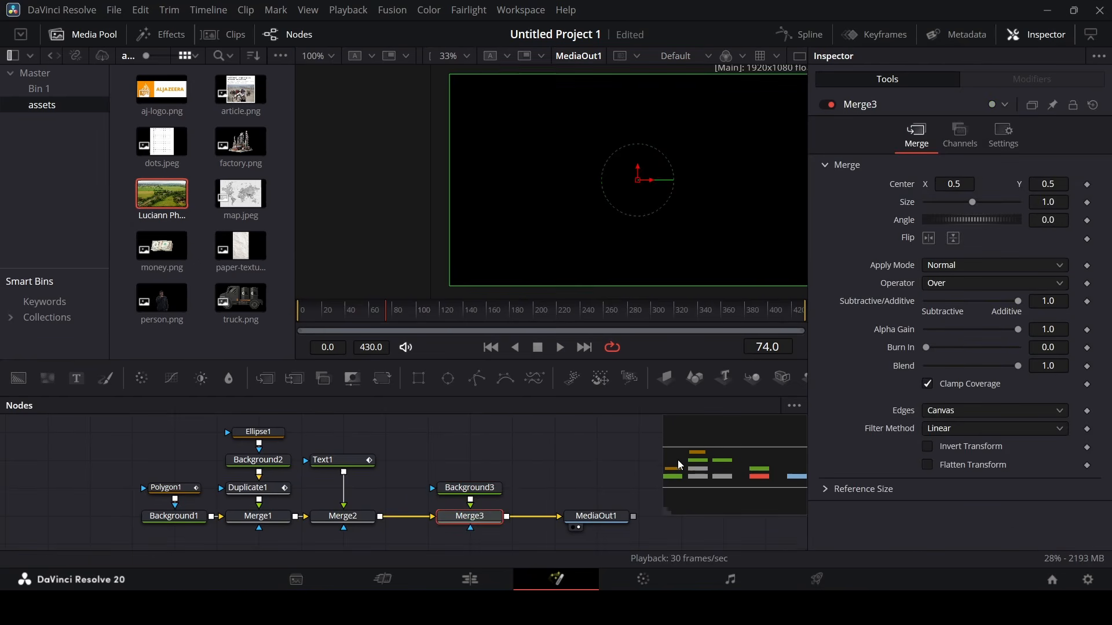
pyautogui.click(484, 494)
pyautogui.moveTo(926, 270); pyautogui.dragTo(1018, 271)
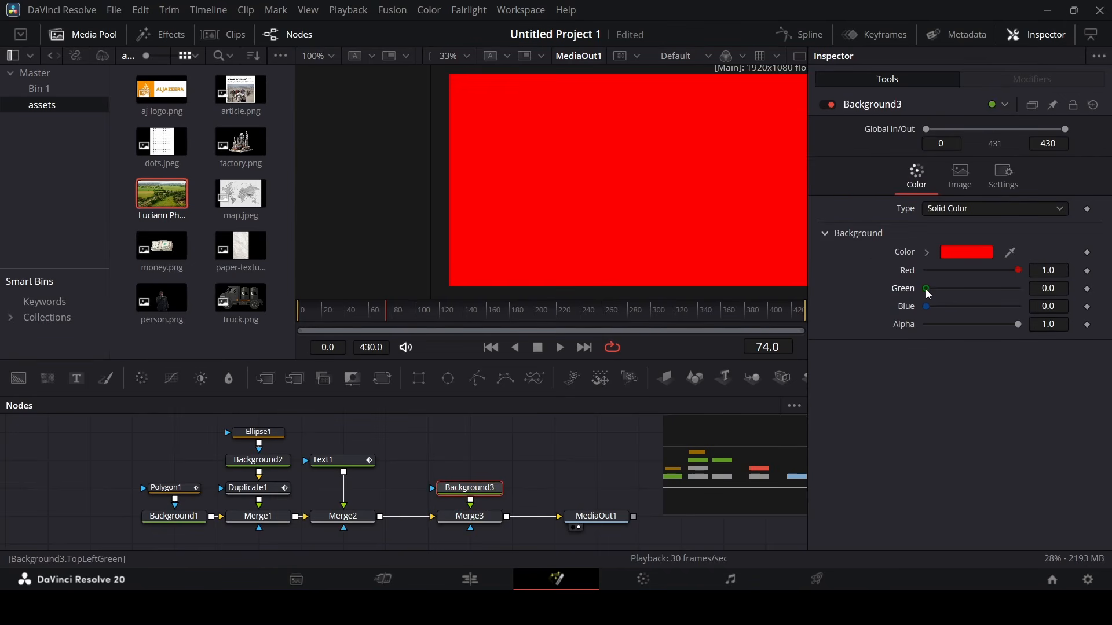
pyautogui.moveTo(927, 289); pyautogui.dragTo(1019, 289)
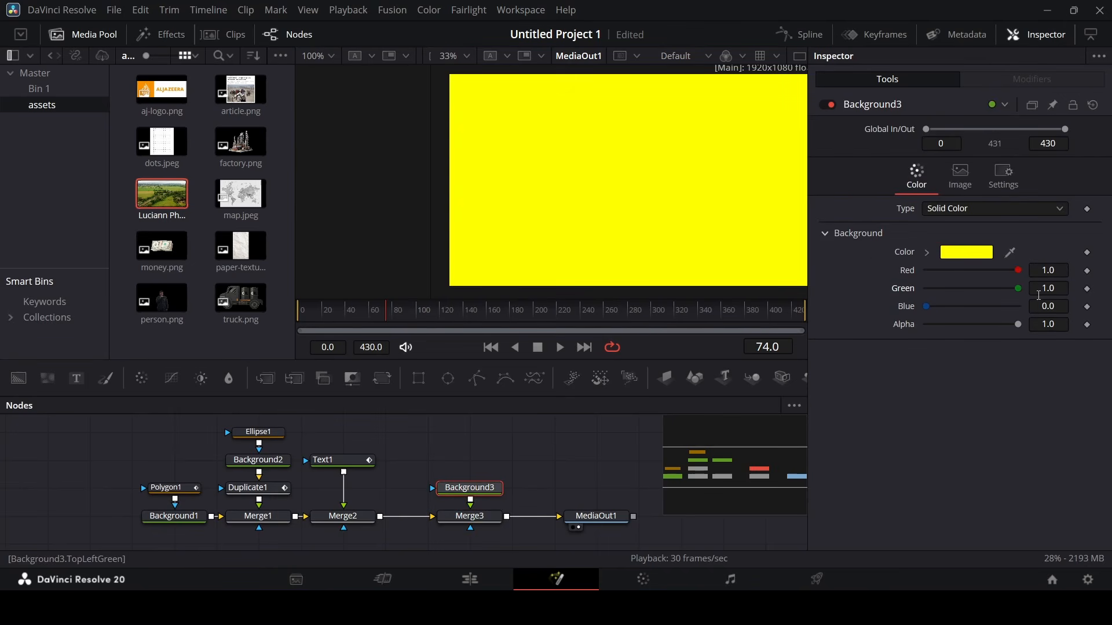
pyautogui.click(418, 378)
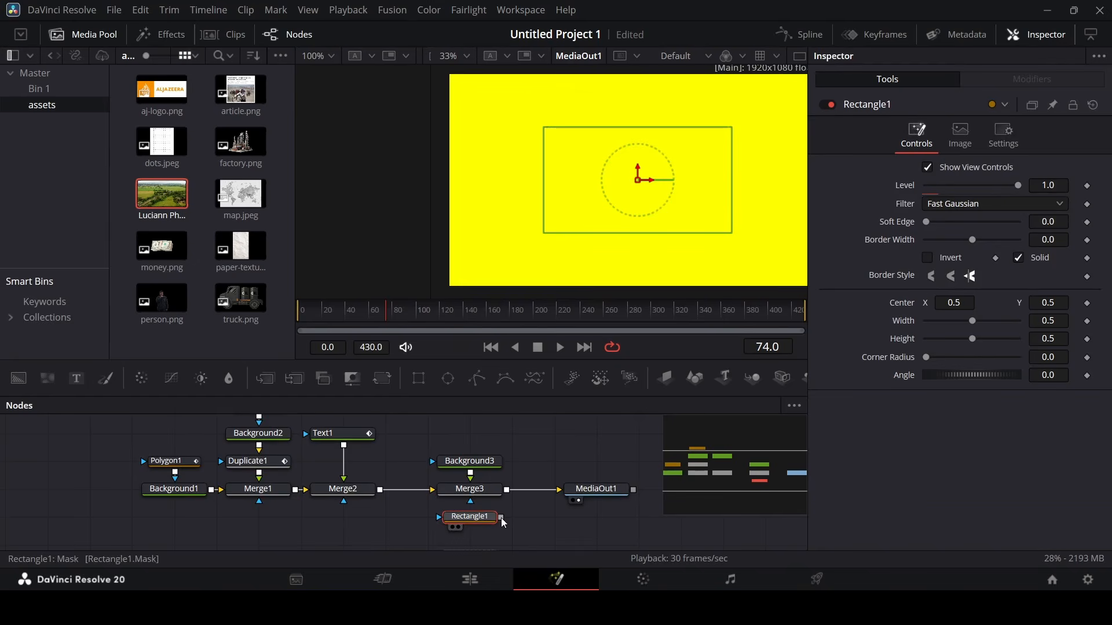
pyautogui.moveTo(501, 517); pyautogui.dragTo(483, 497)
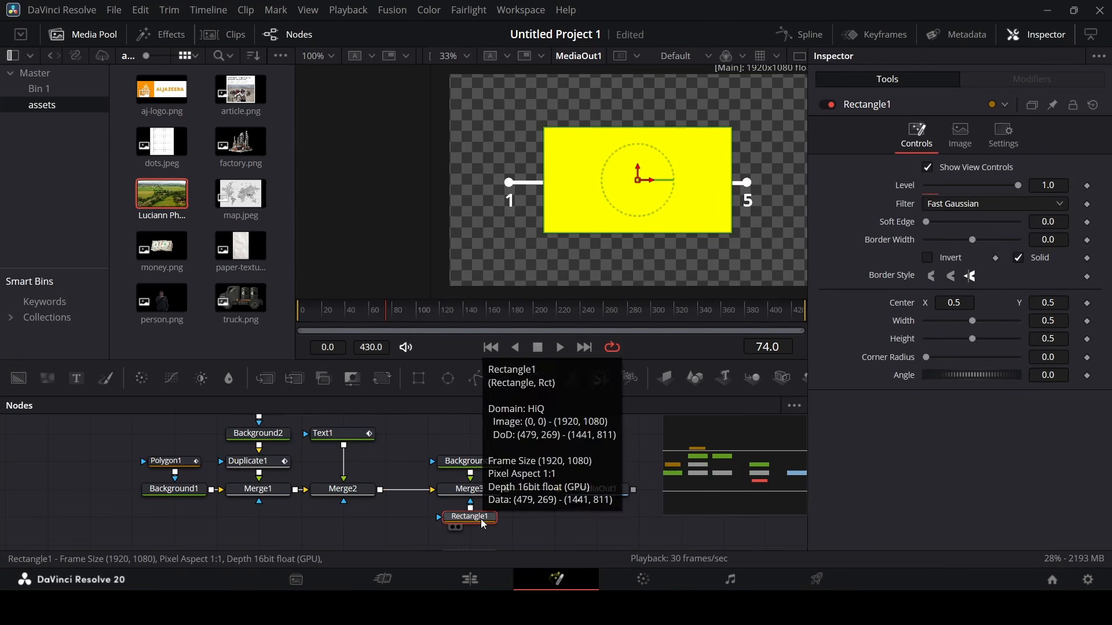
# Set the Apply Mode of Merge3 to Screen.
pyautogui.click(471, 496)
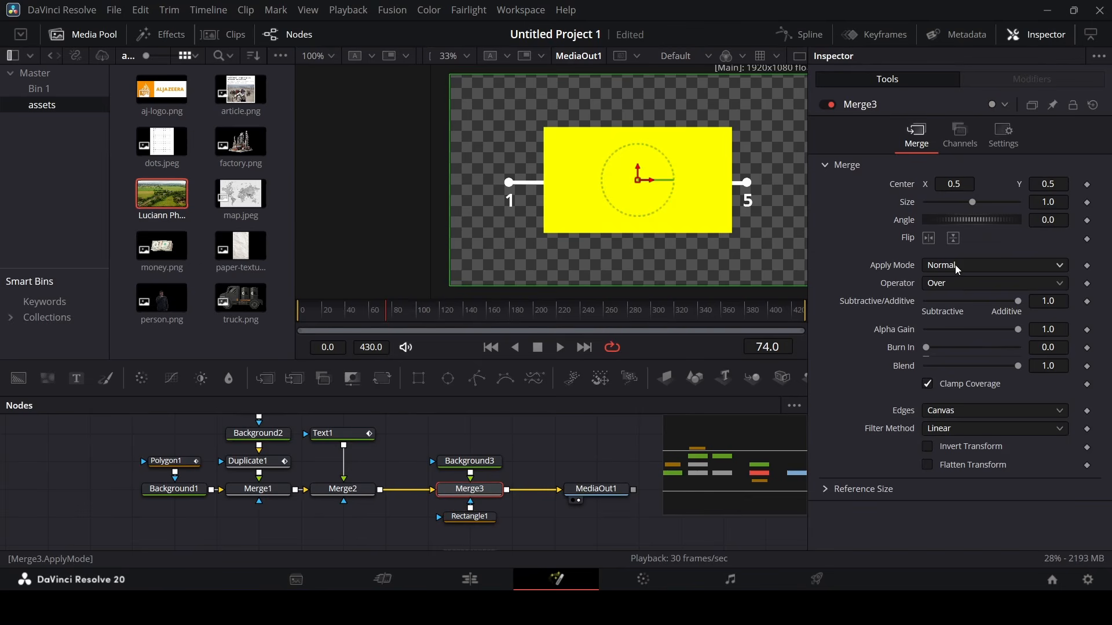
pyautogui.click(970, 268)
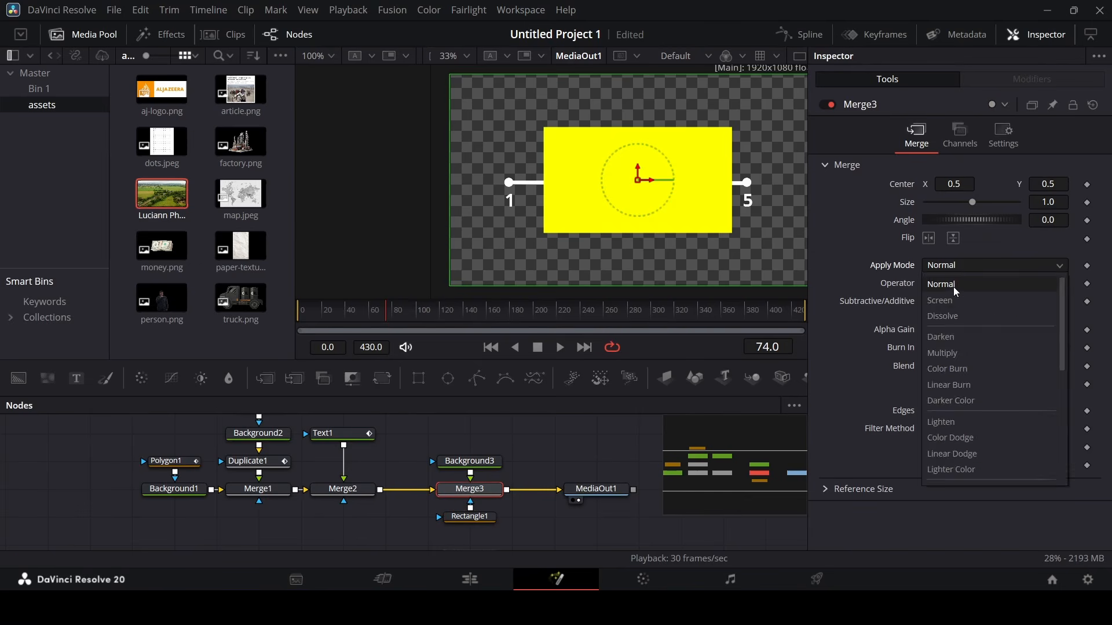
pyautogui.click(944, 300)
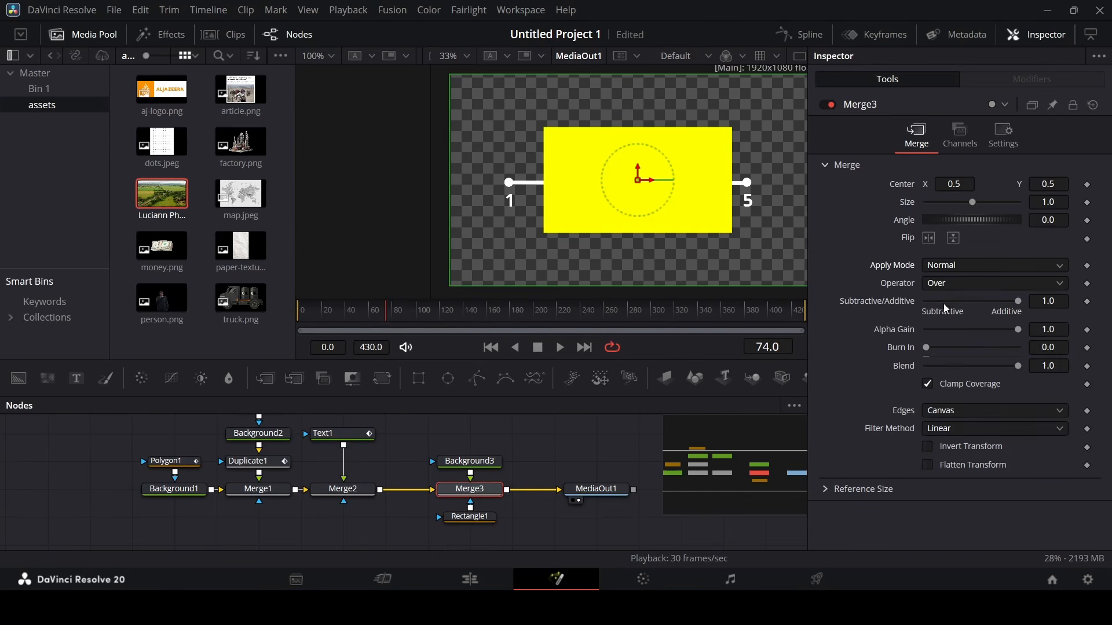
# Set Merge3's Operator to In and widen its Rectangle1 mask to 0.732.
pyautogui.click(951, 285)
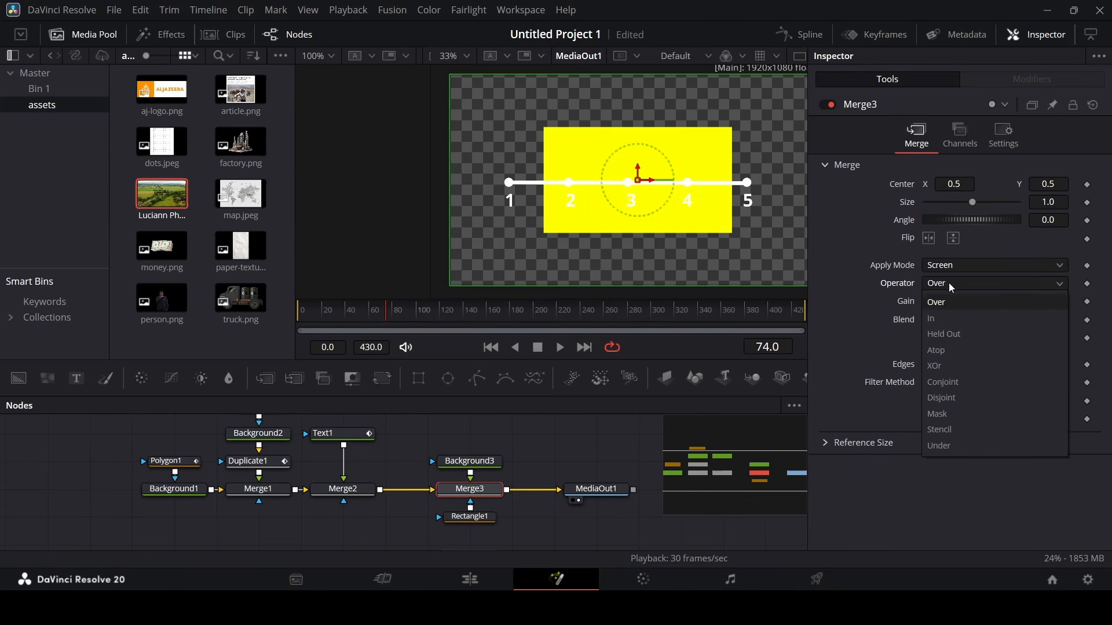
pyautogui.click(949, 318)
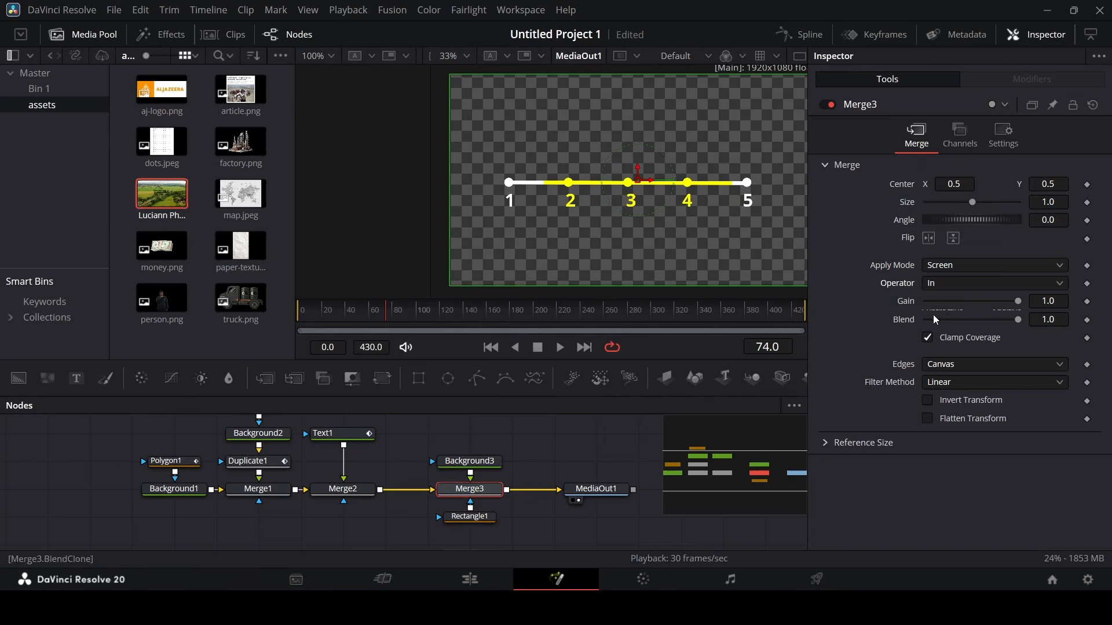
pyautogui.click(477, 521)
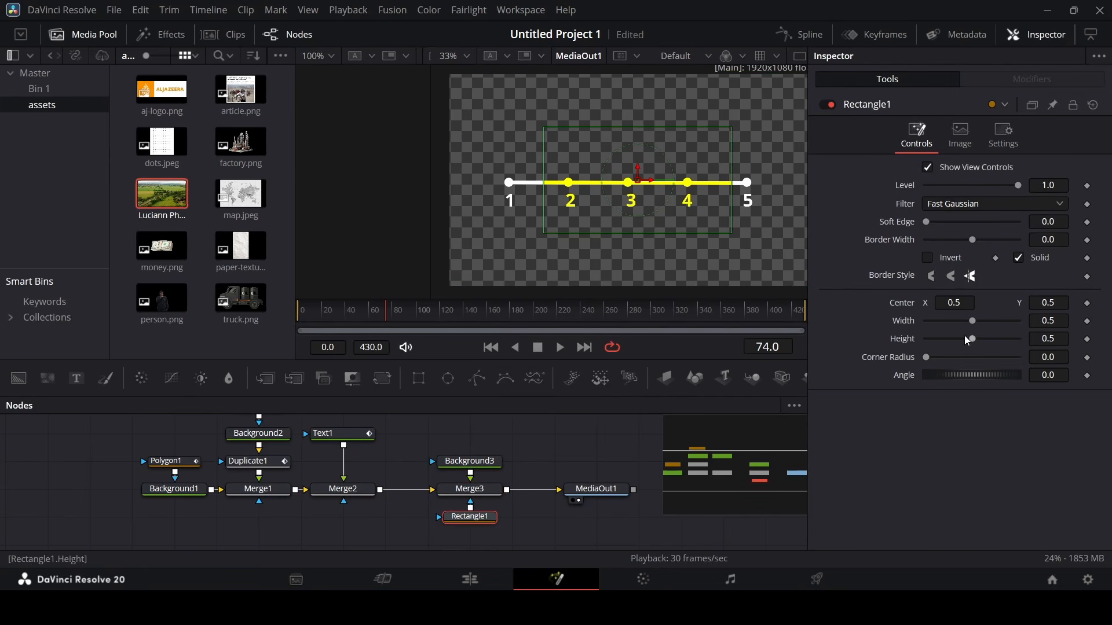
pyautogui.moveTo(973, 321); pyautogui.dragTo(992, 326)
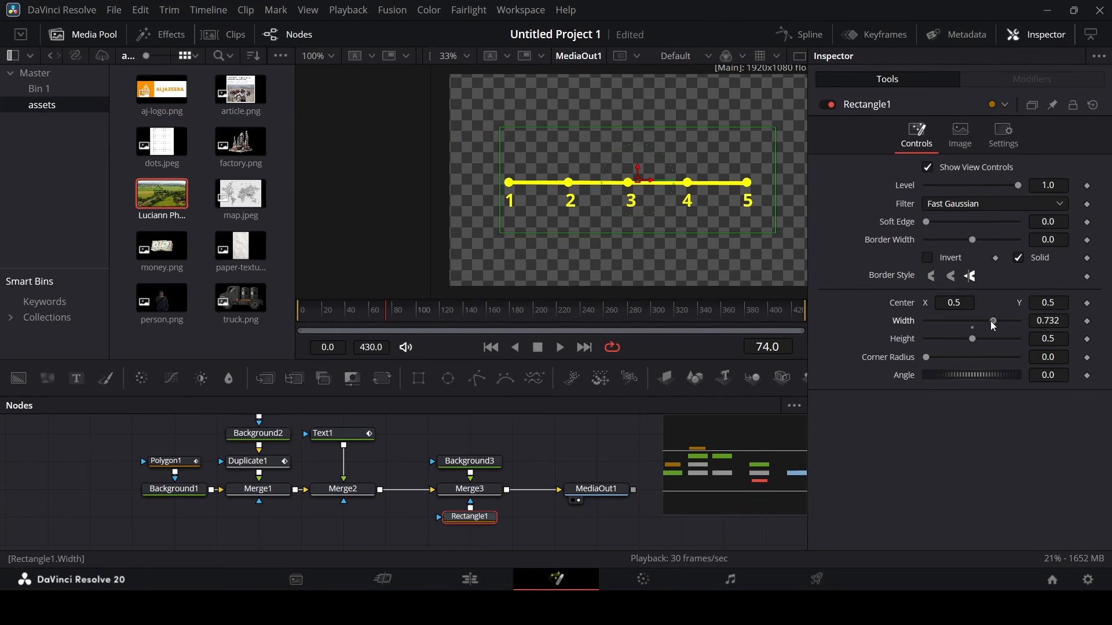
# Keyframe Rectangle1's Center X from -0.239 at frame 59 to 0.473 at frame 100.
pyautogui.moveTo(954, 303); pyautogui.dragTo(530, 303)
pyautogui.moveTo(387, 310); pyautogui.dragTo(368, 323)
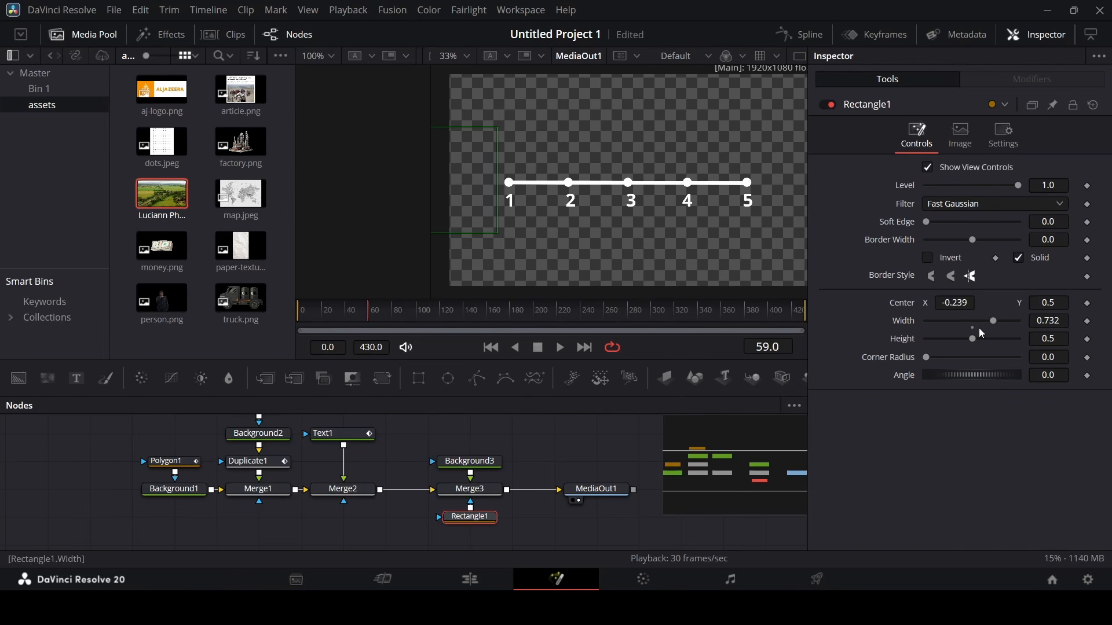
pyautogui.click(1087, 303)
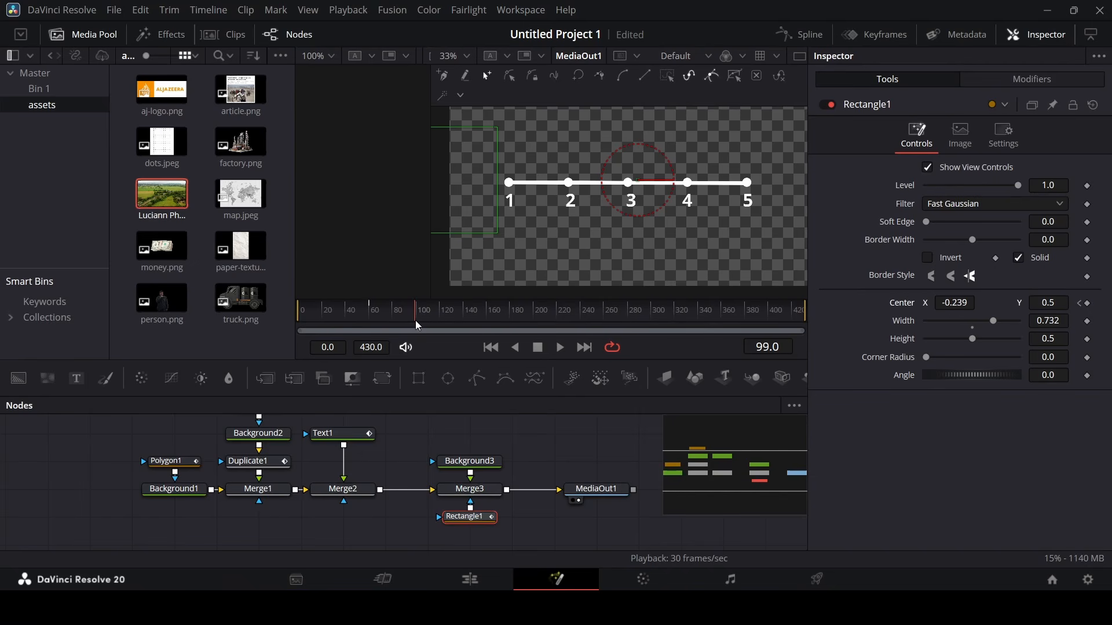
pyautogui.press('Right')
pyautogui.moveTo(954, 303); pyautogui.dragTo(1110, 302)
pyautogui.click(531, 454)
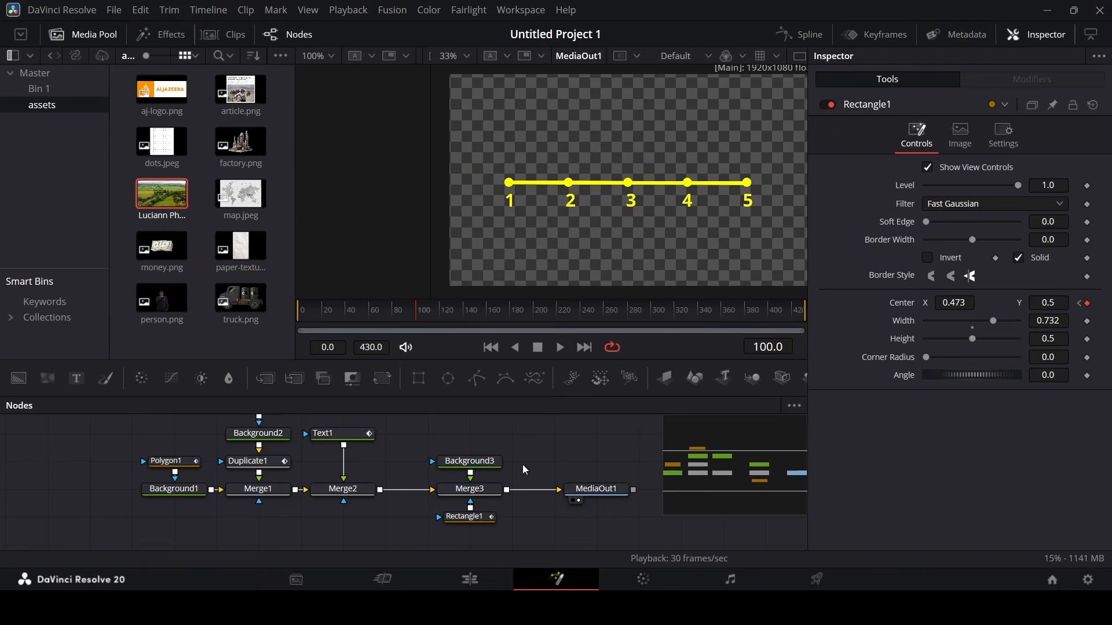
# Return to the Edit page and play back the GDP title and timeline compositions over the footage.
pyautogui.click(493, 586)
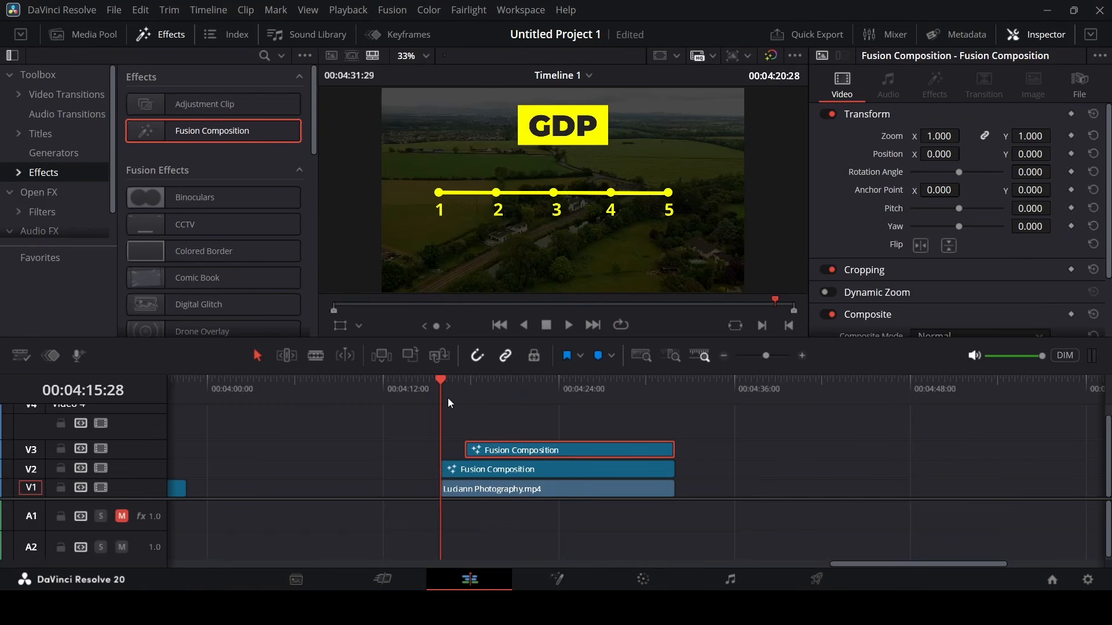
pyautogui.press('space')
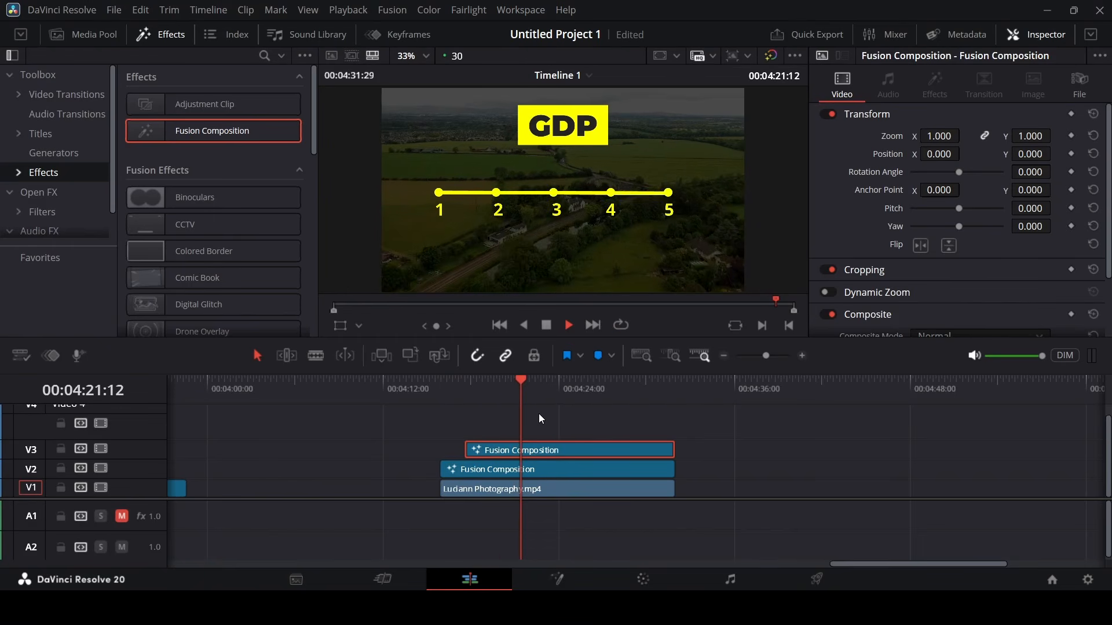
pyautogui.click(453, 387)
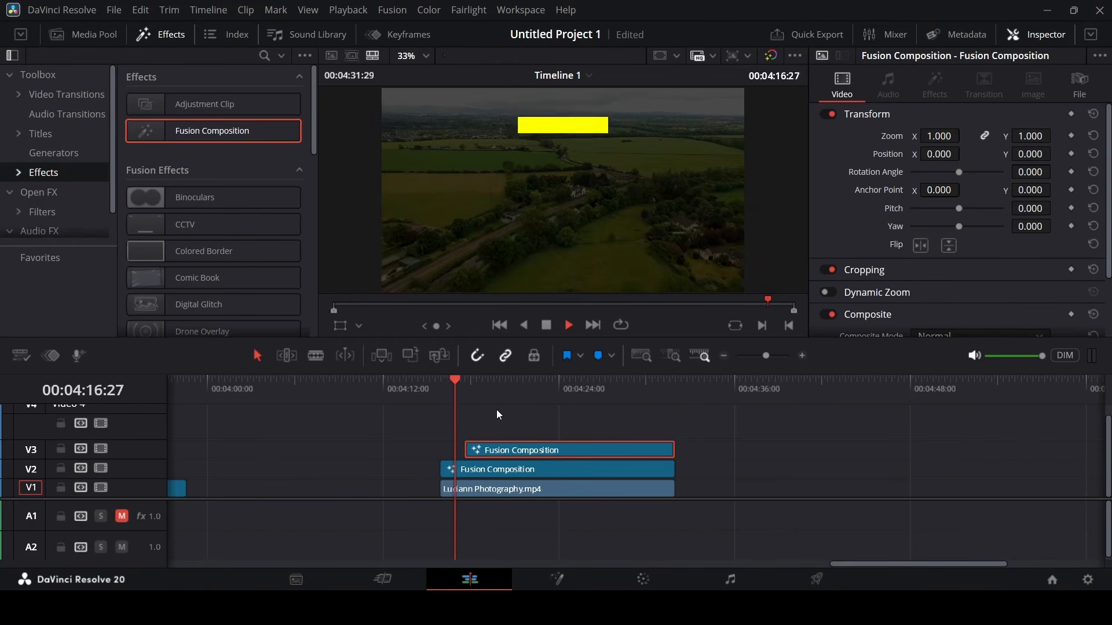
pyautogui.press('space')
# Reopen the V3 composition in Fusion and show the Polygon1, Ellipse1, Duplicate1, Text1 and Rectangle1 curves fitted in the Spline editor.
pyautogui.rightClick(509, 446)
pyautogui.click(557, 350)
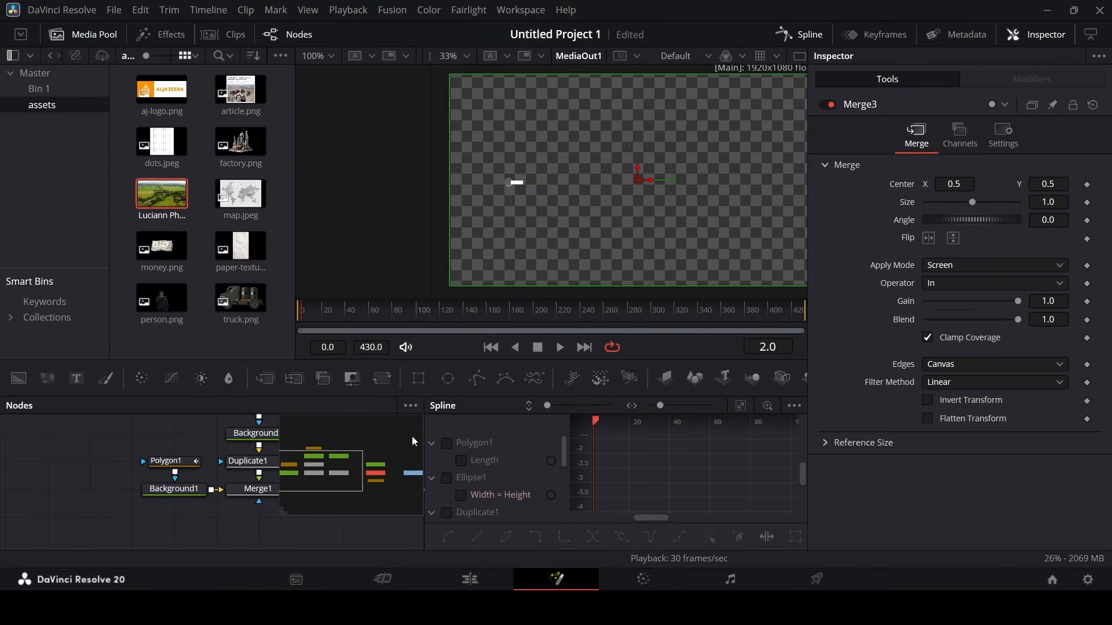
pyautogui.click(430, 442)
pyautogui.click(432, 461)
pyautogui.click(433, 489)
pyautogui.click(433, 481)
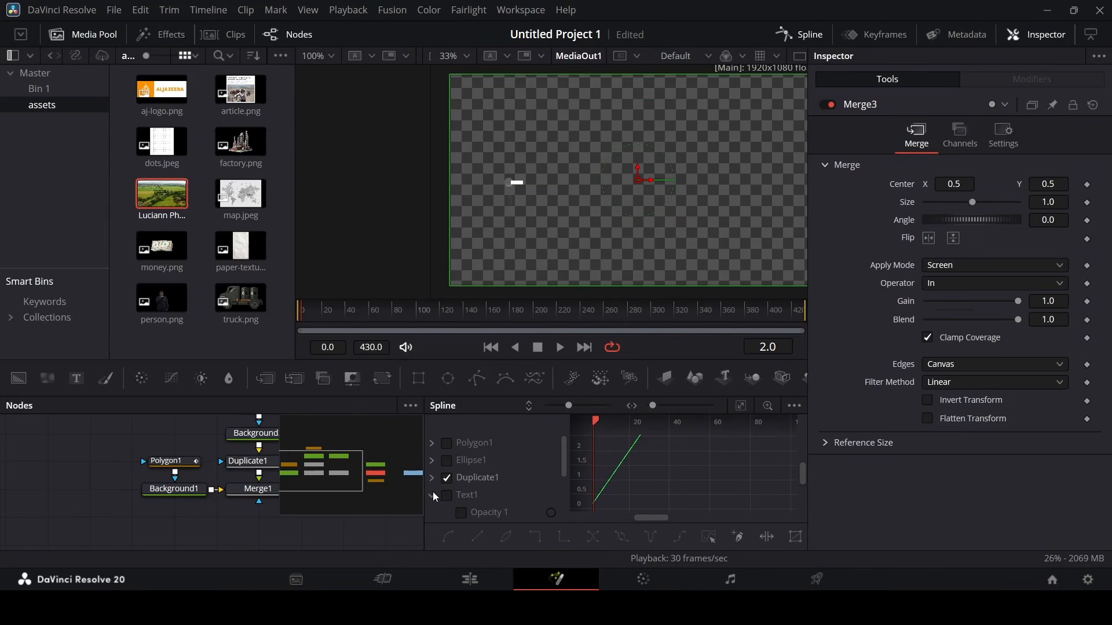
pyautogui.click(447, 514)
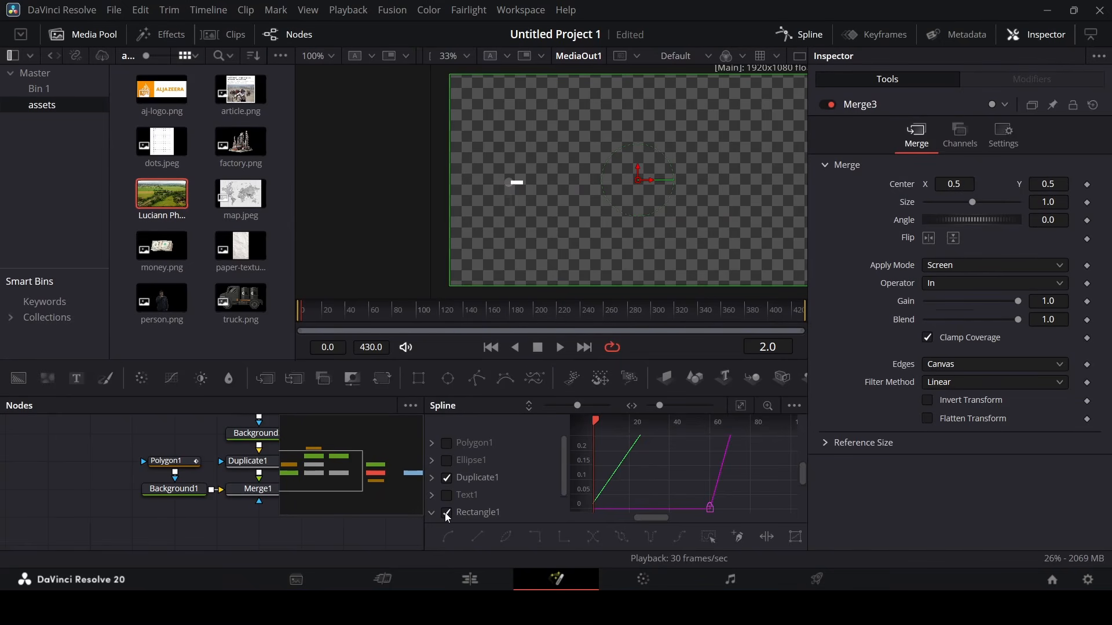
pyautogui.click(449, 497)
pyautogui.click(449, 461)
pyautogui.click(447, 444)
pyautogui.click(742, 412)
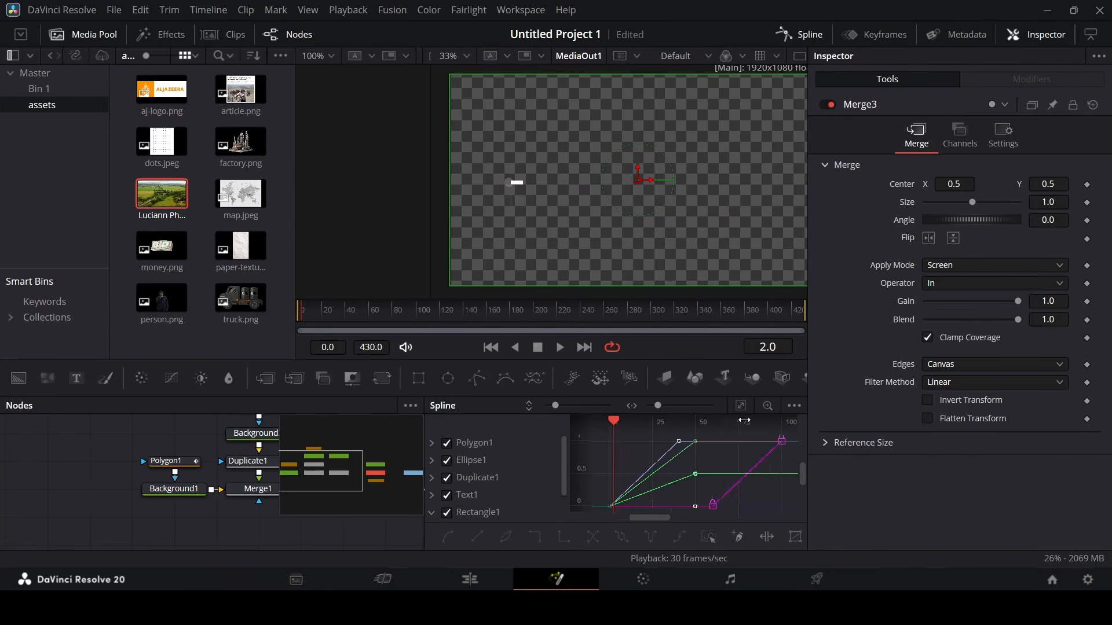
# Smooth all keyframes of the displayed curves and play the composition from frame 0.
pyautogui.scroll(-3, 672, 481)
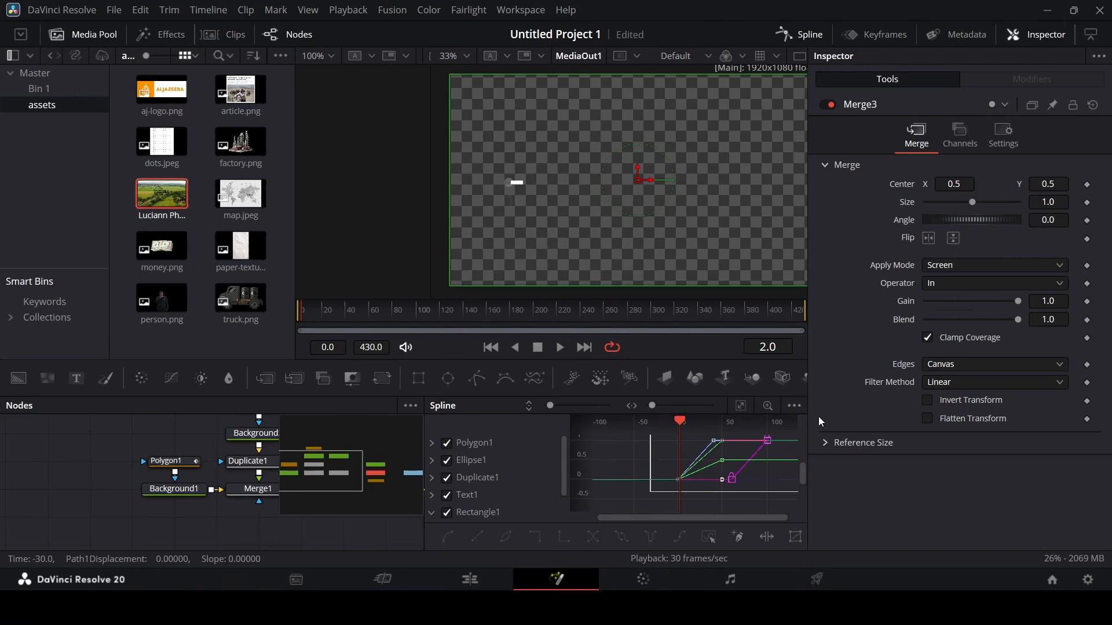
pyautogui.moveTo(819, 416); pyautogui.dragTo(817, 417)
pyautogui.hotkey('shift', 's')
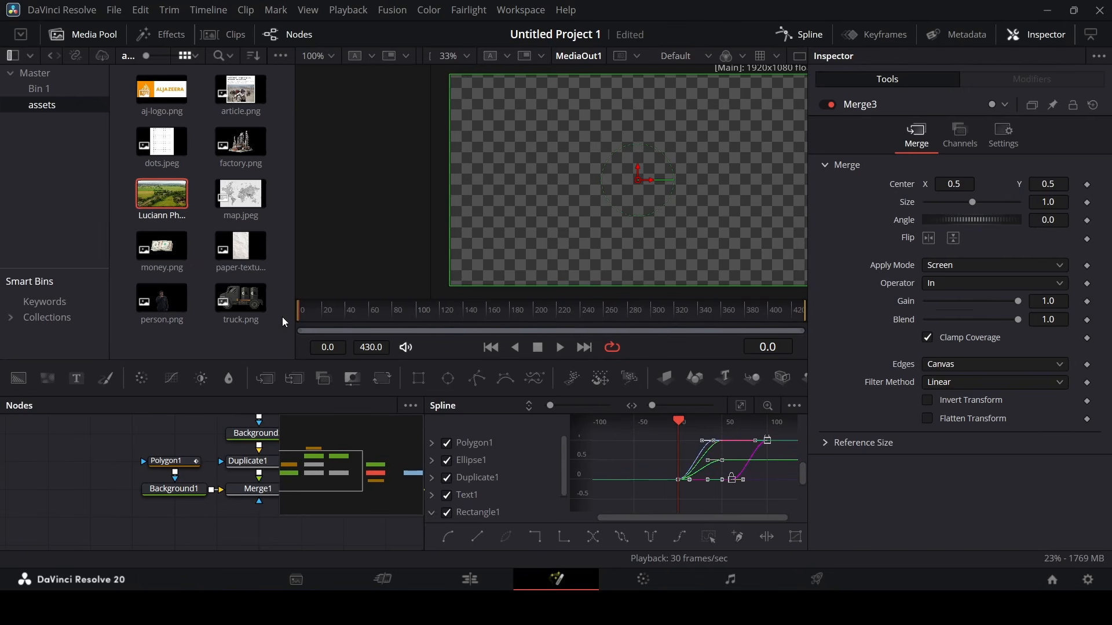
pyautogui.press('space')
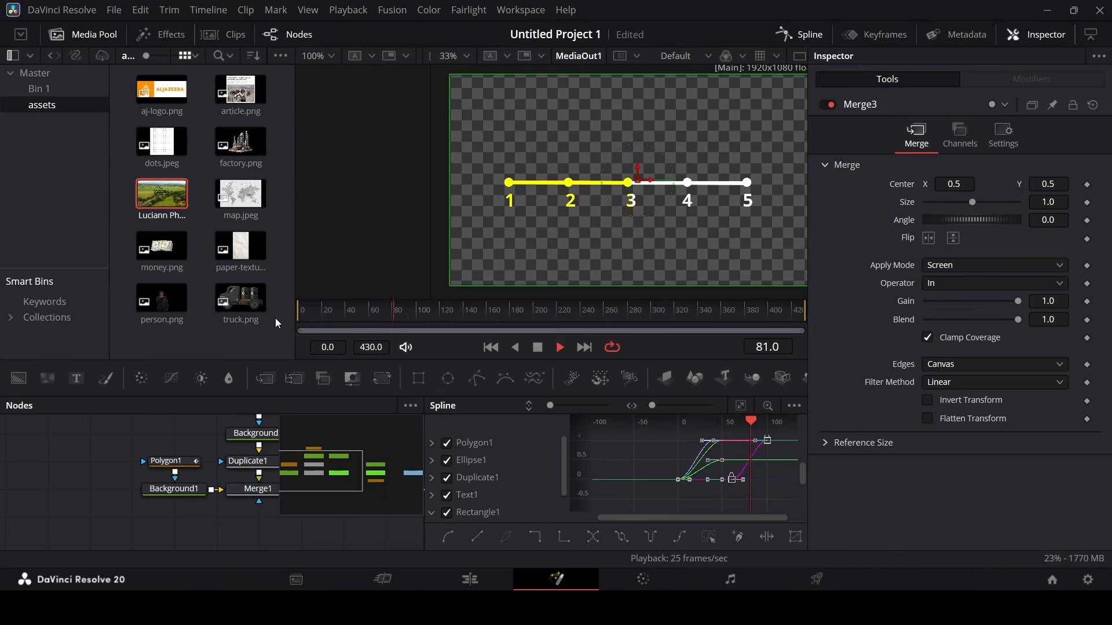
pyautogui.press('space')
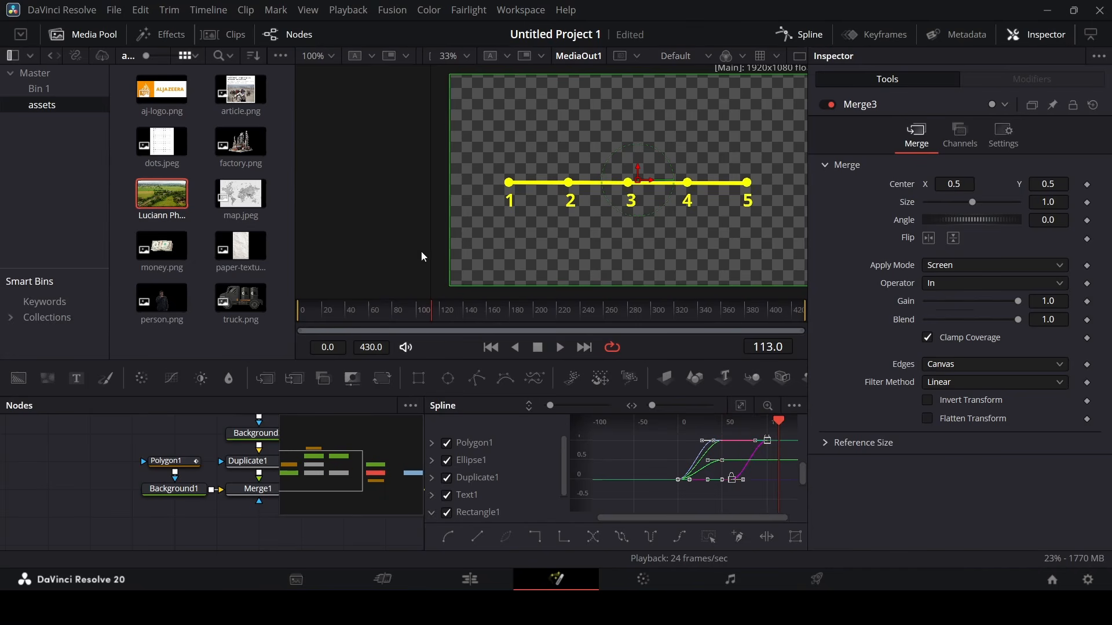
# Close the Spline editor, save the project from the Edit page, and play back the finished sequence from its beginning.
pyautogui.click(800, 35)
pyautogui.click(470, 579)
pyautogui.hotkey('ctrl', 's')
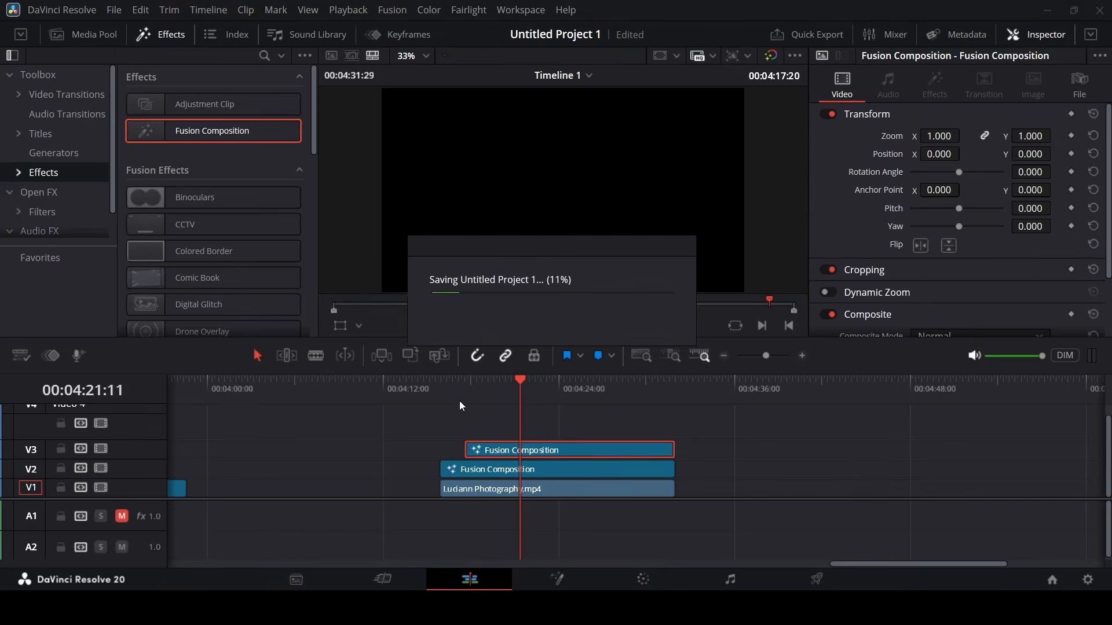
pyautogui.click(442, 391)
pyautogui.press('space')
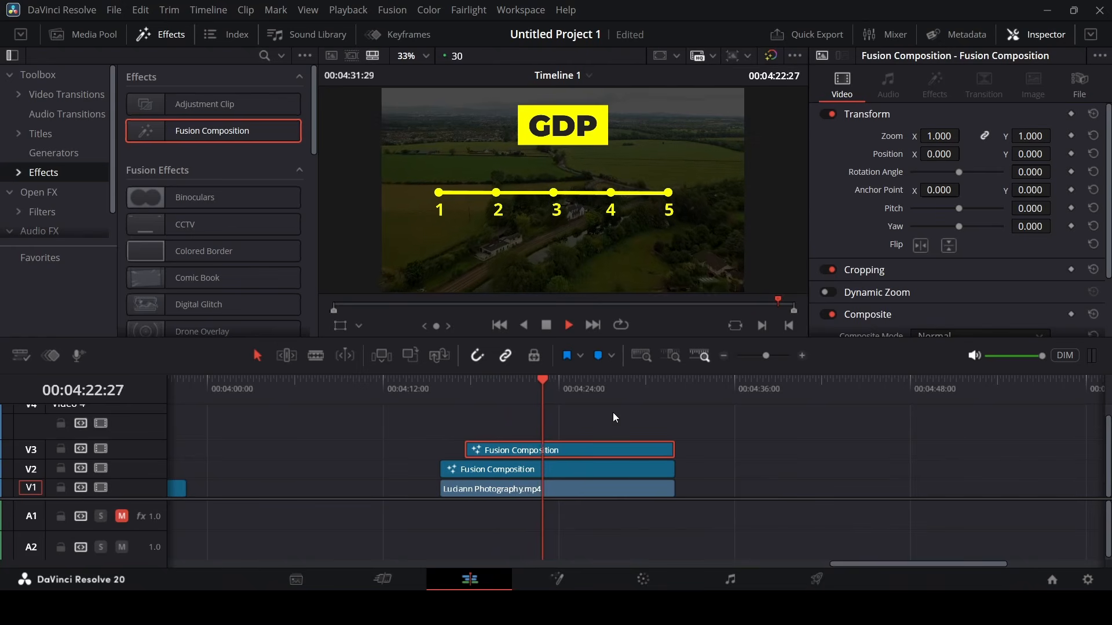
pyautogui.press('space')
# Play the reference clip with the Denmark tax-to-GDP chart from about 00:00:33:06.
pyautogui.scroll(-2, 596, 417)
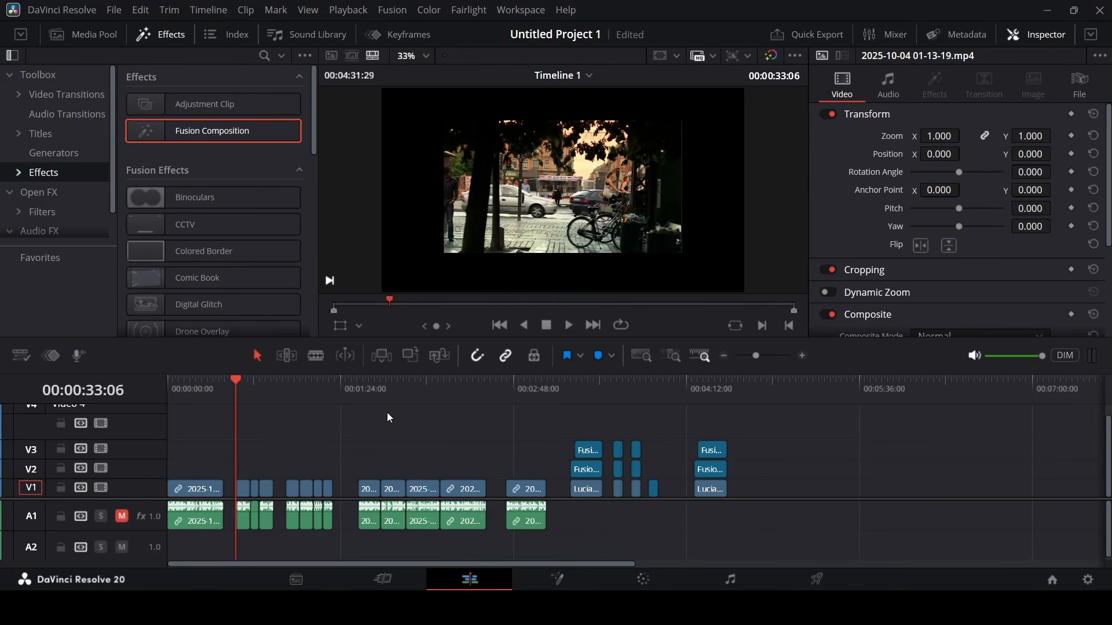
pyautogui.press('space')
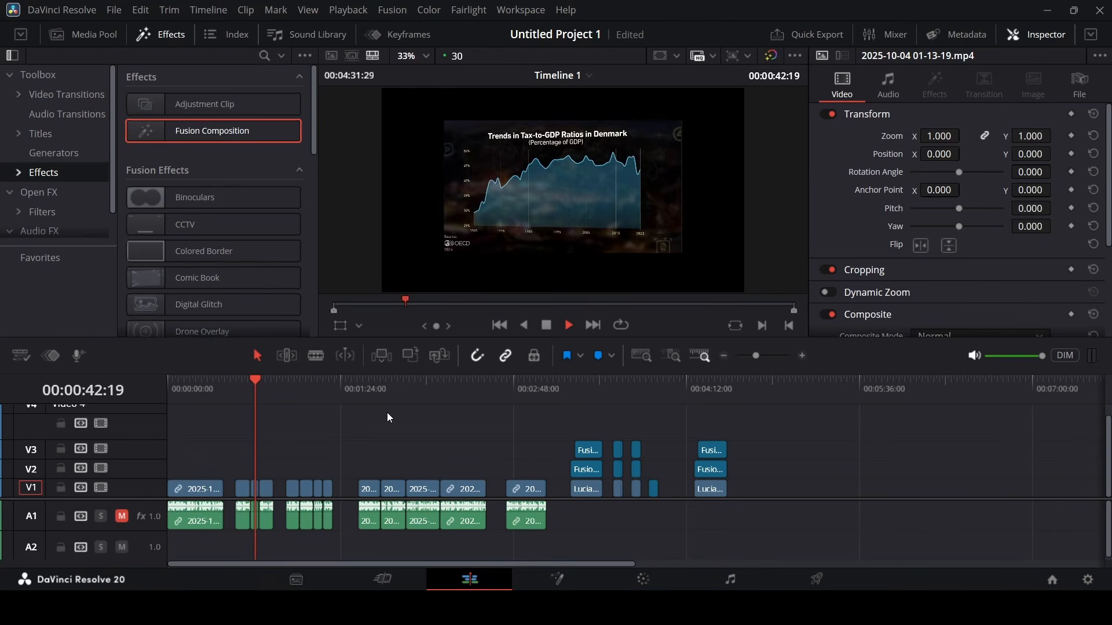
pyautogui.press('space')
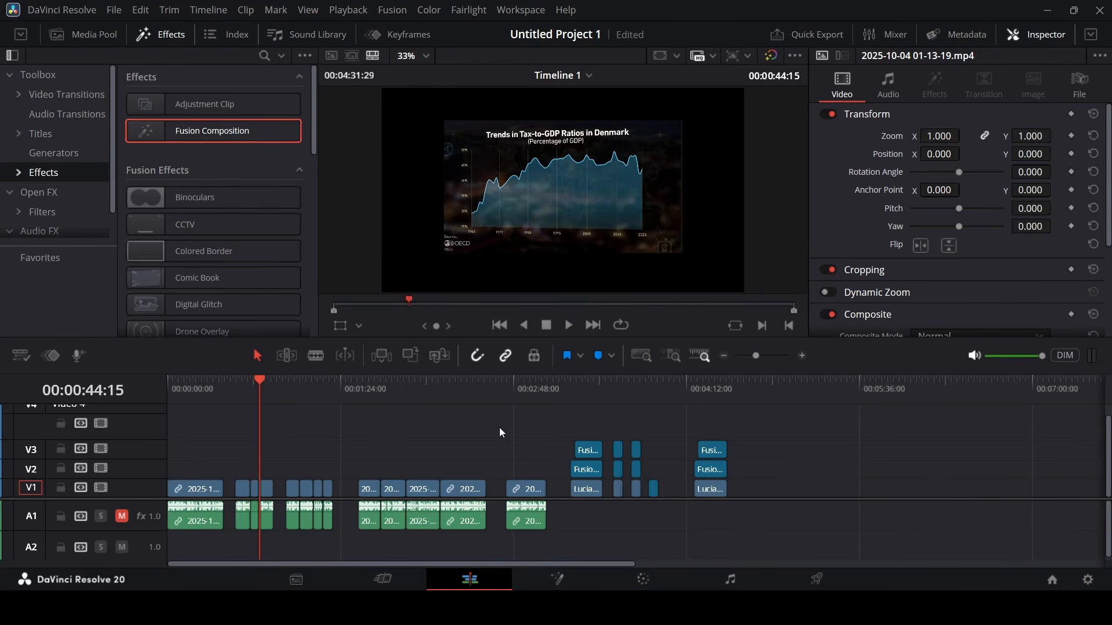
pyautogui.click(718, 395)
pyautogui.scroll(4, 744, 446)
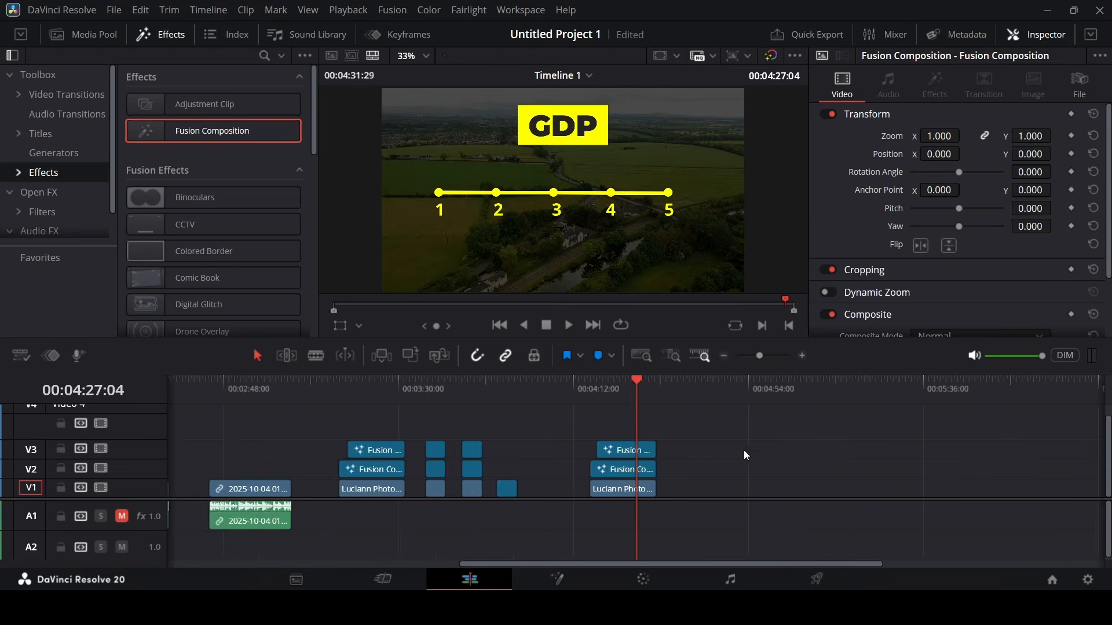
pyautogui.keyDown('alt'); pyautogui.moveTo(652, 487); pyautogui.dragTo(801, 488); pyautogui.keyUp('alt')
pyautogui.click(742, 399)
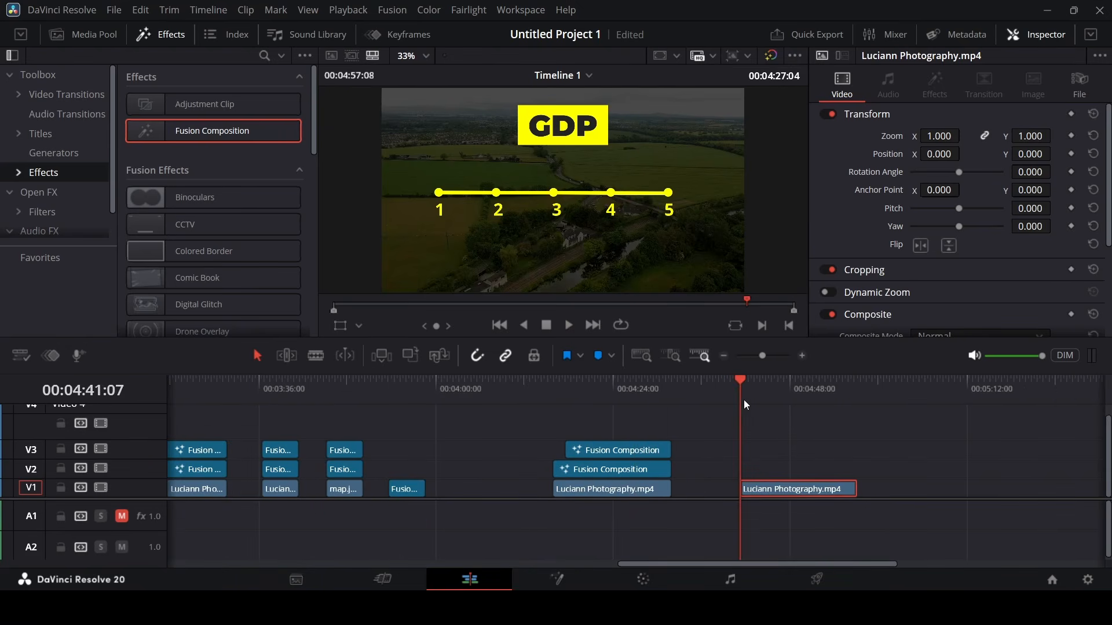
pyautogui.press('space')
pyautogui.press('space')
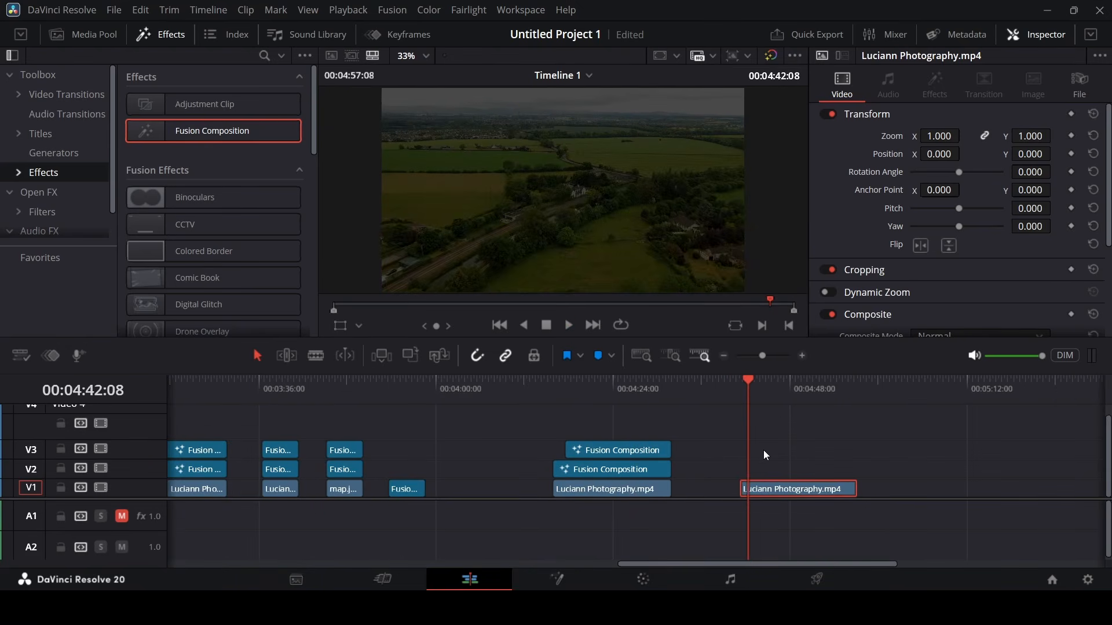
pyautogui.press('Delete')
# Duplicate the Luciann Photography.mp4 clip on V1 into the empty space after the GDP sequence and preview the copy.
pyautogui.click(595, 492)
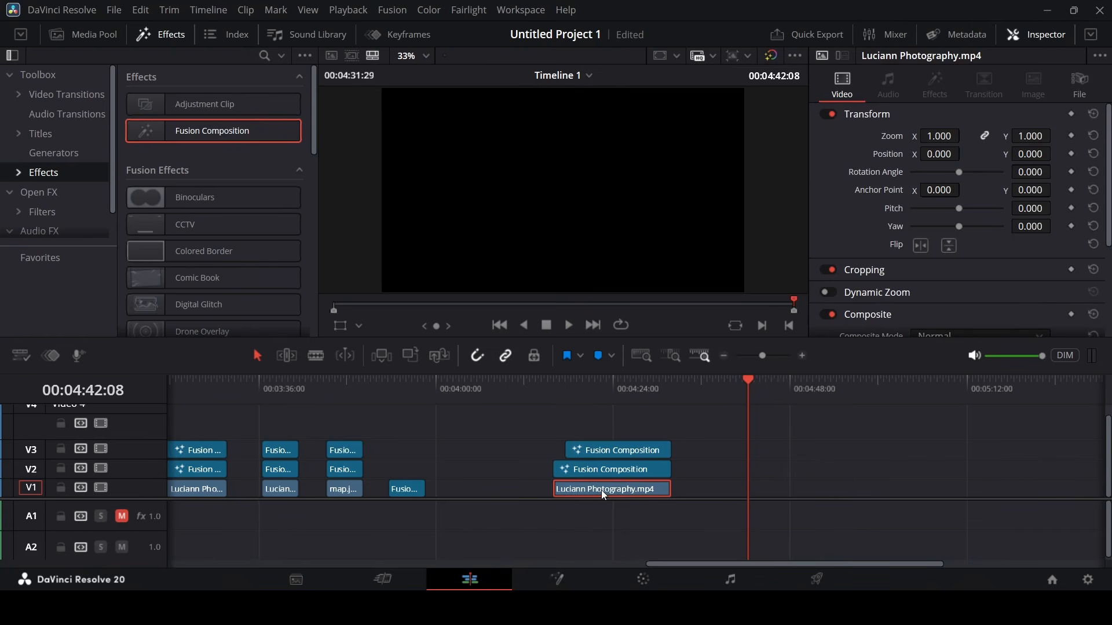
pyautogui.keyDown('alt'); pyautogui.moveTo(604, 495); pyautogui.dragTo(791, 498); pyautogui.keyUp('alt')
pyautogui.click(731, 383)
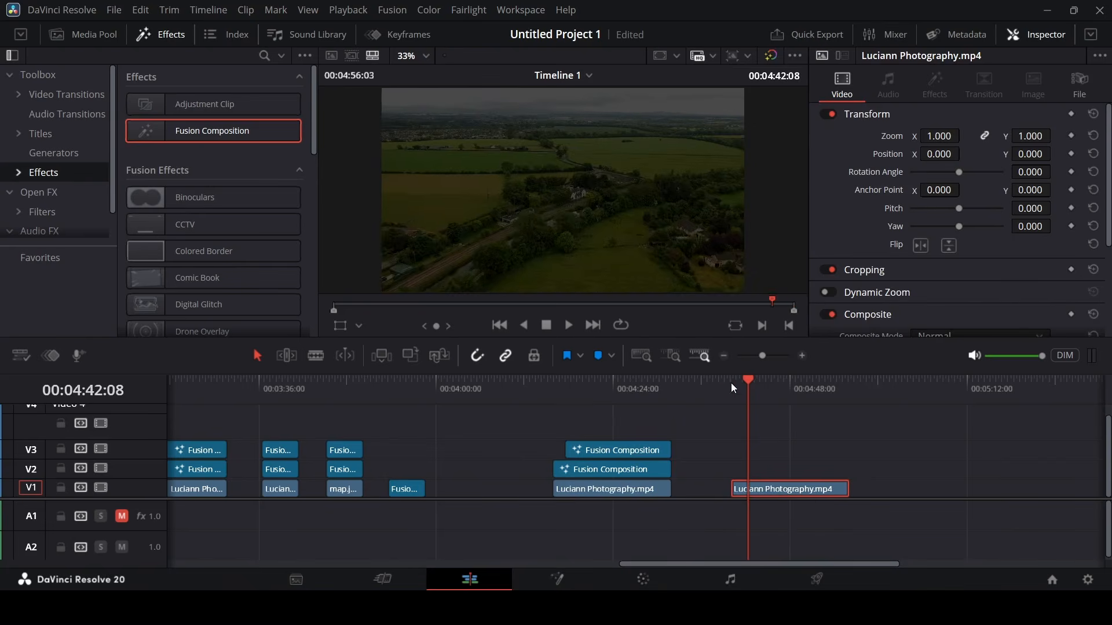
pyautogui.press('space')
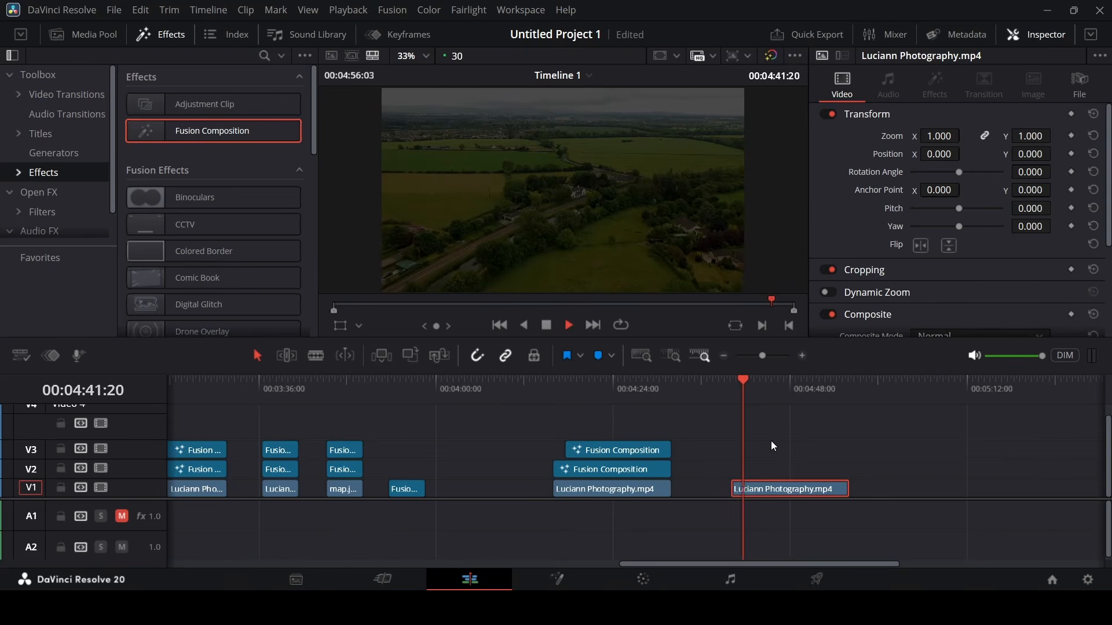
pyautogui.press('space')
# Place a Fusion Composition on V2 directly above the copied clip and open it in Fusion.
pyautogui.hscroll(3, 753, 440)
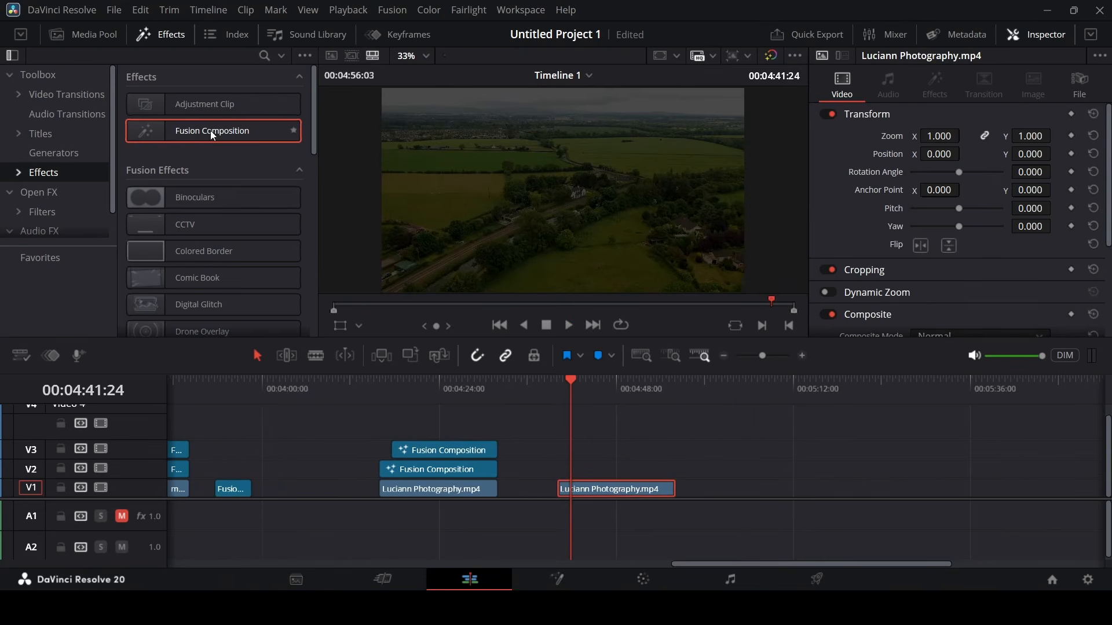
pyautogui.moveTo(216, 131); pyautogui.dragTo(675, 469)
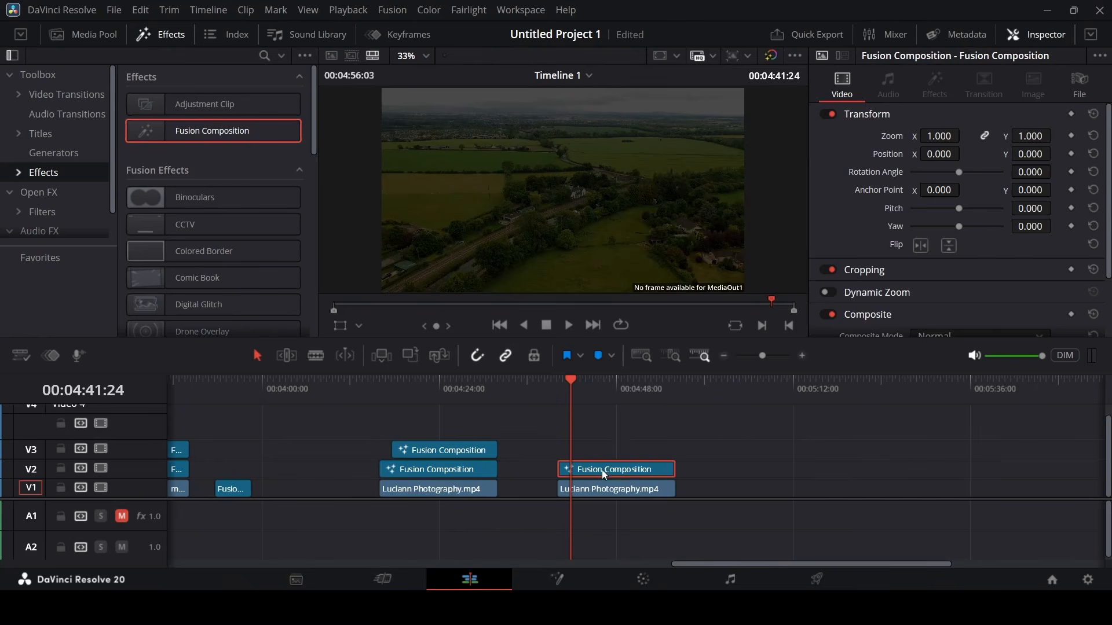
pyautogui.rightClick(600, 469)
pyautogui.click(638, 377)
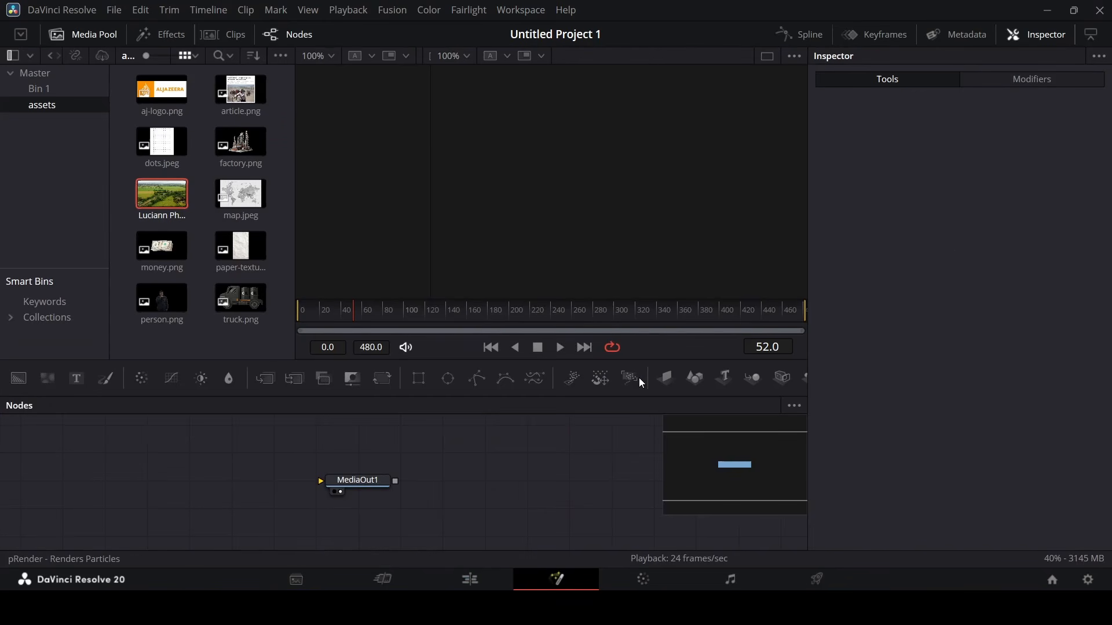
# Add a Background node feeding MediaOut1 and insert a Grid node between the two.
pyautogui.moveTo(22, 387); pyautogui.dragTo(355, 487)
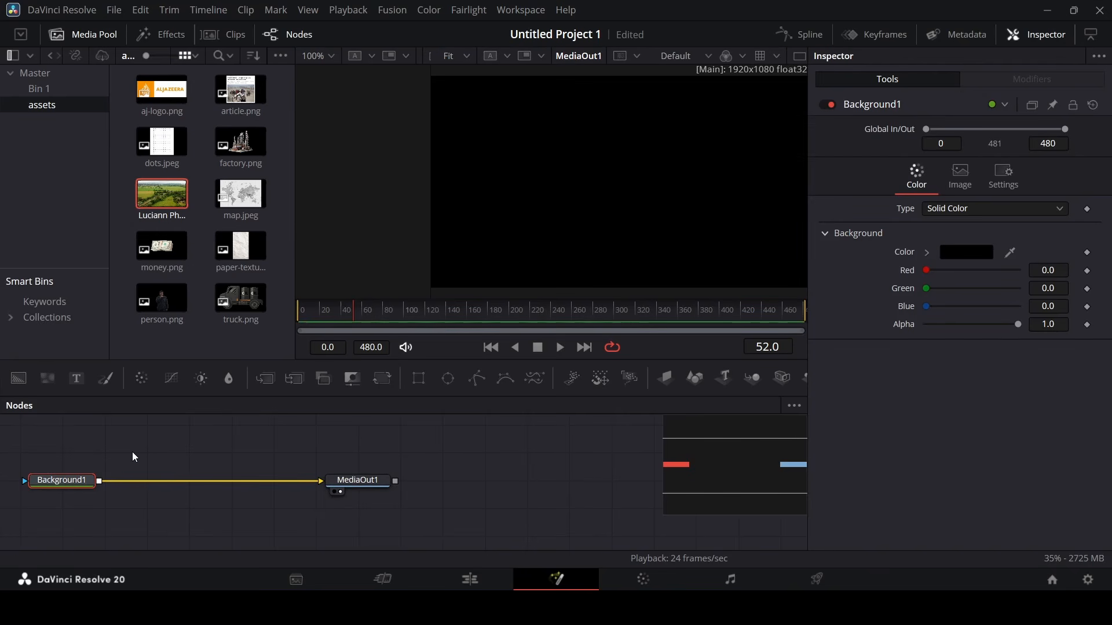
pyautogui.hotkey('shift', 'space')
pyautogui.write('dup')
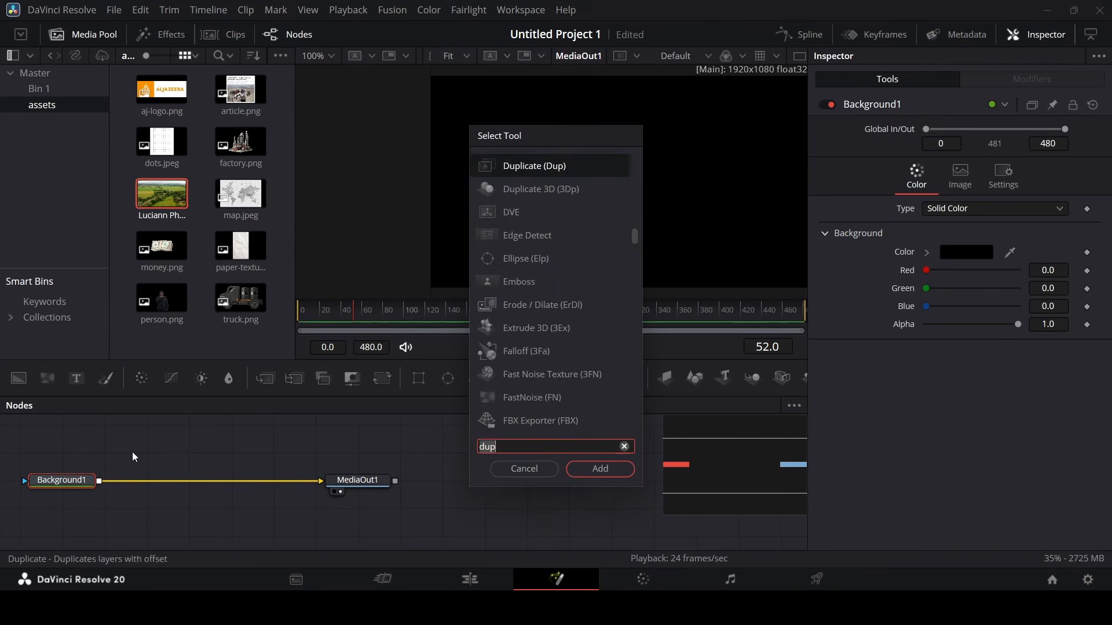
pyautogui.press('BackSpace')
pyautogui.press('BackSpace')
pyautogui.press('BackSpace')
pyautogui.write('grid')
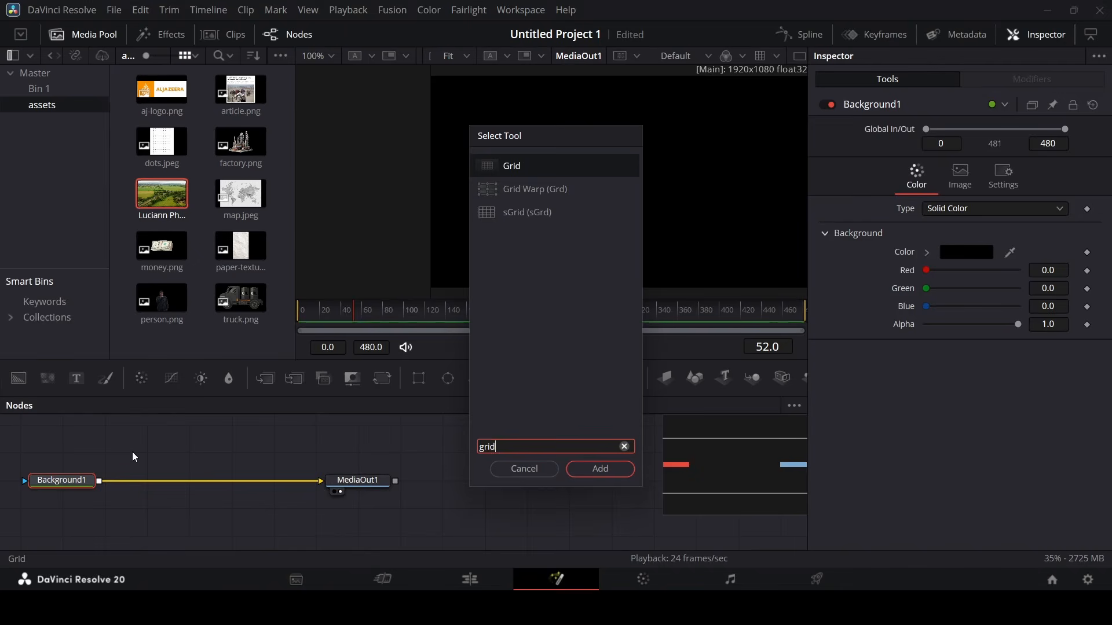
pyautogui.press('Return')
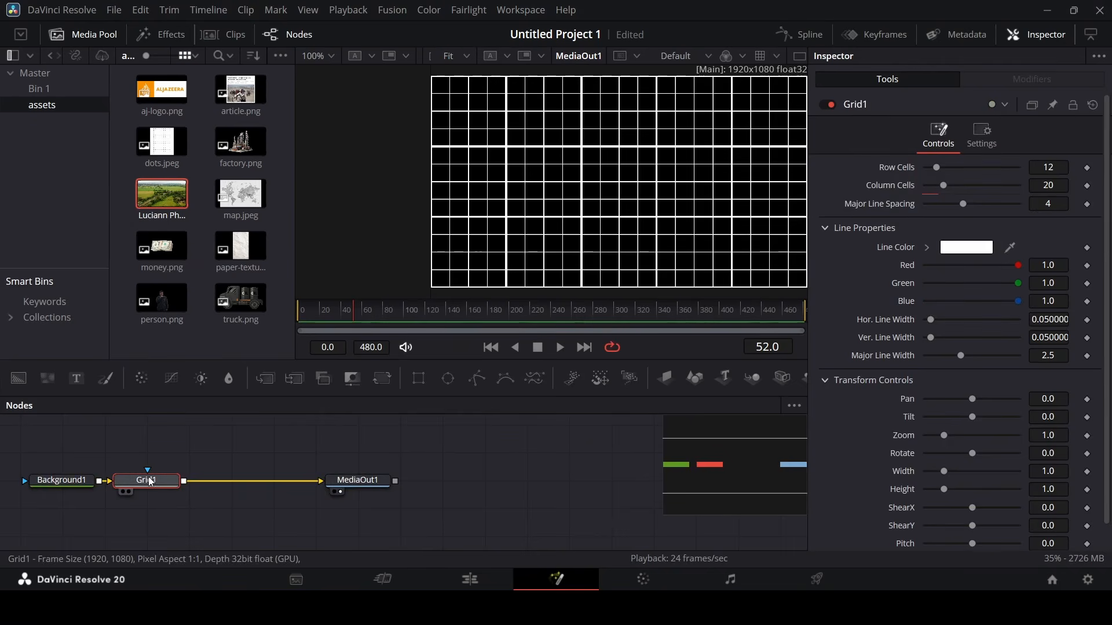
# Make the Background1 node fully transparent by setting its alpha to 0.
pyautogui.moveTo(150, 484)
pyautogui.mouseDown()
pyautogui.moveTo(155, 457)
pyautogui.moveTo(155, 483)
pyautogui.mouseUp()
pyautogui.click(71, 482)
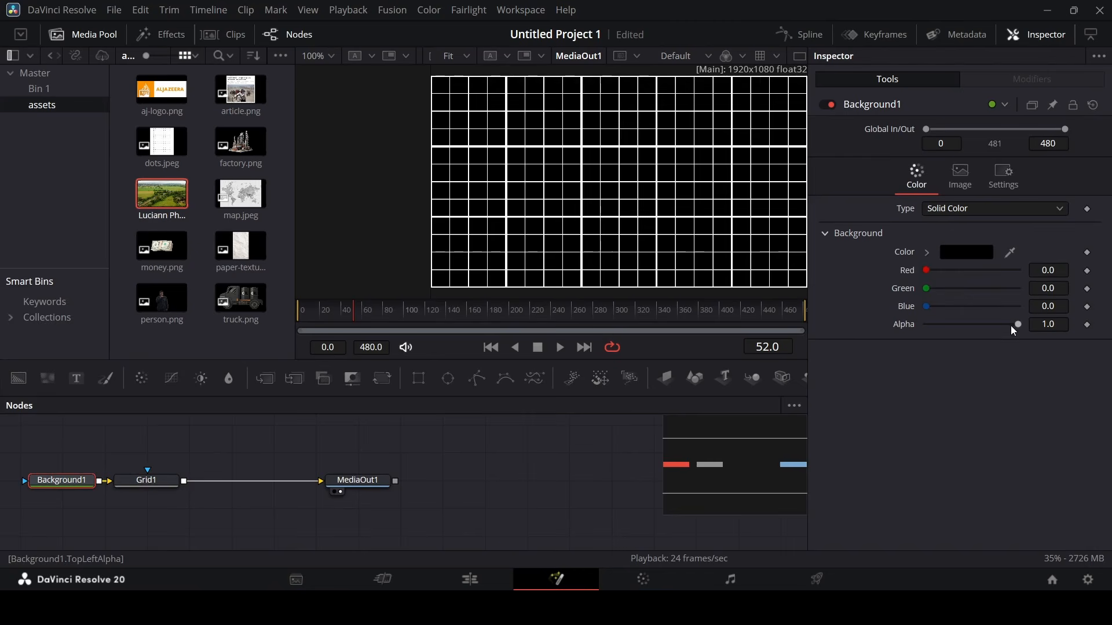
pyautogui.moveTo(1013, 328); pyautogui.dragTo(890, 332)
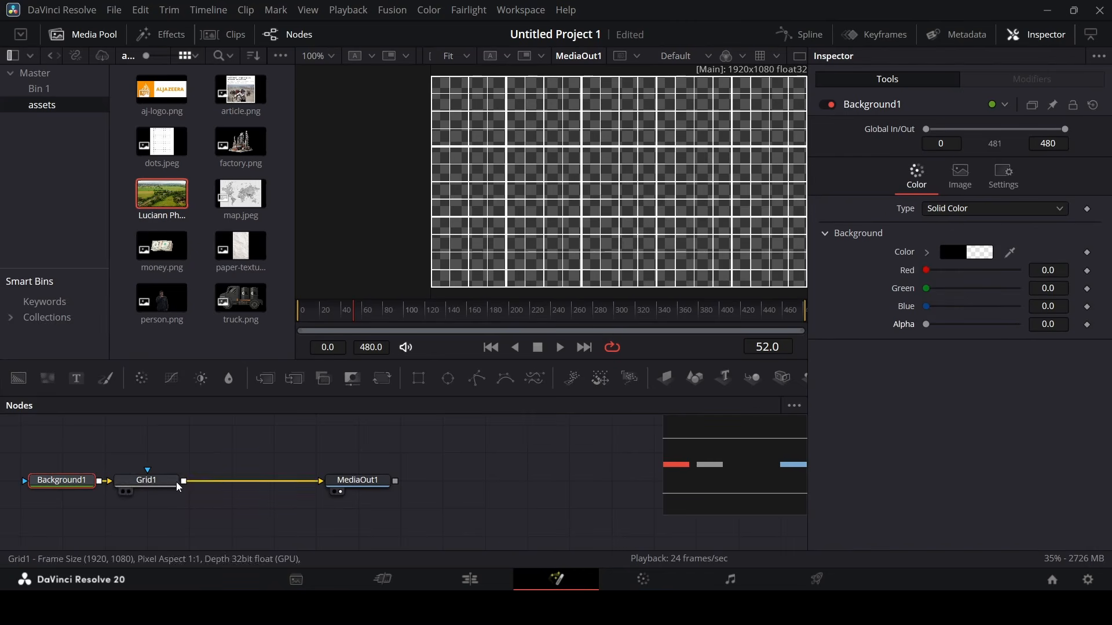
# Set Grid1 to 1 row cell and 10 column cells with a major line spacing of 0.
pyautogui.click(155, 482)
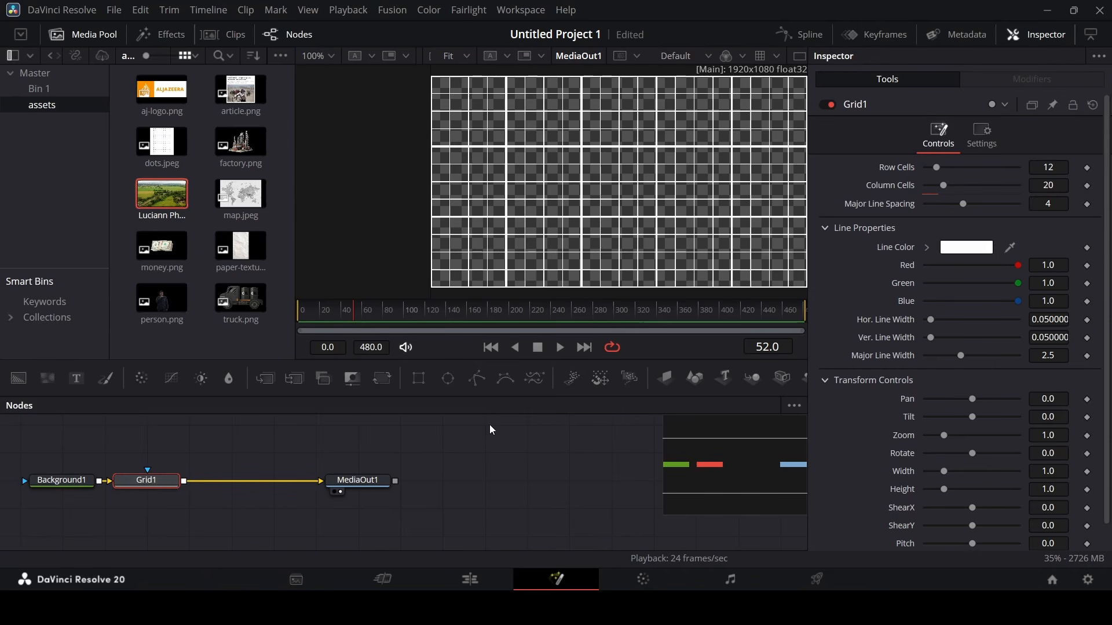
pyautogui.moveTo(937, 168); pyautogui.dragTo(934, 194)
pyautogui.click(1058, 186)
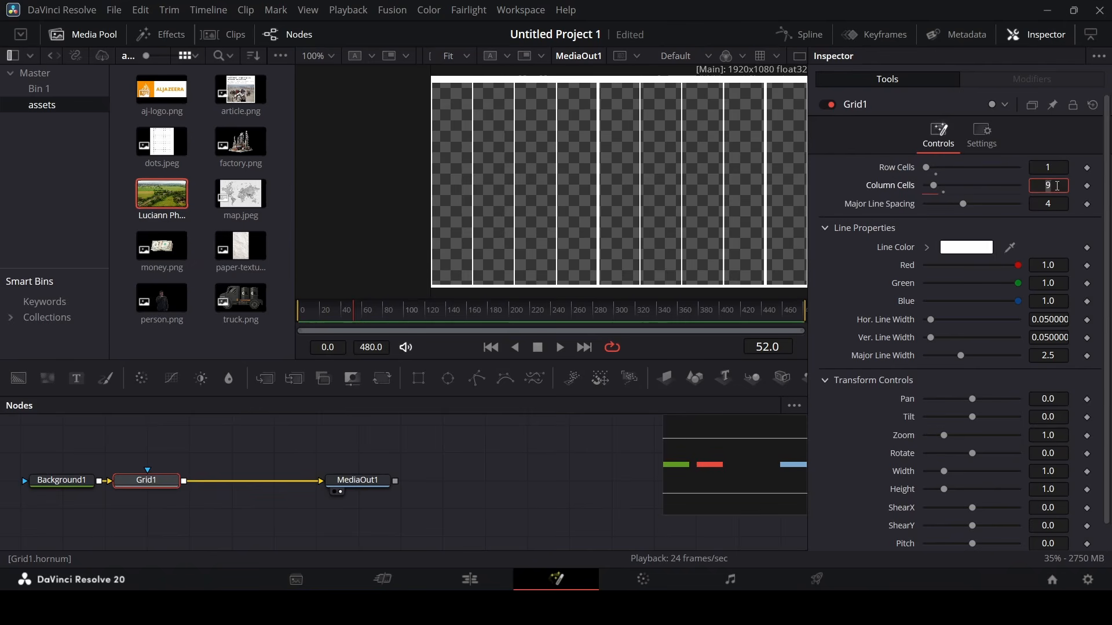
pyautogui.write('10')
pyautogui.press('Tab')
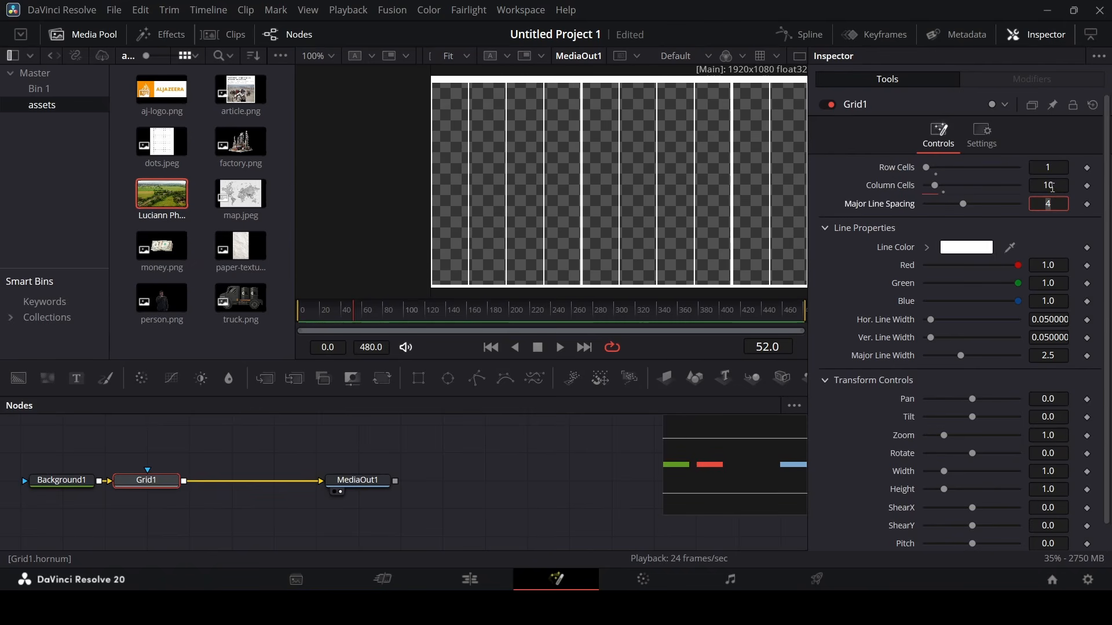
pyautogui.moveTo(967, 207); pyautogui.dragTo(907, 209)
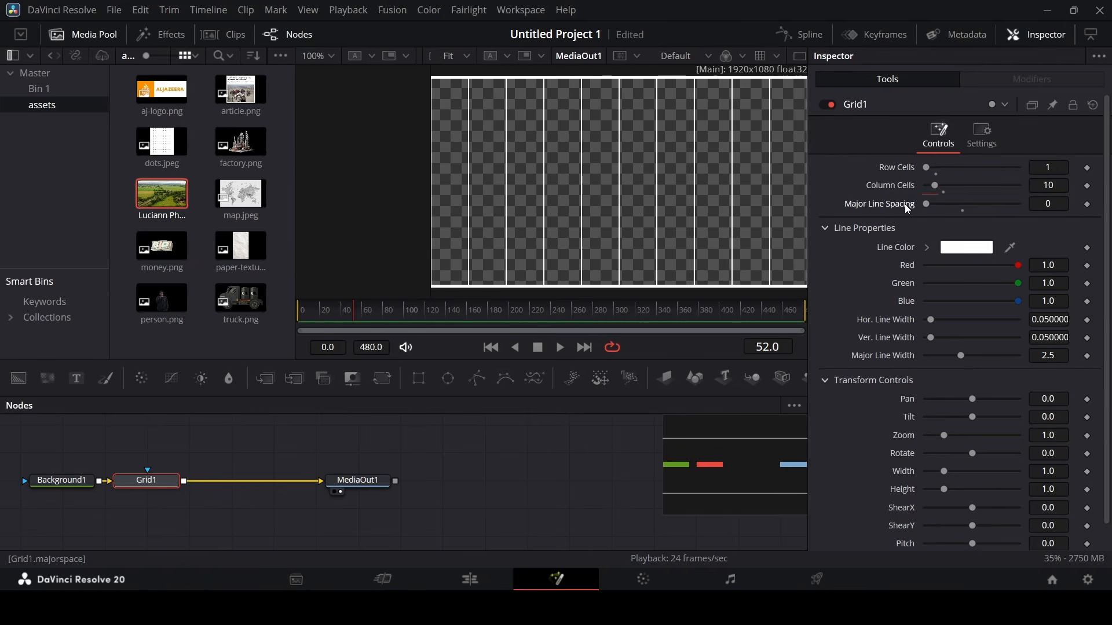
# Darken the grid's line color to a neutral grey with a value of about 0.276.
pyautogui.click(928, 248)
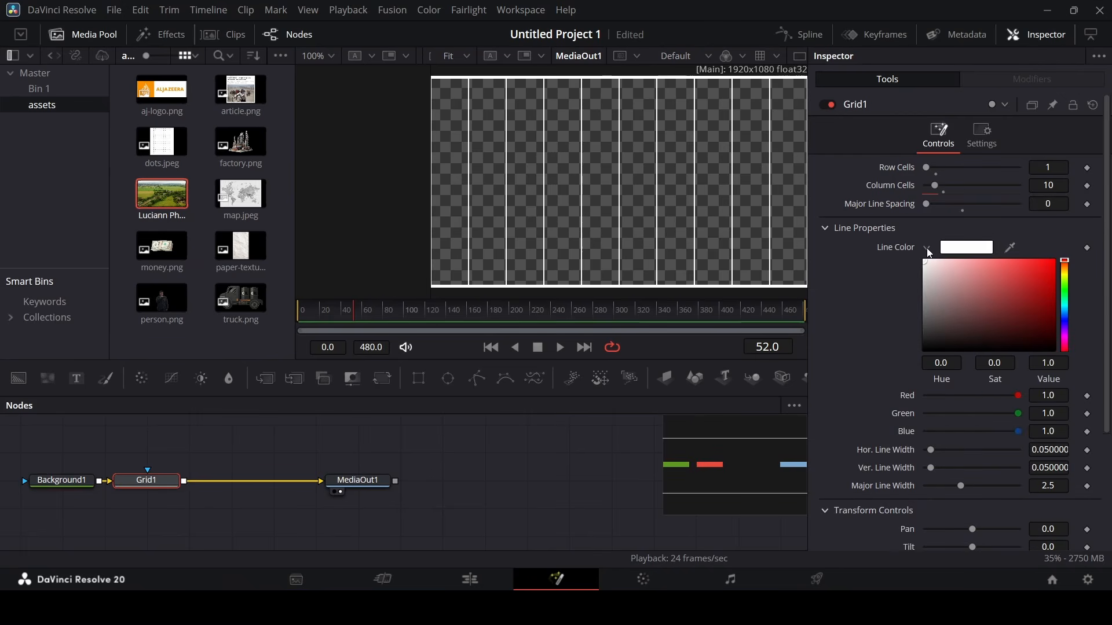
pyautogui.moveTo(926, 277); pyautogui.dragTo(923, 326)
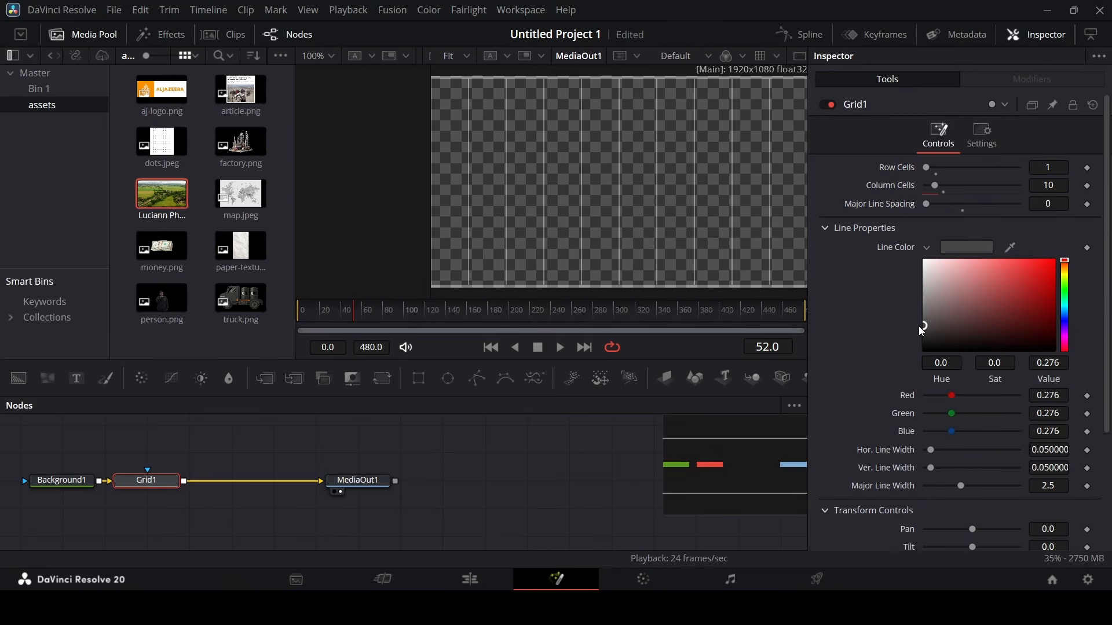
pyautogui.click(927, 248)
# Shrink the grid by setting its zoom to 0.7.
pyautogui.scroll(-1, 931, 287)
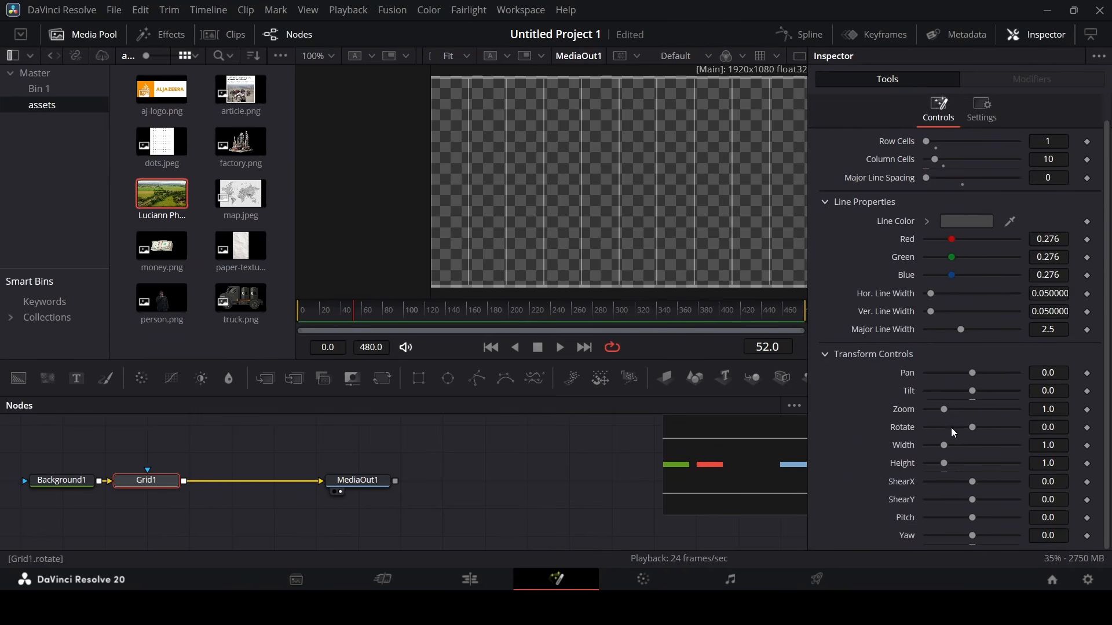
pyautogui.moveTo(945, 414); pyautogui.dragTo(940, 419)
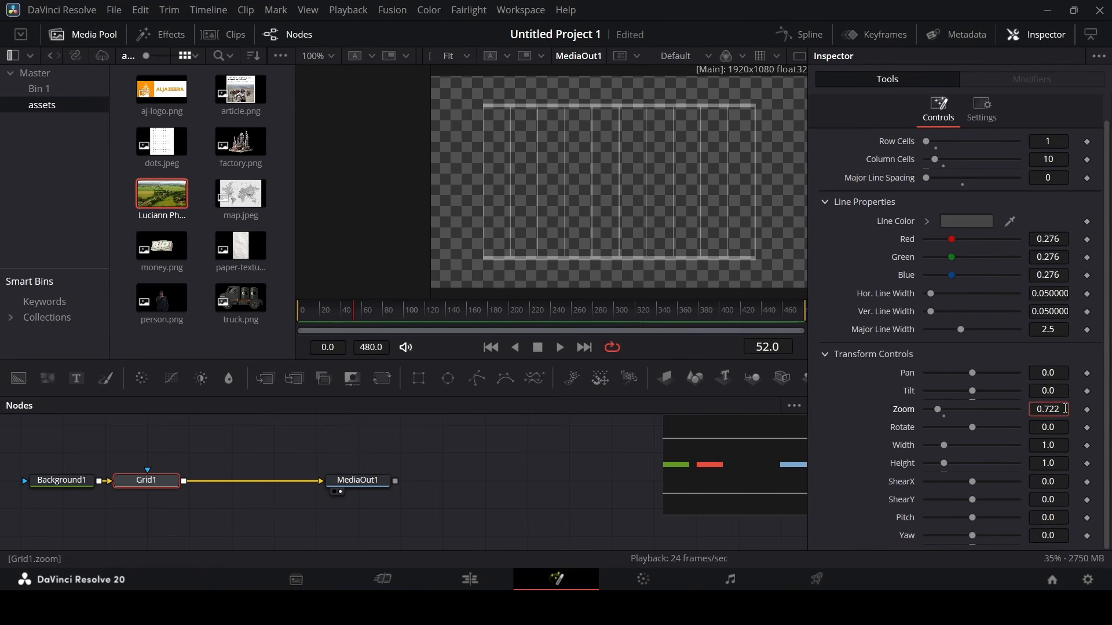
pyautogui.press('BackSpace')
pyautogui.press('BackSpace')
pyautogui.press('Tab')
pyautogui.click(581, 468)
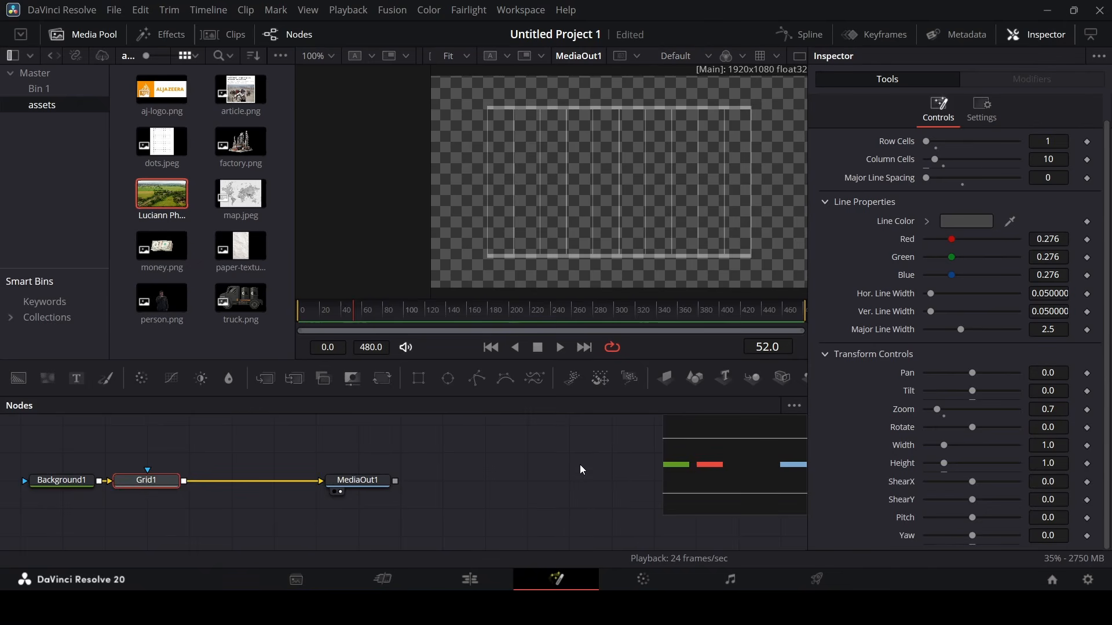
# Mask Grid1 with a Rectangle about 0.748 wide and high, lowered to about Y 0.449 to hide the grid's top line.
pyautogui.moveTo(418, 378); pyautogui.dragTo(146, 479)
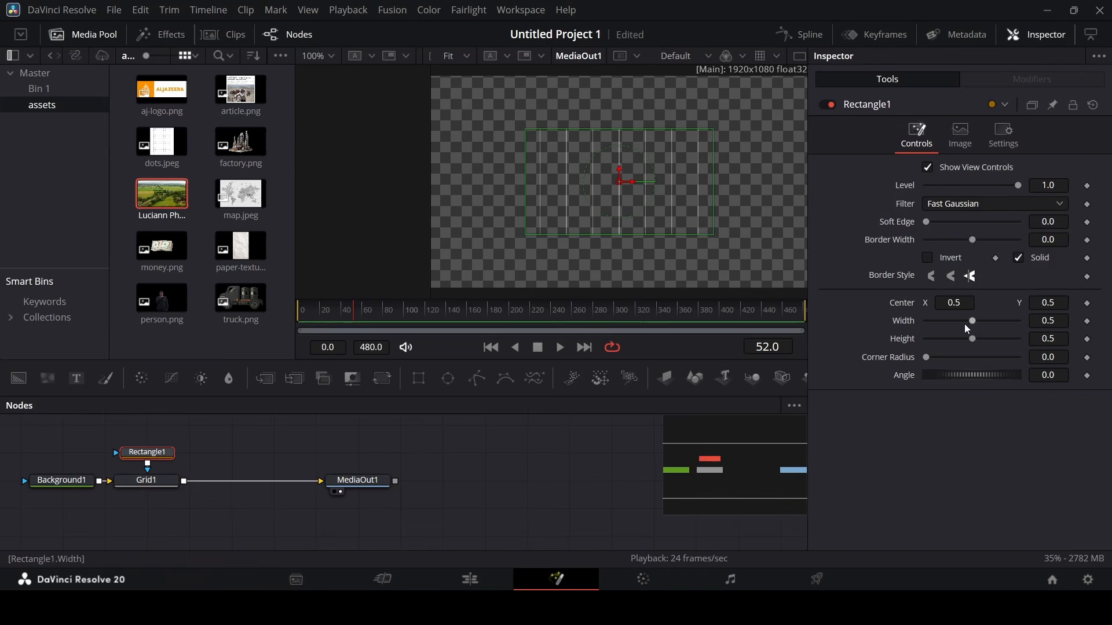
pyautogui.moveTo(974, 328); pyautogui.dragTo(995, 340)
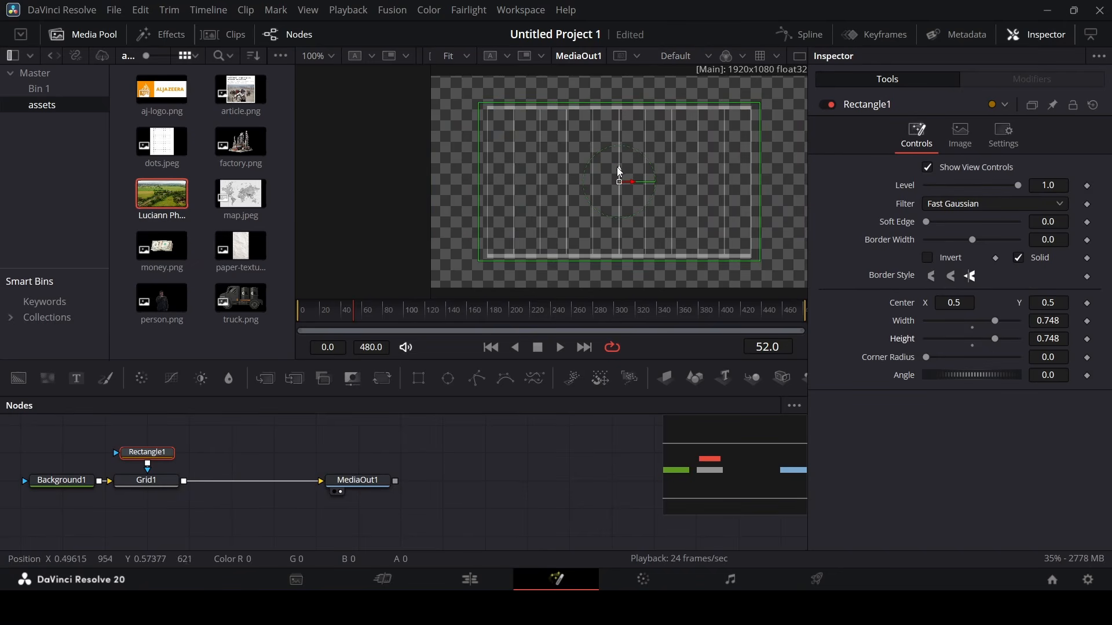
pyautogui.moveTo(619, 176); pyautogui.dragTo(621, 185)
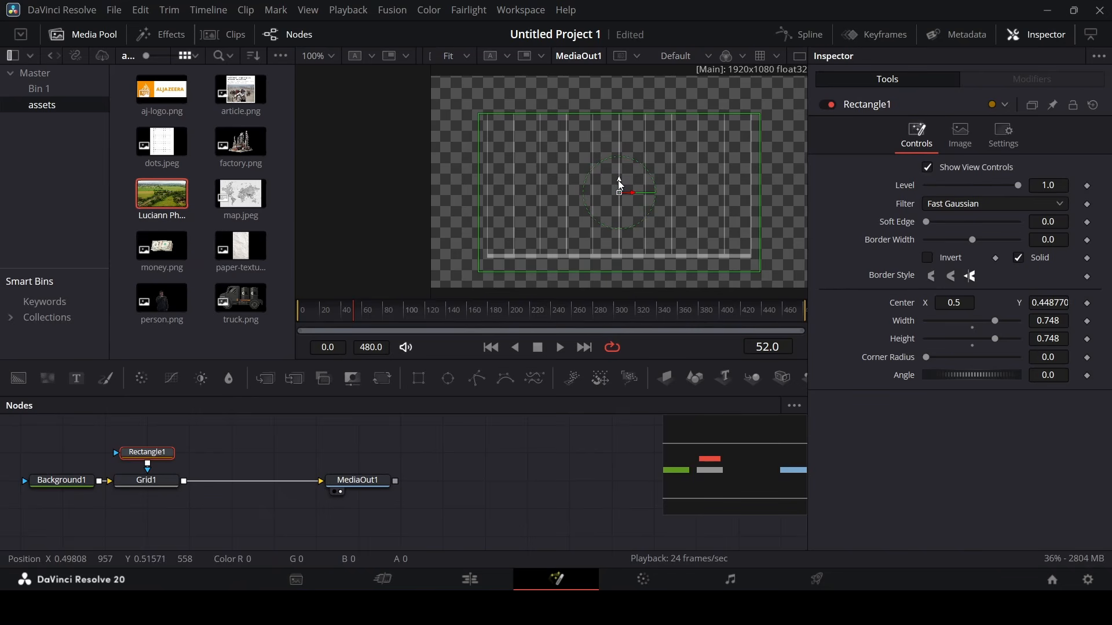
# Thin the grid's baseline by setting the horizontal line width to 0.01.
pyautogui.click(138, 484)
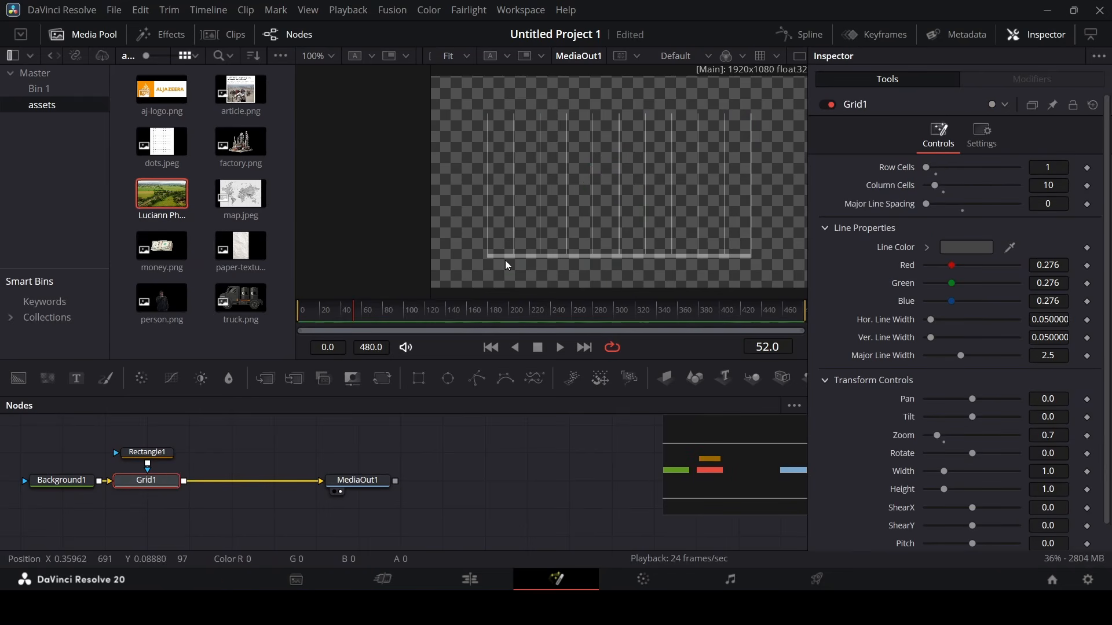
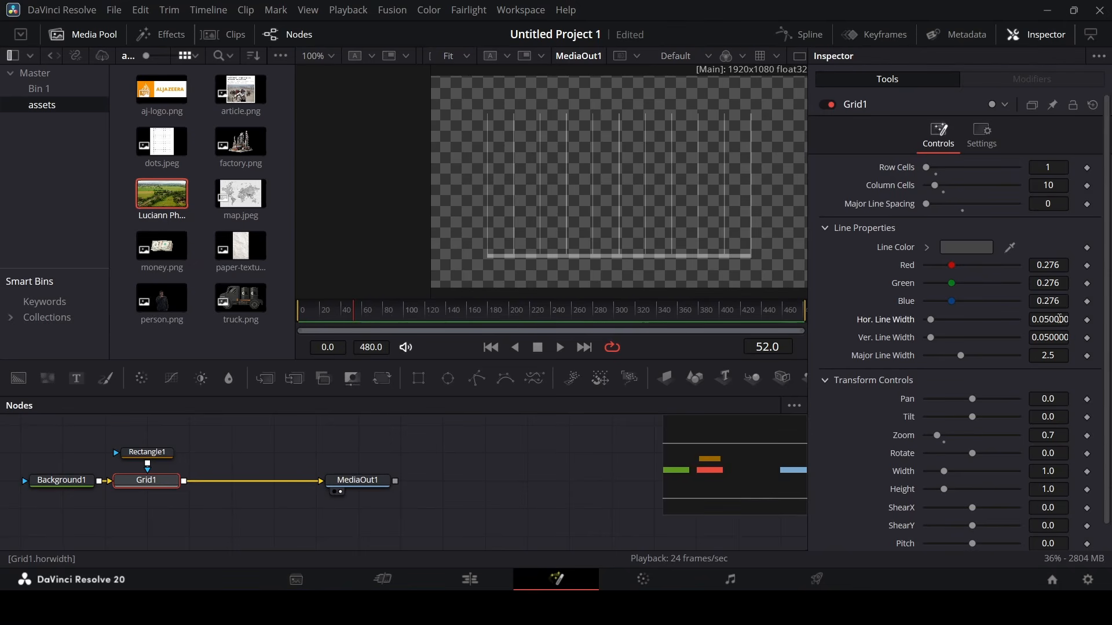
pyautogui.moveTo(1059, 319); pyautogui.dragTo(1036, 319)
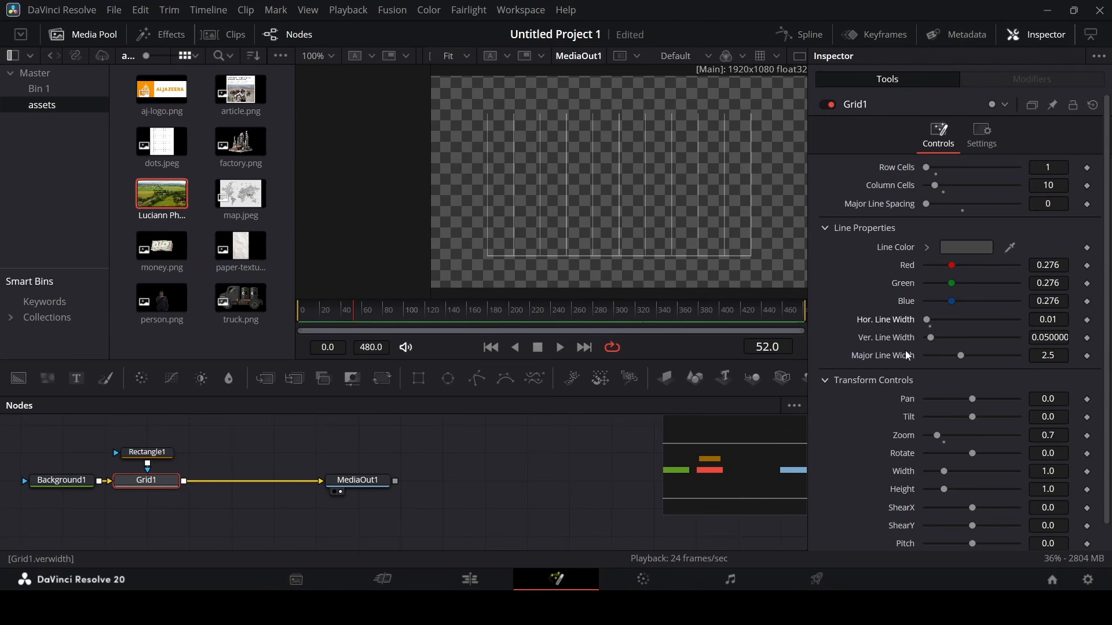
pyautogui.click(579, 444)
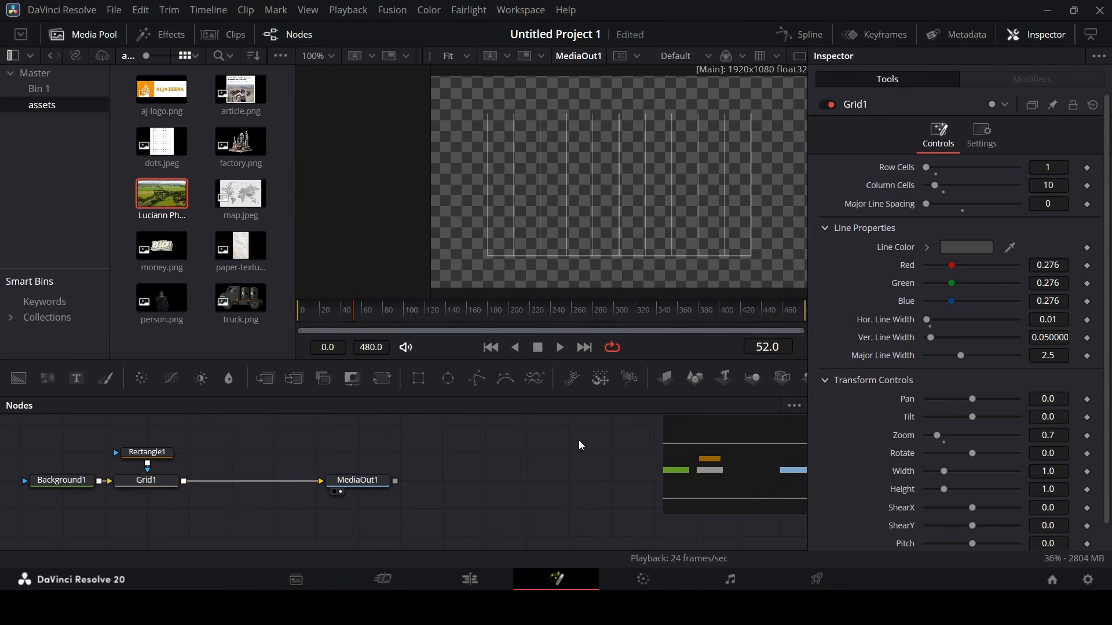
# Turn the grid lines white to inspect their thickness, and restore the grey line color of about 0.276.
pyautogui.click(927, 248)
pyautogui.click(926, 262)
pyautogui.scroll(5, 491, 255)
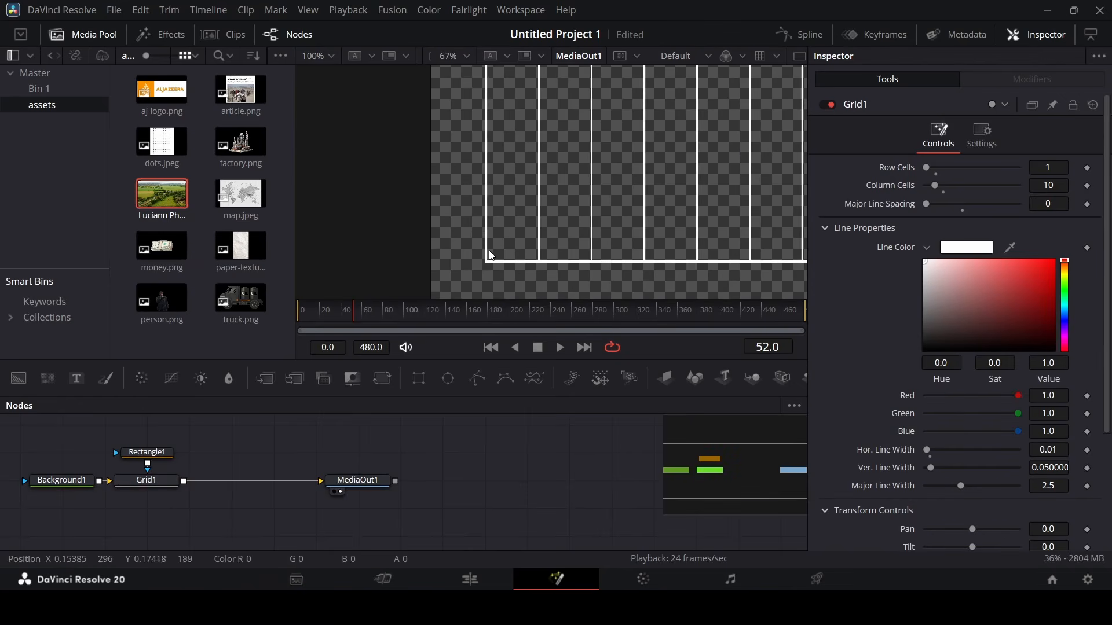
pyautogui.scroll(-6, 491, 255)
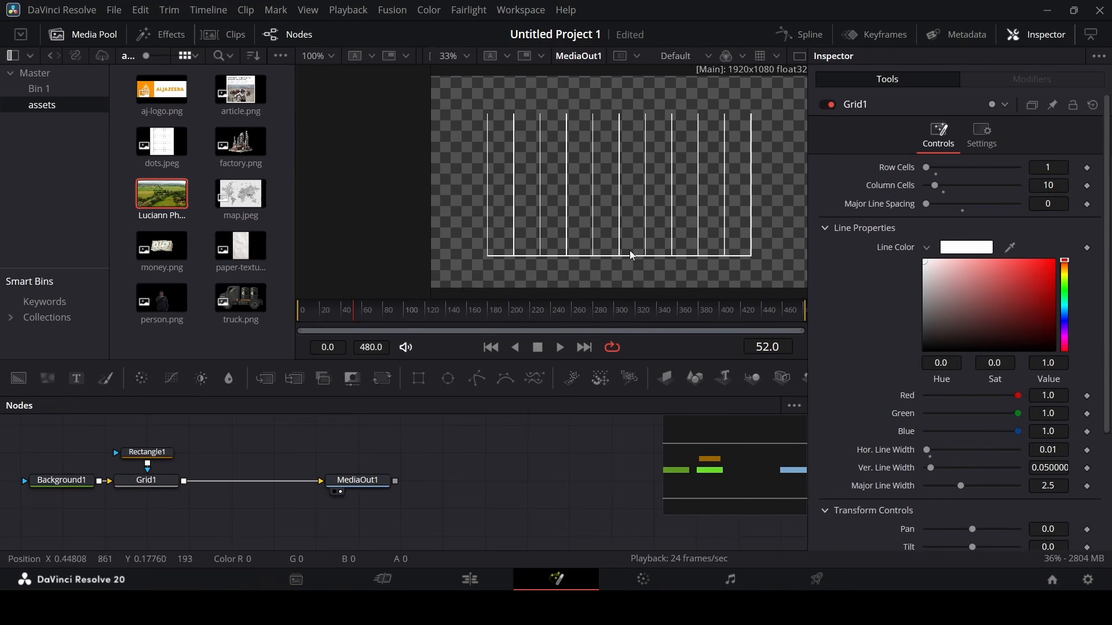
pyautogui.click(925, 326)
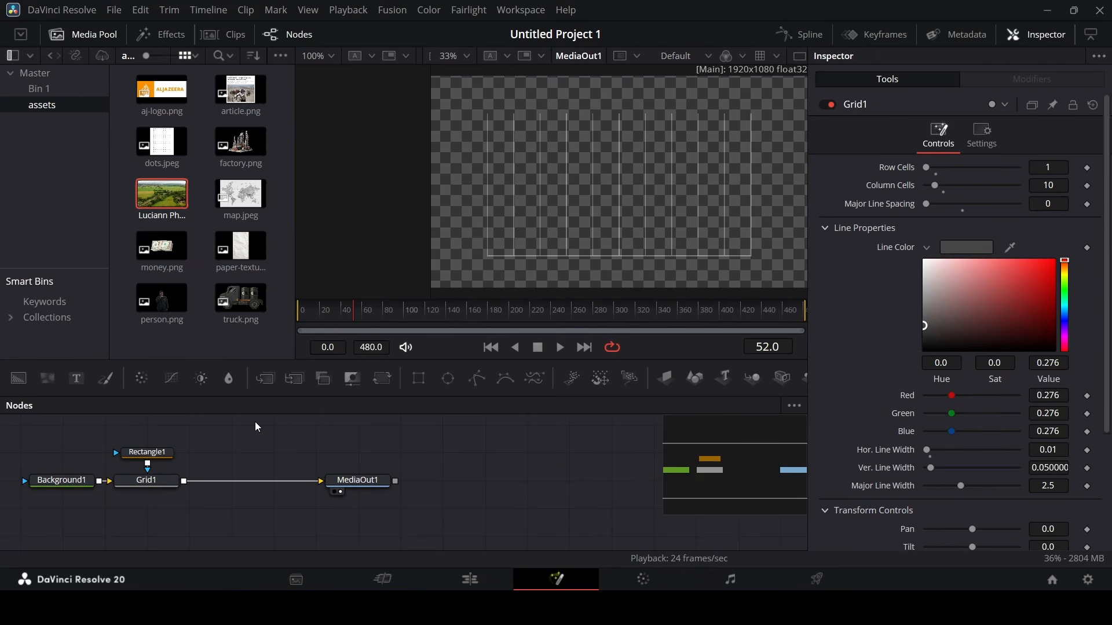
# Merge a Text node over the grid and enter the axis labels 200, 150, 100, 50 and 0 on separate lines.
pyautogui.moveTo(78, 379); pyautogui.dragTo(183, 484)
pyautogui.click(231, 453)
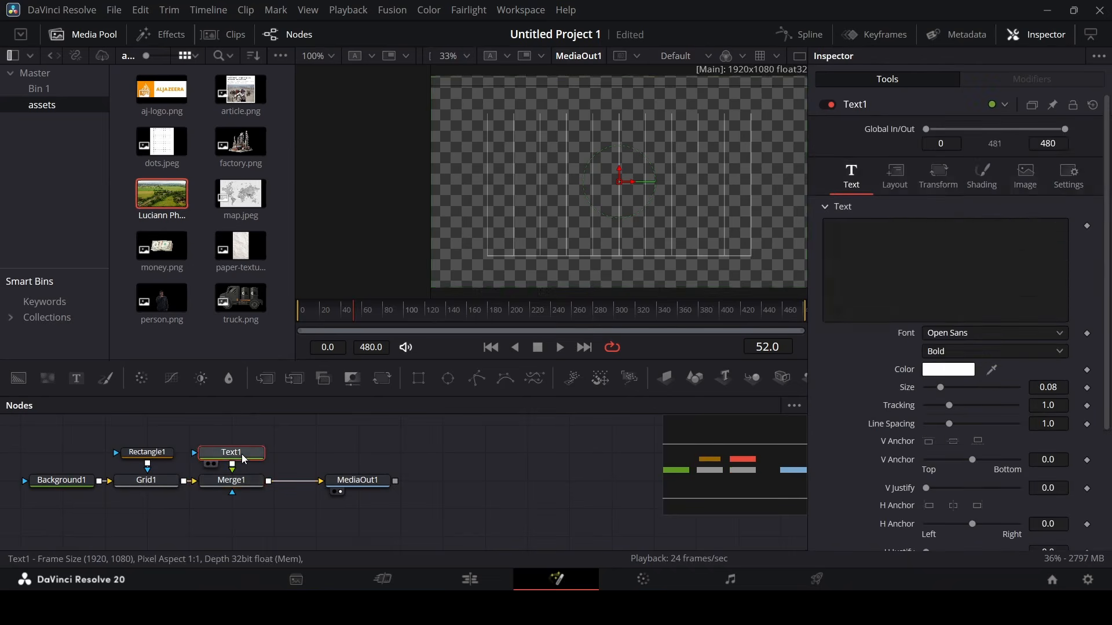
pyautogui.click(911, 290)
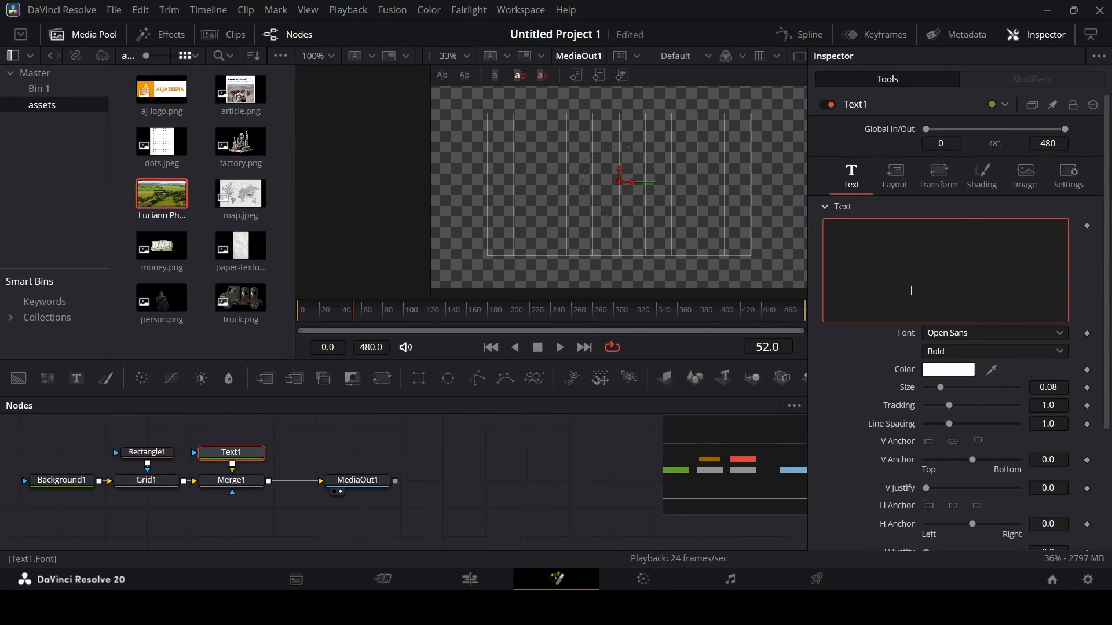
pyautogui.write('200')
pyautogui.press('Return')
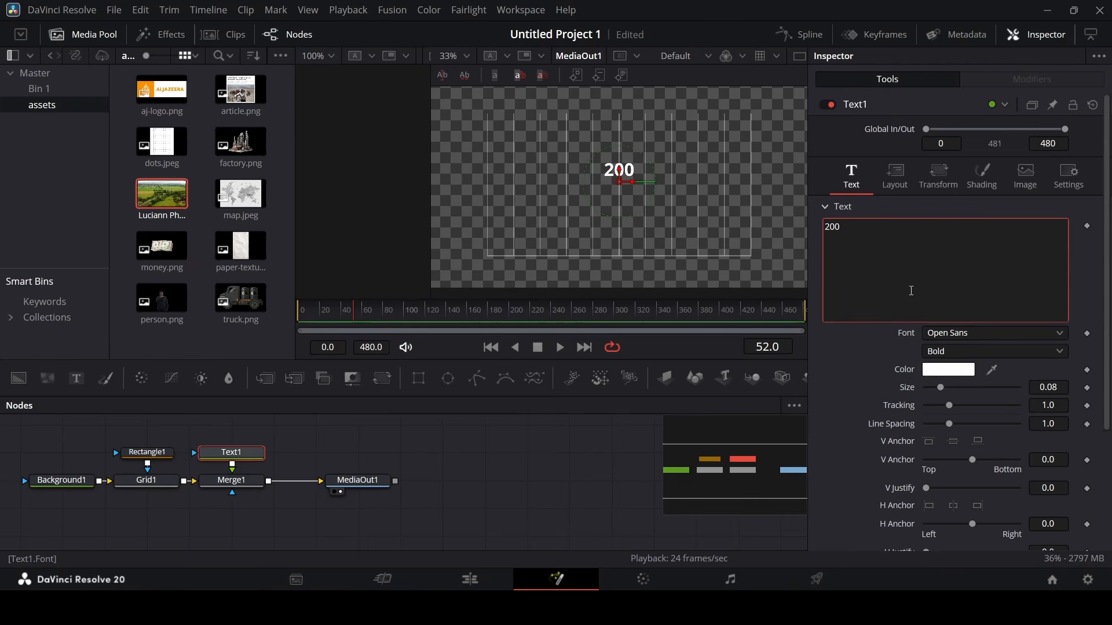
pyautogui.write('150')
pyautogui.press('Return')
pyautogui.press('Return')
pyautogui.write('100')
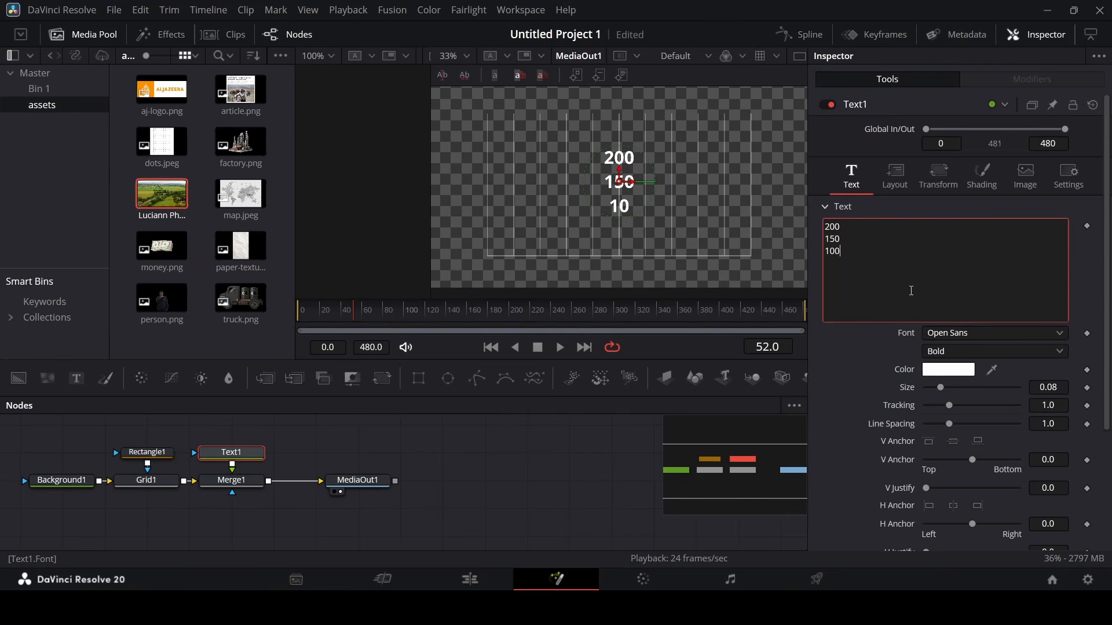
pyautogui.press('Return')
pyautogui.write('50 ')
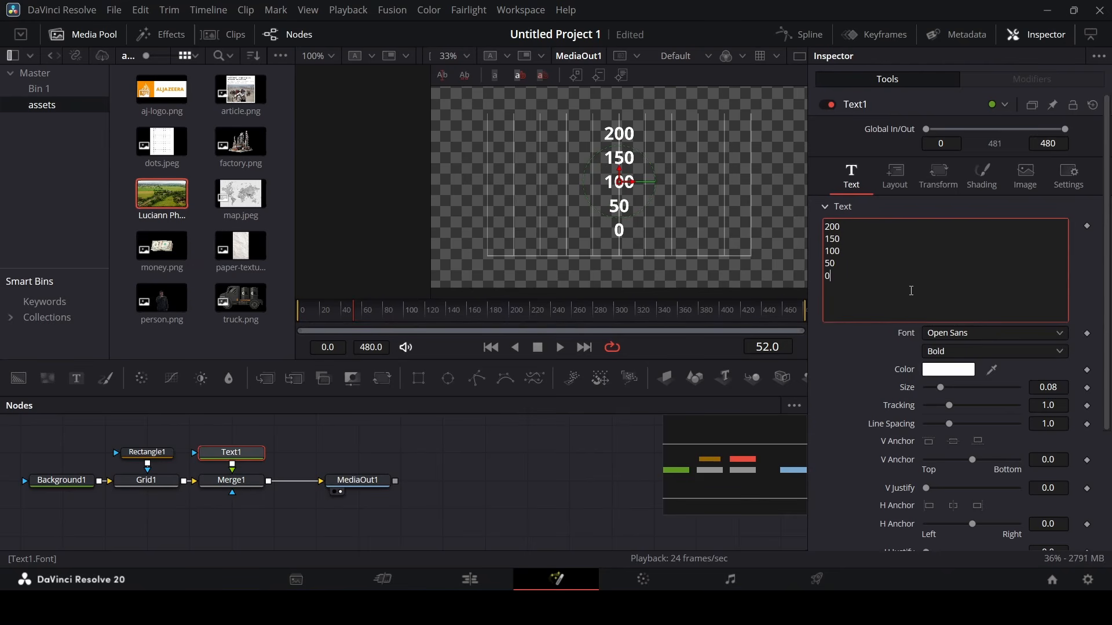
pyautogui.write('0')
# Anchor the axis labels horizontally to the left and move them beside the grid's left edge.
pyautogui.click(930, 510)
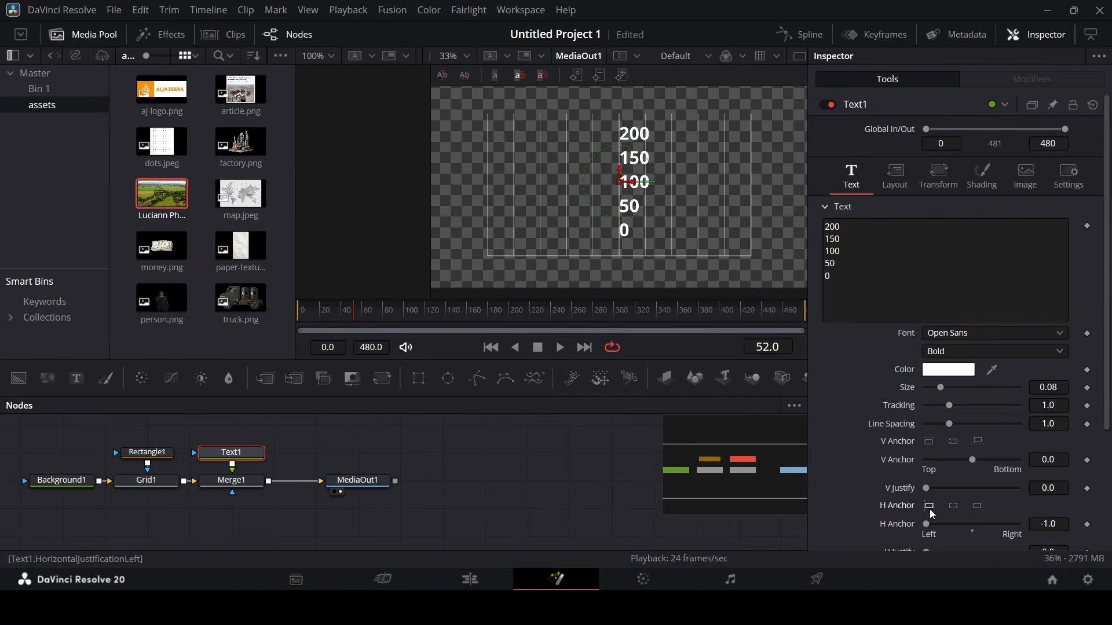
pyautogui.moveTo(630, 185); pyautogui.dragTo(463, 186)
# Set the axis labels' font to Montserrat in the Regular style.
pyautogui.click(1015, 343)
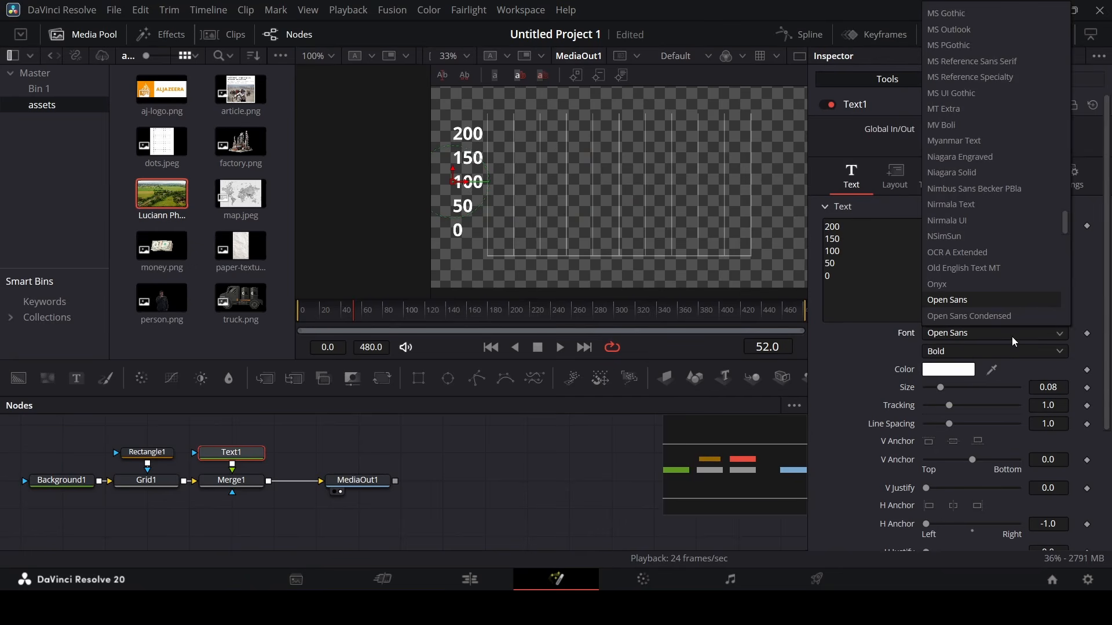
pyautogui.scroll(19, 1014, 343)
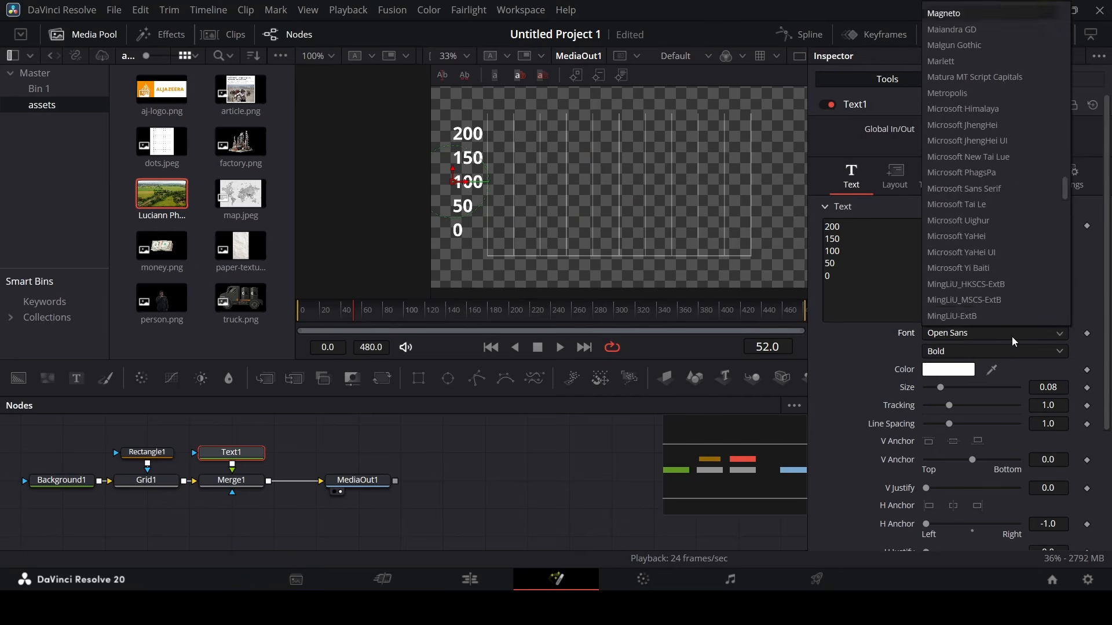
pyautogui.click(1015, 343)
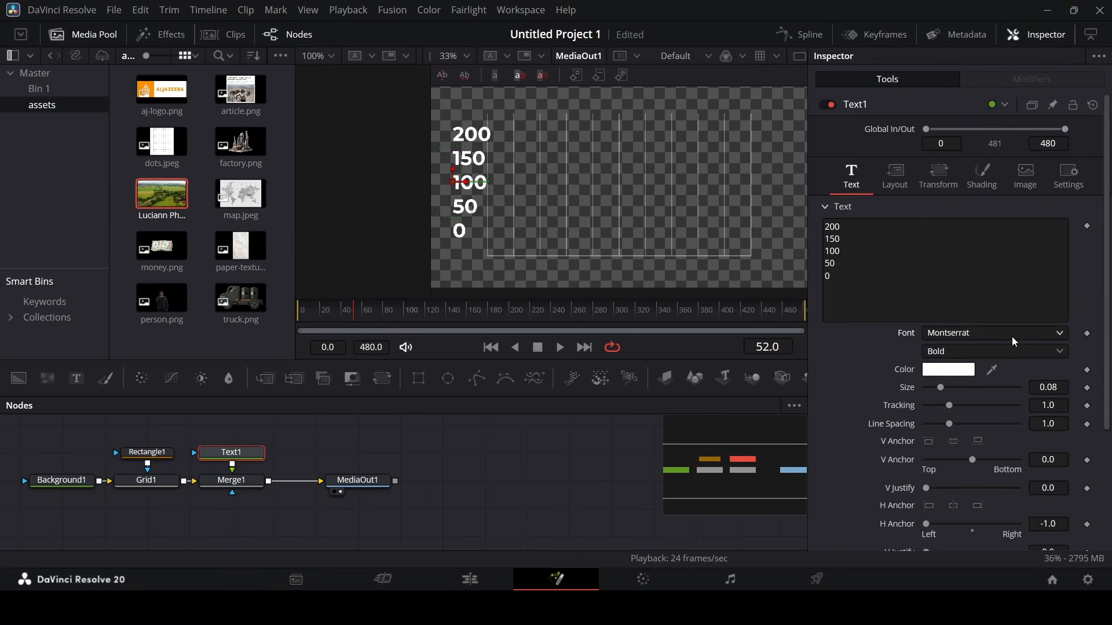
pyautogui.click(1014, 350)
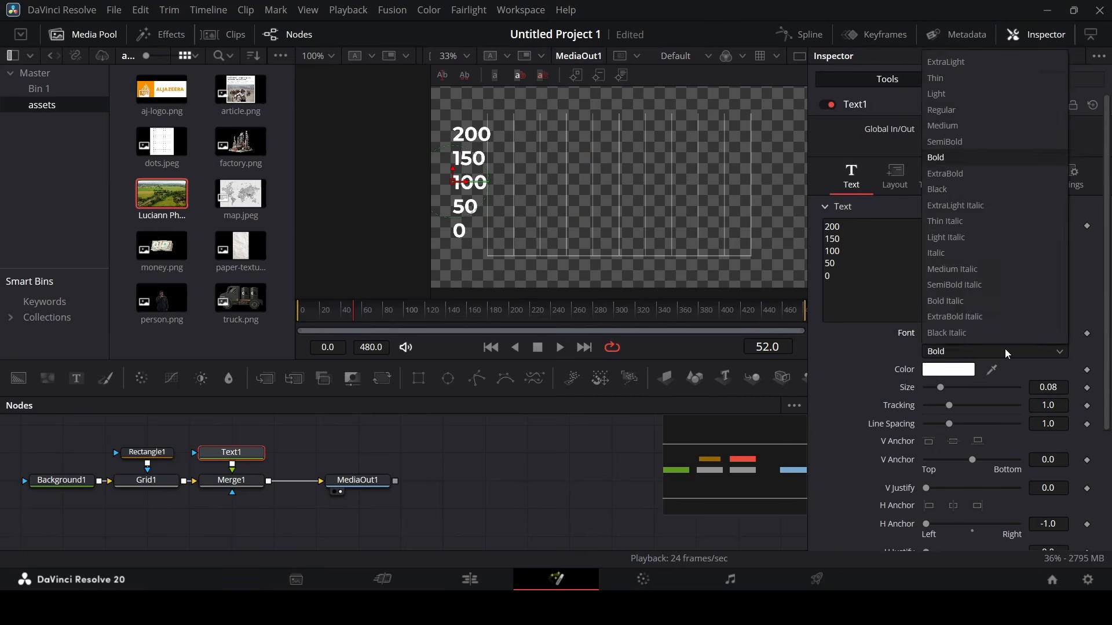
pyautogui.click(961, 109)
# Try smaller text sizes for the axis labels, ending at 0.04.
pyautogui.click(1064, 388)
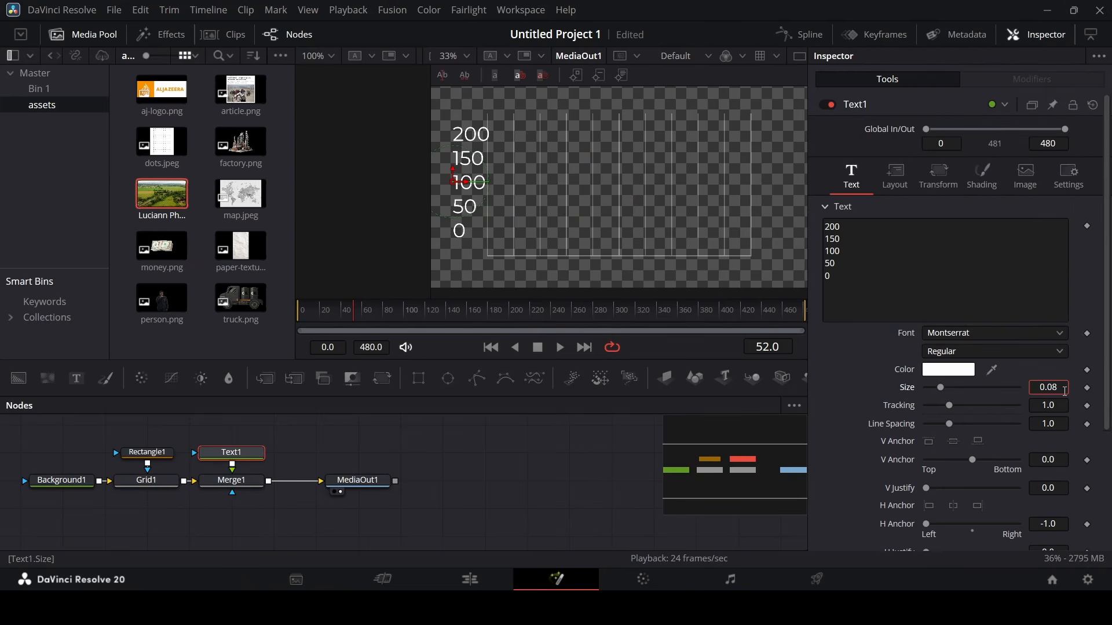
pyautogui.press('BackSpace')
pyautogui.write('5')
pyautogui.press('Tab')
pyautogui.click(1064, 389)
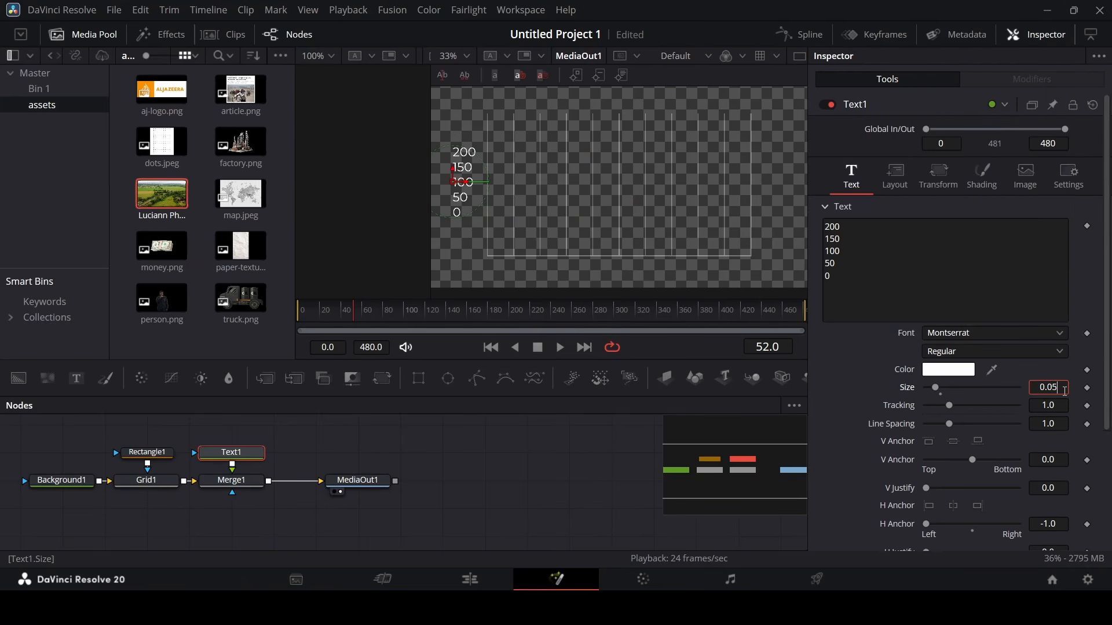
pyautogui.press('Tab')
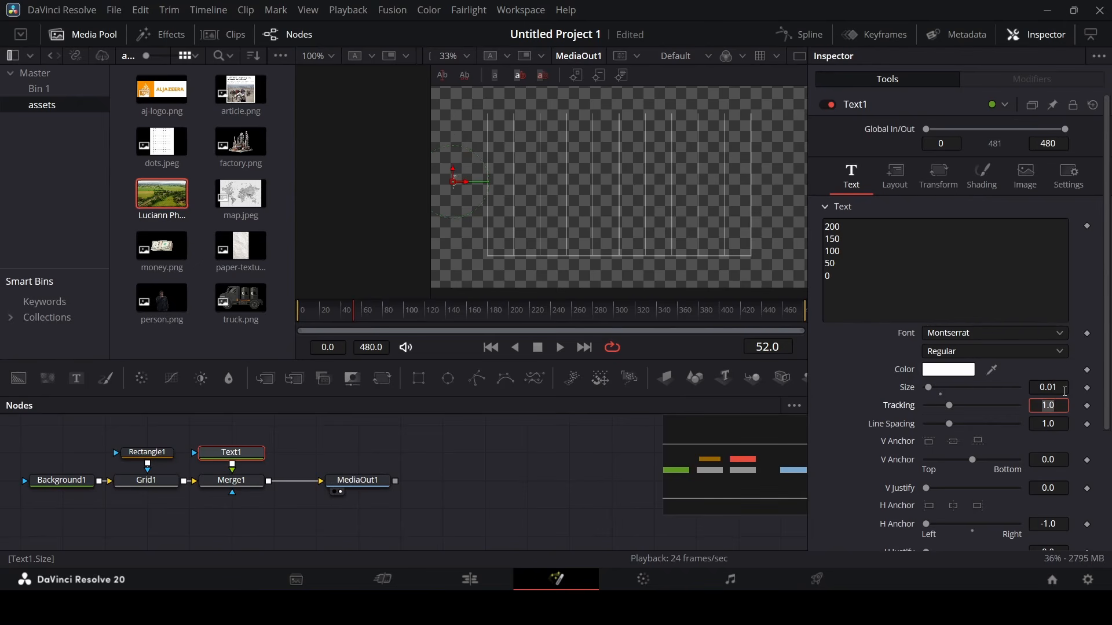
pyautogui.click(1064, 390)
pyautogui.press('Tab')
pyautogui.click(1065, 392)
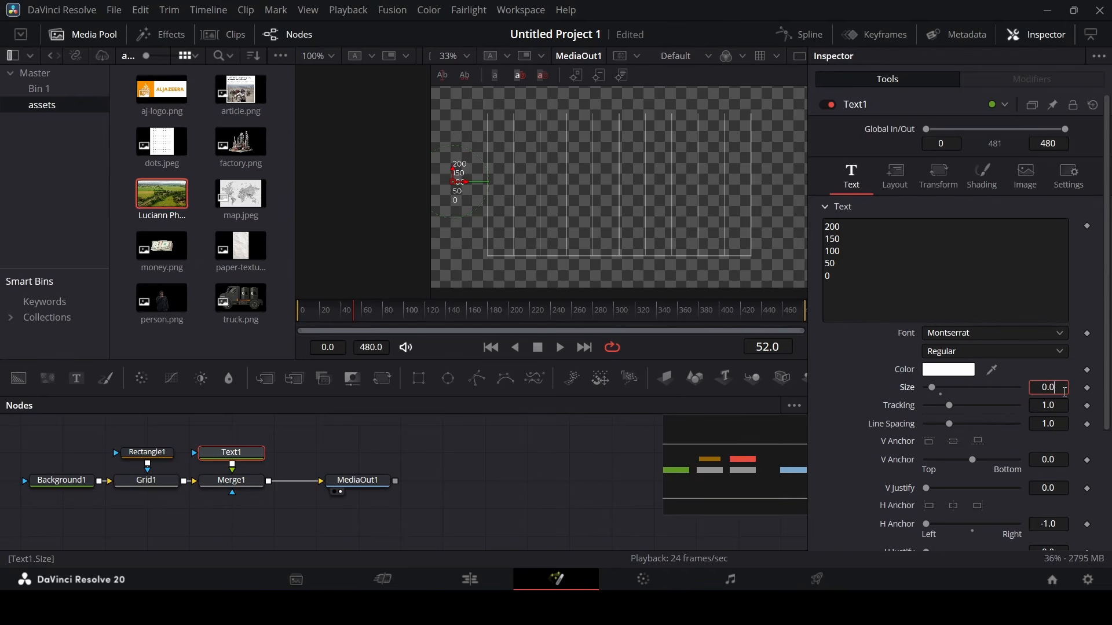
pyautogui.write('4')
pyautogui.press('Tab')
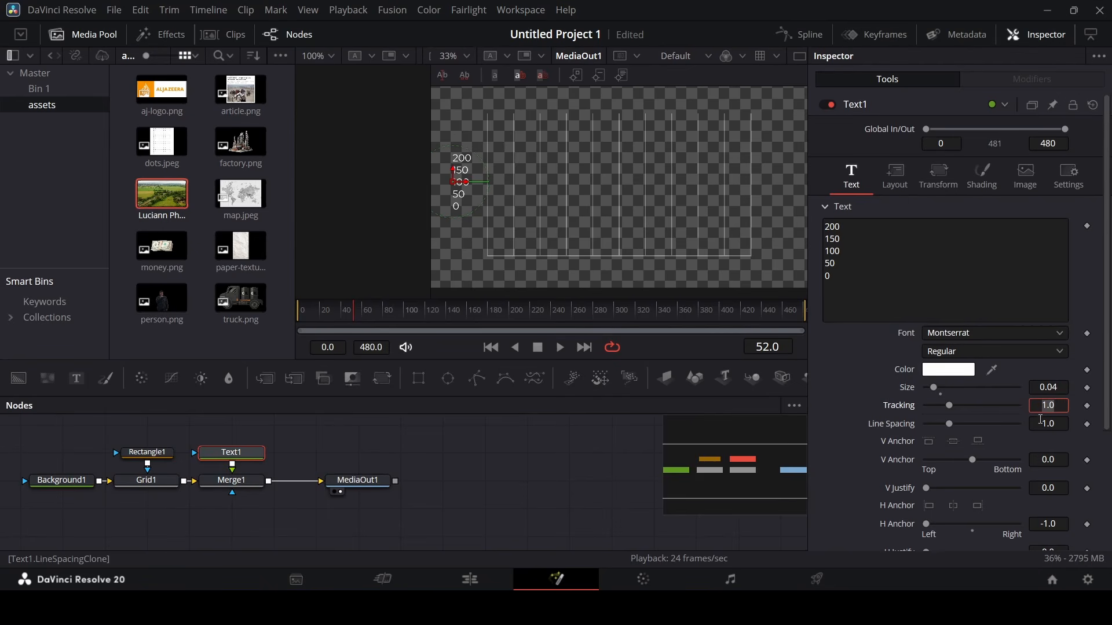
# Set the axis labels to size 0.03 with about 3.874 line spacing, and align them beside the grid's left edge.
pyautogui.moveTo(950, 428); pyautogui.dragTo(991, 427)
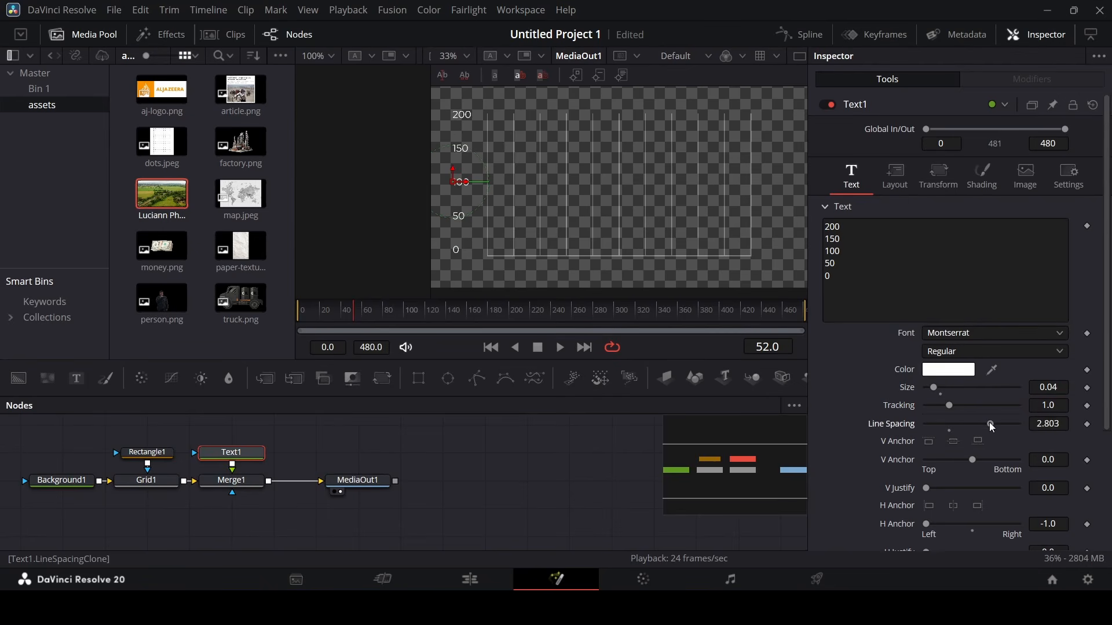
pyautogui.moveTo(469, 189); pyautogui.dragTo(480, 188)
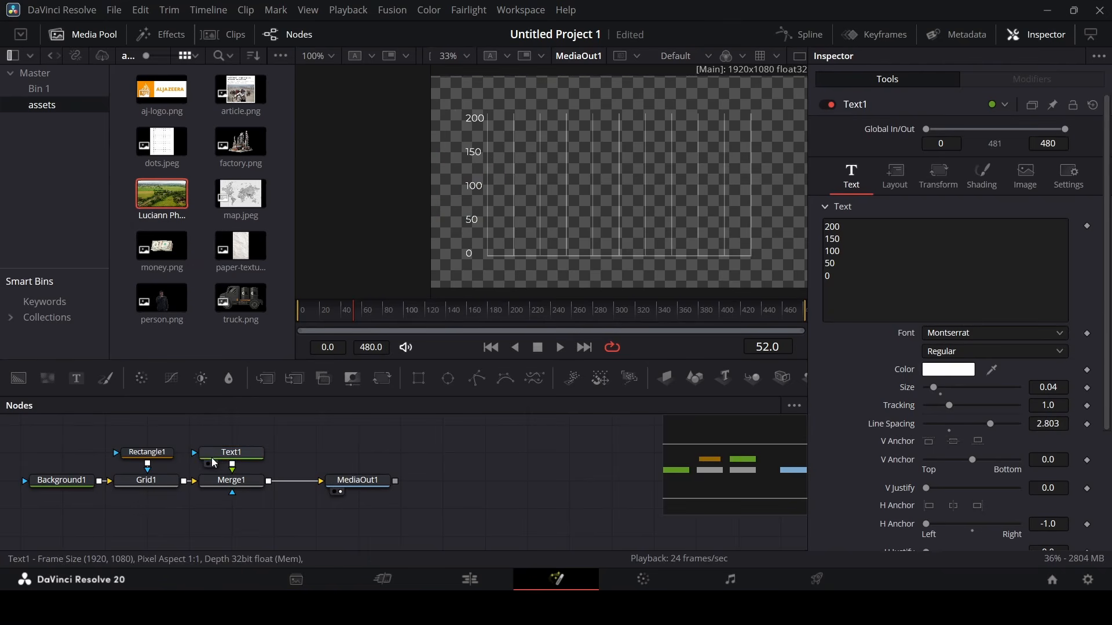
pyautogui.click(1060, 387)
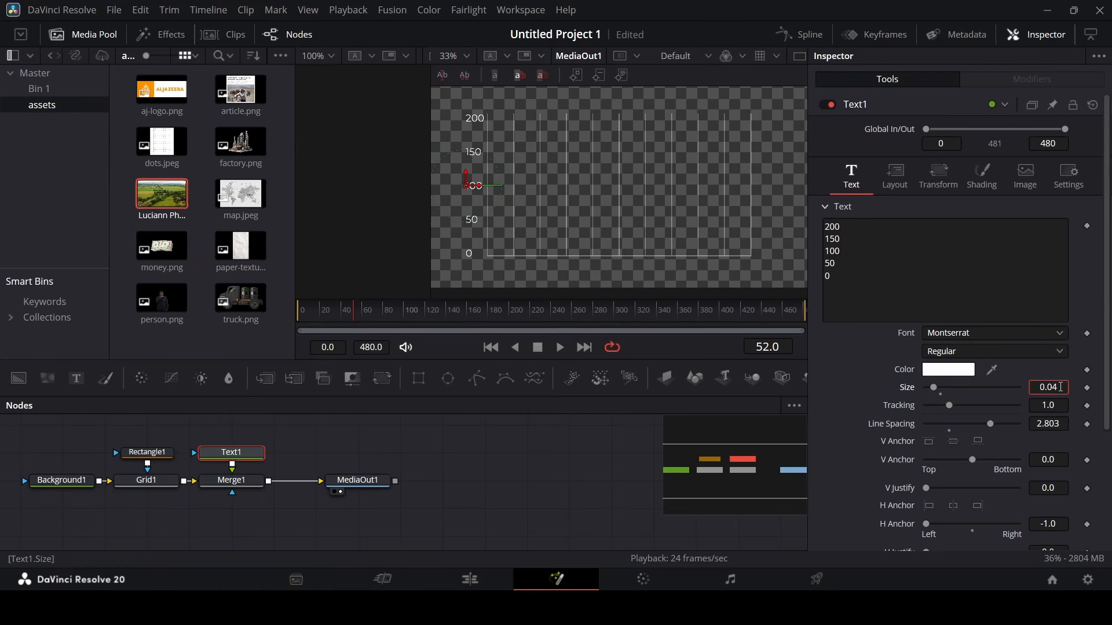
pyautogui.press('Tab')
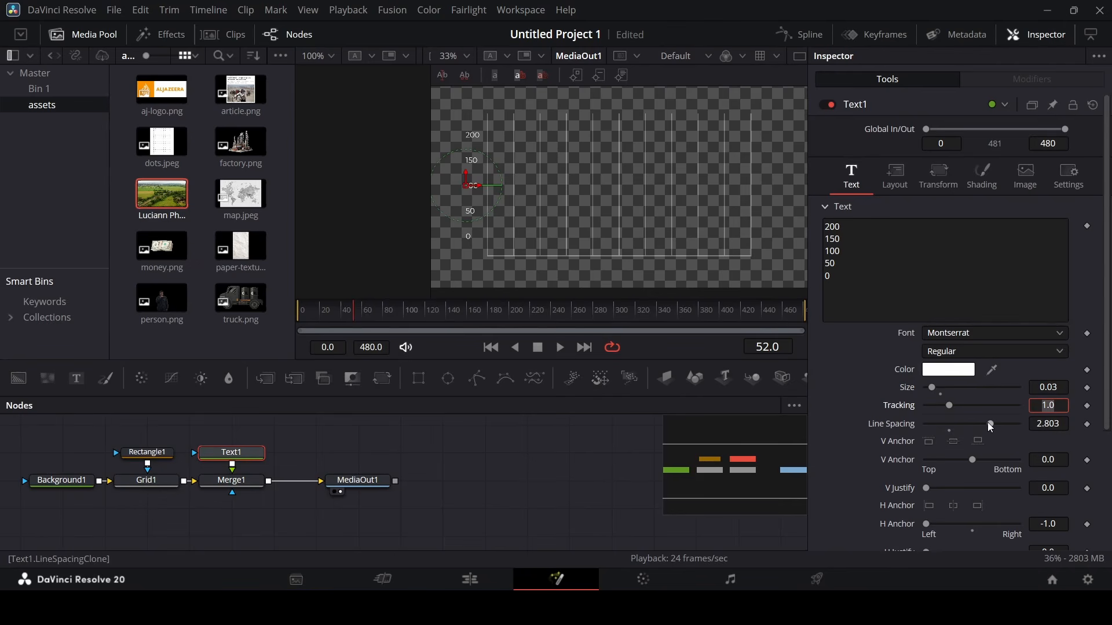
pyautogui.moveTo(990, 427); pyautogui.dragTo(1014, 427)
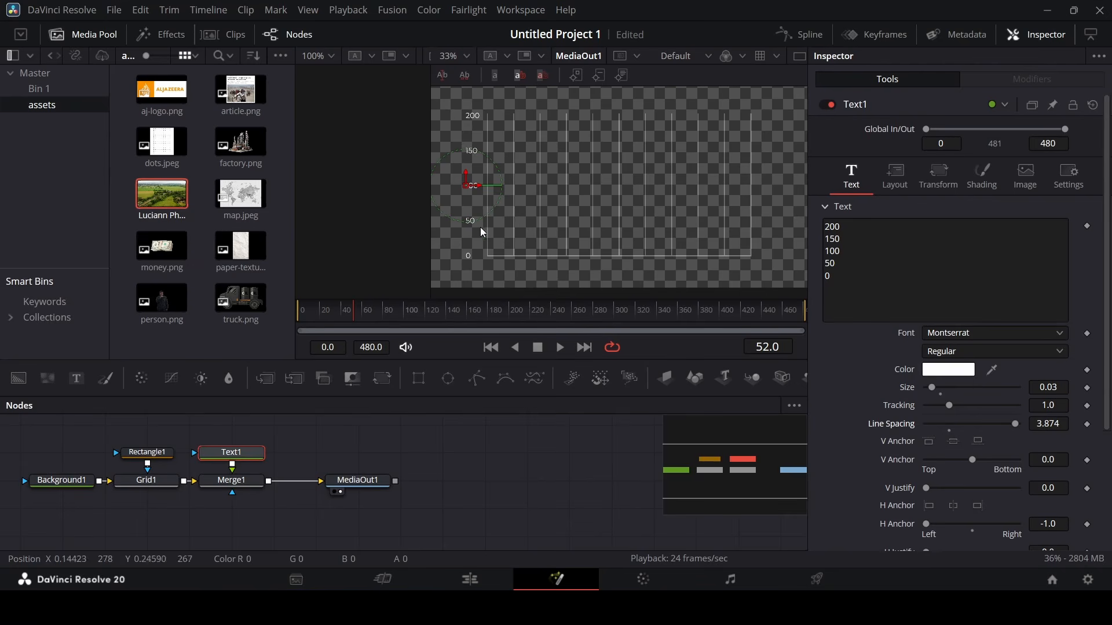
pyautogui.moveTo(474, 185); pyautogui.dragTo(478, 185)
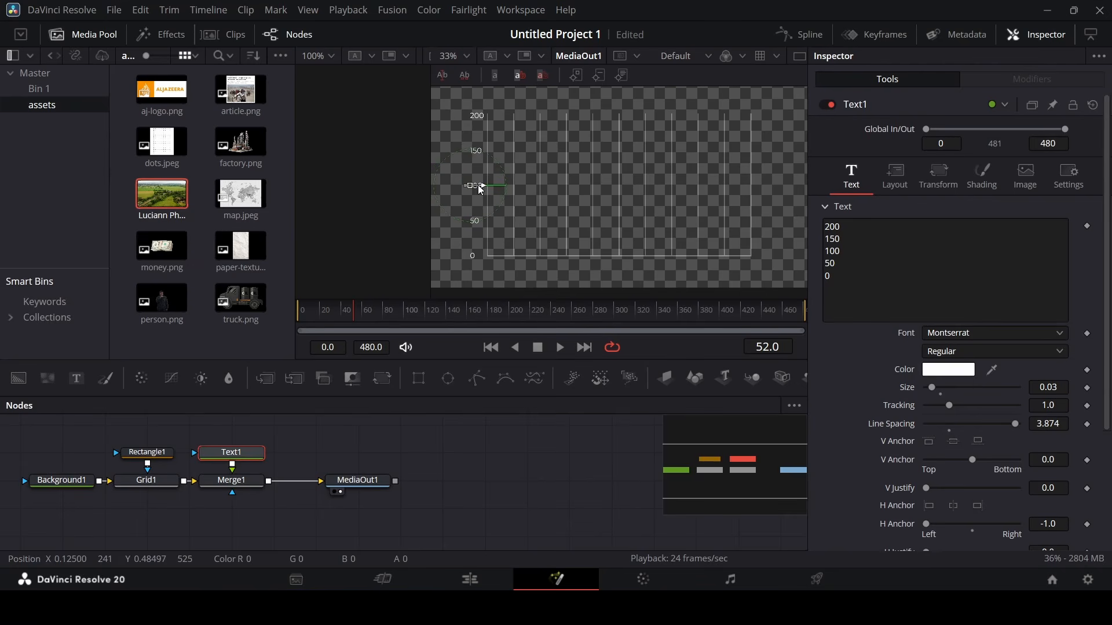
pyautogui.click(482, 434)
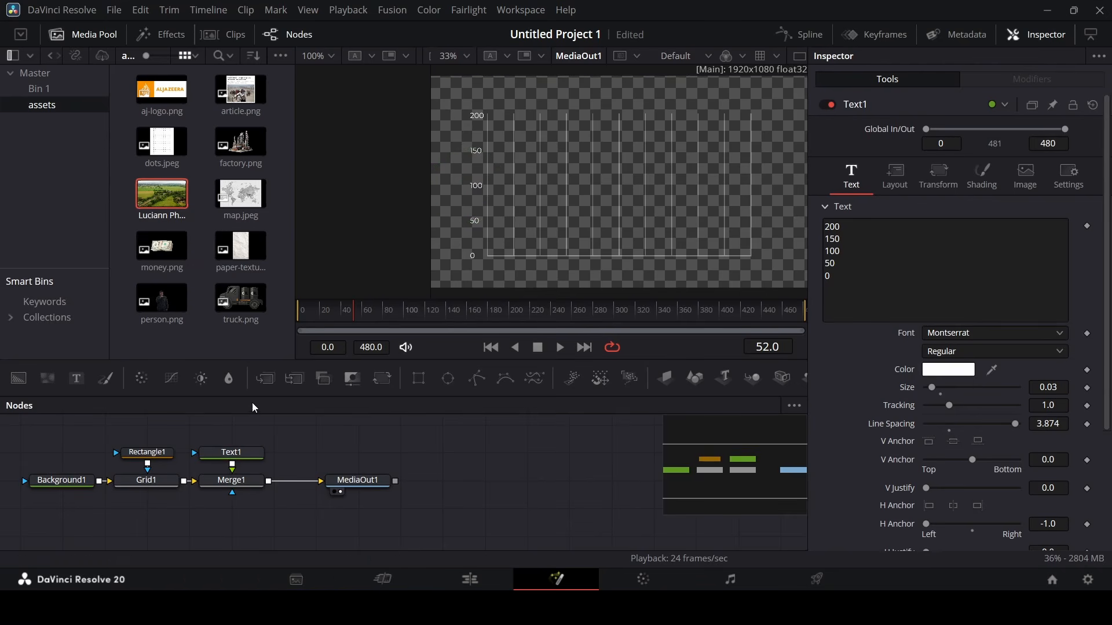
# Merge a second Text node styled like the axis labels, replace its text with 123456789 and place it below the grid's baseline.
pyautogui.moveTo(75, 379); pyautogui.dragTo(269, 481)
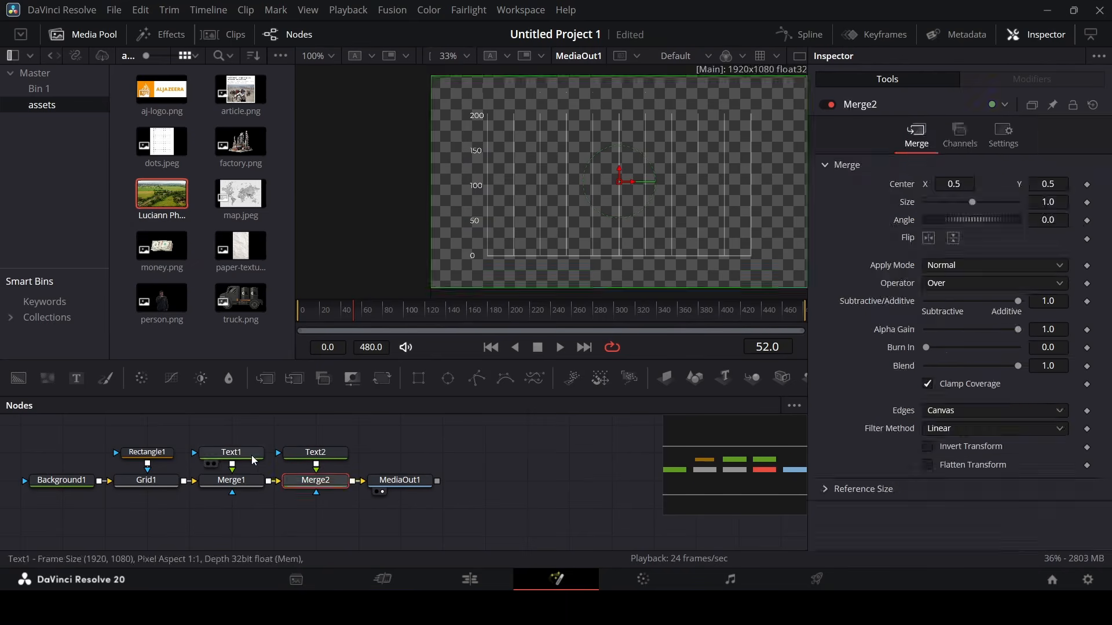
pyautogui.click(875, 262)
pyautogui.hotkey('ctrl', 'a')
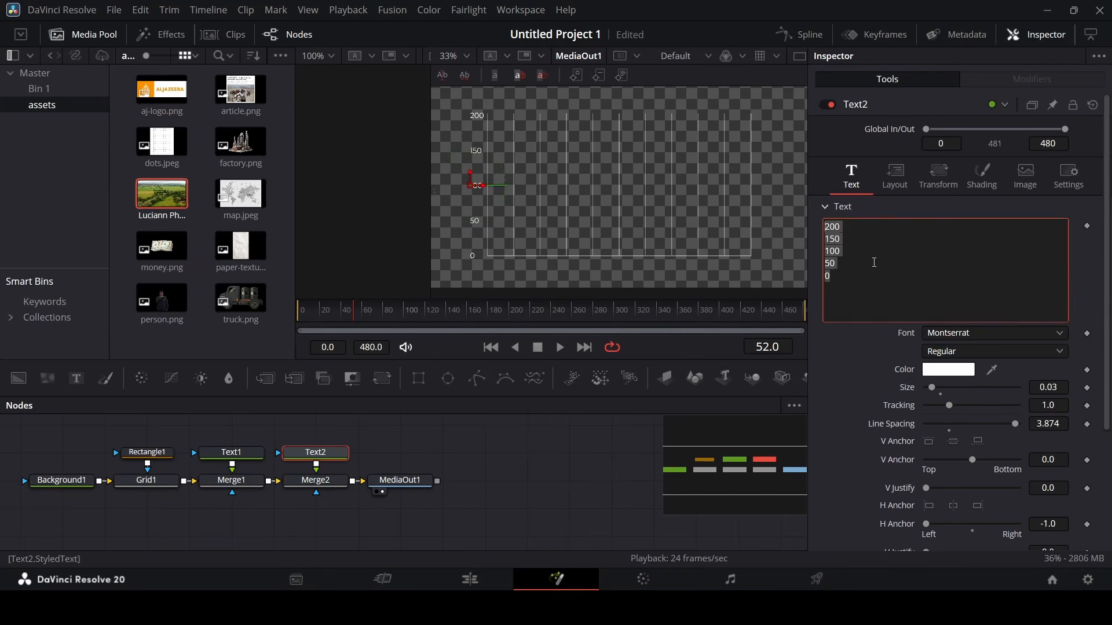
pyautogui.write('123456789')
pyautogui.scroll(3, 551, 265)
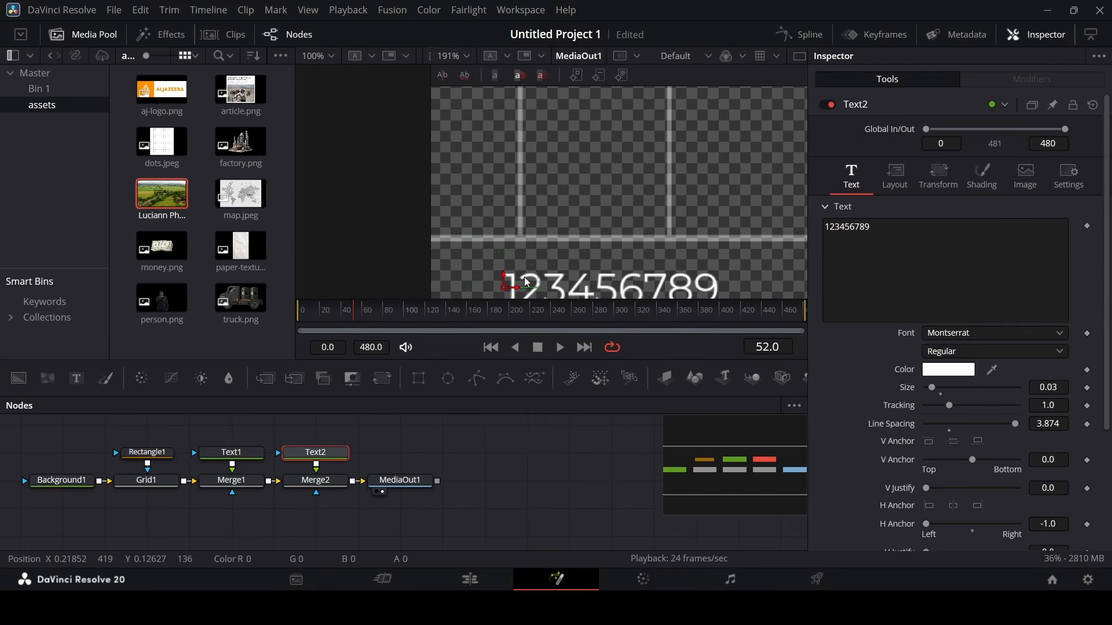
# Widen the tracking of the 123456789 row to about 2.951 so the digits sit under the vertical grid lines.
pyautogui.moveTo(951, 407); pyautogui.dragTo(986, 407)
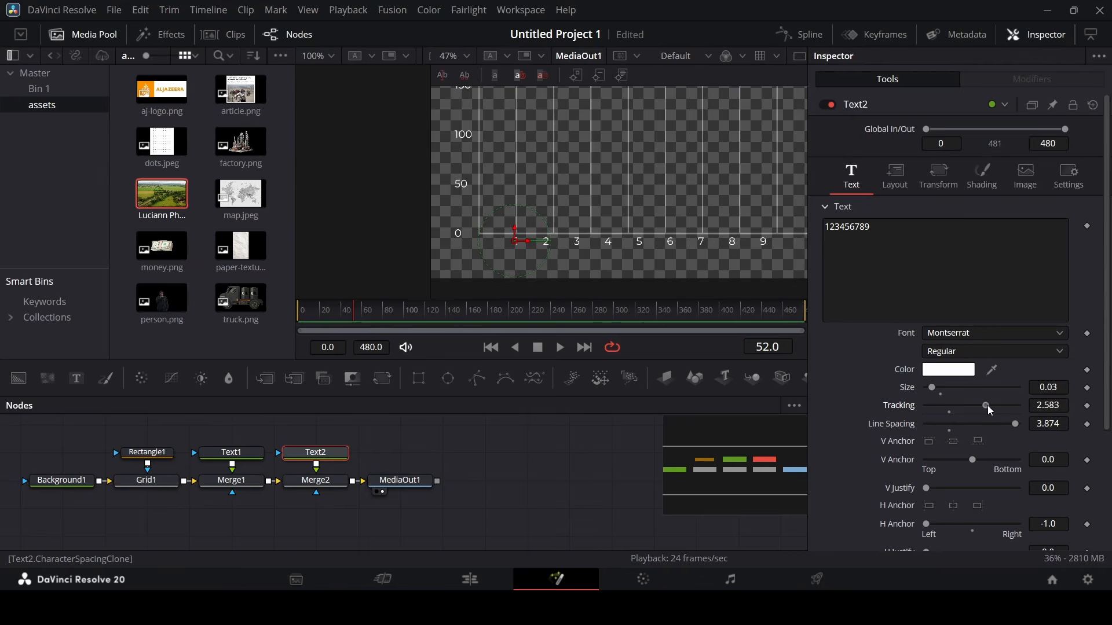
pyautogui.scroll(-3, 619, 177)
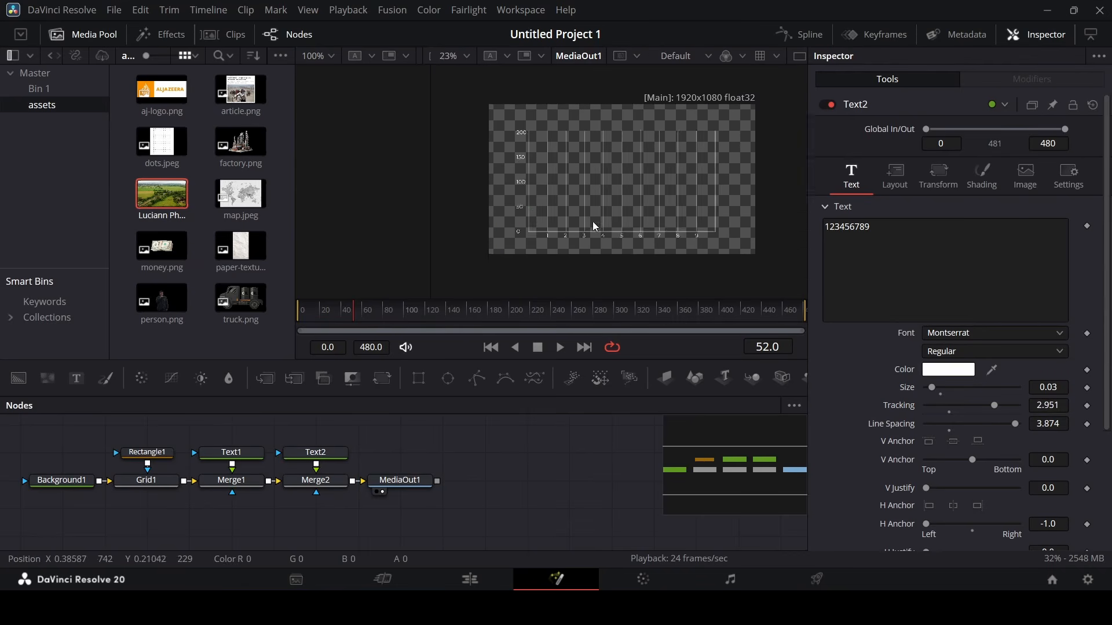
pyautogui.scroll(2, 593, 220)
pyautogui.scroll(1, 593, 216)
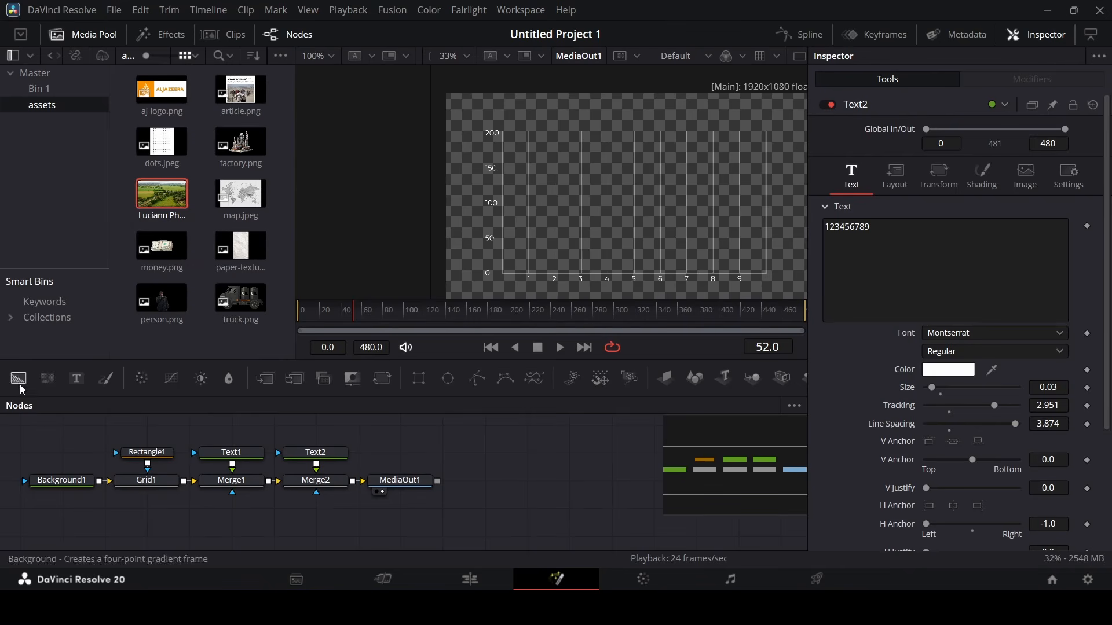
# Merge a Background node over the chart, mask it with a Polygon node and color it yellow with red and green at 1.0.
pyautogui.moveTo(19, 380); pyautogui.dragTo(363, 481)
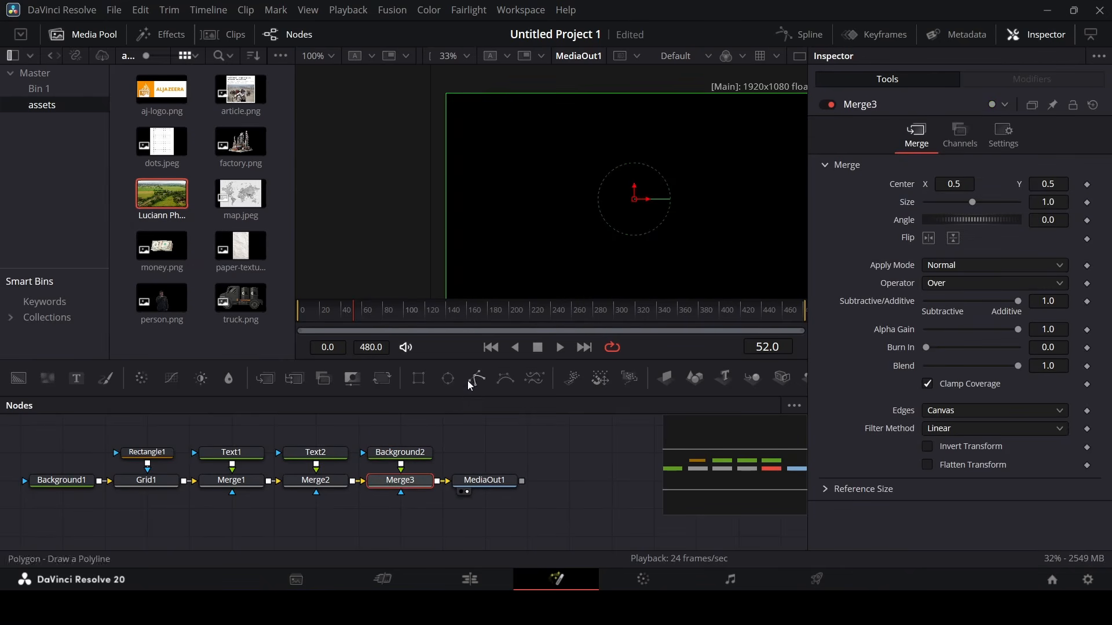
pyautogui.moveTo(477, 379); pyautogui.dragTo(400, 426)
pyautogui.click(1087, 449)
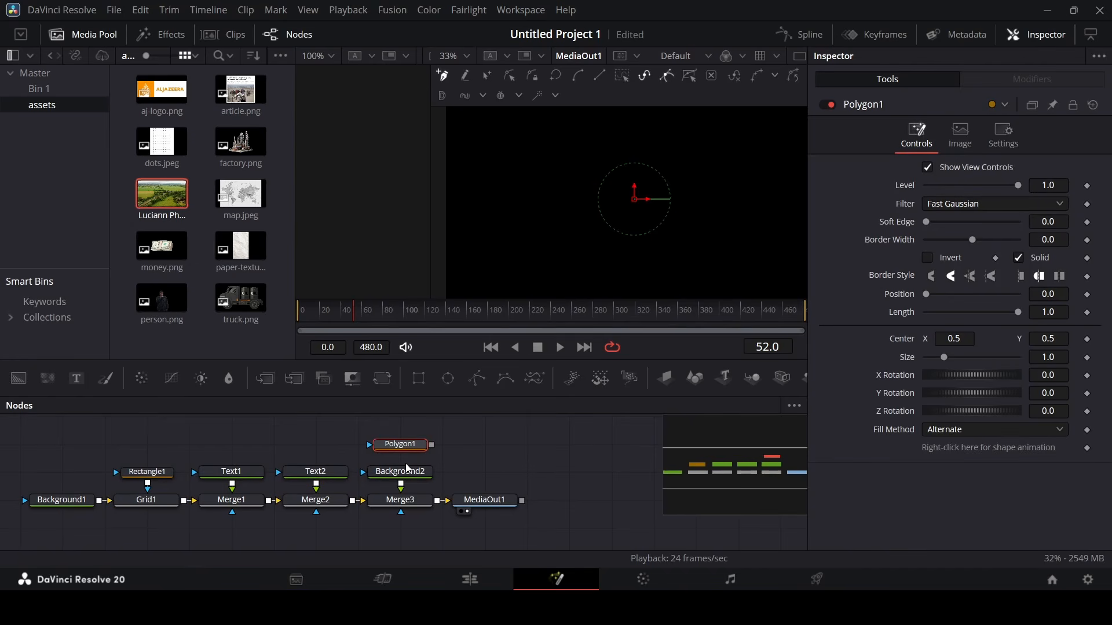
pyautogui.moveTo(432, 444); pyautogui.dragTo(400, 470)
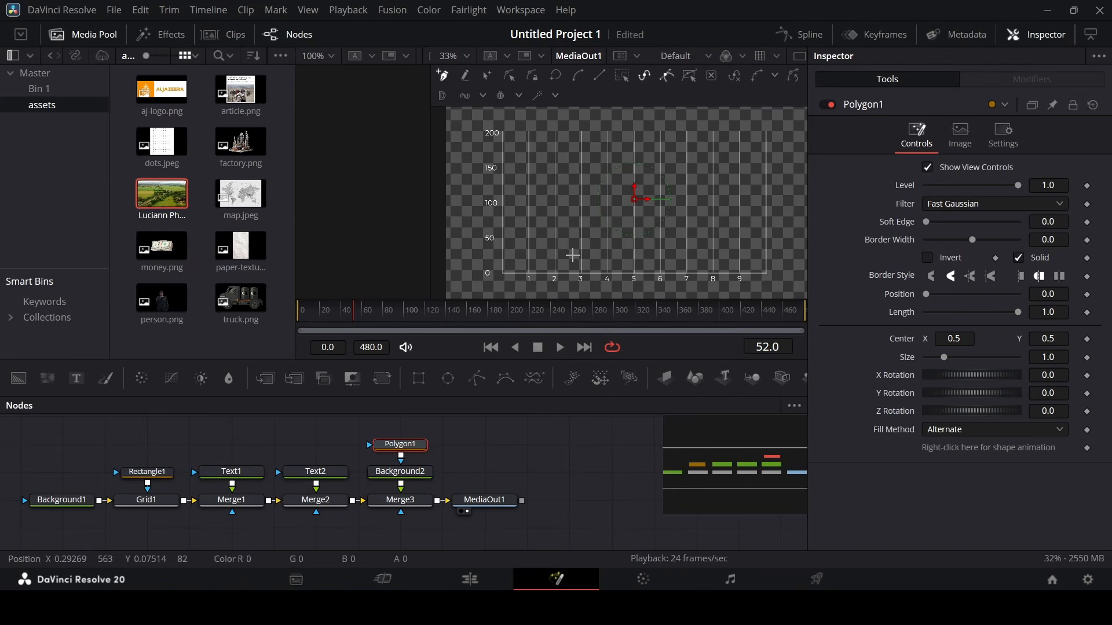
pyautogui.click(399, 472)
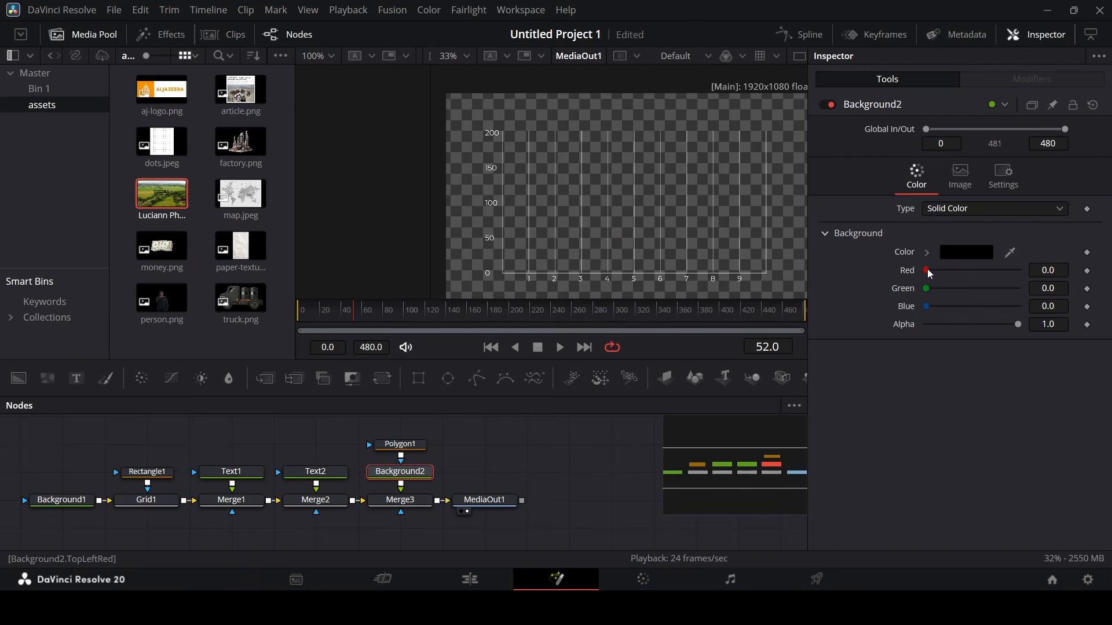
pyautogui.moveTo(926, 271); pyautogui.dragTo(1020, 288)
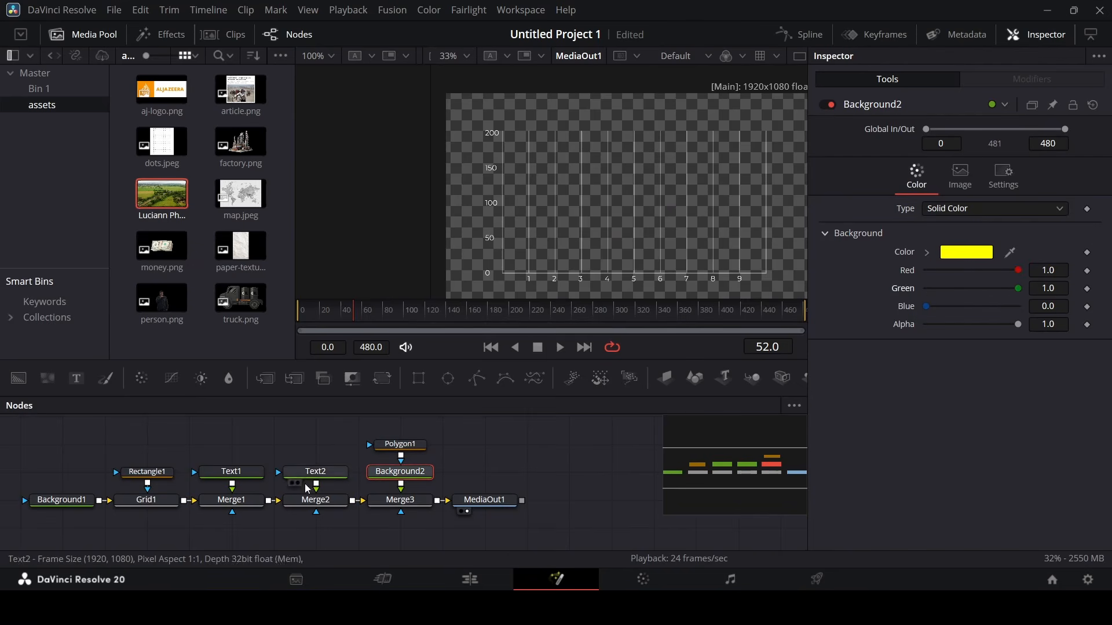
# Draw an open zigzag polyline in the Polygon mask, rising across the grid from about 25 to about 160 on the value axis.
pyautogui.click(406, 449)
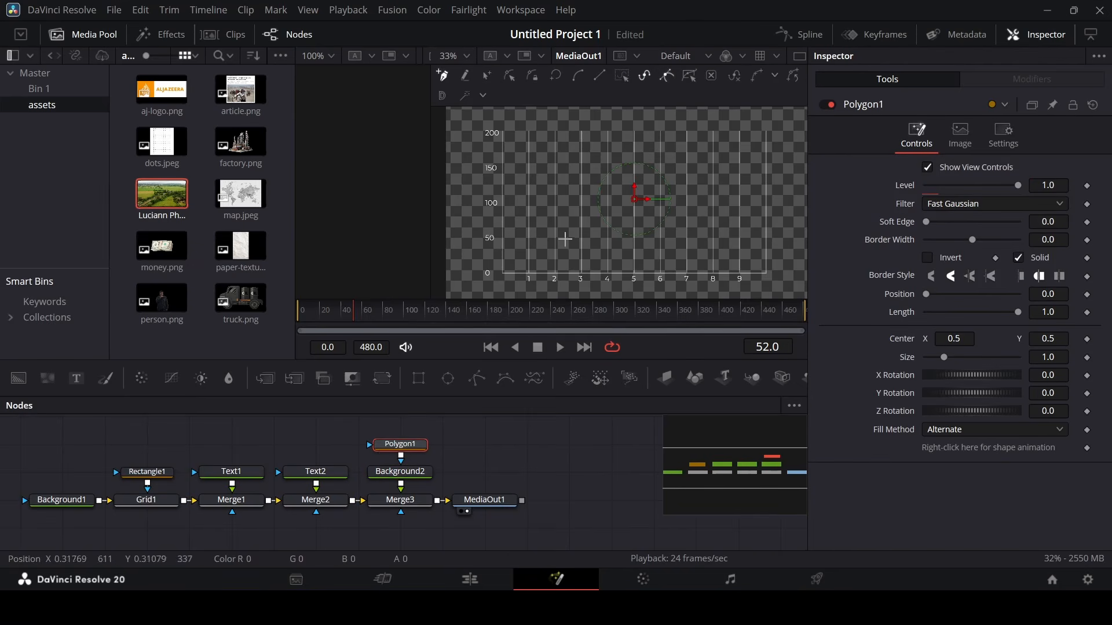
pyautogui.click(516, 255)
pyautogui.click(536, 230)
pyautogui.click(575, 243)
pyautogui.click(584, 204)
pyautogui.click(588, 186)
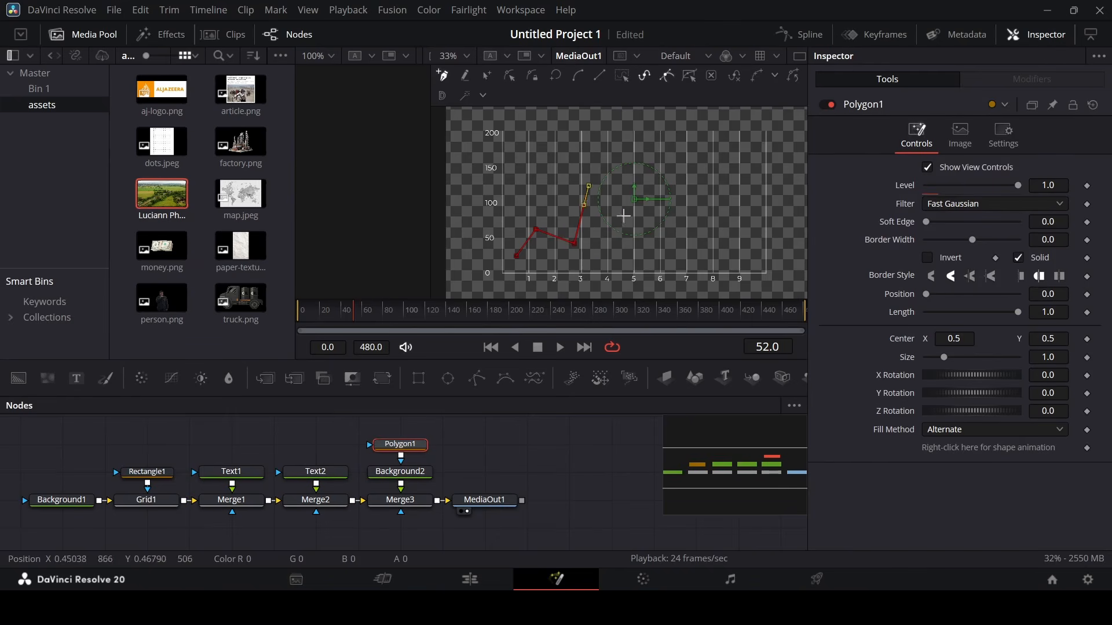
pyautogui.click(625, 216)
pyautogui.click(646, 173)
pyautogui.click(699, 209)
pyautogui.click(723, 165)
pyautogui.click(753, 180)
pyautogui.click(757, 160)
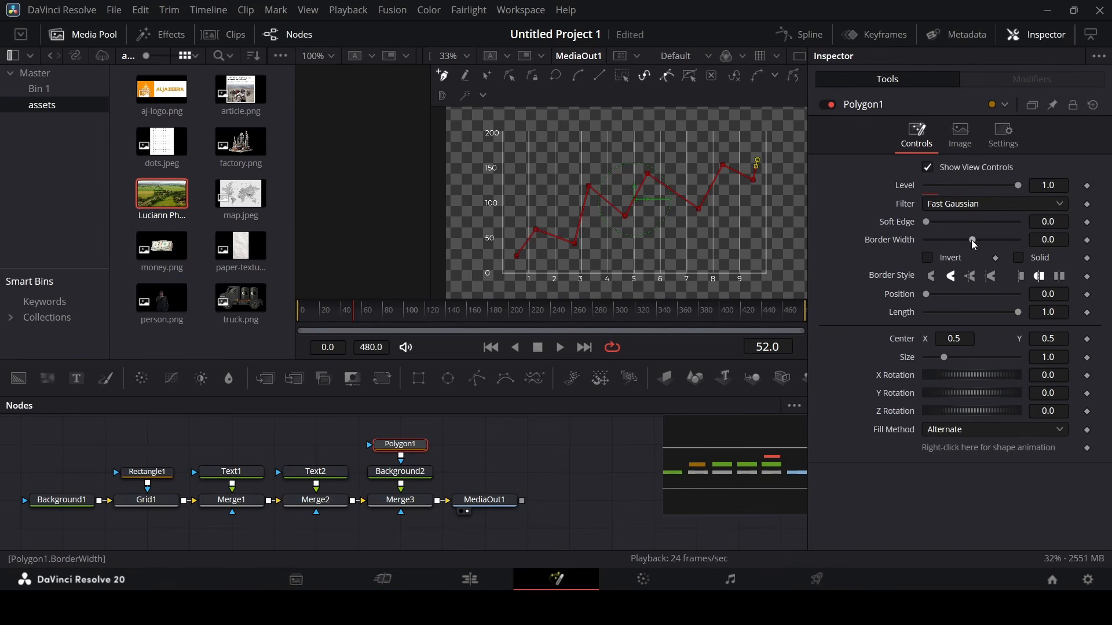
# Turn off the polygon's solid fill and set its border width to 0.005 for a thin yellow graph line.
pyautogui.moveTo(972, 240); pyautogui.dragTo(974, 241)
pyautogui.click(575, 427)
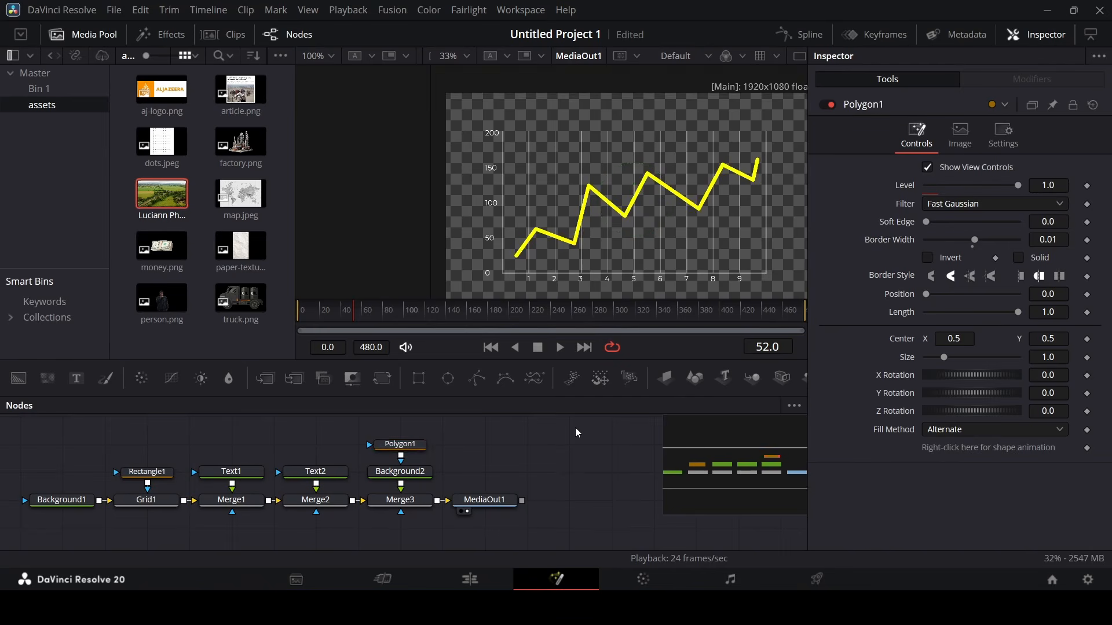
pyautogui.press('BackSpace')
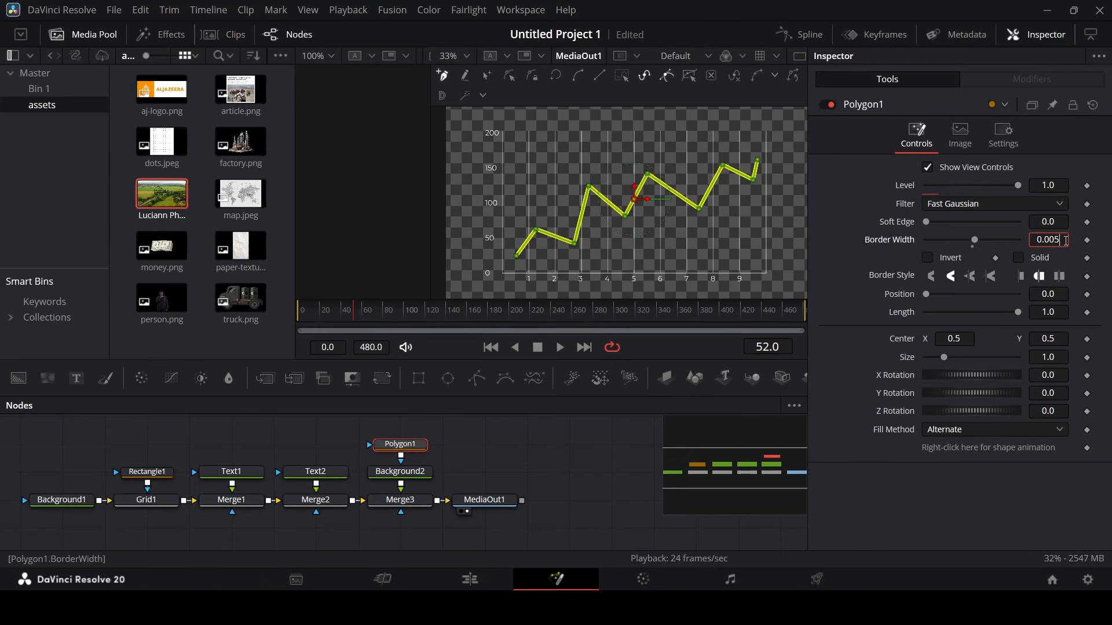
pyautogui.write('05')
pyautogui.press('Tab')
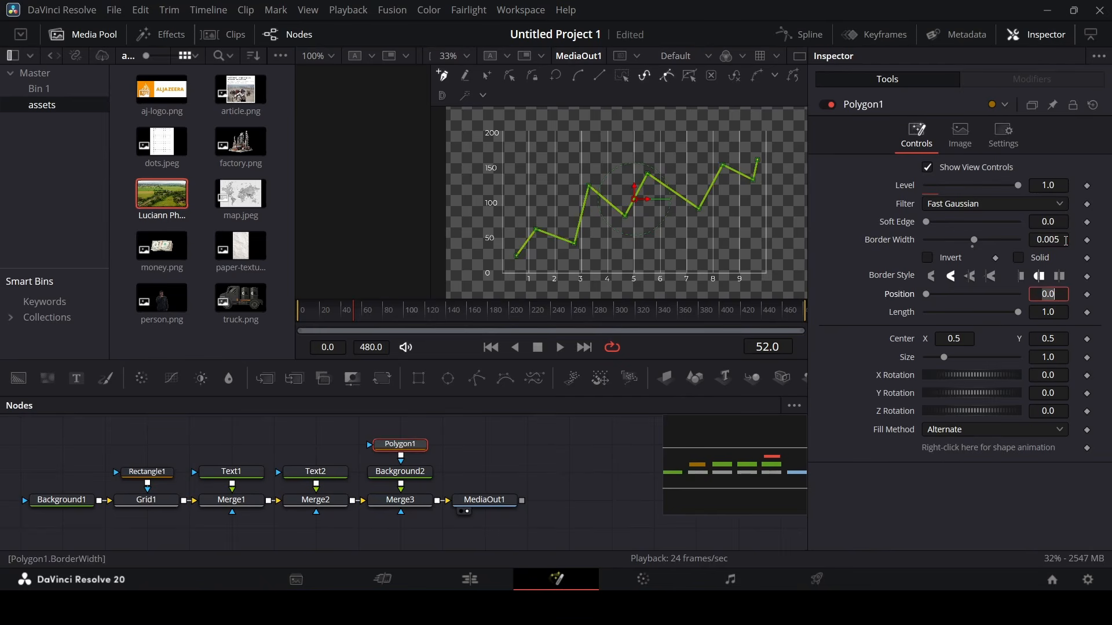
pyautogui.click(592, 466)
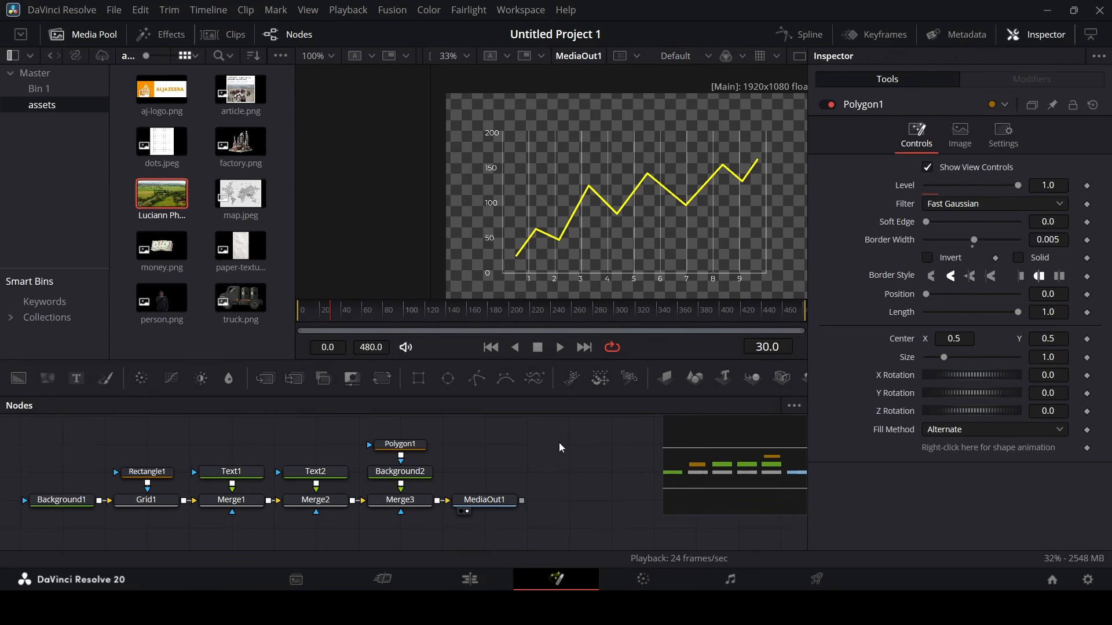
# Keyframe the center of the grid's Rectangle1 mask at frame 20 and raise its soft edge to about 0.03.
pyautogui.click(321, 321)
pyautogui.click(148, 472)
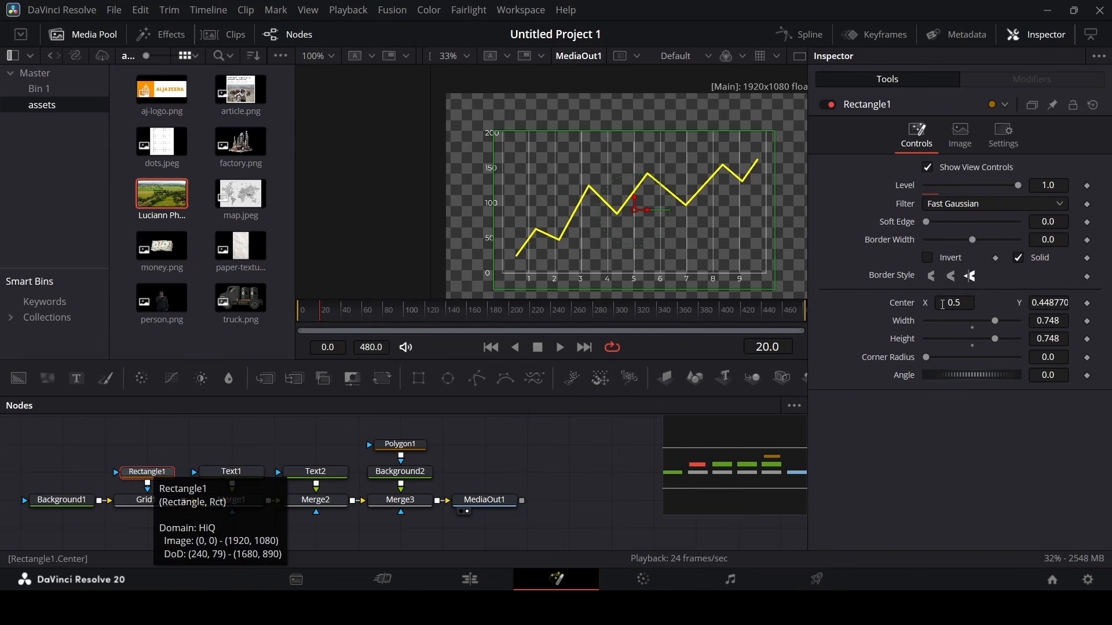
pyautogui.click(1087, 303)
pyautogui.moveTo(928, 223); pyautogui.dragTo(946, 229)
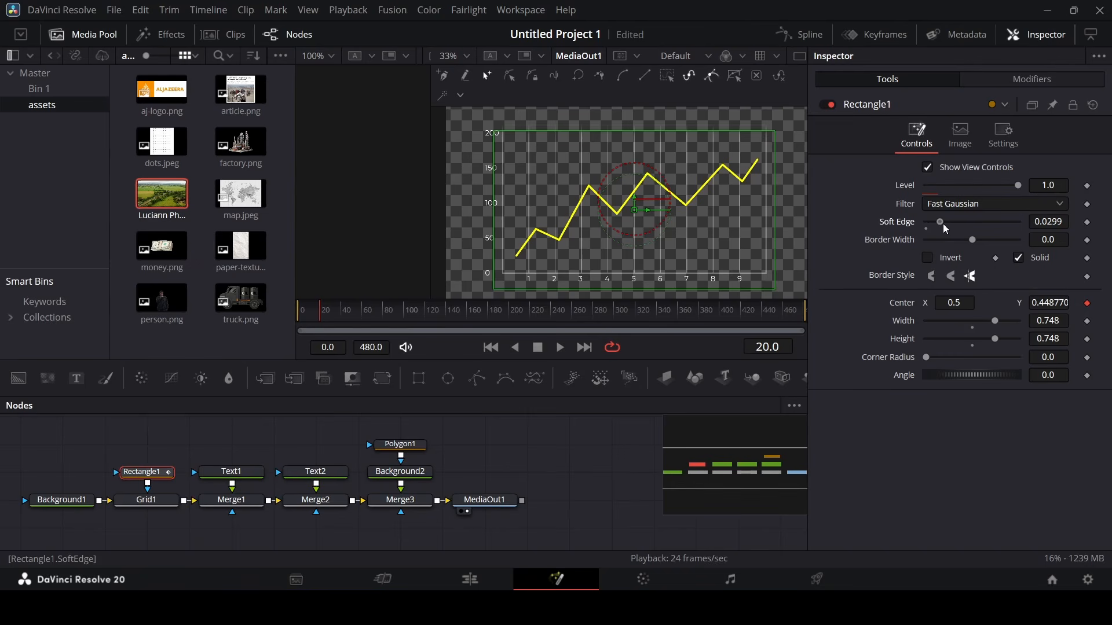
# Set the Rectangle1 mask's center X to -0.292 at frame 0 so the grid starts fully hidden.
pyautogui.moveTo(320, 315); pyautogui.dragTo(288, 319)
pyautogui.moveTo(959, 305); pyautogui.dragTo(918, 305)
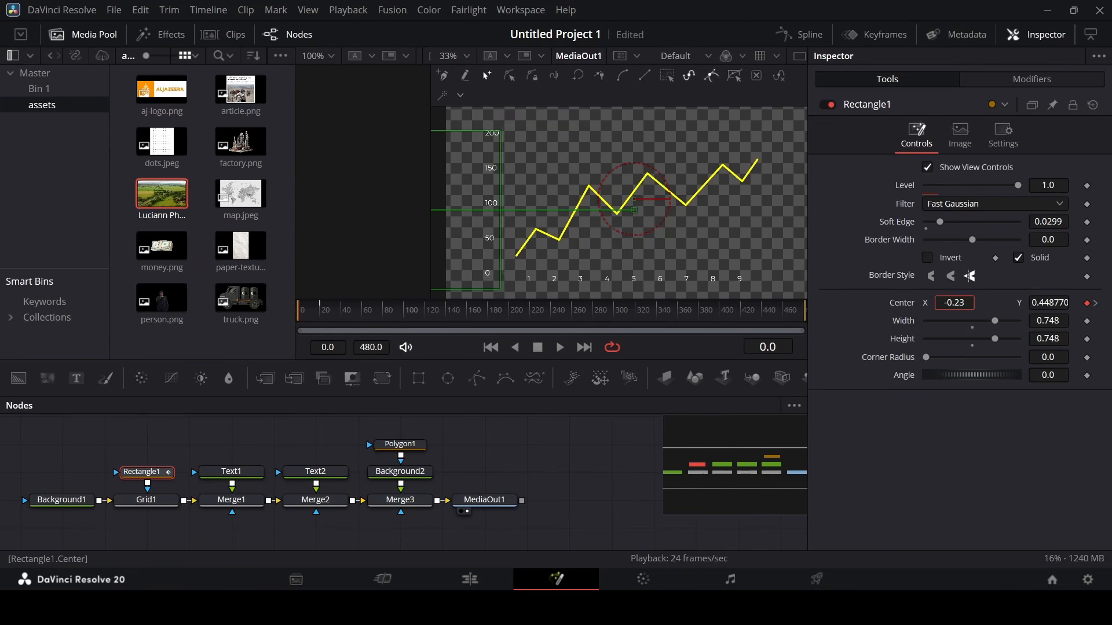
pyautogui.click(546, 459)
pyautogui.click(154, 474)
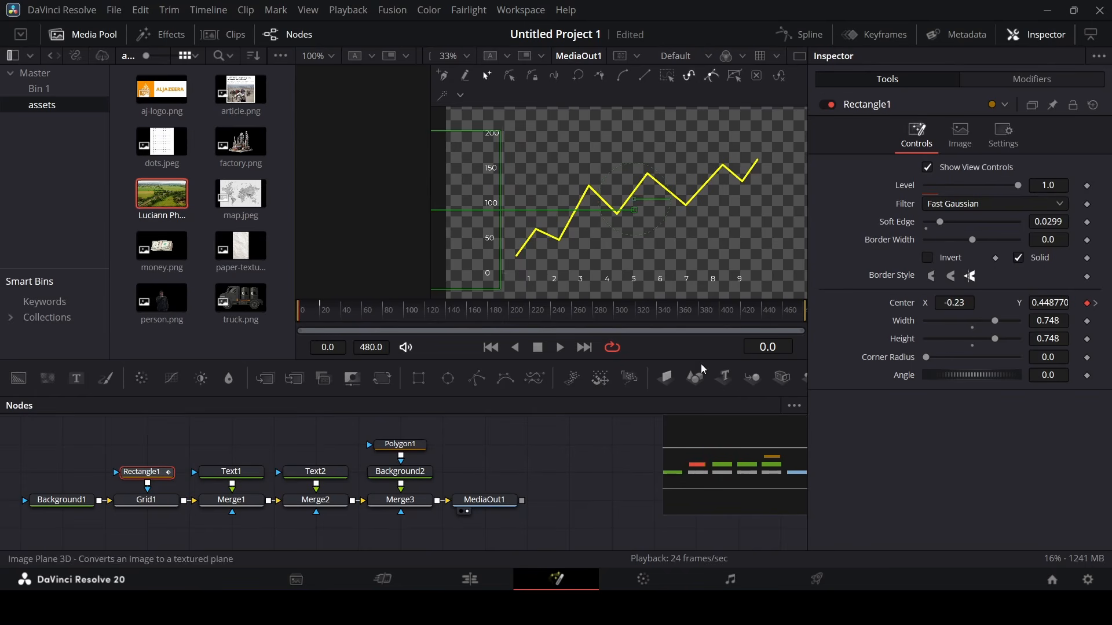
pyautogui.moveTo(961, 305); pyautogui.dragTo(957, 305)
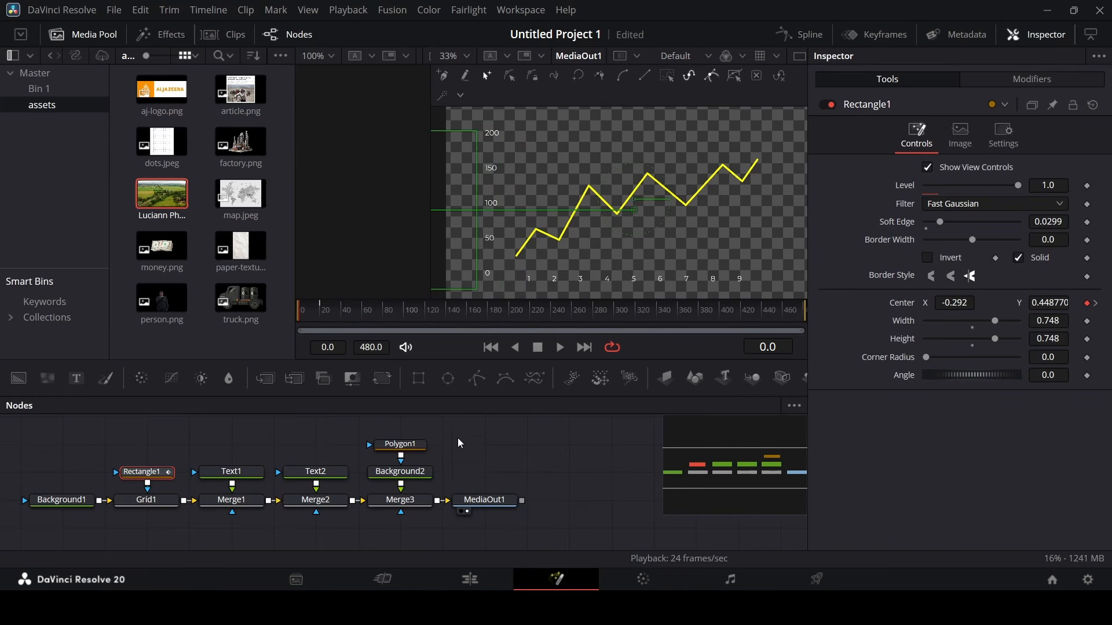
pyautogui.click(451, 455)
# Fade in the value-axis labels in Text1 by keyframing the shading opacity from 0.0 at frame 5 to 1.0 at frame 10.
pyautogui.click(230, 469)
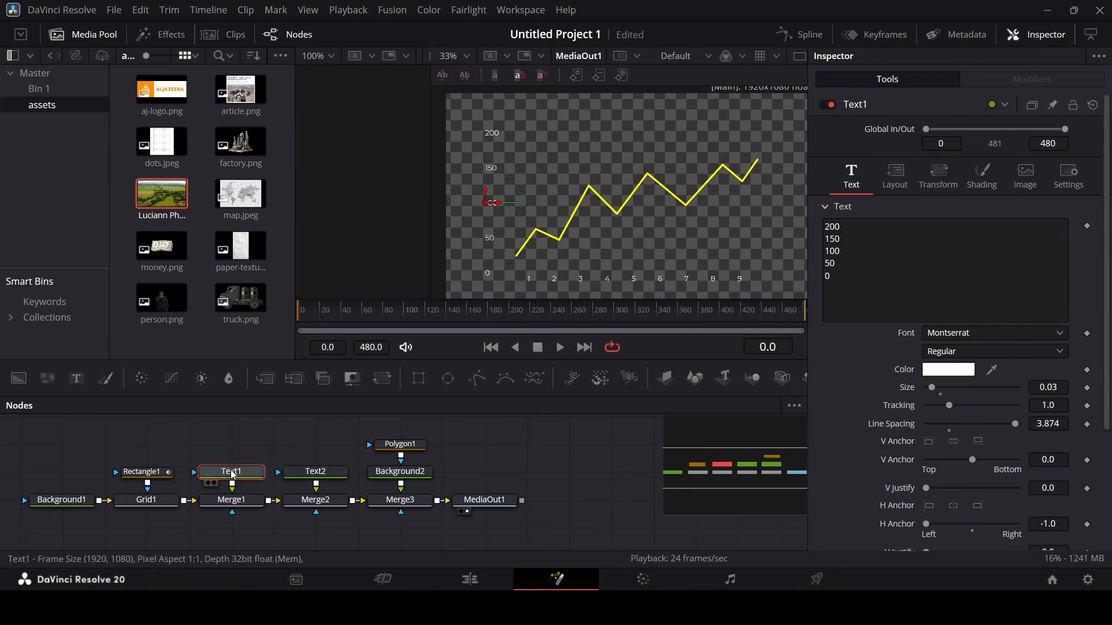
pyautogui.click(318, 317)
pyautogui.moveTo(318, 317); pyautogui.dragTo(304, 320)
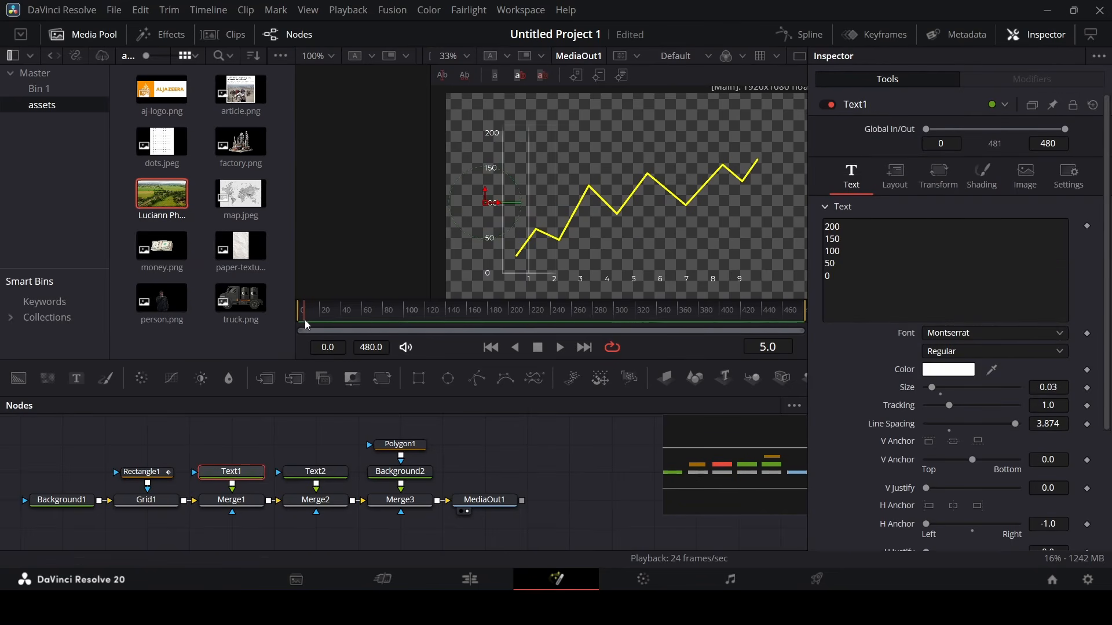
pyautogui.scroll(-3, 964, 368)
pyautogui.scroll(3, 964, 367)
pyautogui.click(987, 172)
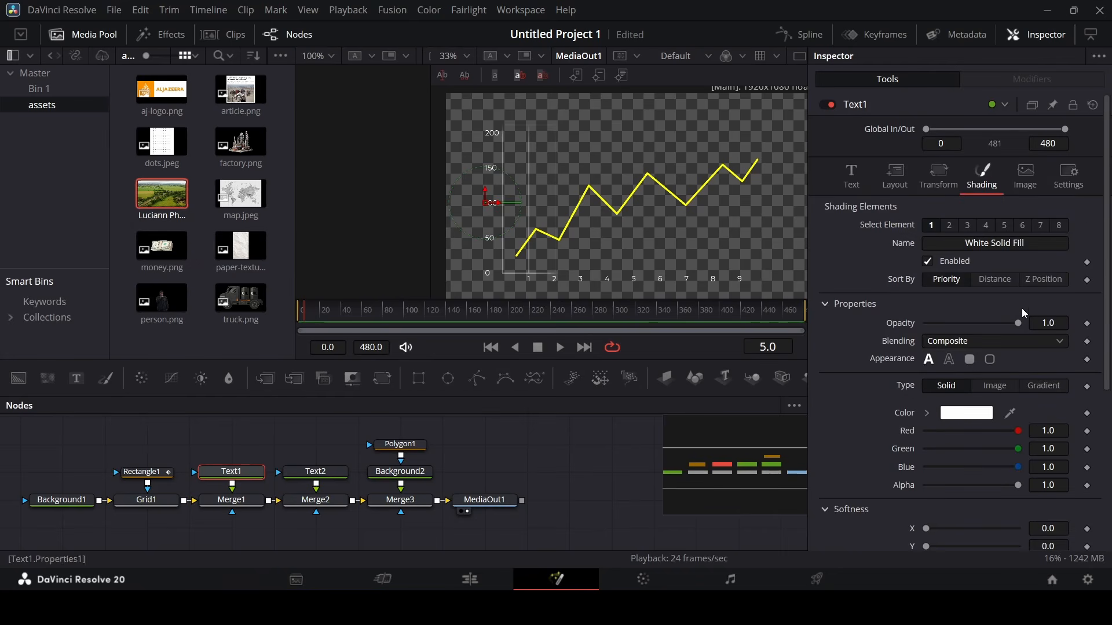
pyautogui.click(1087, 324)
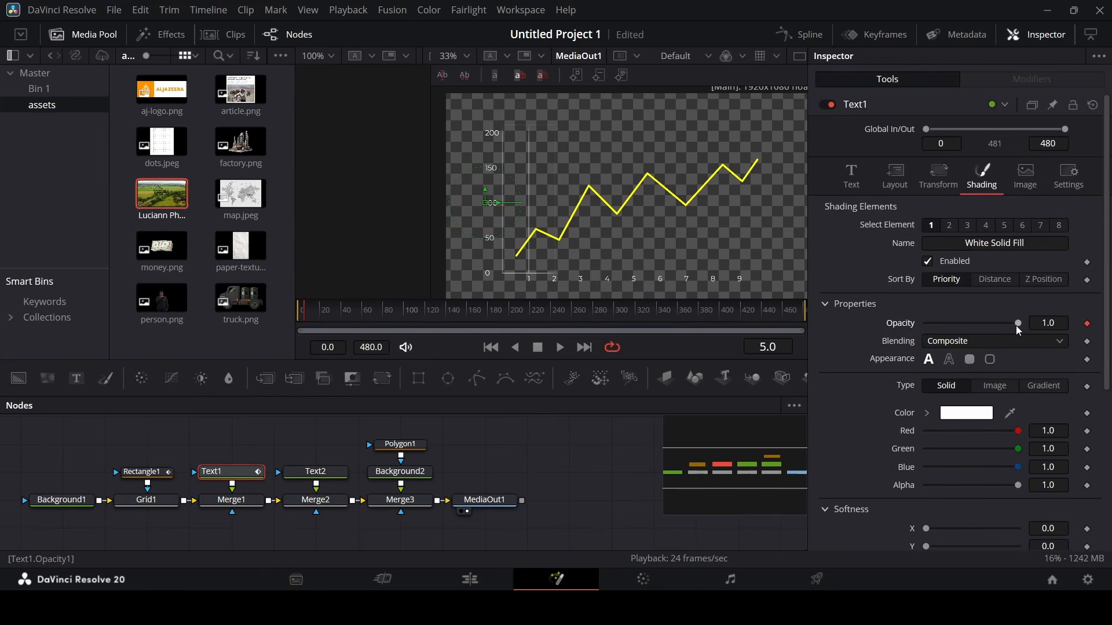
pyautogui.moveTo(1017, 324); pyautogui.dragTo(894, 324)
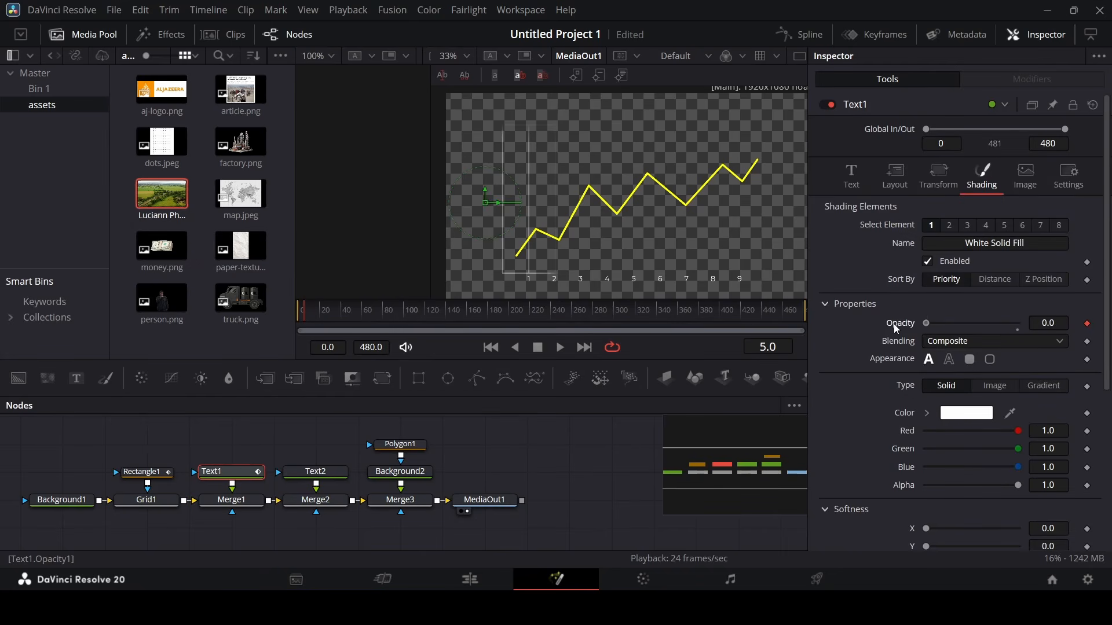
pyautogui.click(311, 315)
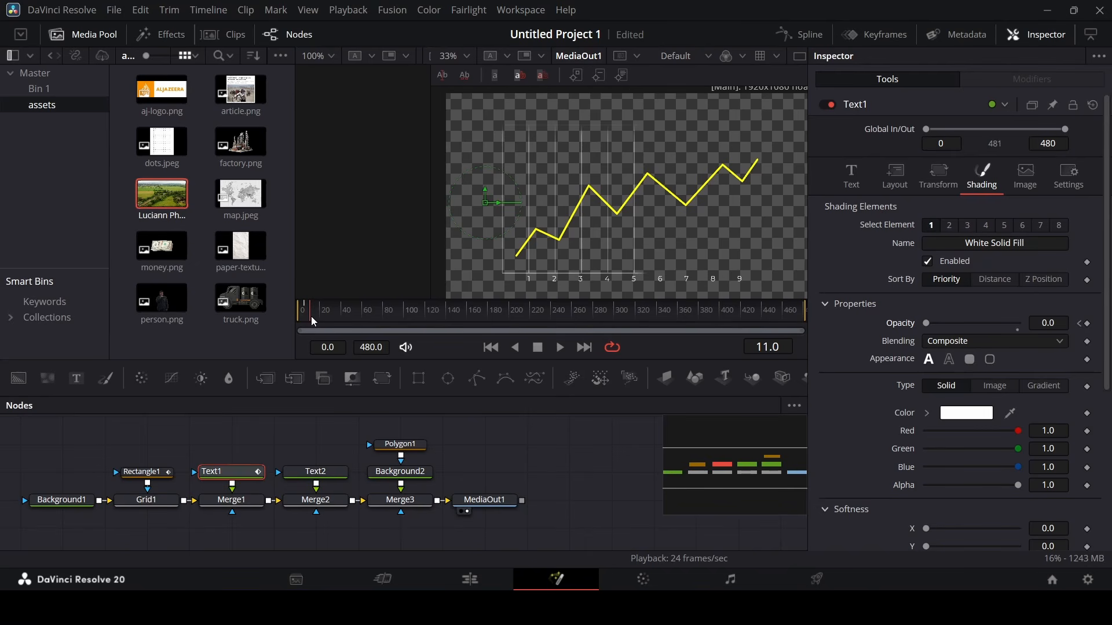
pyautogui.click(308, 318)
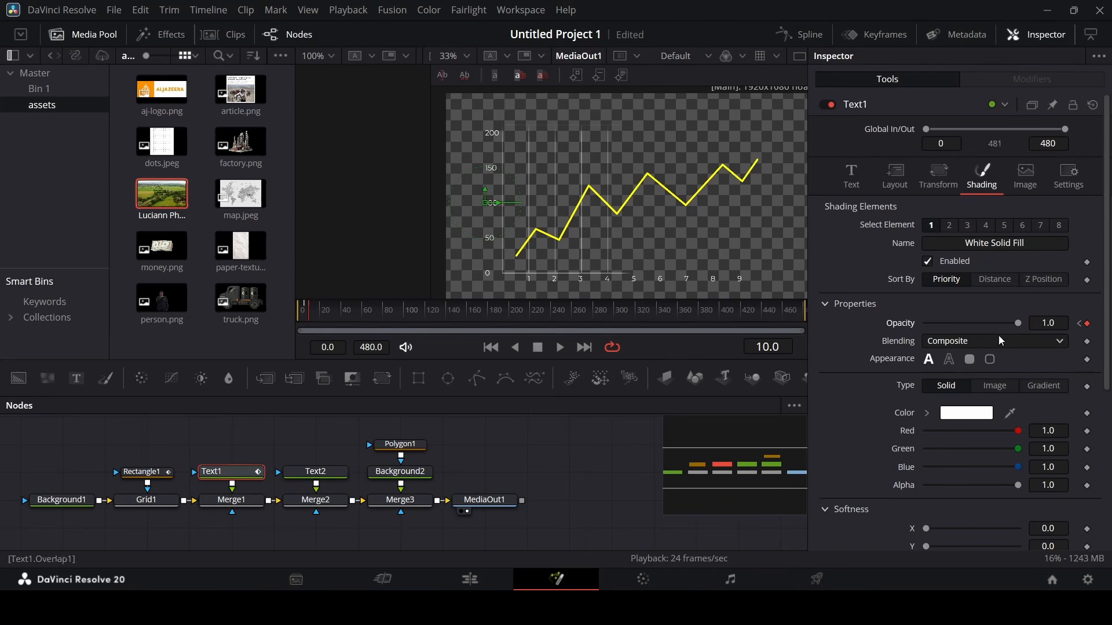
# Fade in the 123456789 row in Text2 by keyframing its shading opacity from 0.0 at frame 10 up to 1.0.
pyautogui.click(316, 472)
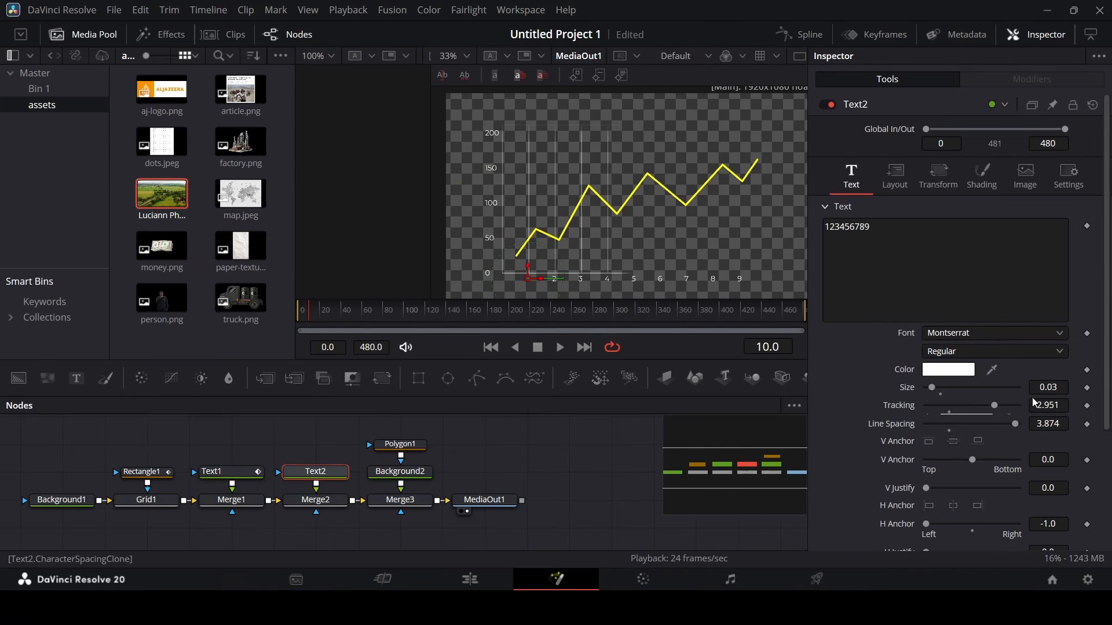
pyautogui.click(980, 184)
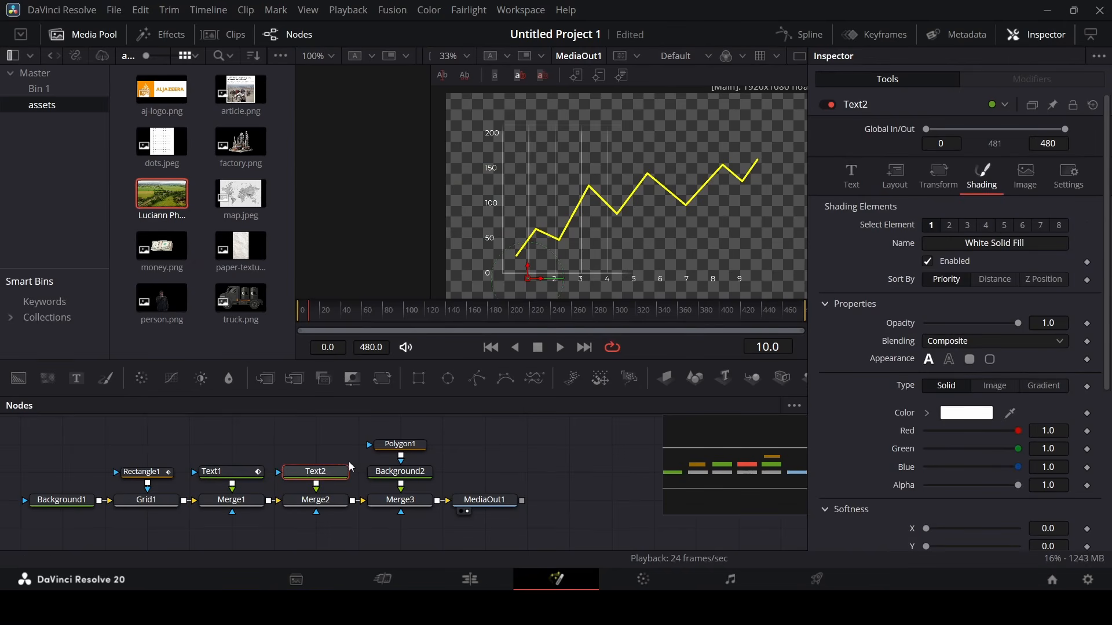
pyautogui.click(1087, 326)
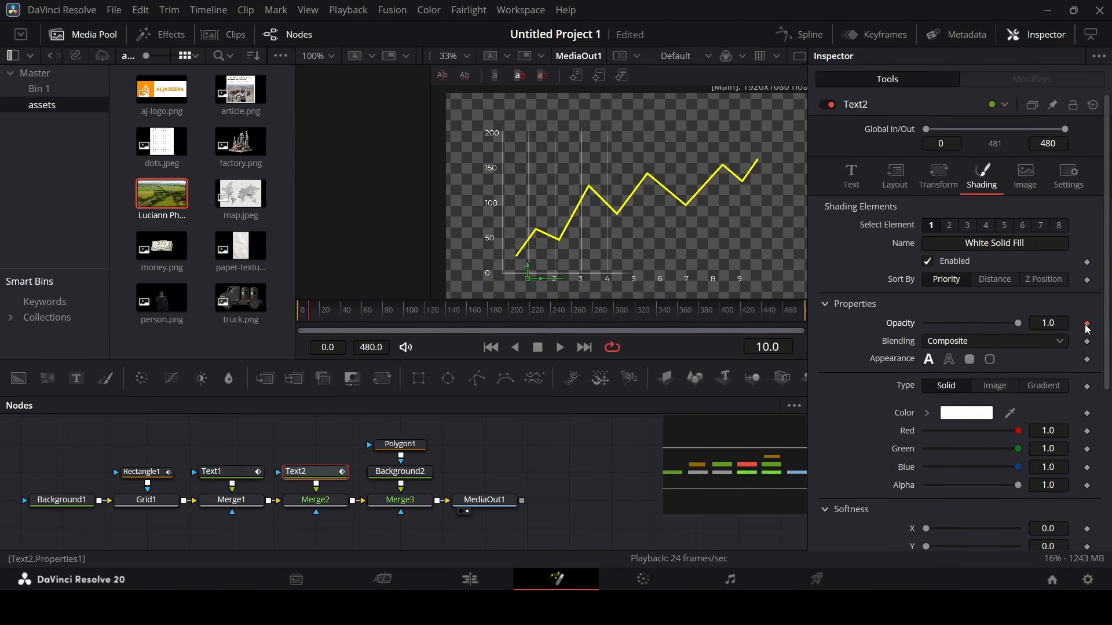
pyautogui.click(315, 313)
pyautogui.moveTo(315, 312); pyautogui.dragTo(320, 311)
pyautogui.click(1086, 324)
pyautogui.click(1079, 324)
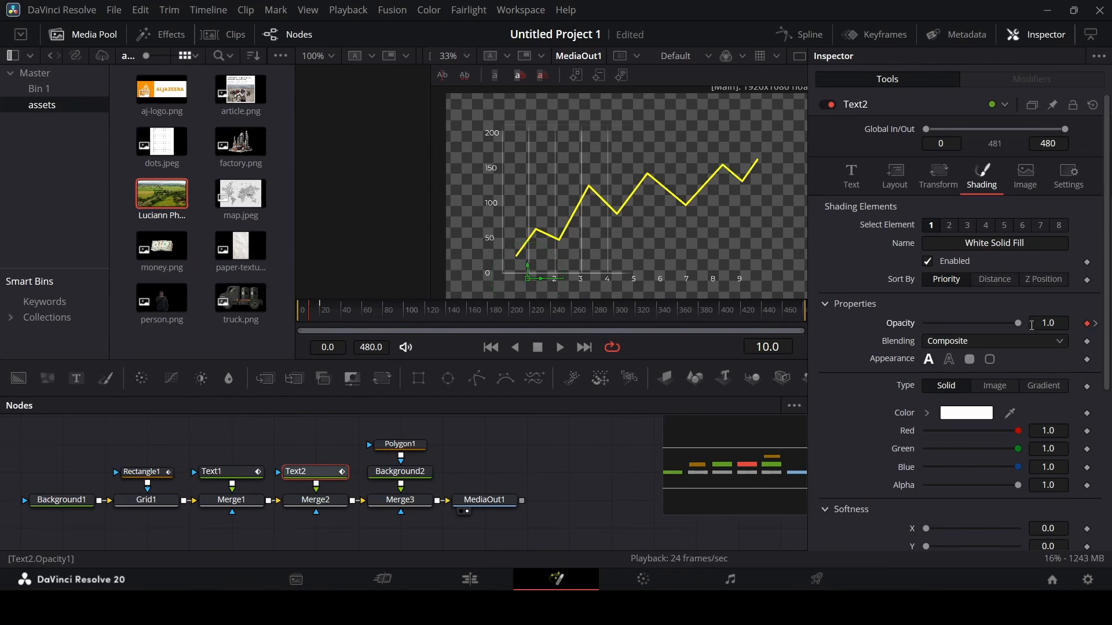
pyautogui.moveTo(1021, 329); pyautogui.dragTo(924, 328)
# Play the composition from frame 0 to check the grid reveal and the label fades.
pyautogui.moveTo(308, 314); pyautogui.dragTo(298, 315)
pyautogui.click(510, 463)
pyautogui.press('space')
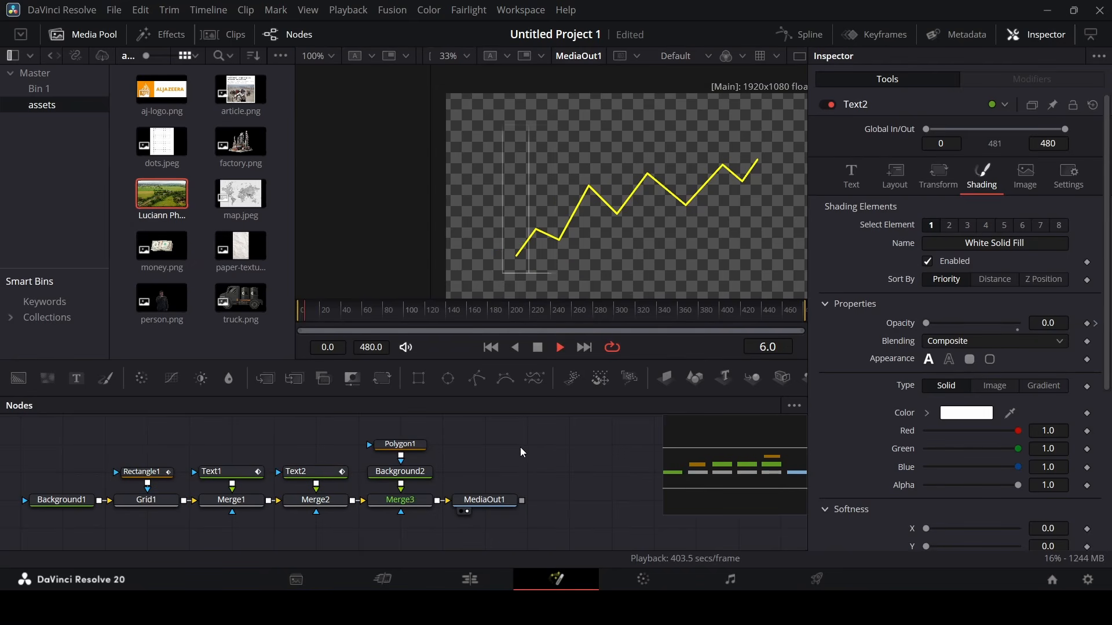
pyautogui.press('space')
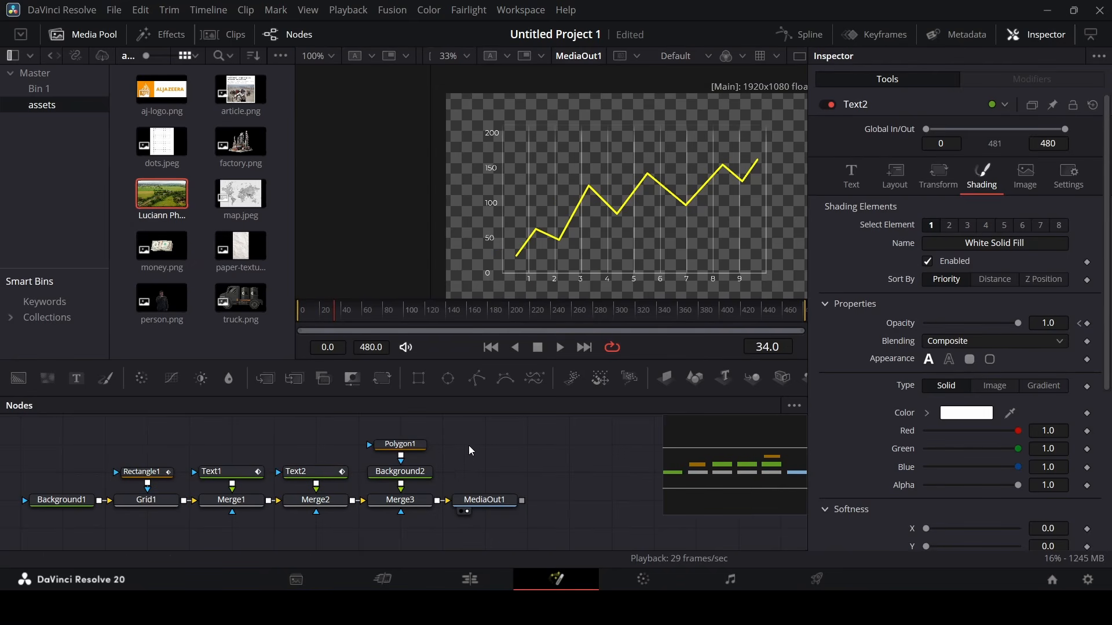
# Animate the yellow line's drawing by keyframing Polygon1's length from 0.0 at frame 10 to 1.0 at frame 40.
pyautogui.click(421, 450)
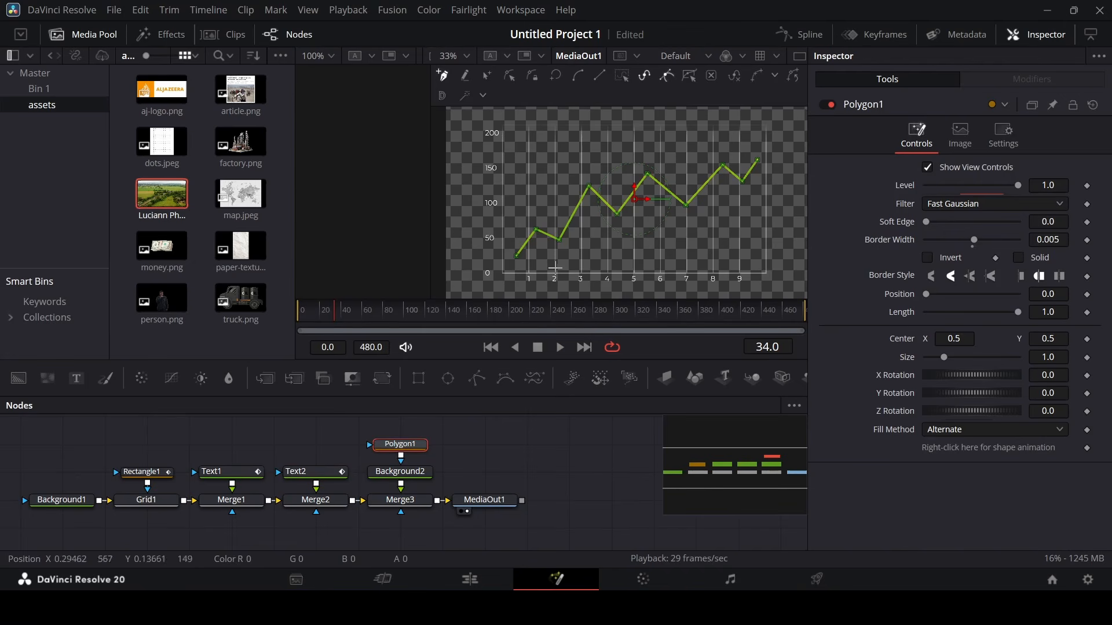
pyautogui.moveTo(318, 319); pyautogui.dragTo(312, 319)
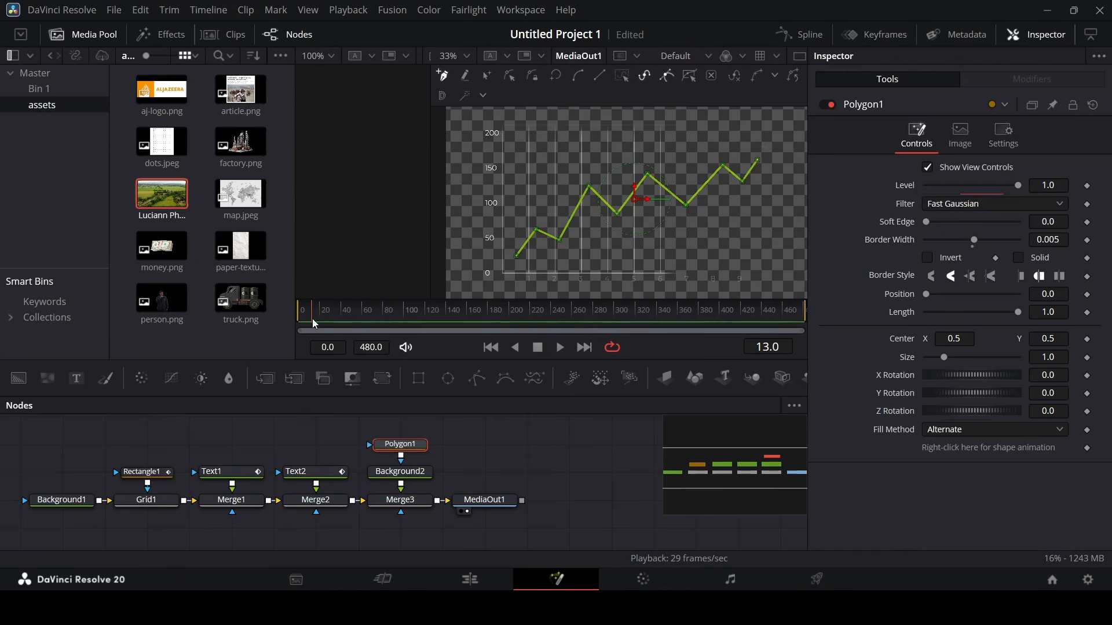
pyautogui.press('Left')
pyautogui.press('Left')
pyautogui.press('Left')
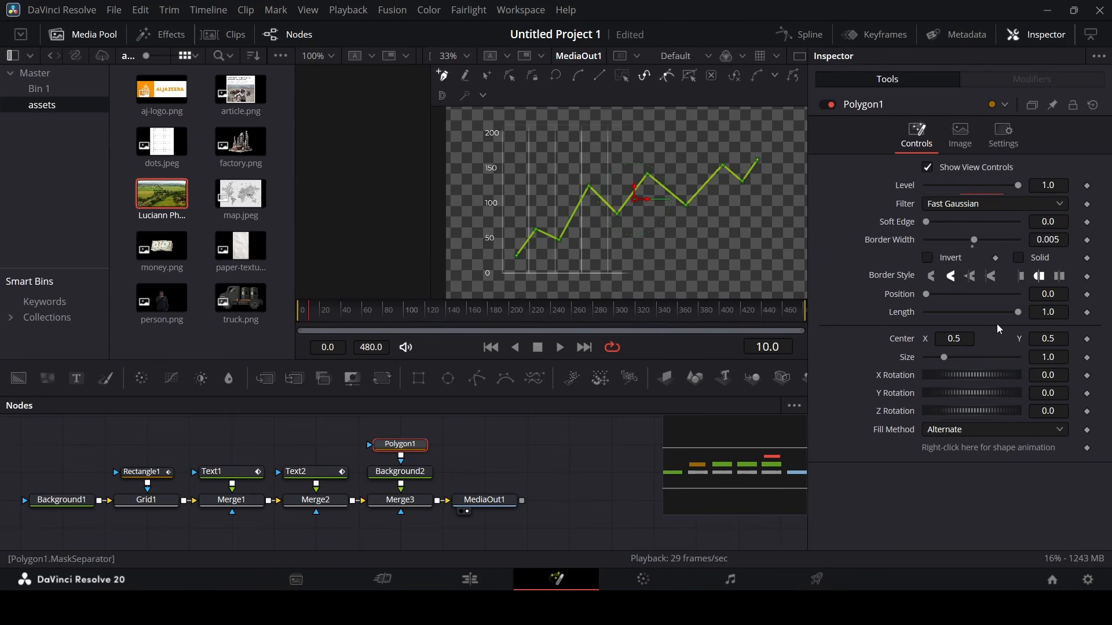
pyautogui.click(1088, 313)
pyautogui.moveTo(1018, 312); pyautogui.dragTo(341, 317)
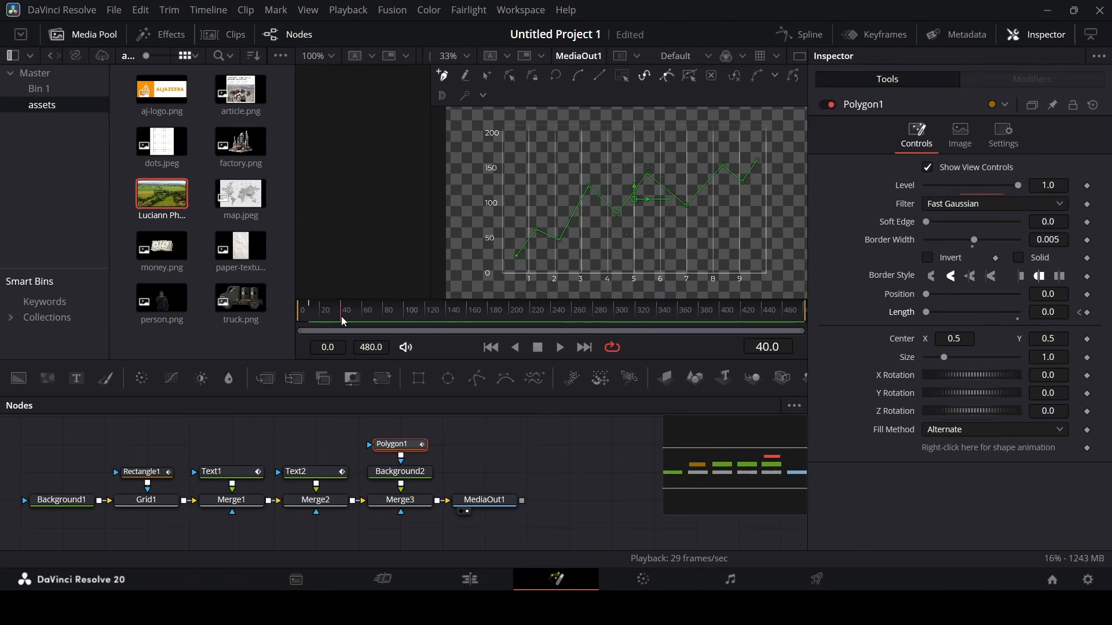
pyautogui.moveTo(927, 313); pyautogui.dragTo(1024, 314)
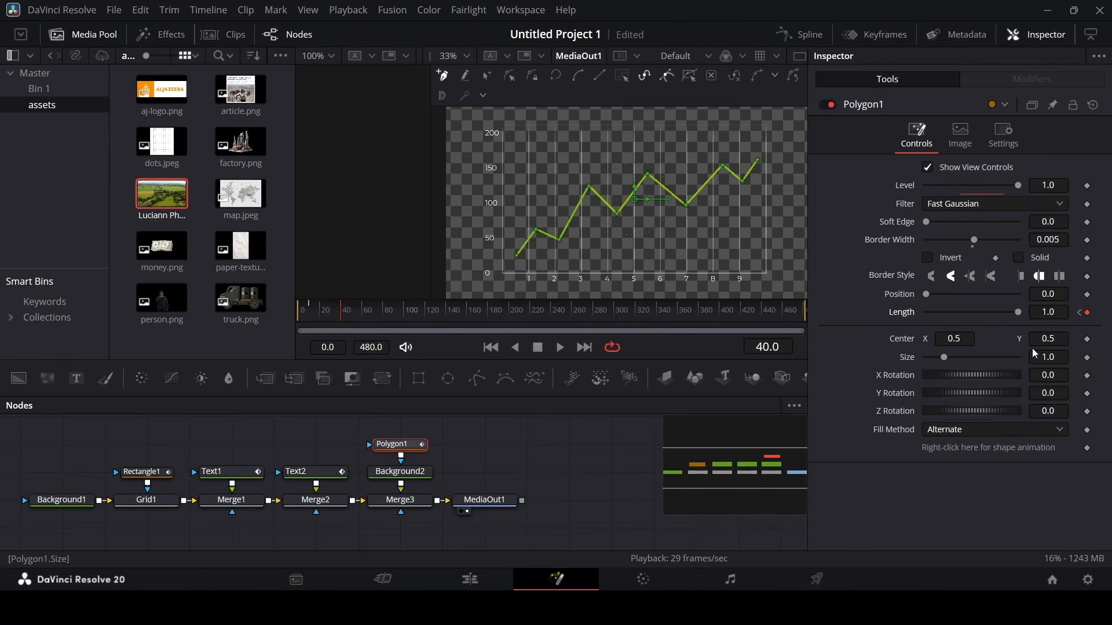
# Play the composition from the start to check how the yellow line draws on.
pyautogui.moveTo(304, 307); pyautogui.dragTo(267, 319)
pyautogui.click(530, 475)
pyautogui.press('space')
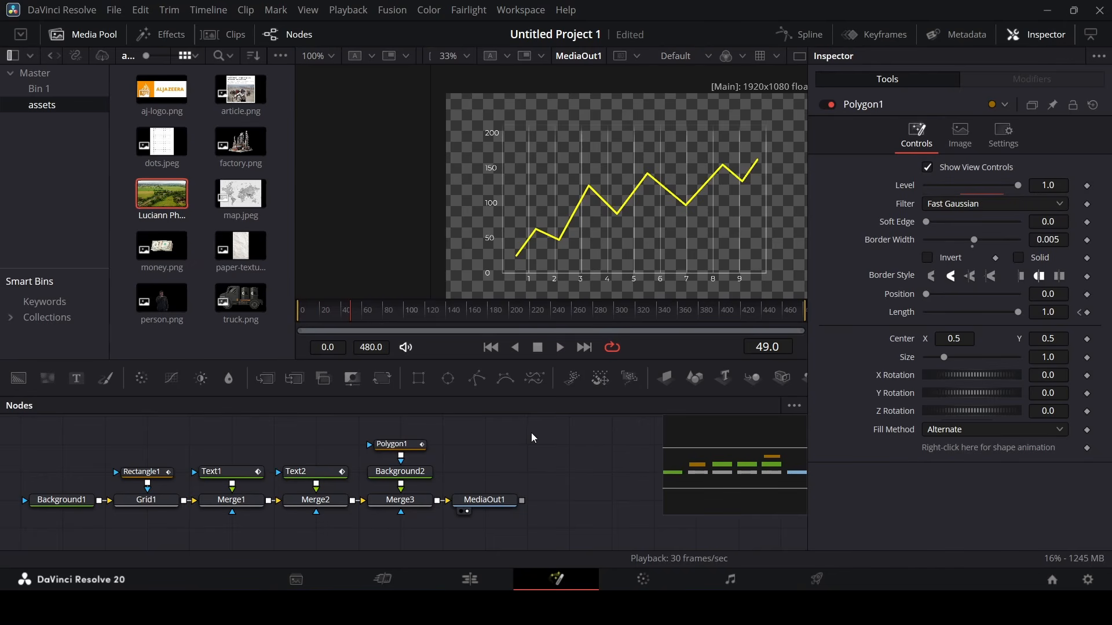
# Hide the line's starting dot by keyframing Polygon1's level at 1.0 on frame 10 and 0.0 on frame 9, then replay the animation.
pyautogui.click(307, 313)
pyautogui.scroll(5, 519, 261)
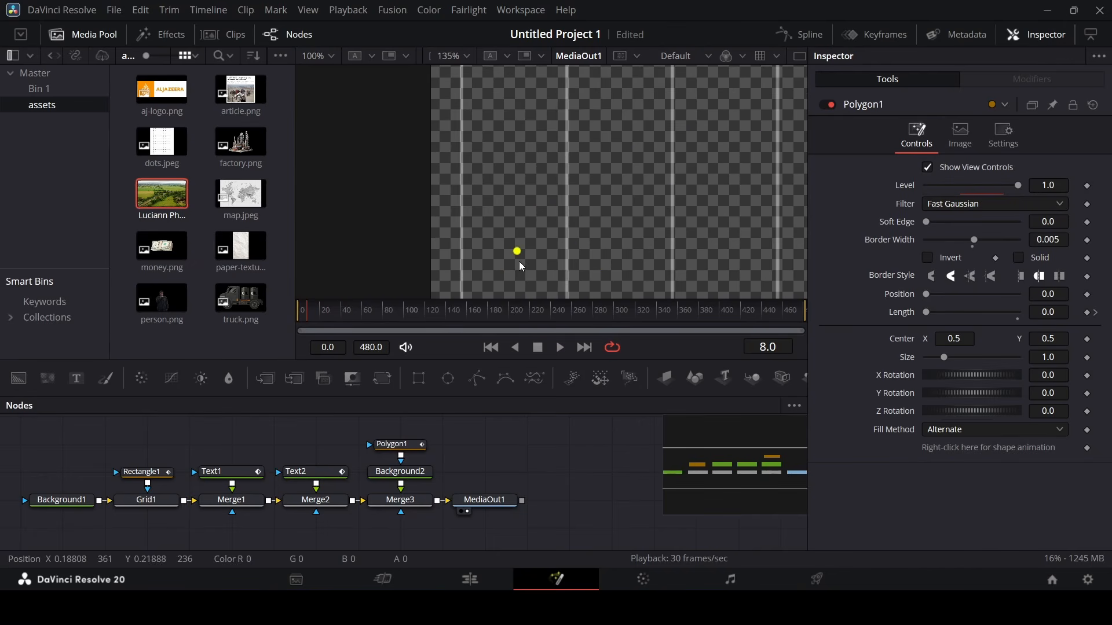
pyautogui.press('Right')
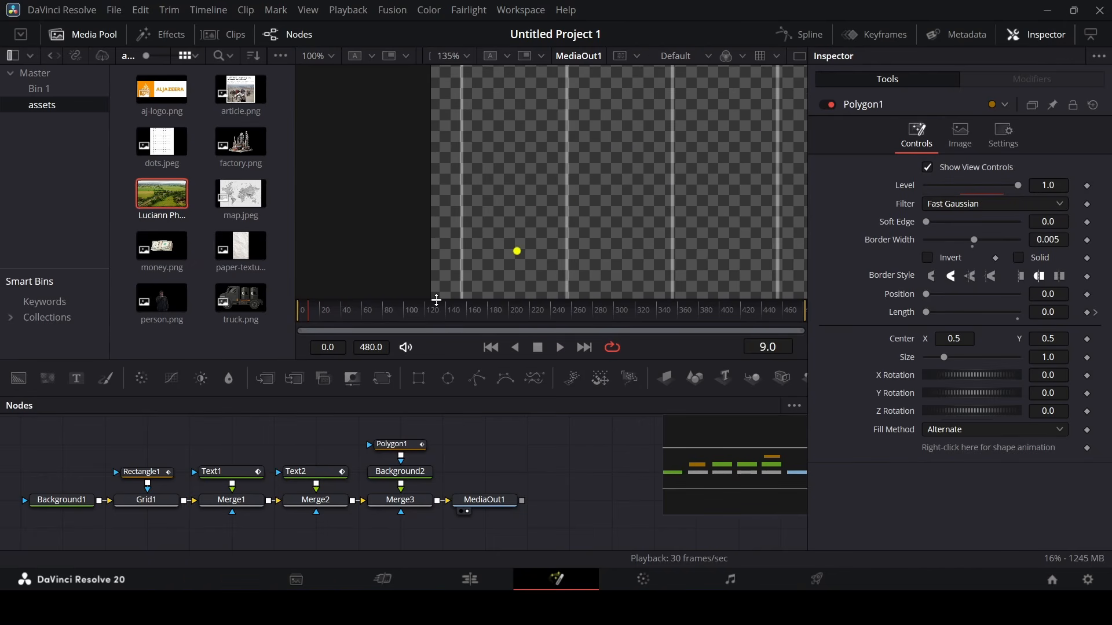
pyautogui.press('Right')
pyautogui.press('Left')
pyautogui.click(1087, 185)
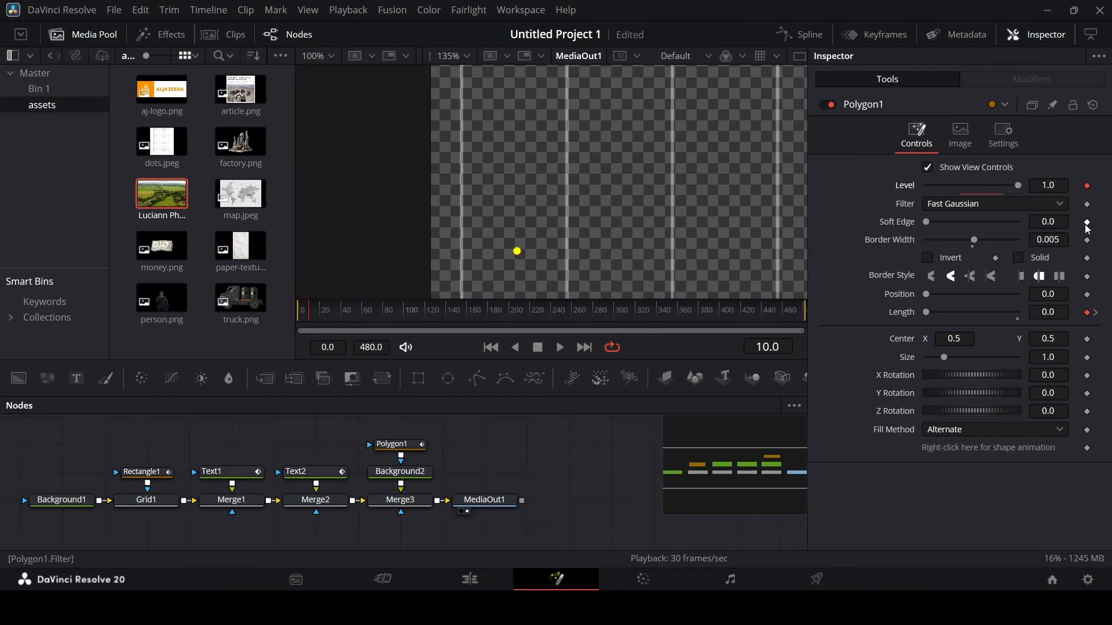
pyautogui.press('Left')
pyautogui.moveTo(1017, 186); pyautogui.dragTo(874, 183)
pyautogui.scroll(-4, 533, 221)
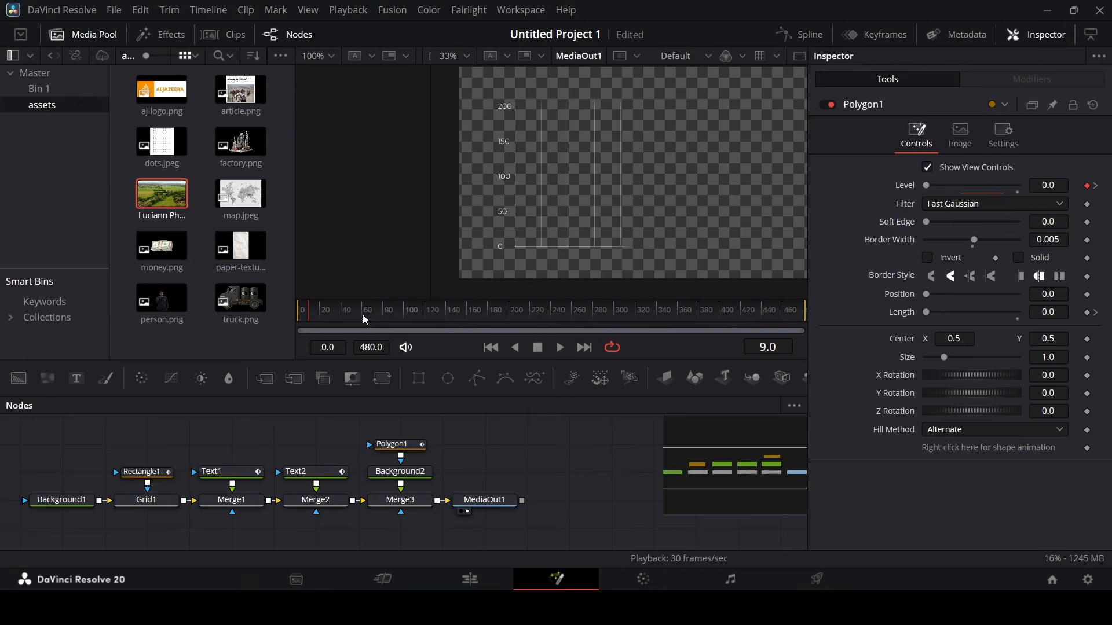
pyautogui.click(302, 316)
pyautogui.press('space')
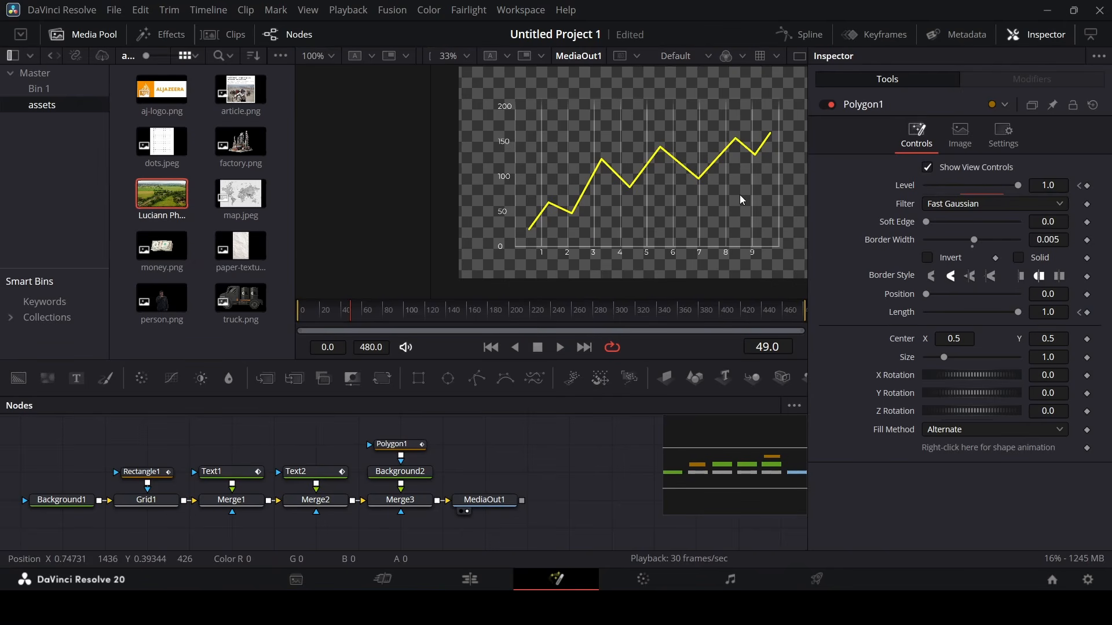
# Merge a new Background node after Merge3 and mask it with a copy of Polygon1.
pyautogui.moveTo(427, 466); pyautogui.dragTo(438, 502)
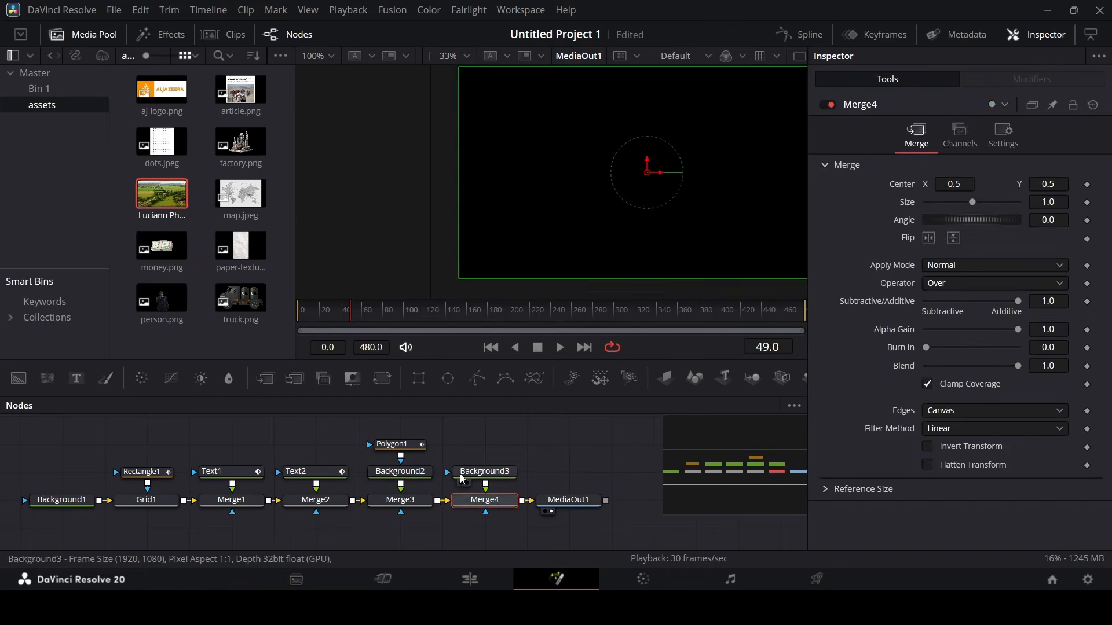
pyautogui.click(401, 448)
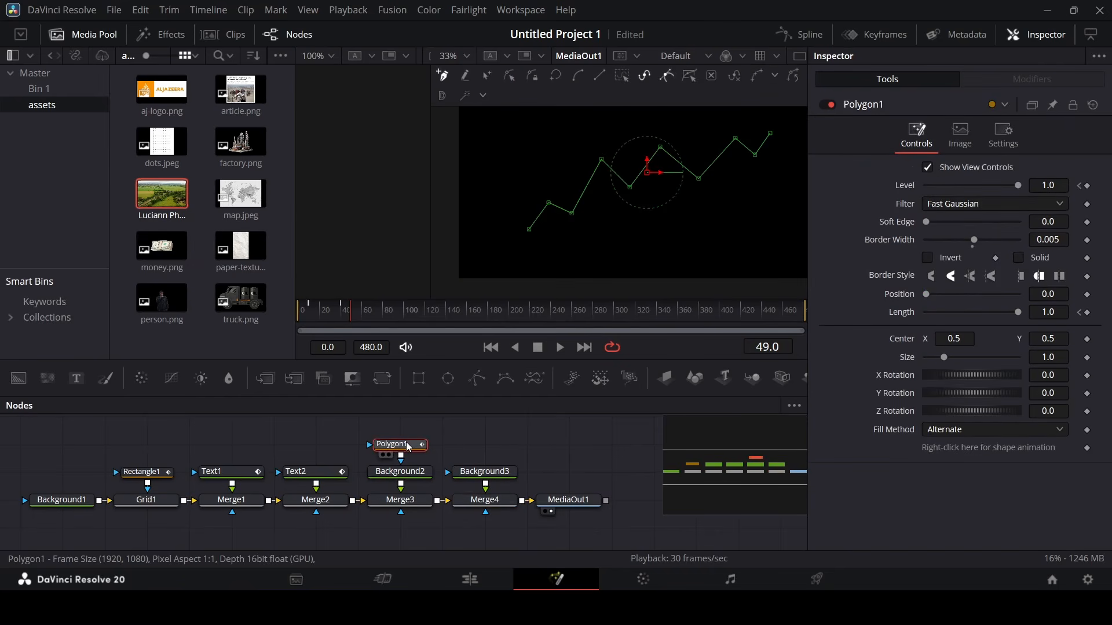
pyautogui.hotkey('ctrl', 'c')
pyautogui.hotkey('ctrl', 'v')
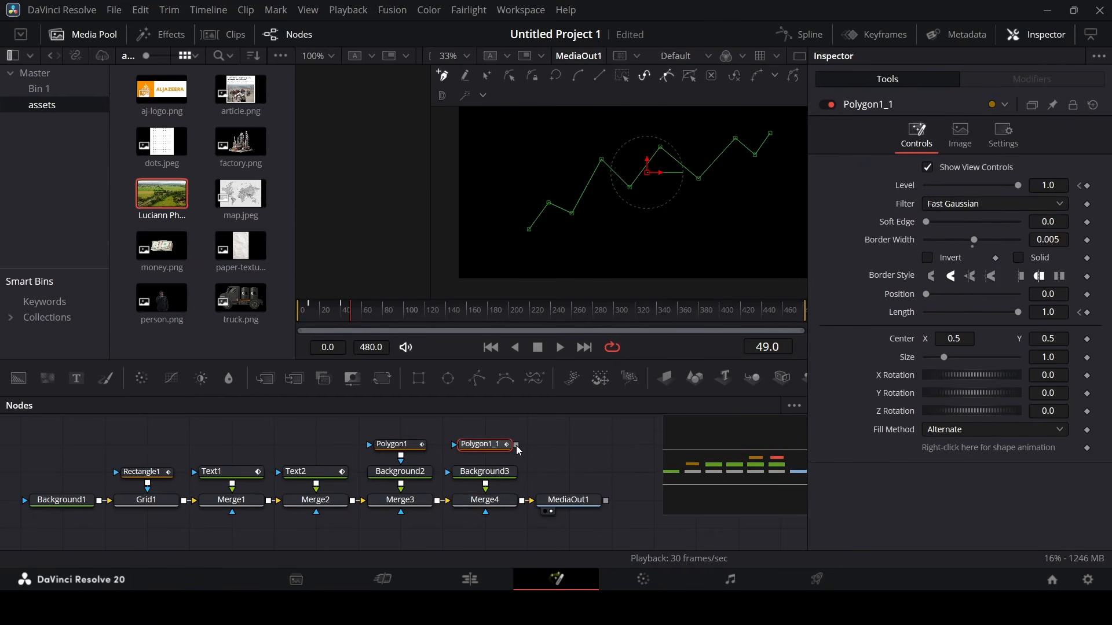
pyautogui.moveTo(517, 446); pyautogui.dragTo(485, 474)
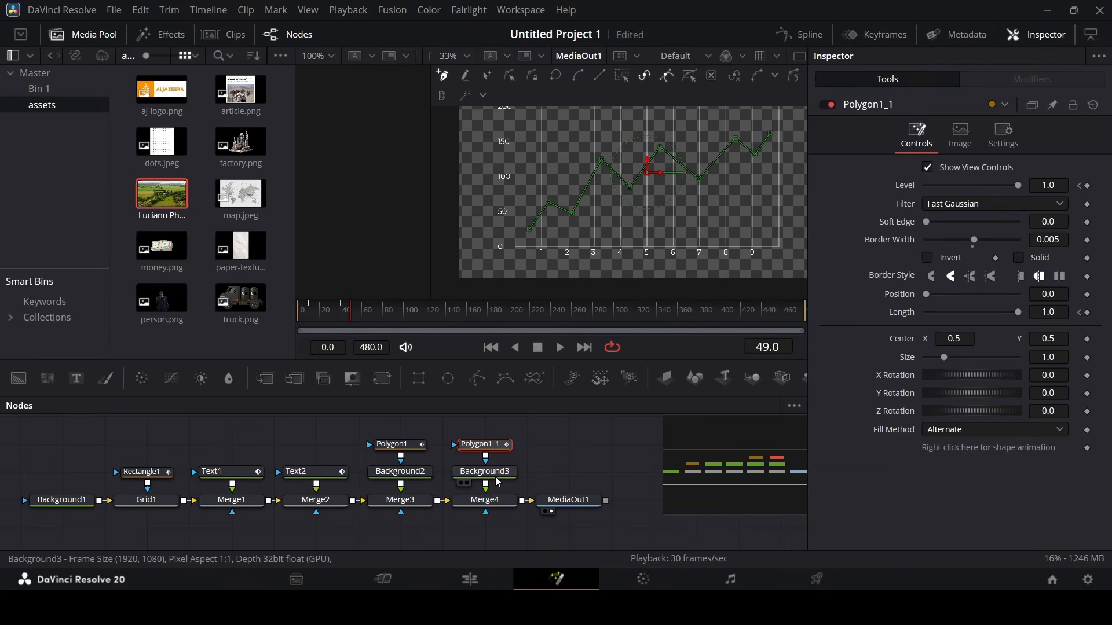
# Make Polygon1_1 solid and close its path with two corners below the chart's horizontal axis.
pyautogui.click(1047, 258)
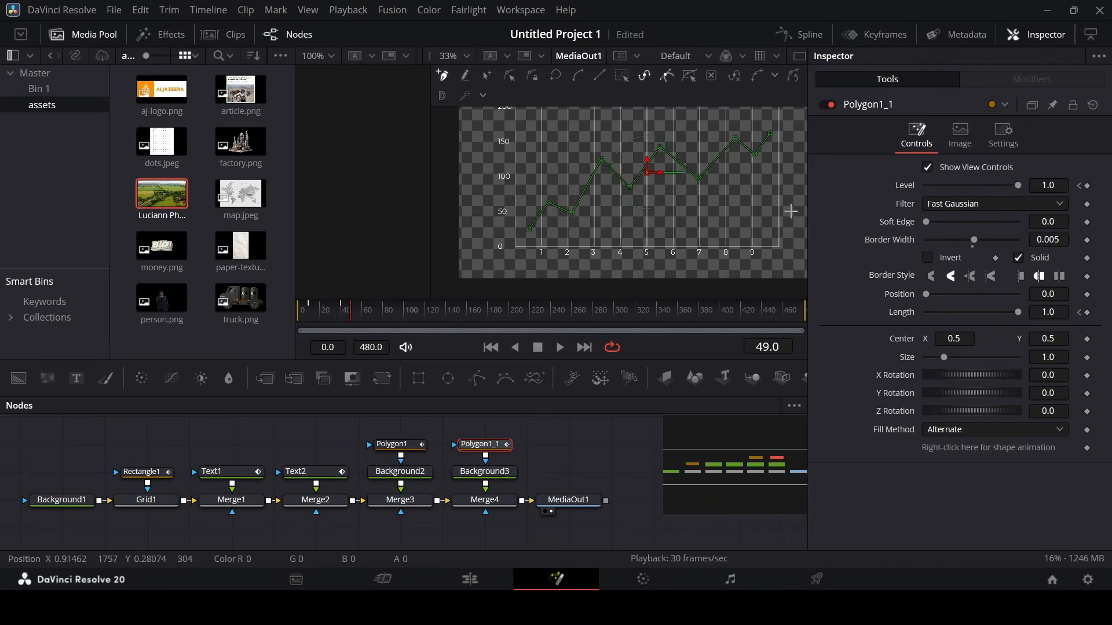
pyautogui.click(769, 261)
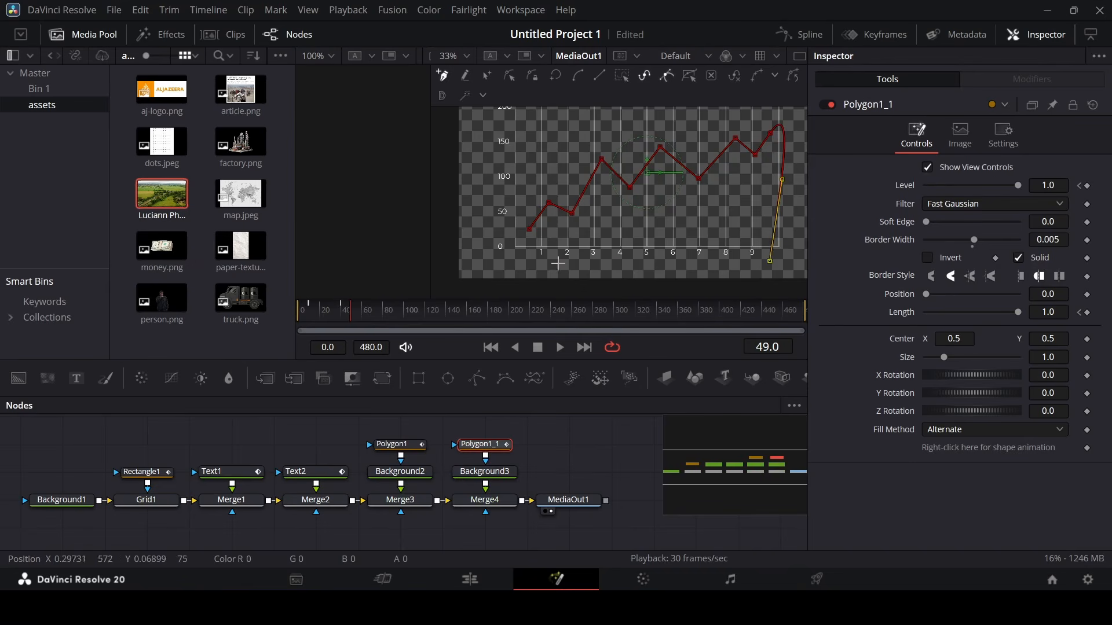
pyautogui.click(529, 263)
pyautogui.click(528, 230)
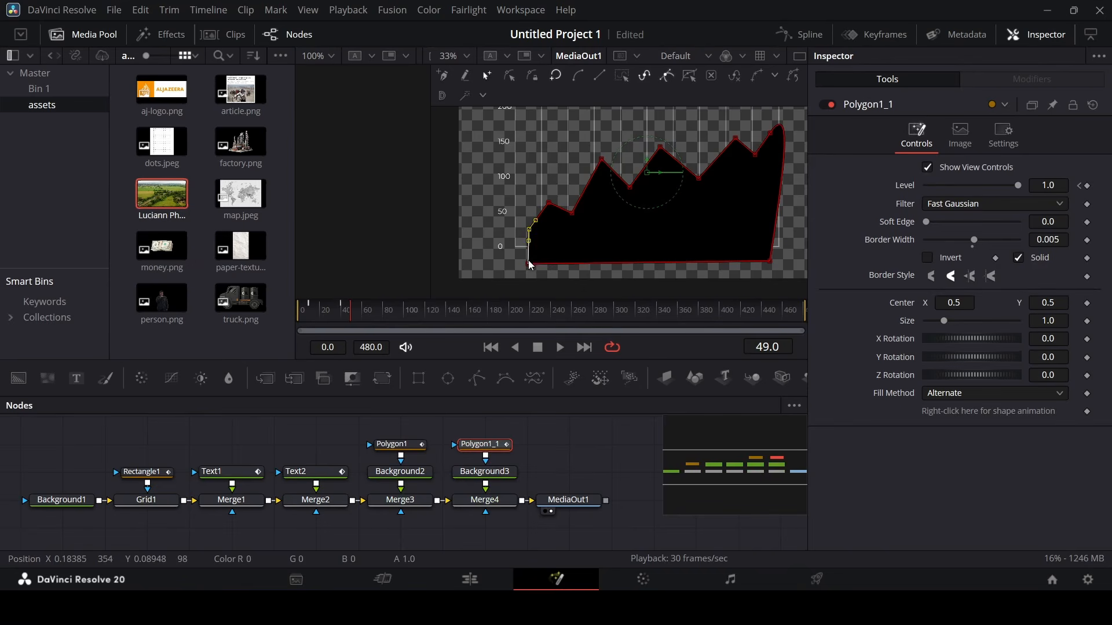
# Align Polygon1_1's two lower corners with the 0 axis and make its right edge a straight linear segment.
pyautogui.moveTo(530, 266); pyautogui.dragTo(530, 250)
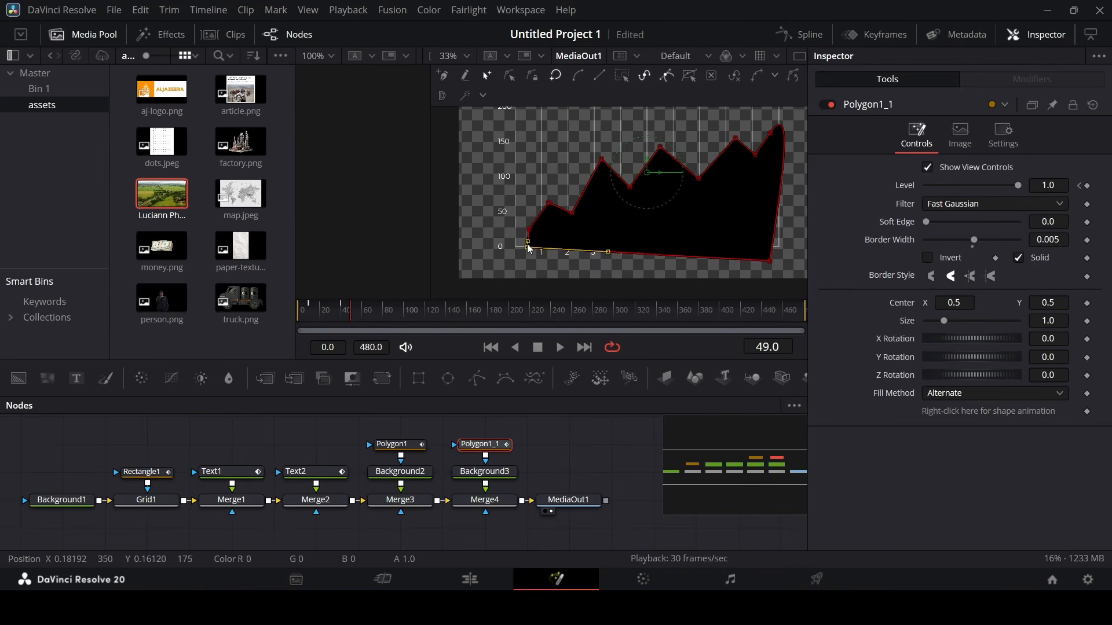
pyautogui.moveTo(767, 272); pyautogui.dragTo(802, 119)
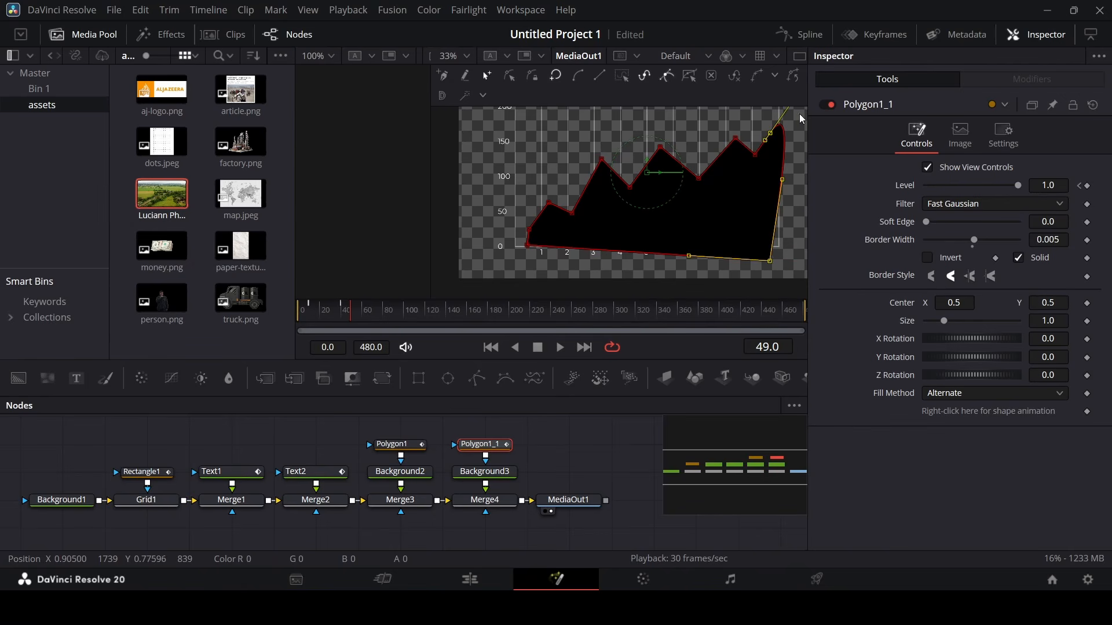
pyautogui.click(597, 77)
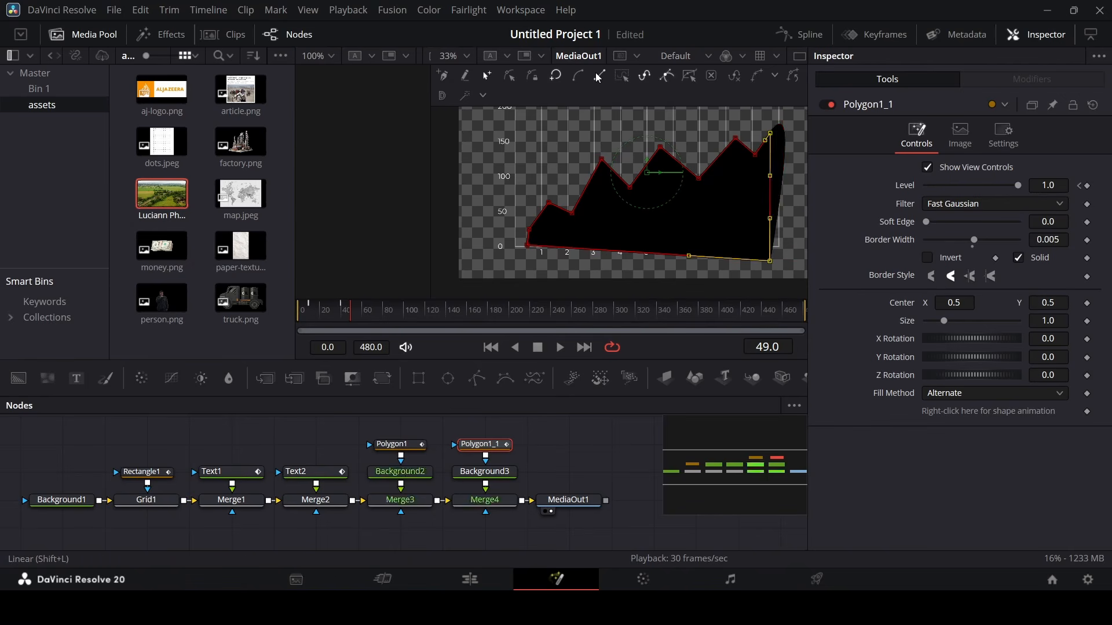
pyautogui.moveTo(755, 270); pyautogui.dragTo(769, 247)
pyautogui.scroll(5, 769, 245)
pyautogui.scroll(-5, 768, 247)
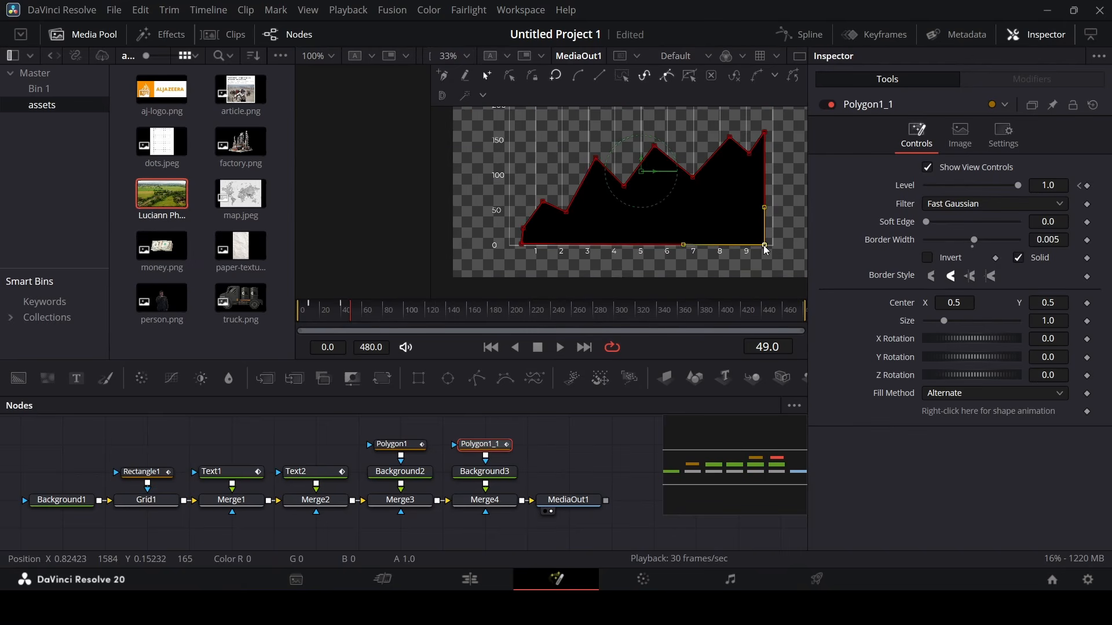
pyautogui.scroll(-1, 551, 197)
pyautogui.scroll(1, 607, 197)
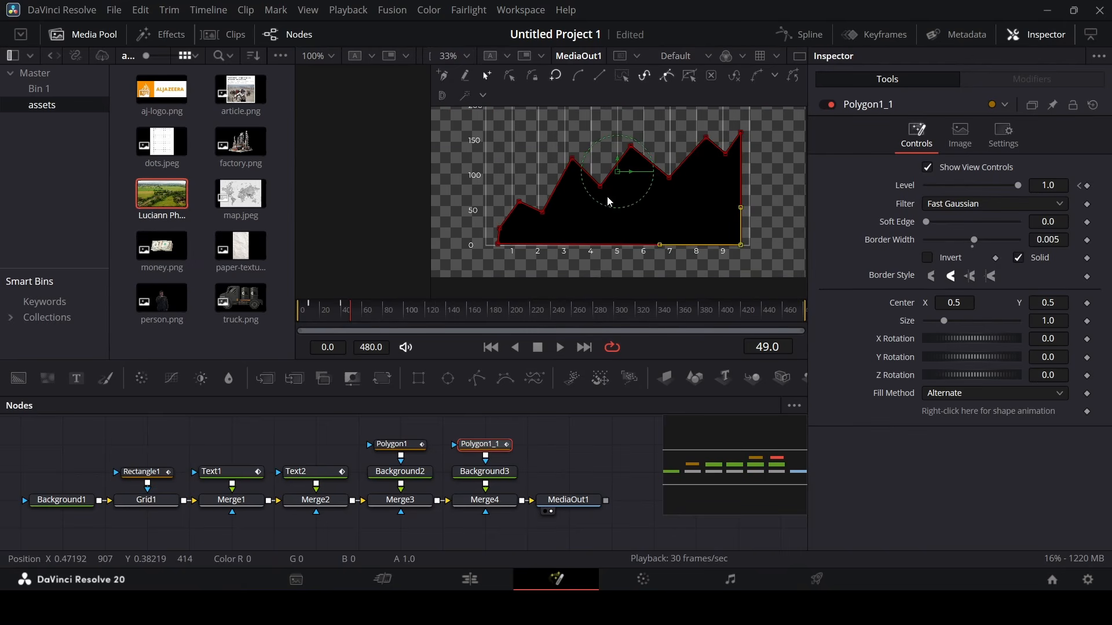
# Set Background3 to a linear gradient running upward from about X 0.477, Y 0.036 to X 0.504, Y 0.760.
pyautogui.click(504, 472)
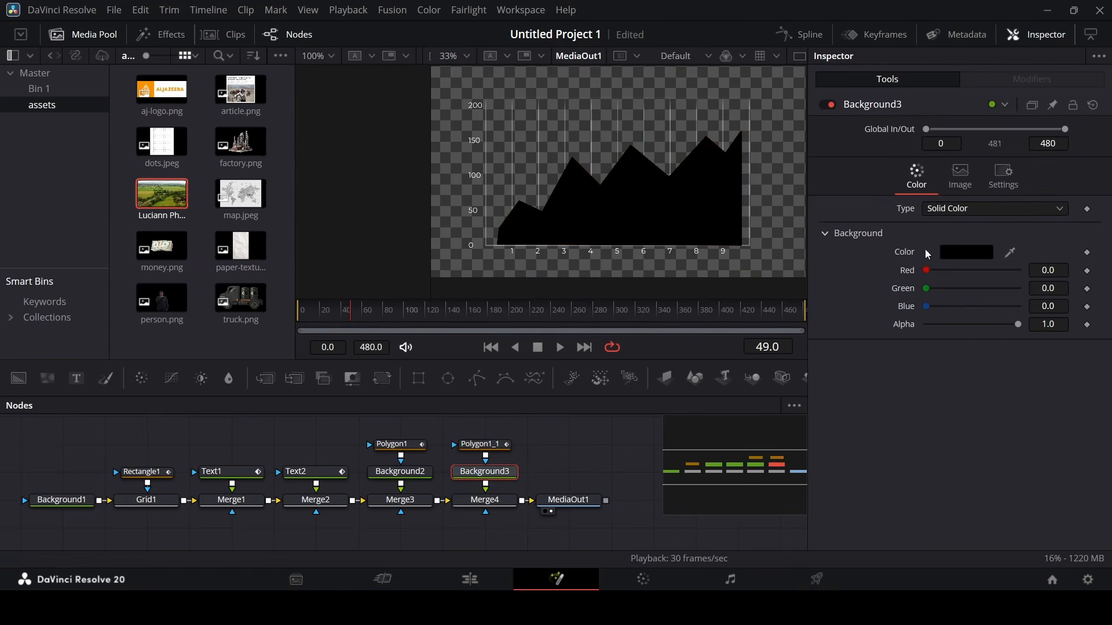
pyautogui.click(943, 210)
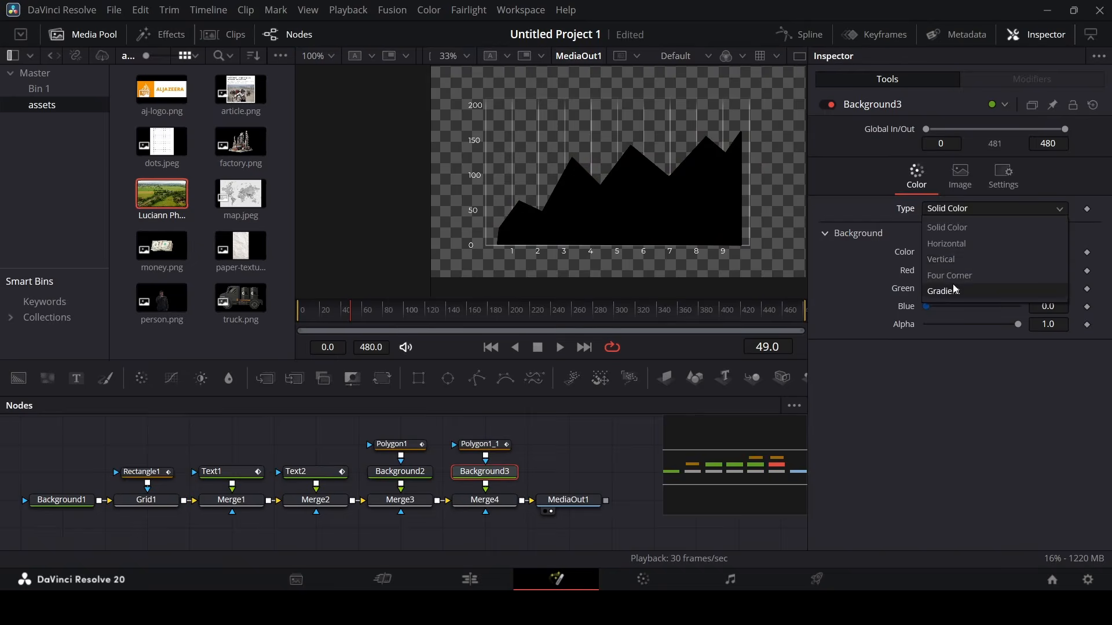
pyautogui.click(952, 287)
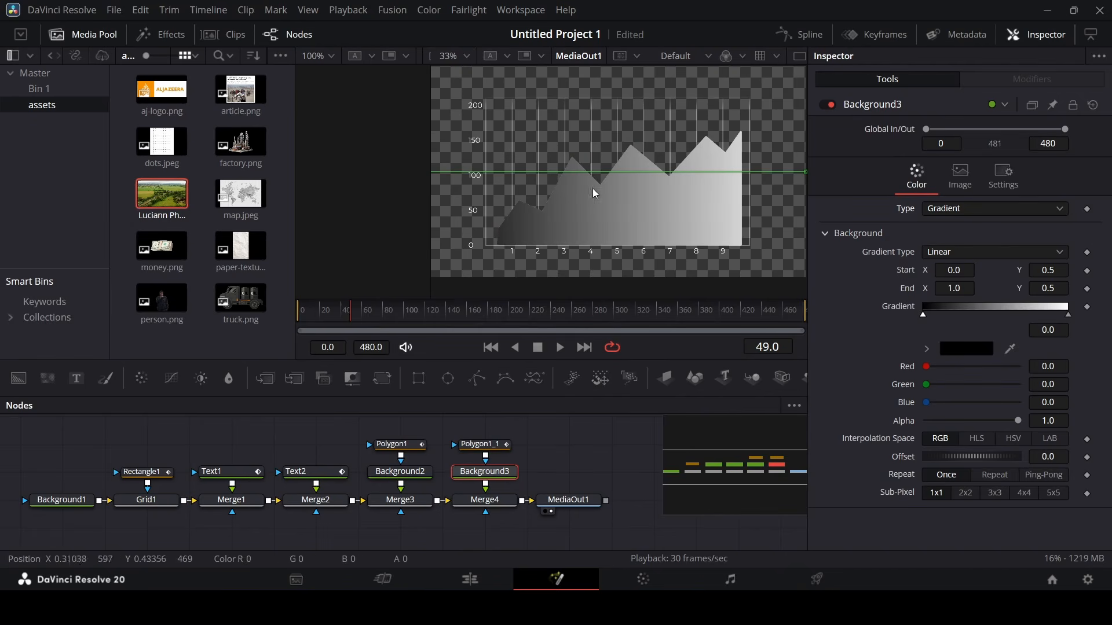
pyautogui.scroll(-1, 664, 191)
pyautogui.moveTo(545, 182); pyautogui.dragTo(633, 228)
pyautogui.moveTo(735, 182); pyautogui.dragTo(643, 154)
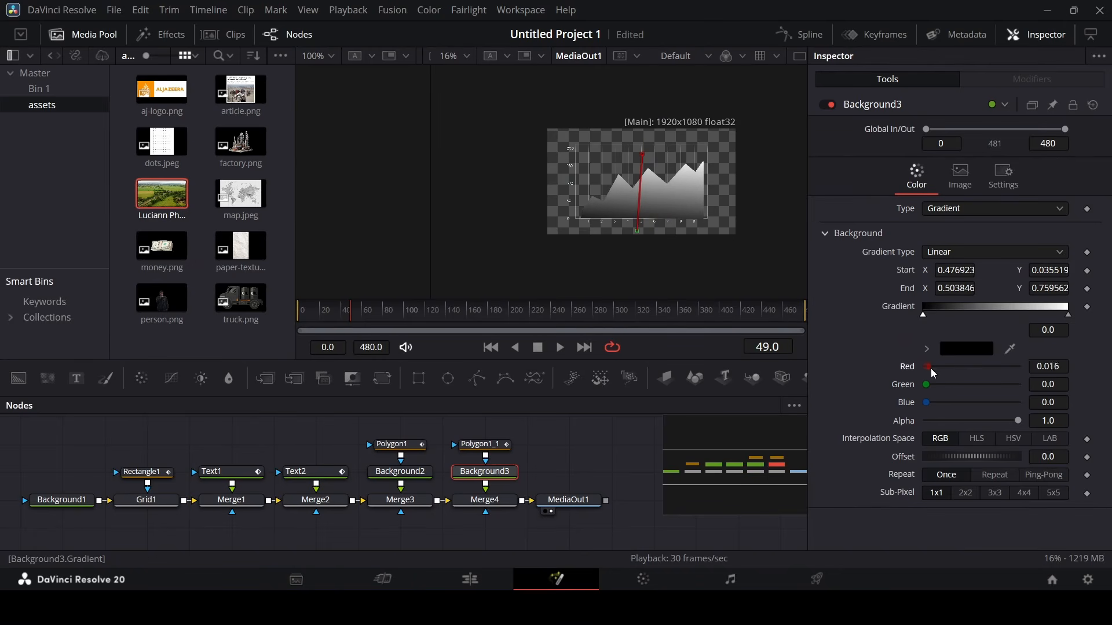
# Color Background3's starting gradient stop yellow with red and green at 1.0, then swap the two stops' positions.
pyautogui.moveTo(929, 367); pyautogui.dragTo(1019, 385)
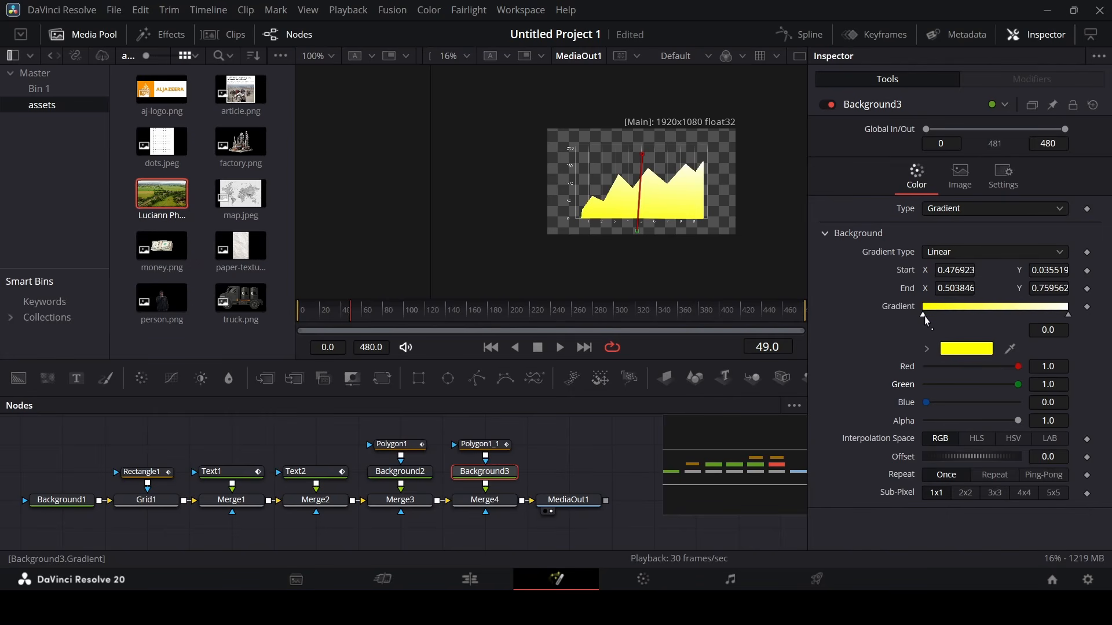
pyautogui.moveTo(921, 315); pyautogui.dragTo(886, 322)
pyautogui.moveTo(1018, 315); pyautogui.dragTo(1098, 322)
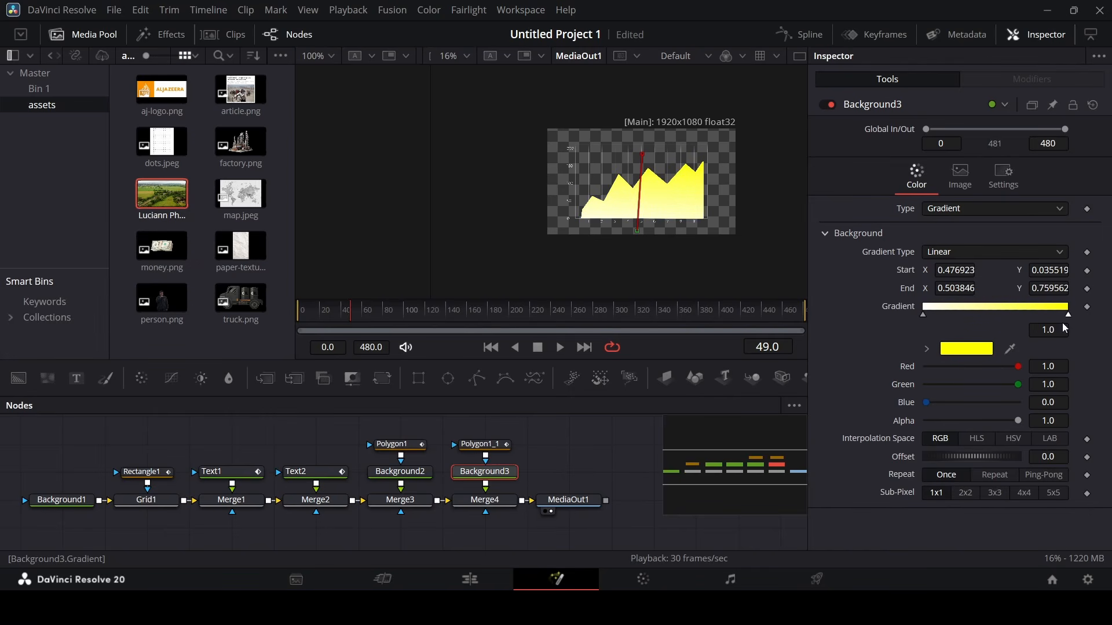
# Make the gradient's lower stop black with alpha 0.0 so the yellow fades to transparent.
pyautogui.click(922, 315)
pyautogui.click(927, 350)
pyautogui.moveTo(934, 424); pyautogui.dragTo(888, 482)
pyautogui.click(927, 350)
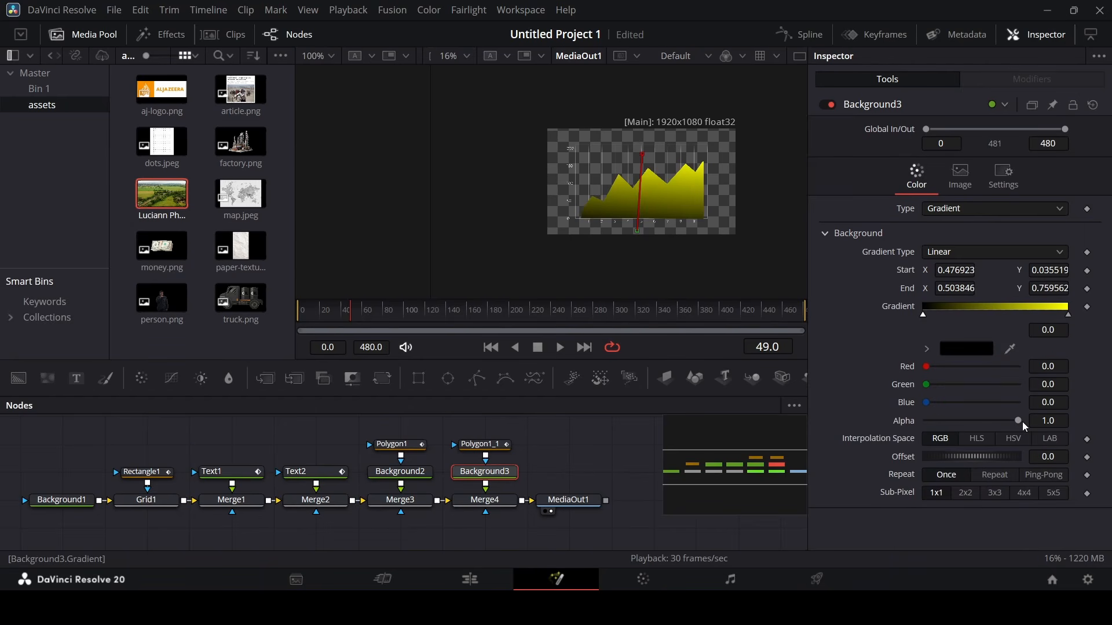
pyautogui.moveTo(1023, 422); pyautogui.dragTo(871, 421)
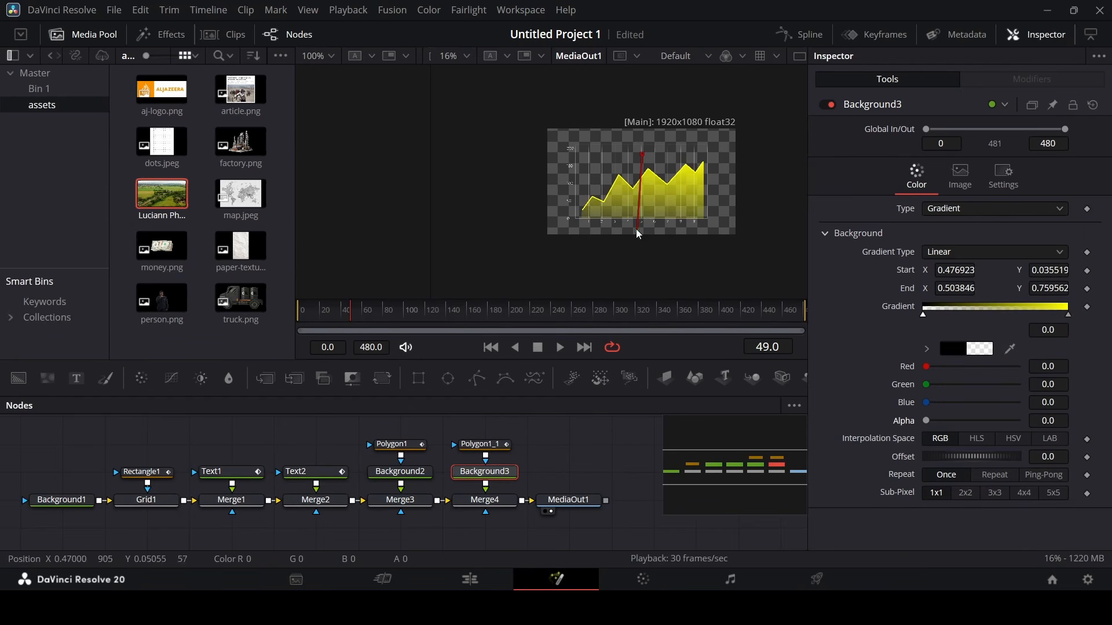
# Move the gradient's start up to about X 0.512, Y 0.227 and play the composition from the start.
pyautogui.moveTo(636, 229); pyautogui.dragTo(642, 209)
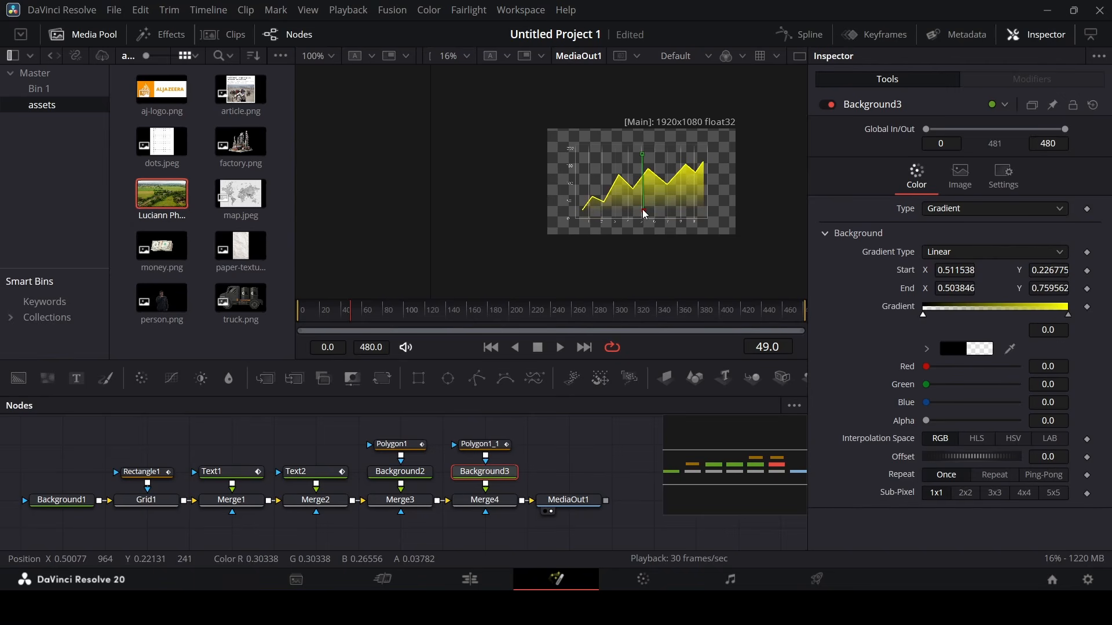
pyautogui.scroll(2, 648, 174)
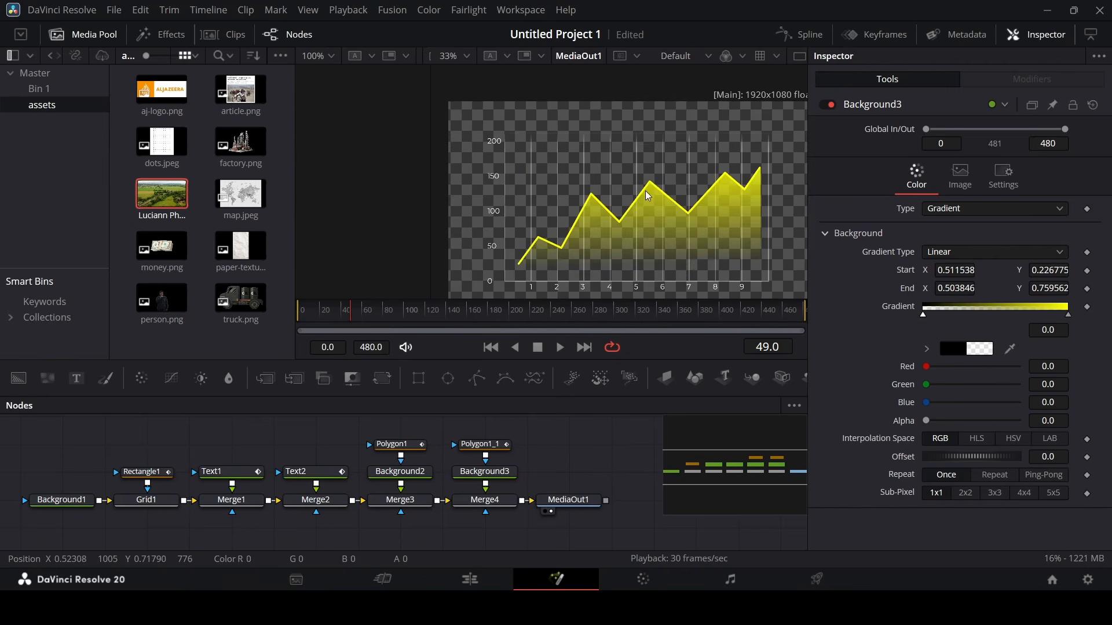
pyautogui.press('space')
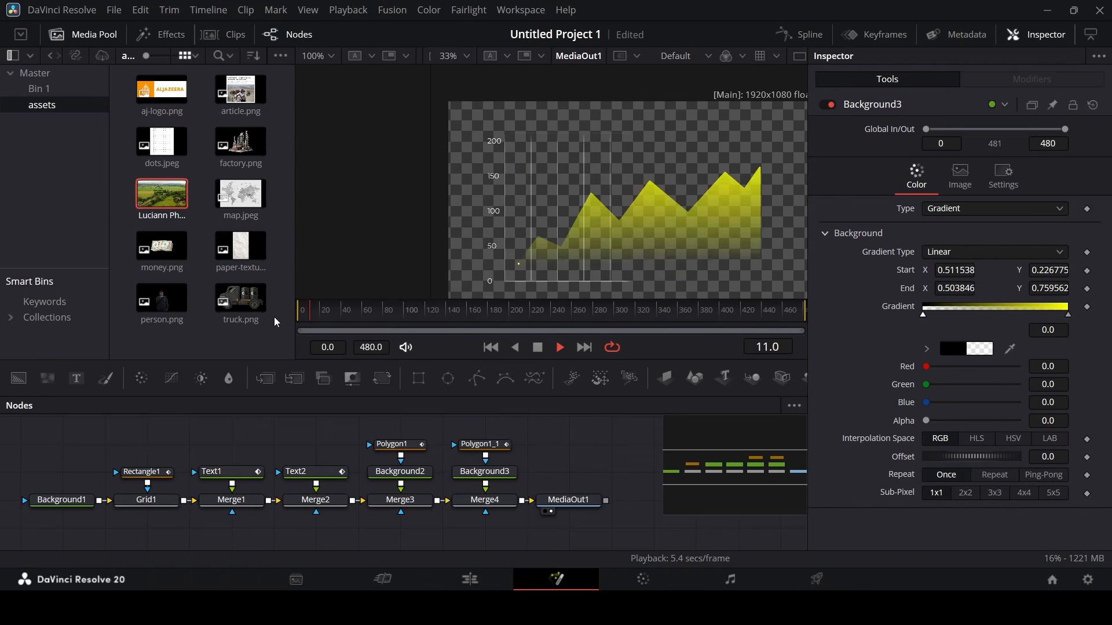
pyautogui.press('space')
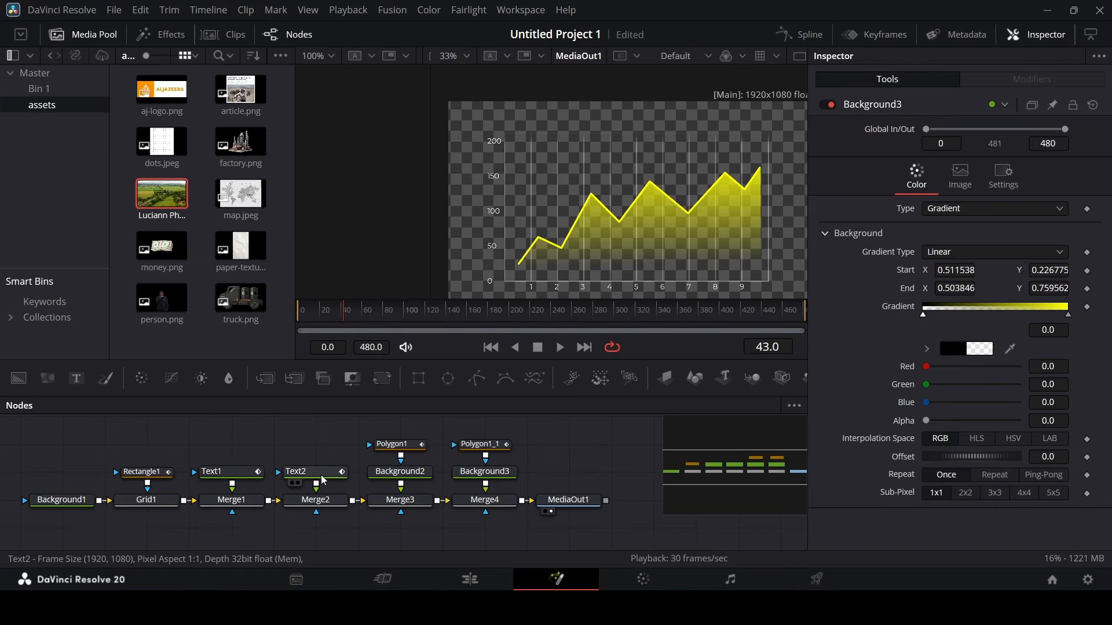
# Add a Rectangle mask to Merge4 and size it to width 0.685 and height 0.638, covering the filled area.
pyautogui.click(504, 449)
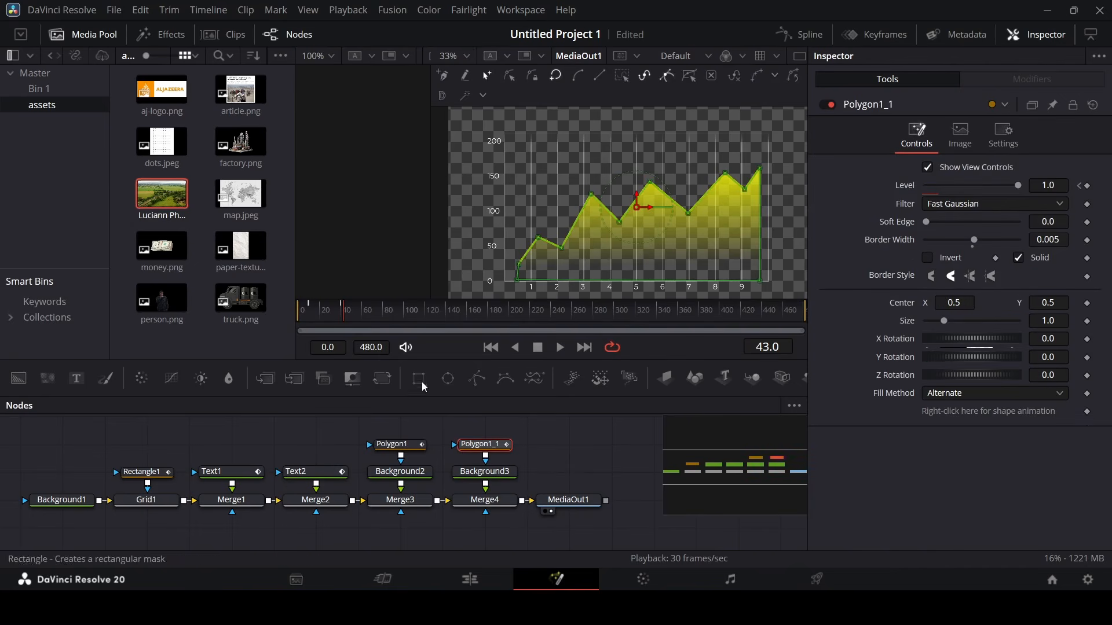
pyautogui.moveTo(418, 378); pyautogui.dragTo(492, 495)
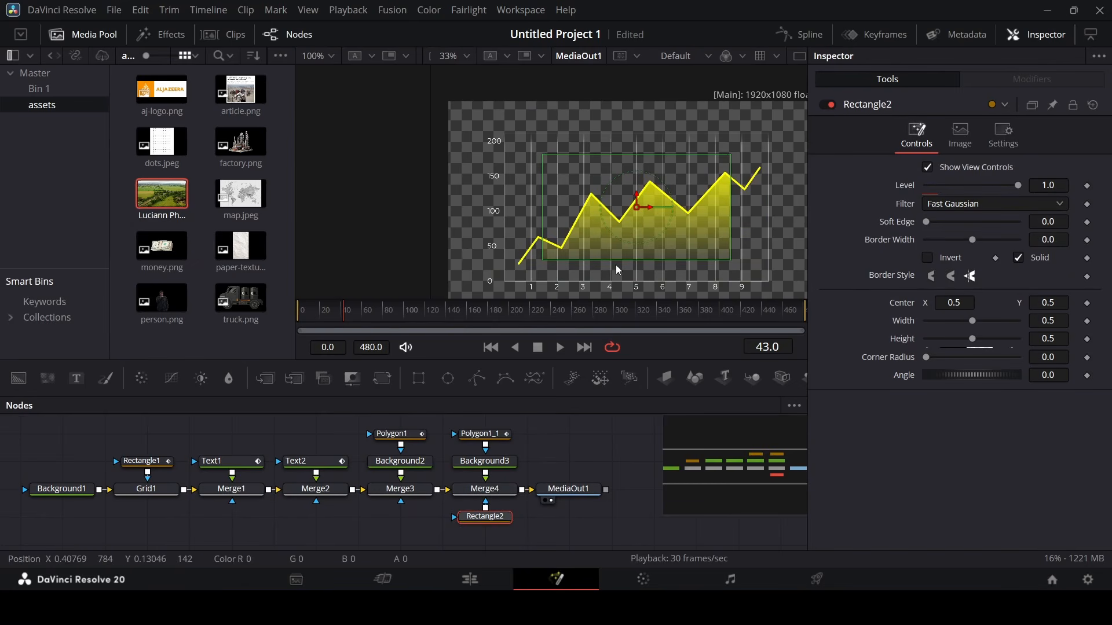
pyautogui.moveTo(974, 323)
pyautogui.mouseDown()
pyautogui.moveTo(1052, 326)
pyautogui.moveTo(981, 341)
pyautogui.moveTo(1035, 340)
pyautogui.moveTo(981, 350)
pyautogui.moveTo(988, 321)
pyautogui.mouseUp()
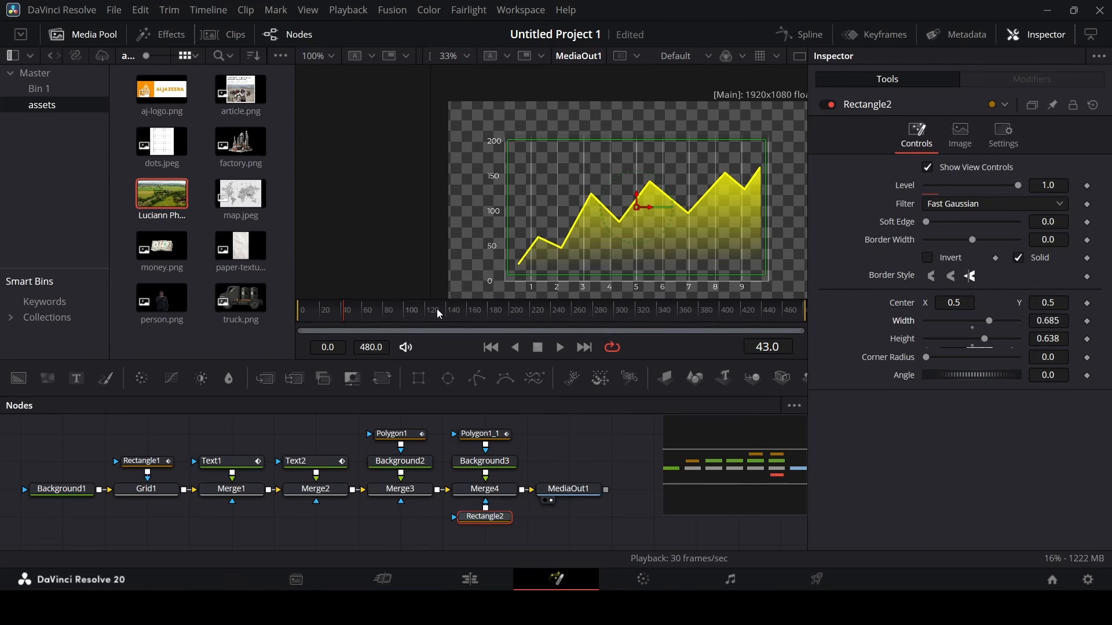
# Keyframe Rectangle2's center on frame 10 with X at about -0.152 so the fill starts hidden.
pyautogui.moveTo(324, 316); pyautogui.dragTo(319, 317)
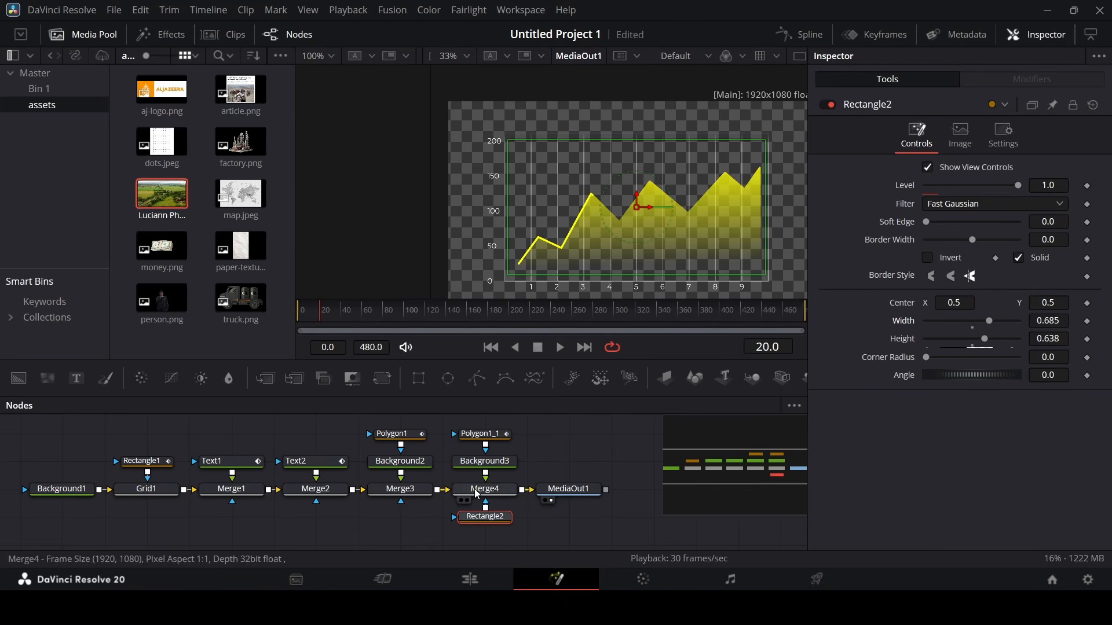
pyautogui.click(414, 435)
pyautogui.click(310, 313)
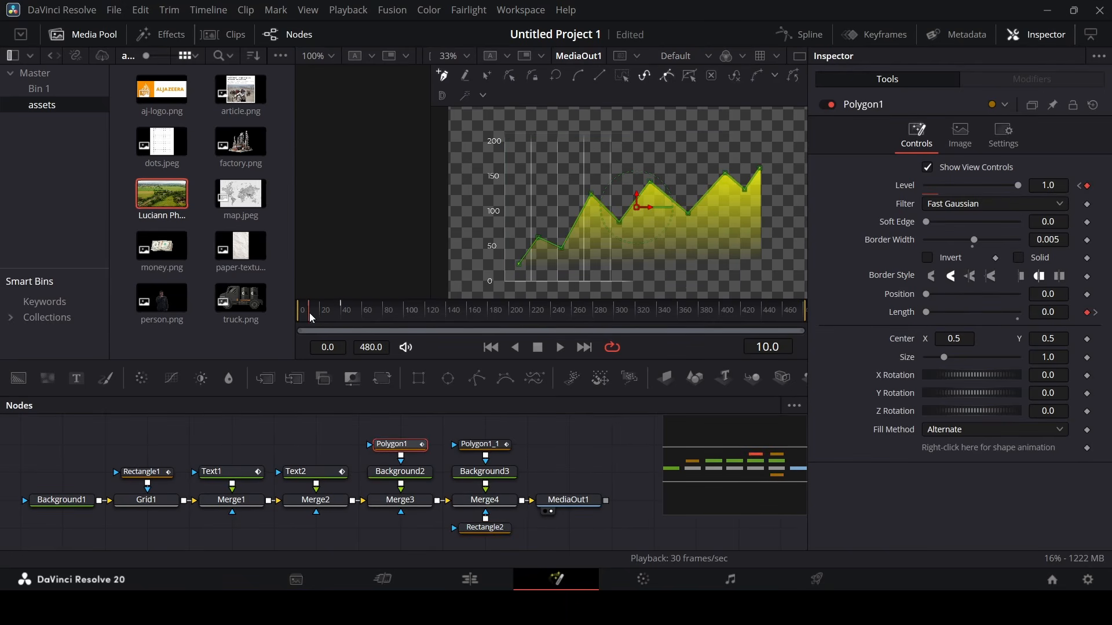
pyautogui.click(489, 527)
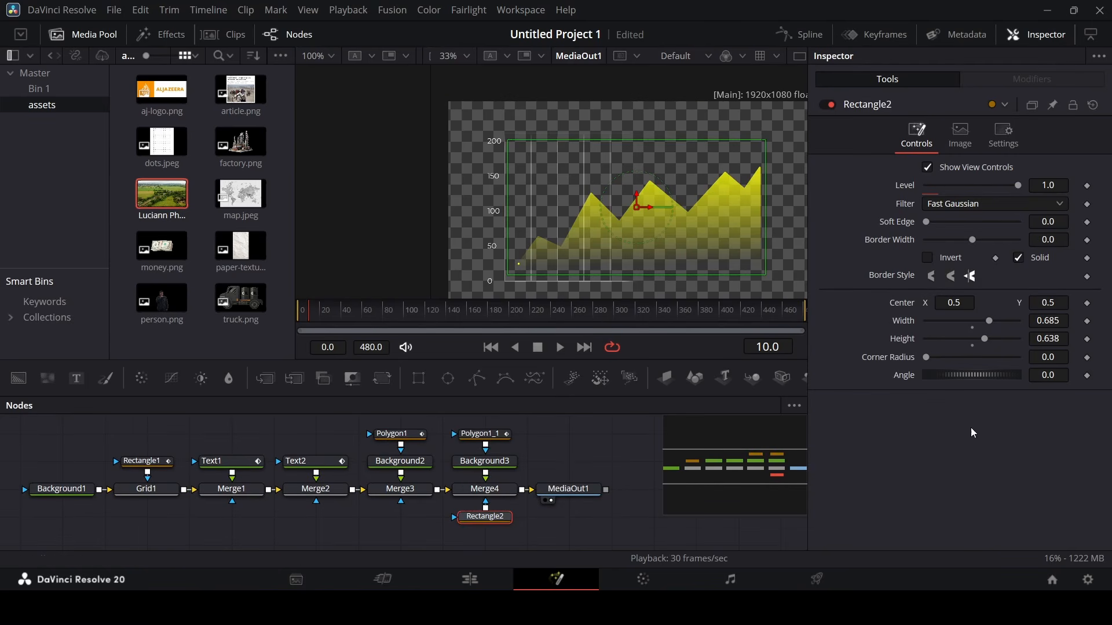
pyautogui.click(1088, 303)
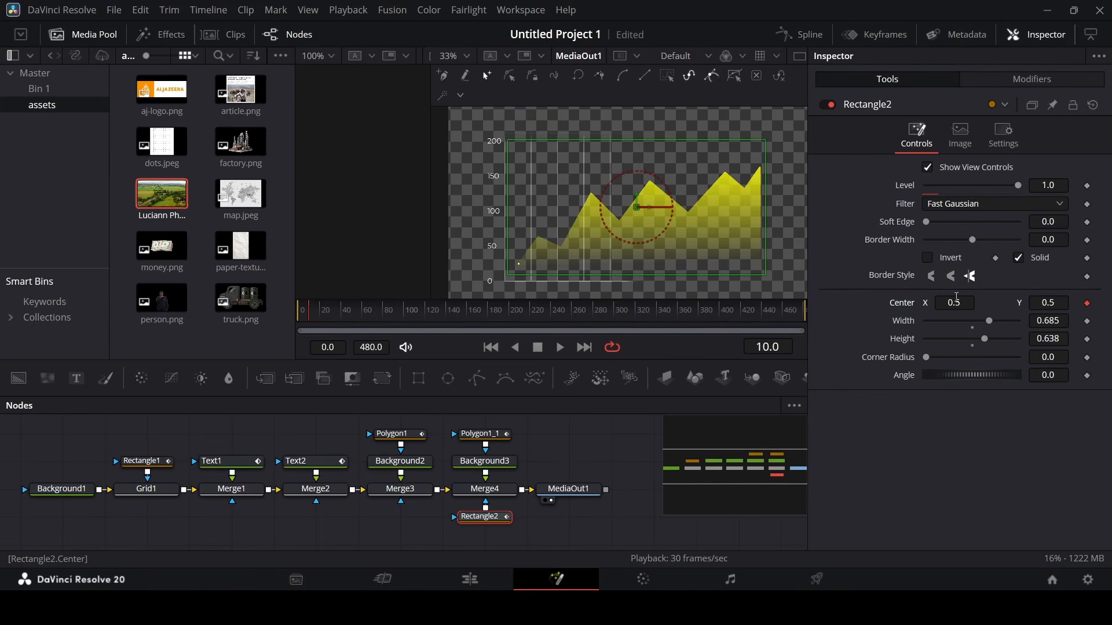
pyautogui.moveTo(956, 300); pyautogui.dragTo(881, 300)
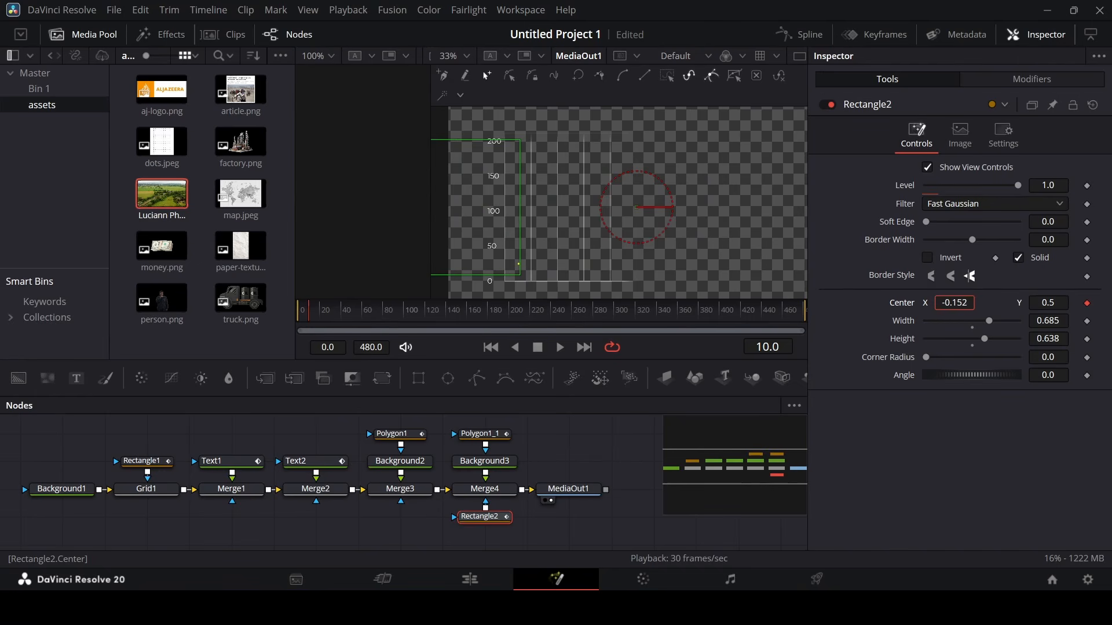
# Set Rectangle2's center X to 0.498 on frame 50 to reveal the fill, then replay the animation.
pyautogui.moveTo(308, 316); pyautogui.dragTo(355, 324)
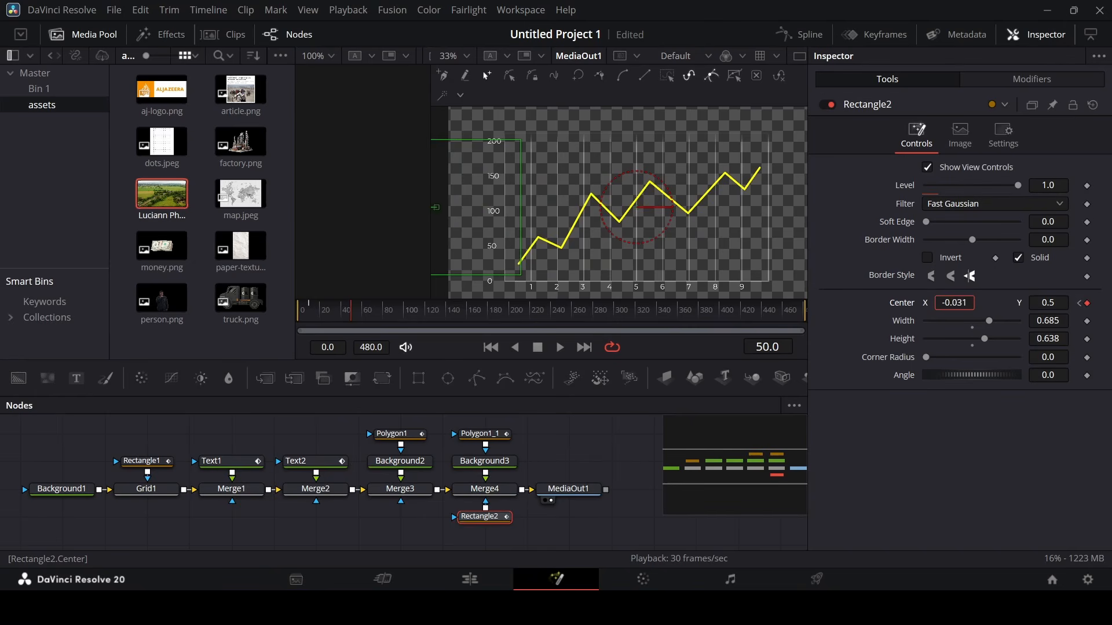
pyautogui.moveTo(954, 303); pyautogui.dragTo(1047, 303)
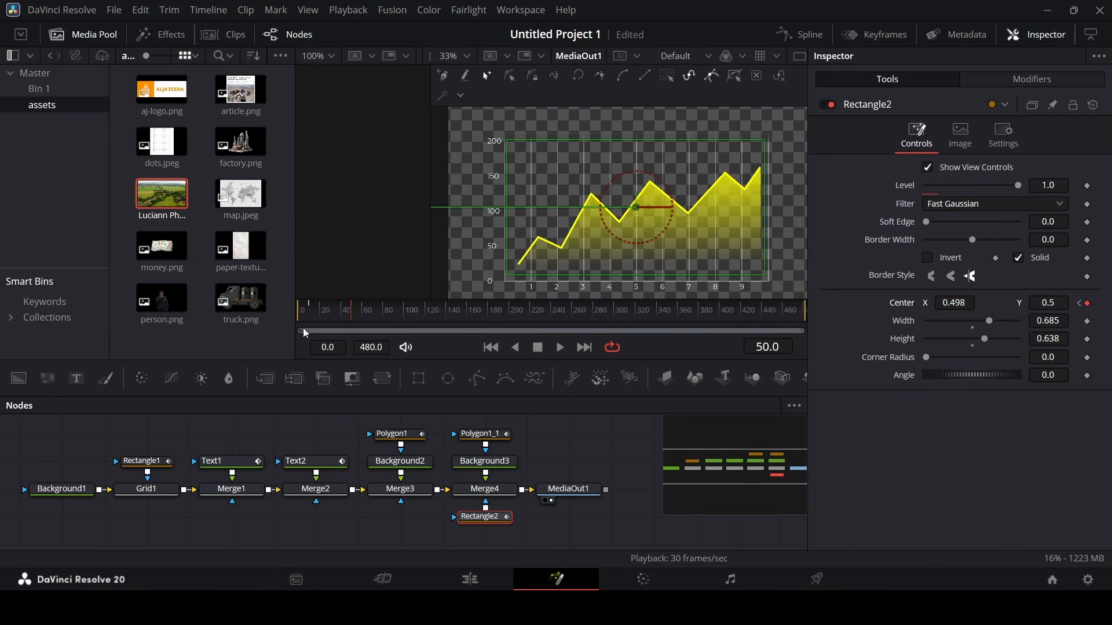
pyautogui.moveTo(305, 332); pyautogui.dragTo(280, 325)
pyautogui.press('space')
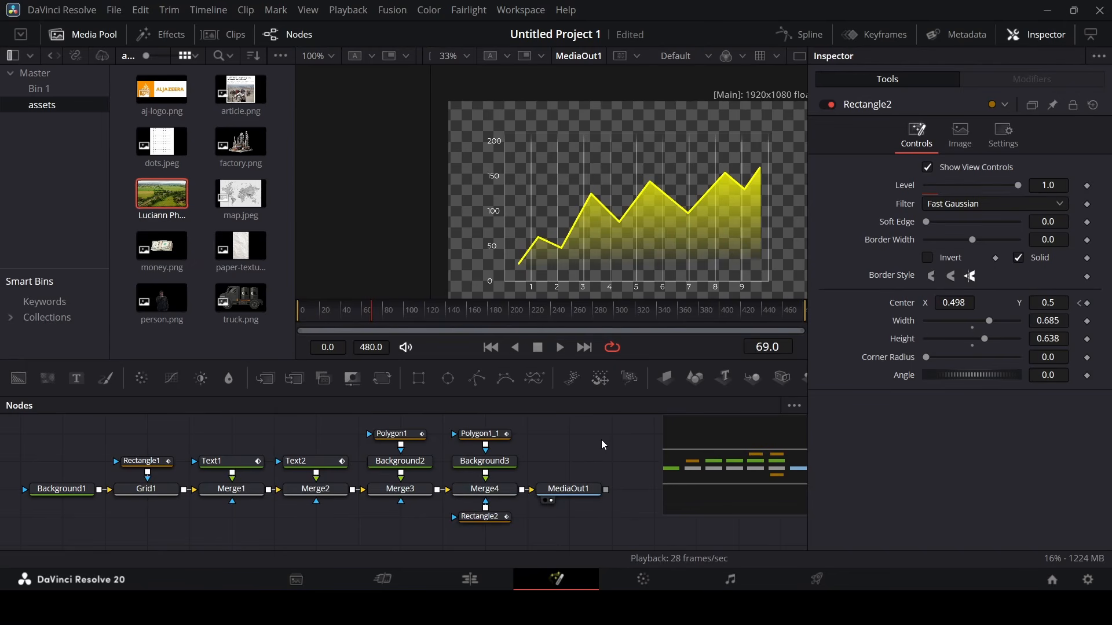
# Set Rectangle2's center X to 0.49075 on frame 41, delete its frame 50 keyframe and replay the animation.
pyautogui.click(480, 434)
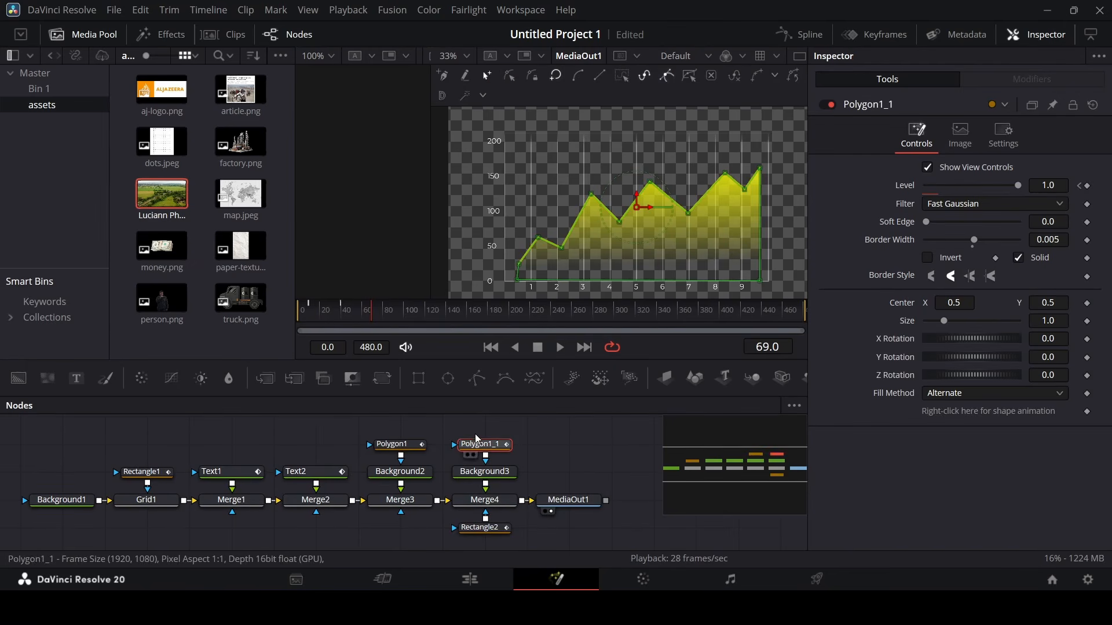
pyautogui.click(481, 528)
pyautogui.moveTo(355, 325); pyautogui.dragTo(344, 325)
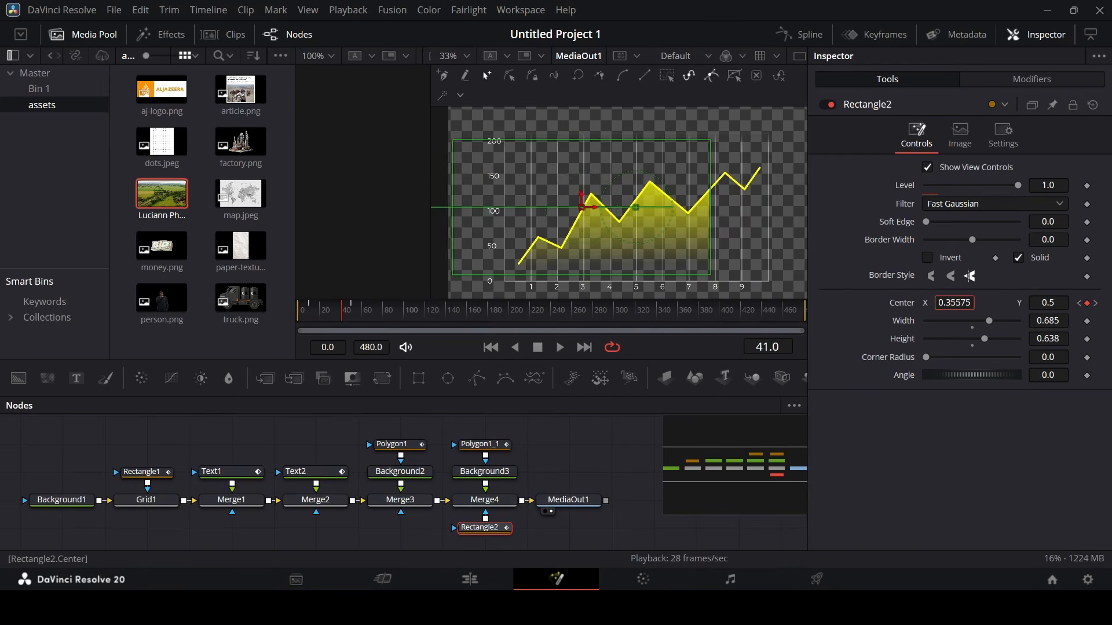
pyautogui.moveTo(955, 303); pyautogui.dragTo(992, 303)
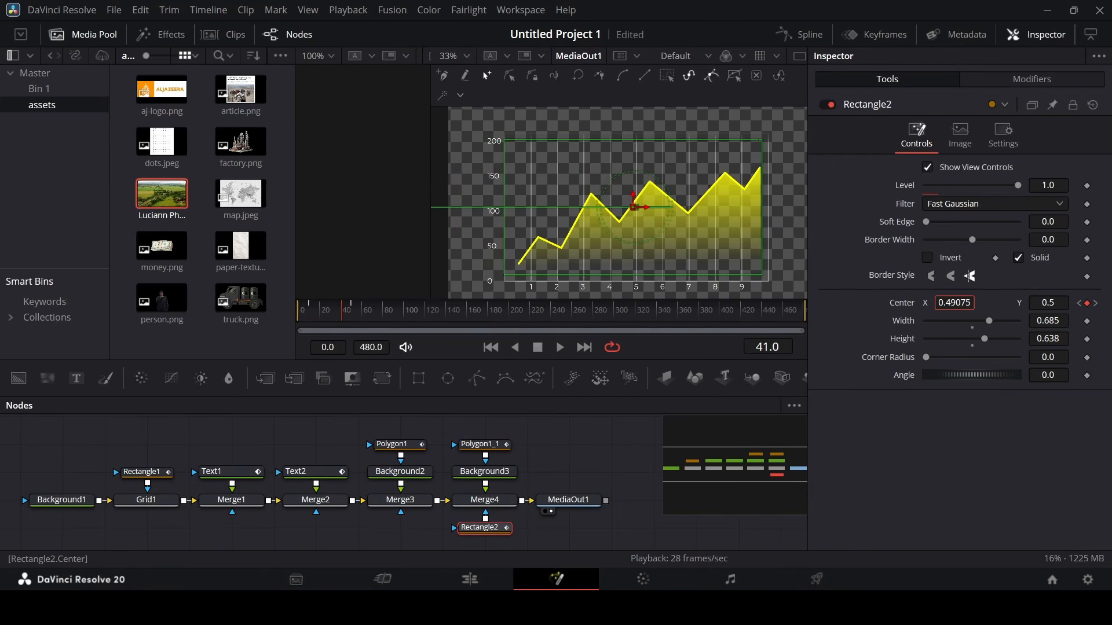
pyautogui.click(1095, 304)
pyautogui.click(1087, 304)
pyautogui.moveTo(355, 312); pyautogui.dragTo(280, 312)
pyautogui.click(555, 439)
pyautogui.press('space')
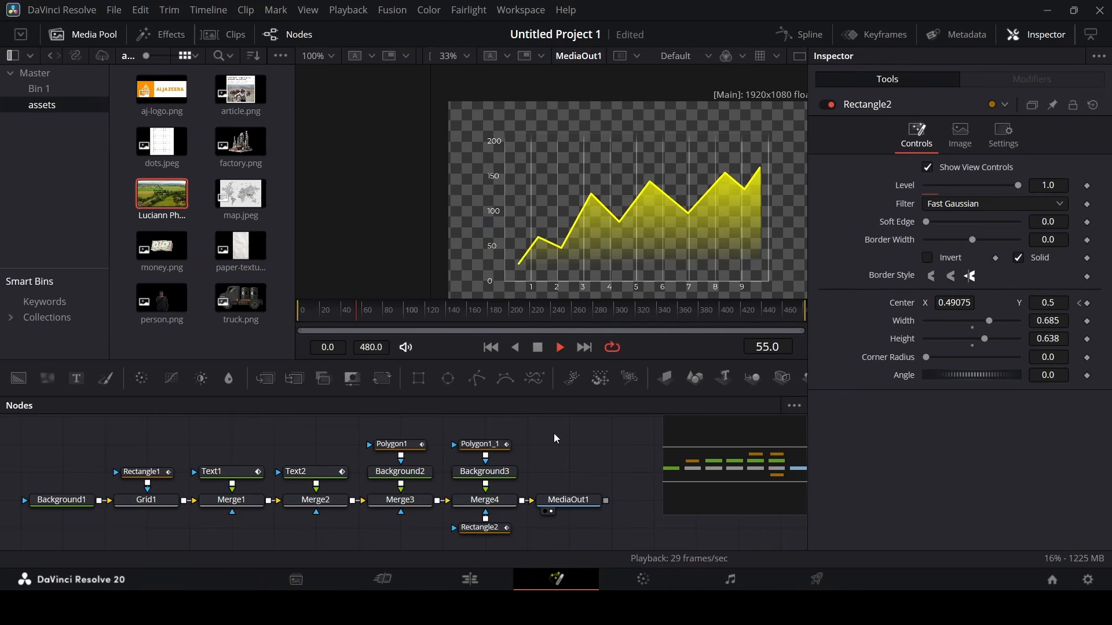
# Open the Spline editor, show the curves of Rectangle1, Text1, Text2, Polygon1, Polygon1_1 and Rectangle2, and fit them in view.
pyautogui.press('space')
pyautogui.click(800, 34)
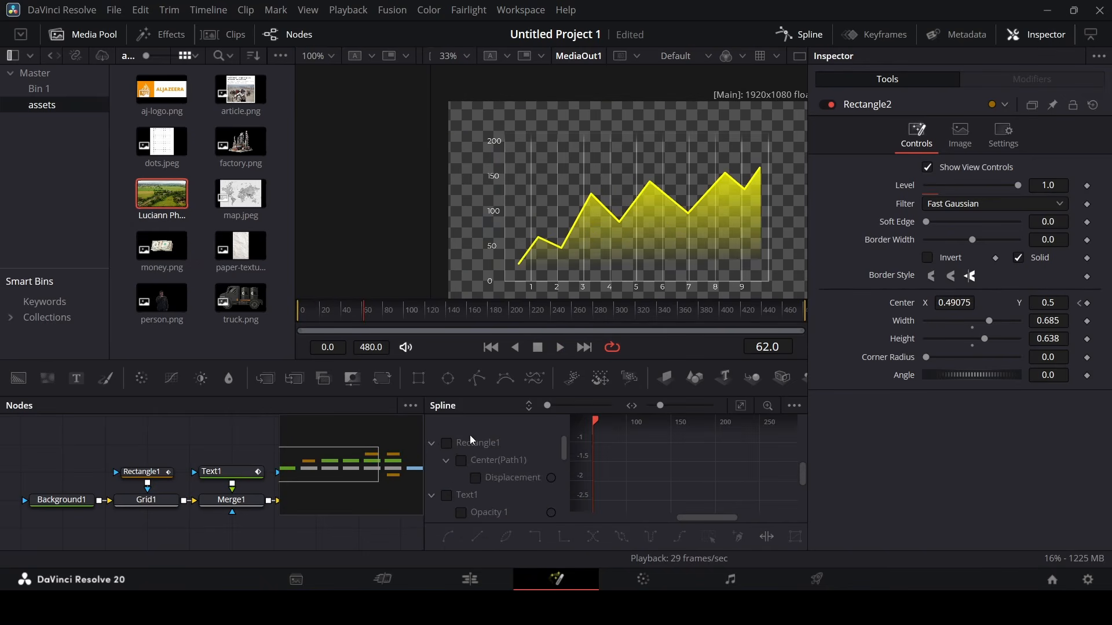
pyautogui.click(432, 460)
pyautogui.click(432, 477)
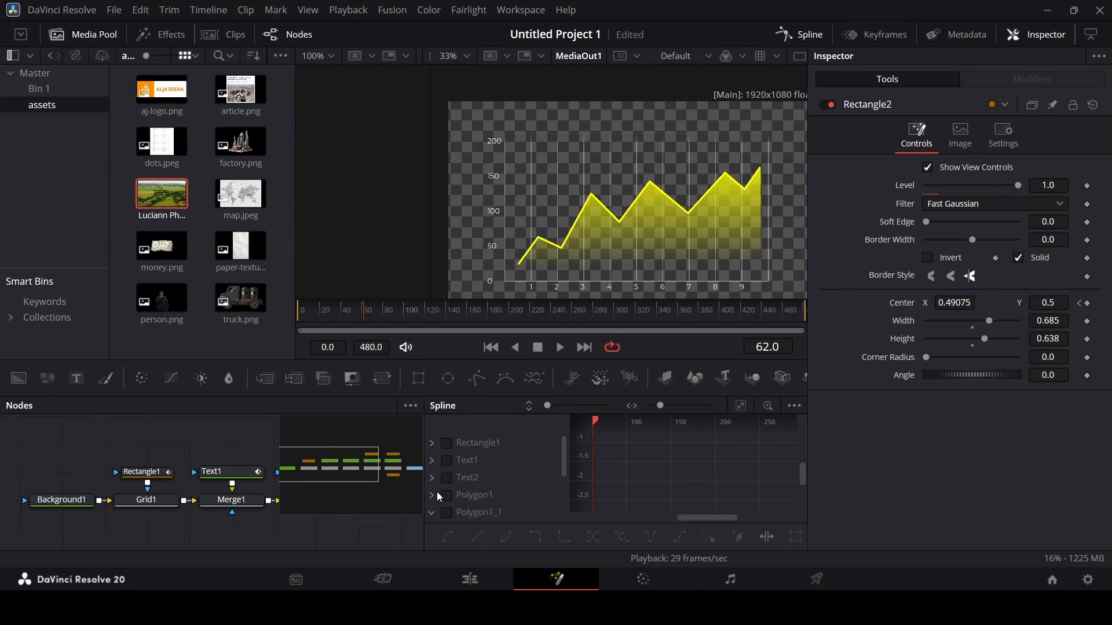
pyautogui.click(446, 495)
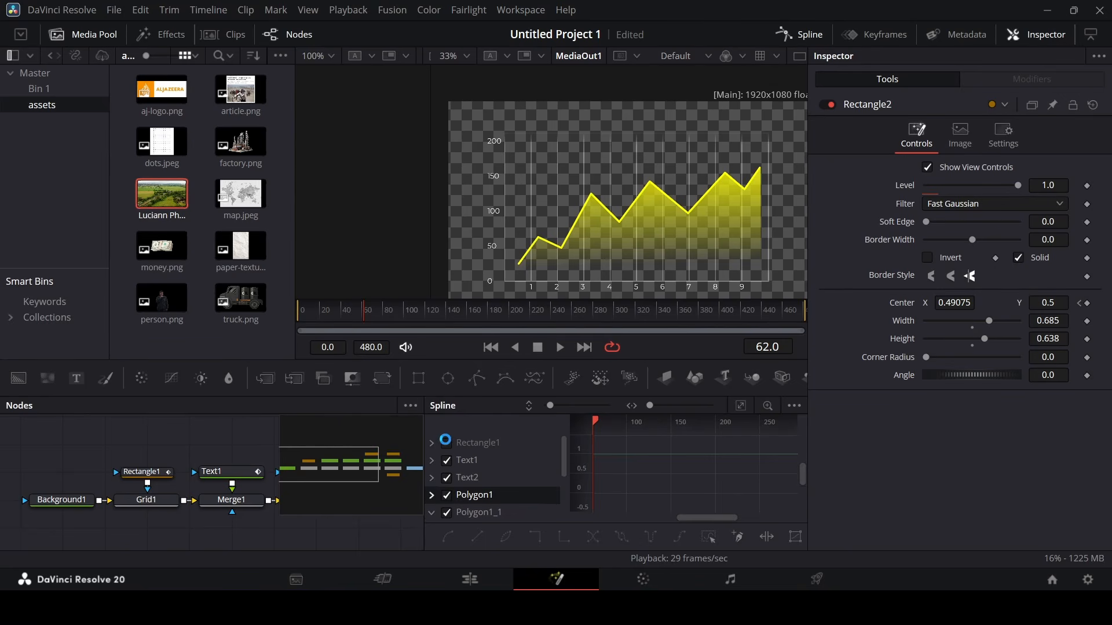
pyautogui.scroll(-3, 447, 479)
pyautogui.scroll(1, 448, 472)
pyautogui.click(431, 478)
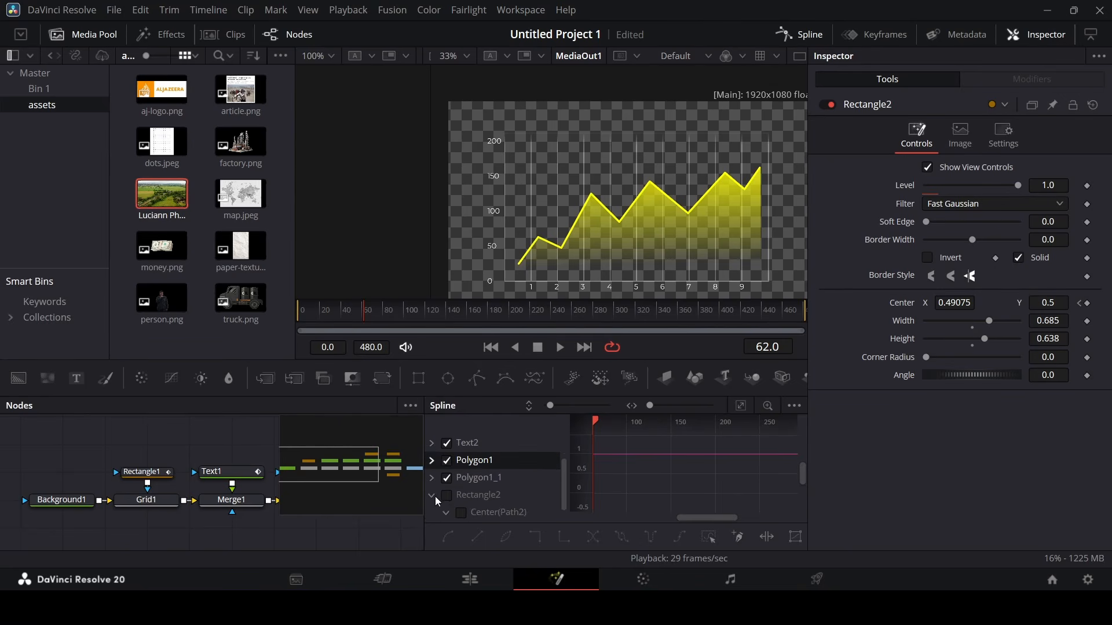
pyautogui.click(445, 496)
pyautogui.click(432, 496)
pyautogui.click(740, 410)
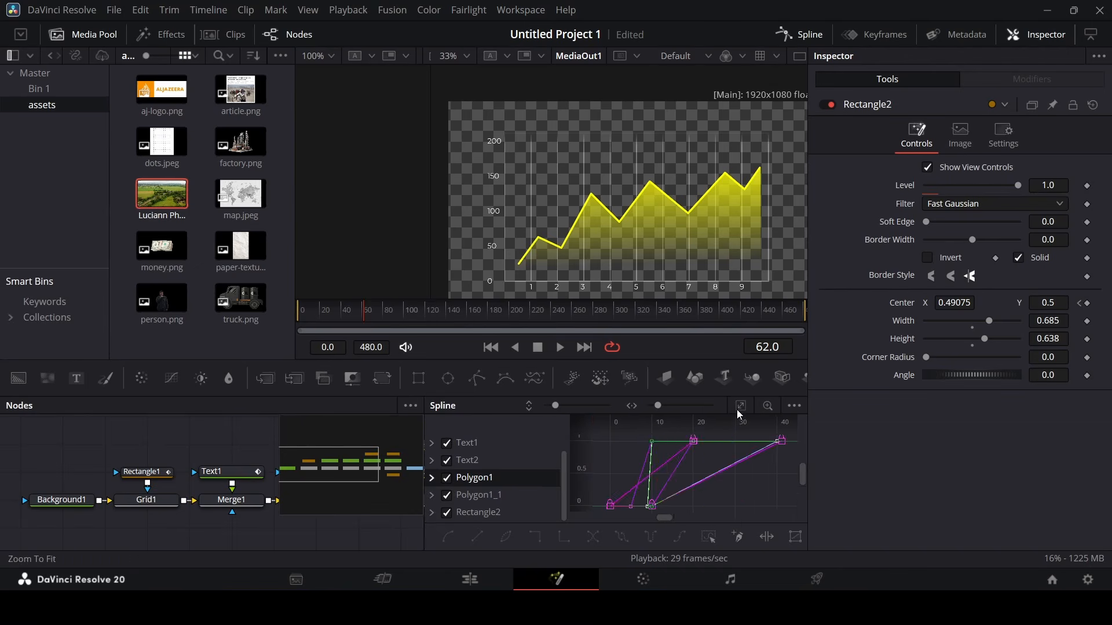
# Select all keyframes and flatten their curves for eased motion, replay the animation from the start and close the Spline editor.
pyautogui.moveTo(743, 424); pyautogui.dragTo(686, 425)
pyautogui.moveTo(578, 441); pyautogui.dragTo(581, 474)
pyautogui.moveTo(655, 491); pyautogui.dragTo(801, 405)
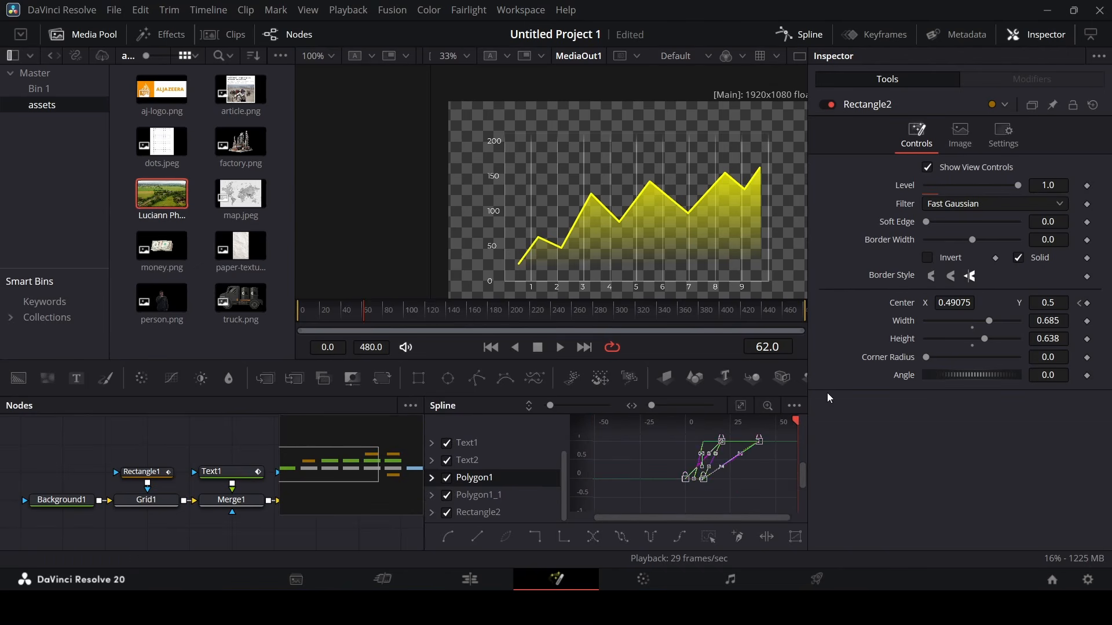
pyautogui.press('f')
pyautogui.press('Home')
pyautogui.press('space')
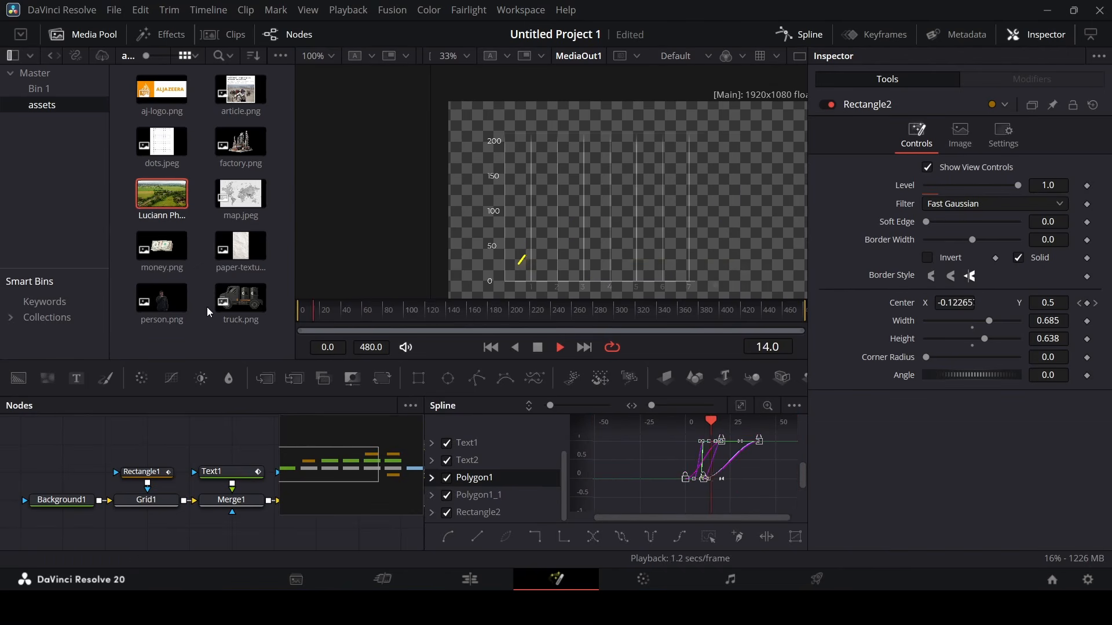
pyautogui.press('space')
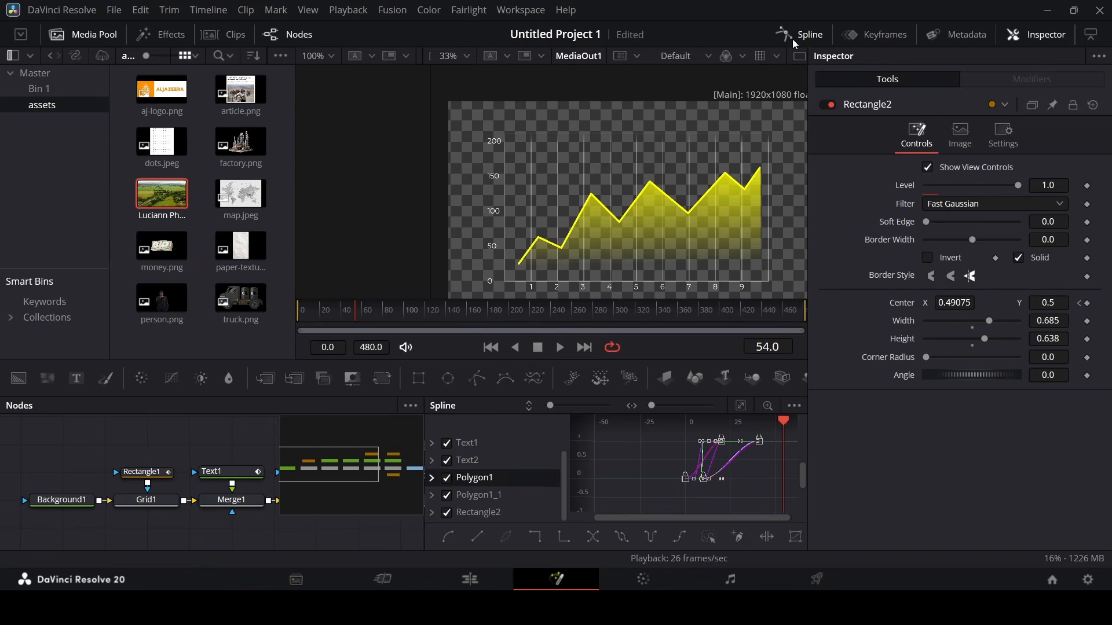
pyautogui.click(790, 35)
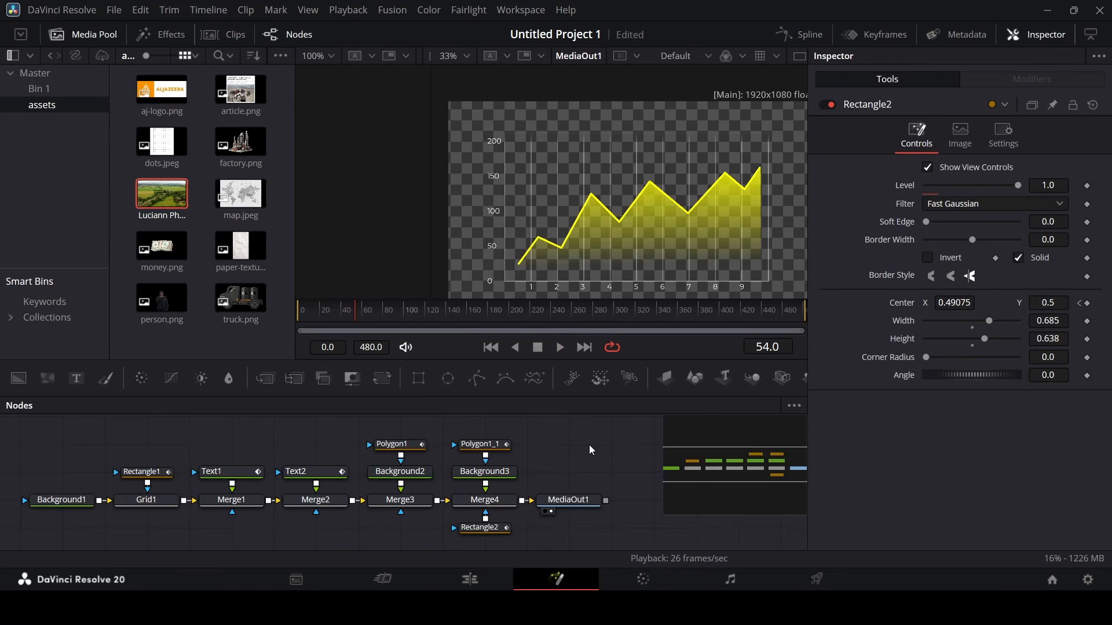
# Add a Text node merged over the Merge4 output and enter the text GRAPH HEADING.
pyautogui.moveTo(75, 379); pyautogui.dragTo(547, 503)
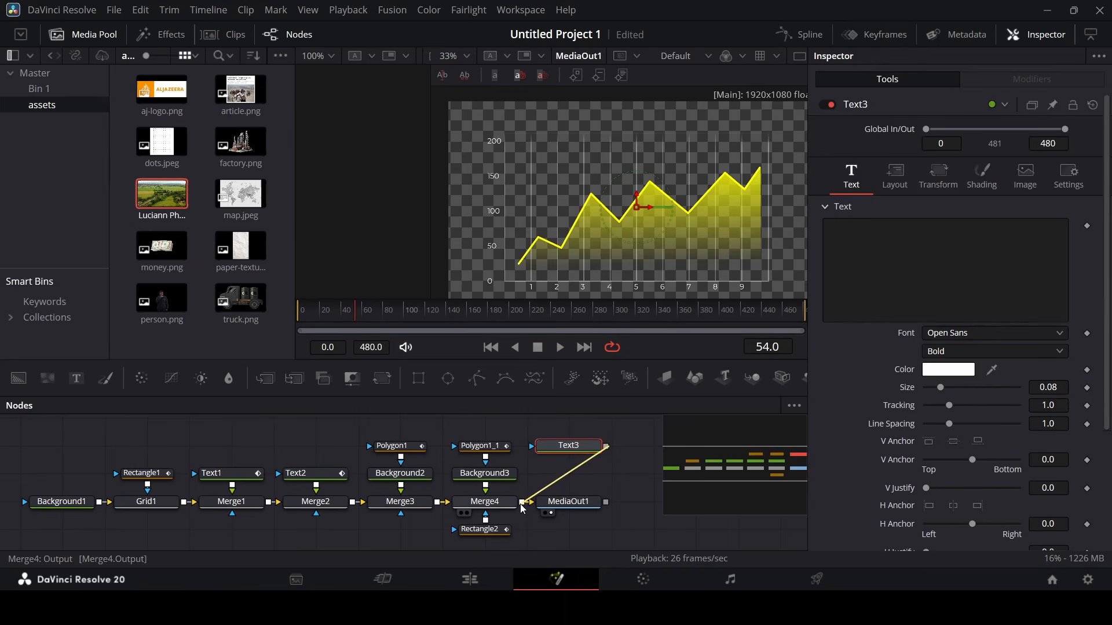
pyautogui.click(586, 450)
pyautogui.click(894, 244)
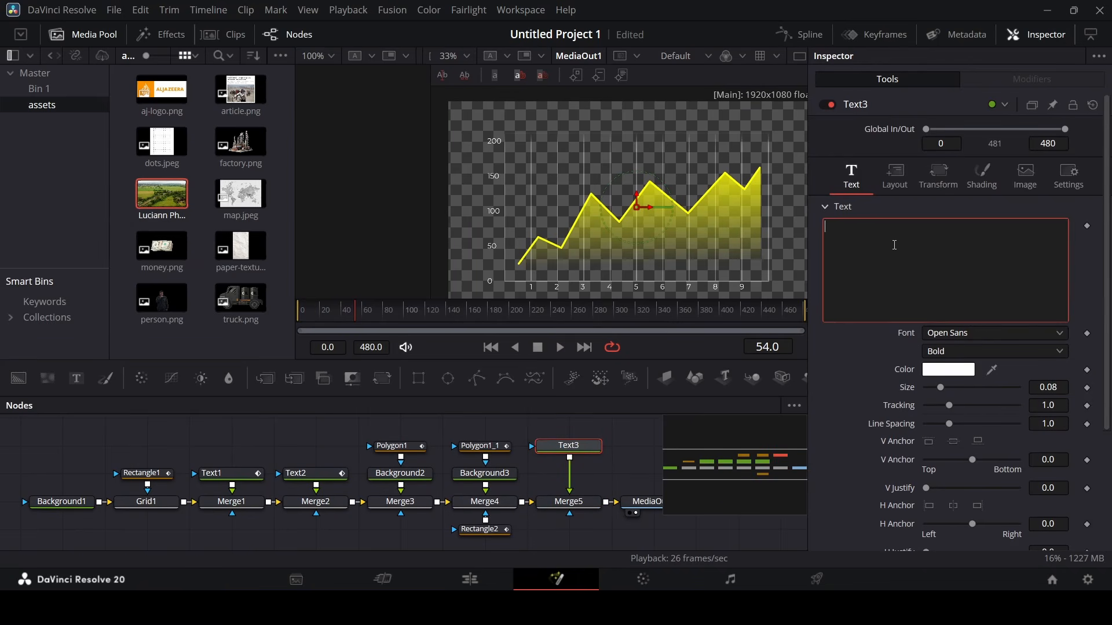
pyautogui.write('GRAPH HEADING')
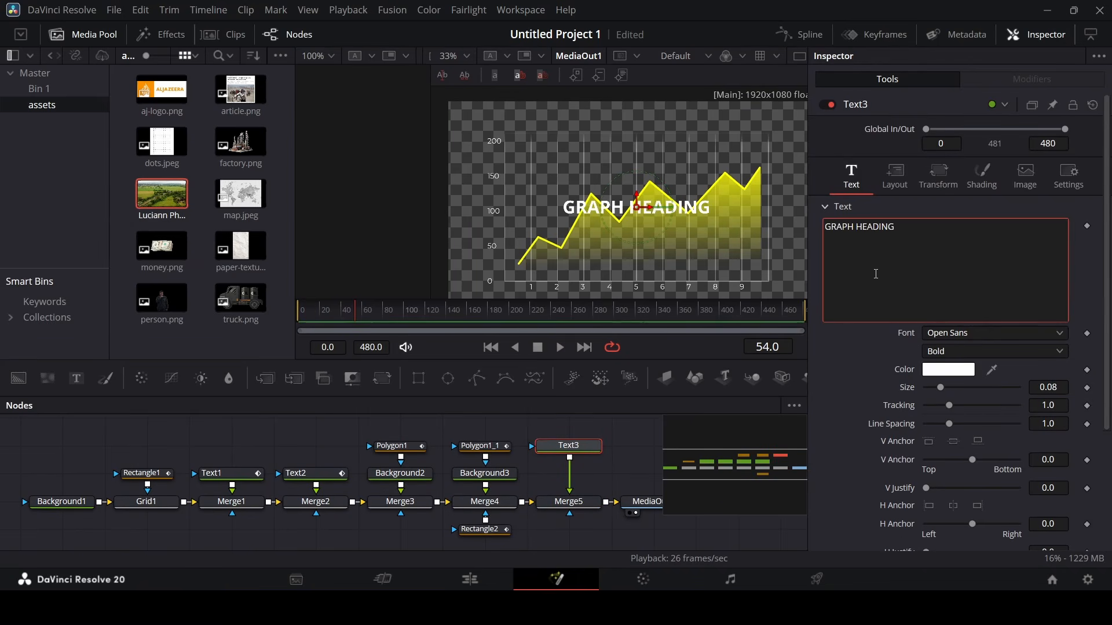
# Move the heading above the chart and set its font to Montserrat Bold at size 0.05.
pyautogui.moveTo(637, 198); pyautogui.dragTo(636, 112)
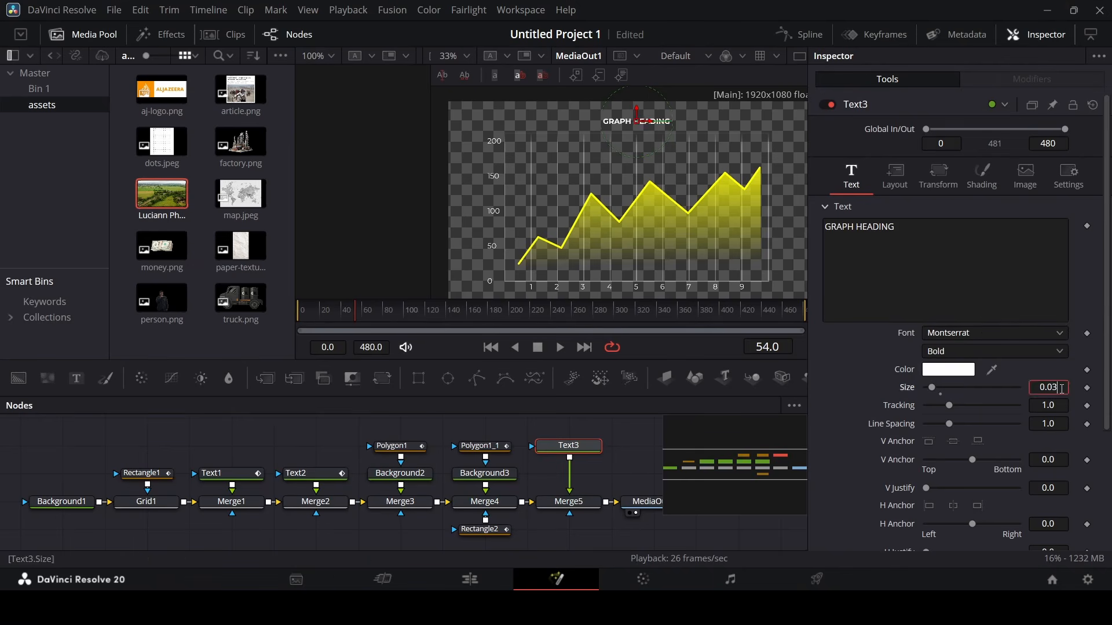
pyautogui.write('0.05')
pyautogui.press('Tab')
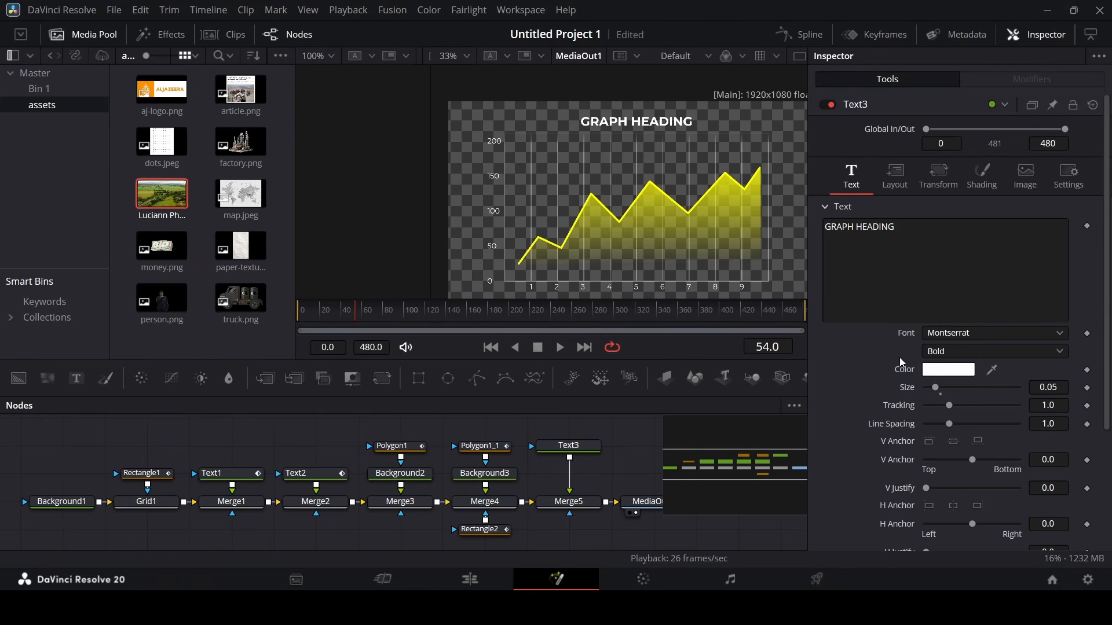
# Return to the Edit page and play the chart over the background footage.
pyautogui.hotkey('shift', '4')
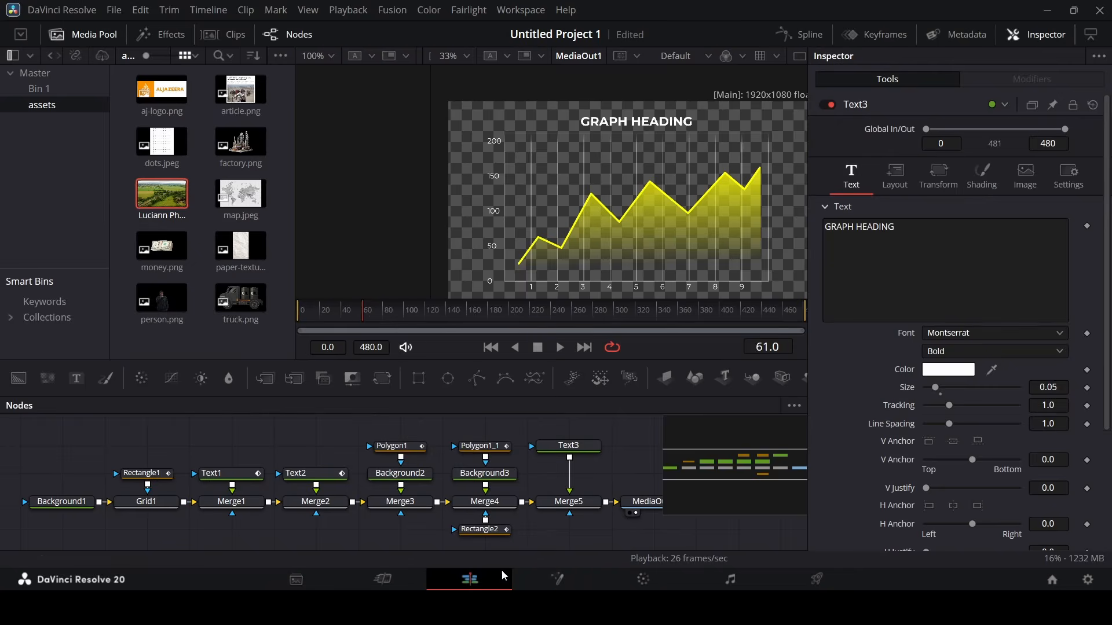
pyautogui.press('space')
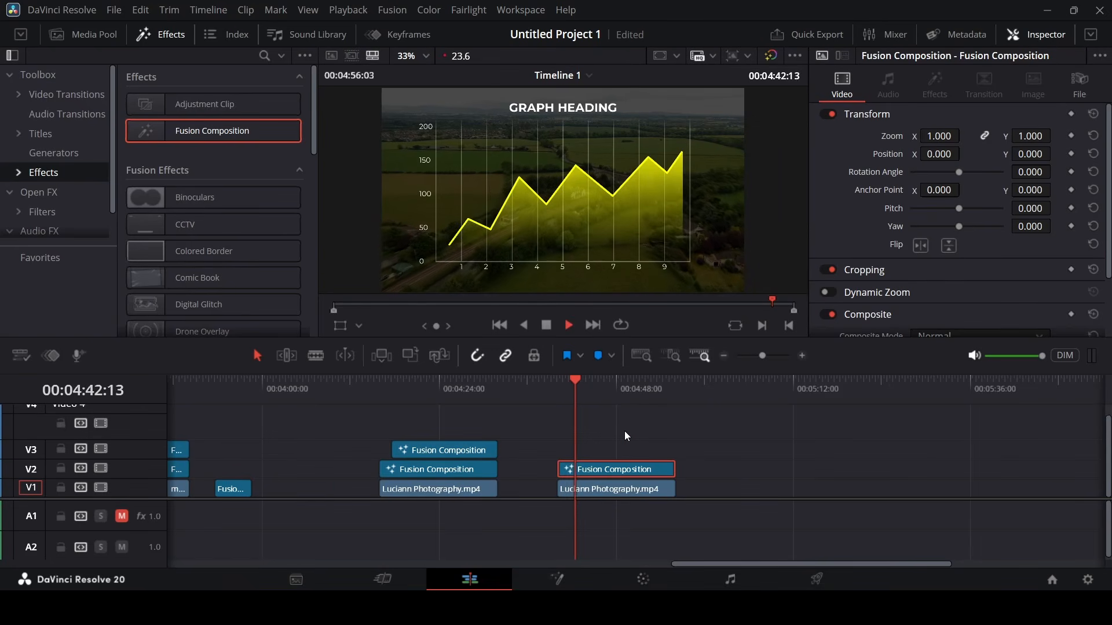
pyautogui.hscroll(-3, 625, 431)
pyautogui.press('space')
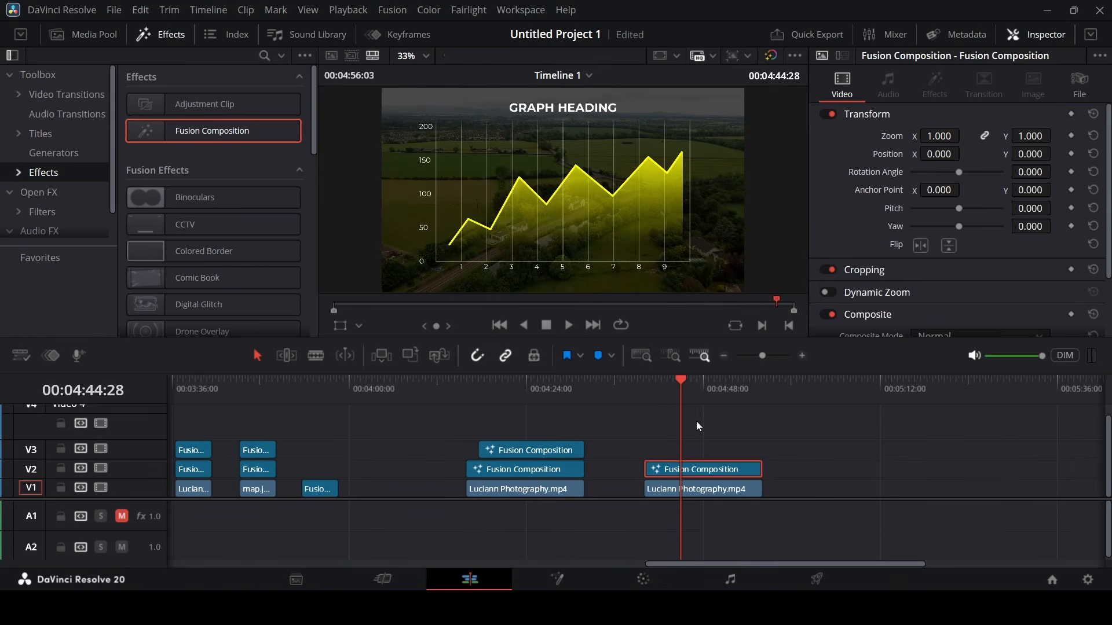
# Set the opacity of the Luciann Photography.mp4 clip beneath the chart to 20.
pyautogui.click(700, 490)
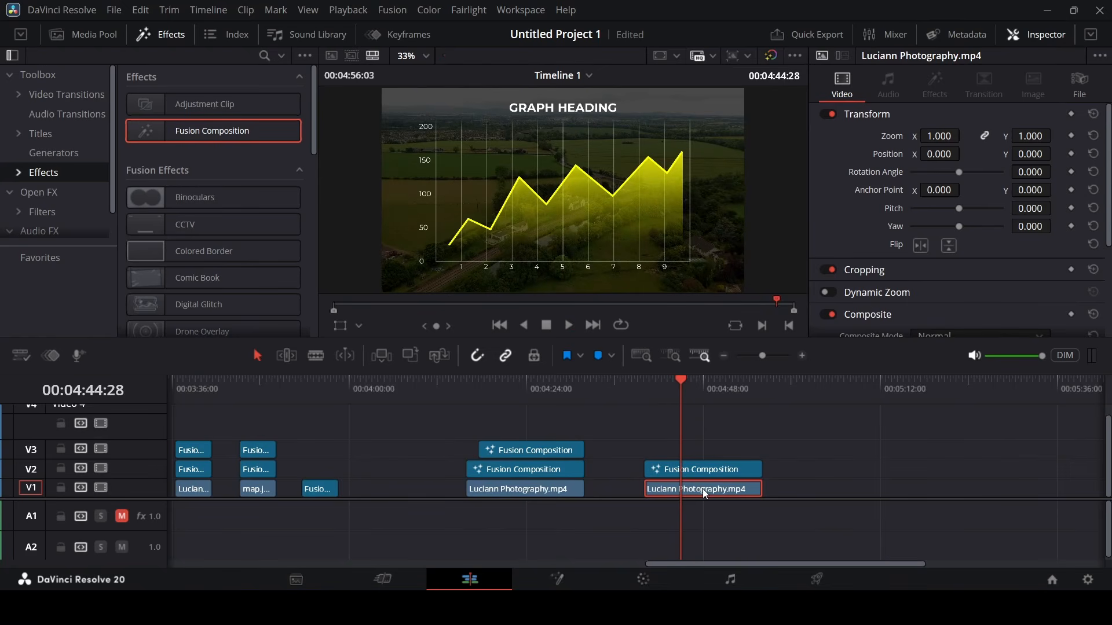
pyautogui.scroll(-3, 857, 280)
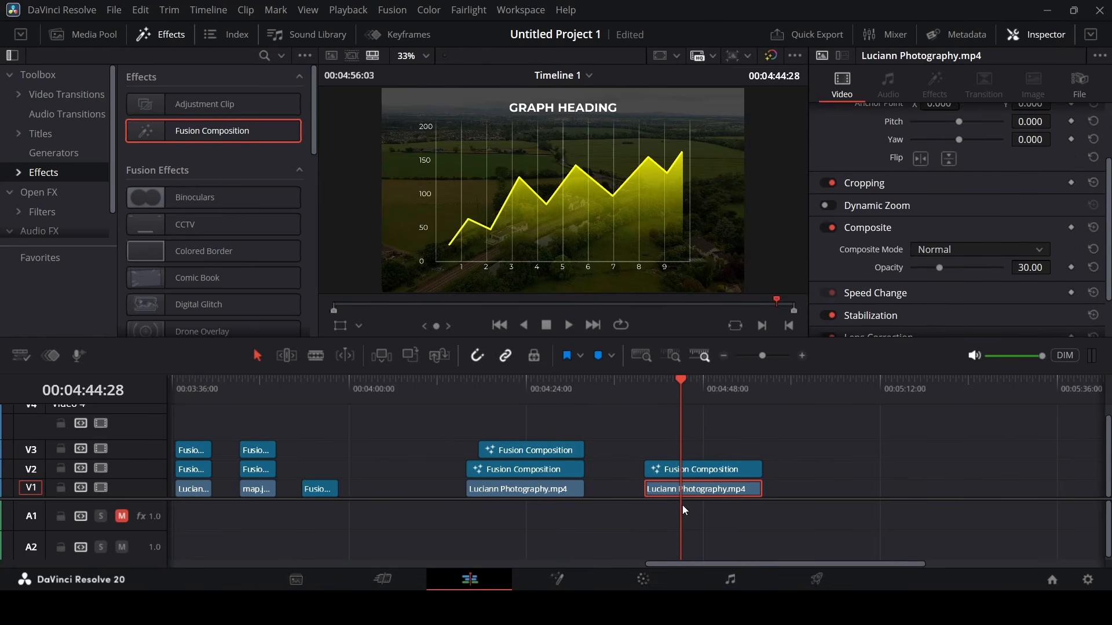
pyautogui.click(1015, 270)
pyautogui.write('20')
pyautogui.press('Return')
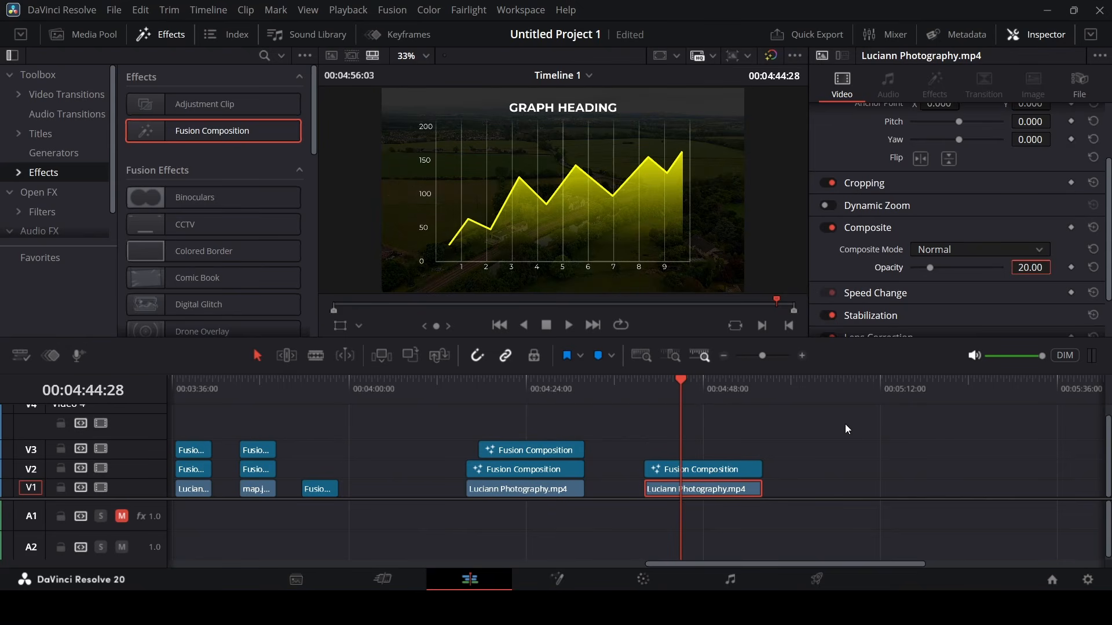
pyautogui.click(845, 429)
# Play the chart composition from the start of its clip and look over the timeline.
pyautogui.click(645, 387)
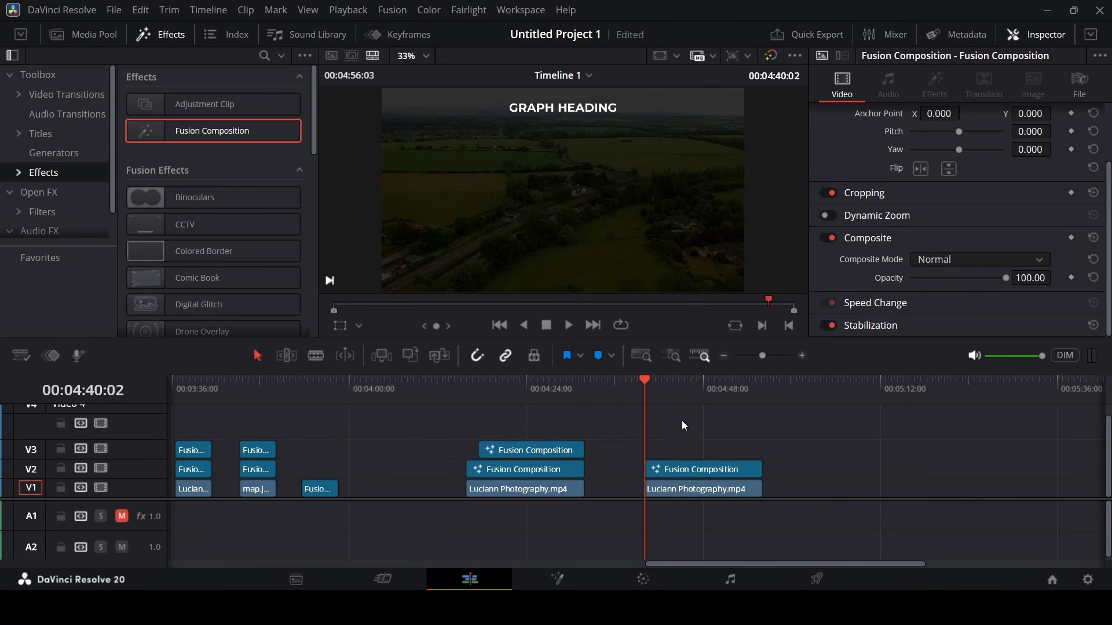
pyautogui.press('space')
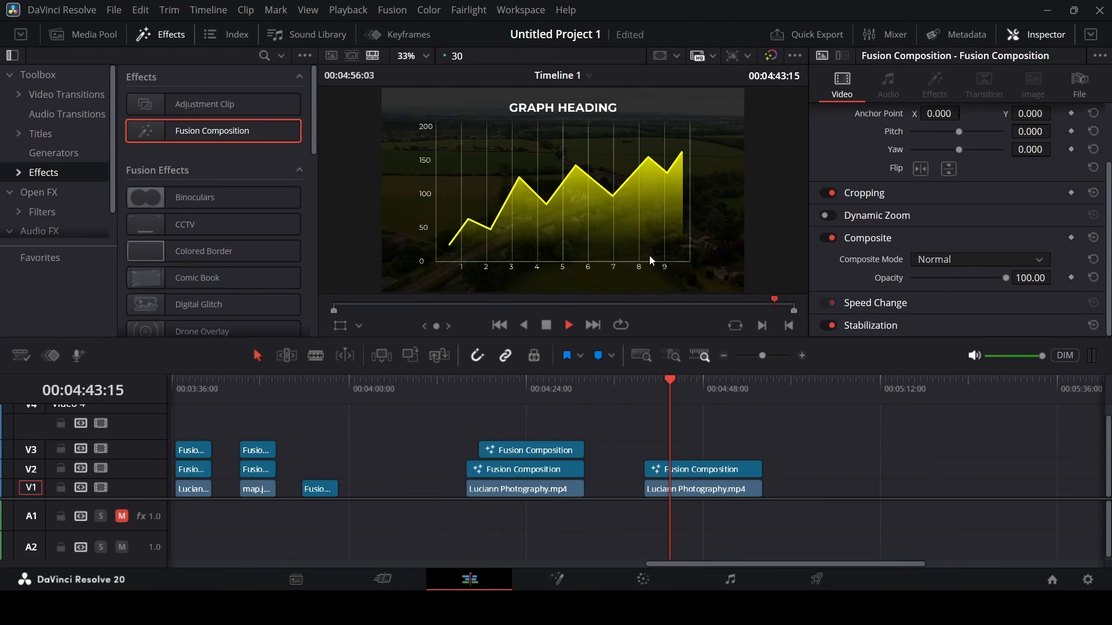
pyautogui.press('space')
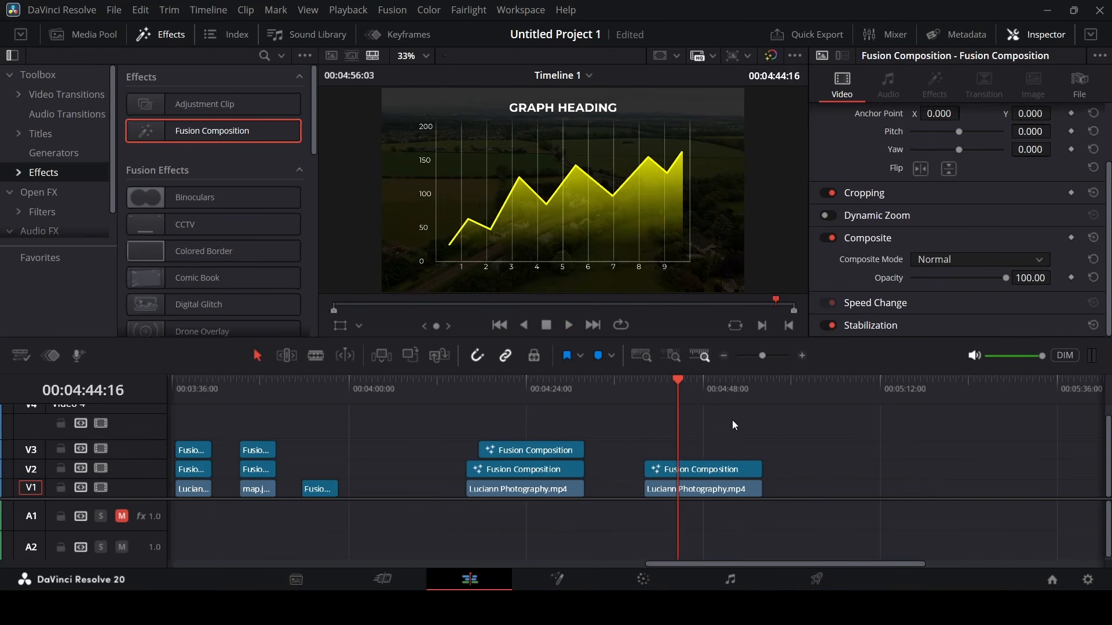
pyautogui.hscroll(3, 732, 425)
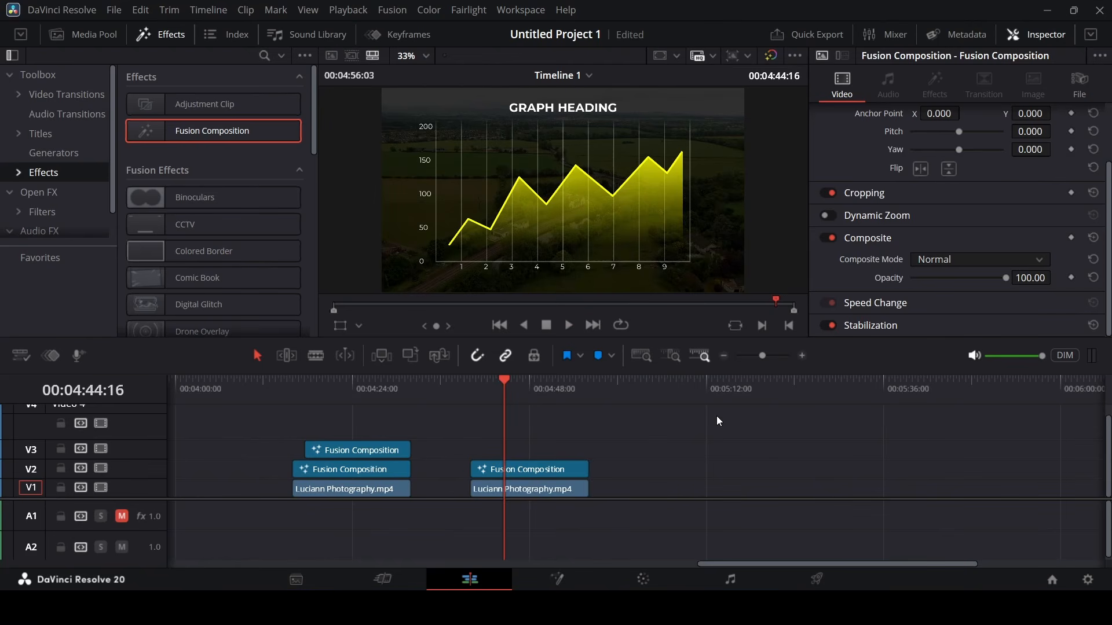
pyautogui.scroll(-5, 704, 420)
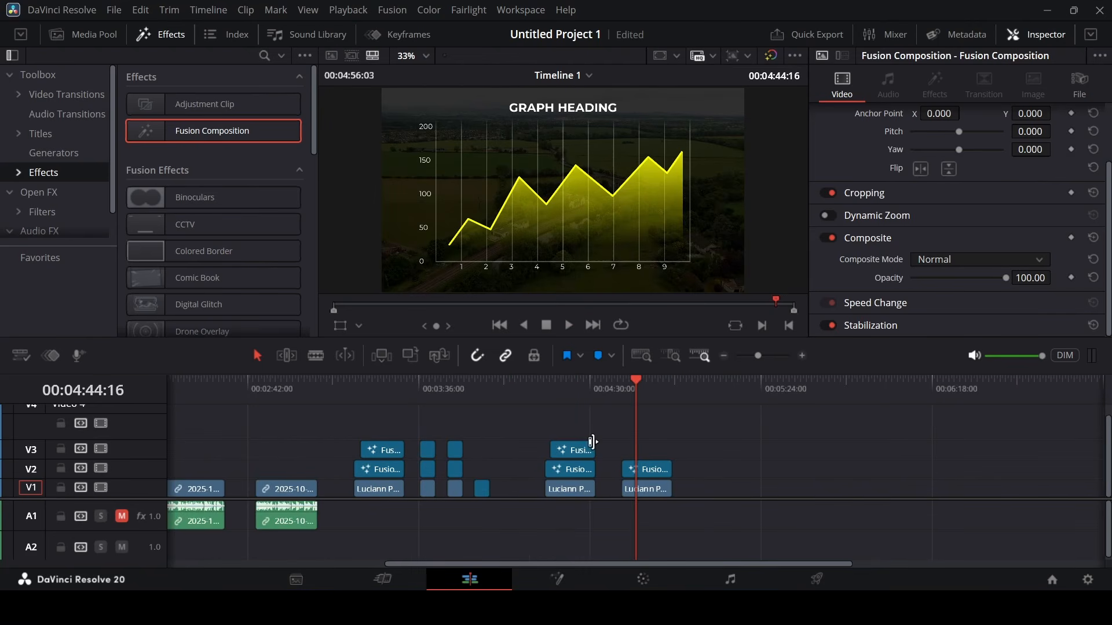
pyautogui.scroll(5, 614, 441)
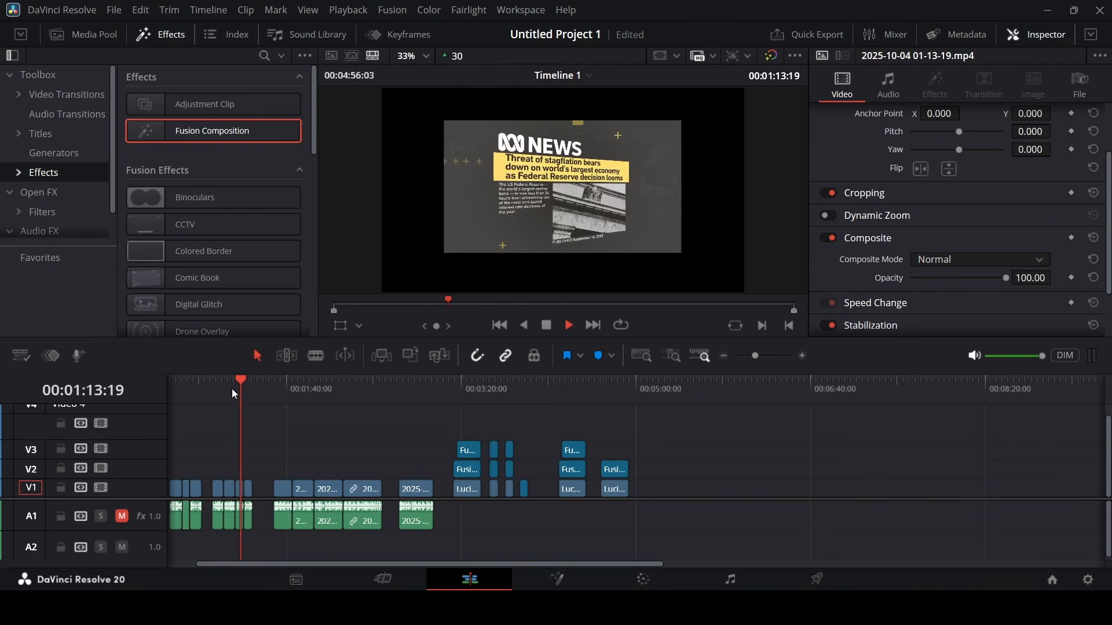
# Place map.jpeg from the assets bin on track V1 after the chart clips and move the playhead to its start.
pyautogui.click(658, 400)
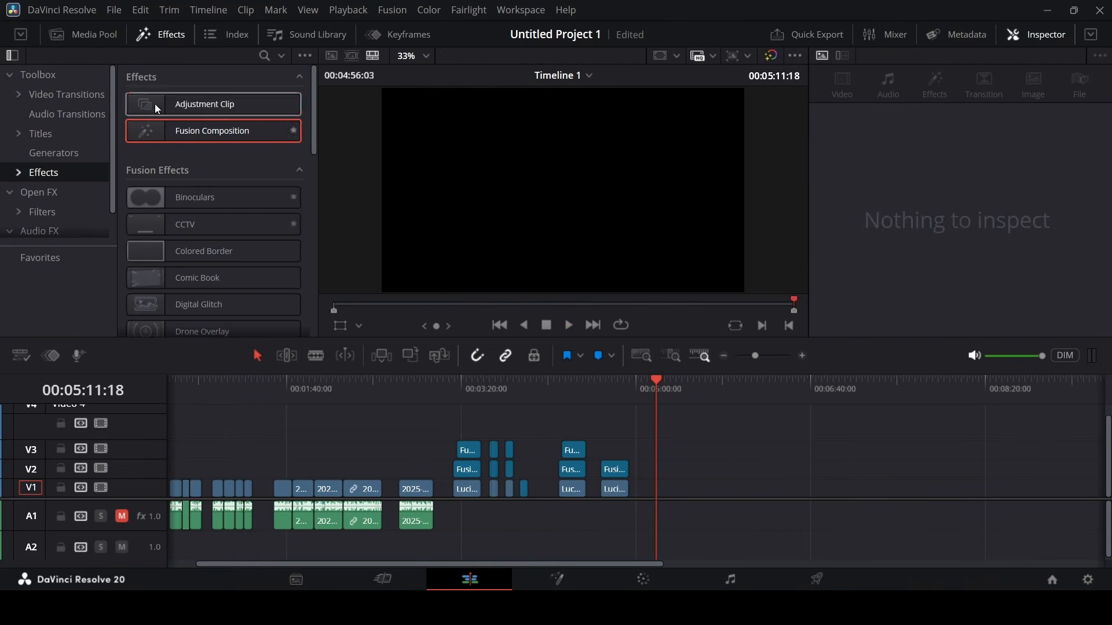
pyautogui.click(108, 35)
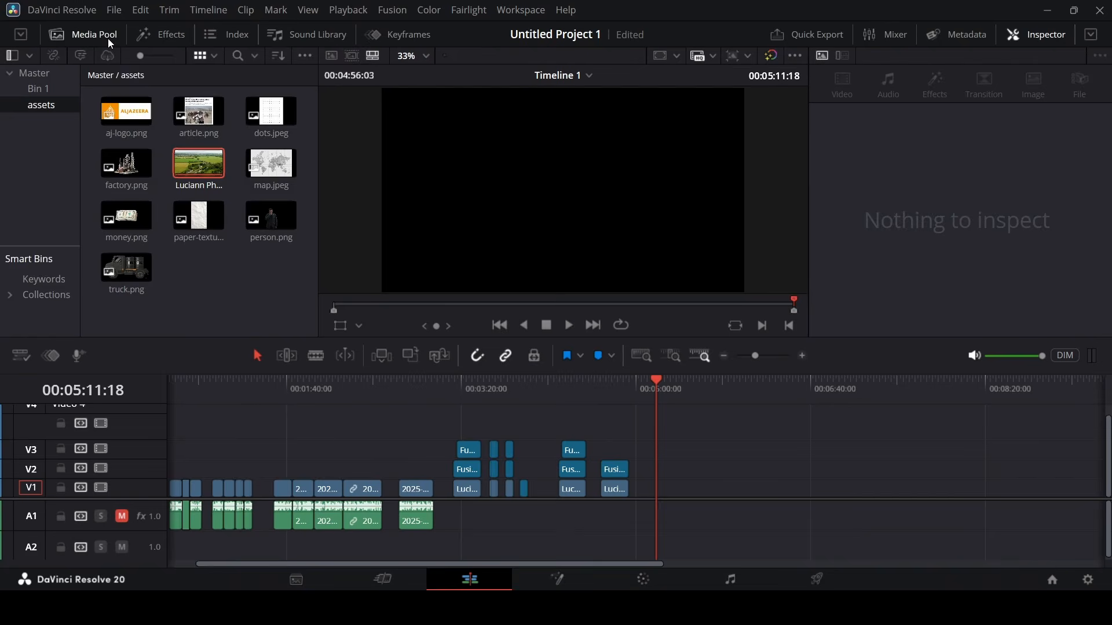
pyautogui.click(277, 165)
pyautogui.moveTo(281, 169); pyautogui.dragTo(538, 489)
pyautogui.scroll(5, 672, 464)
pyautogui.click(486, 389)
pyautogui.click(497, 390)
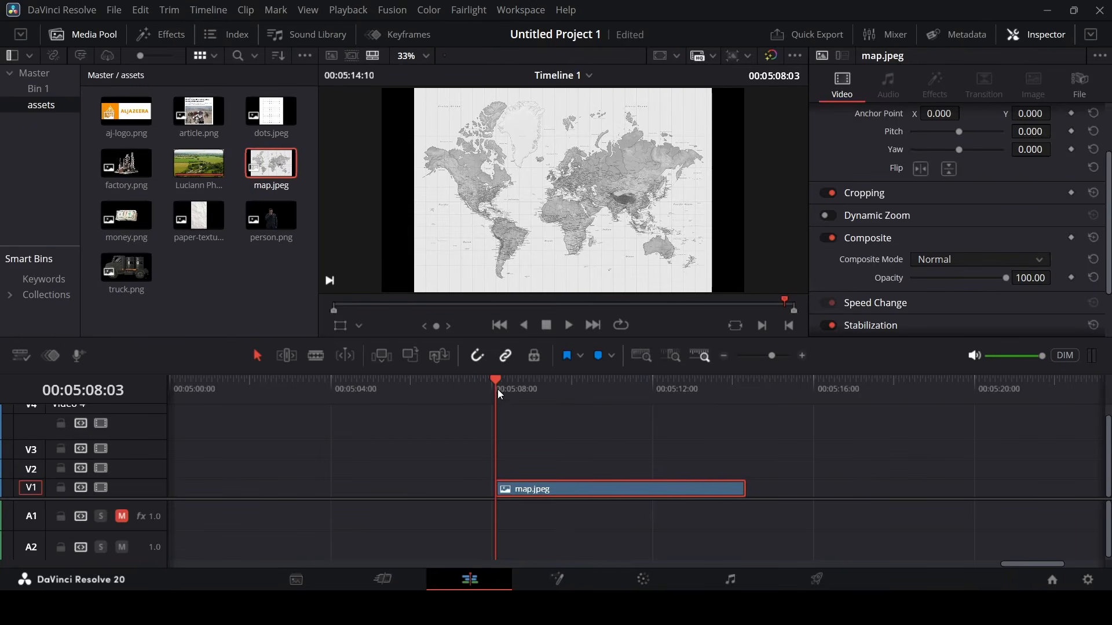
# Scale the map.jpeg clip to a zoom of 1.27 and set its opacity to 30.
pyautogui.scroll(3, 941, 133)
pyautogui.moveTo(934, 136); pyautogui.dragTo(955, 136)
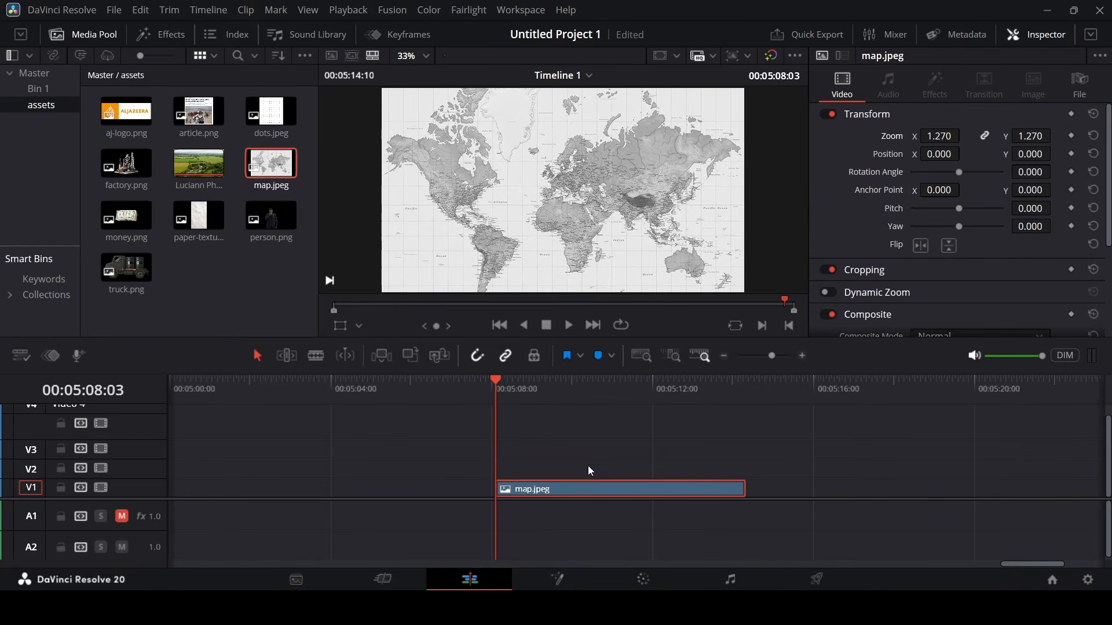
pyautogui.scroll(-5, 927, 238)
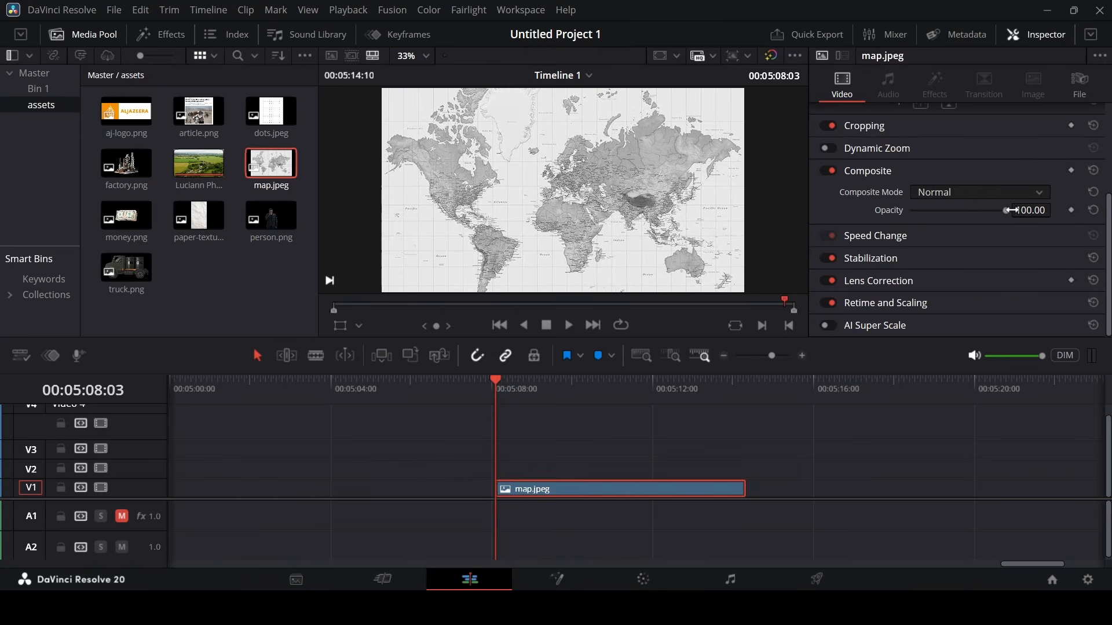
pyautogui.click(931, 212)
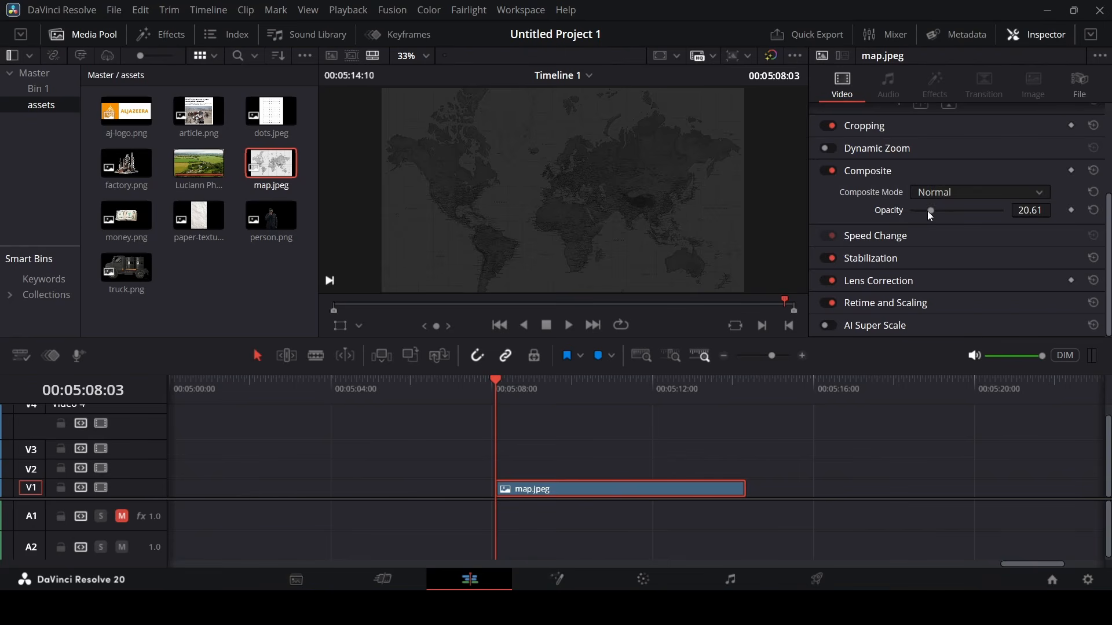
pyautogui.click(1026, 210)
pyautogui.press('BackSpace')
pyautogui.press('BackSpace')
pyautogui.press('BackSpace')
pyautogui.press('BackSpace')
pyautogui.press('BackSpace')
pyautogui.write('30')
pyautogui.press('Return')
pyautogui.click(641, 436)
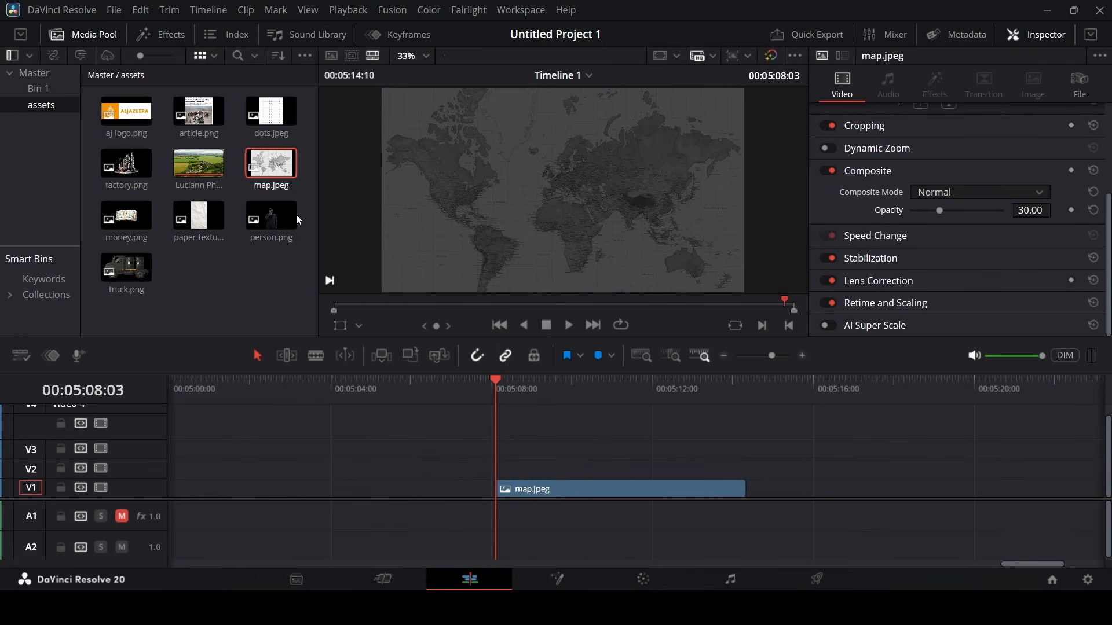
# Stack two Fusion Compositions above the map clip on V2 and V3 and extend both to the map's end.
pyautogui.click(153, 34)
pyautogui.moveTo(202, 126); pyautogui.dragTo(574, 466)
pyautogui.moveTo(201, 130); pyautogui.dragTo(507, 460)
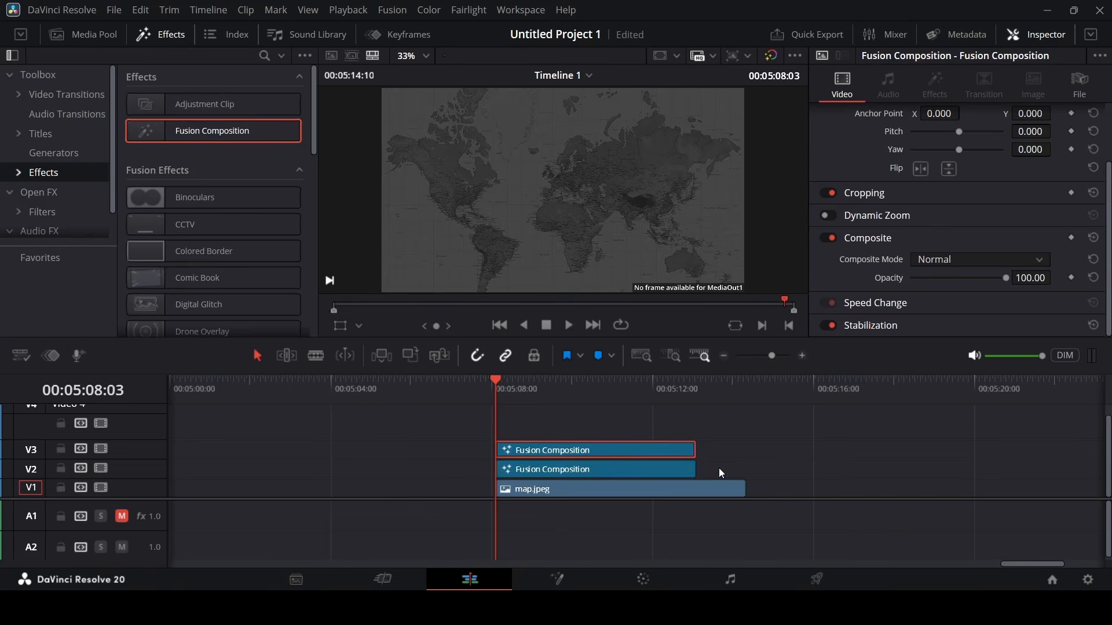
pyautogui.moveTo(718, 470); pyautogui.dragTo(746, 456)
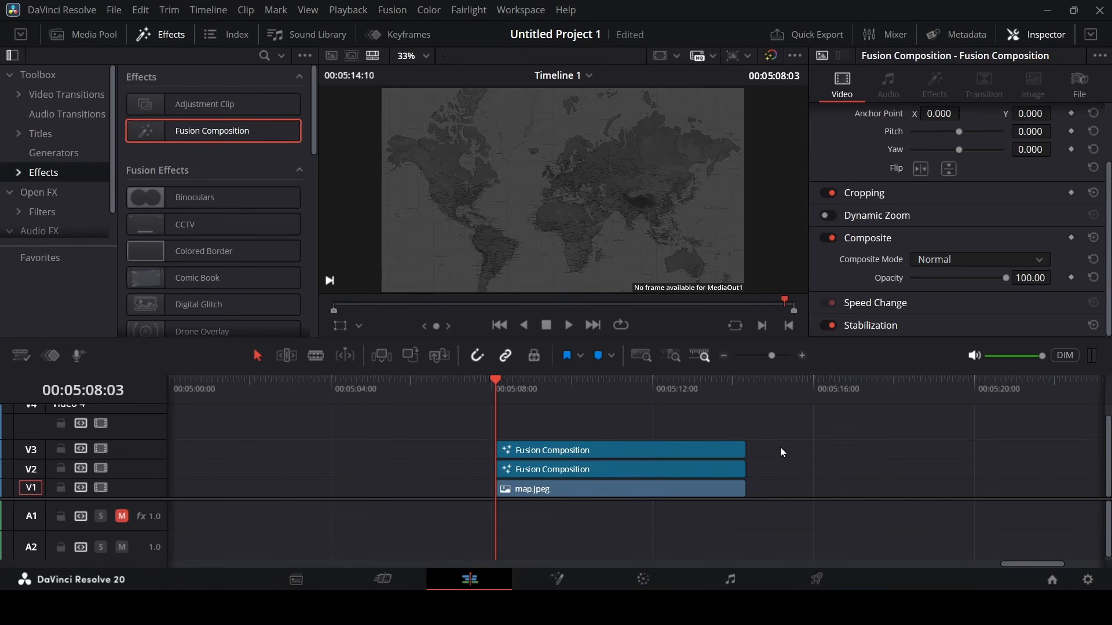
# Open the V2 Fusion Composition in the Fusion page.
pyautogui.click(524, 475)
pyautogui.moveTo(449, 474); pyautogui.dragTo(573, 466)
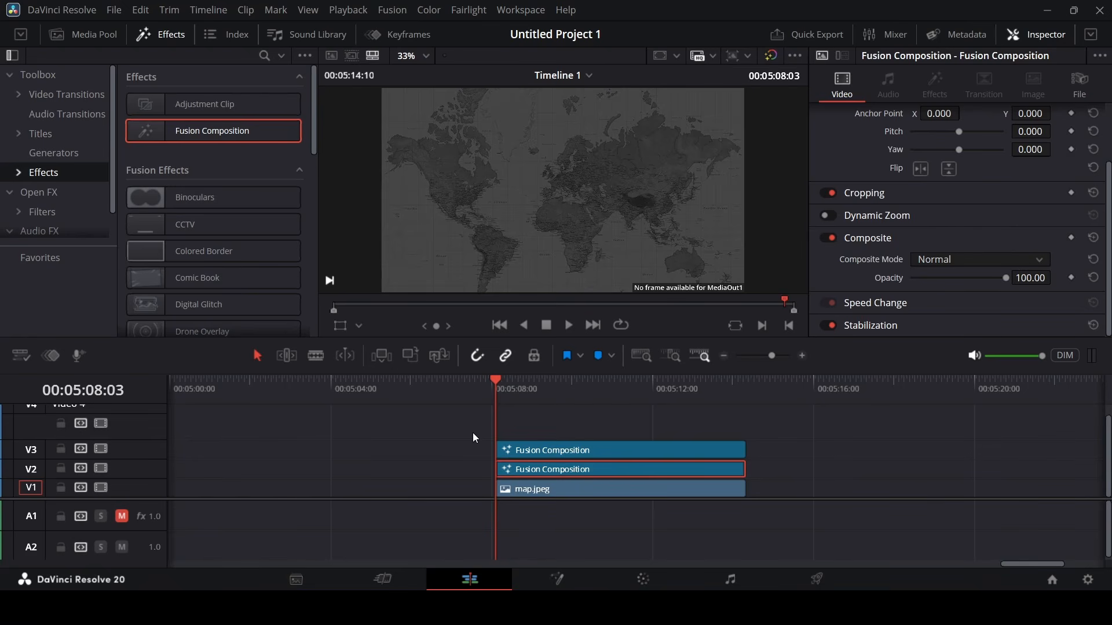
pyautogui.moveTo(472, 433); pyautogui.dragTo(509, 457)
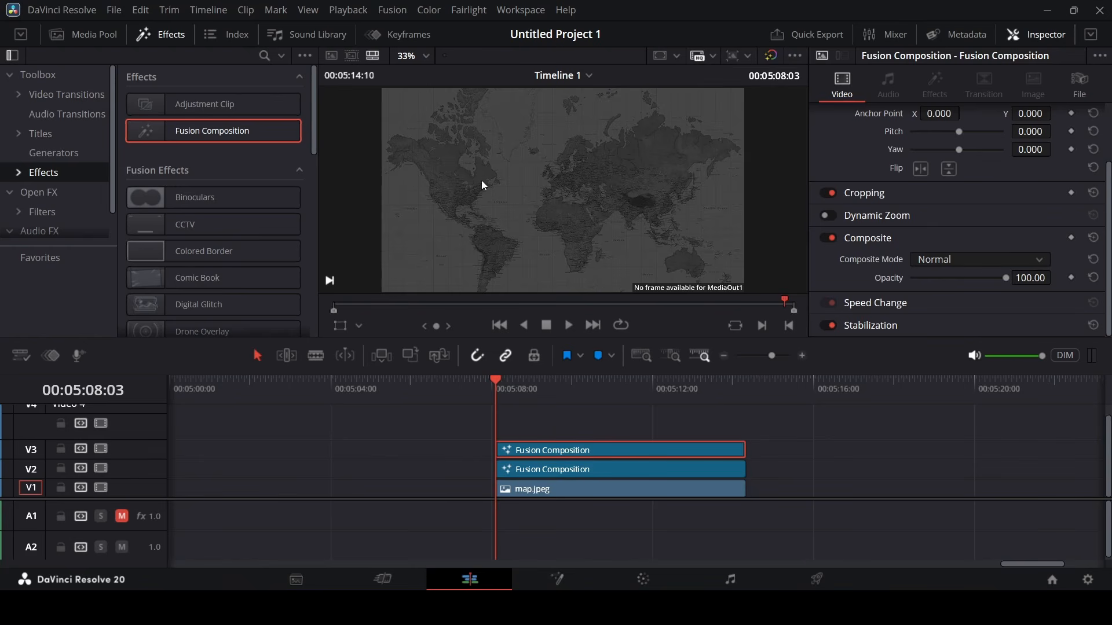
pyautogui.click(544, 475)
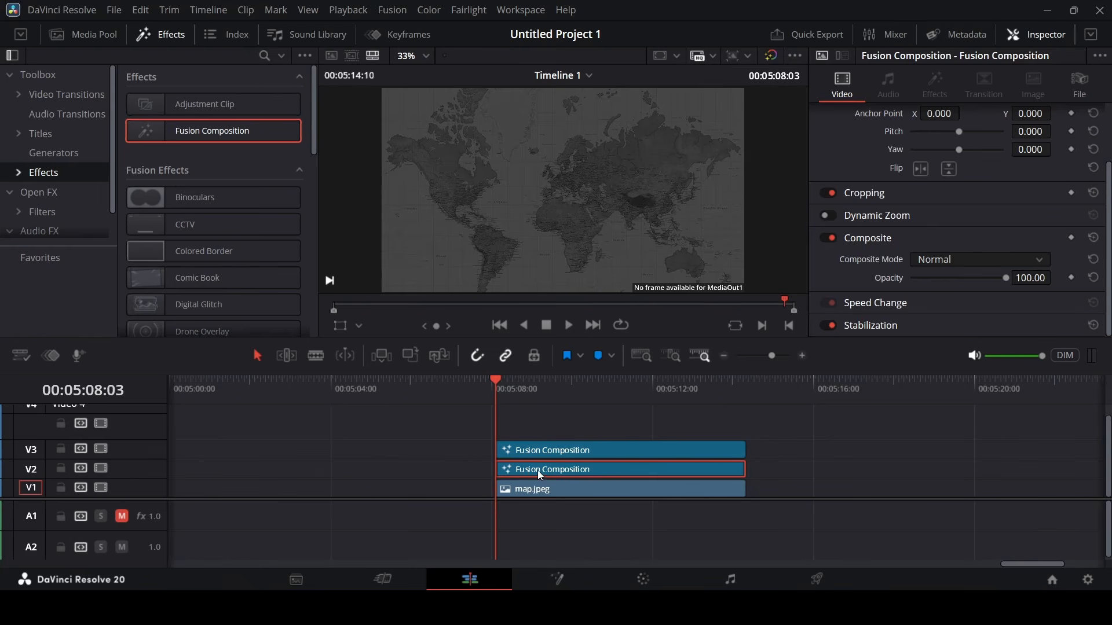
pyautogui.rightClick(579, 470)
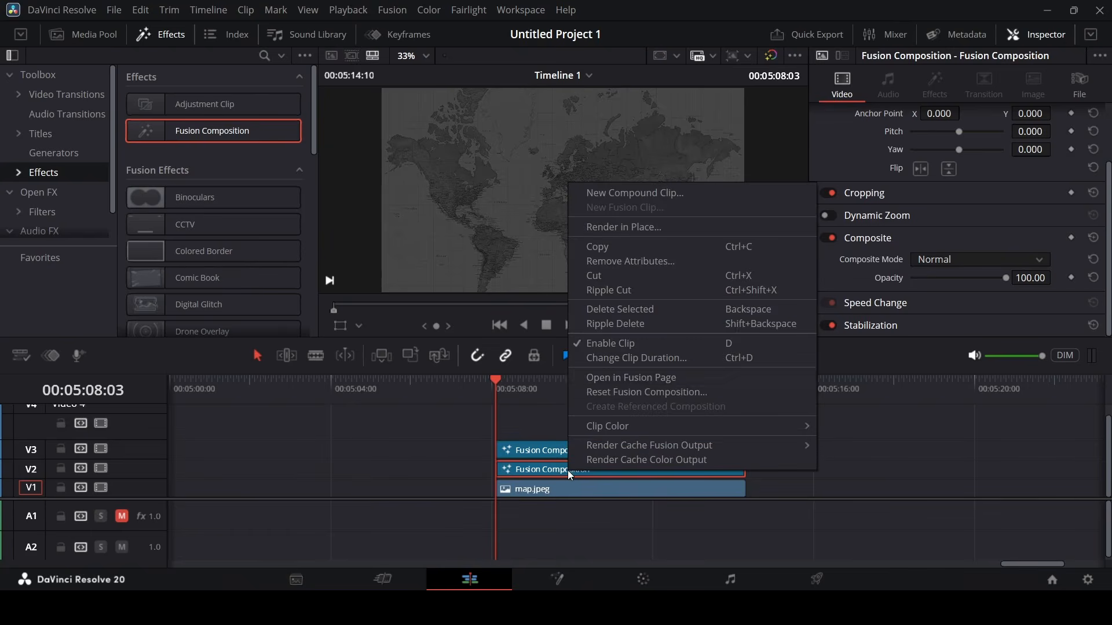
pyautogui.click(632, 383)
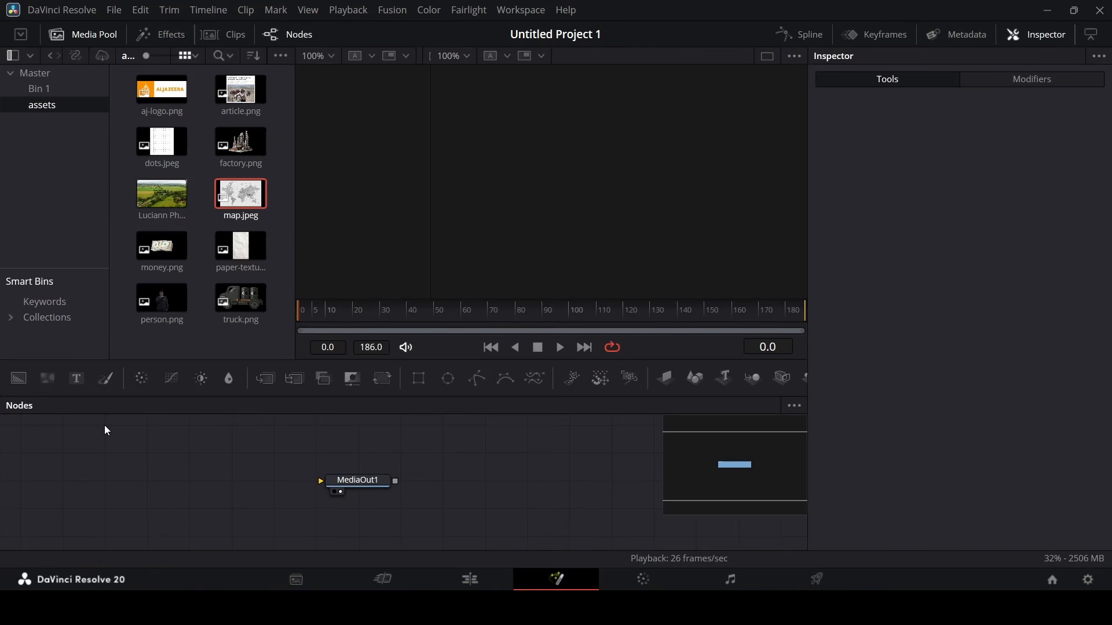
# Connect a Background node to MediaOut1 and colour it yellow with red 1.0 and green 1.0.
pyautogui.moveTo(26, 385); pyautogui.dragTo(324, 481)
pyautogui.moveTo(935, 275); pyautogui.dragTo(1021, 271)
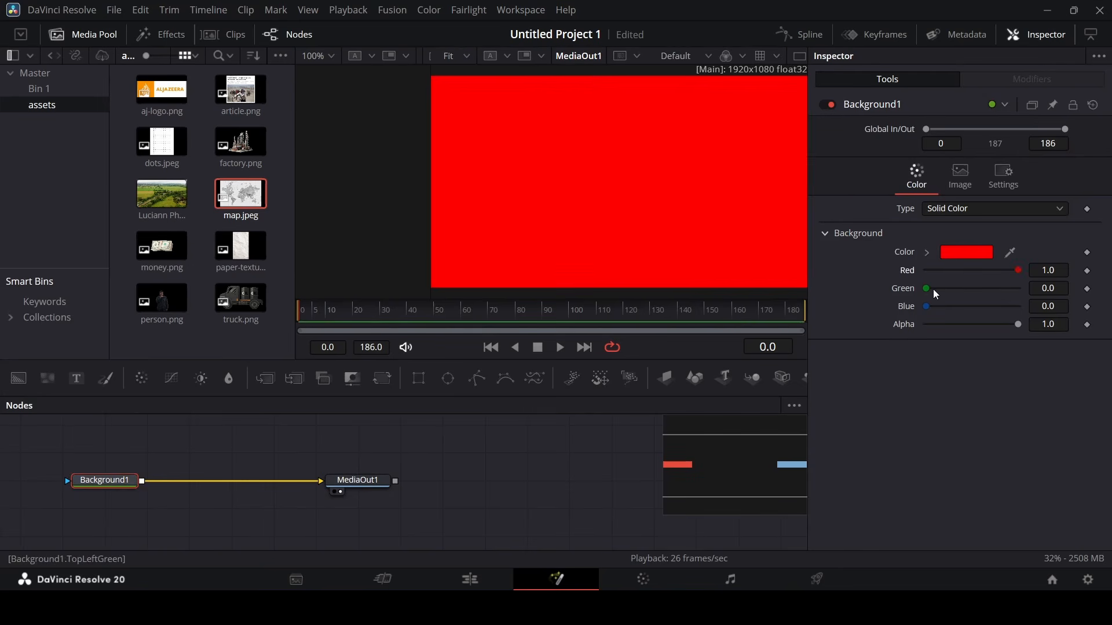
pyautogui.moveTo(929, 289); pyautogui.dragTo(1020, 289)
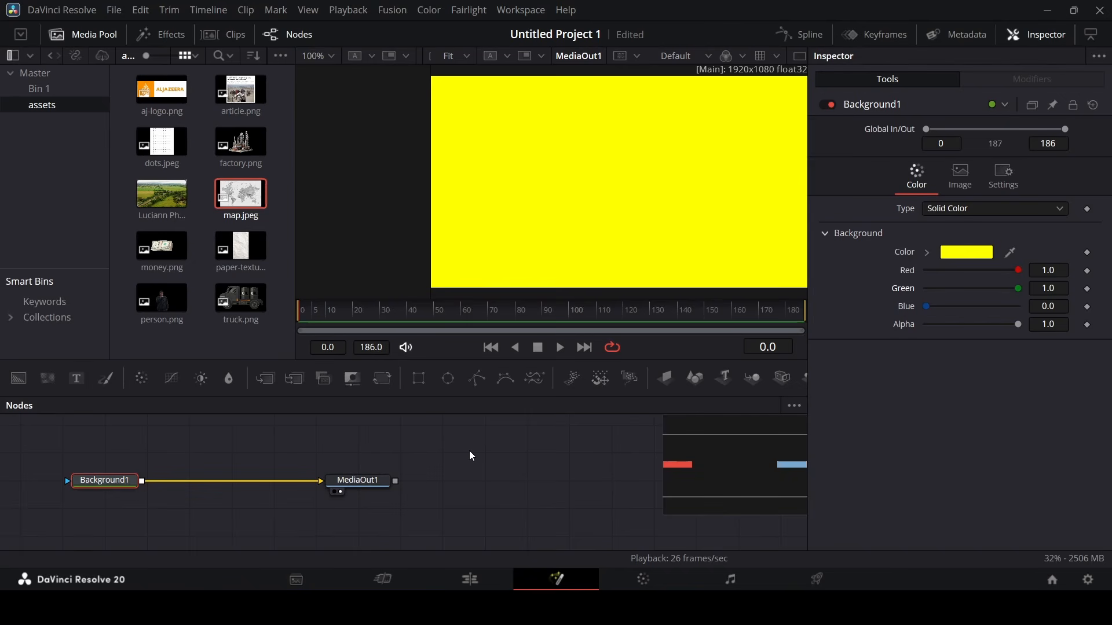
# Mask the Background node with a Rectangle of width 0.1 and height 0.2.
pyautogui.moveTo(419, 378); pyautogui.dragTo(115, 479)
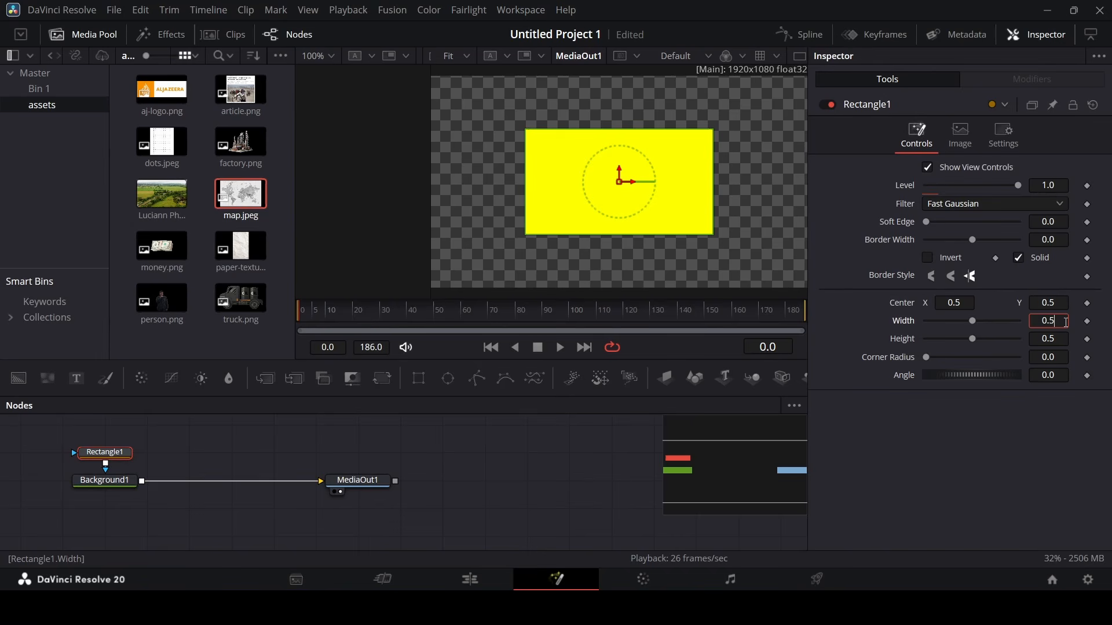
pyautogui.write('1')
pyautogui.press('Tab')
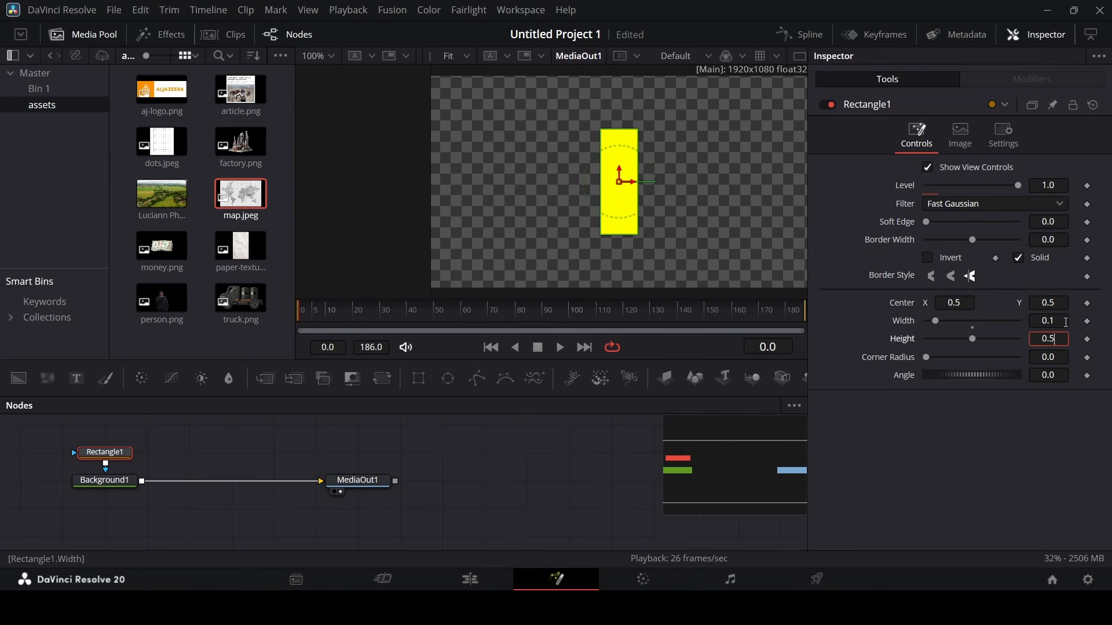
pyautogui.write('0.2')
pyautogui.press('Tab')
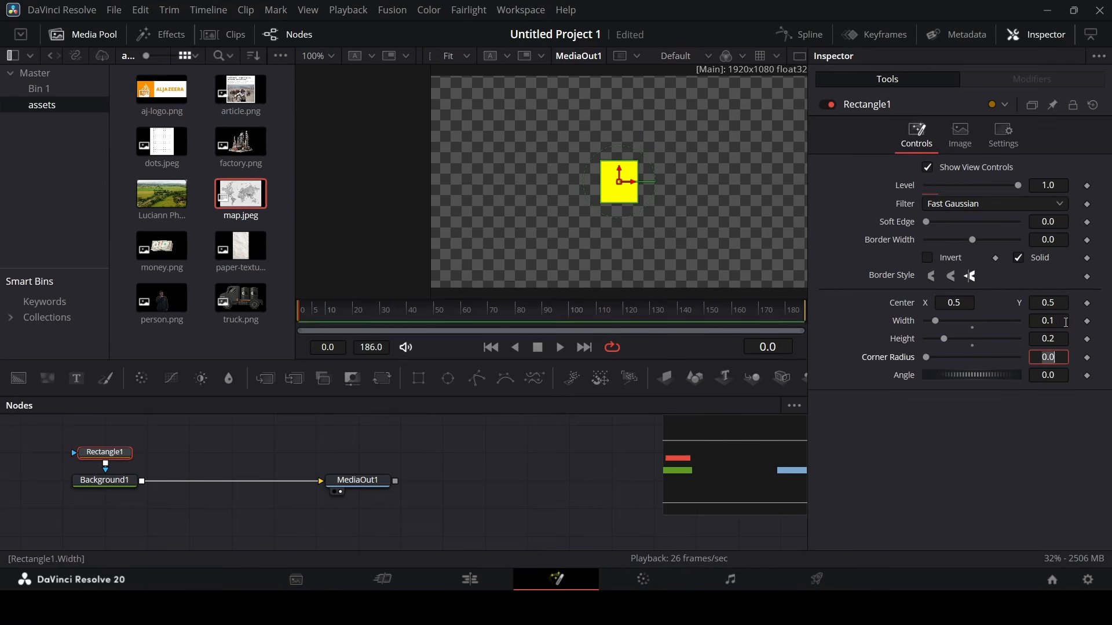
# Insert a Duplicate node after the Background node and set it to 4 copies.
pyautogui.click(101, 486)
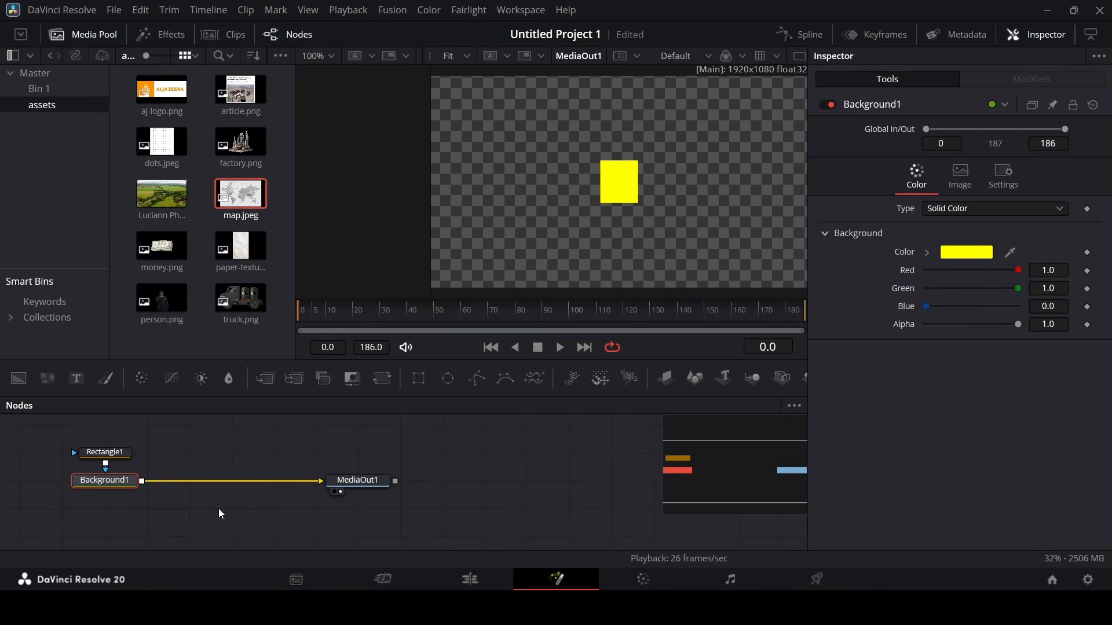
pyautogui.hotkey('shift', 'space')
pyautogui.write('dup')
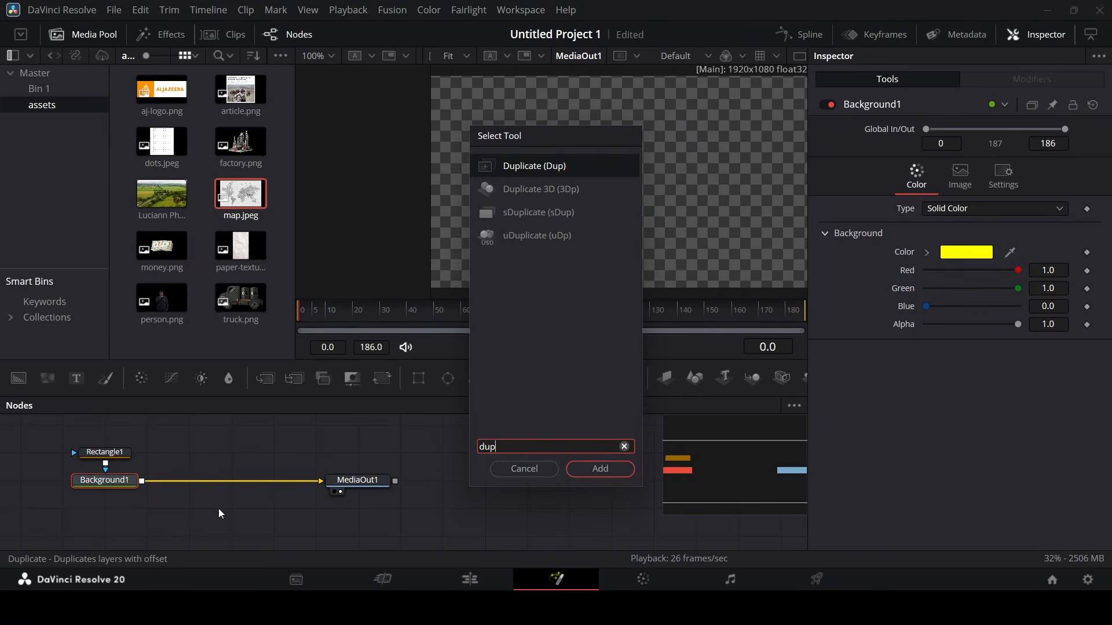
pyautogui.press('Return')
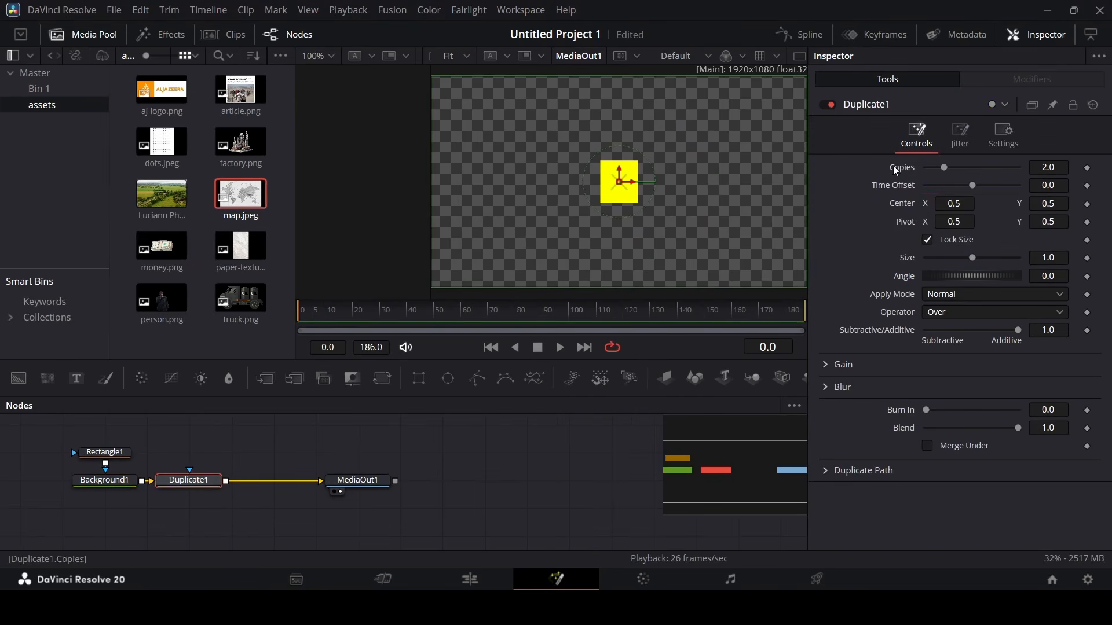
pyautogui.click(1066, 168)
pyautogui.write('4')
pyautogui.press('Tab')
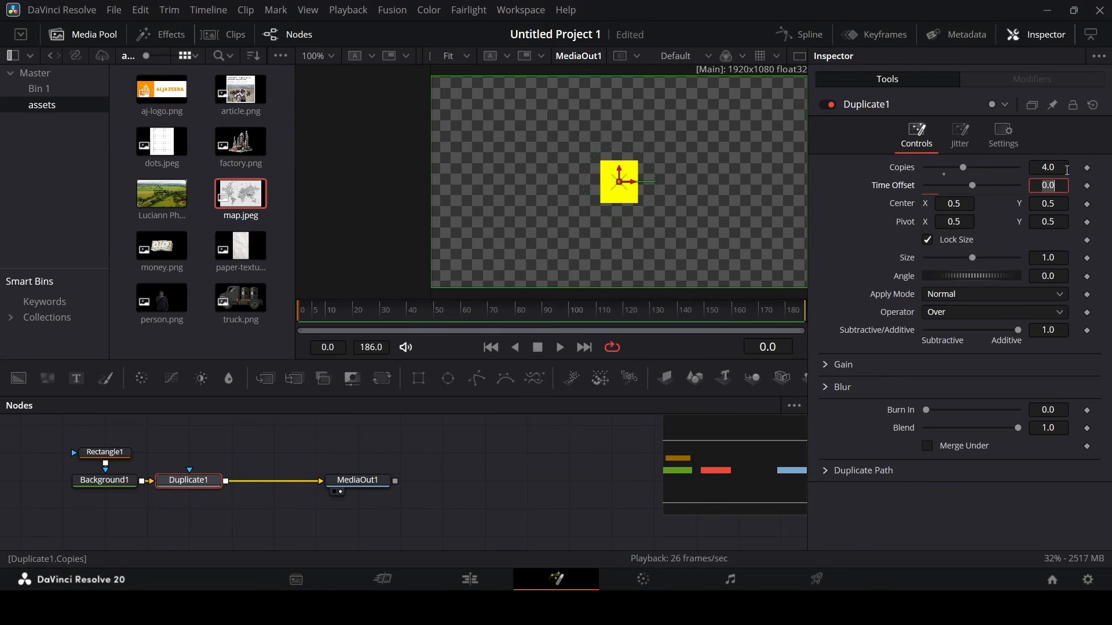
# Scatter the copies with a jitter center of X 0.582, Y -0.236 and set the Duplicate's Center X to 0.353.
pyautogui.click(959, 135)
pyautogui.moveTo(957, 203); pyautogui.dragTo(1050, 207)
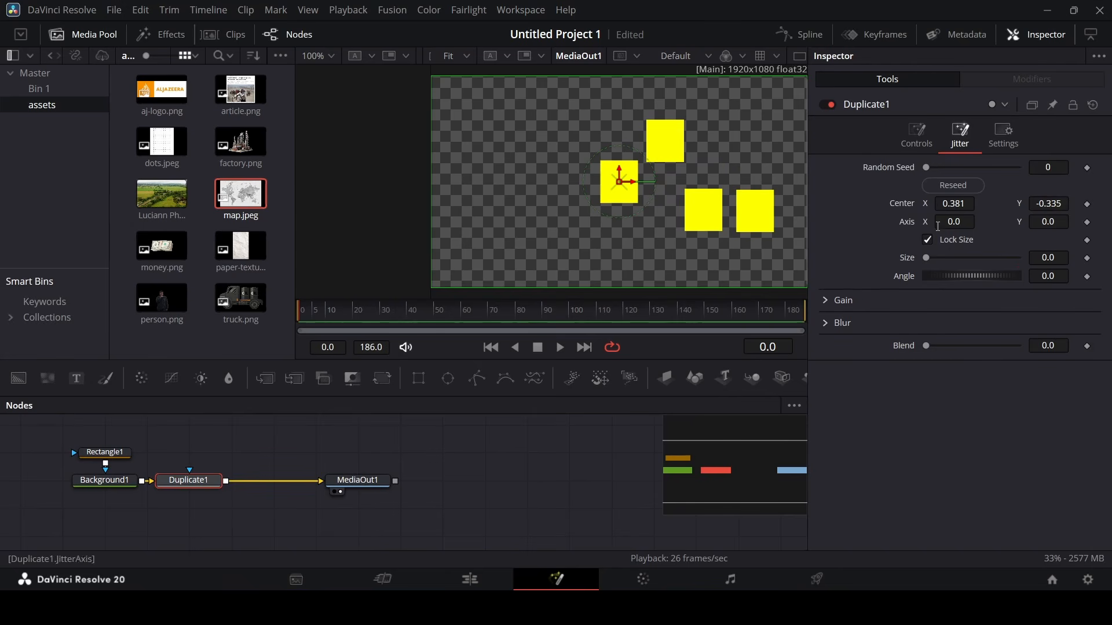
pyautogui.click(921, 139)
pyautogui.moveTo(954, 203); pyautogui.dragTo(934, 203)
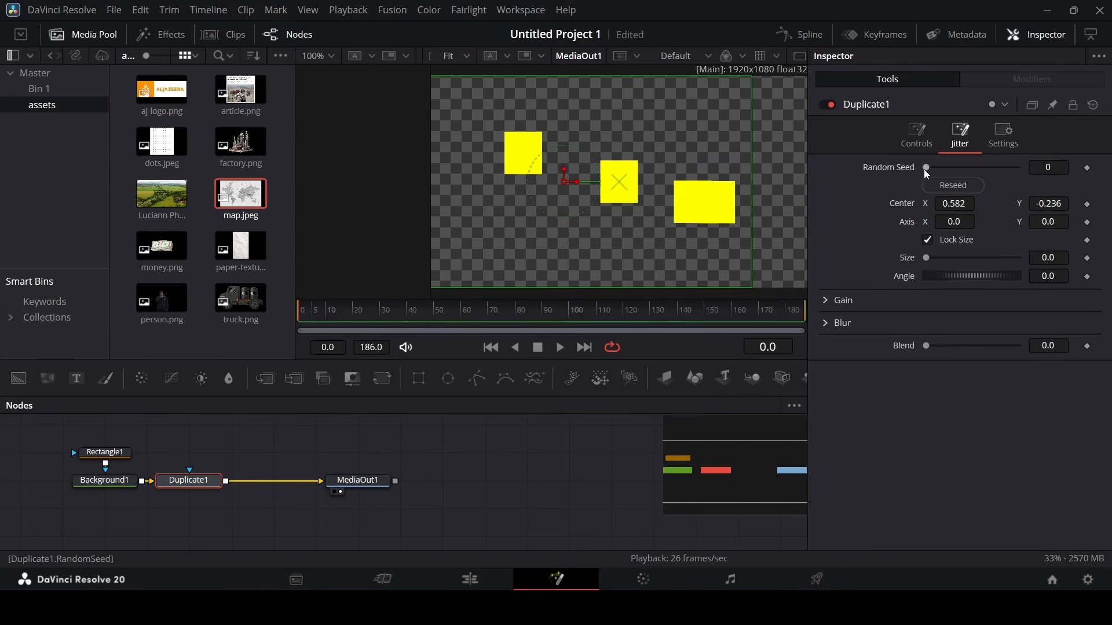
# Try a jitter random seed of 8000 on the Duplicate, and modify the random seed with Shake.
pyautogui.moveTo(927, 169); pyautogui.dragTo(953, 175)
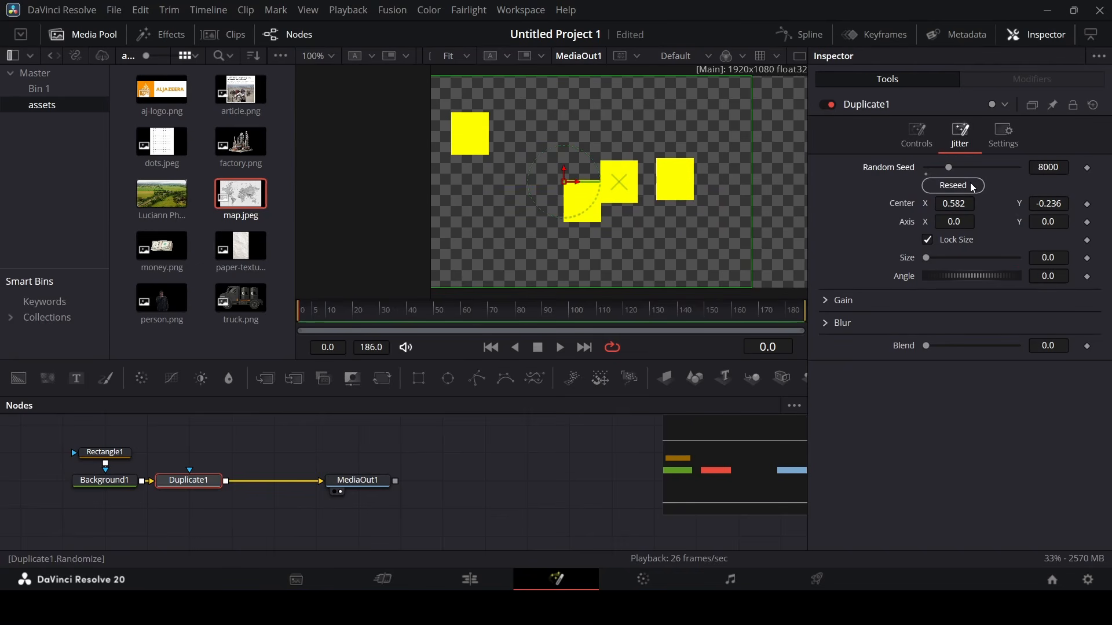
pyautogui.rightClick(884, 169)
pyautogui.moveTo(935, 226)
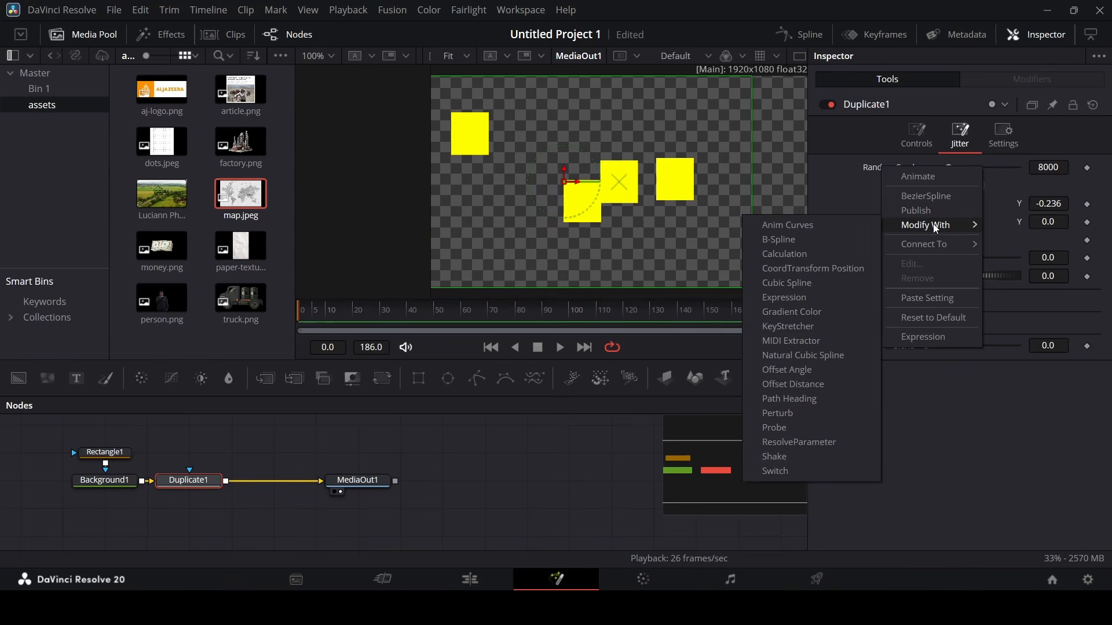
pyautogui.click(802, 456)
# Try a smoothness of 2.17 on the Shake modifier and preview the animation.
pyautogui.click(1030, 83)
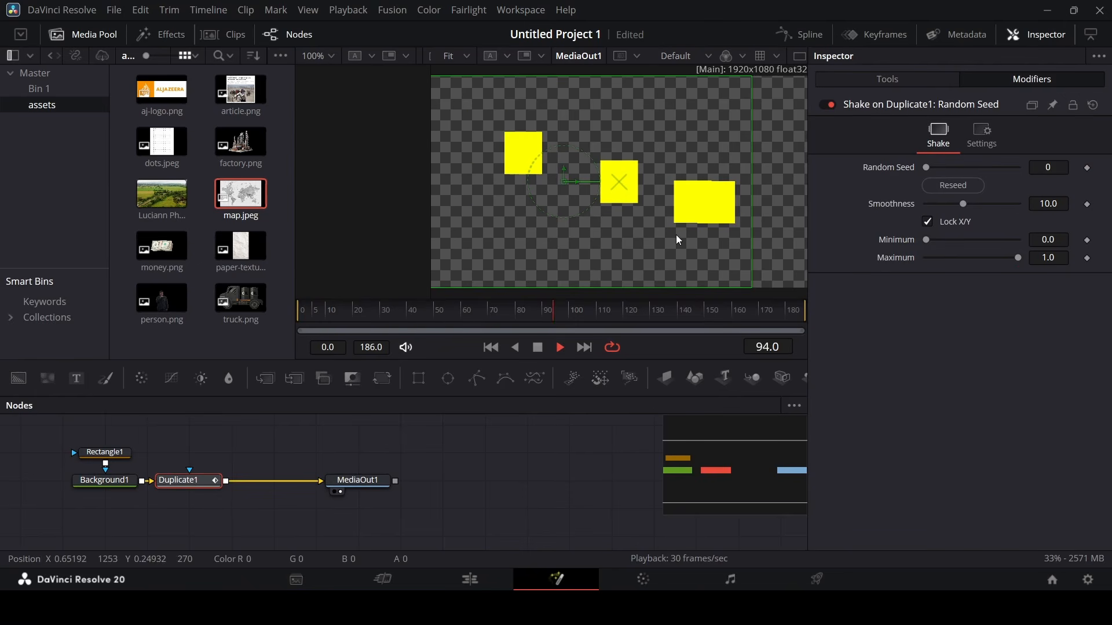
pyautogui.moveTo(963, 204); pyautogui.dragTo(936, 214)
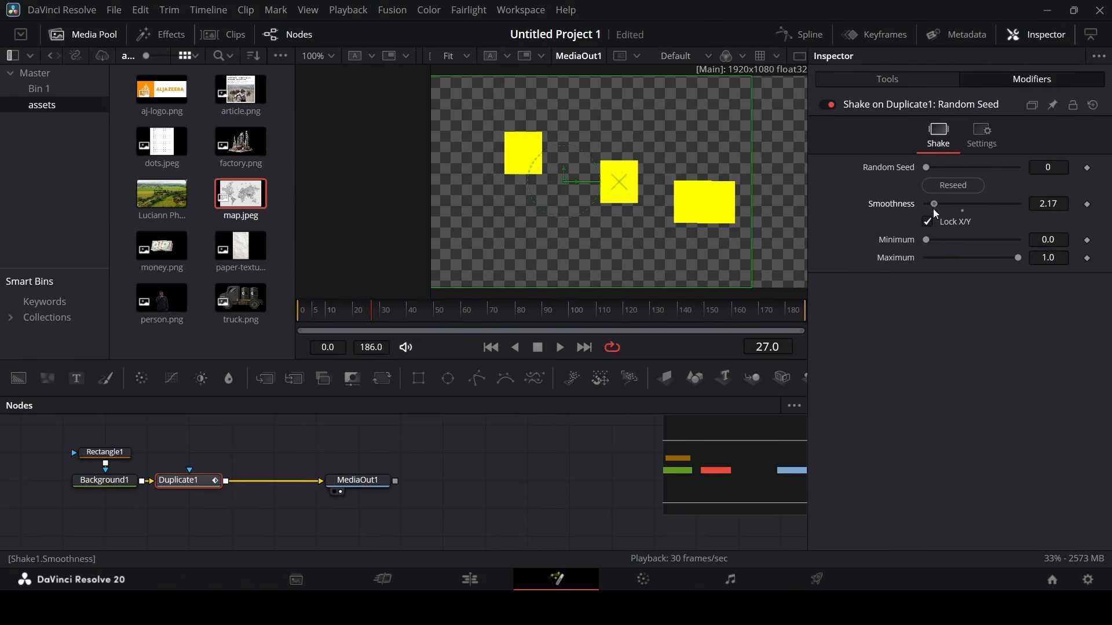
pyautogui.press('space')
pyautogui.press('space')
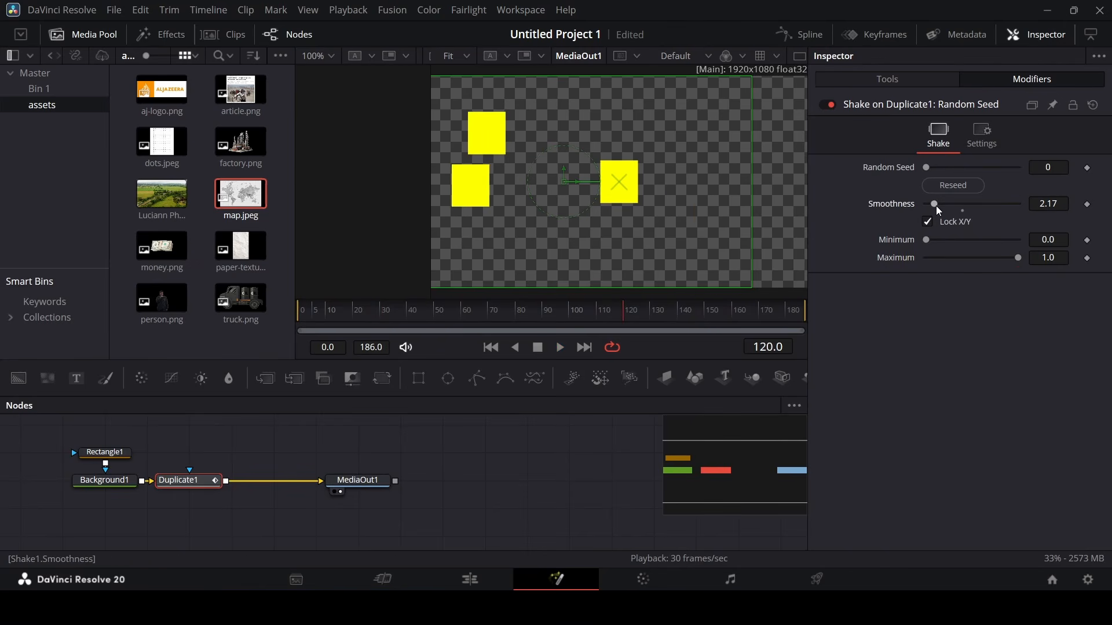
# Raise the Shake modifier's smoothness and play the animation, checking the Duplicate's random seed.
pyautogui.moveTo(939, 210); pyautogui.dragTo(958, 211)
pyautogui.press('space')
pyautogui.click(921, 79)
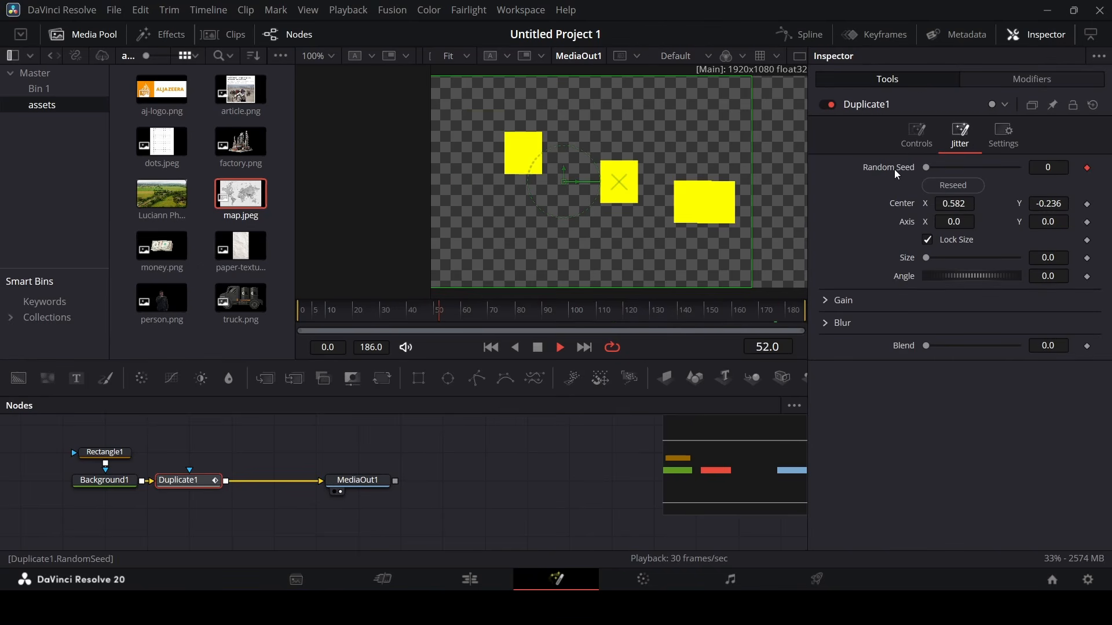
pyautogui.press('space')
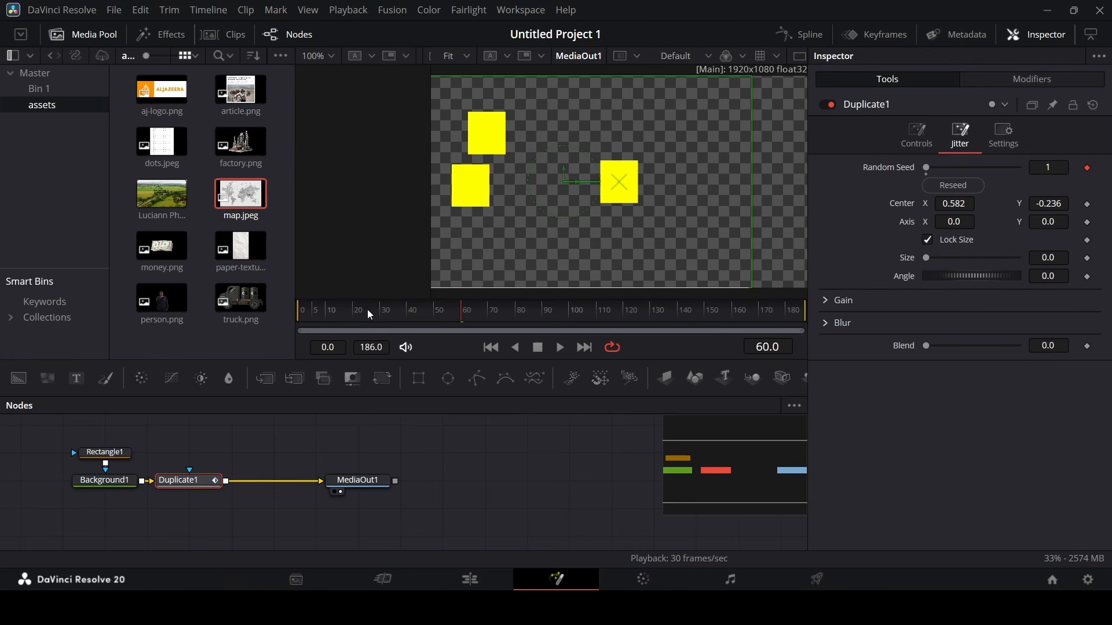
# Keyframe the Duplicate's Copies from 0 at frame 0 to 4 at frame 10 and preview the animation.
pyautogui.moveTo(370, 314); pyautogui.dragTo(274, 328)
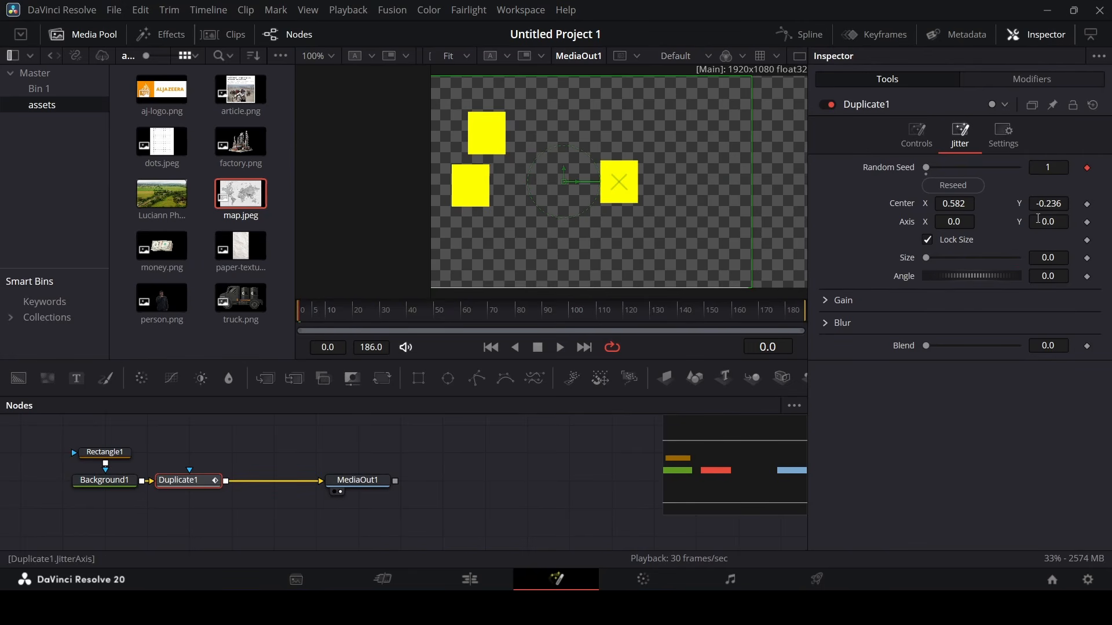
pyautogui.click(917, 134)
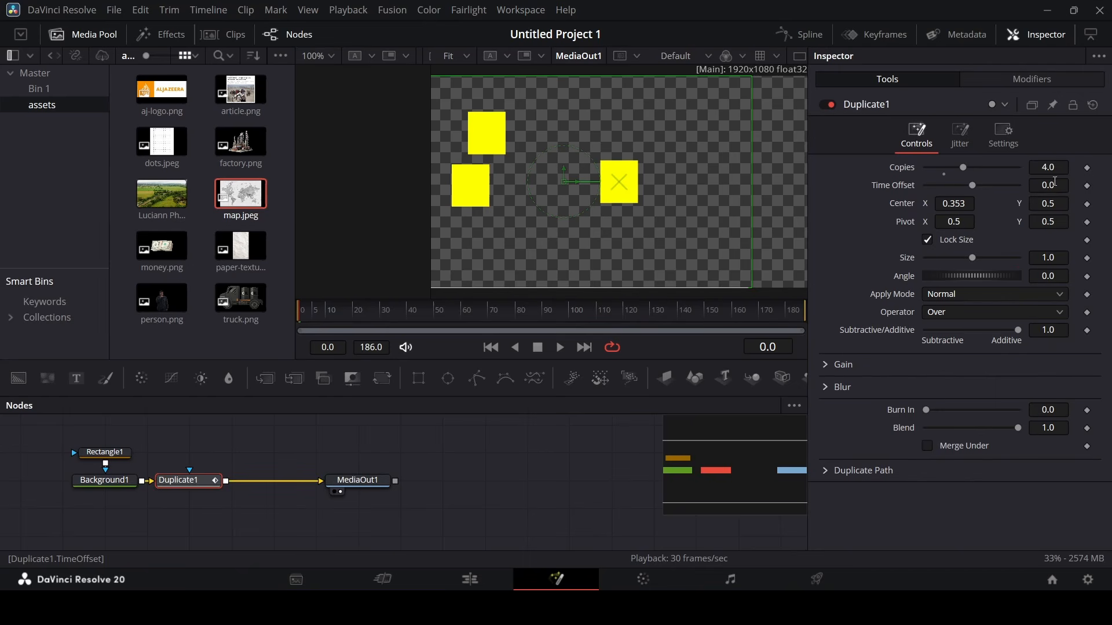
pyautogui.moveTo(331, 319); pyautogui.dragTo(281, 322)
pyautogui.click(1087, 167)
pyautogui.moveTo(962, 167); pyautogui.dragTo(897, 175)
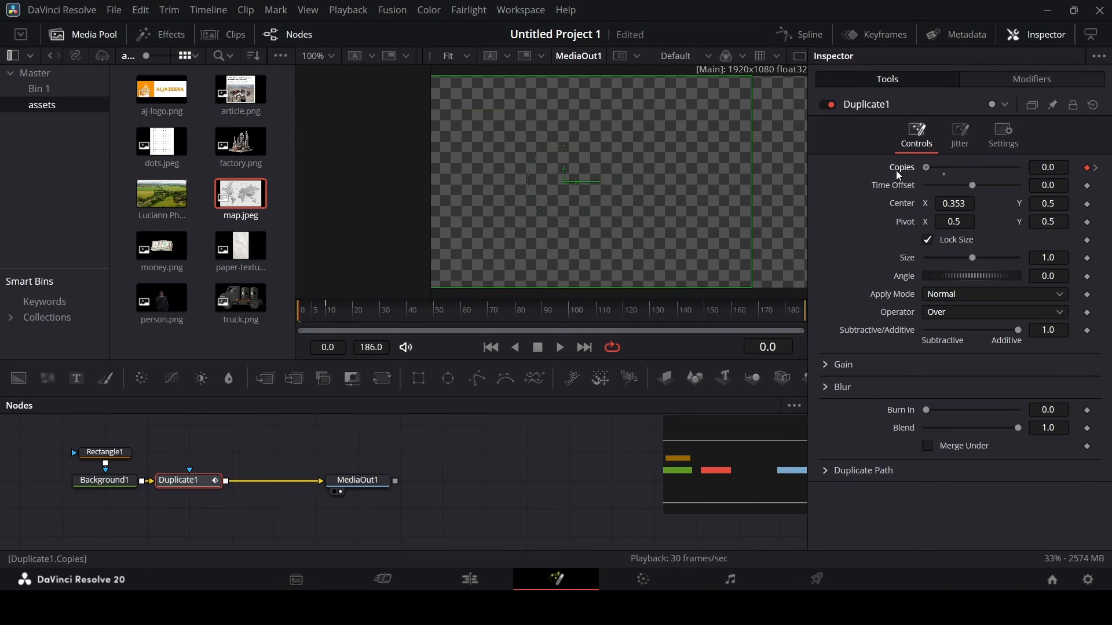
pyautogui.click(585, 474)
pyautogui.press('space')
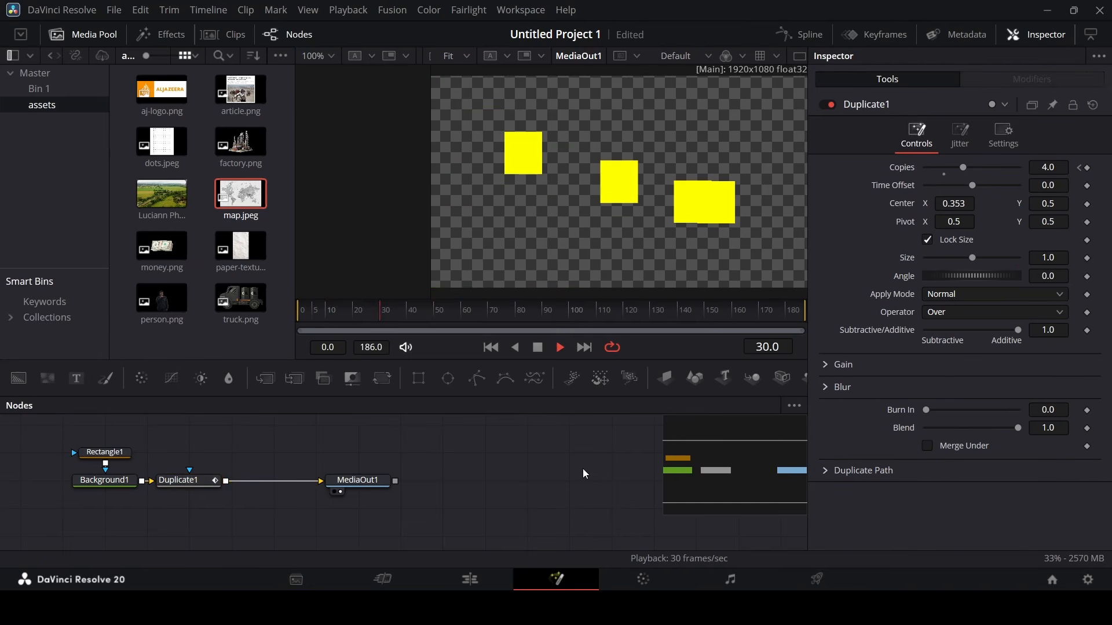
pyautogui.press('space')
# Keyframe the Duplicate's Copies at 0 on frame 20 and open the Spline editor with the playhead at frame 30.
pyautogui.moveTo(355, 313)
pyautogui.mouseDown()
pyautogui.moveTo(329, 320)
pyautogui.moveTo(353, 321)
pyautogui.mouseUp()
pyautogui.moveTo(965, 173); pyautogui.dragTo(917, 177)
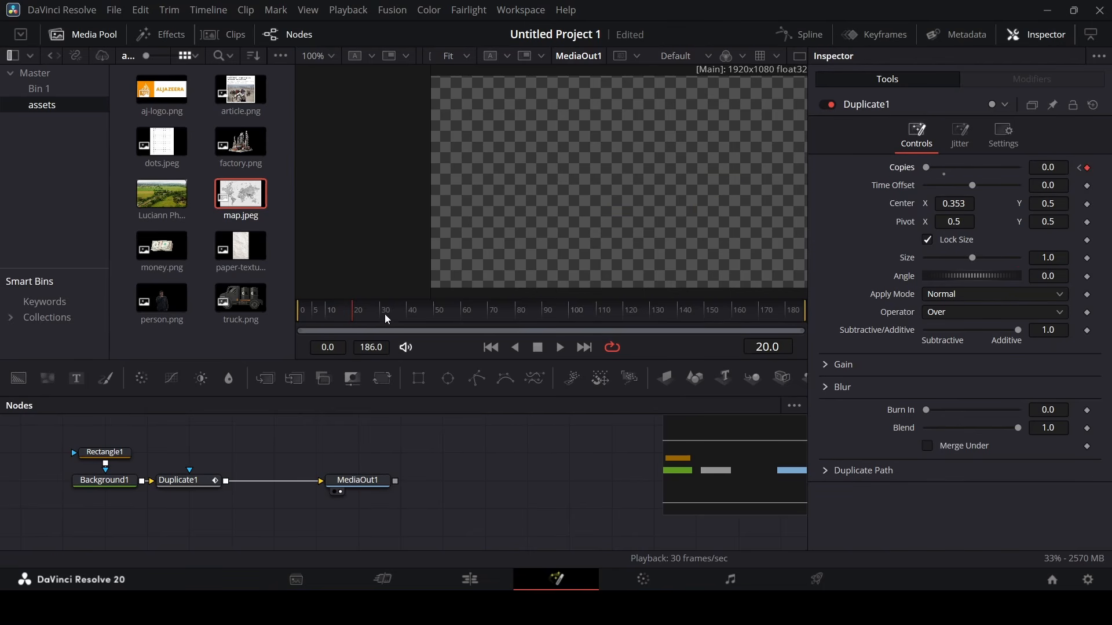
pyautogui.moveTo(387, 319); pyautogui.dragTo(380, 319)
pyautogui.click(800, 34)
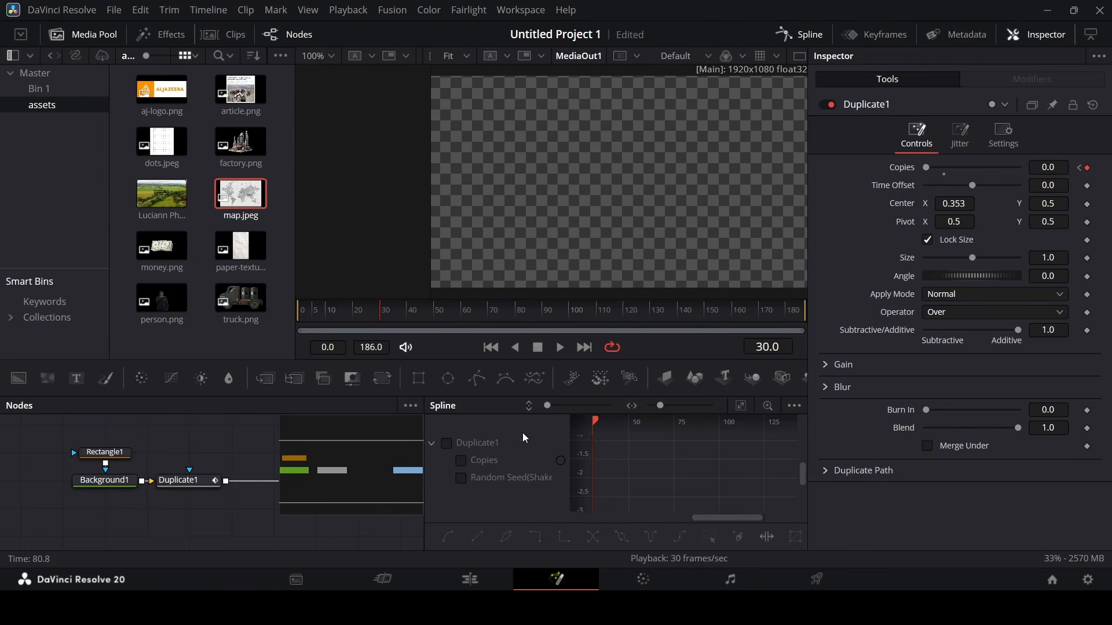
# Loop the Duplicate's Copies and Random Seed keyframes in the Spline editor, preview the animation, and close the editor.
pyautogui.click(461, 460)
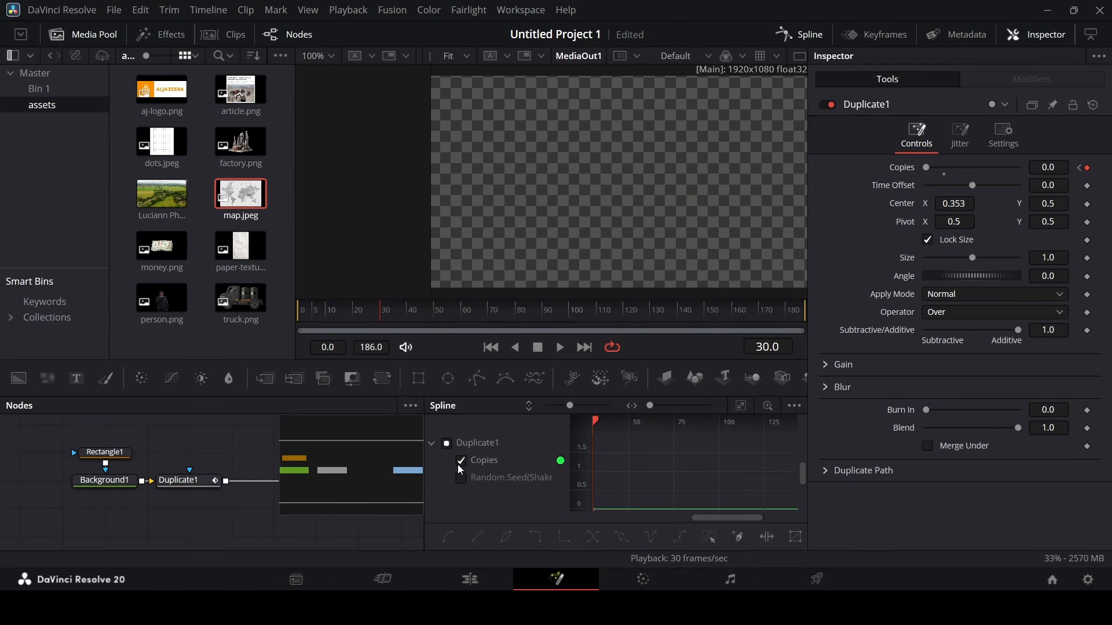
pyautogui.click(741, 406)
pyautogui.moveTo(647, 494); pyautogui.dragTo(769, 421)
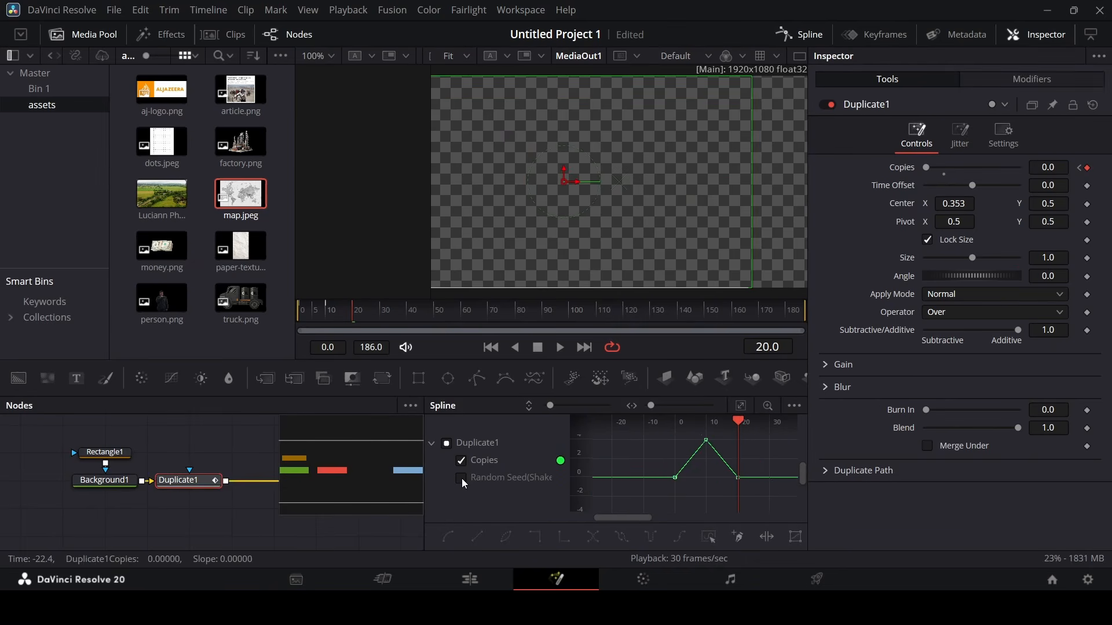
pyautogui.click(462, 479)
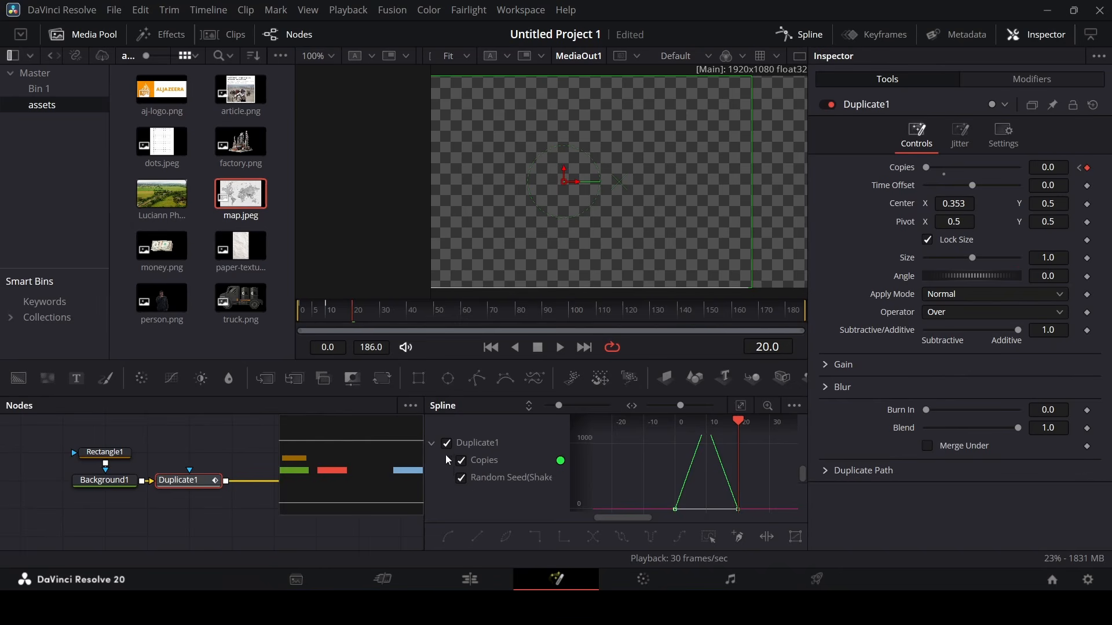
pyautogui.click(740, 406)
pyautogui.scroll(-3, 742, 478)
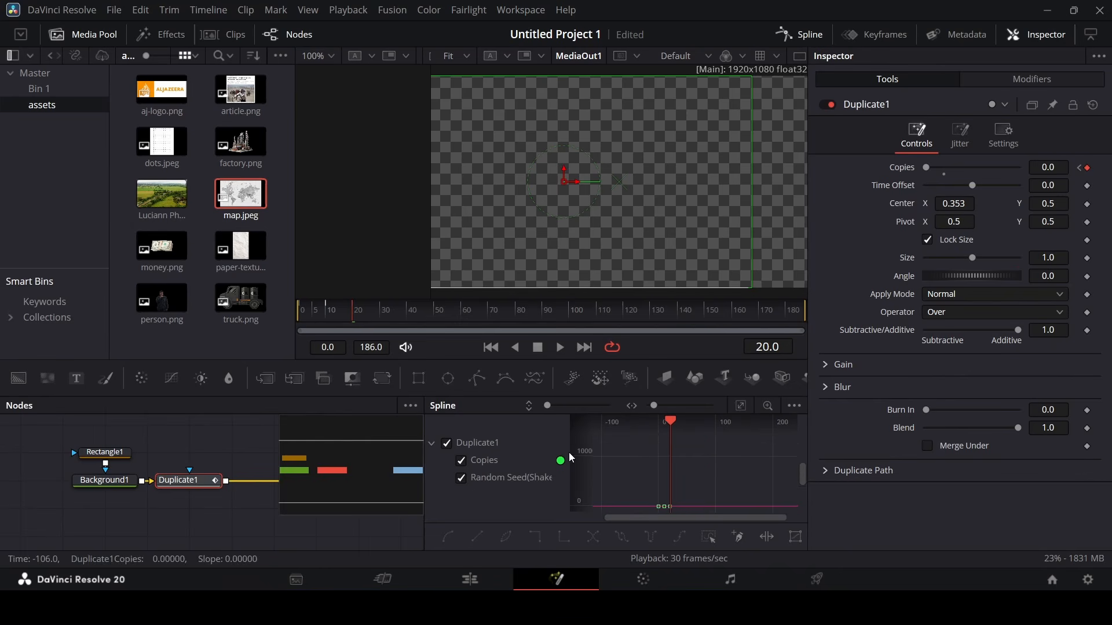
pyautogui.moveTo(579, 459); pyautogui.dragTo(583, 487)
pyautogui.moveTo(631, 510); pyautogui.dragTo(713, 450)
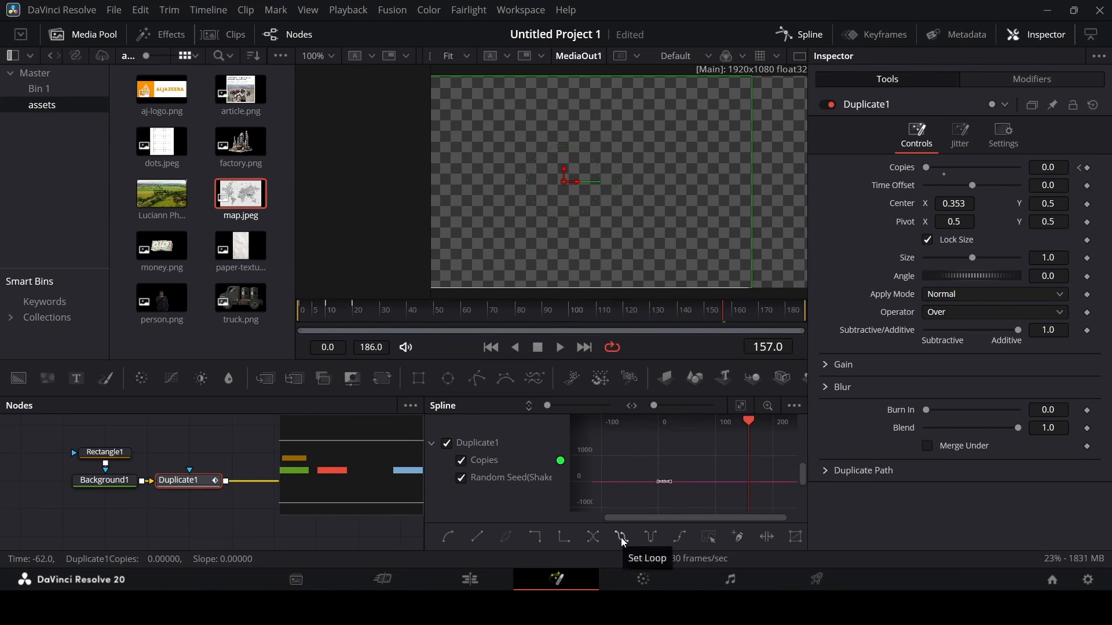
pyautogui.click(622, 538)
pyautogui.press('space')
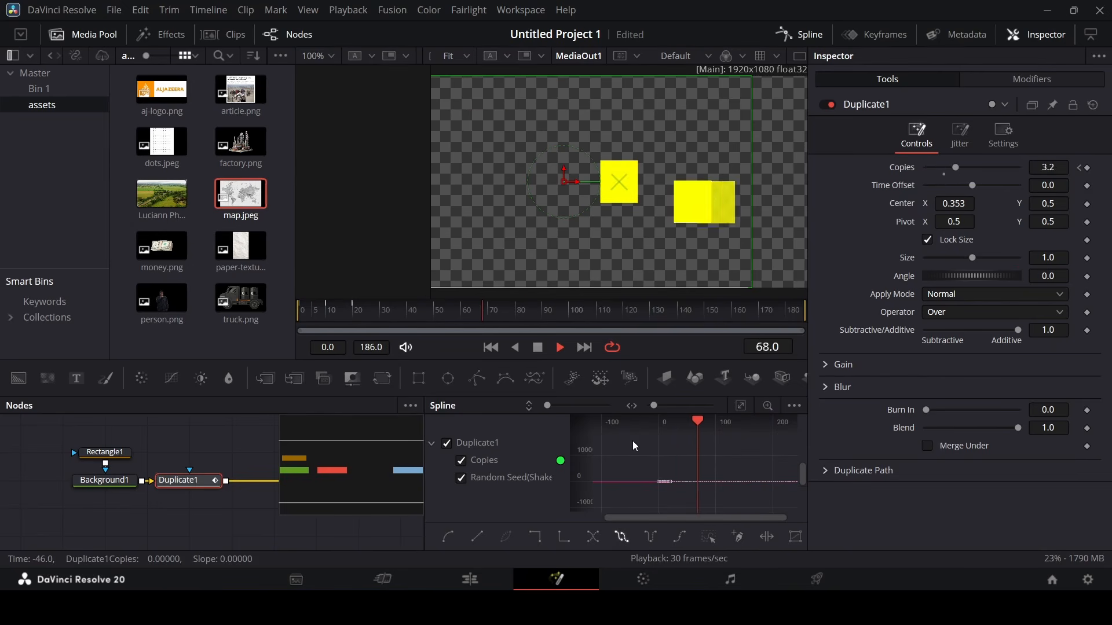
pyautogui.press('space')
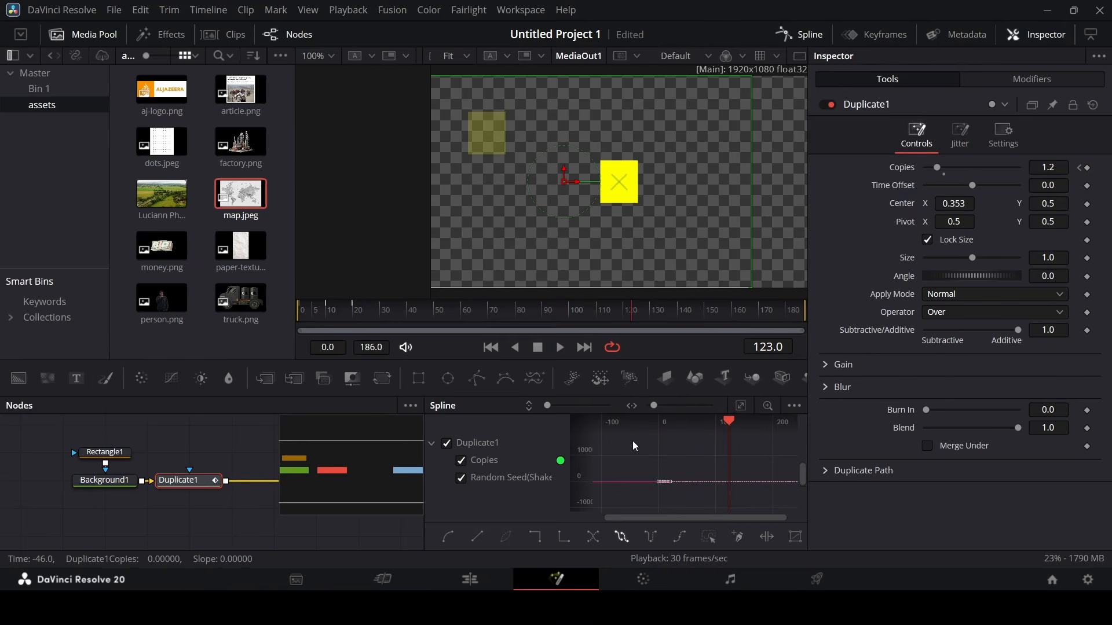
pyautogui.click(799, 34)
pyautogui.click(553, 460)
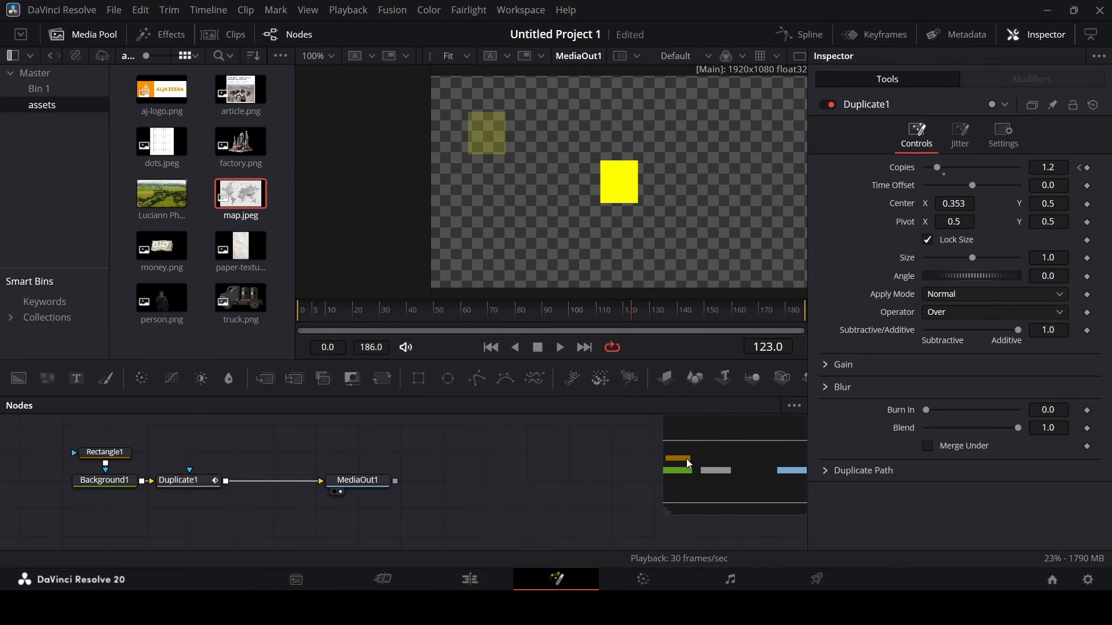
# Add a Text node reading "+" merged over the Duplicate, with size 0.13, placed at the lower right of the frame.
pyautogui.moveTo(78, 376); pyautogui.dragTo(467, 515)
pyautogui.click(905, 282)
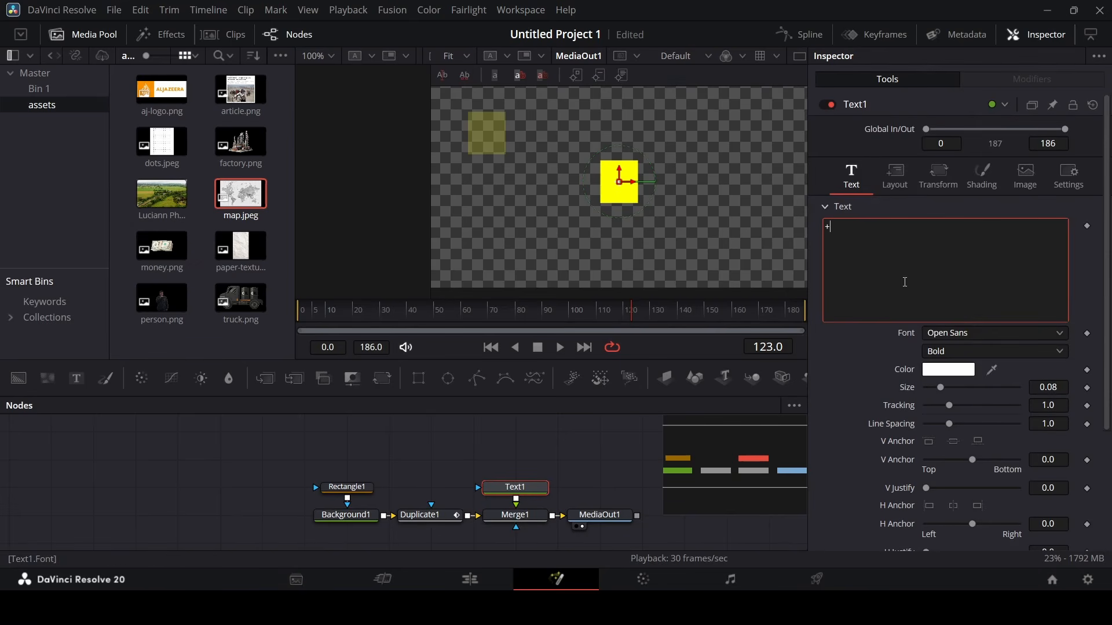
pyautogui.moveTo(941, 387); pyautogui.dragTo(950, 388)
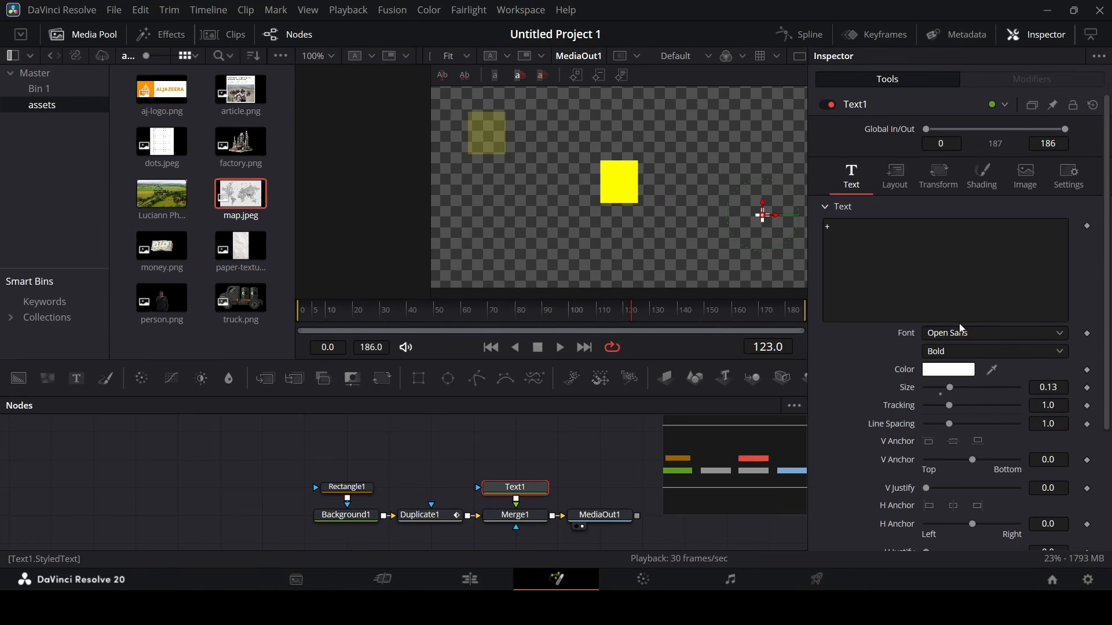
# Color the plus sign yellow (#ffea00) and move its Text node higher above Merge1.
pyautogui.click(956, 369)
pyautogui.click(676, 181)
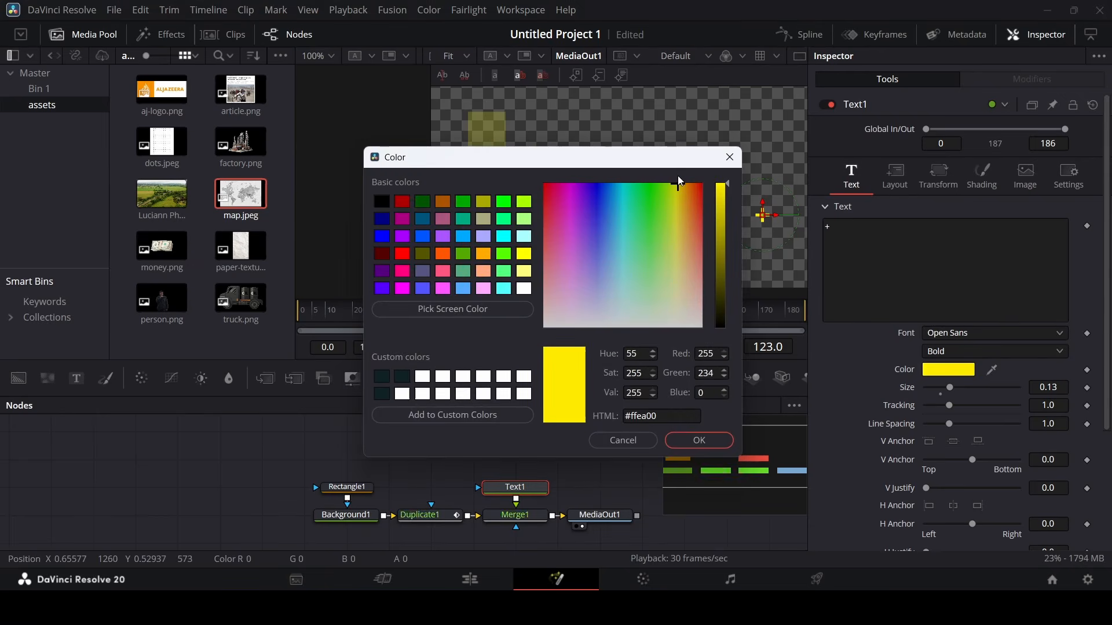
pyautogui.click(699, 440)
pyautogui.moveTo(531, 489); pyautogui.dragTo(531, 461)
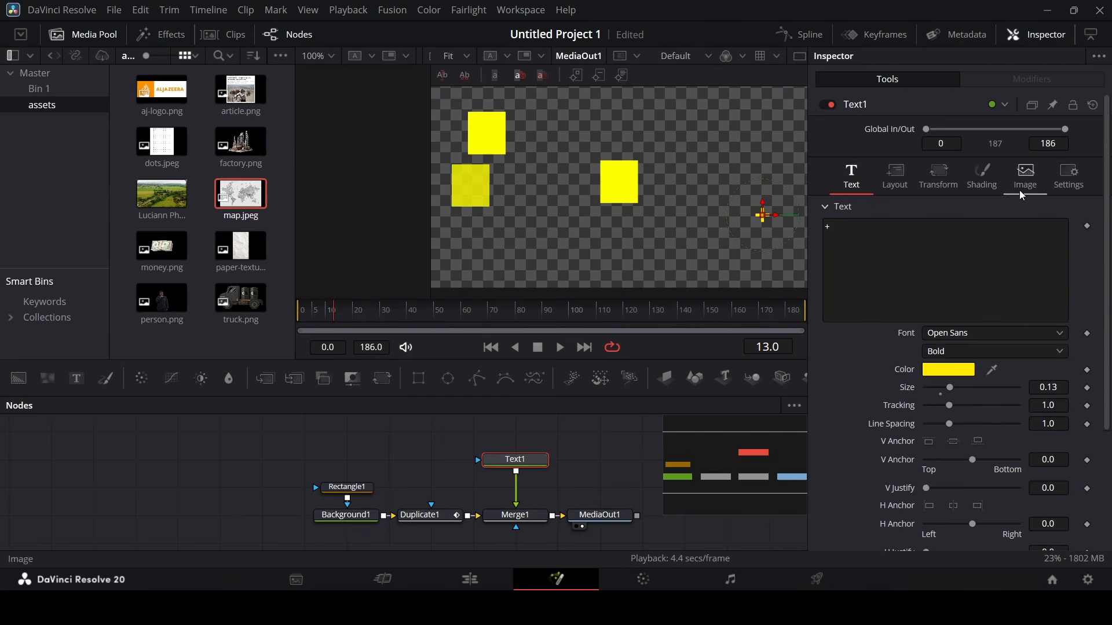
# Keyframe the plus sign's shading opacity at 0 on frame 0 and 1.0 on frames 5 and 10.
pyautogui.click(982, 177)
pyautogui.moveTo(307, 320); pyautogui.dragTo(282, 329)
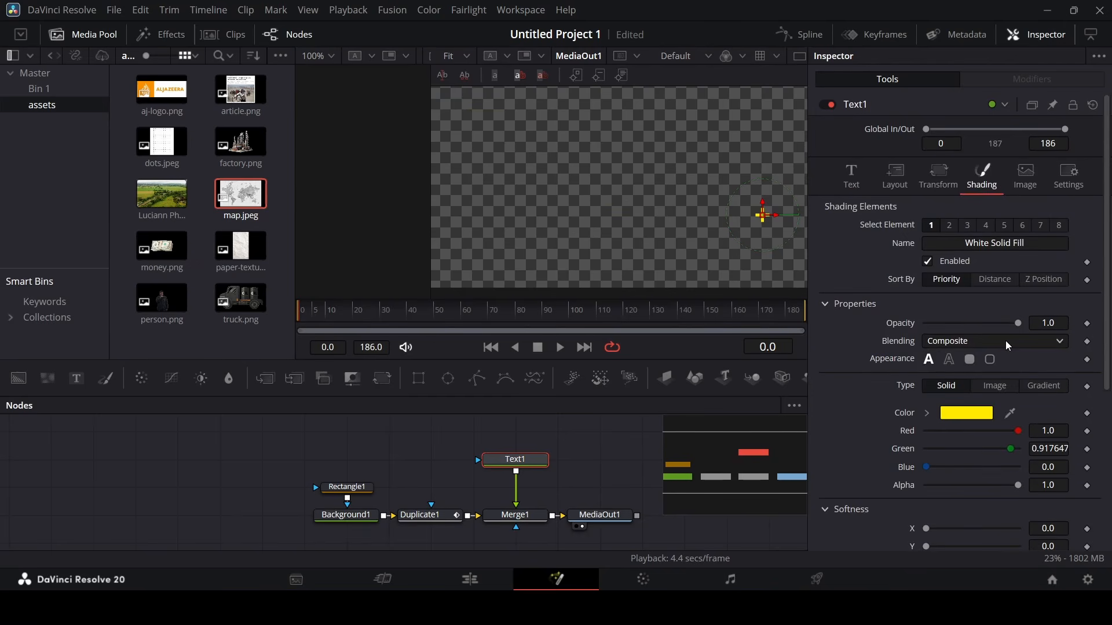
pyautogui.click(1087, 323)
pyautogui.click(314, 313)
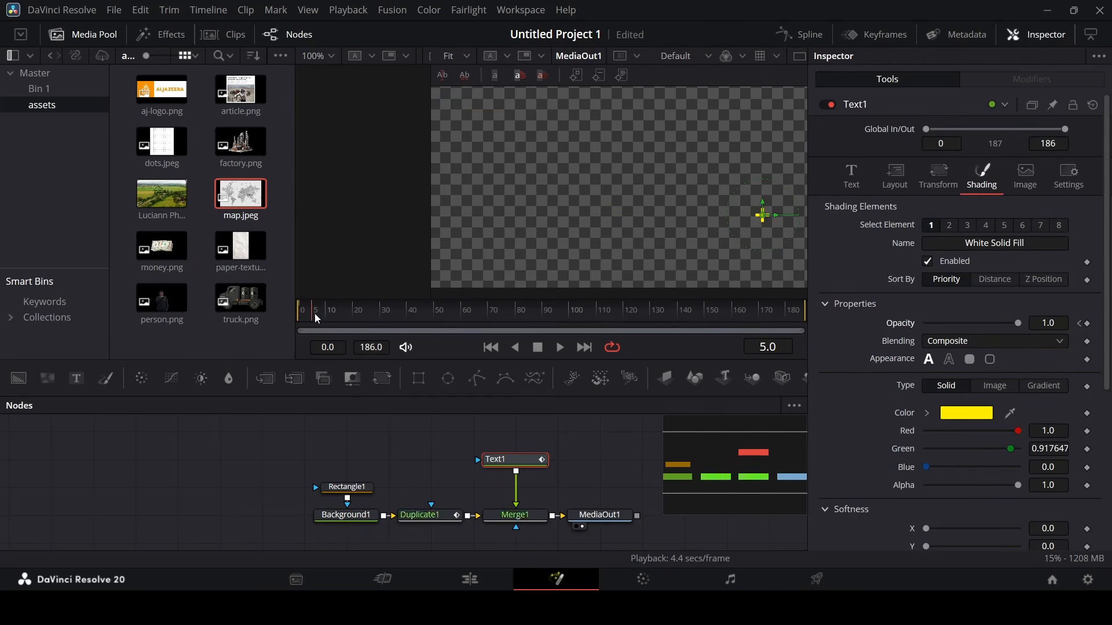
pyautogui.click(1080, 324)
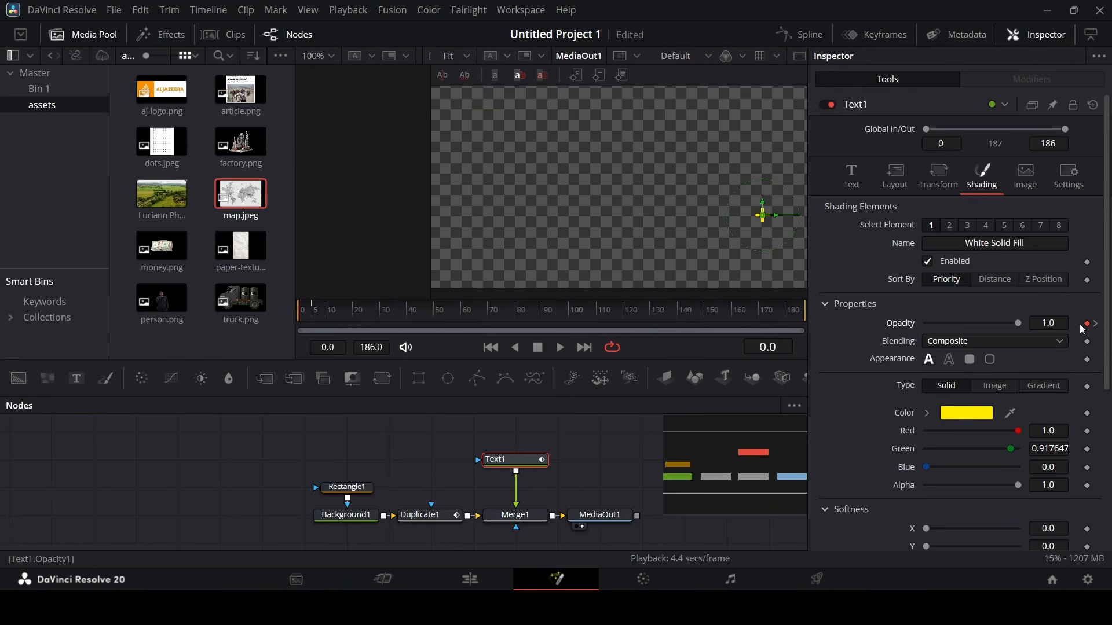
pyautogui.moveTo(1017, 325); pyautogui.dragTo(853, 325)
pyautogui.click(316, 315)
pyautogui.click(325, 315)
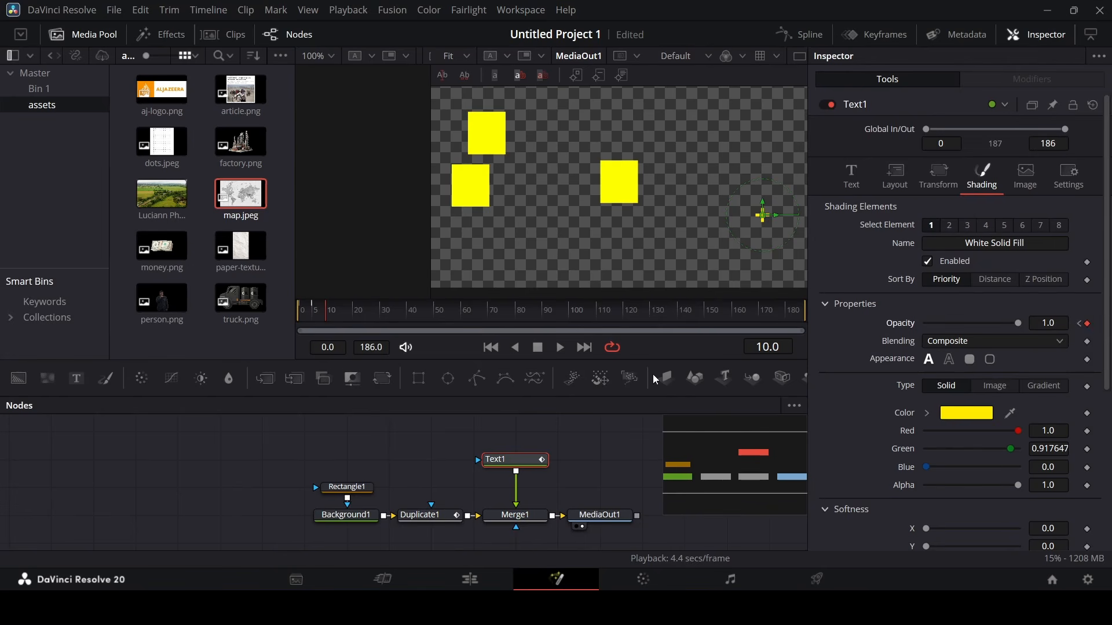
# Keyframe the plus sign's opacity at 0 on frame 15 and preview the fade from frame 0.
pyautogui.moveTo(305, 311); pyautogui.dragTo(344, 320)
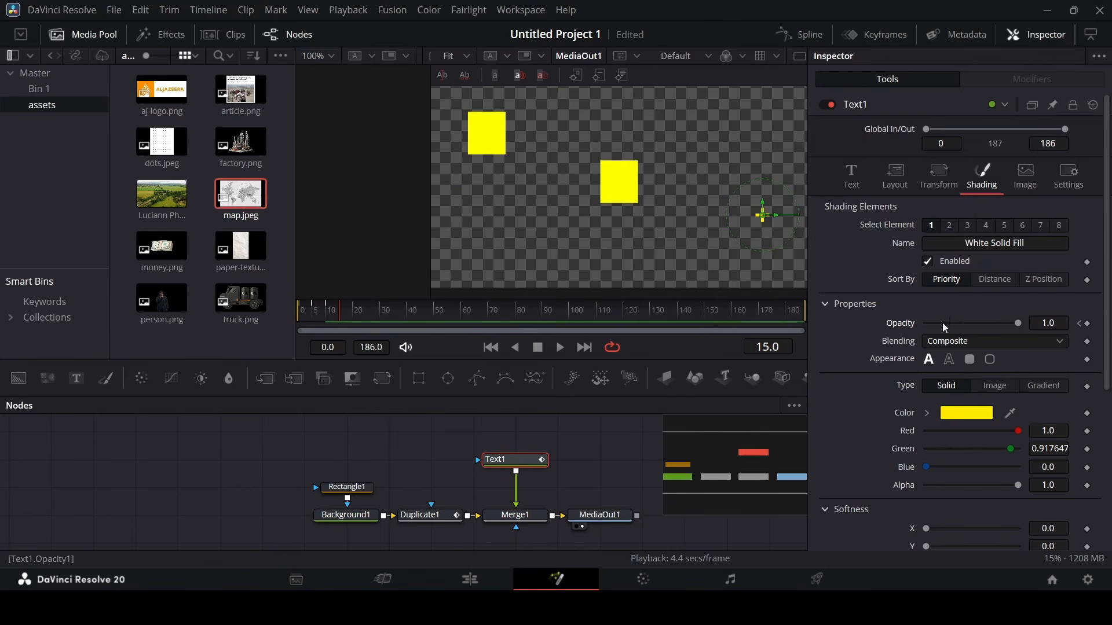
pyautogui.moveTo(1018, 323); pyautogui.dragTo(856, 324)
pyautogui.click(300, 312)
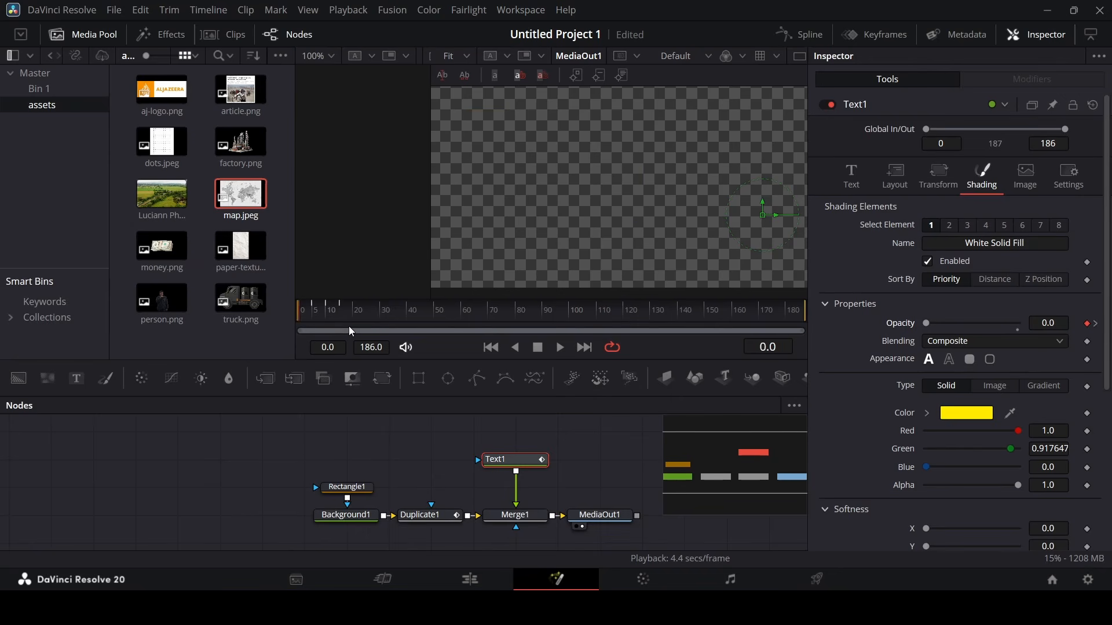
pyautogui.press('space')
pyautogui.moveTo(316, 313); pyautogui.dragTo(354, 324)
pyautogui.click(557, 481)
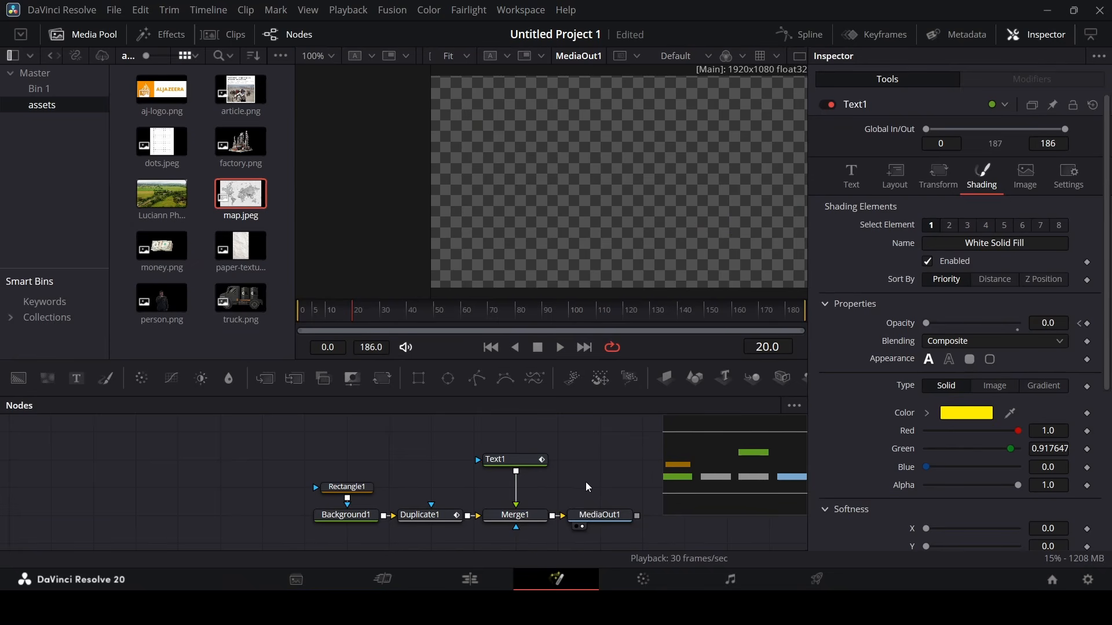
# Duplicate the Text1 node and merge the copy between Merge1 and MediaOut1.
pyautogui.click(512, 457)
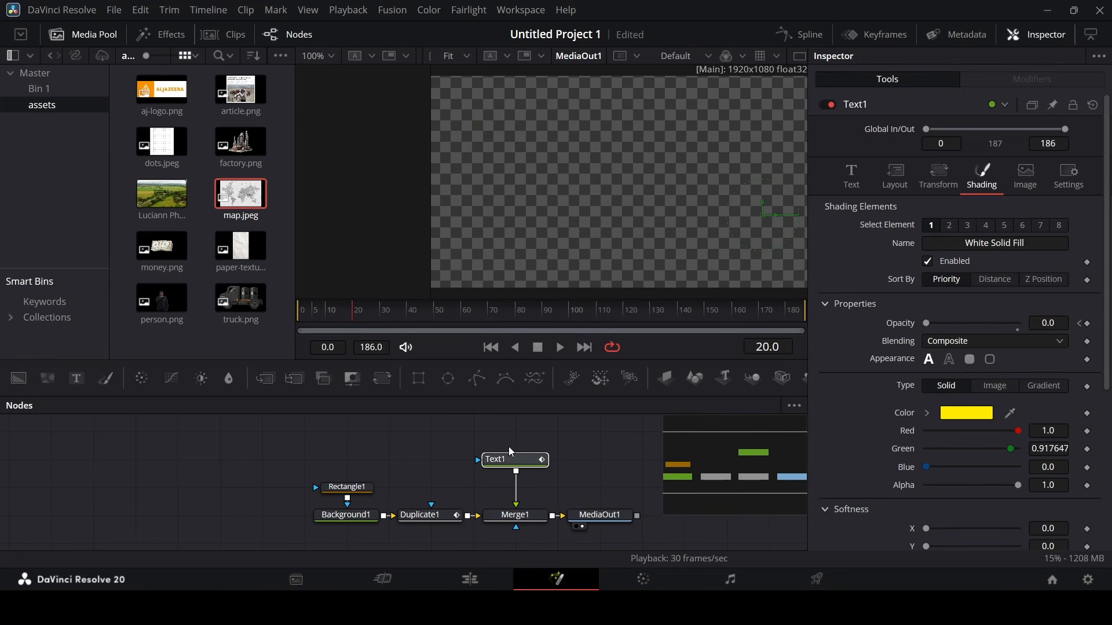
pyautogui.click(609, 464)
pyautogui.hotkey('ctrl', 'v')
pyautogui.moveTo(637, 463); pyautogui.dragTo(552, 516)
pyautogui.click(600, 460)
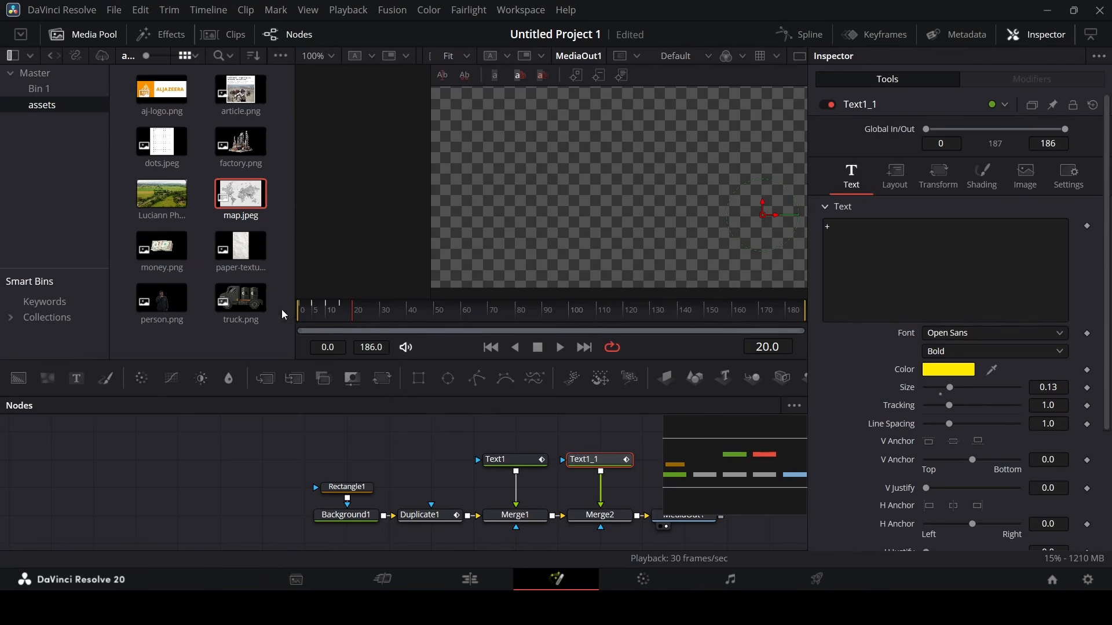
# Shift the copied text's opacity keyframes to start at frame 20 in the Keyframes editor, and close the editor.
pyautogui.click(901, 44)
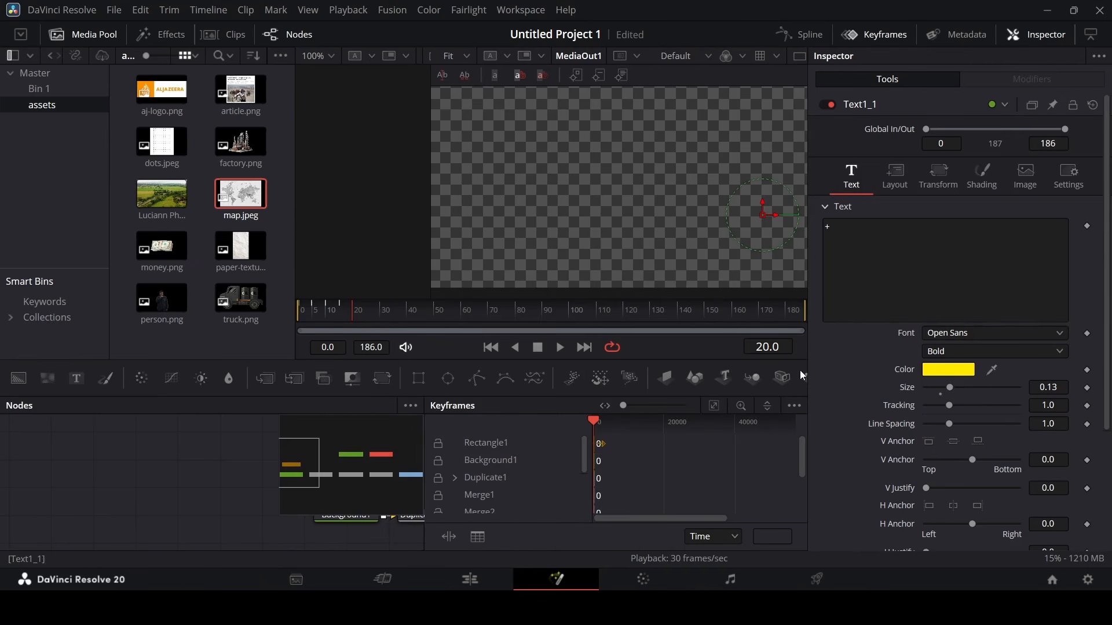
pyautogui.click(714, 411)
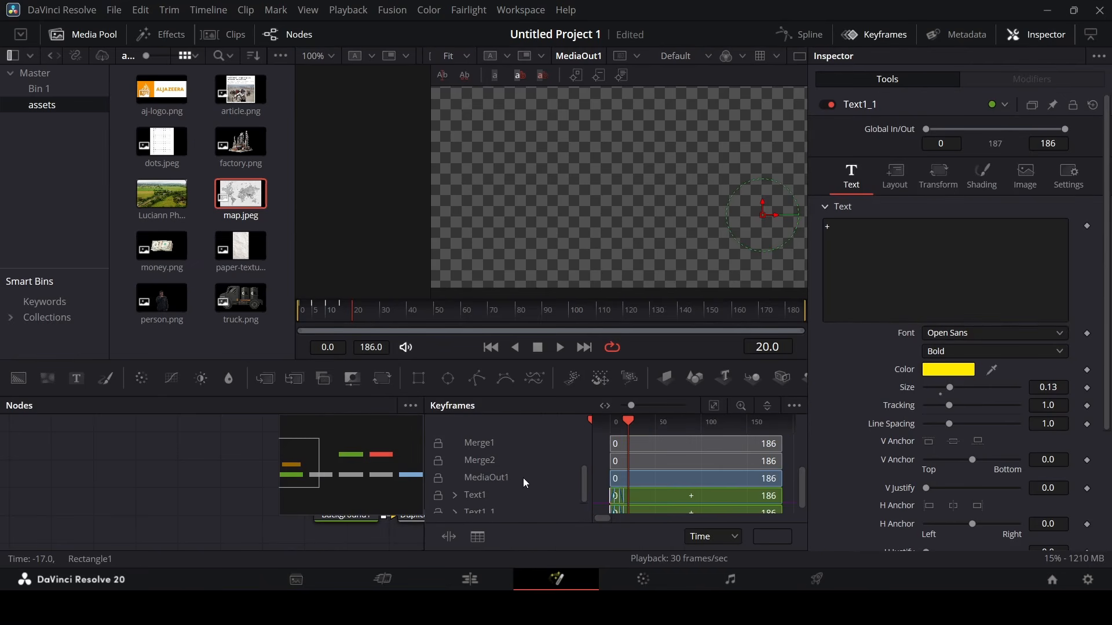
pyautogui.moveTo(578, 389); pyautogui.dragTo(578, 307)
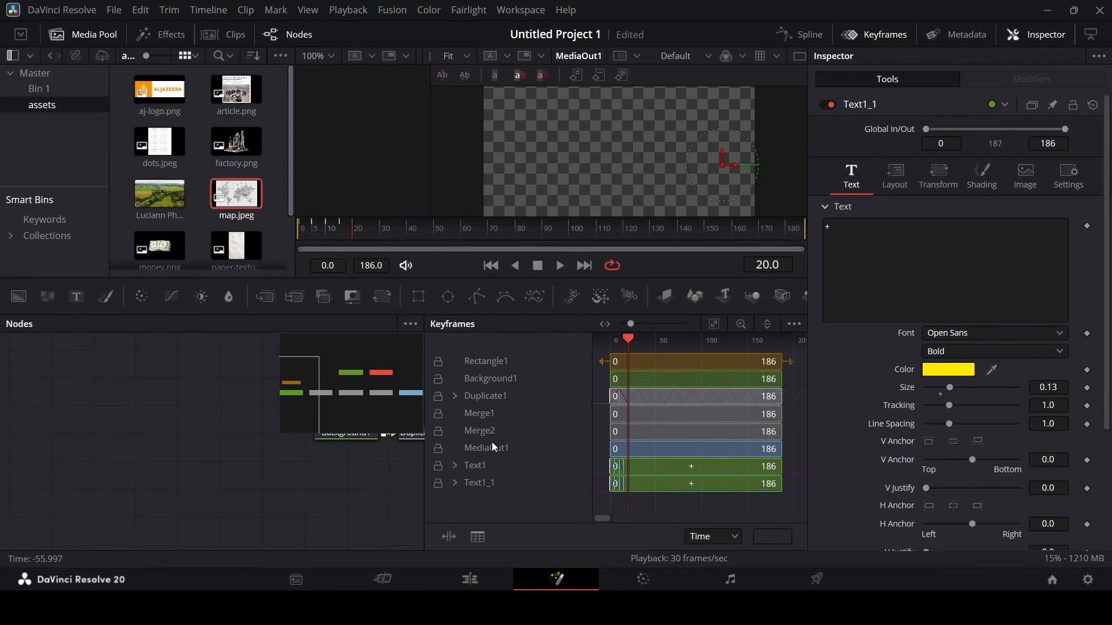
pyautogui.click(456, 483)
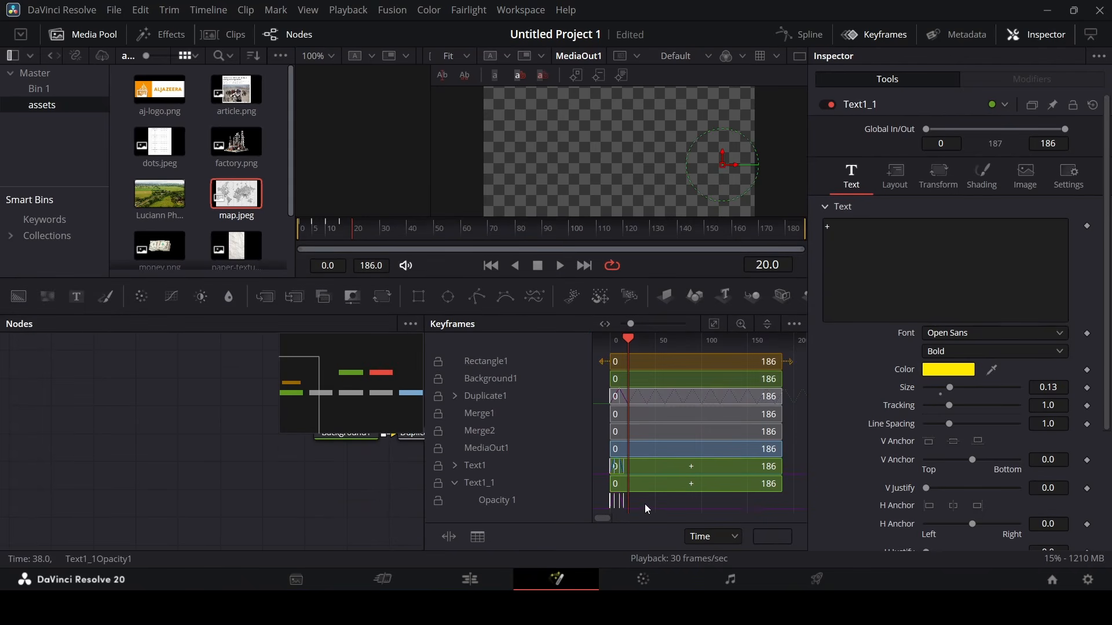
pyautogui.moveTo(596, 512); pyautogui.dragTo(623, 508)
pyautogui.click(880, 34)
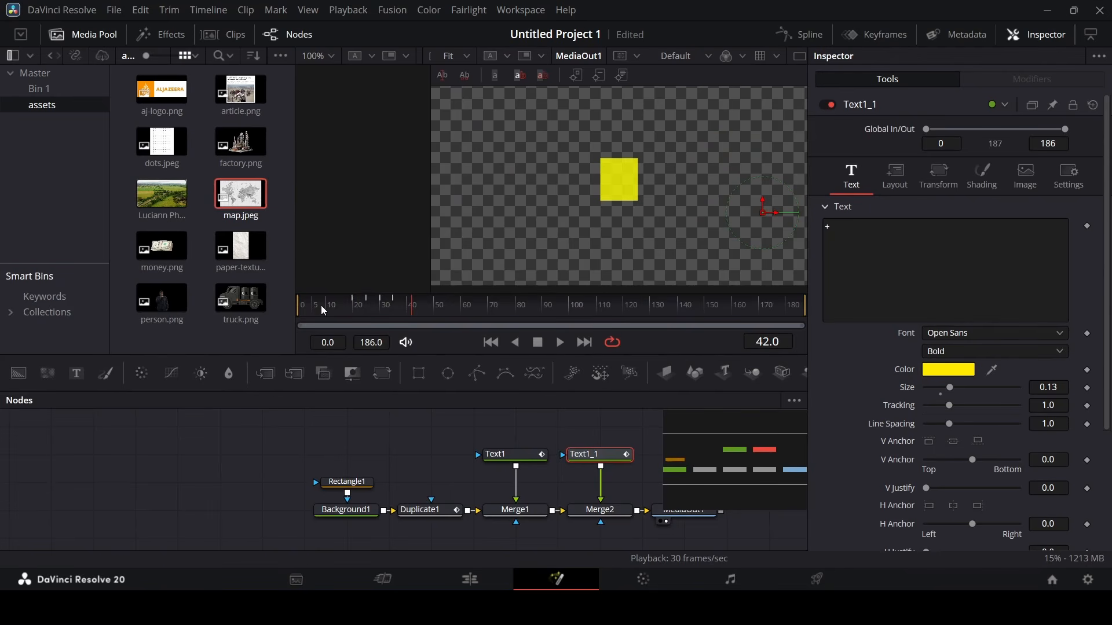
# At frame 25, move the copied plus sign below and left of the original, and preview the animation from frame 0.
pyautogui.moveTo(356, 310); pyautogui.dragTo(370, 309)
pyautogui.moveTo(747, 227); pyautogui.dragTo(731, 243)
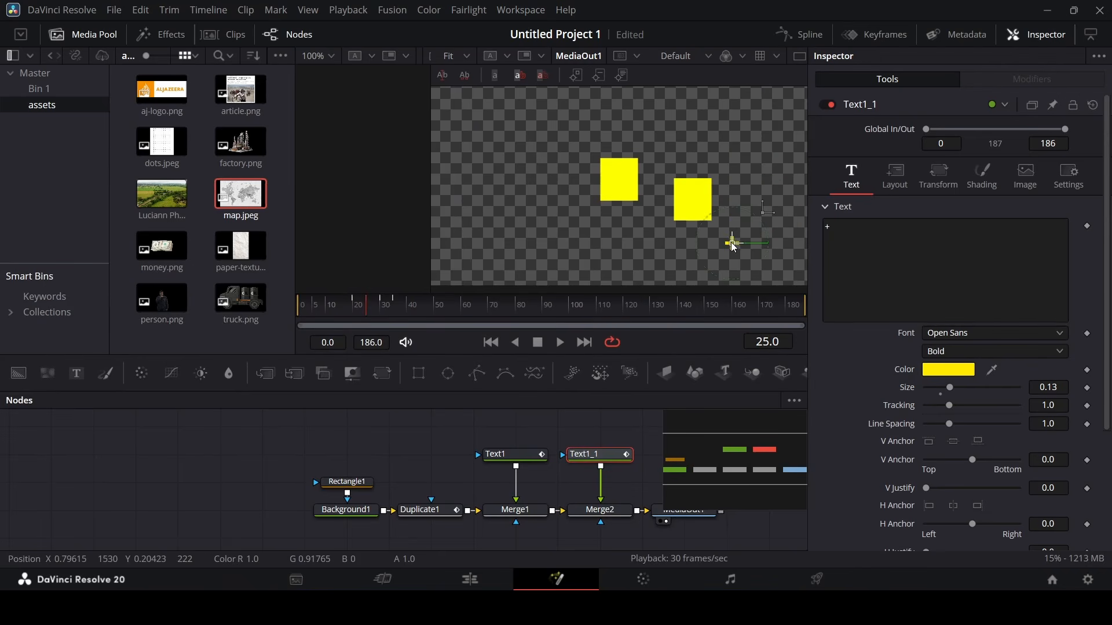
pyautogui.moveTo(329, 307); pyautogui.dragTo(287, 320)
pyautogui.click(442, 447)
pyautogui.press('space')
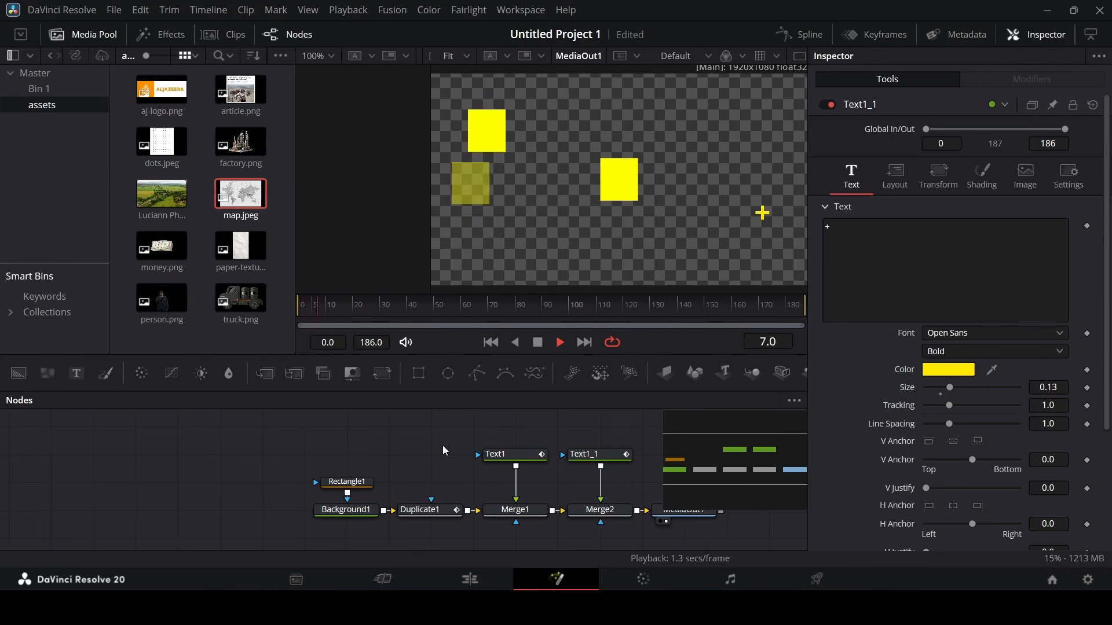
pyautogui.press('space')
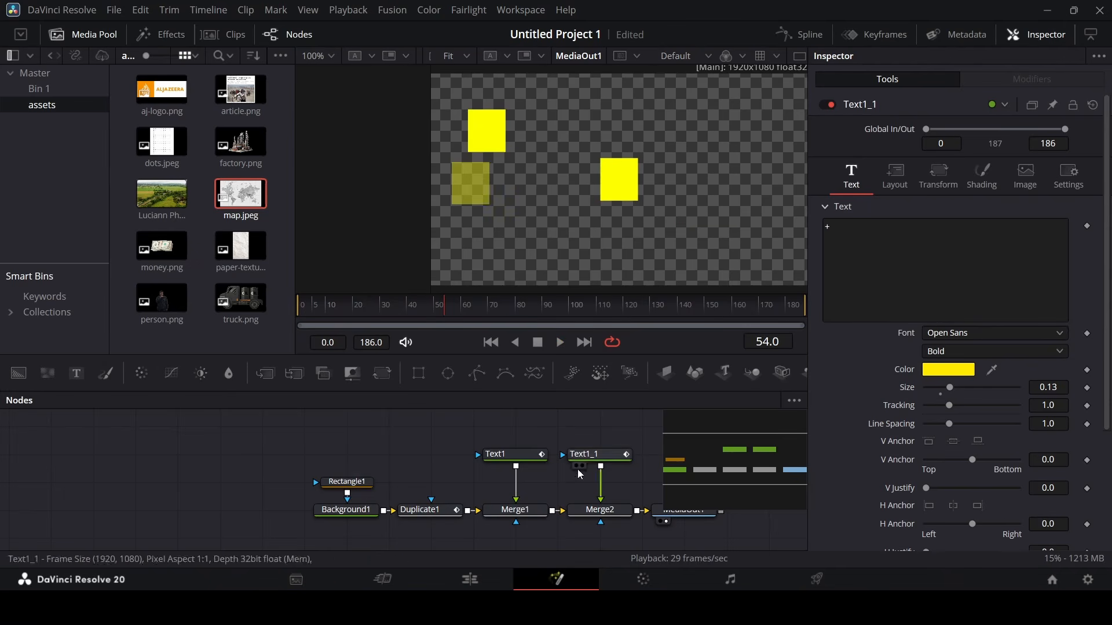
# Hide the Duplicate's curves in the Spline editor, loop the opacity keyframes of both Text nodes, and preview the animation.
pyautogui.click(799, 34)
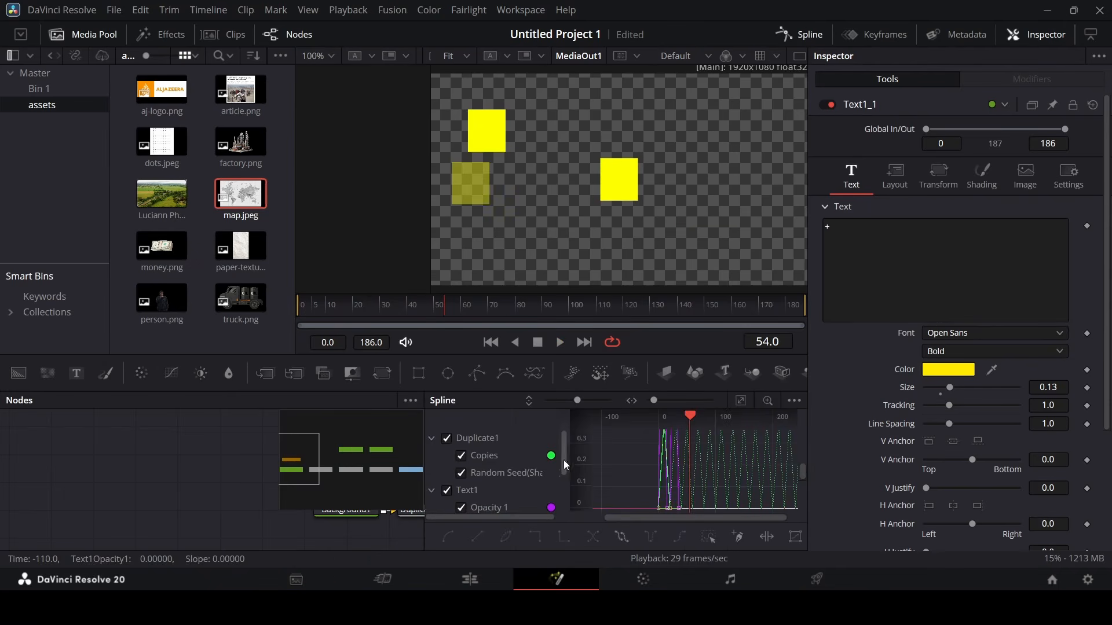
pyautogui.click(447, 438)
pyautogui.click(432, 437)
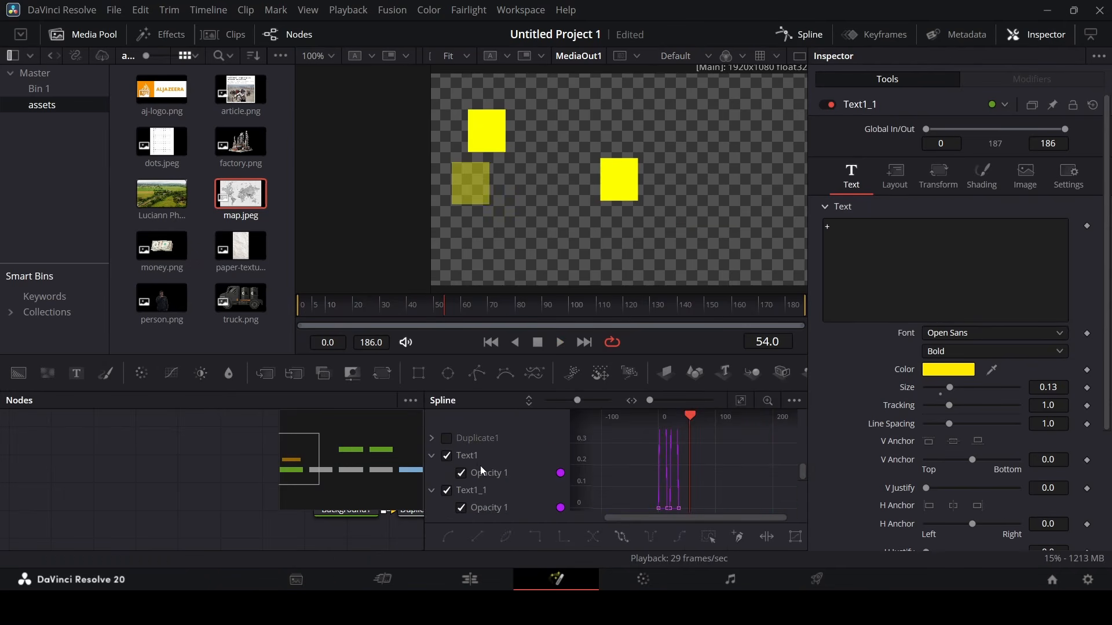
pyautogui.click(740, 400)
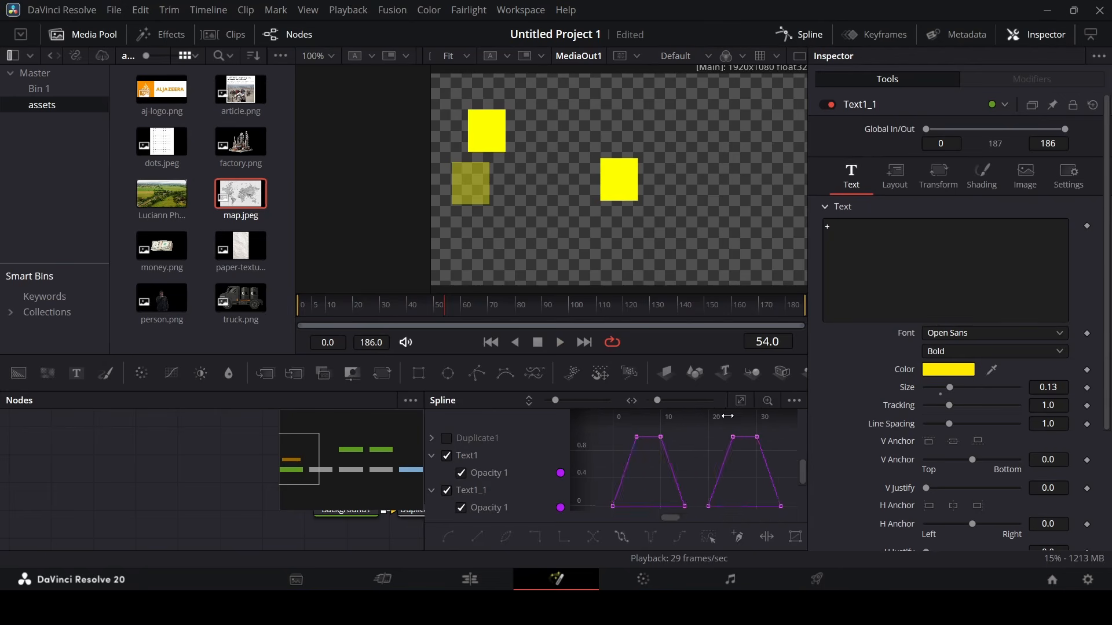
pyautogui.moveTo(588, 429); pyautogui.dragTo(594, 473)
pyautogui.moveTo(643, 502); pyautogui.dragTo(799, 397)
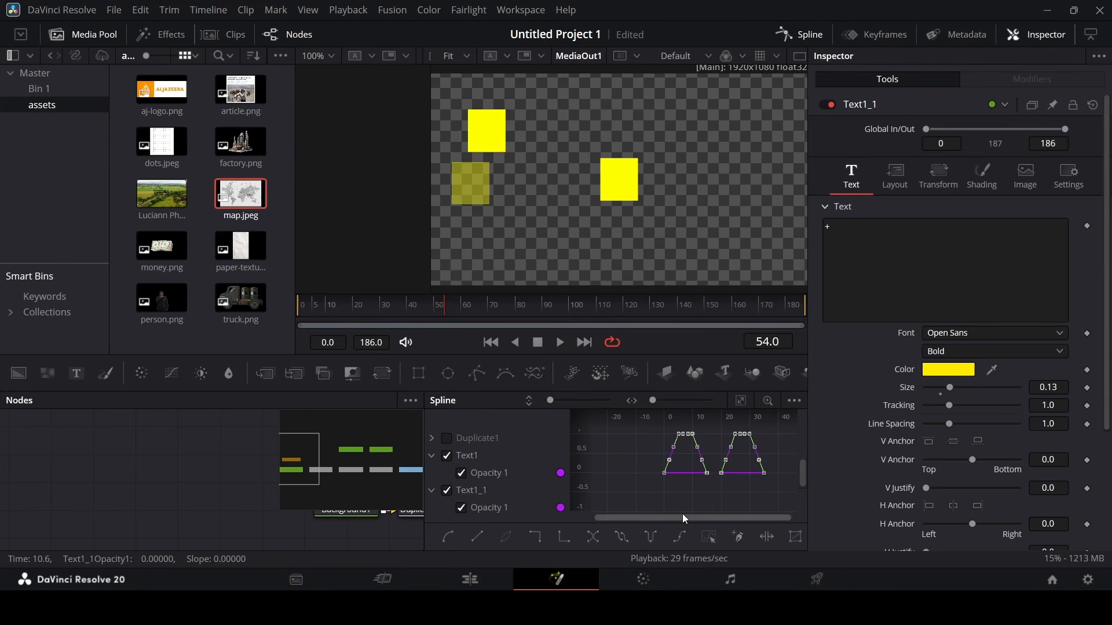
pyautogui.click(621, 536)
pyautogui.press('space')
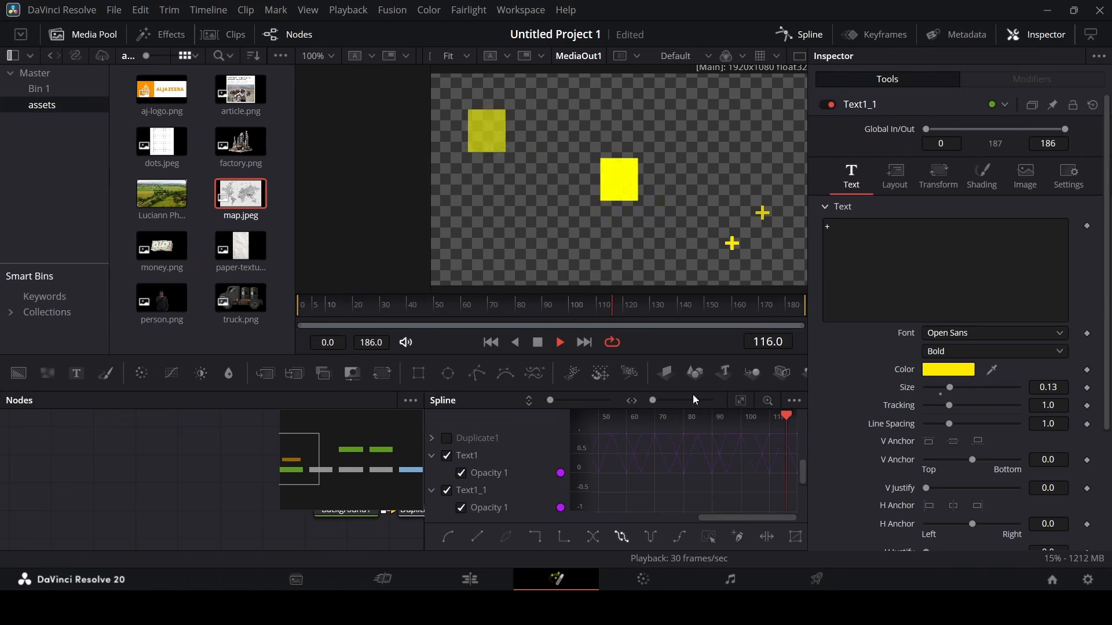
pyautogui.press('space')
pyautogui.moveTo(757, 479); pyautogui.dragTo(778, 467)
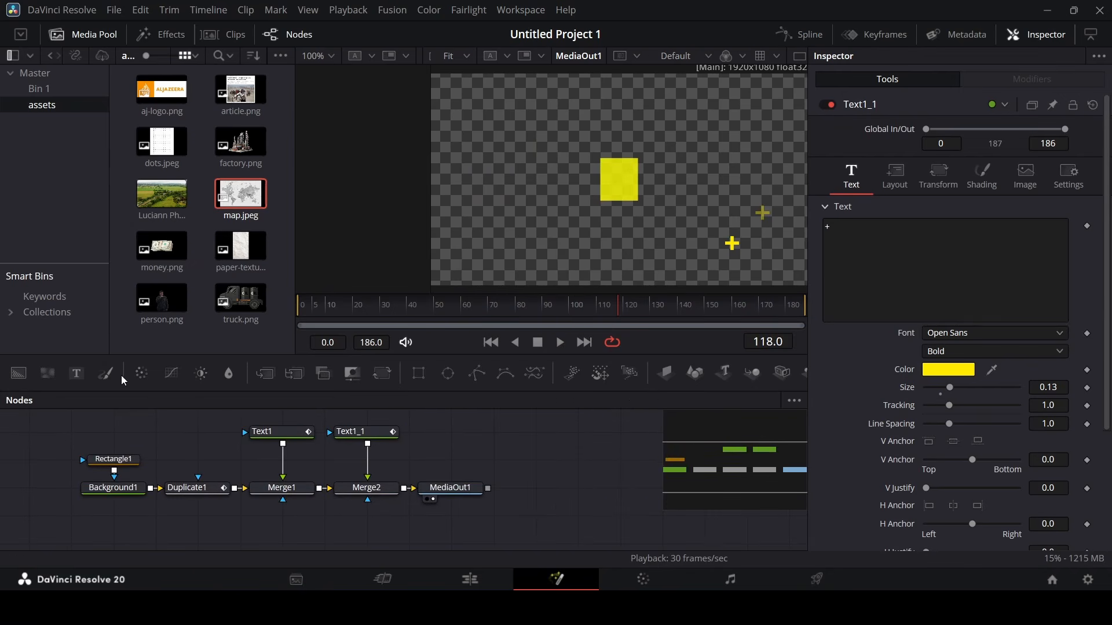
# Merge a new Text node over the composition before MediaOut1, with a "+" as its text in yellow #ffff00.
pyautogui.moveTo(79, 377); pyautogui.dragTo(452, 497)
pyautogui.click(463, 442)
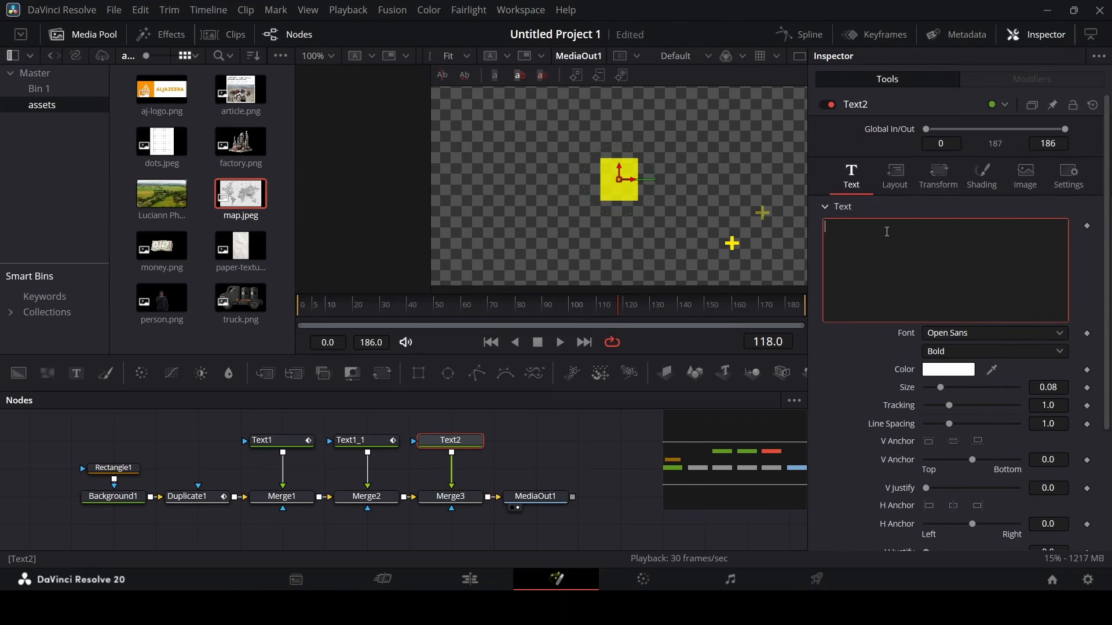
pyautogui.click(887, 232)
pyautogui.click(938, 370)
pyautogui.click(676, 175)
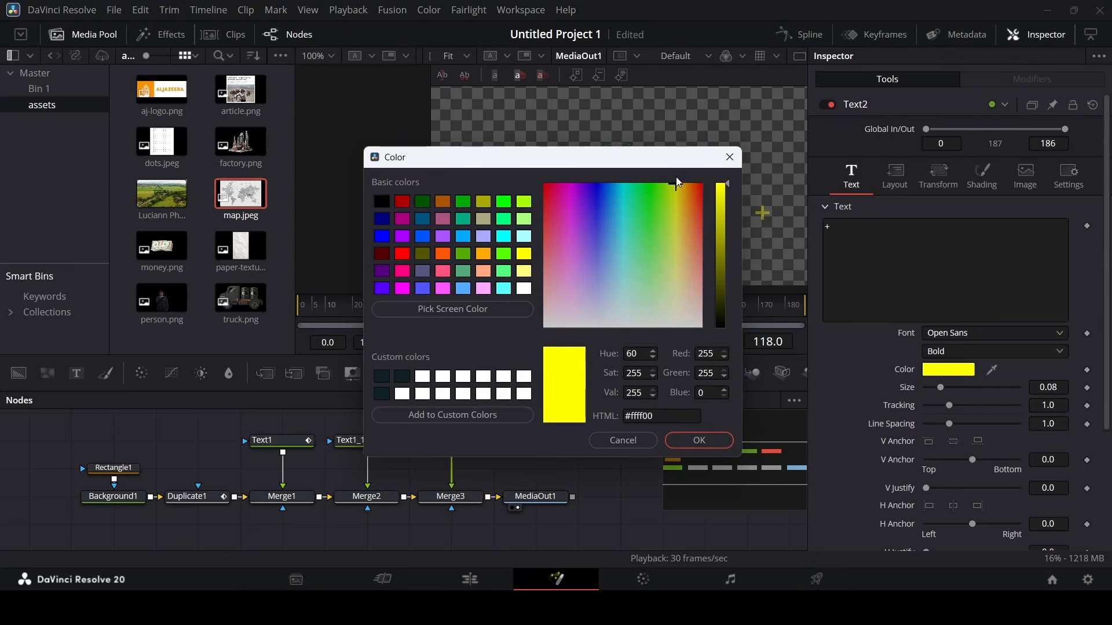
pyautogui.click(690, 434)
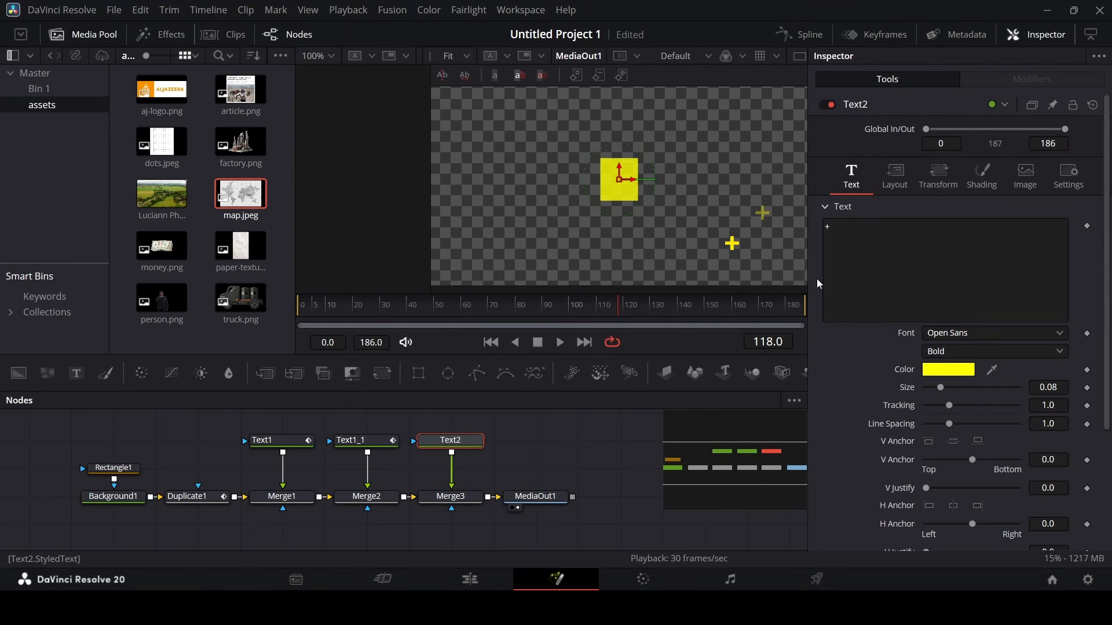
# Insert a Duplicate node between Text2 and Merge3, and move Text2's plus sign to the lower-left area of the frame.
pyautogui.hotkey('shift', 'space')
pyautogui.write('dr')
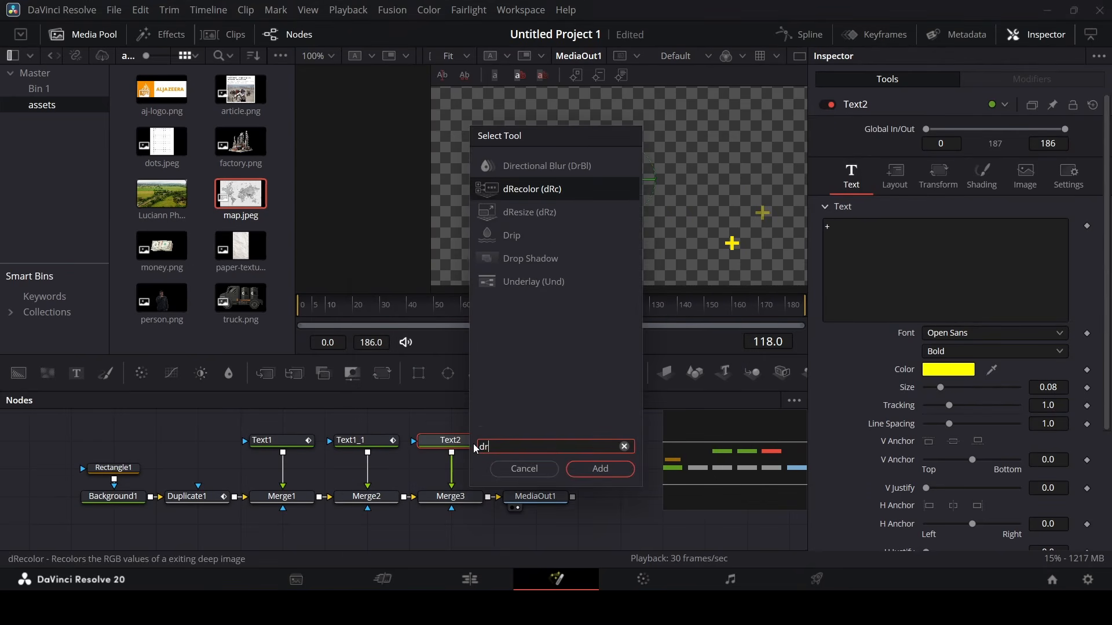
pyautogui.press('BackSpace')
pyautogui.write('up')
pyautogui.press('Return')
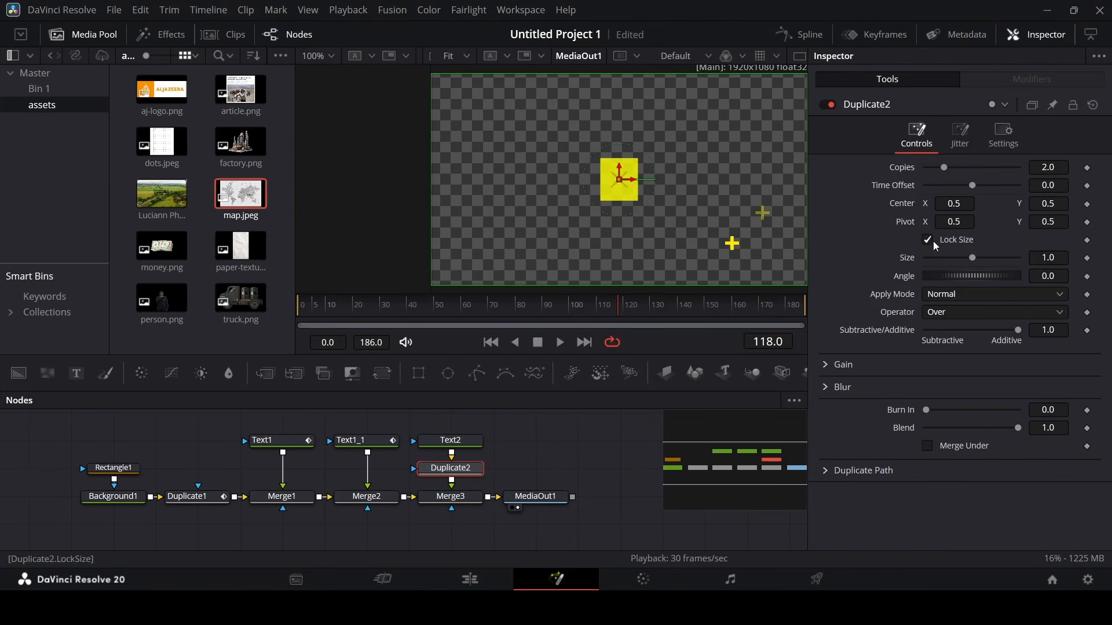
pyautogui.click(450, 440)
pyautogui.moveTo(618, 179); pyautogui.dragTo(517, 267)
# Set Duplicate2 to 5 copies with Center X at 0.456 so the plus signs form a horizontal row.
pyautogui.click(450, 468)
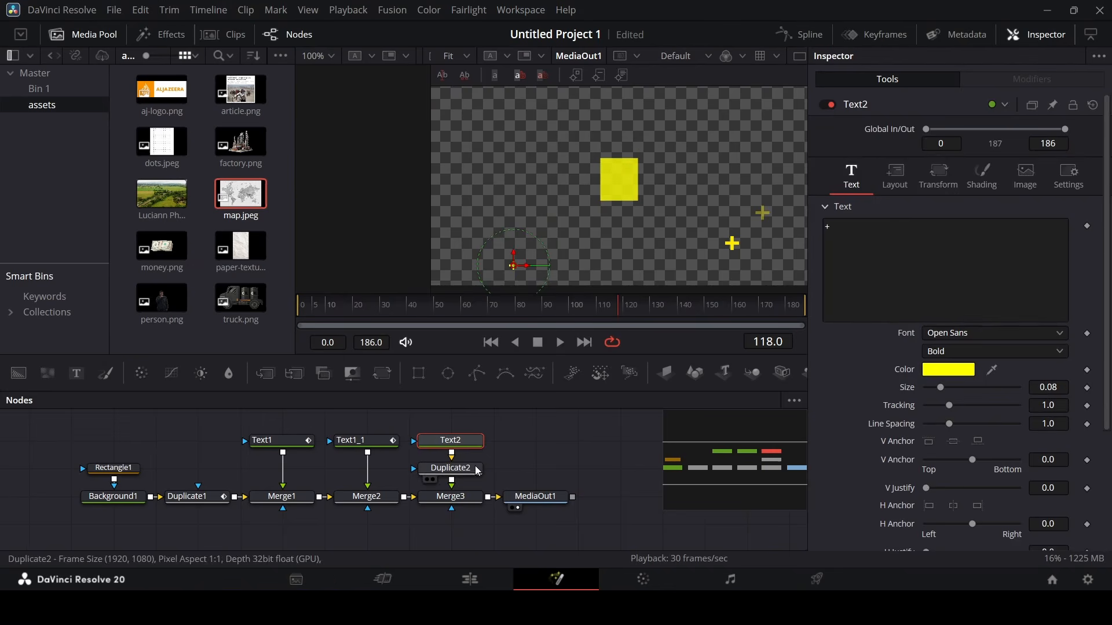
pyautogui.moveTo(946, 165); pyautogui.dragTo(982, 166)
pyautogui.click(1040, 167)
pyautogui.write('5')
pyautogui.press('Tab')
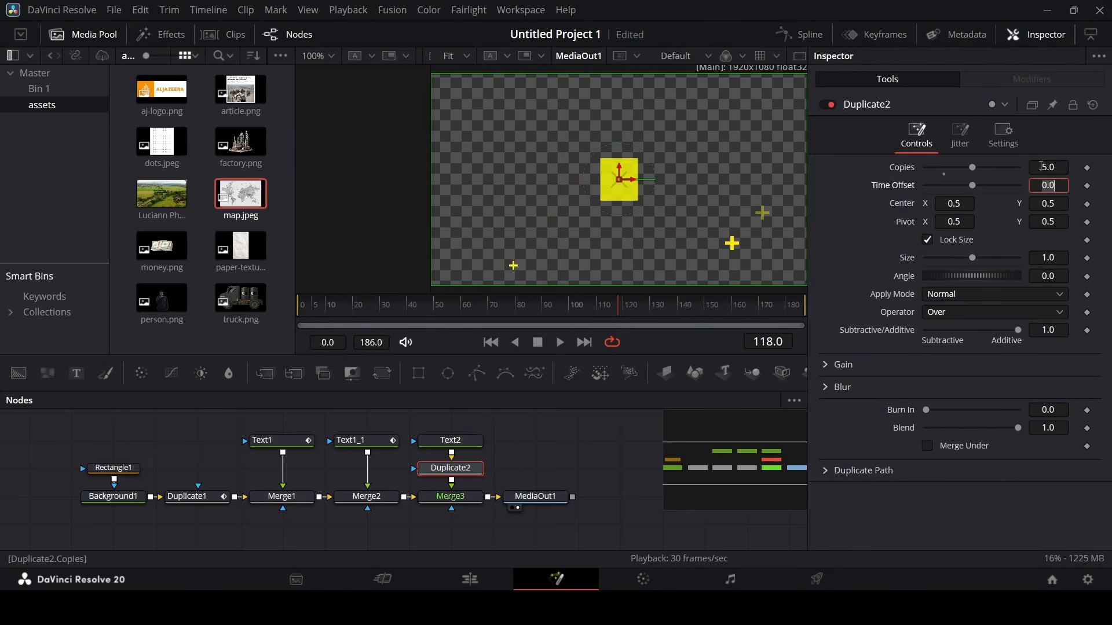
pyautogui.moveTo(955, 204); pyautogui.dragTo(929, 204)
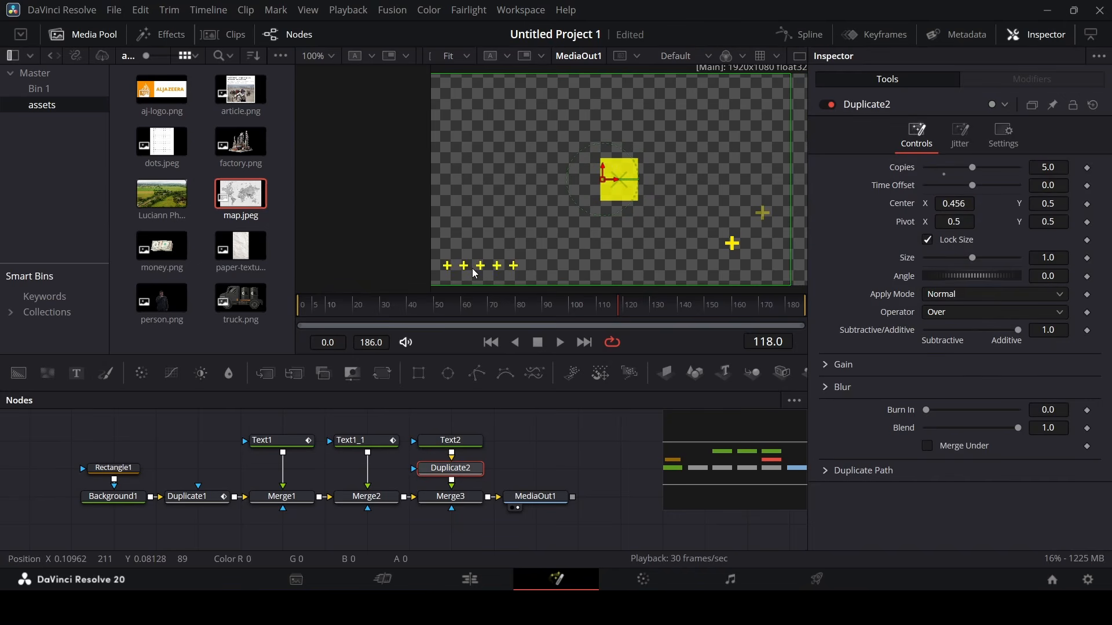
# Keyframe Duplicate2's Copies at 0 on frame 0 and at 5 on frame 15.
pyautogui.moveTo(307, 305); pyautogui.dragTo(283, 308)
pyautogui.moveTo(972, 175); pyautogui.dragTo(904, 169)
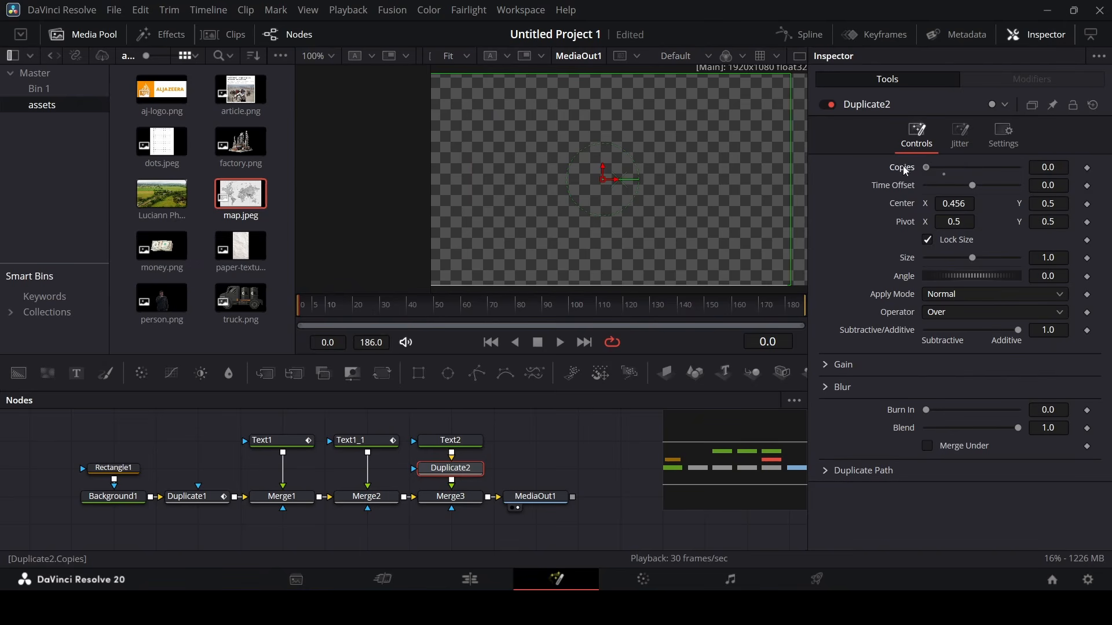
pyautogui.click(1087, 168)
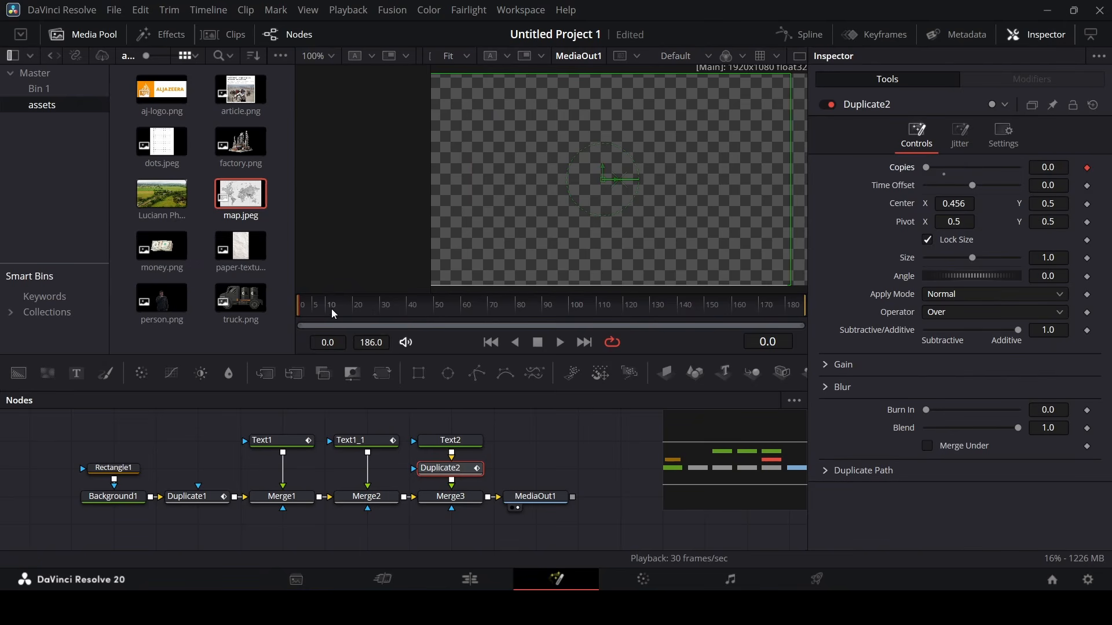
pyautogui.moveTo(332, 310)
pyautogui.mouseDown()
pyautogui.moveTo(319, 314)
pyautogui.moveTo(340, 314)
pyautogui.mouseUp()
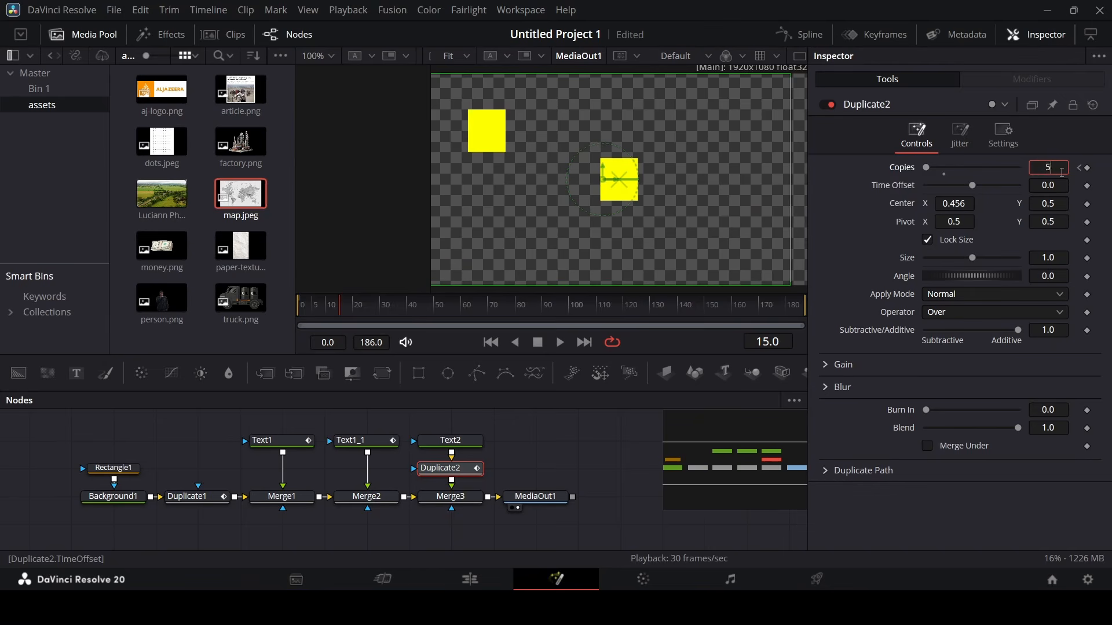
pyautogui.press('Tab')
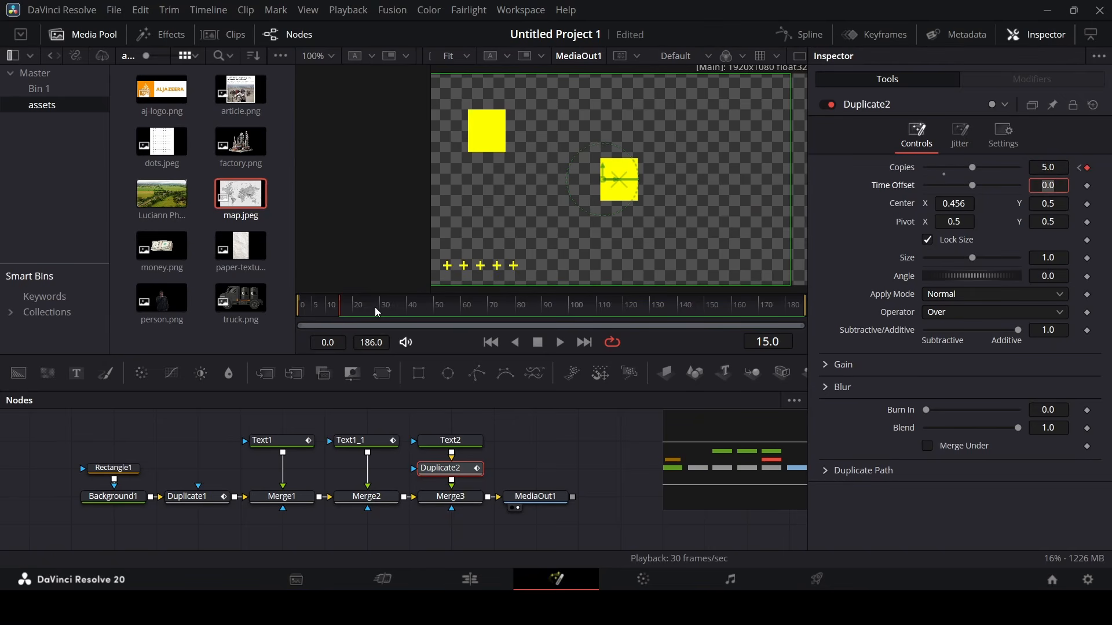
# Set Duplicate2's Copies back to 0 at frame 30, and preview the animation from frame 0.
pyautogui.moveTo(376, 313); pyautogui.dragTo(381, 320)
pyautogui.moveTo(973, 167); pyautogui.dragTo(922, 172)
pyautogui.moveTo(305, 312); pyautogui.dragTo(295, 310)
pyautogui.click(564, 451)
pyautogui.press('space')
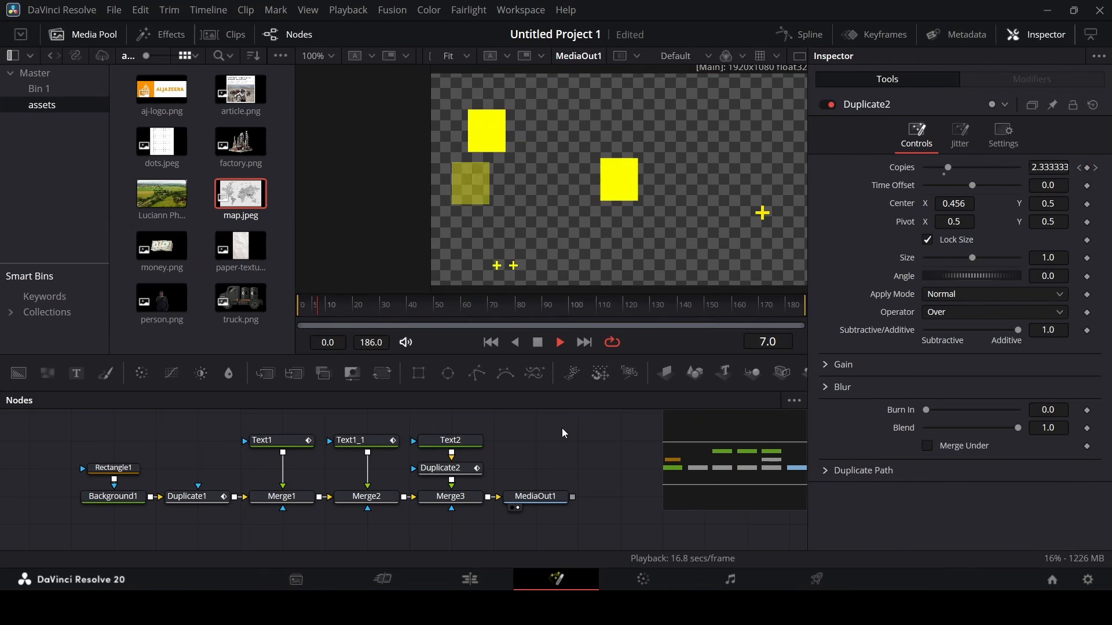
pyautogui.press('space')
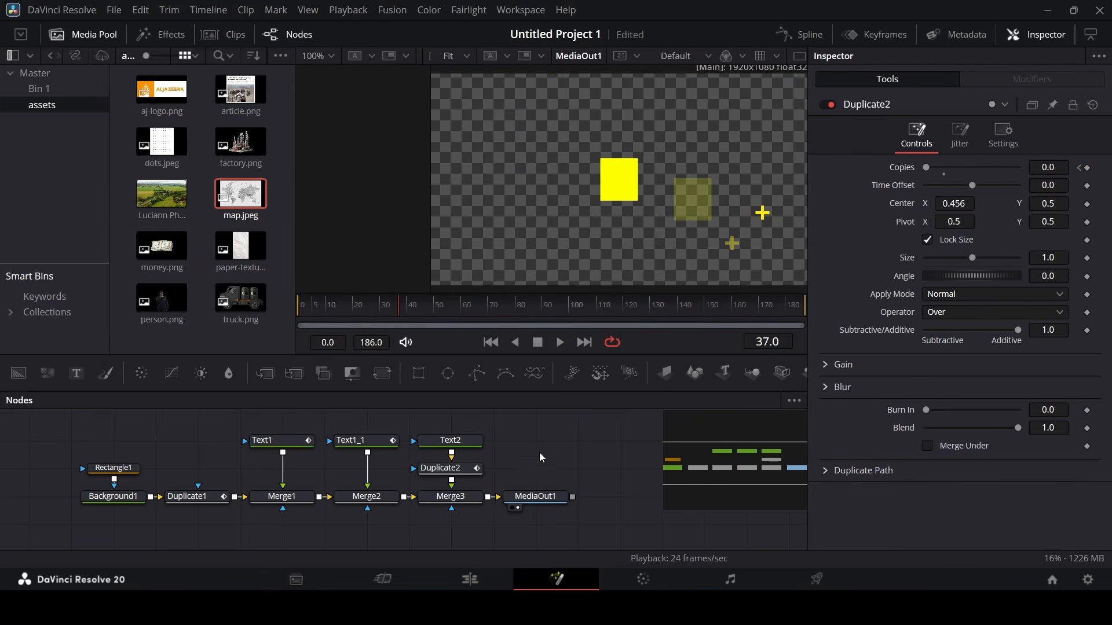
# Show only Duplicate2's Copies curve in the Spline editor by hiding the Text1 and Text1_1 curves, and fit it in view.
pyautogui.click(799, 37)
pyautogui.click(446, 456)
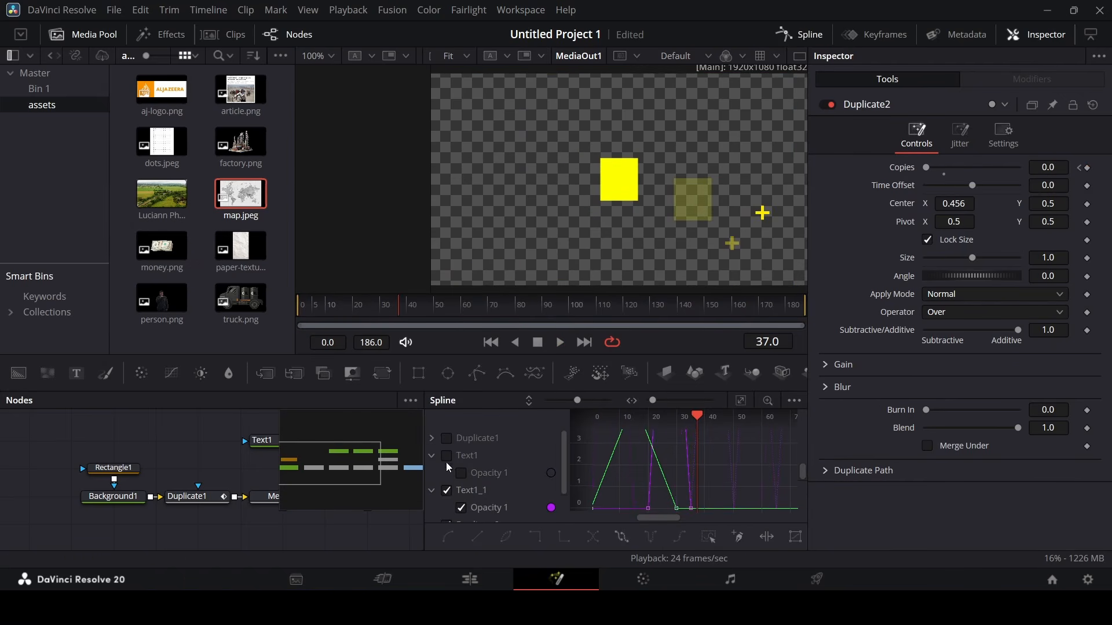
pyautogui.click(432, 458)
pyautogui.click(432, 475)
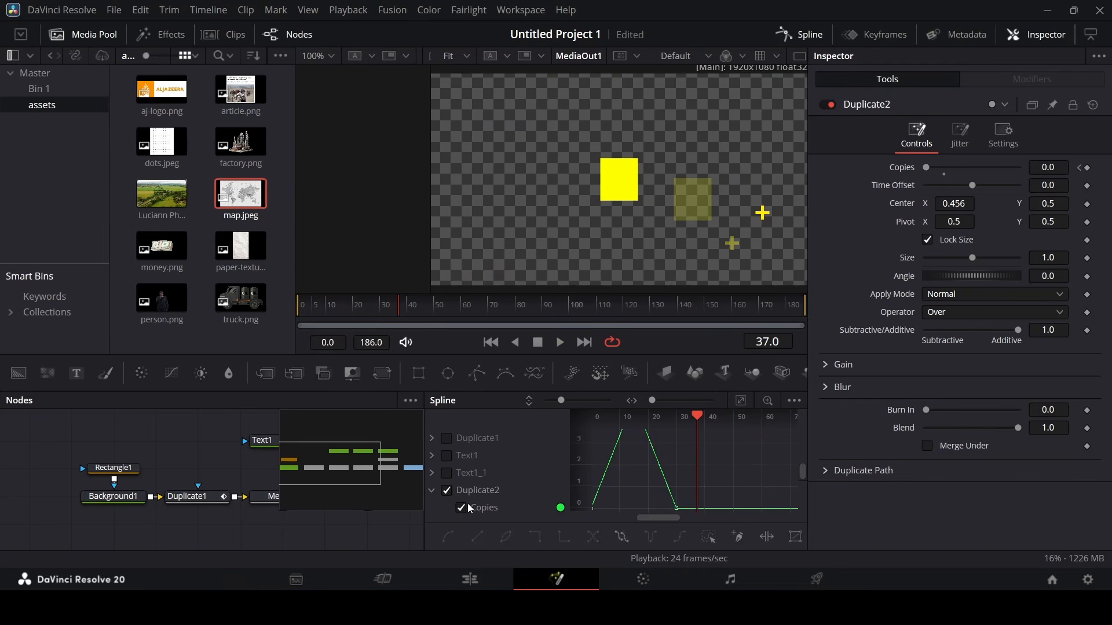
pyautogui.click(741, 401)
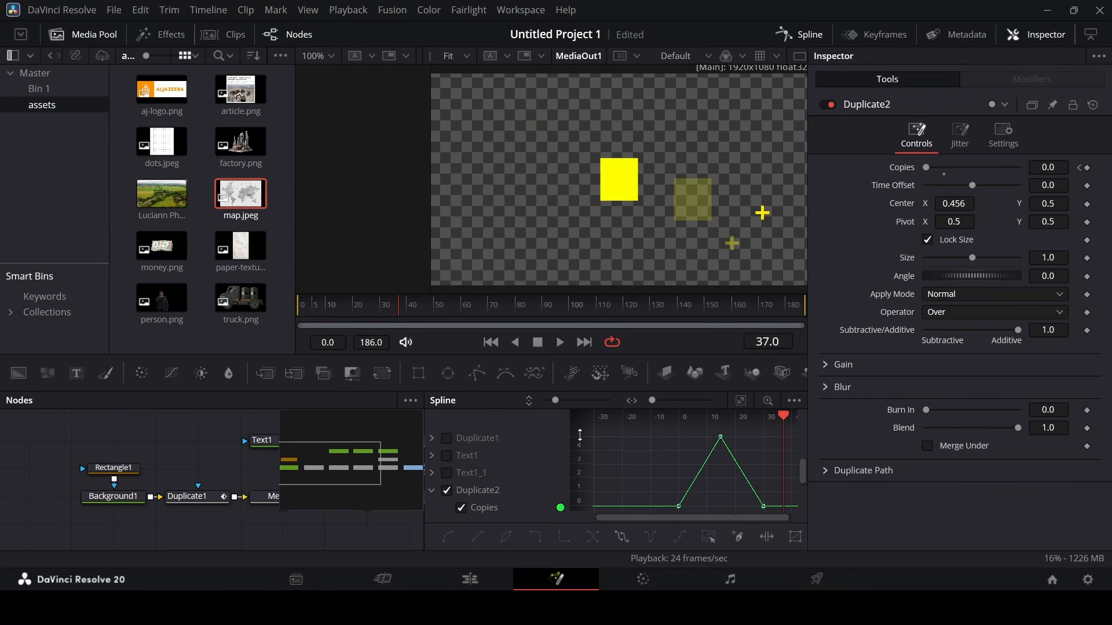
# Loop all of Duplicate2's Copies keyframes, preview the animation, and close the Spline editor.
pyautogui.moveTo(580, 435); pyautogui.dragTo(580, 463)
pyautogui.hotkey('ctrl', 'a')
pyautogui.click(621, 537)
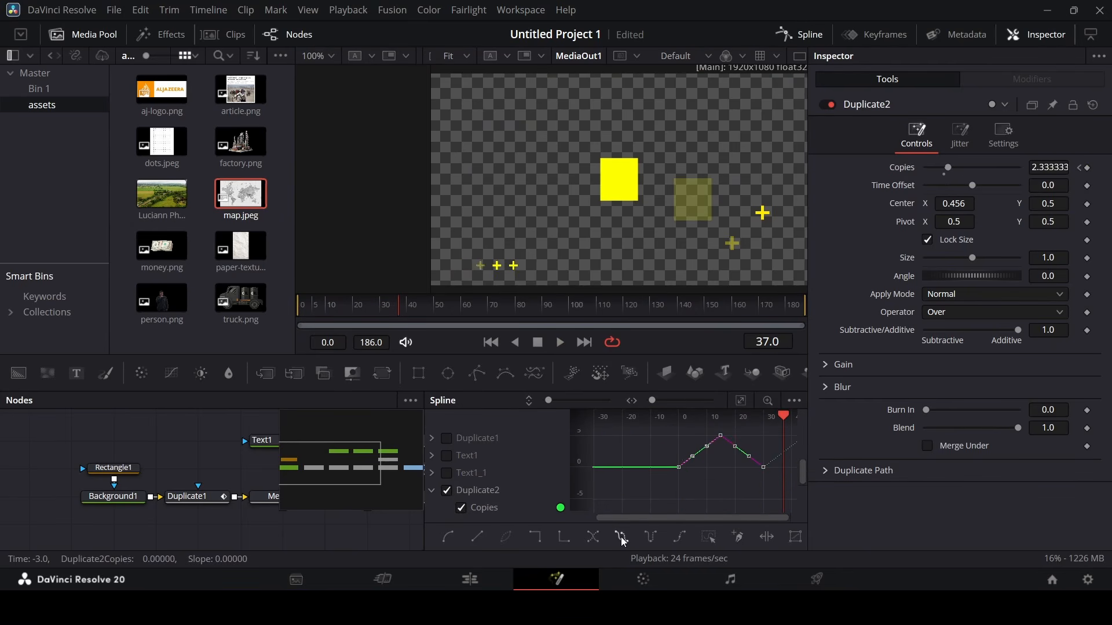
pyautogui.press('space')
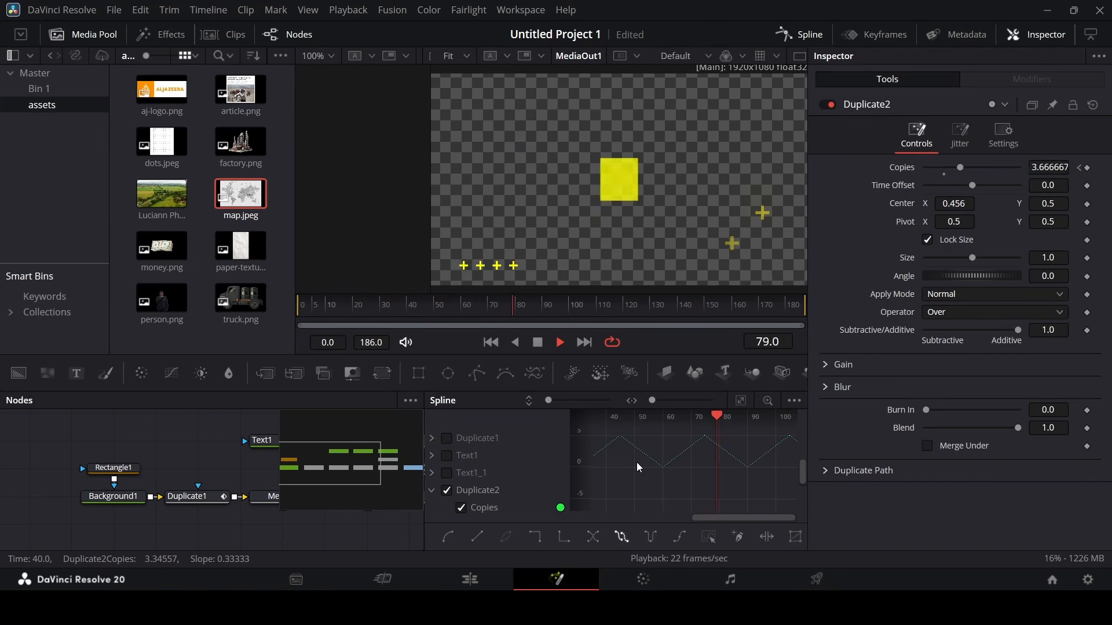
pyautogui.press('space')
pyautogui.click(806, 34)
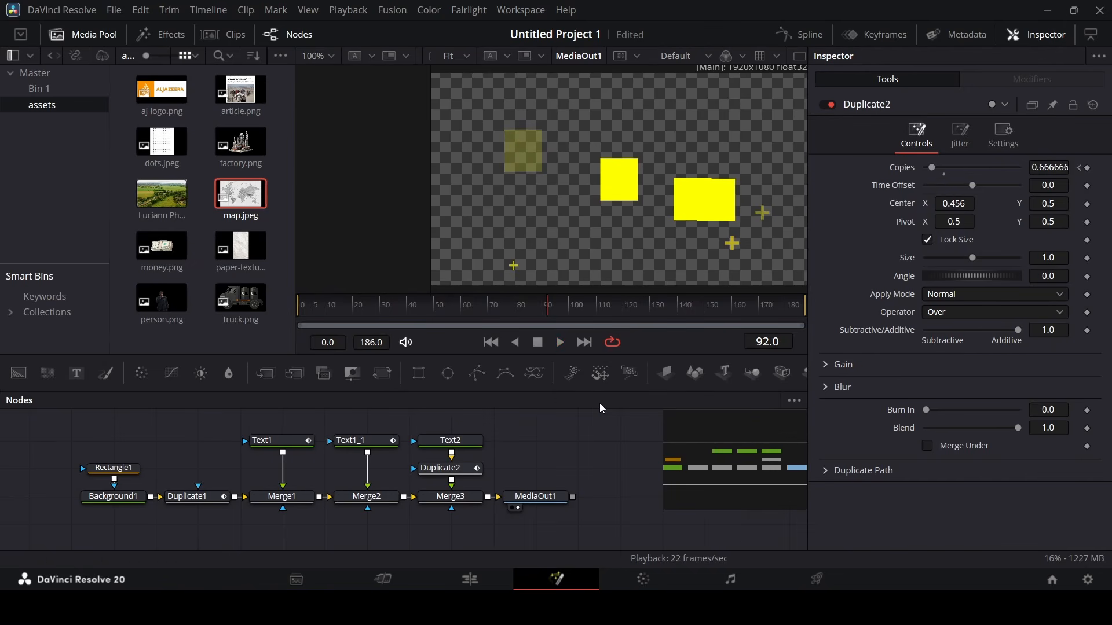
# Add a Background node masked by a new Rectangle, and merge it between Merge3 and MediaOut1.
pyautogui.moveTo(18, 373); pyautogui.dragTo(203, 416)
pyautogui.moveTo(515, 453); pyautogui.dragTo(517, 480)
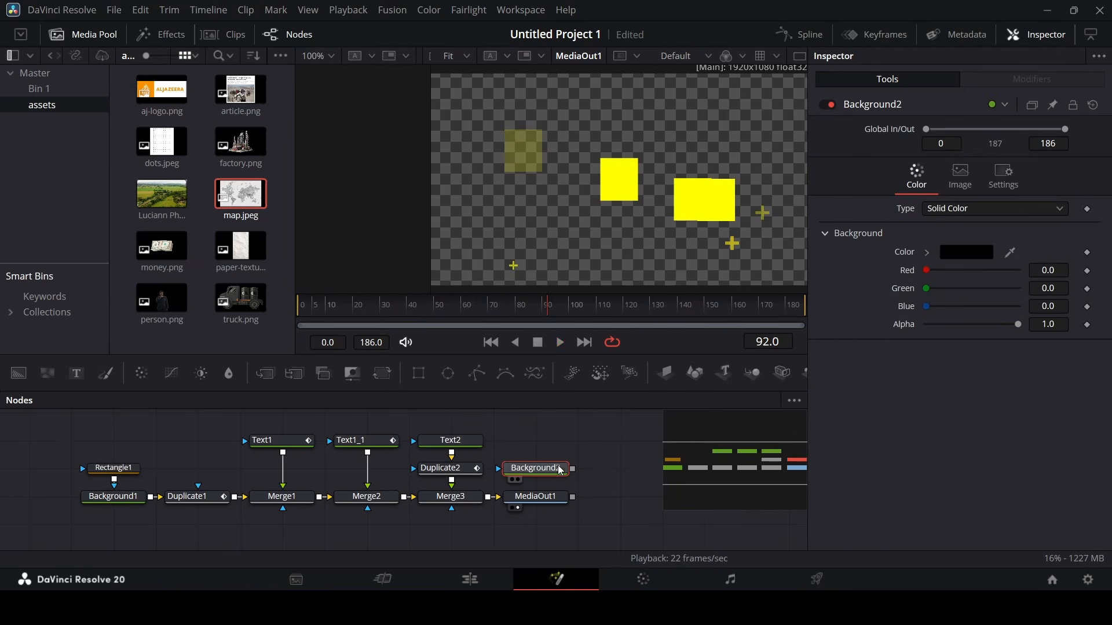
pyautogui.moveTo(416, 373); pyautogui.dragTo(488, 497)
pyautogui.click(615, 473)
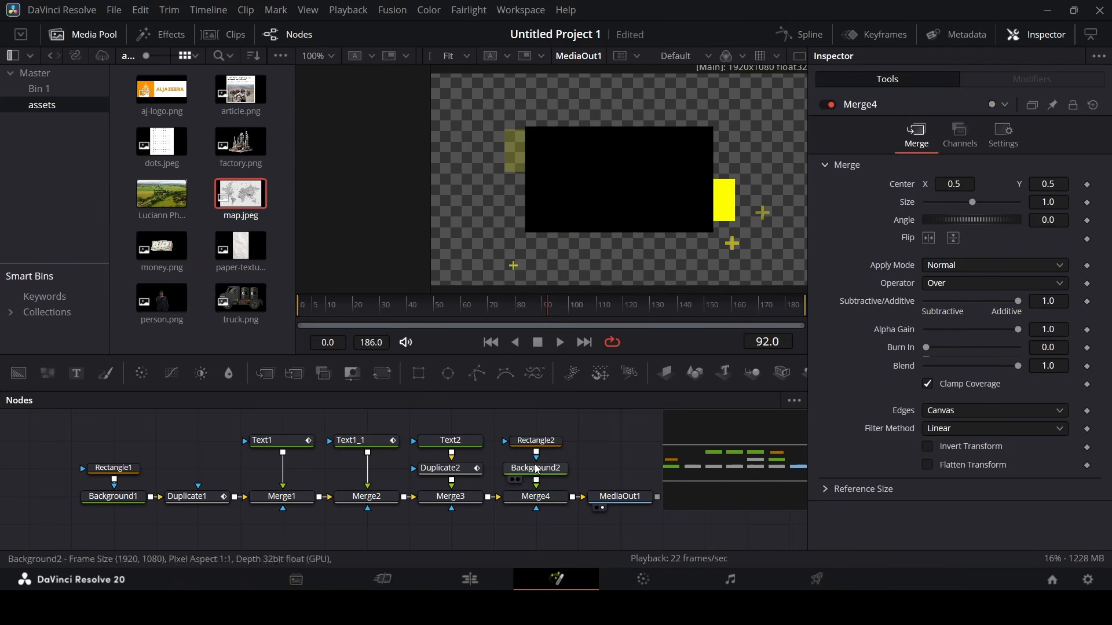
# Color Background2 yellow with Red at 0.937 and Green at 1.0.
pyautogui.click(554, 474)
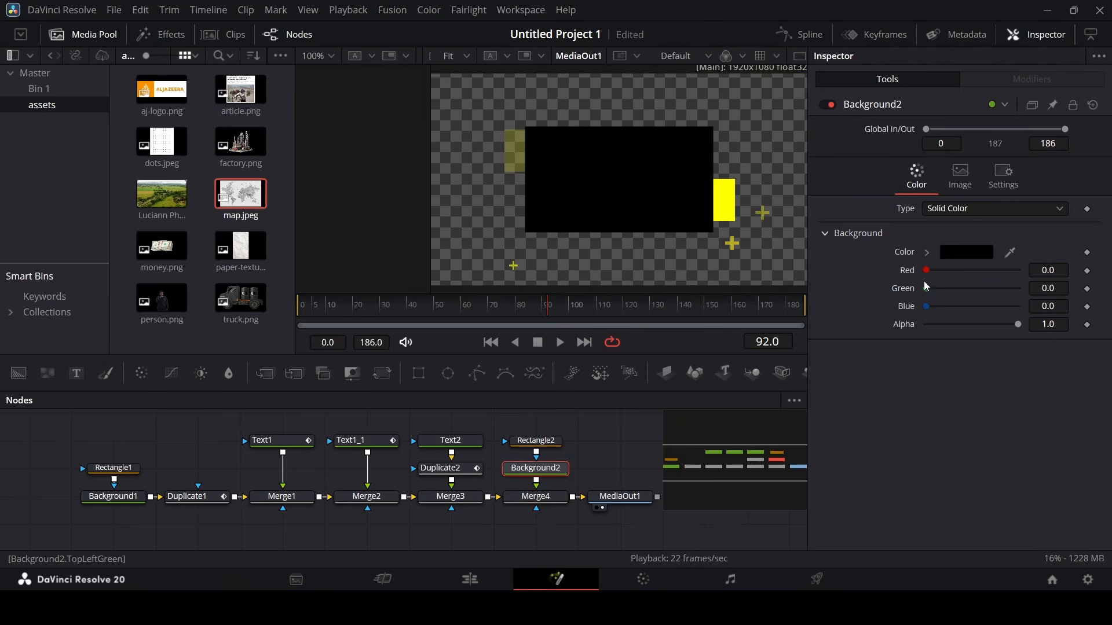
pyautogui.moveTo(927, 271); pyautogui.dragTo(1015, 271)
pyautogui.moveTo(926, 289); pyautogui.dragTo(1017, 289)
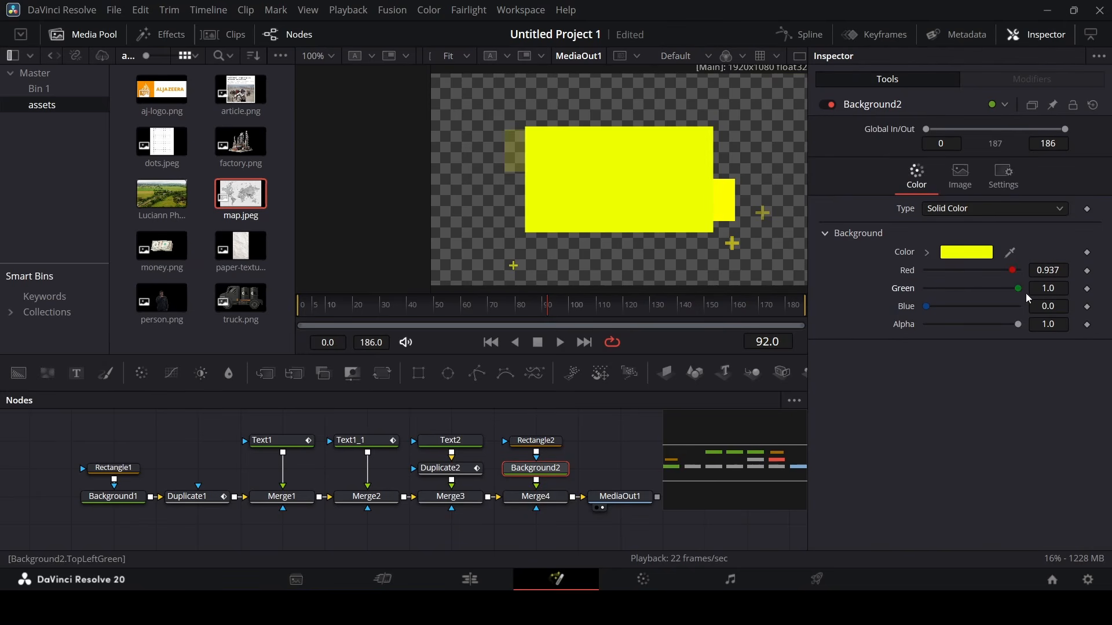
# Resize Rectangle2 to 0.063 wide and 0.024 high, and move it to the top center at about Y 0.937.
pyautogui.click(536, 440)
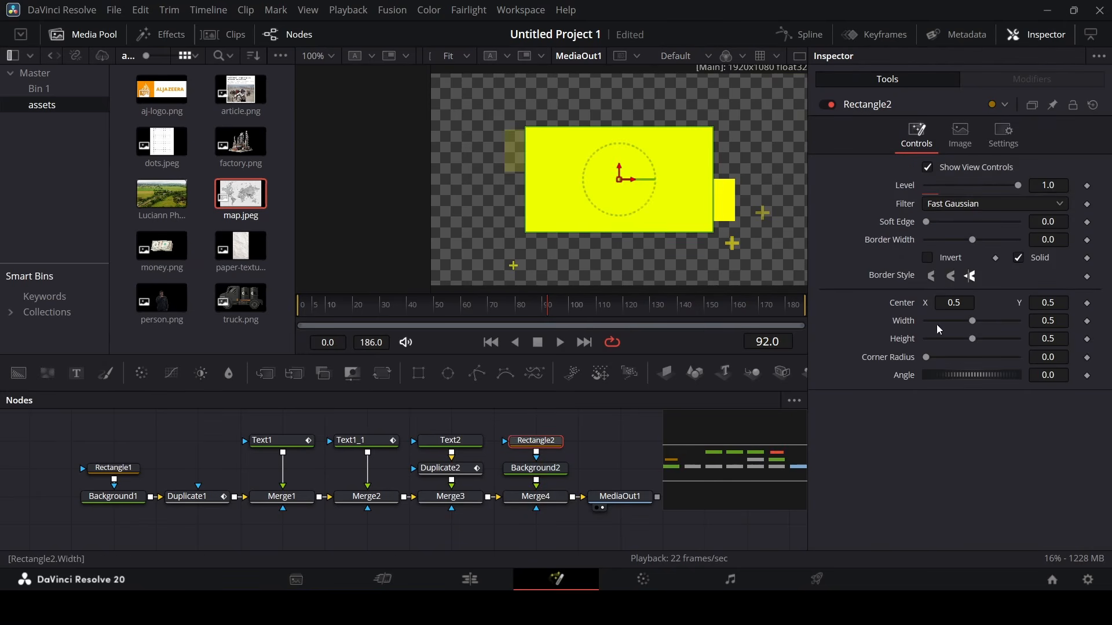
pyautogui.moveTo(973, 323); pyautogui.dragTo(927, 343)
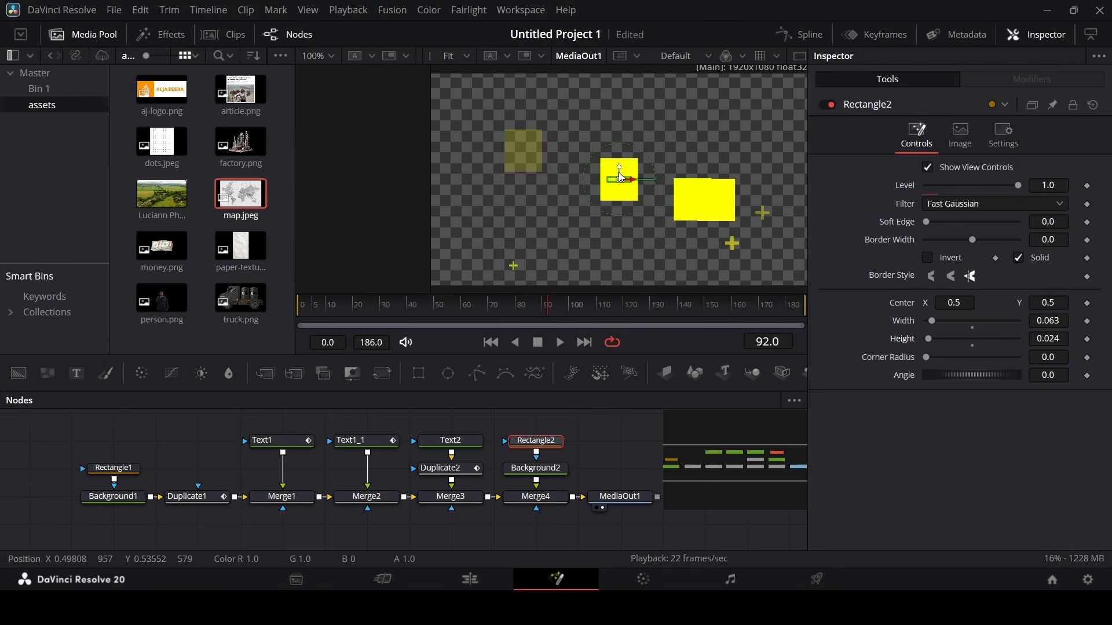
pyautogui.moveTo(619, 179); pyautogui.dragTo(616, 84)
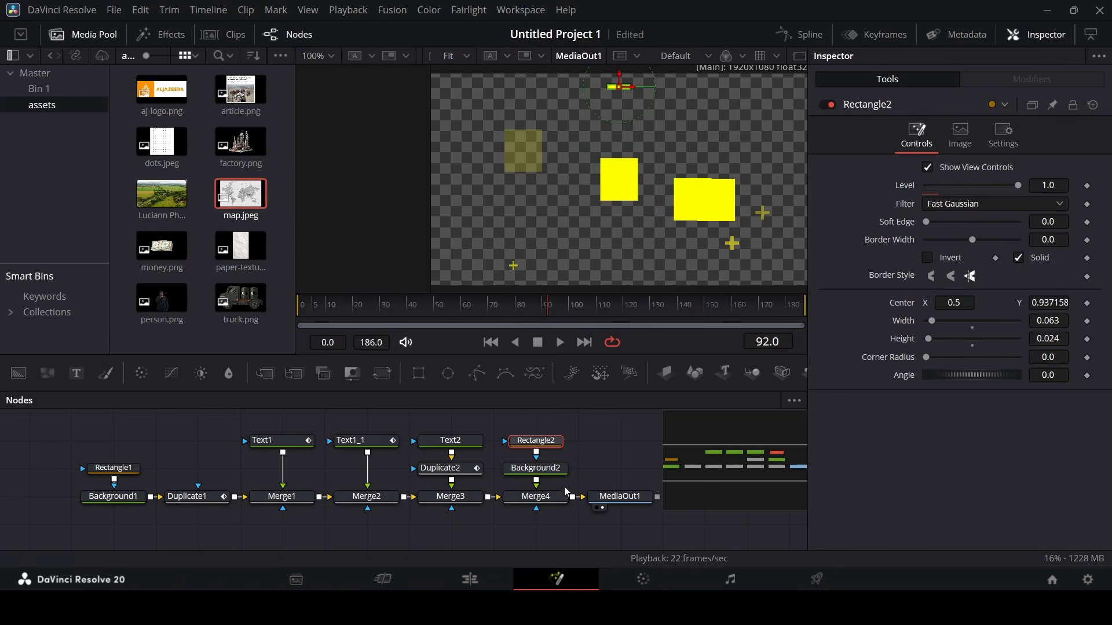
# Move Background2 and Rectangle2 up in the node graph, and insert a copy of Duplicate2 between Background2 and Merge4.
pyautogui.moveTo(565, 488); pyautogui.dragTo(547, 443)
pyautogui.click(575, 461)
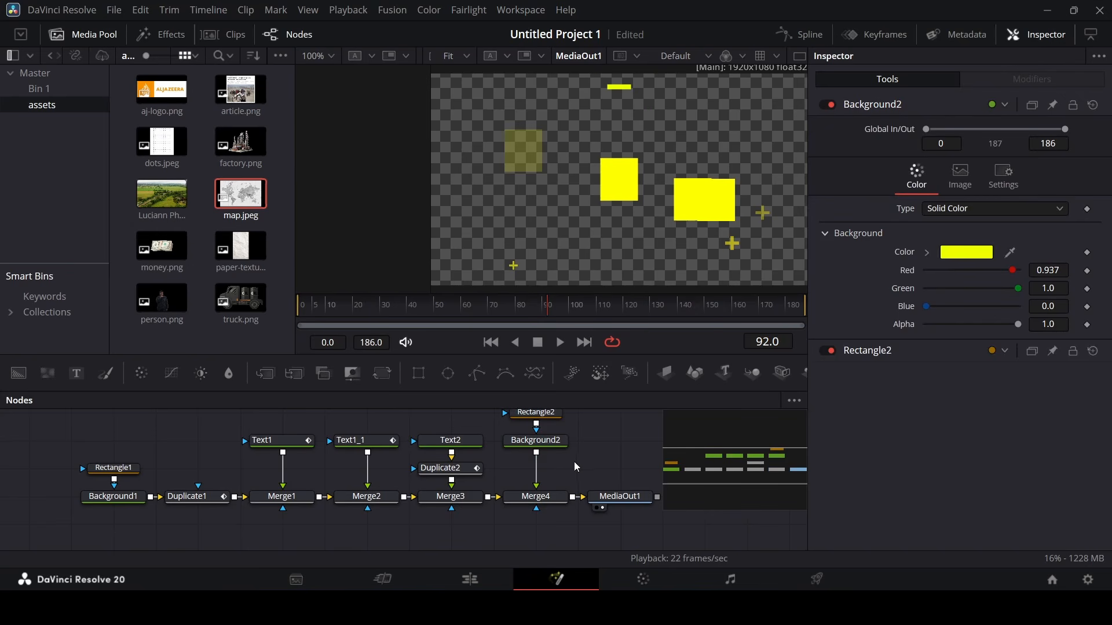
pyautogui.click(453, 470)
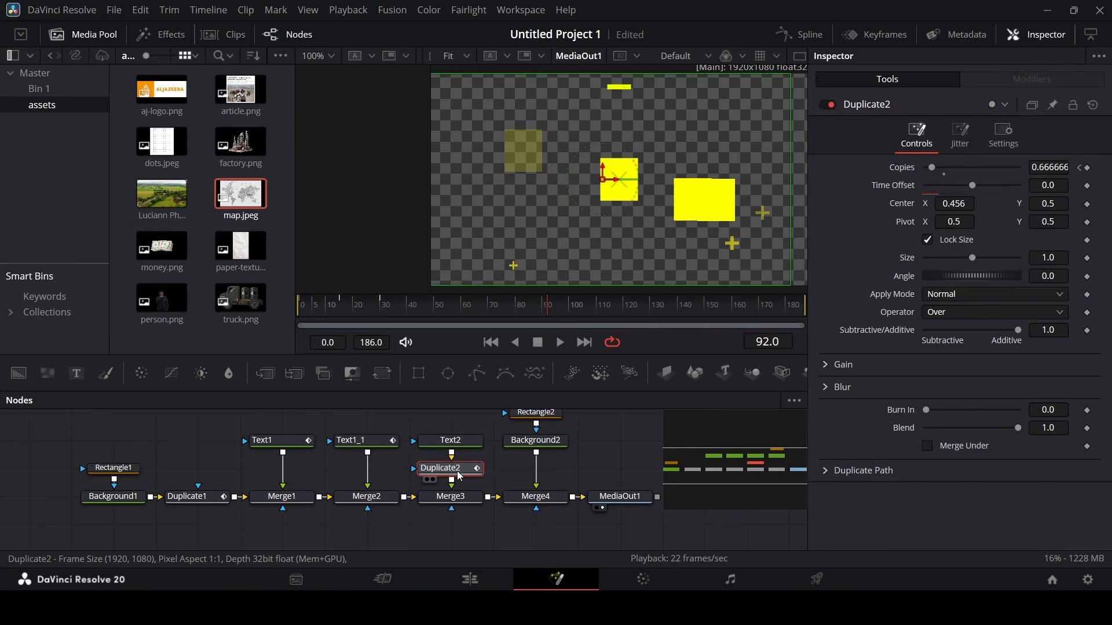
pyautogui.hotkey('ctrl', 'v')
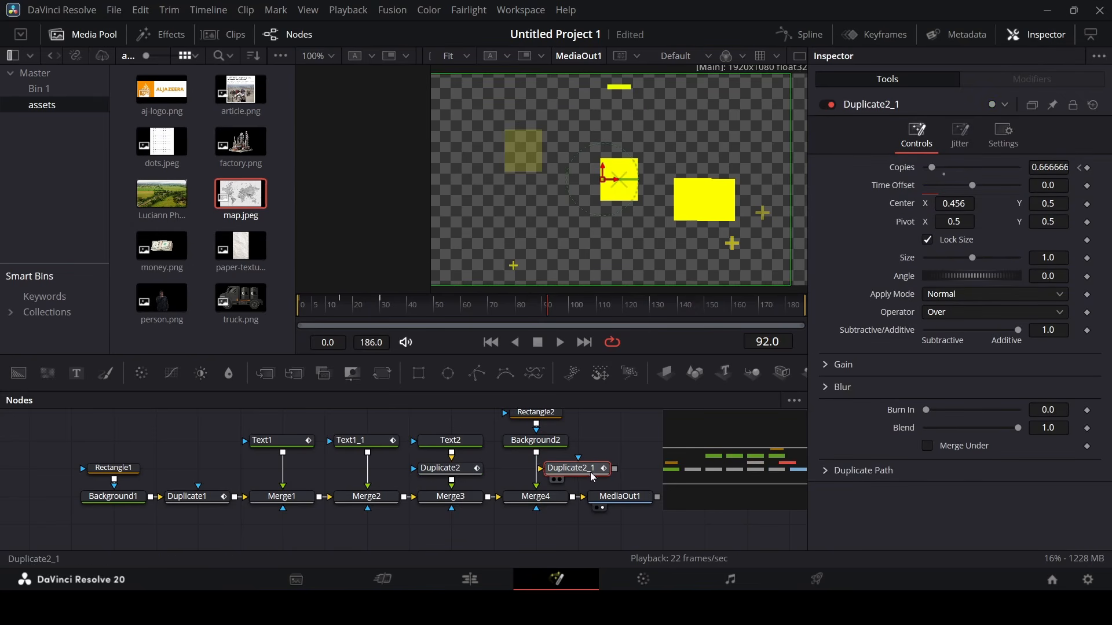
pyautogui.moveTo(588, 472); pyautogui.dragTo(539, 473)
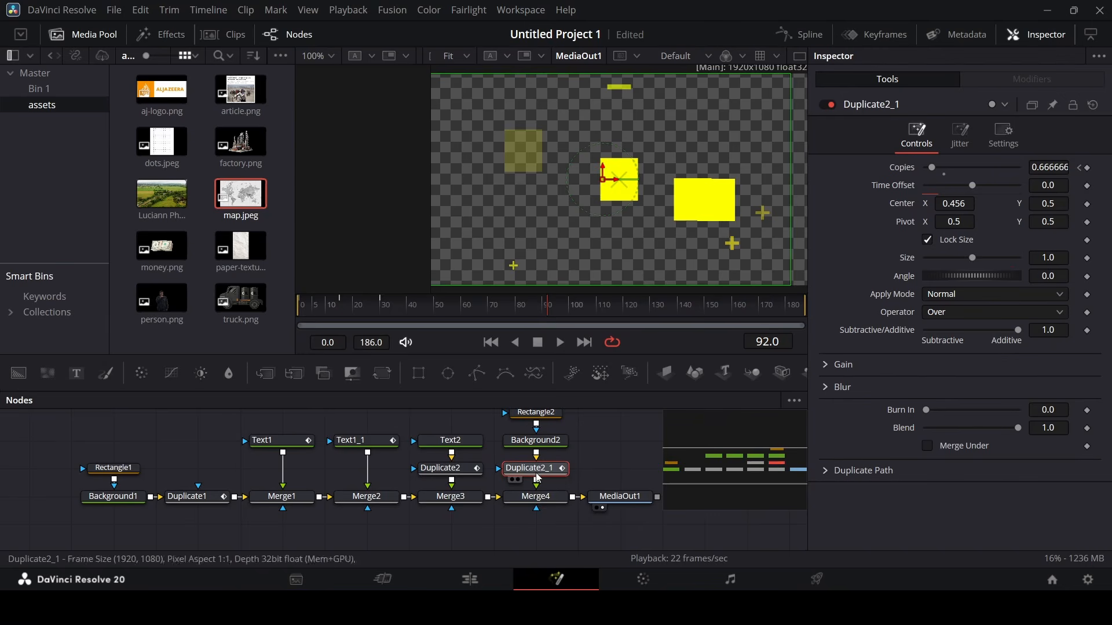
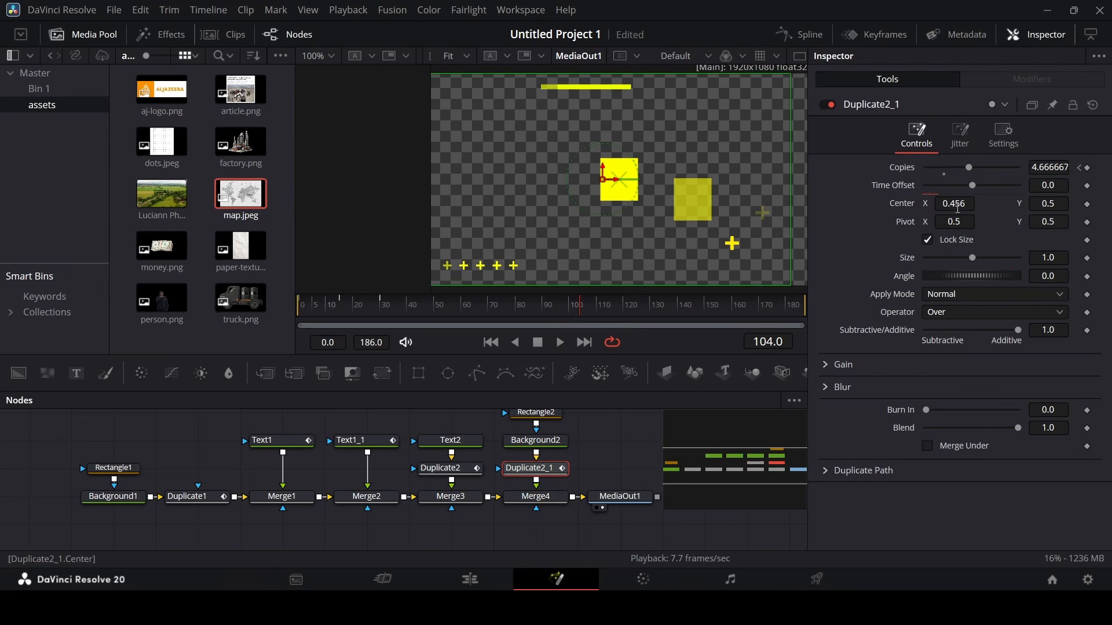
# Set Duplicate2_1's Center X to 0.425 to space out the small bars, and preview the animation from frame 0.
pyautogui.moveTo(957, 208); pyautogui.dragTo(939, 208)
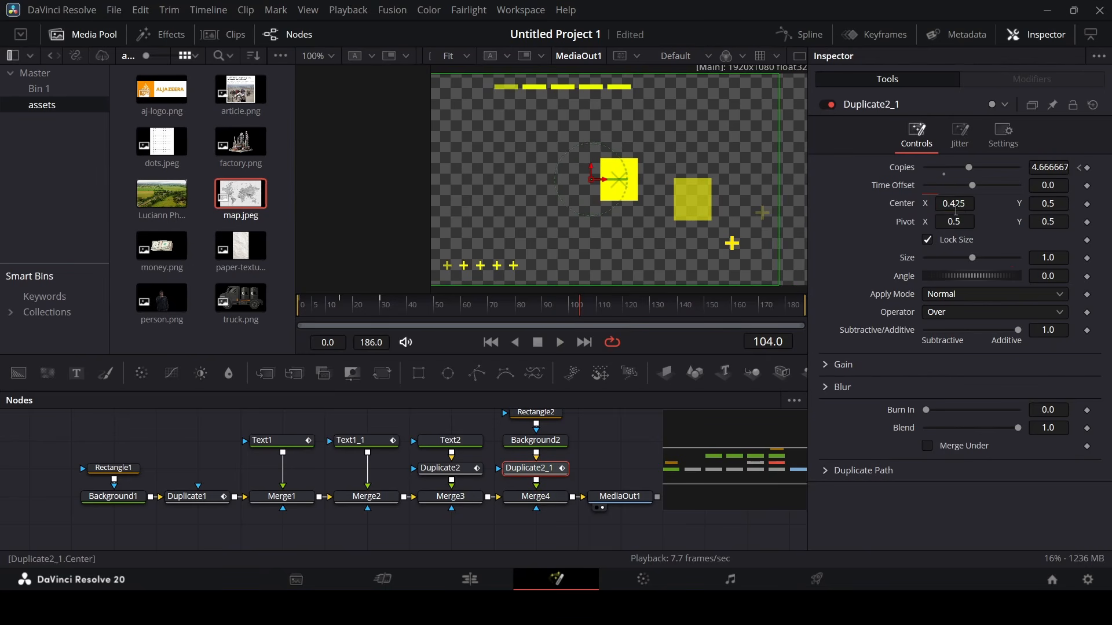
pyautogui.moveTo(397, 304); pyautogui.dragTo(285, 310)
pyautogui.press('space')
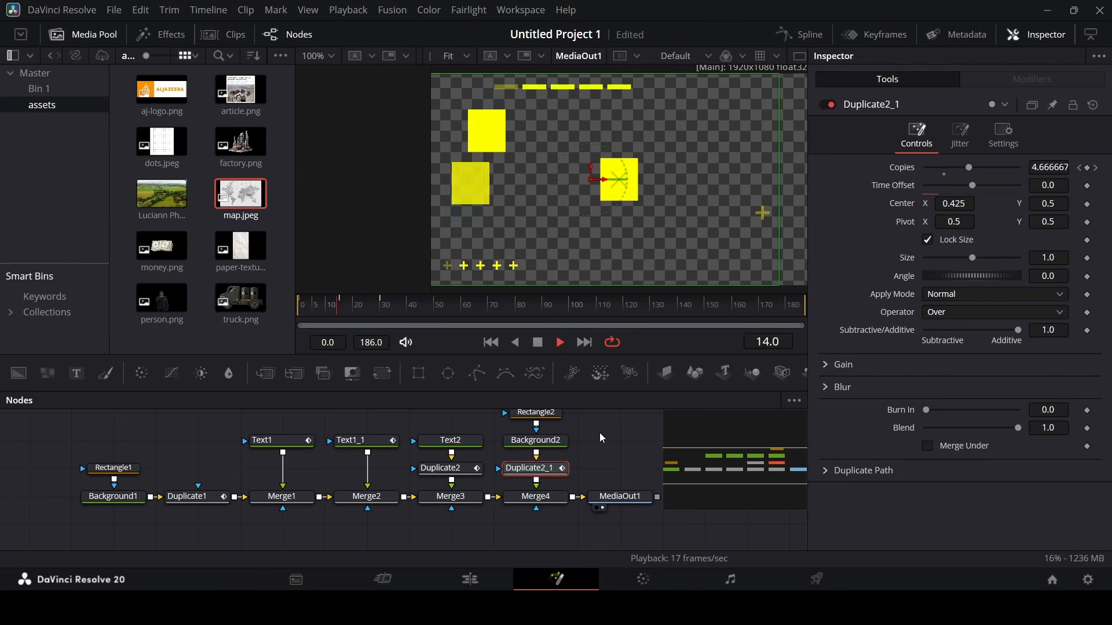
pyautogui.press('space')
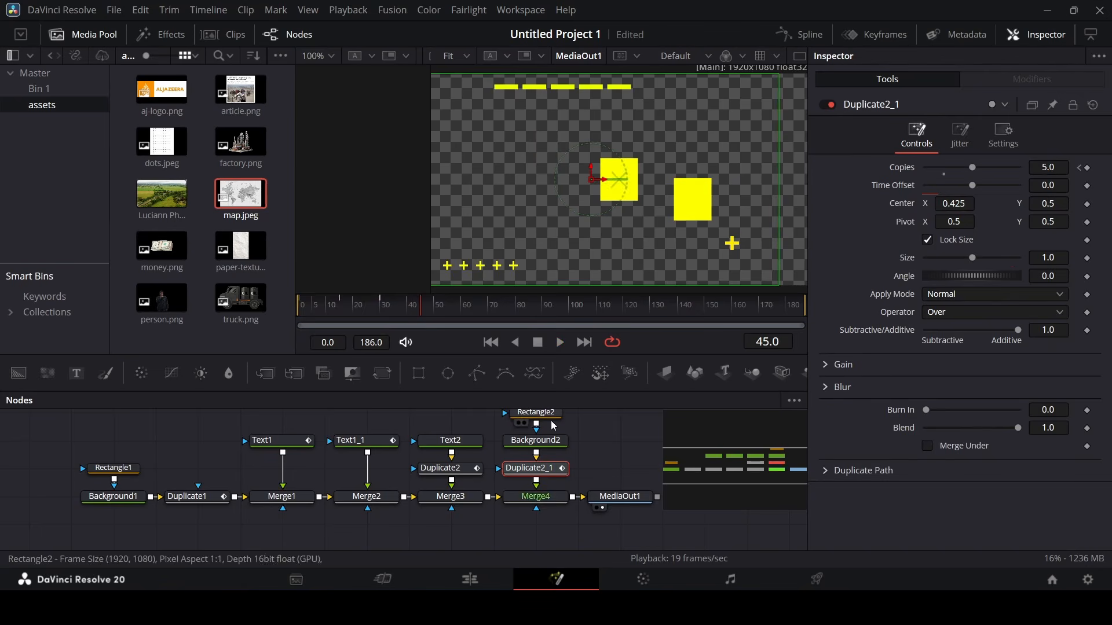
# Shrink Rectangle2 to 0.05 wide and 0.013 high, and preview the thinner bars in the composition.
pyautogui.click(550, 414)
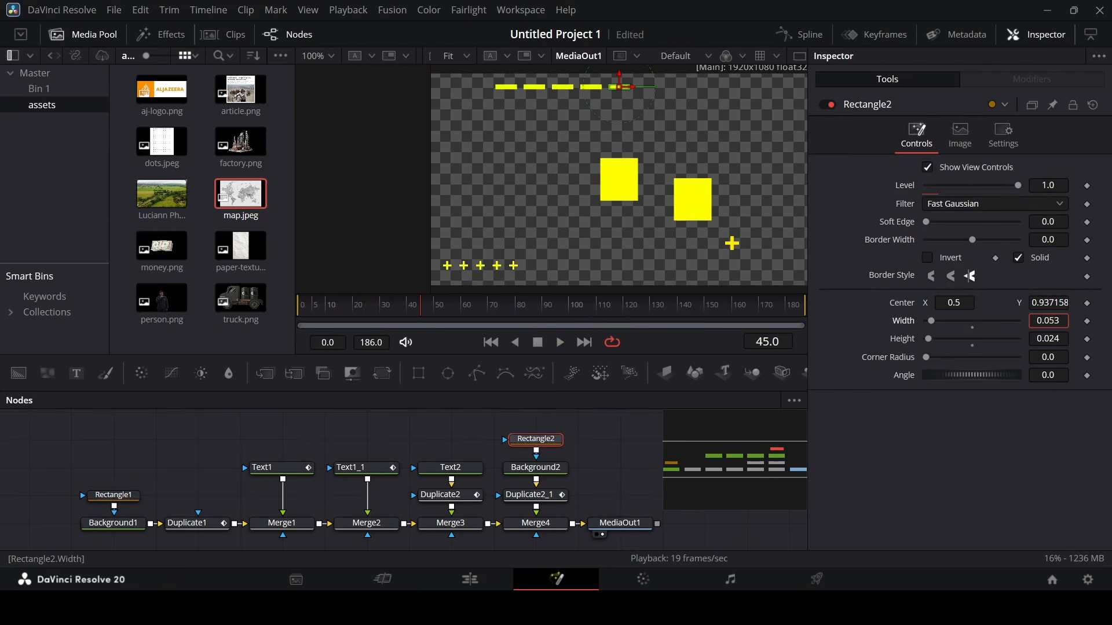
pyautogui.moveTo(1051, 339); pyautogui.dragTo(1042, 339)
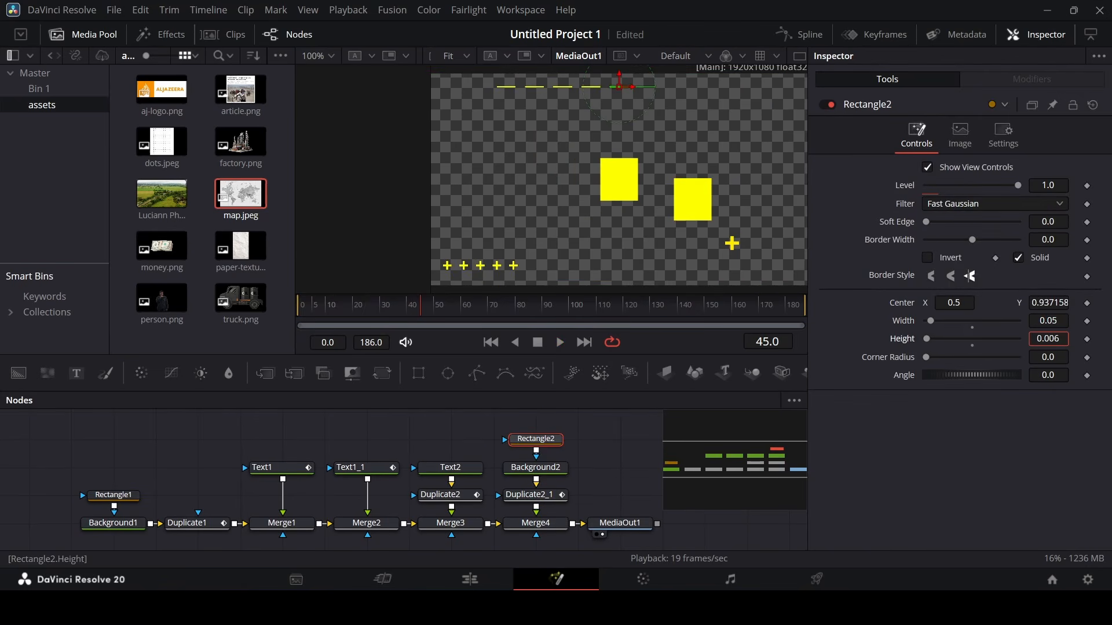
pyautogui.click(585, 451)
pyautogui.press('space')
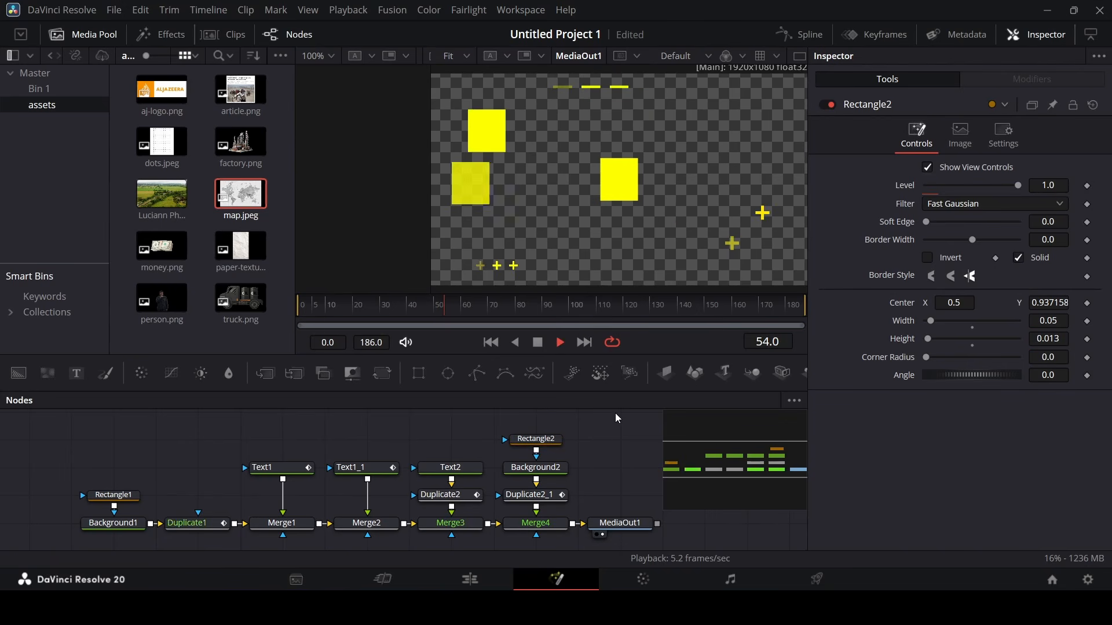
pyautogui.press('space')
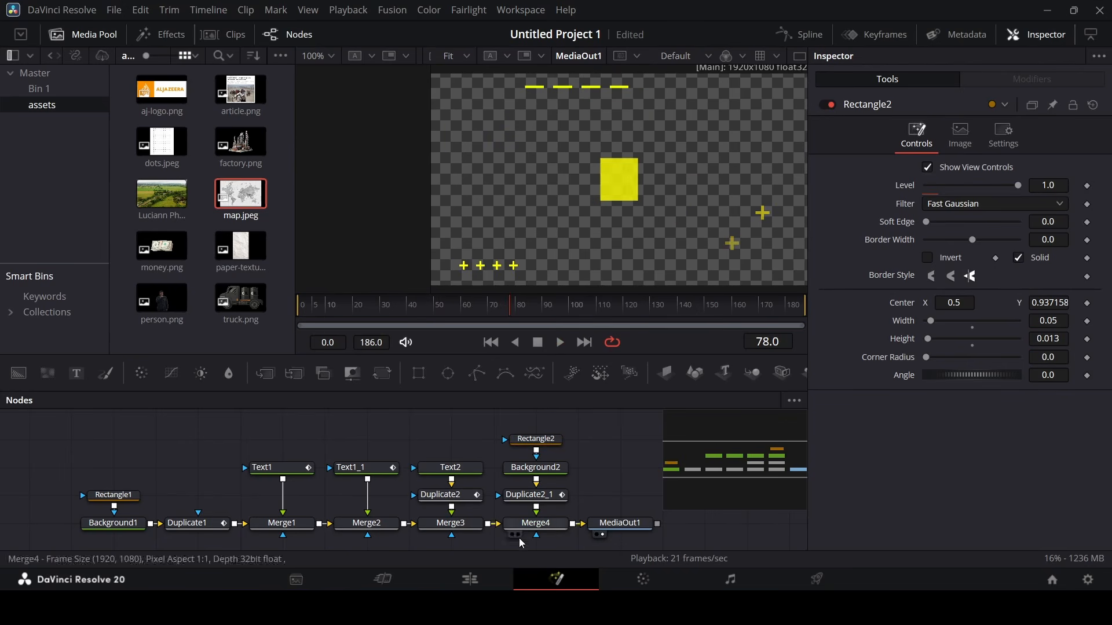
# Return to the edit timeline and play the animated yellow shapes over the map.
pyautogui.click(489, 574)
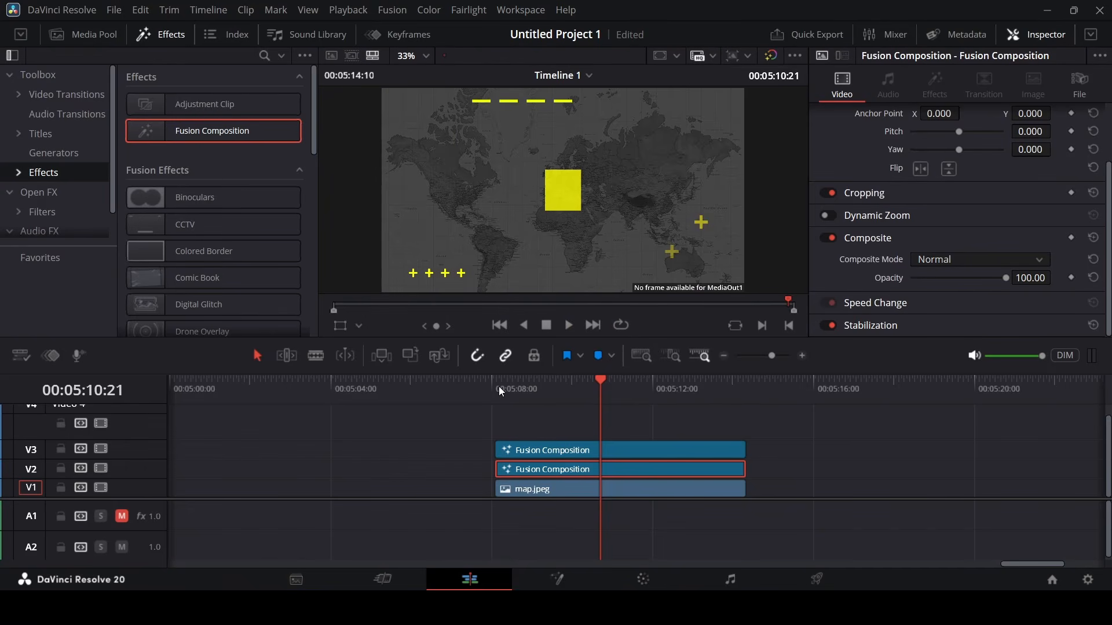
pyautogui.press('space')
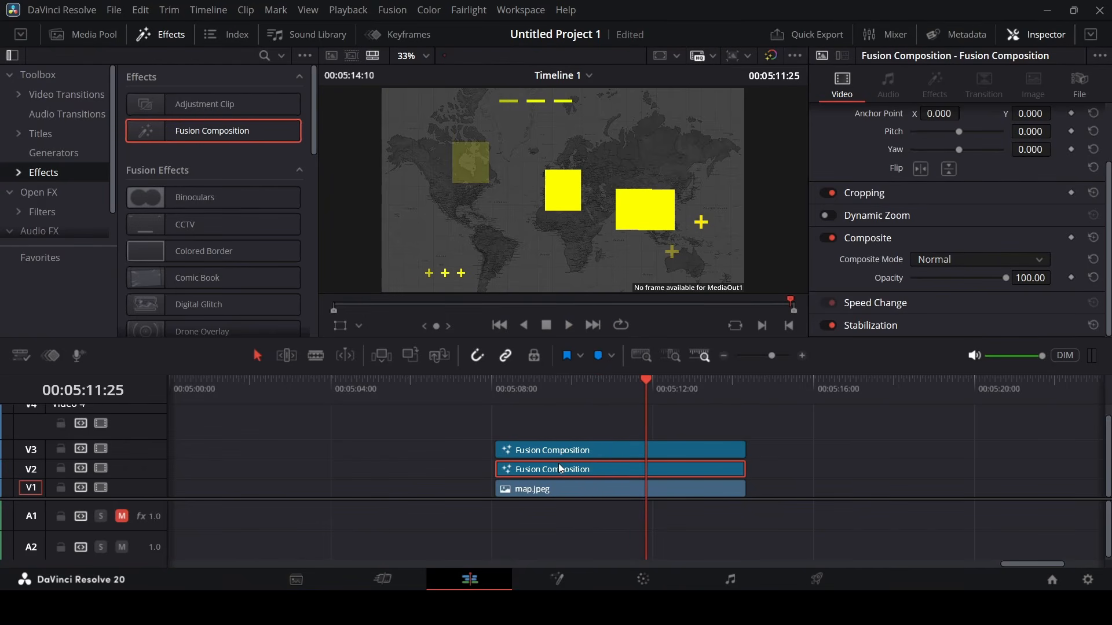
pyautogui.click(565, 418)
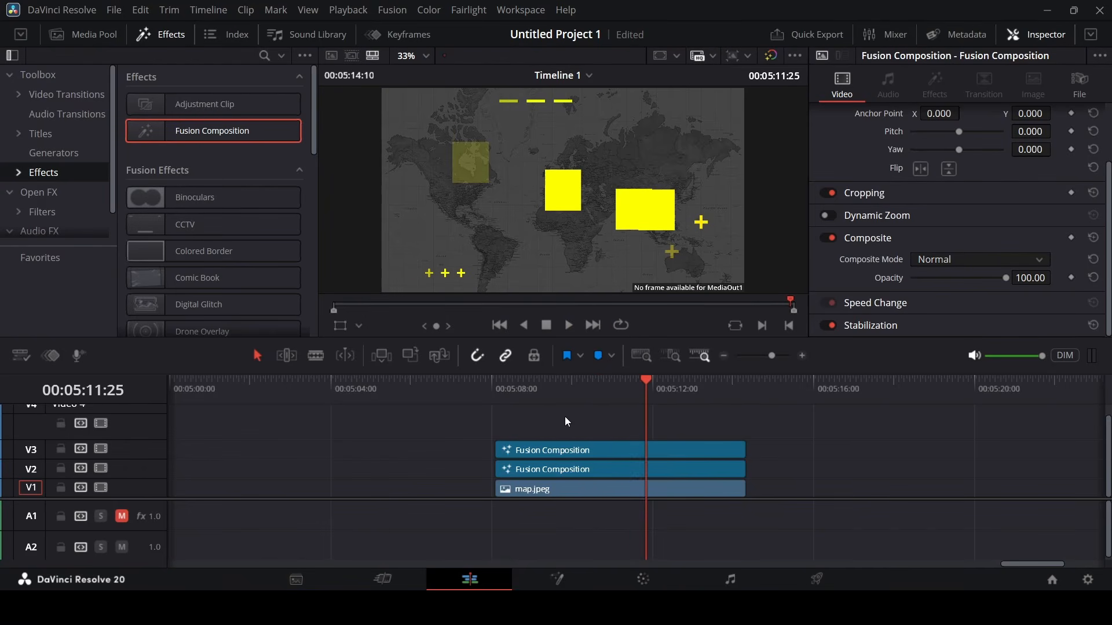
# Try a Blur node with Blur Size 7.1 after Merge4 in the V2 Fusion Composition, and return to the timeline.
pyautogui.rightClick(568, 467)
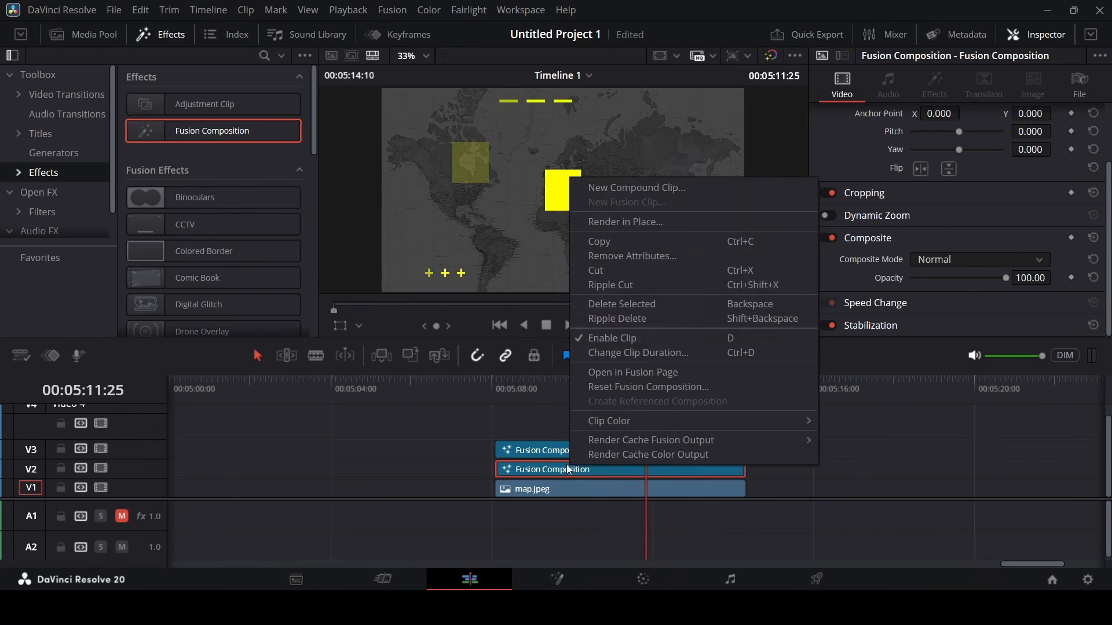
pyautogui.click(631, 375)
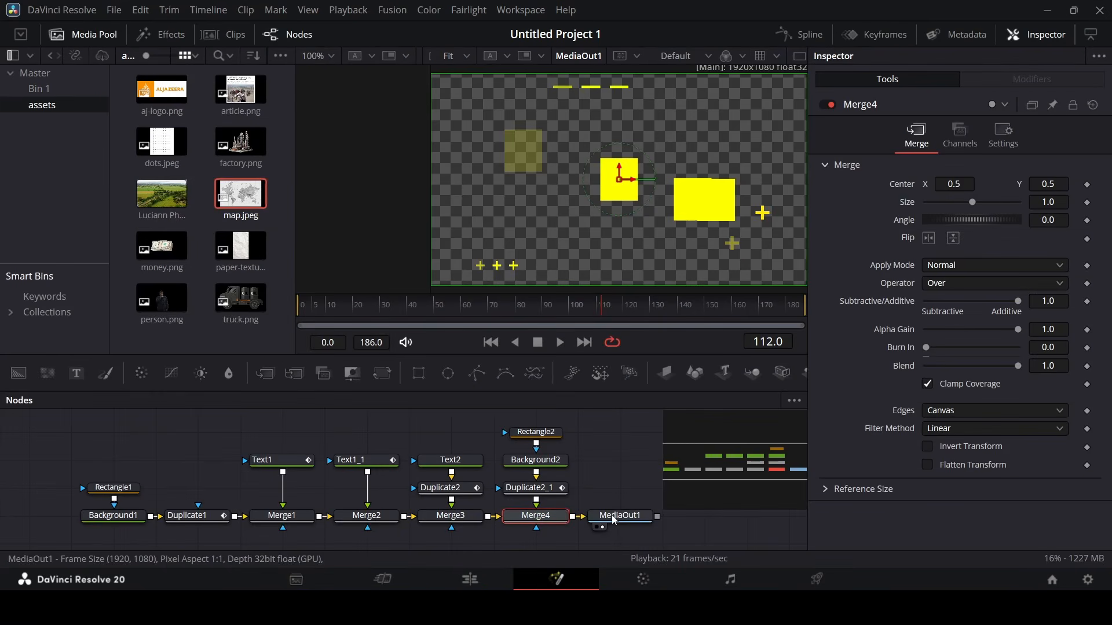
pyautogui.click(555, 516)
pyautogui.hotkey('shift', 'space')
pyautogui.write('dup')
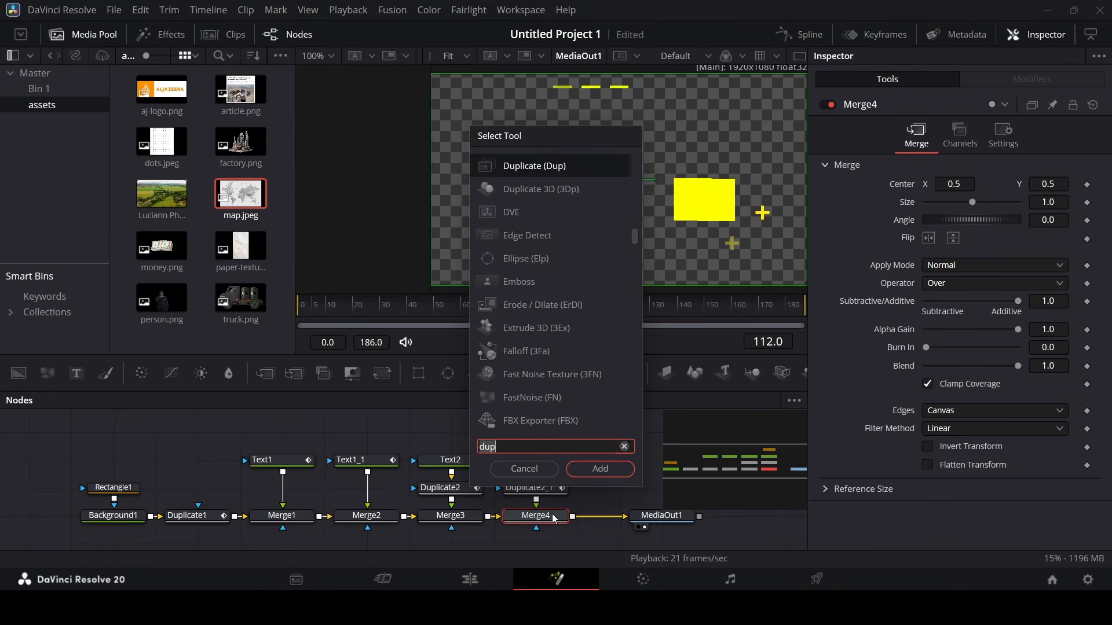
pyautogui.click(539, 473)
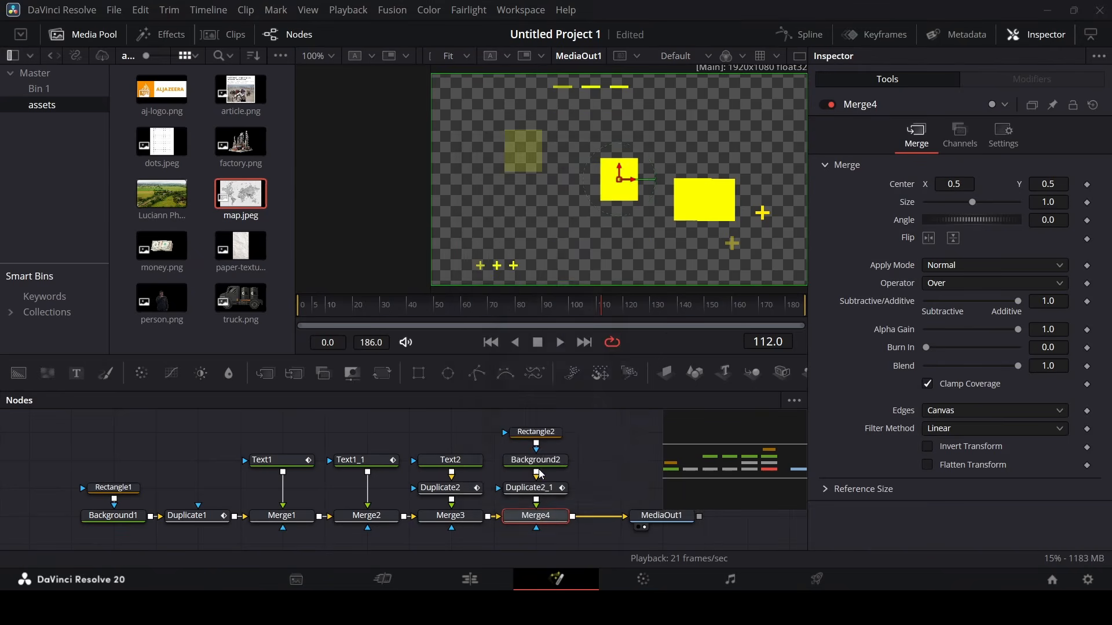
pyautogui.click(232, 379)
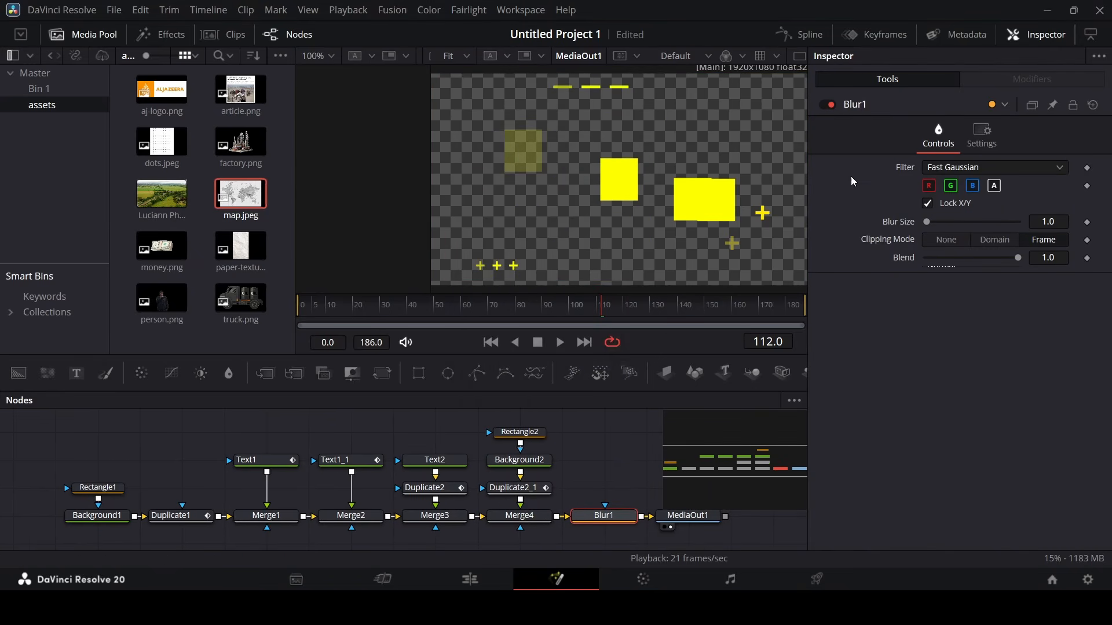
pyautogui.moveTo(929, 221)
pyautogui.mouseDown()
pyautogui.moveTo(947, 223)
pyautogui.moveTo(933, 228)
pyautogui.mouseUp()
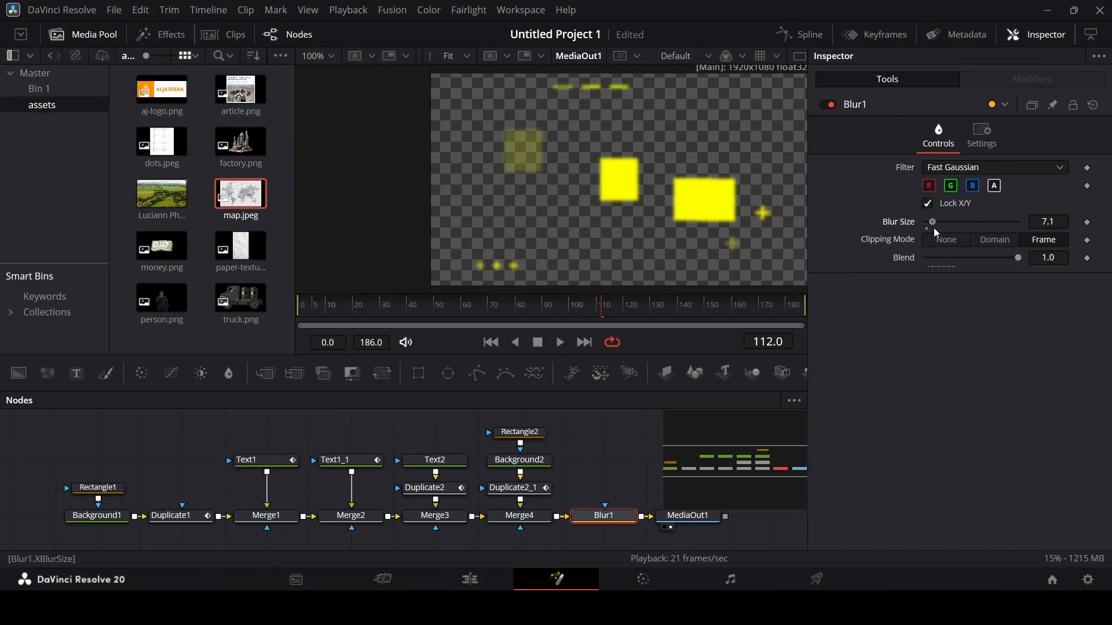
pyautogui.click(486, 580)
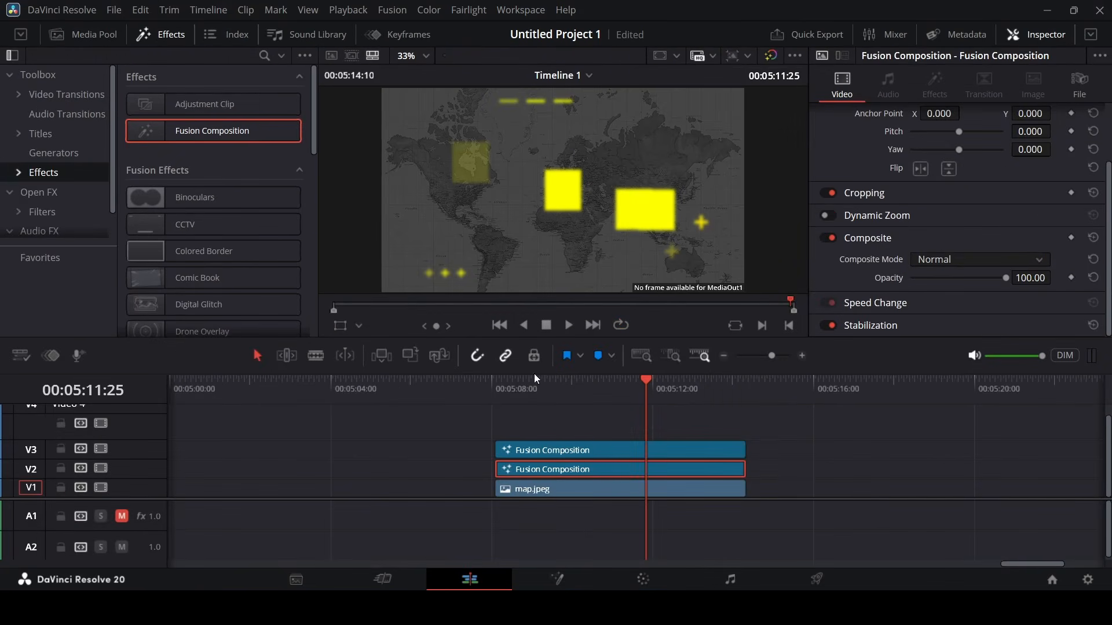
# Reopen the V2 Fusion Composition, delete its Blur node, and return to the edit timeline.
pyautogui.rightClick(602, 470)
pyautogui.click(655, 373)
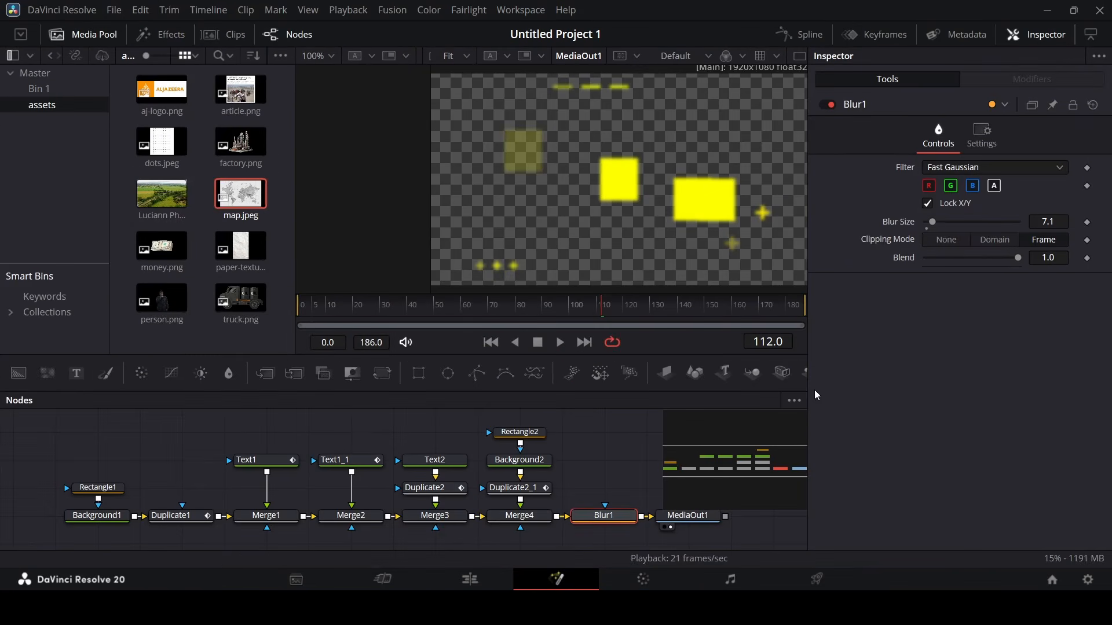
pyautogui.press('Delete')
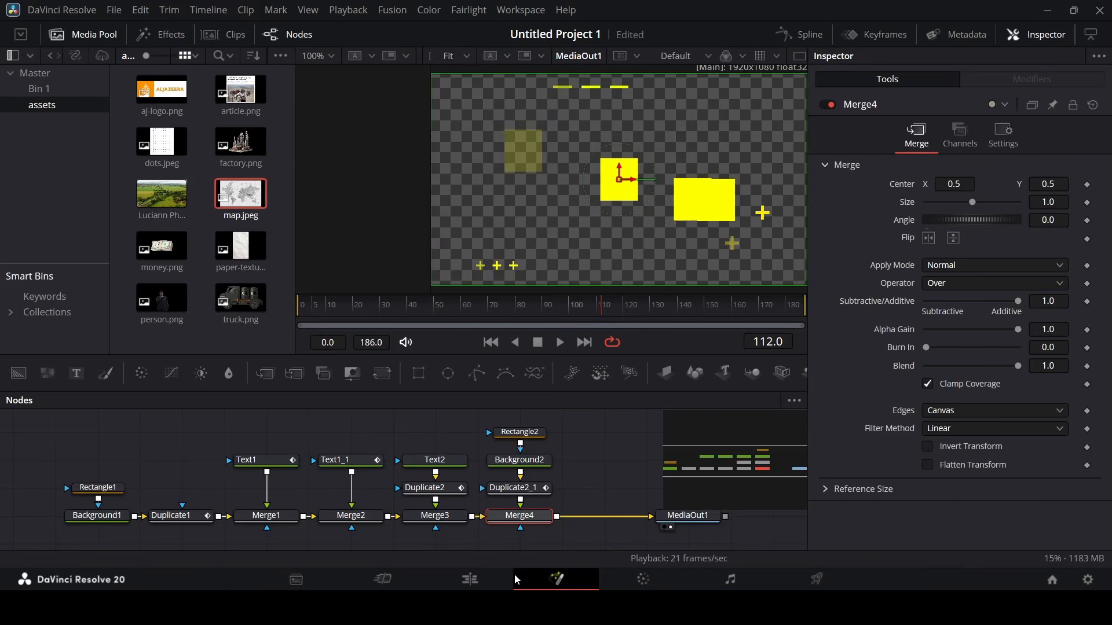
pyautogui.click(504, 576)
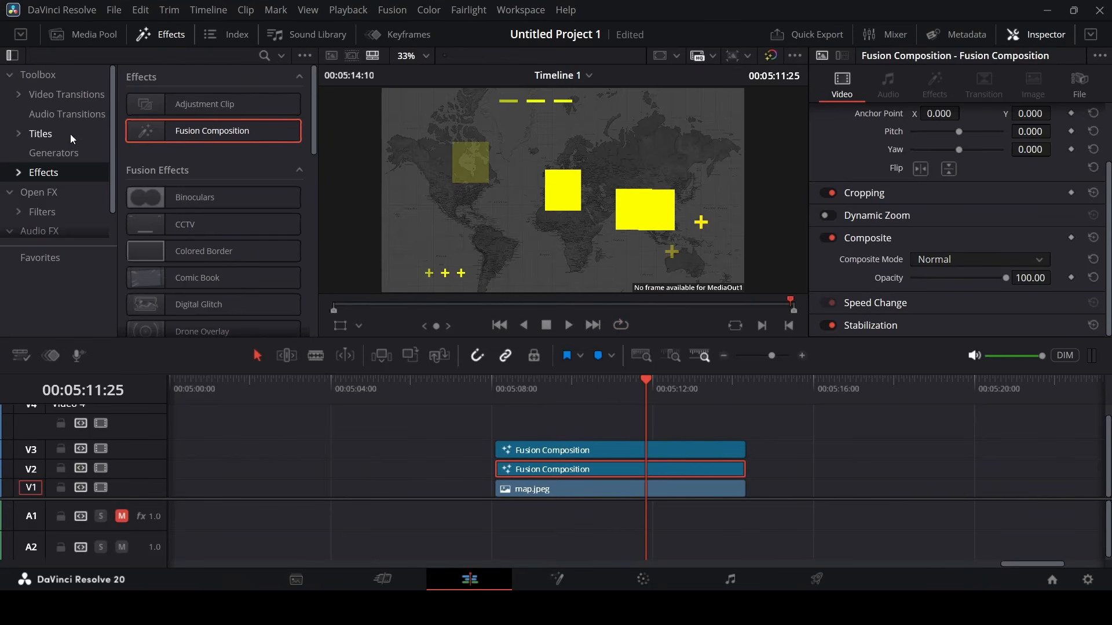
# Apply the Open FX Gaussian Blur to map.jpeg and the V2 Fusion Composition, and preview from just before the clips.
pyautogui.click(54, 193)
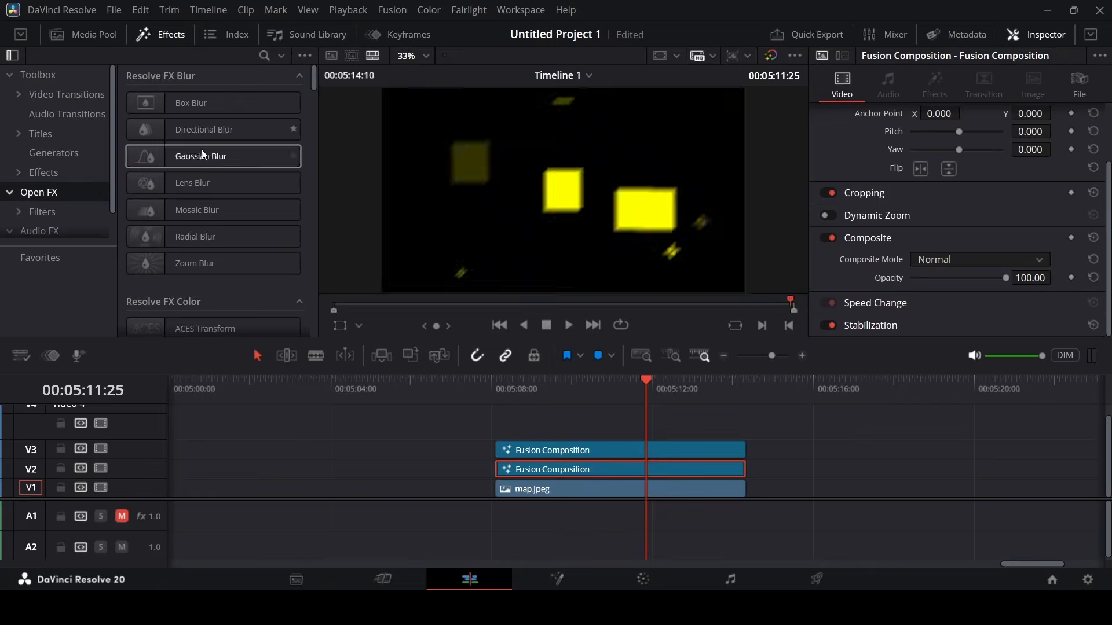
pyautogui.moveTo(190, 157); pyautogui.dragTo(572, 490)
pyautogui.moveTo(202, 163); pyautogui.dragTo(574, 470)
pyautogui.click(489, 383)
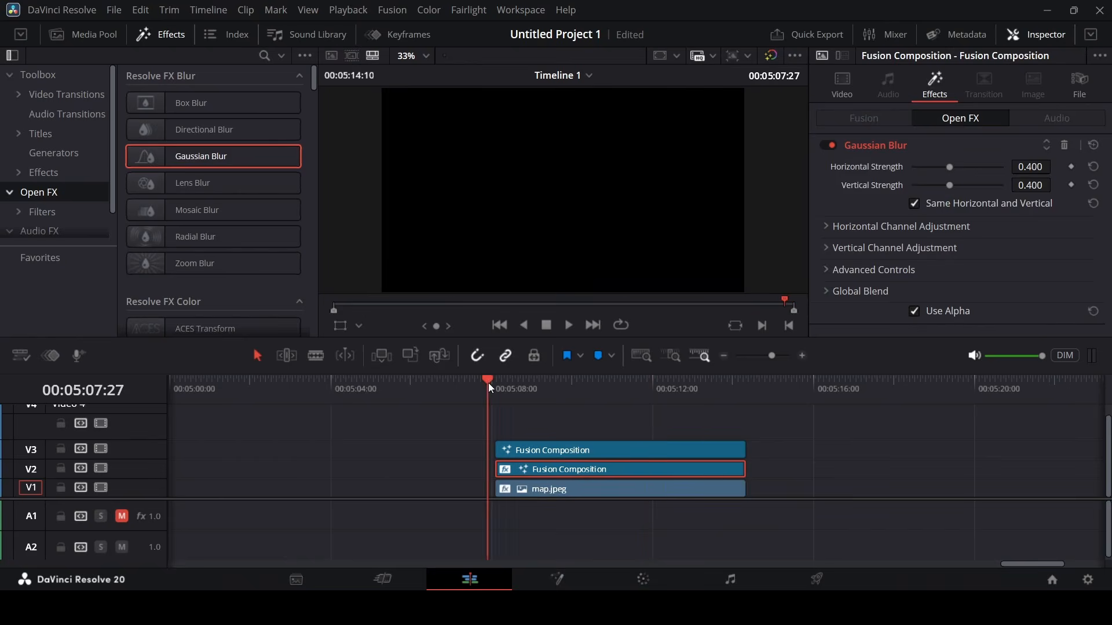
pyautogui.press('space')
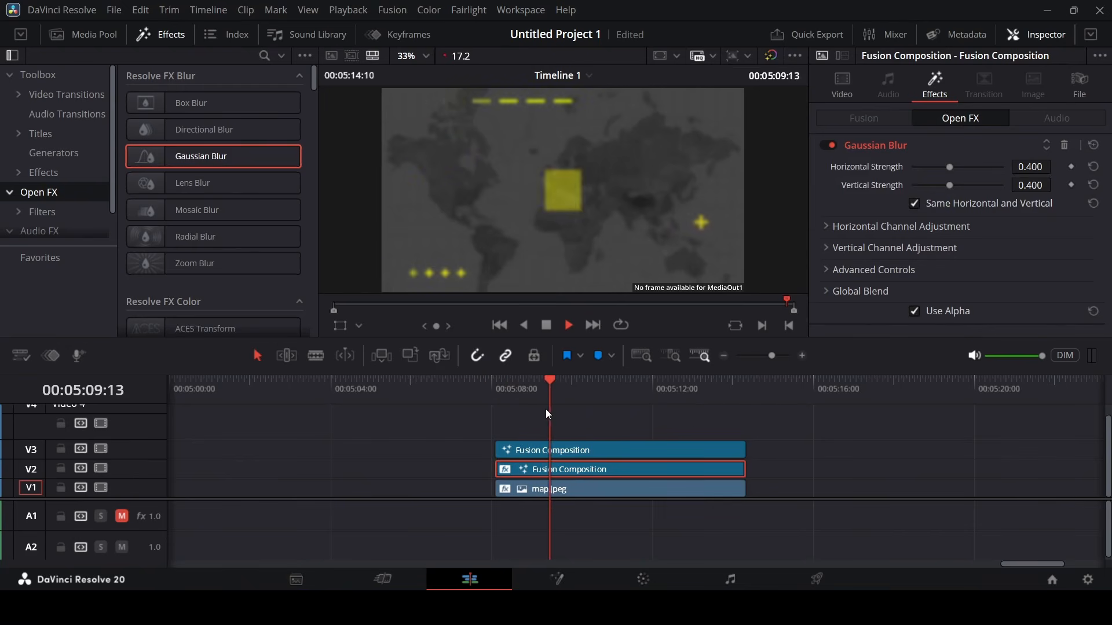
# Open the V3 Fusion Composition in Fusion and add aj-logo.png and article.png as separate media nodes.
pyautogui.click(571, 424)
pyautogui.rightClick(562, 450)
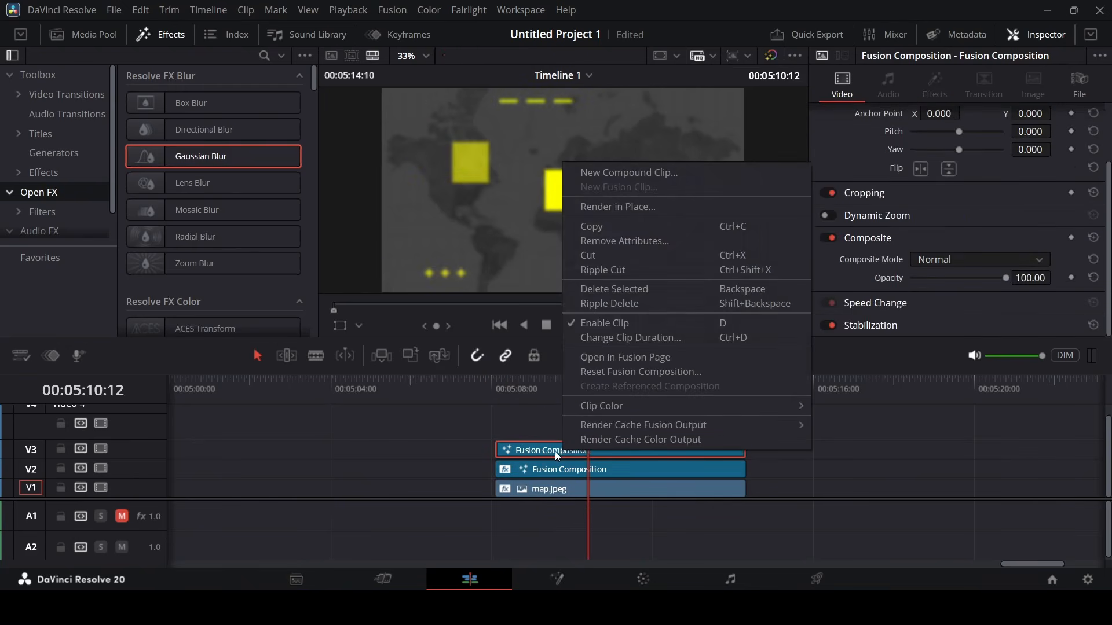
pyautogui.click(616, 352)
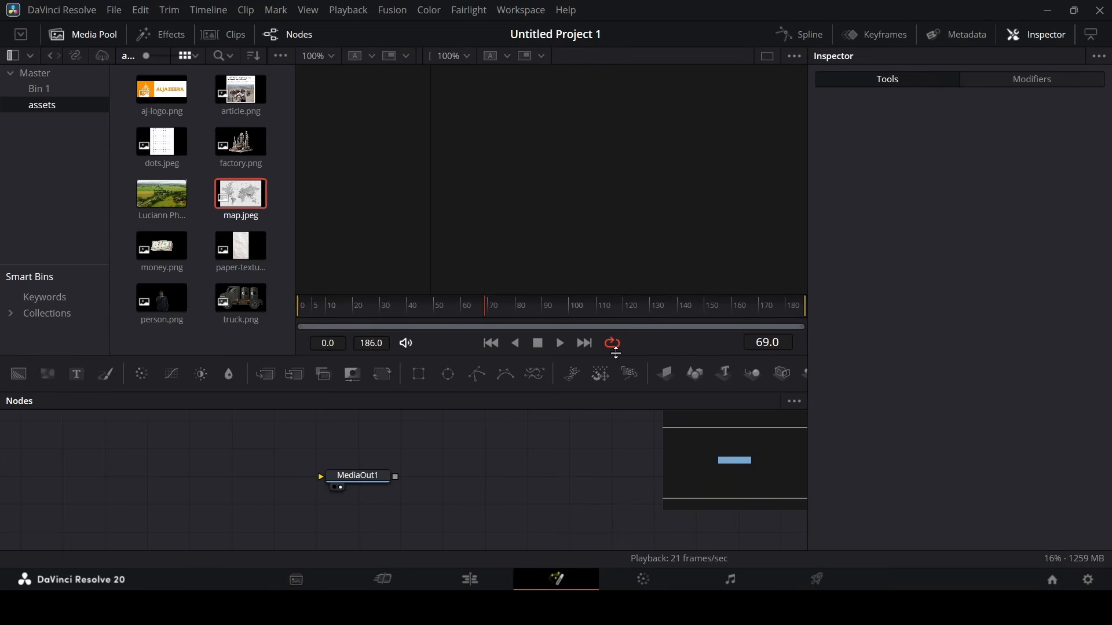
pyautogui.moveTo(162, 89); pyautogui.dragTo(188, 375)
pyautogui.moveTo(151, 440); pyautogui.dragTo(151, 442)
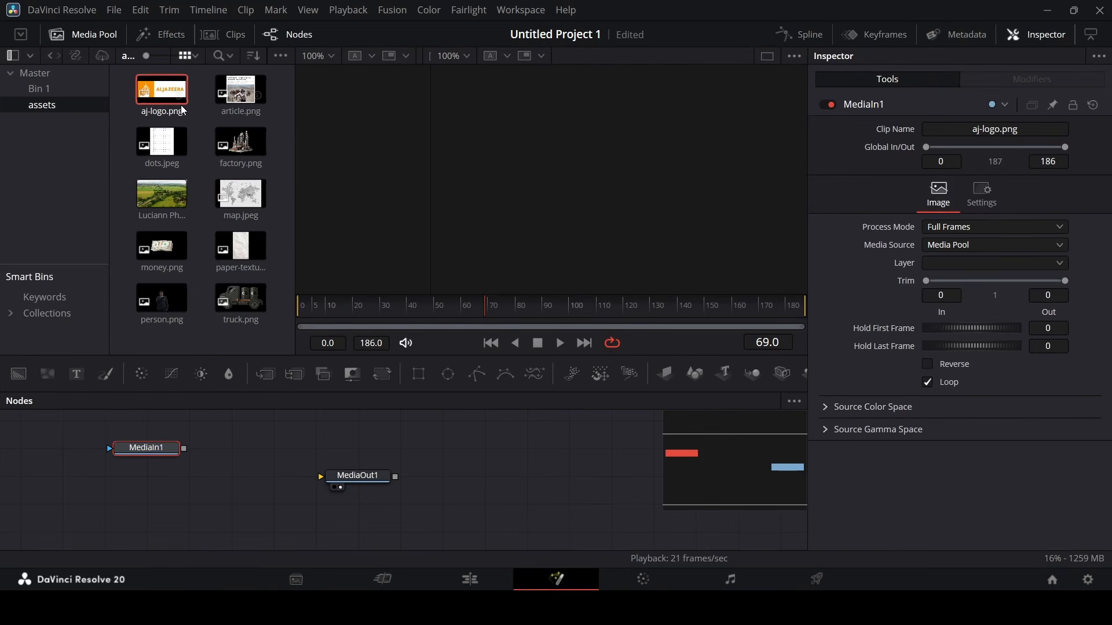
pyautogui.moveTo(242, 94); pyautogui.dragTo(142, 475)
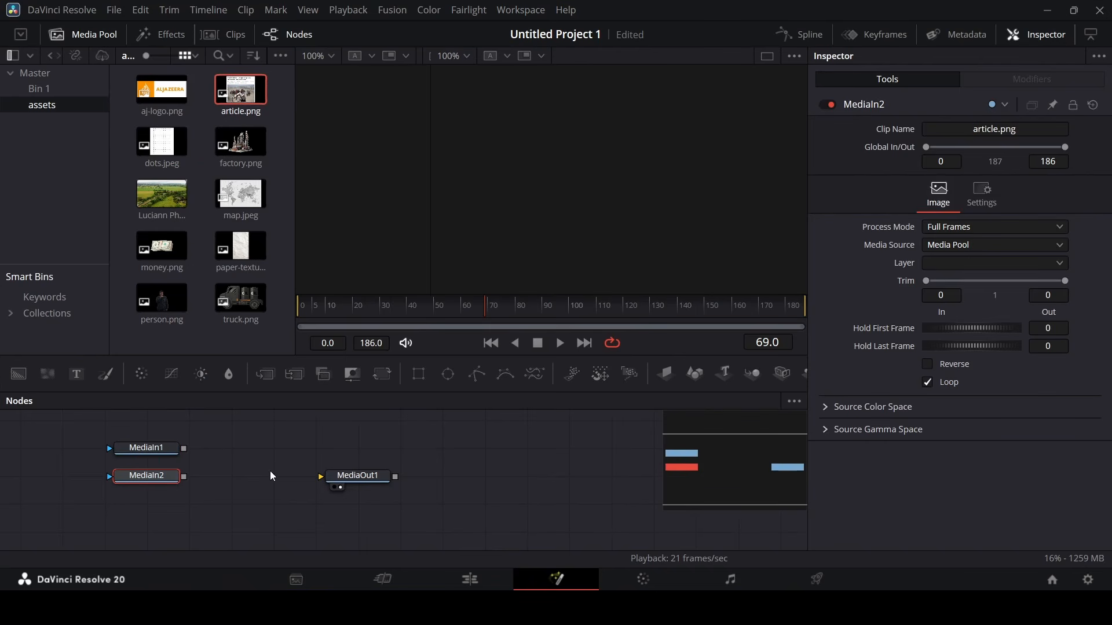
# Add an Image Plane 3D after each of the two media nodes and connect both planes to a new Merge 3D.
pyautogui.click(666, 374)
pyautogui.click(167, 449)
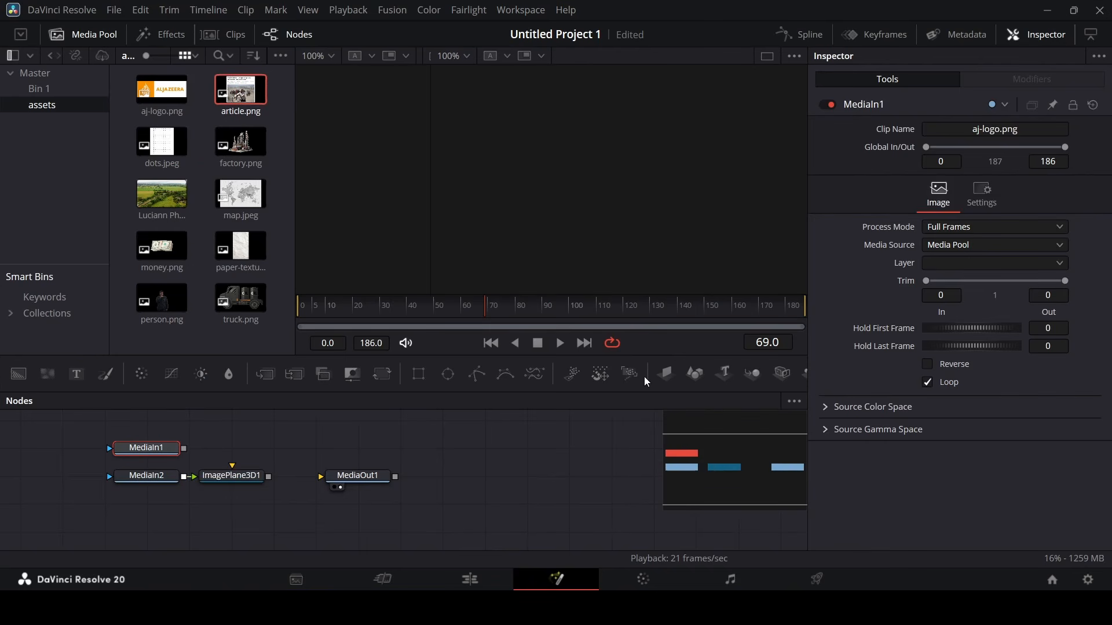
pyautogui.click(666, 374)
pyautogui.click(233, 479)
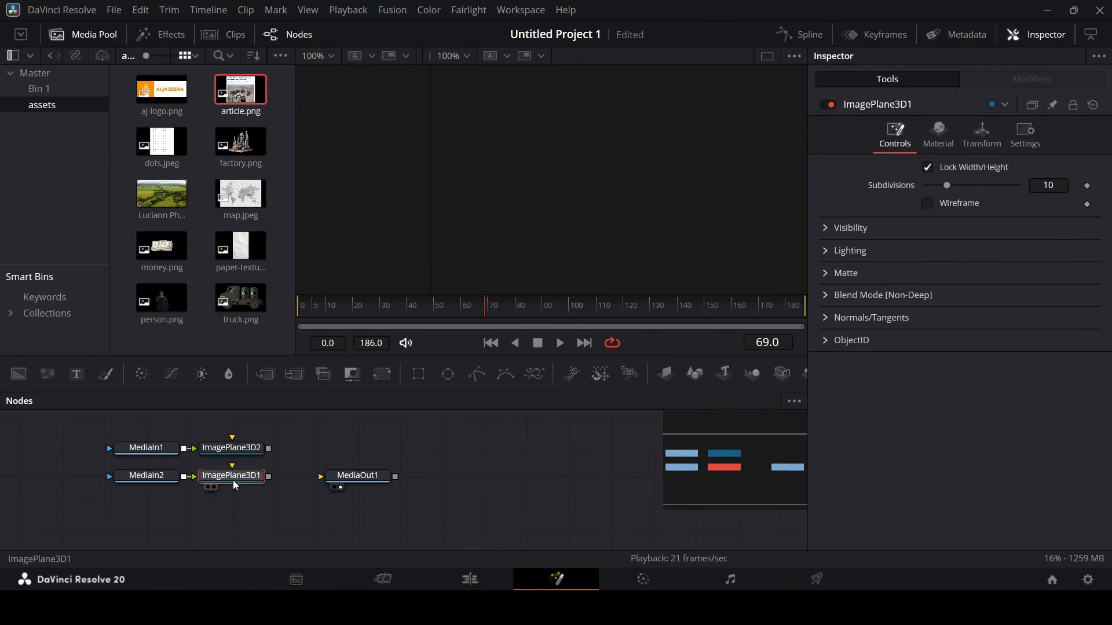
pyautogui.click(753, 373)
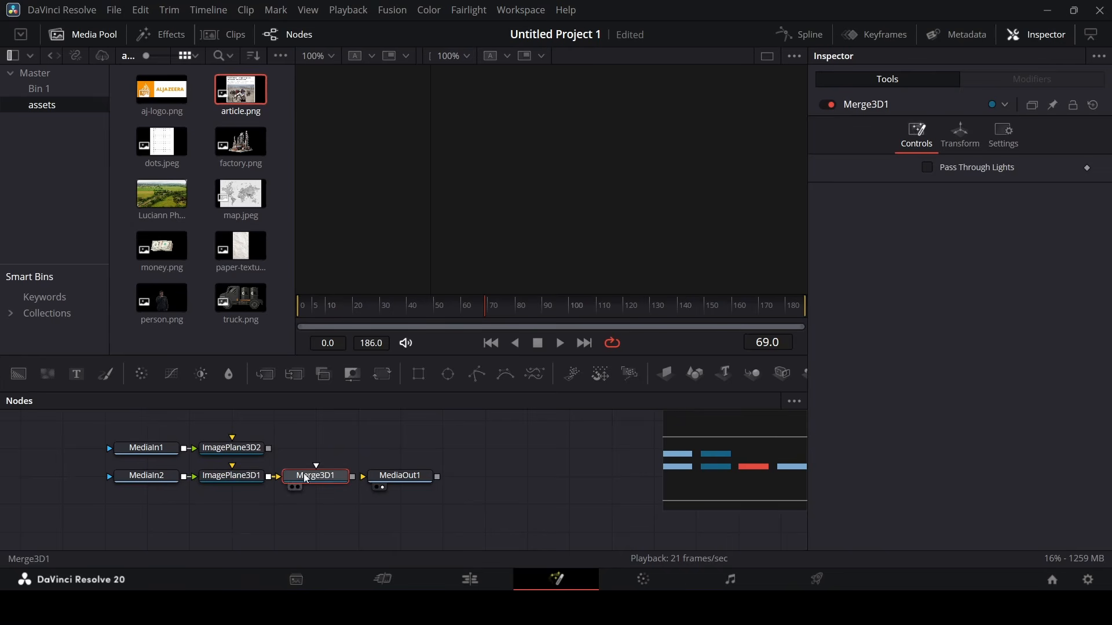
pyautogui.moveTo(270, 448); pyautogui.dragTo(317, 478)
# Move MediaOut1 further along the graph, add a Renderer 3D after Merge3D1, and connect its output to MediaOut1.
pyautogui.moveTo(399, 476); pyautogui.dragTo(485, 476)
pyautogui.click(345, 477)
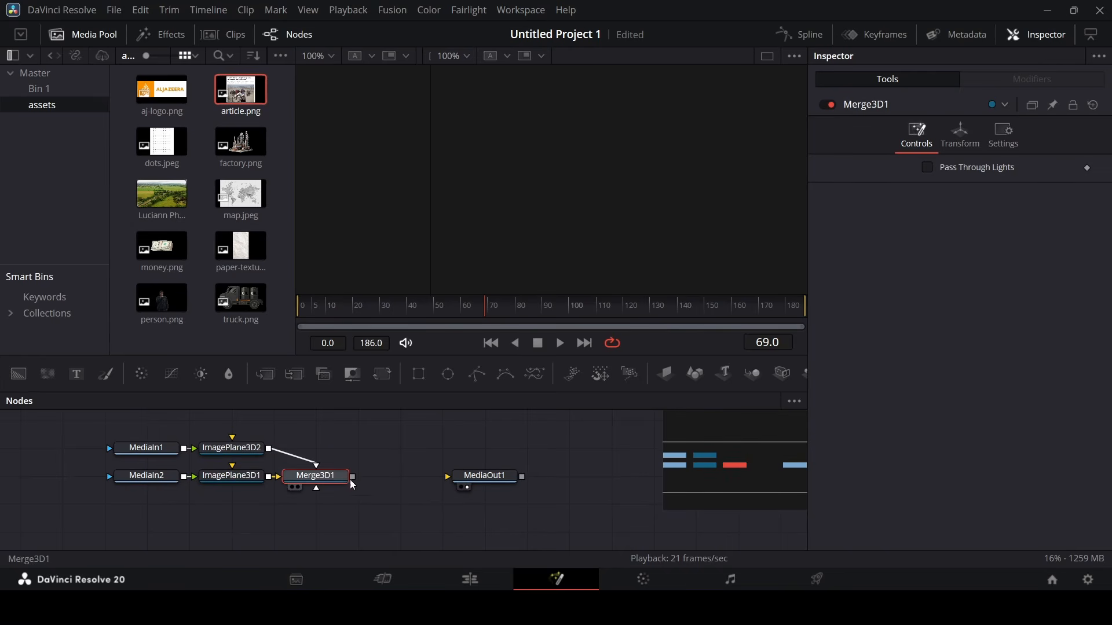
pyautogui.hotkey('shift', 'space')
pyautogui.write('dup')
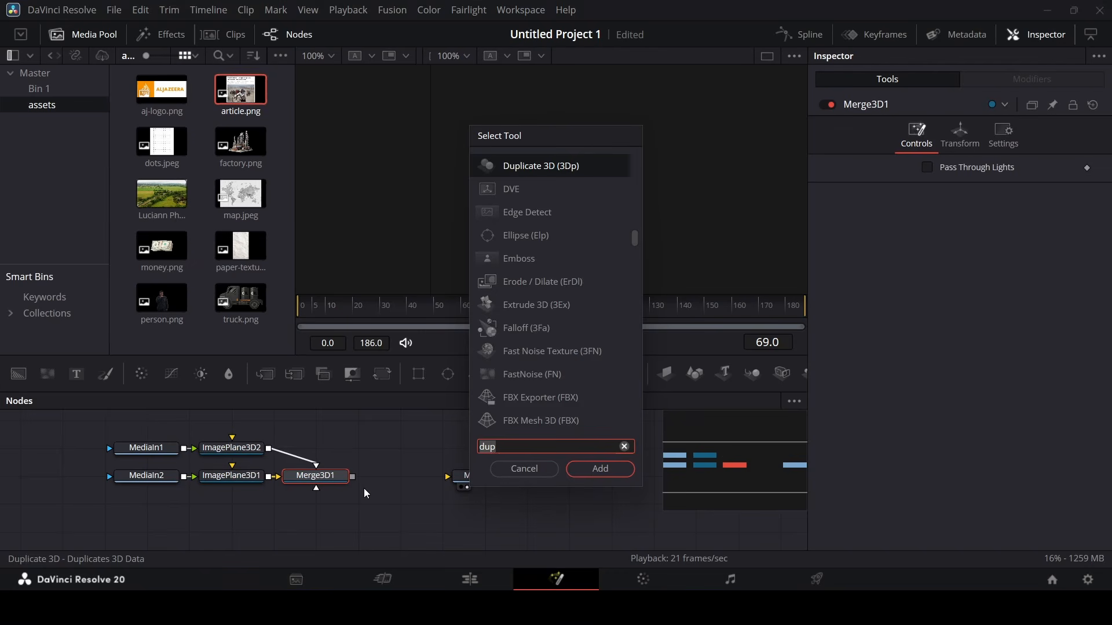
pyautogui.write('re')
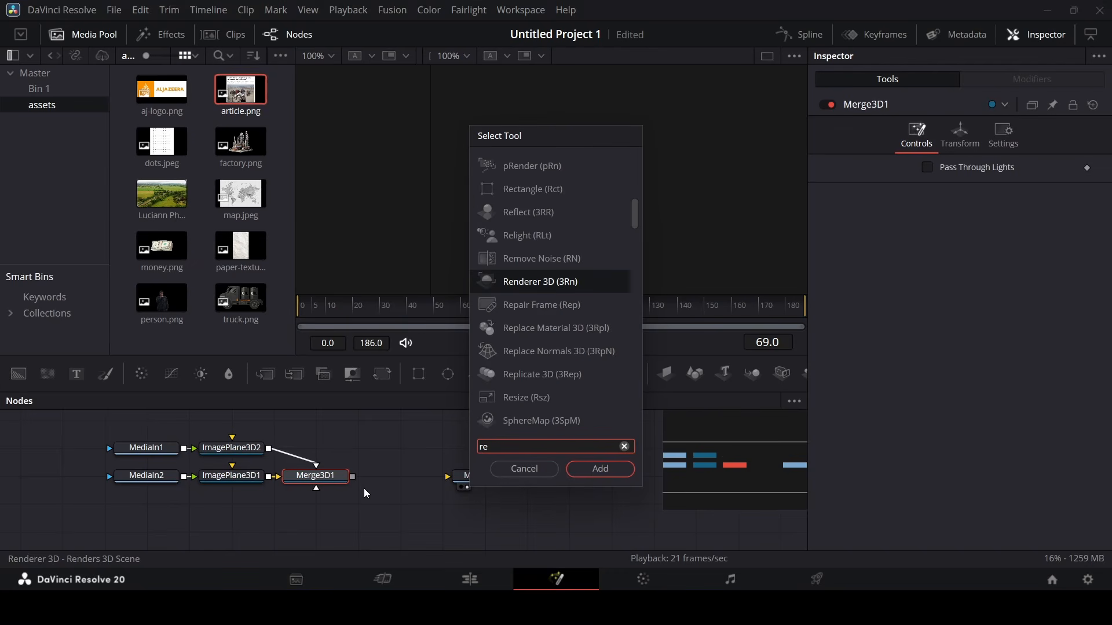
pyautogui.press('Return')
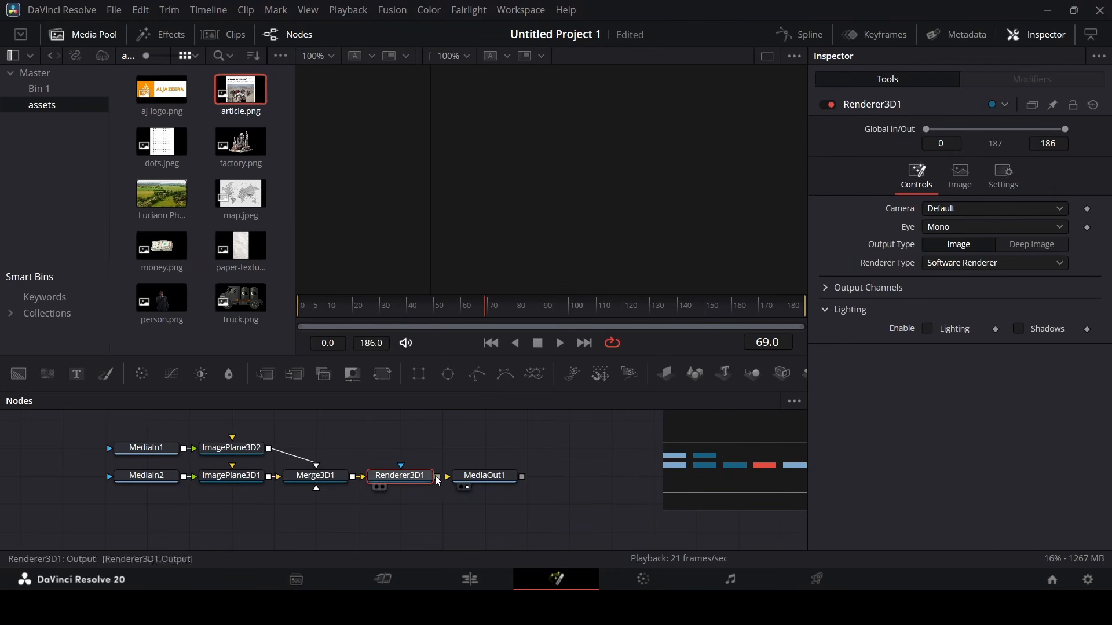
pyautogui.moveTo(437, 478); pyautogui.dragTo(463, 480)
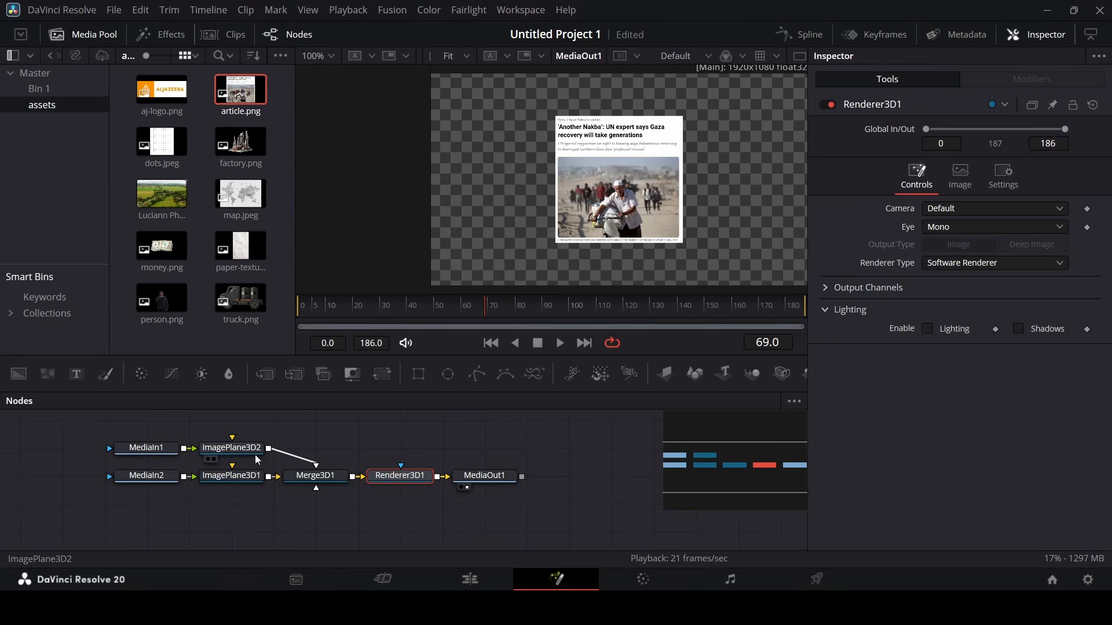
# Lower the article's image plane by setting its Y translation to -0.092.
pyautogui.click(289, 472)
pyautogui.click(251, 478)
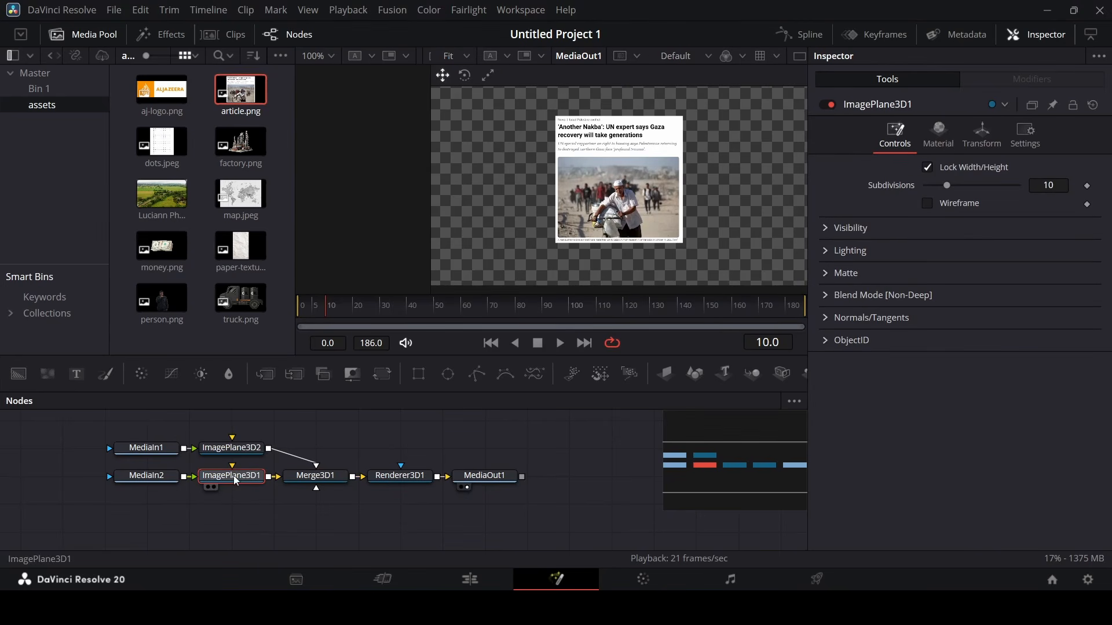
pyautogui.click(982, 134)
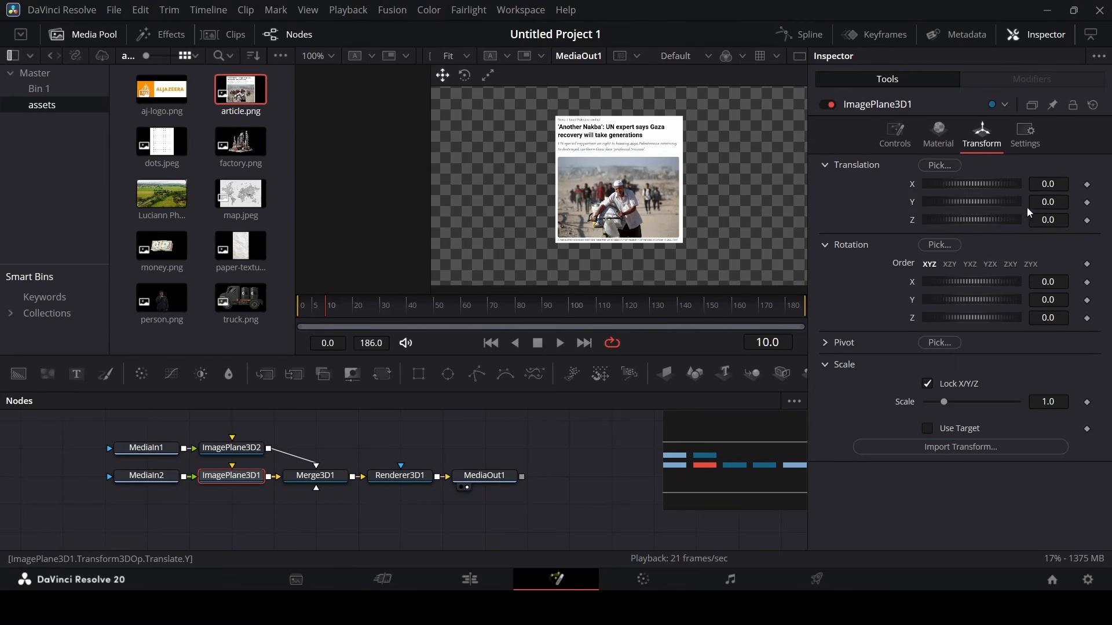
pyautogui.moveTo(1051, 199); pyautogui.dragTo(1014, 200)
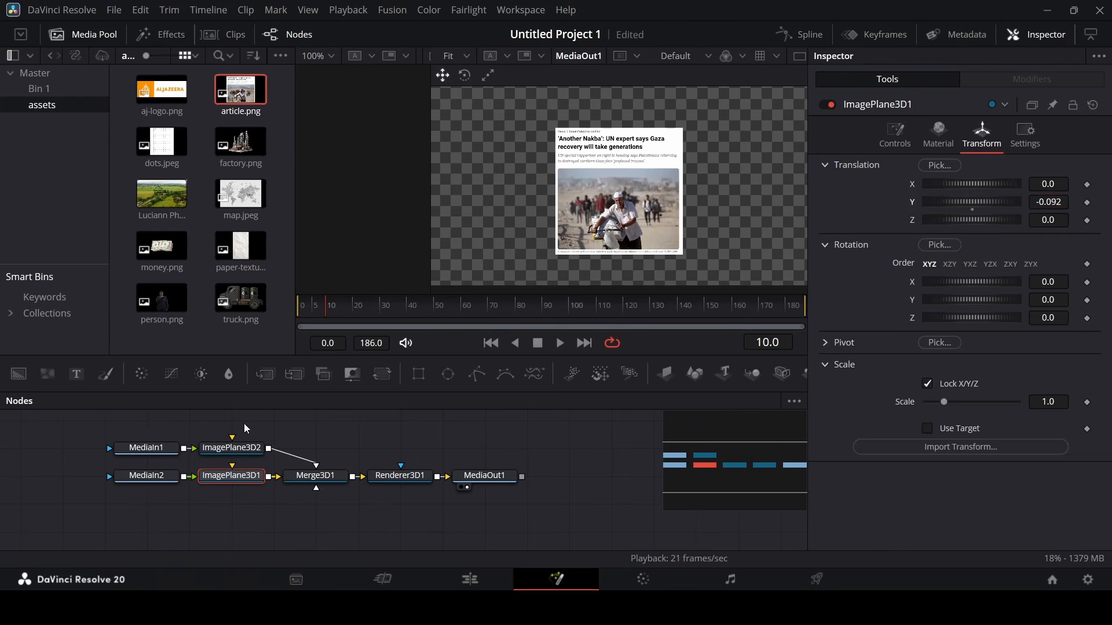
# Scale the logo's image plane to 0.428 and set its translation to X -0.27, Y 0.51, above the article's upper-left corner.
pyautogui.click(250, 453)
pyautogui.click(982, 136)
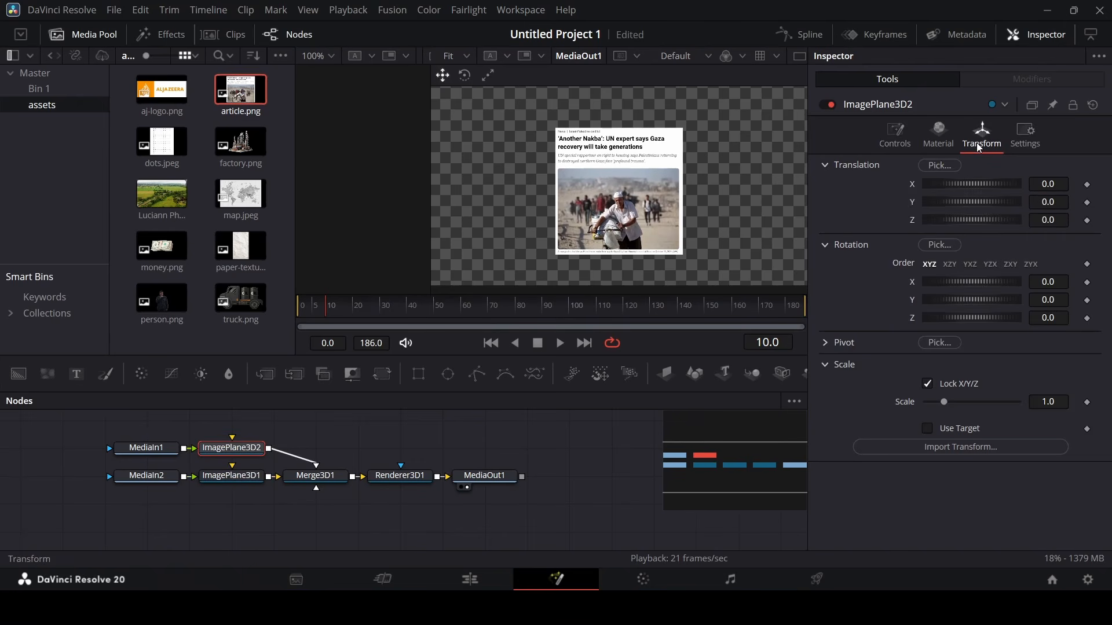
pyautogui.moveTo(1049, 204); pyautogui.dragTo(1081, 203)
pyautogui.moveTo(1048, 402); pyautogui.dragTo(1016, 401)
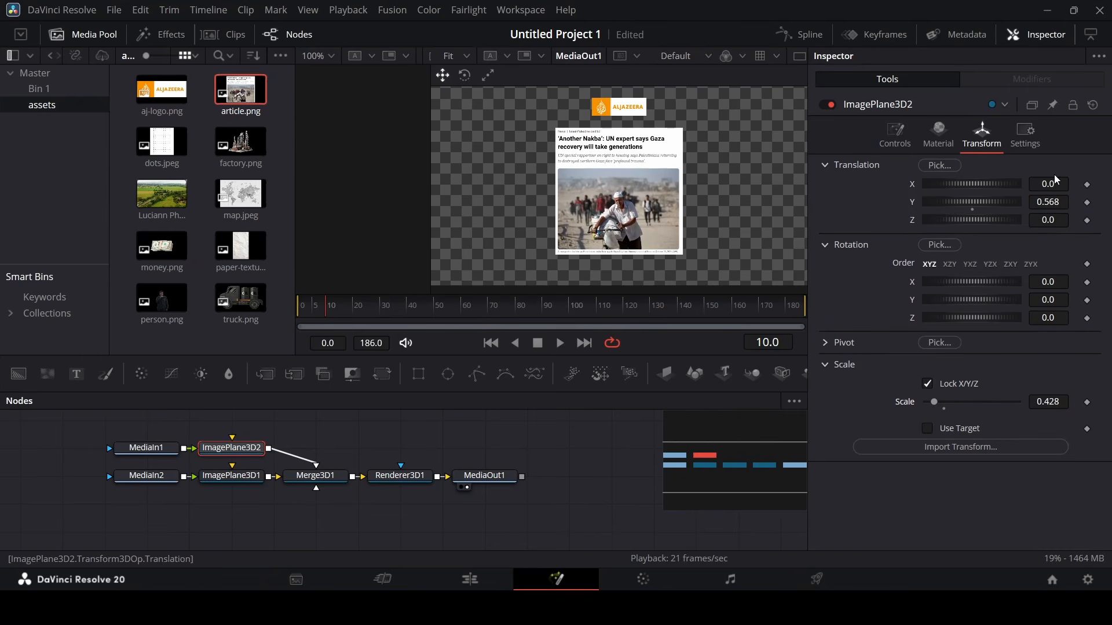
pyautogui.moveTo(1057, 184)
pyautogui.mouseDown()
pyautogui.moveTo(1040, 184)
pyautogui.moveTo(1056, 200)
pyautogui.mouseUp()
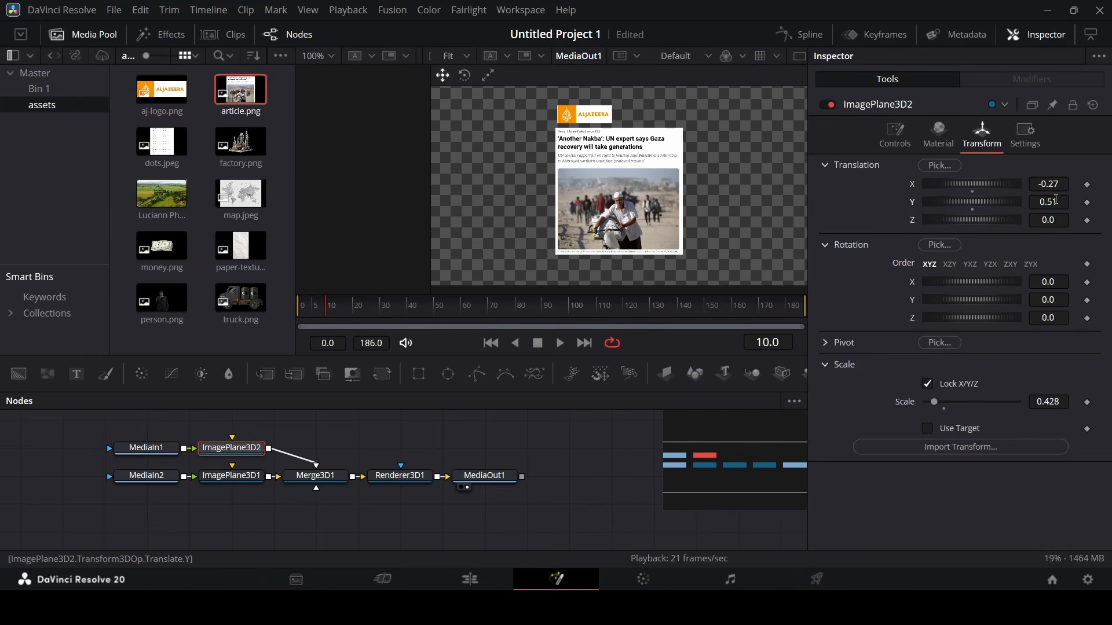
pyautogui.click(582, 438)
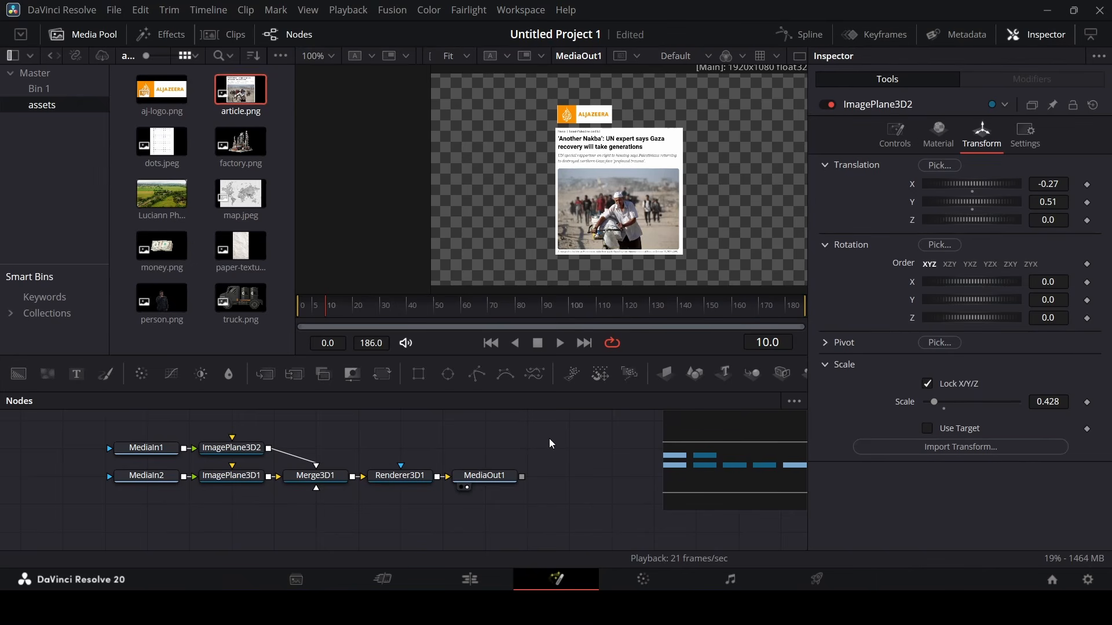
# Keyframe Merge3D1's Z translation from -0.43 at frame 0 to 0.0 at frame 10, and play the move.
pyautogui.click(316, 476)
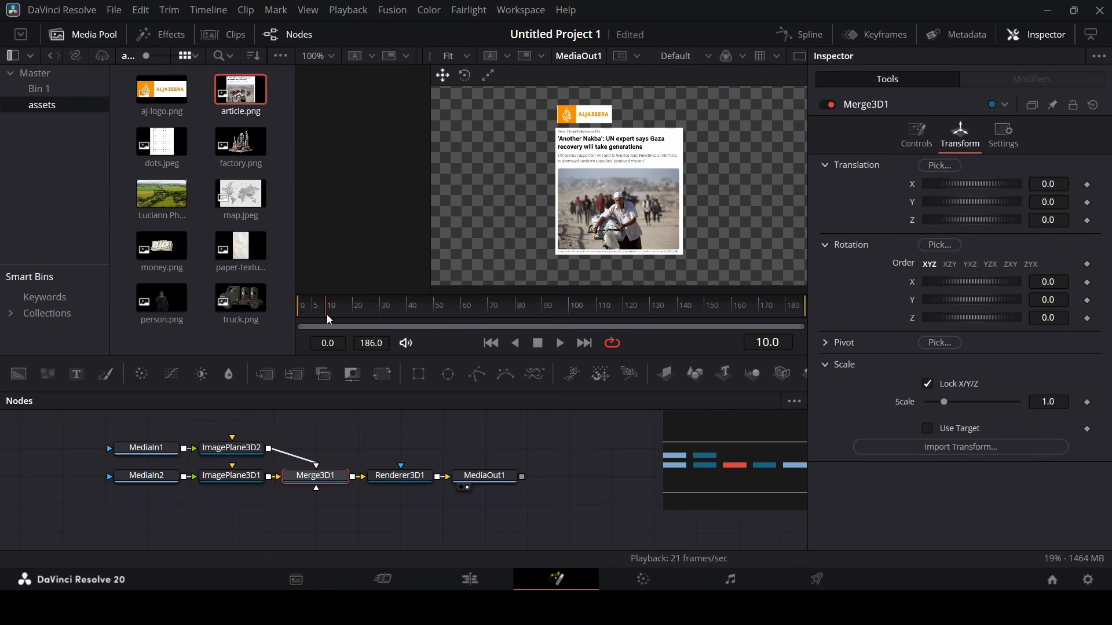
pyautogui.click(1087, 220)
pyautogui.click(299, 312)
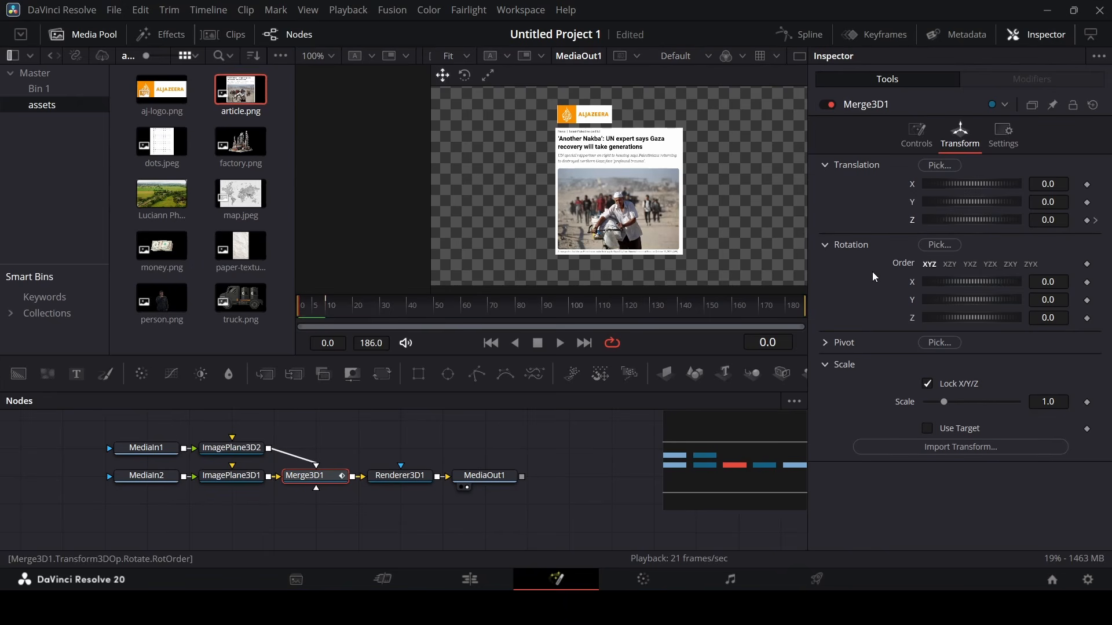
pyautogui.moveTo(981, 224); pyautogui.dragTo(980, 222)
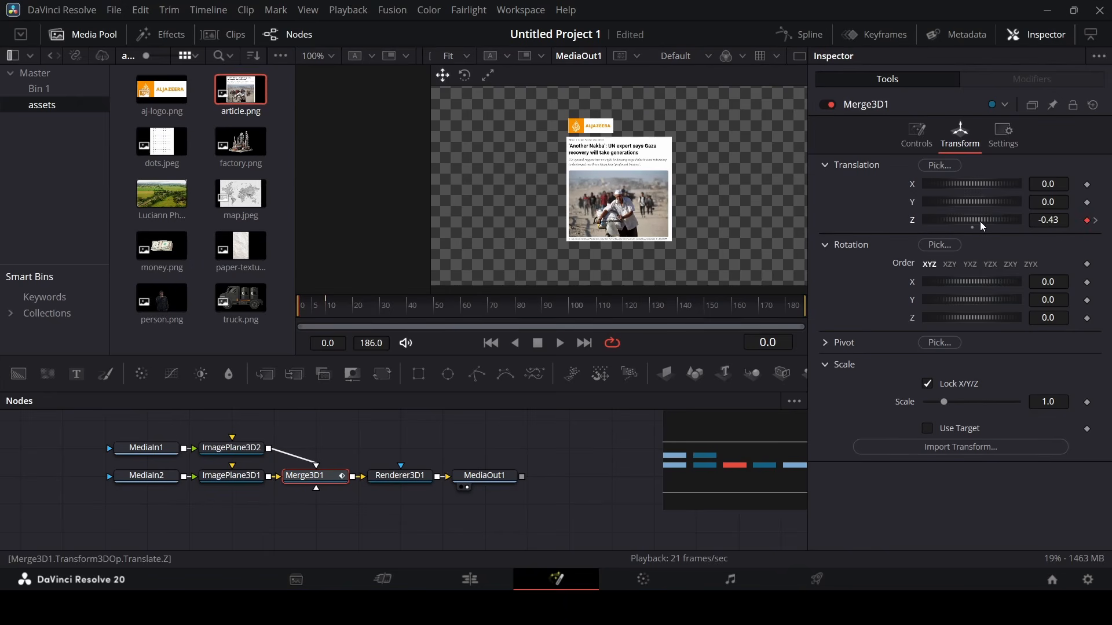
pyautogui.click(547, 460)
pyautogui.press('space')
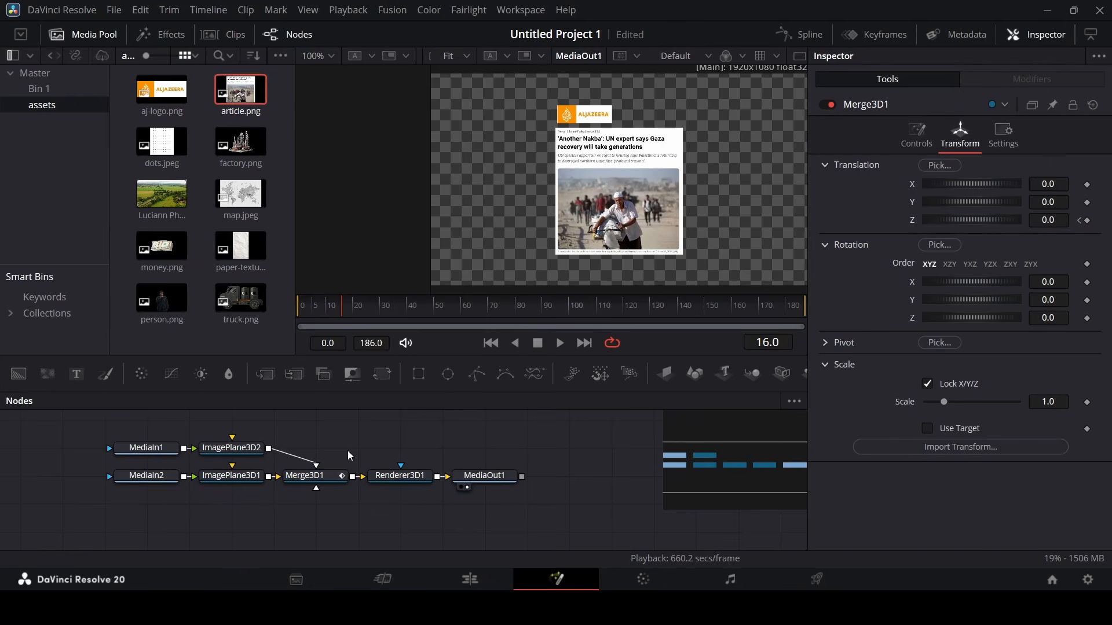
# Keyframe Merge3D1's Y rotation from 0.0 at frame 10 to 15.7 at frame 186, and preview the animation from the start.
pyautogui.click(324, 474)
pyautogui.click(325, 313)
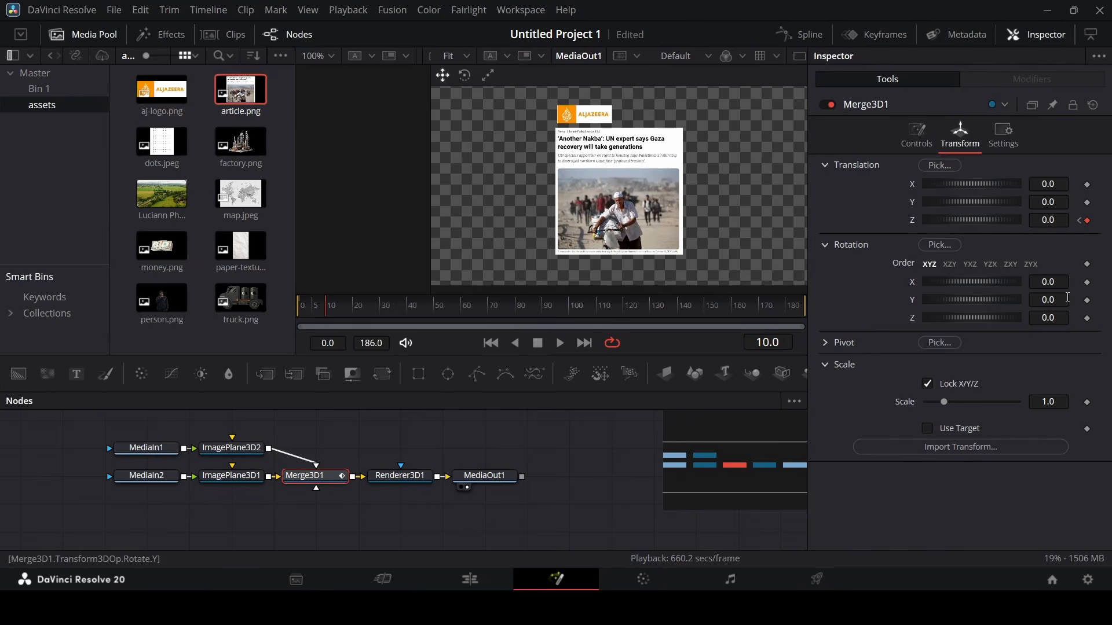
pyautogui.click(1087, 300)
pyautogui.click(585, 343)
pyautogui.moveTo(960, 300); pyautogui.dragTo(970, 300)
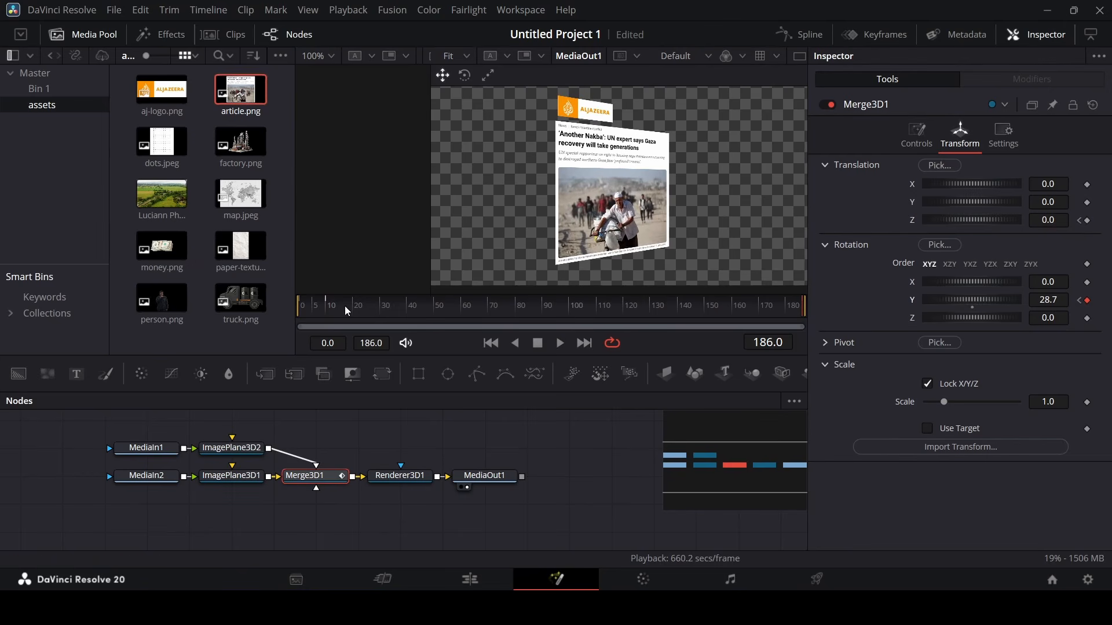
pyautogui.moveTo(981, 301); pyautogui.dragTo(978, 300)
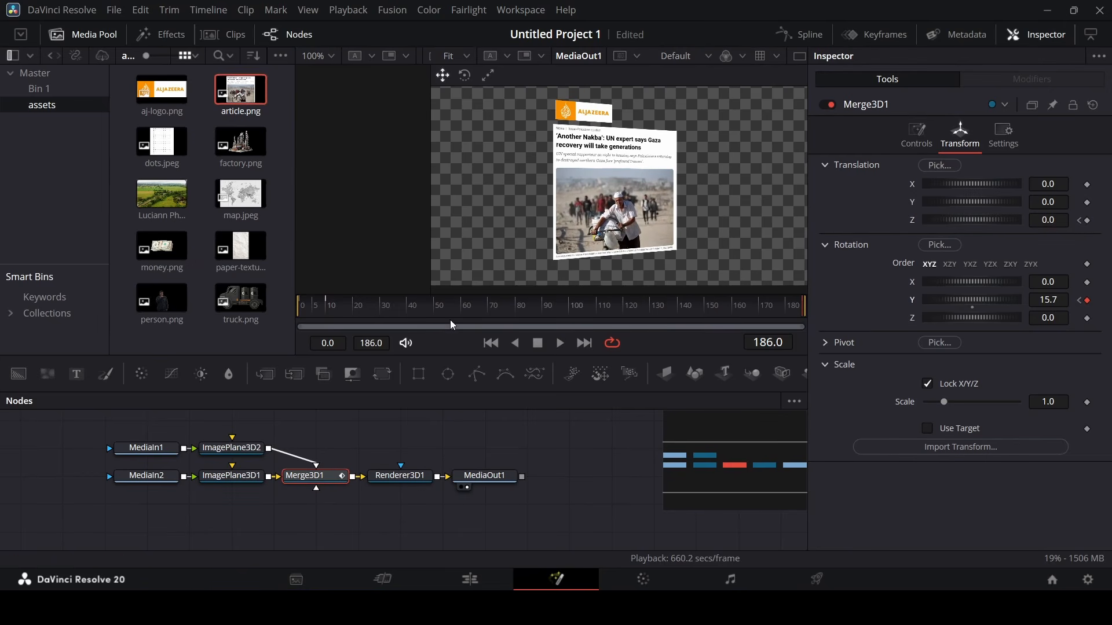
pyautogui.moveTo(308, 310); pyautogui.dragTo(298, 309)
pyautogui.click(547, 453)
pyautogui.press('space')
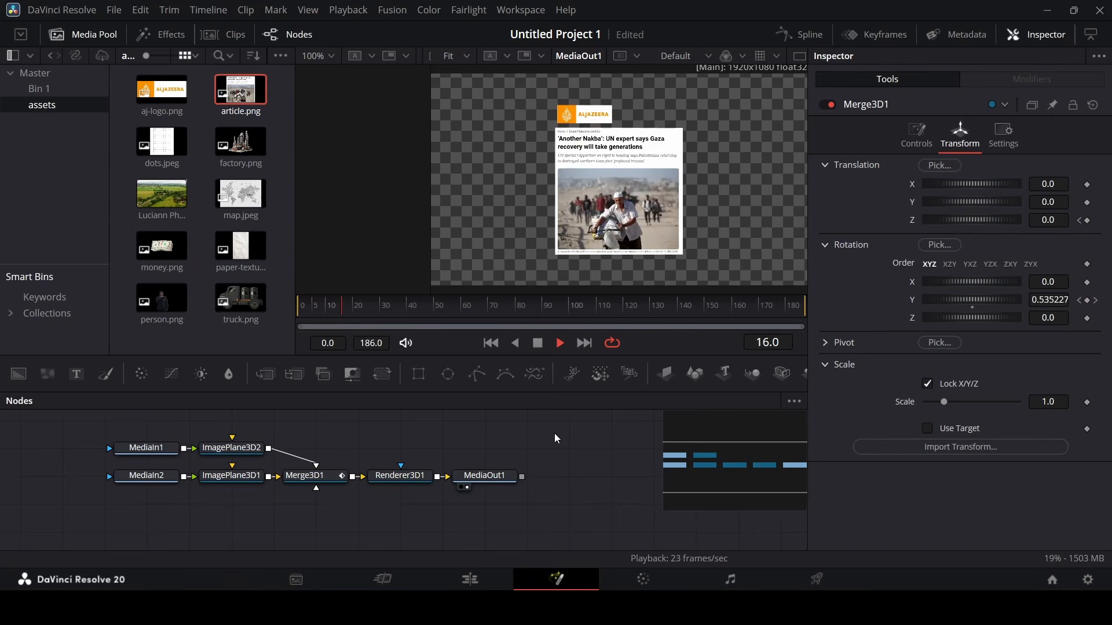
# Smooth Merge3D1's Z Offset and Y Rotation curves in the spline editor, and play the layered scene on the edit timeline.
pyautogui.click(800, 34)
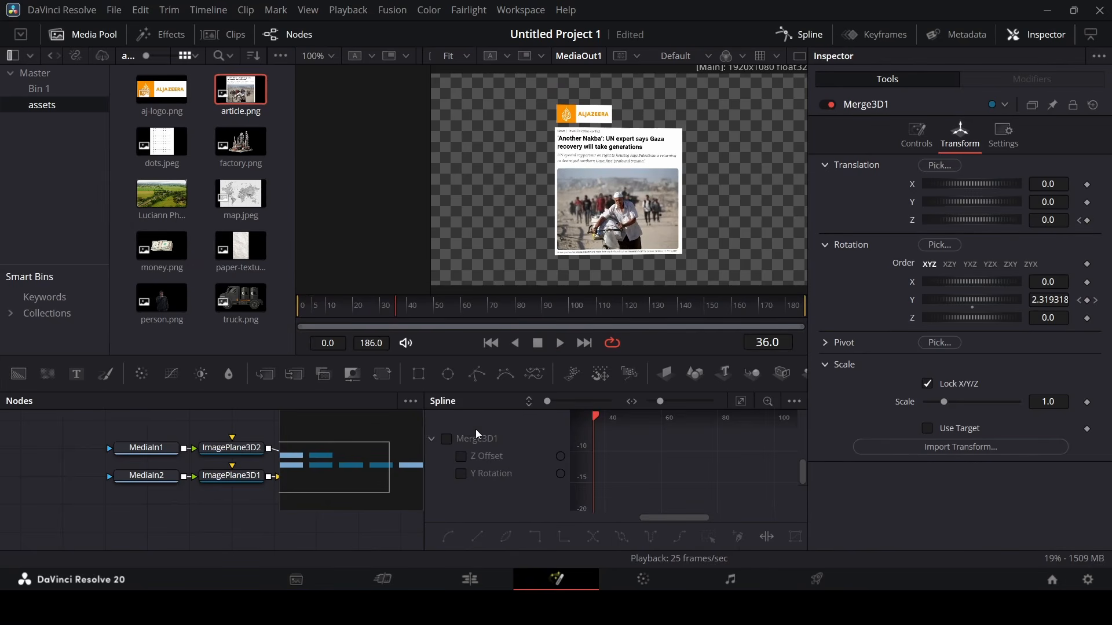
pyautogui.click(447, 439)
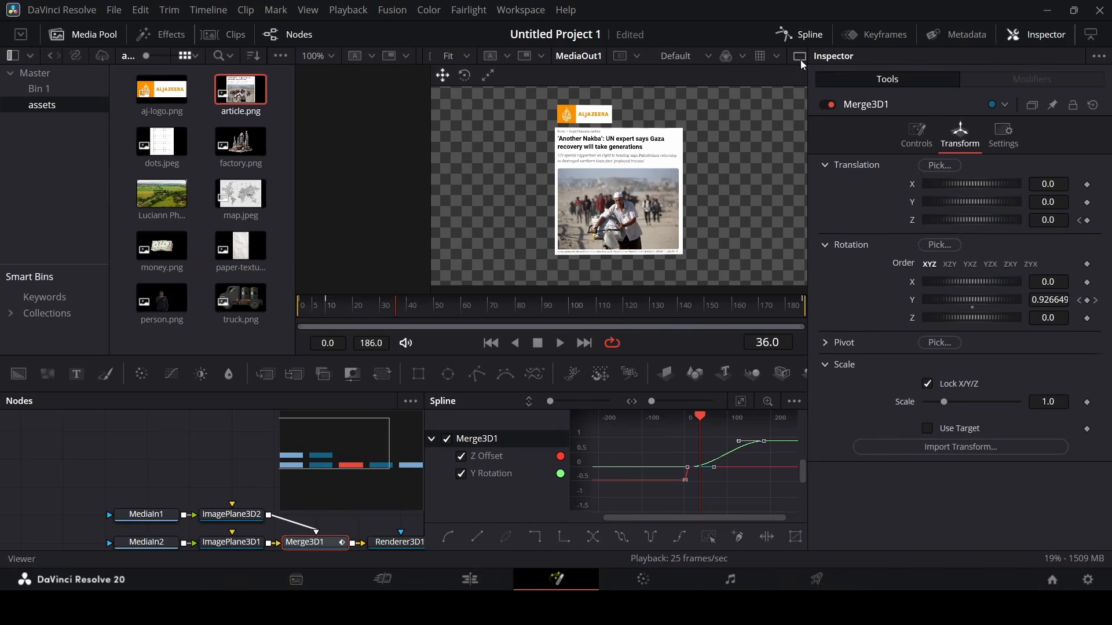
pyautogui.click(800, 34)
pyautogui.click(470, 579)
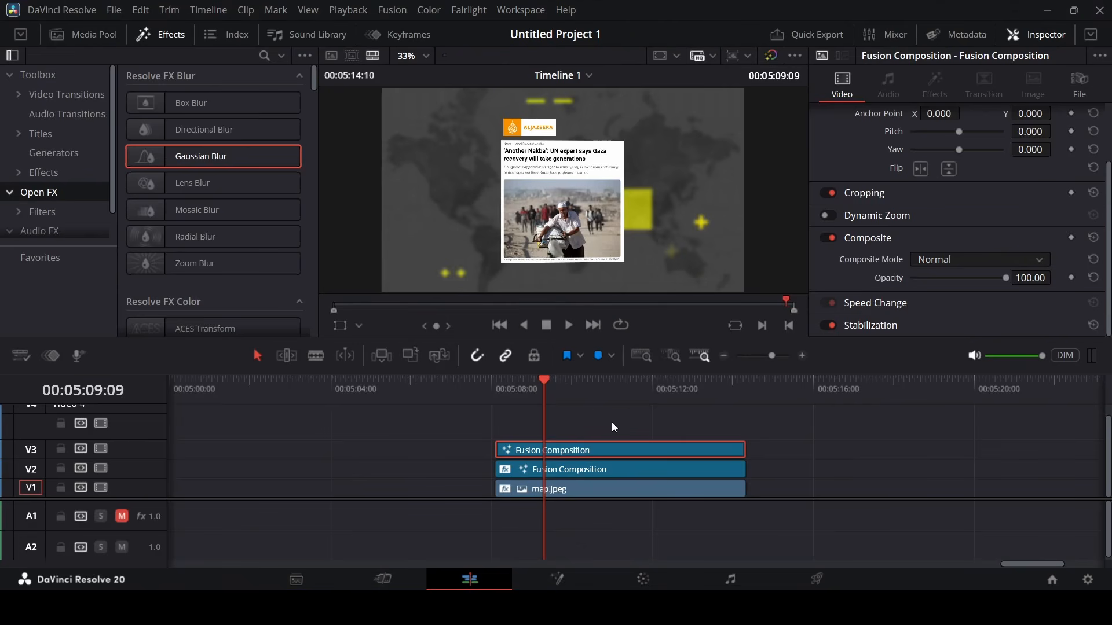
pyautogui.click(496, 385)
pyautogui.press('space')
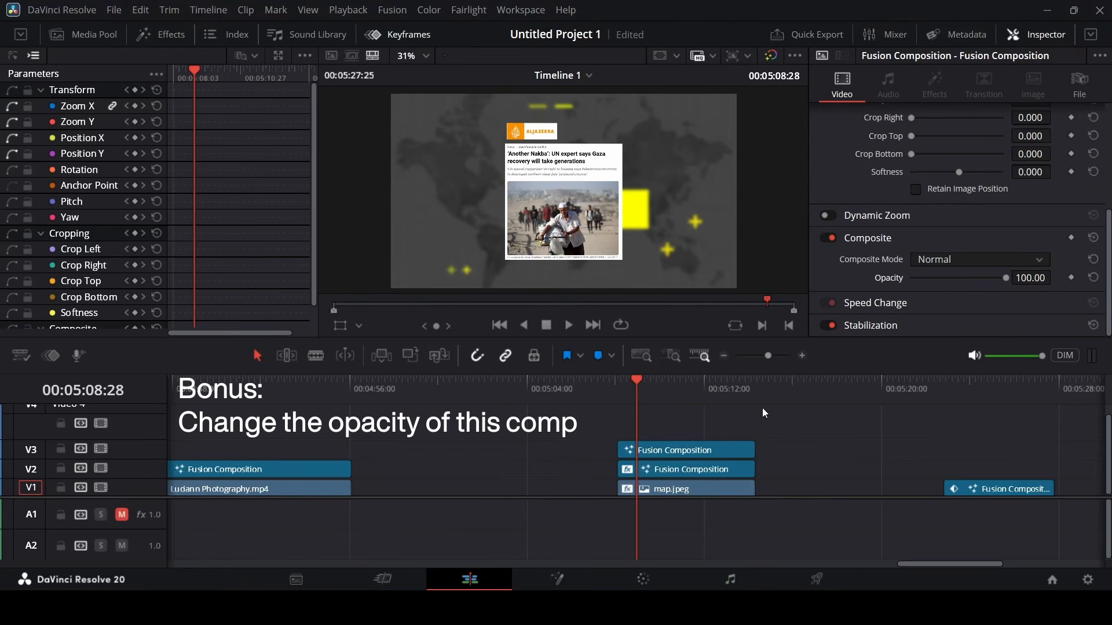
# Set the opacity of the V2 Fusion Composition above the map to 30 and play the scene from its start.
pyautogui.click(683, 472)
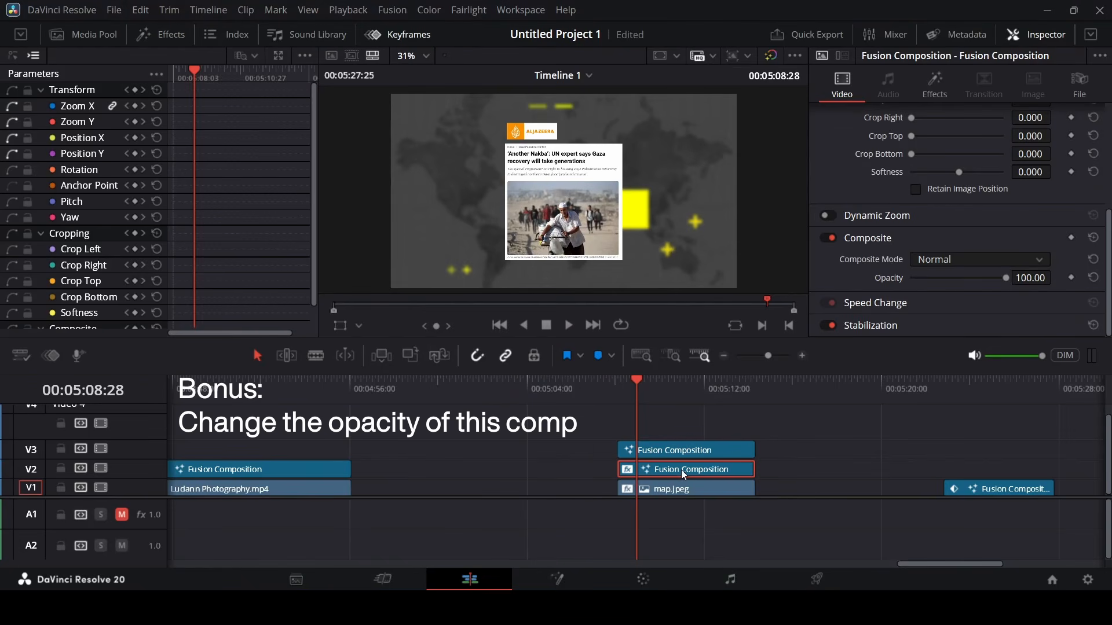
pyautogui.click(1025, 279)
pyautogui.write('30')
pyautogui.press('Return')
pyautogui.click(617, 387)
pyautogui.click(653, 419)
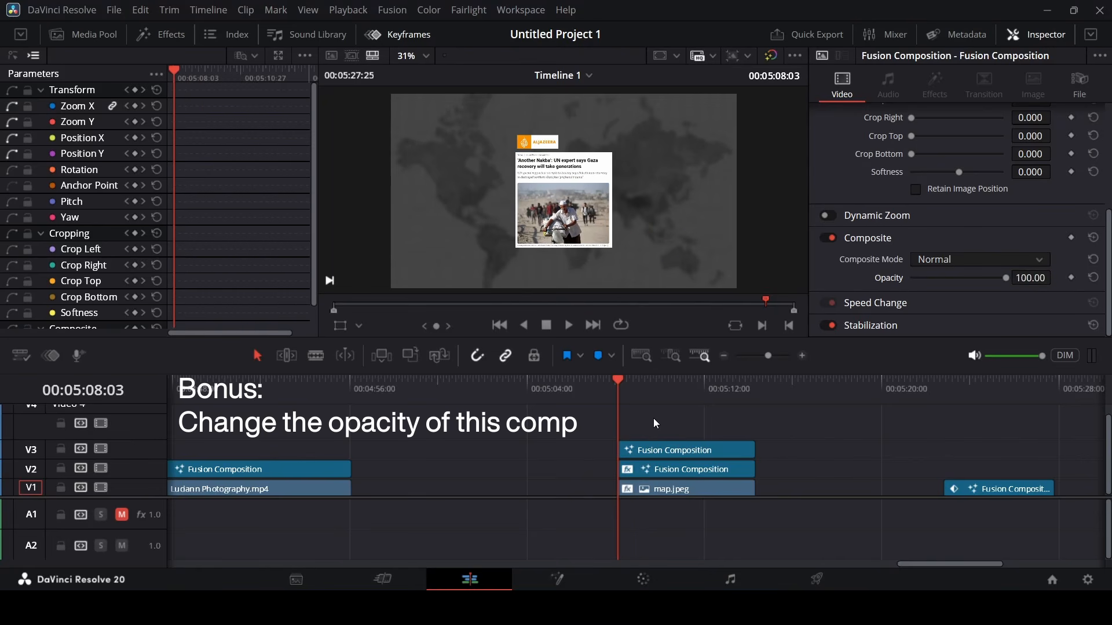
pyautogui.press('space')
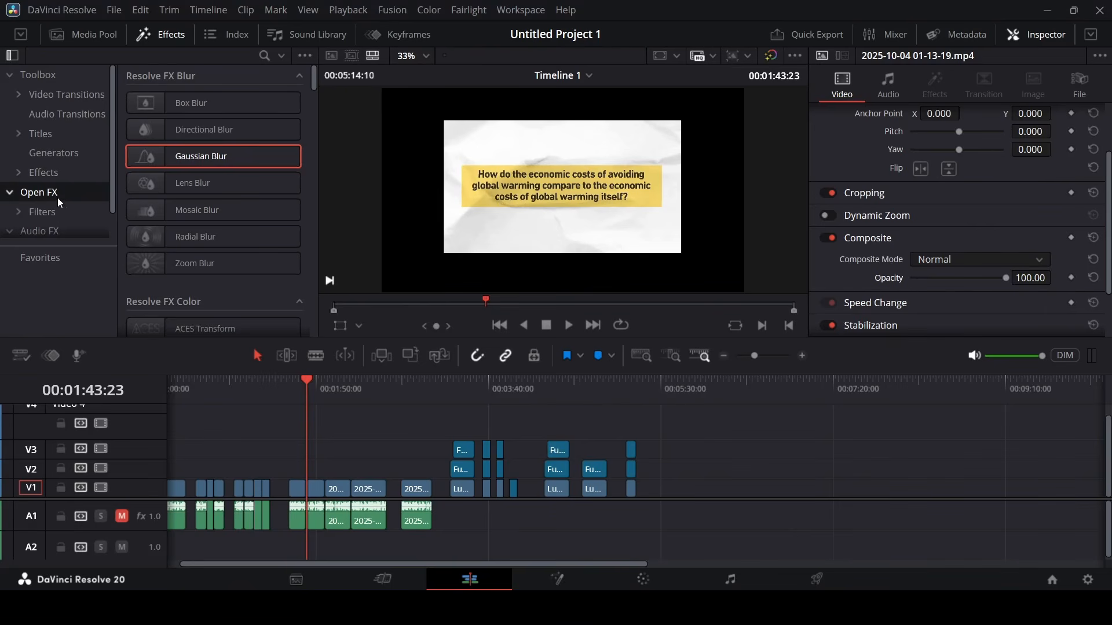
# Add a new Fusion Composition on V1 after the map scene, at about 00:05:22:25, and open it in Fusion.
pyautogui.click(55, 175)
pyautogui.moveTo(186, 135); pyautogui.dragTo(650, 510)
pyautogui.click(650, 385)
pyautogui.scroll(4, 669, 460)
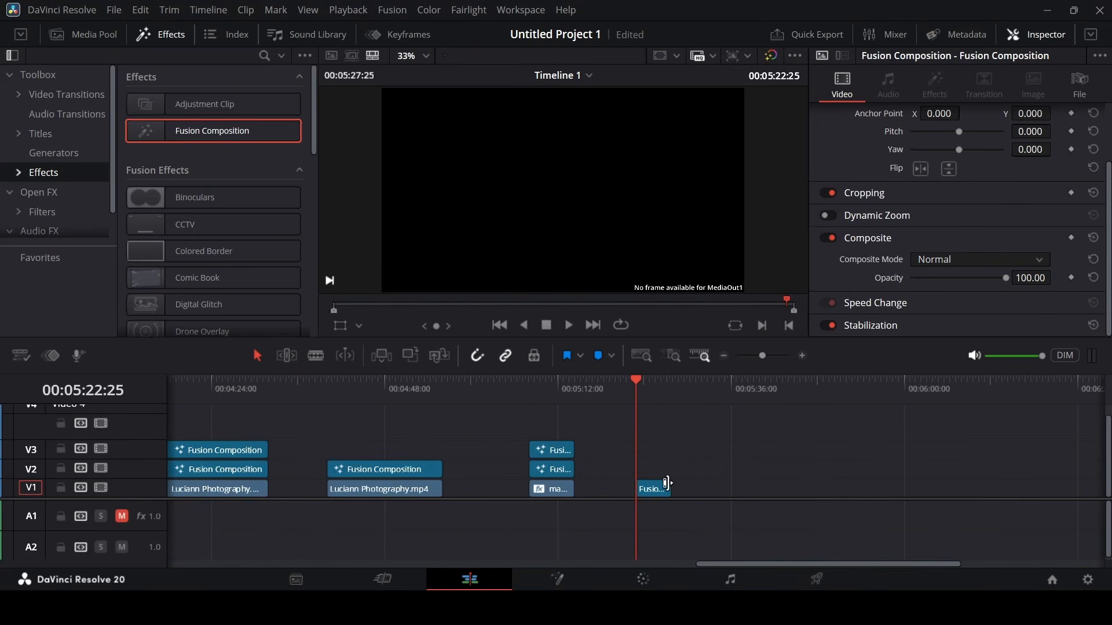
pyautogui.rightClick(659, 485)
pyautogui.click(719, 395)
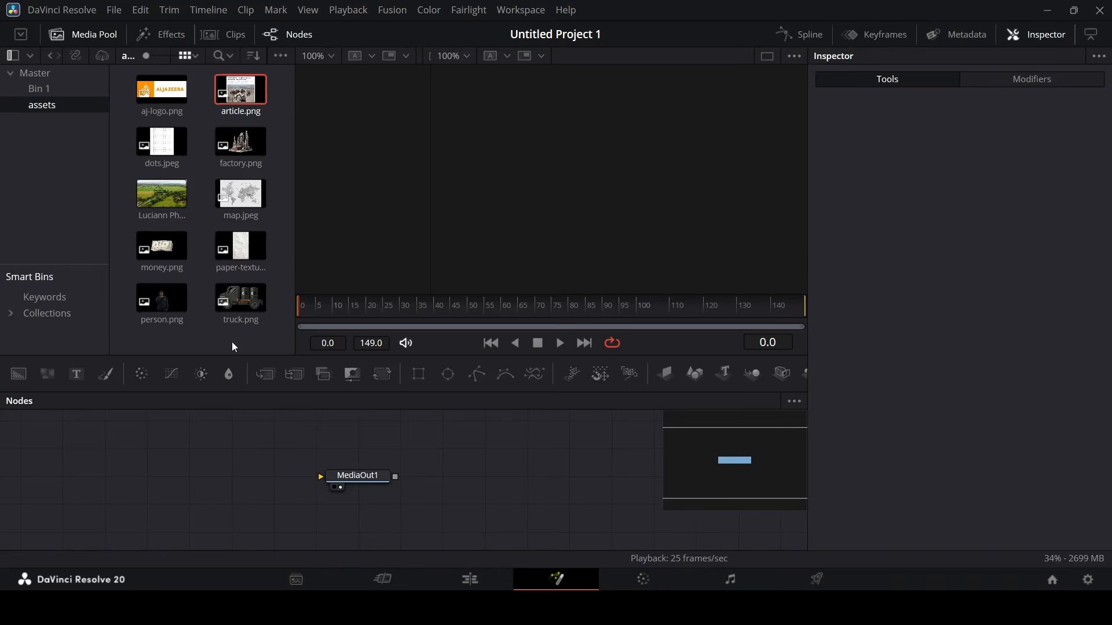
# Connect a Background node to MediaOut1 and merge the paper texture image over it with angle 90 and size 1.5.
pyautogui.moveTo(18, 375); pyautogui.dragTo(322, 476)
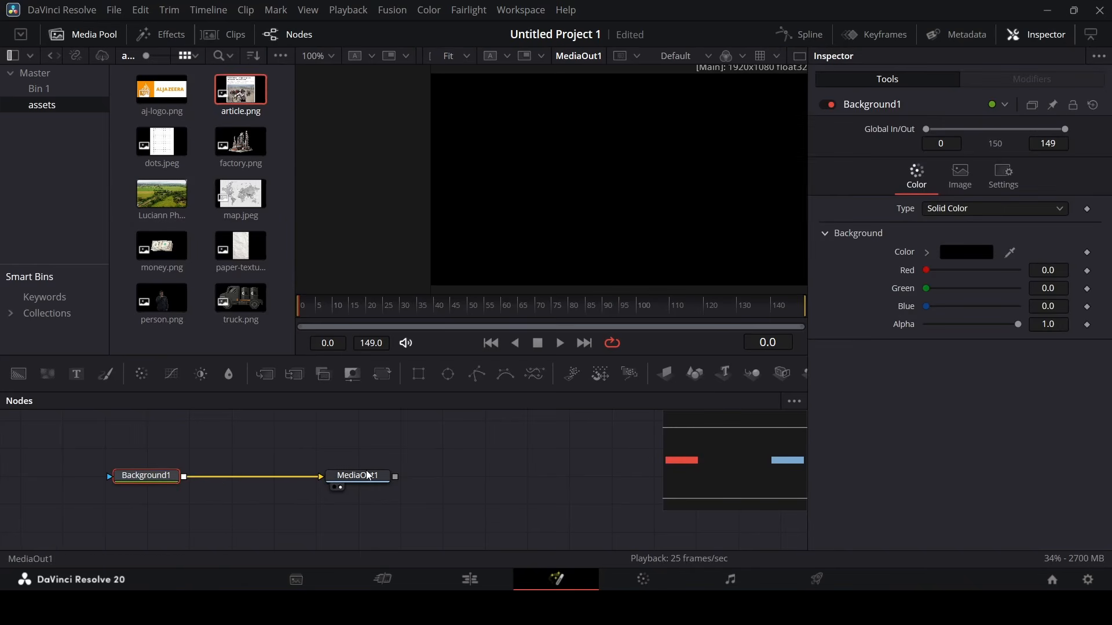
pyautogui.moveTo(232, 240); pyautogui.dragTo(191, 477)
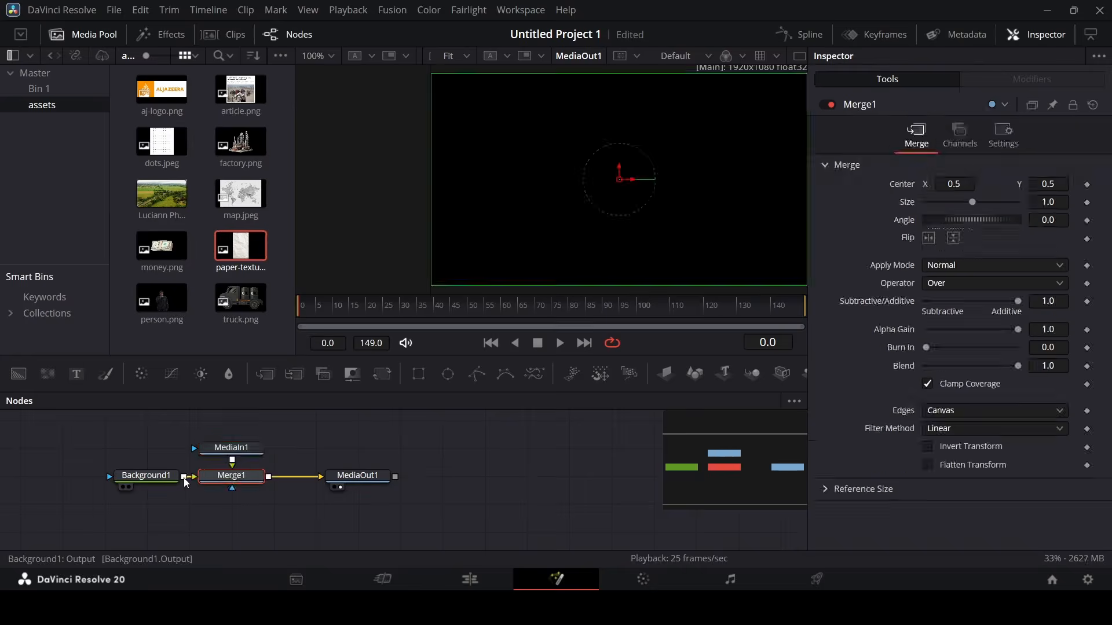
pyautogui.click(1052, 224)
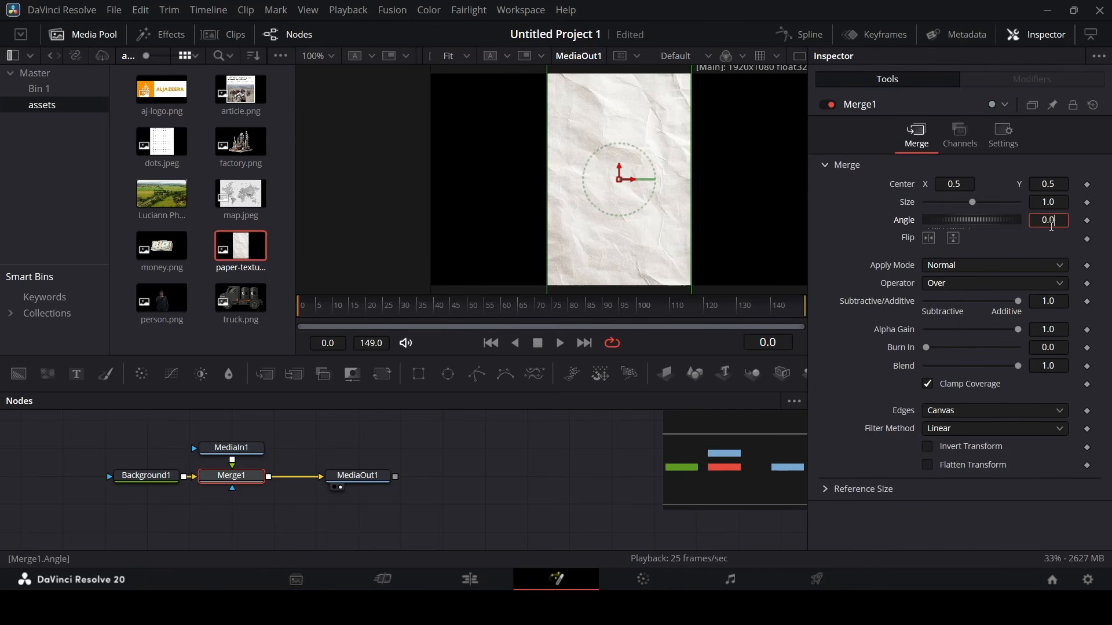
pyautogui.write('90')
pyautogui.press('Tab')
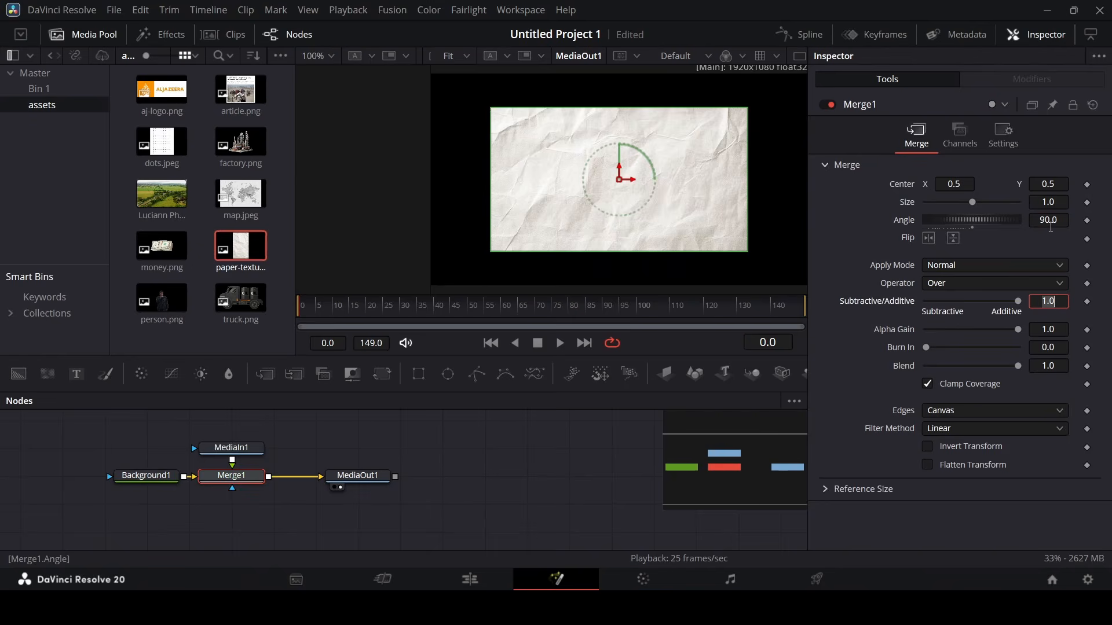
pyautogui.click(987, 204)
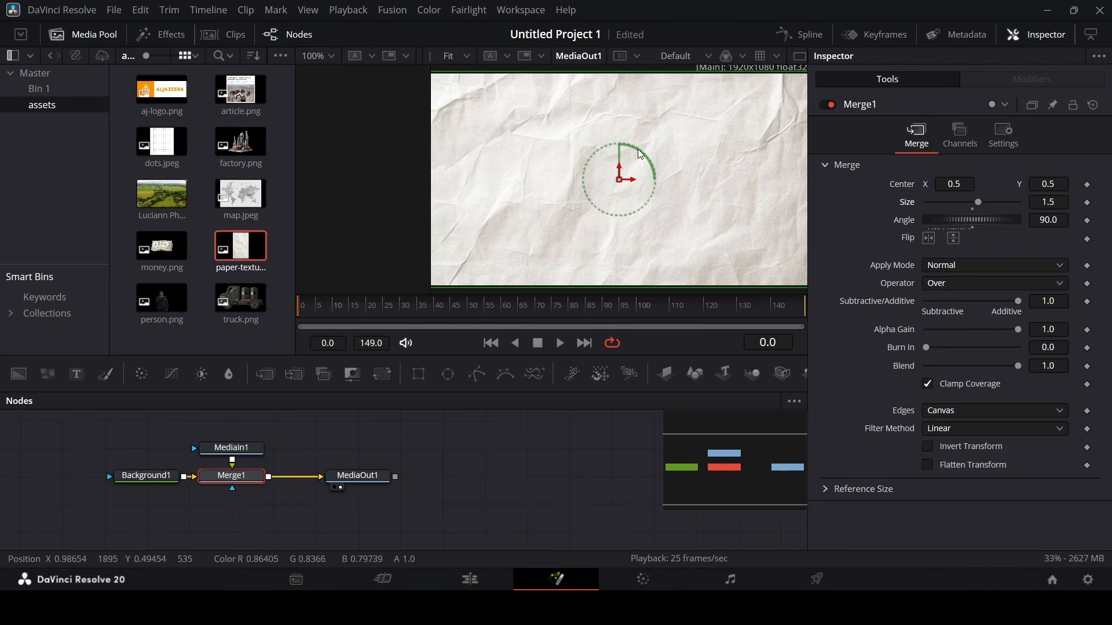
pyautogui.scroll(-2, 632, 180)
pyautogui.scroll(1, 631, 181)
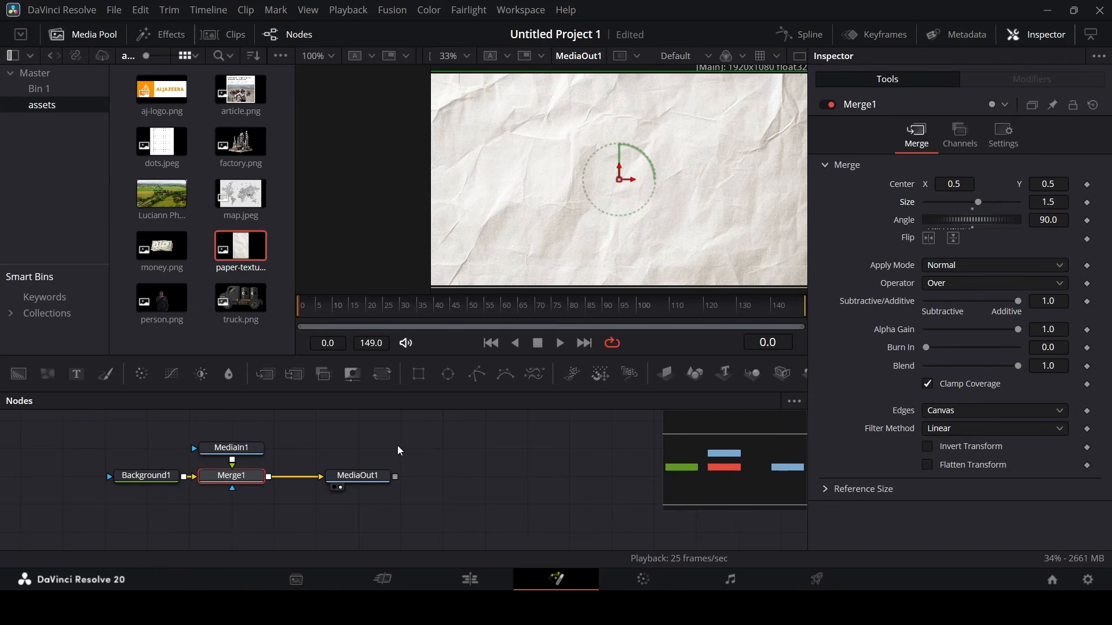
# Insert a Stop Motion node between Merge1 and MediaOut1 and adjust its Frame Repeat.
pyautogui.hotkey('shift', 'space')
pyautogui.write('stop')
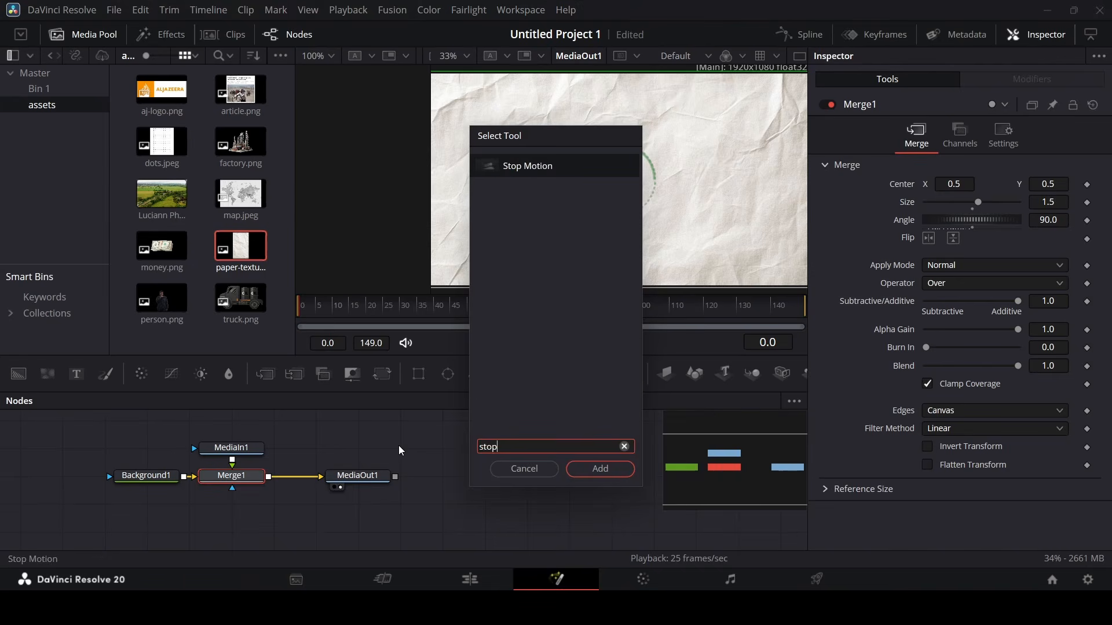
pyautogui.press('Return')
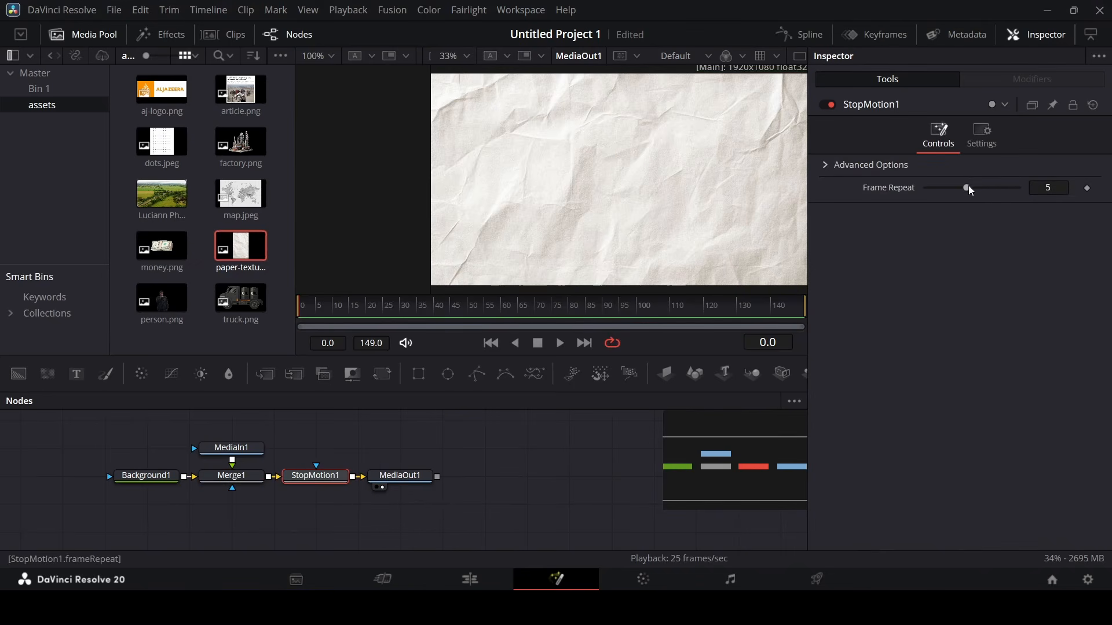
pyautogui.moveTo(966, 187); pyautogui.dragTo(1047, 198)
# Set the Edges option of Merge1 to Wrap.
pyautogui.click(241, 481)
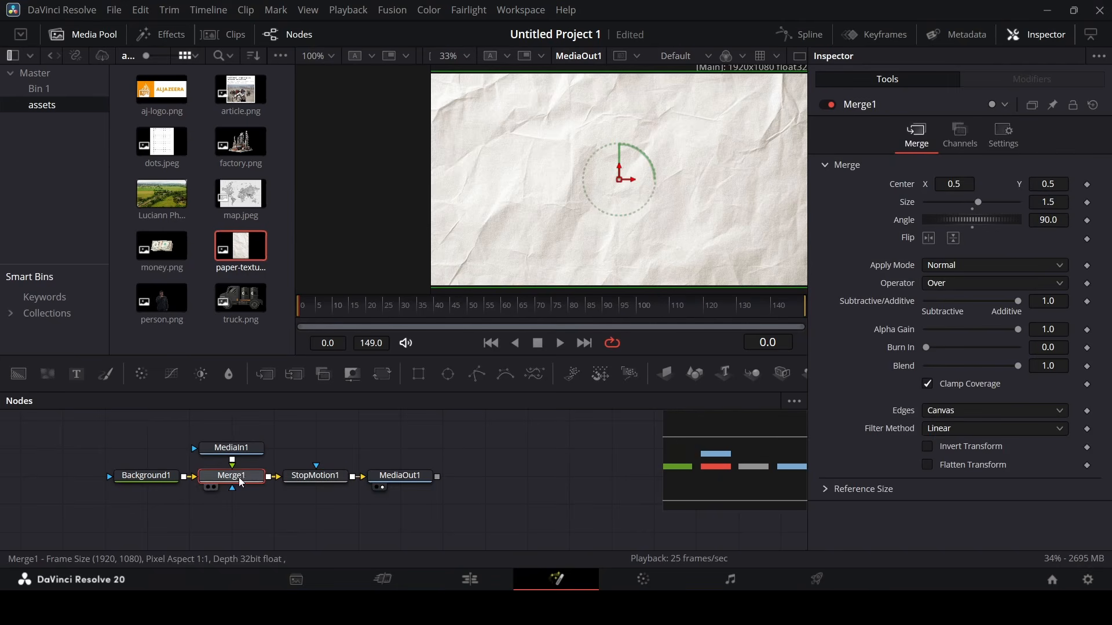
pyautogui.click(946, 412)
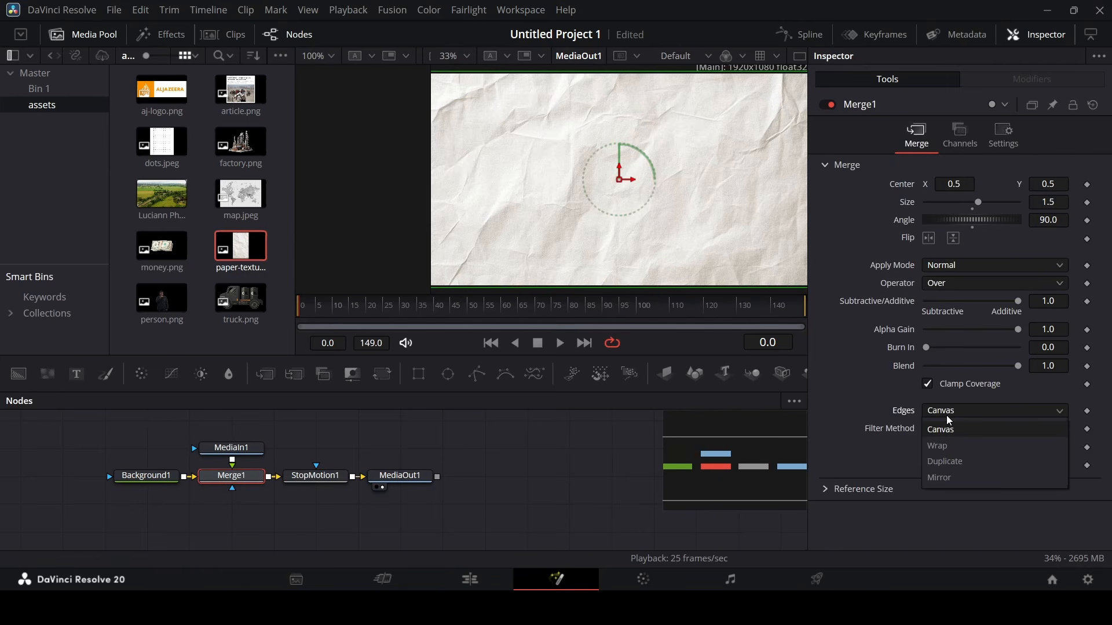
pyautogui.click(946, 441)
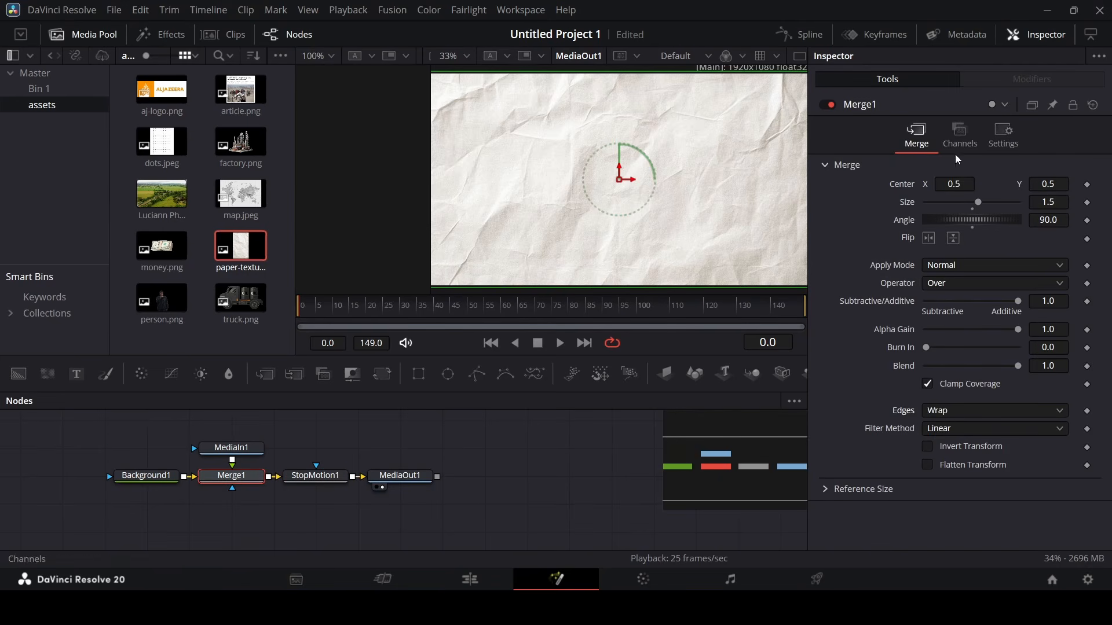
# Add Shake modifiers to both the Center and the Angle parameters of Merge1.
pyautogui.rightClick(897, 183)
pyautogui.moveTo(930, 244)
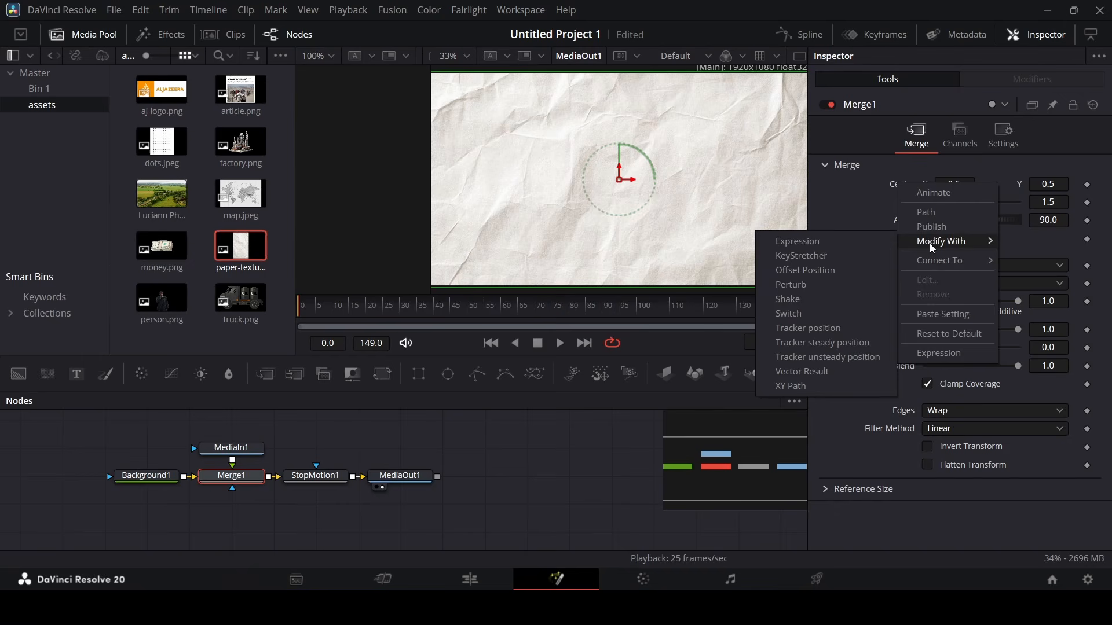
pyautogui.click(787, 299)
pyautogui.rightClick(904, 218)
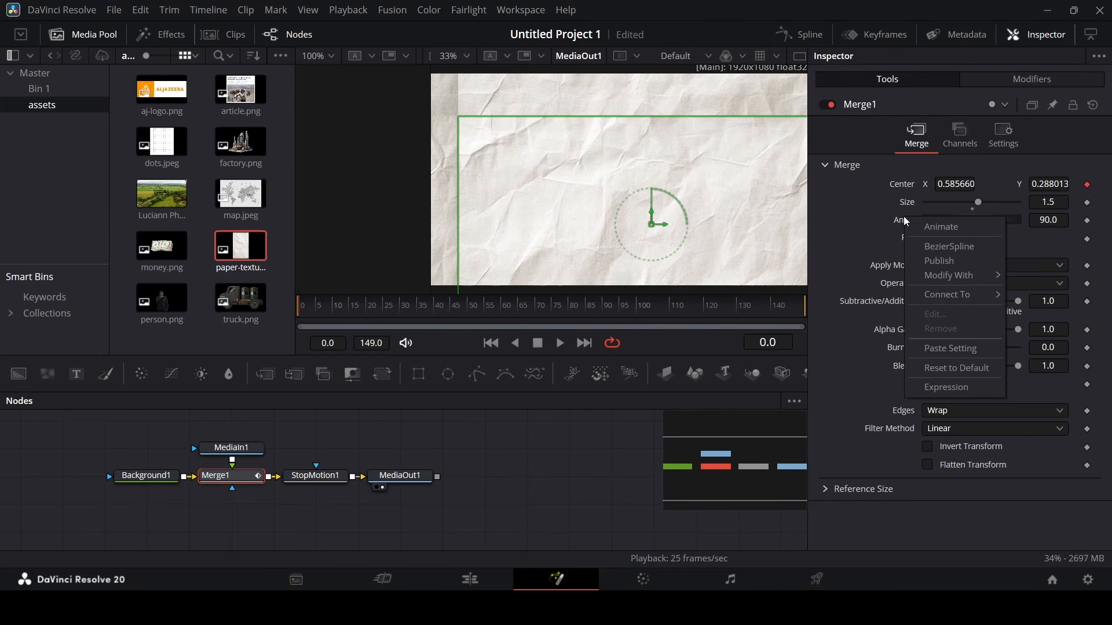
pyautogui.moveTo(947, 276)
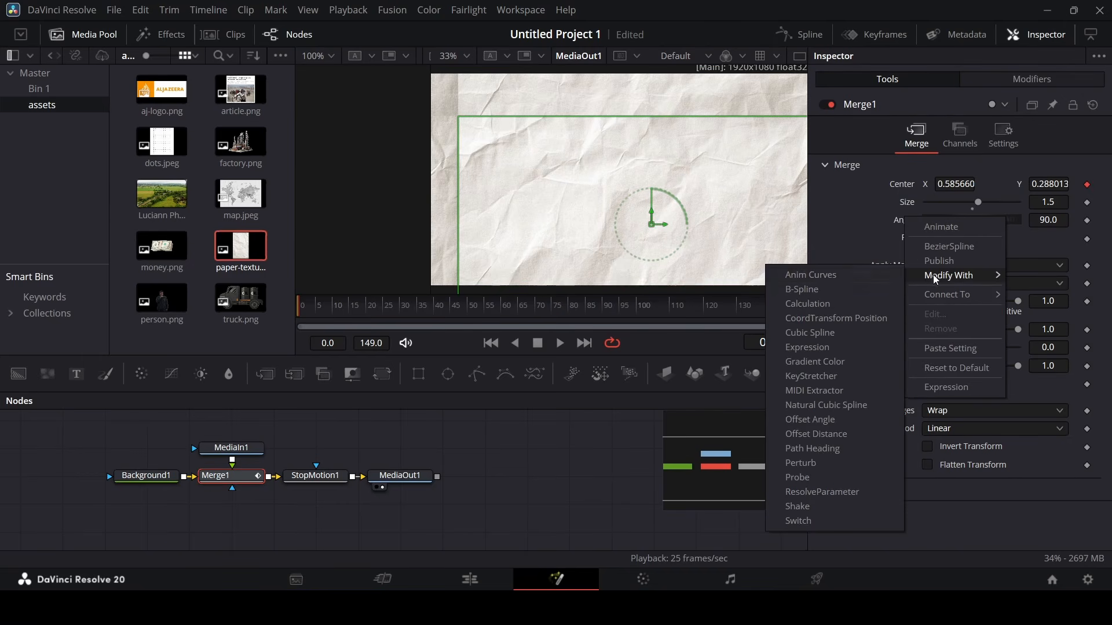
pyautogui.click(818, 505)
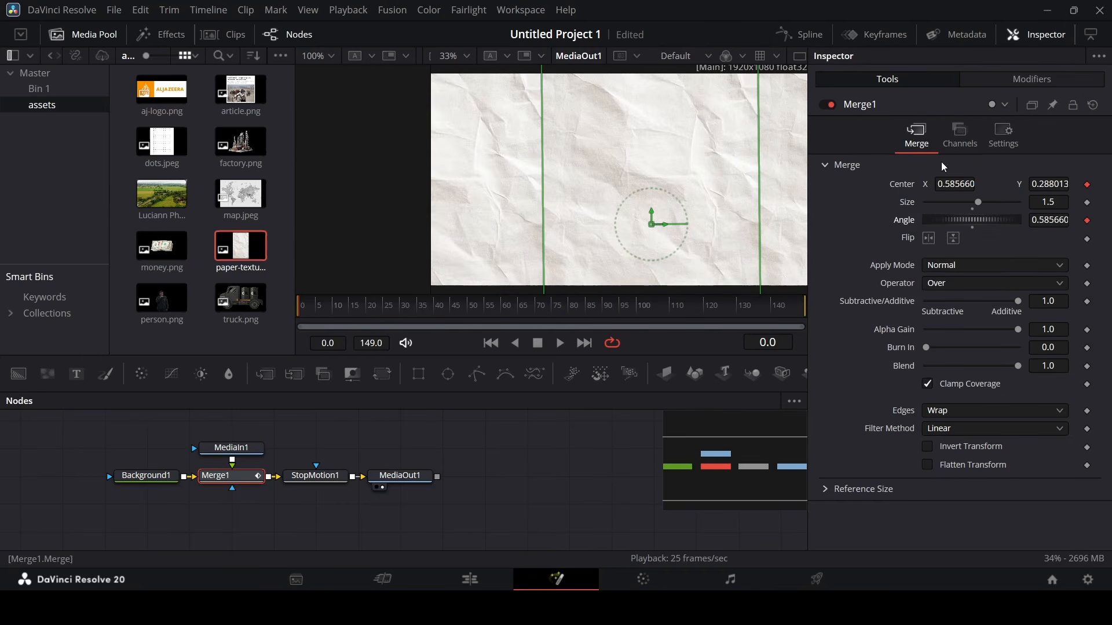
# Set the Shake modifier on Merge1's Angle to a Smoothness of 4 and a Maximum of 360.
pyautogui.click(985, 79)
pyautogui.click(1050, 222)
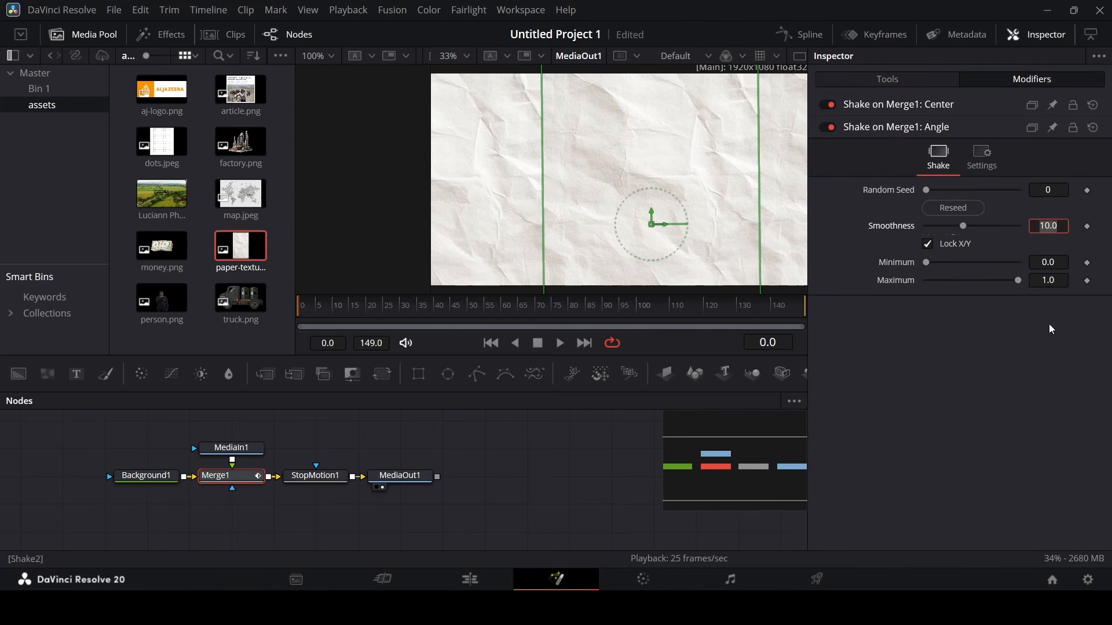
pyautogui.write('4')
pyautogui.press('Tab')
pyautogui.press('Tab')
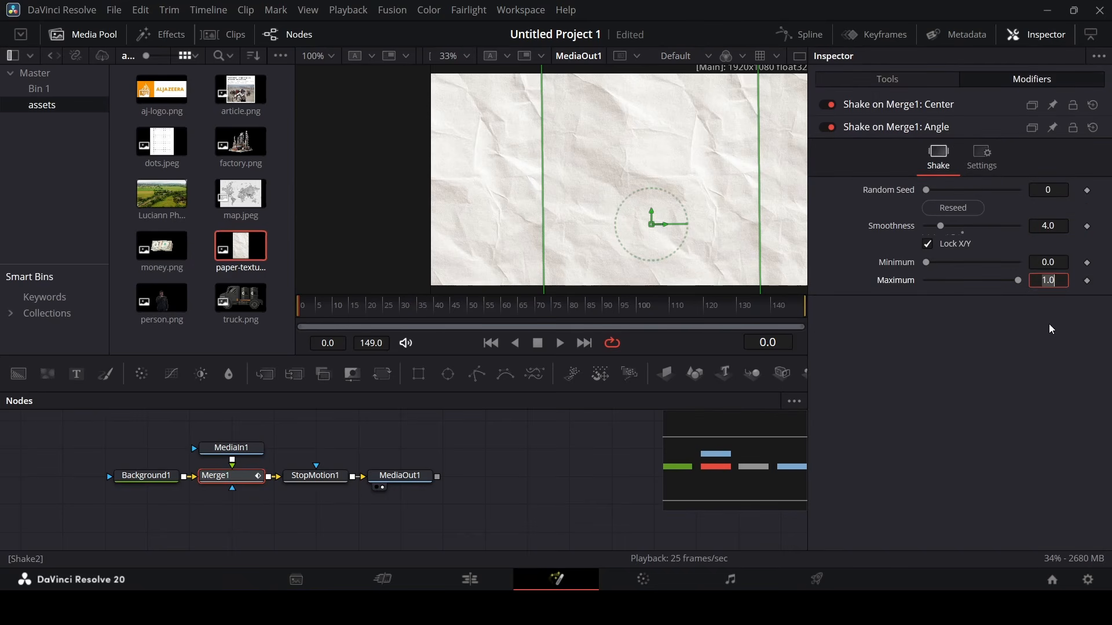
pyautogui.write('360')
pyautogui.press('Return')
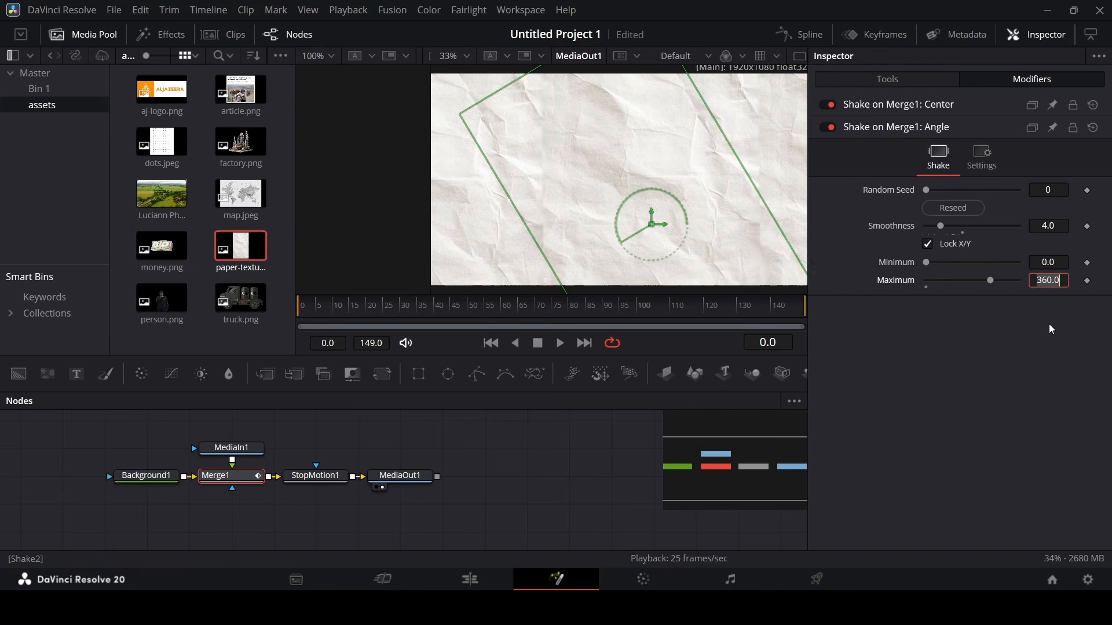
# Set the Shake modifier on Merge1's Center to Smoothness 4 and Maximum 360, and play back the paper motion.
pyautogui.click(933, 109)
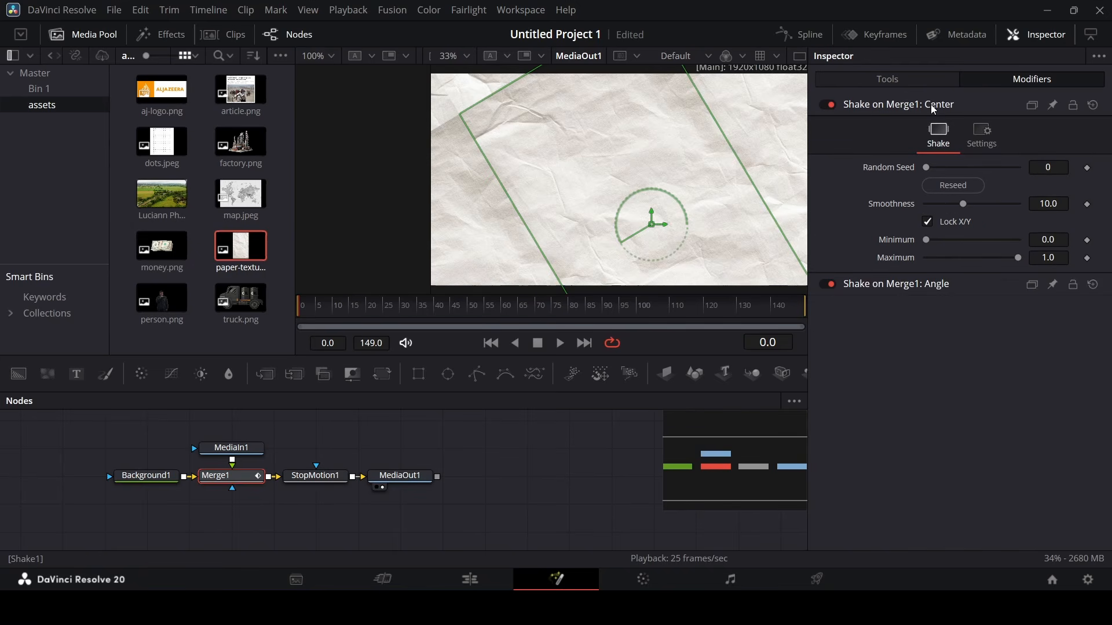
pyautogui.click(1038, 203)
pyautogui.write('4')
pyautogui.press('Tab')
pyautogui.press('Tab')
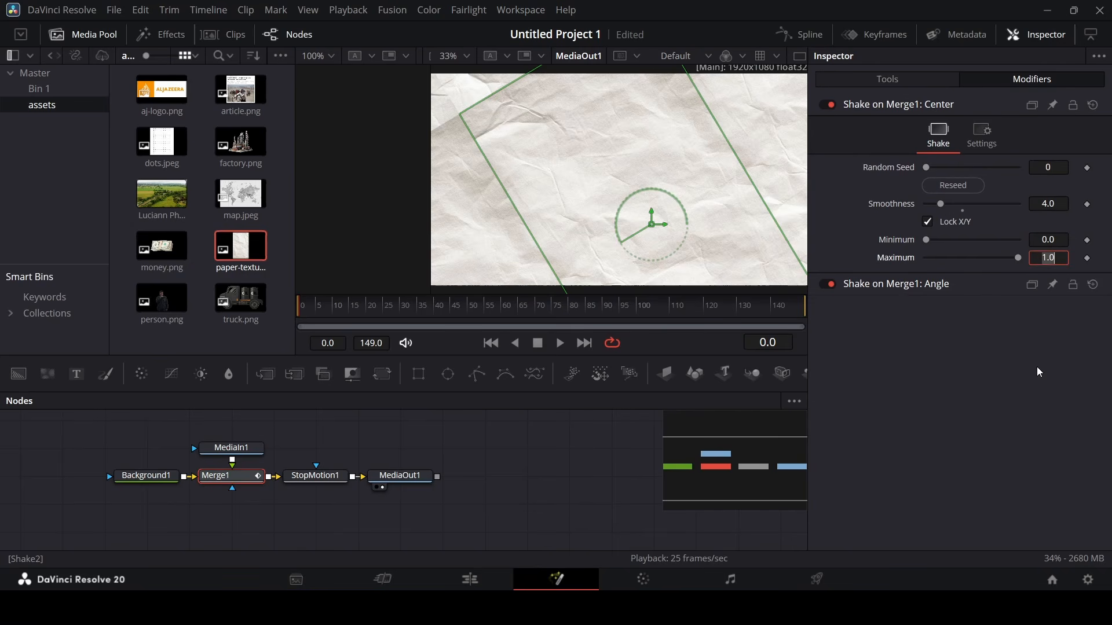
pyautogui.write('360')
pyautogui.press('Return')
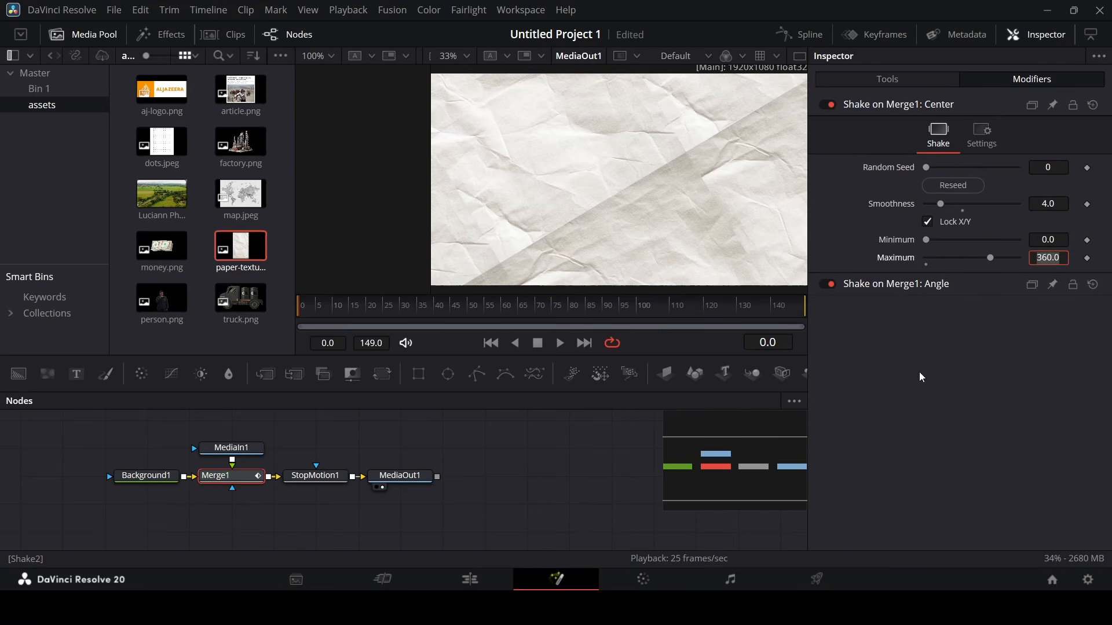
pyautogui.click(535, 457)
pyautogui.press('space')
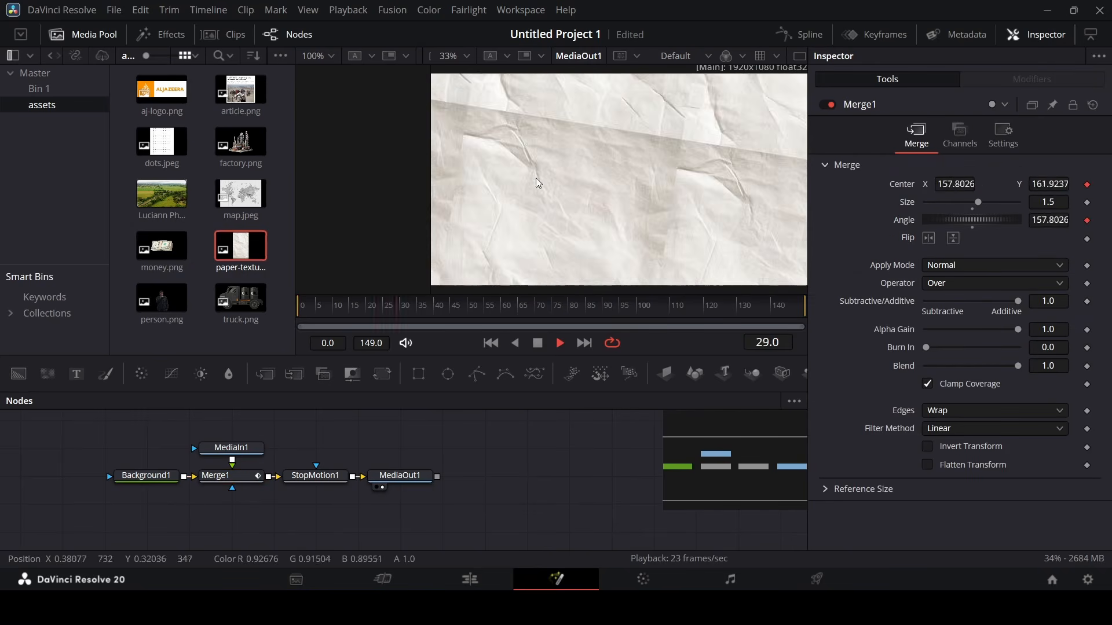
pyautogui.press('space')
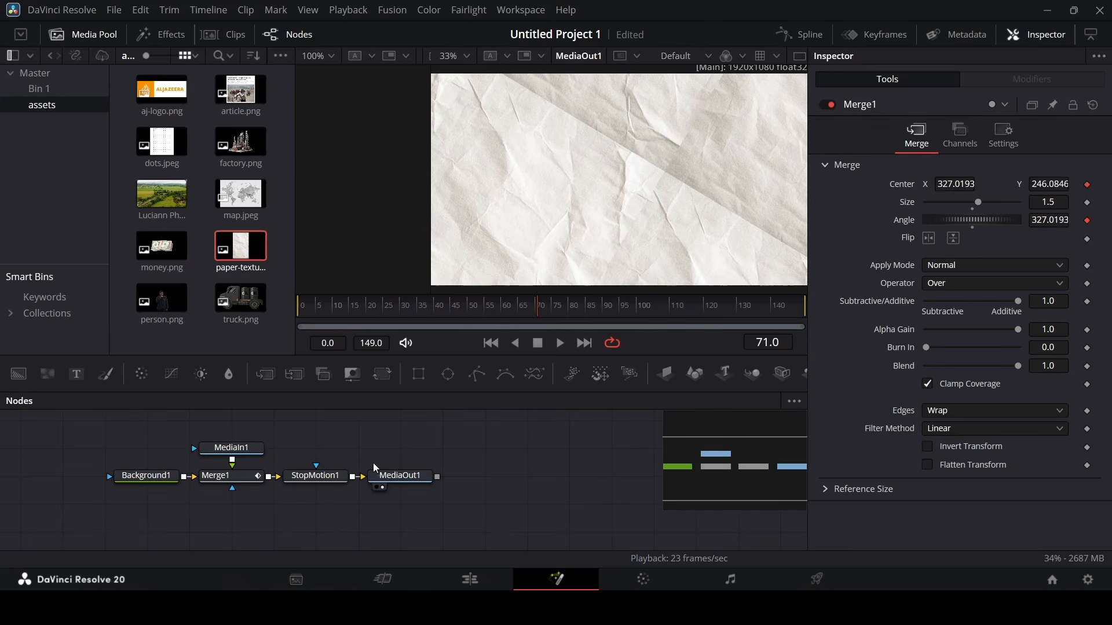
# Add dots.jpeg to the composition and merge it over the StopMotion1 output.
pyautogui.moveTo(158, 155); pyautogui.dragTo(324, 448)
pyautogui.moveTo(394, 449); pyautogui.dragTo(395, 451)
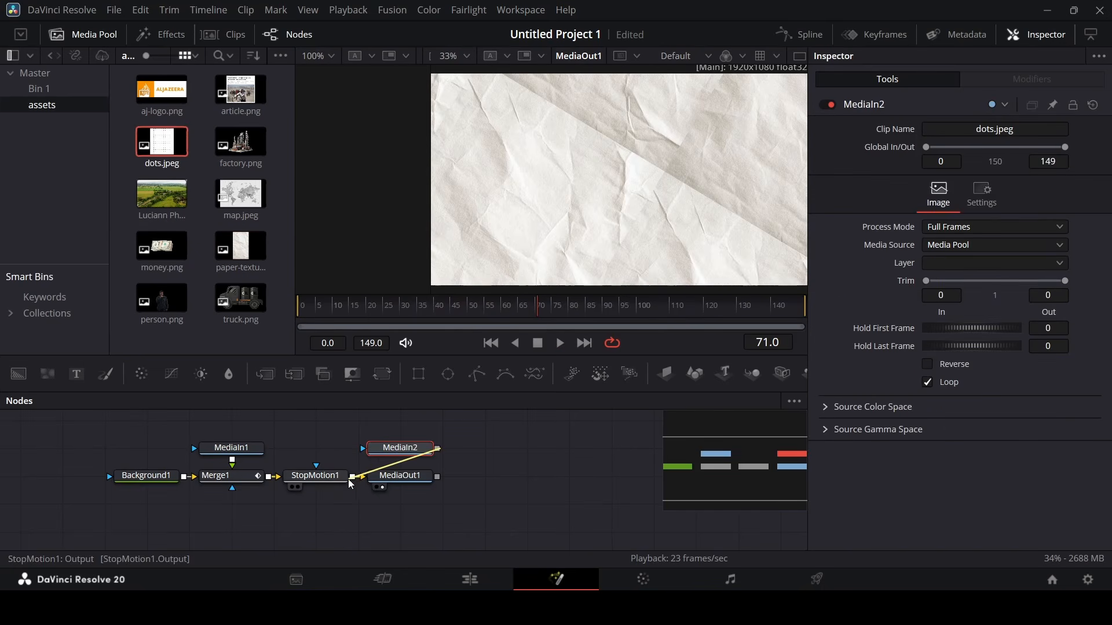
pyautogui.click(378, 478)
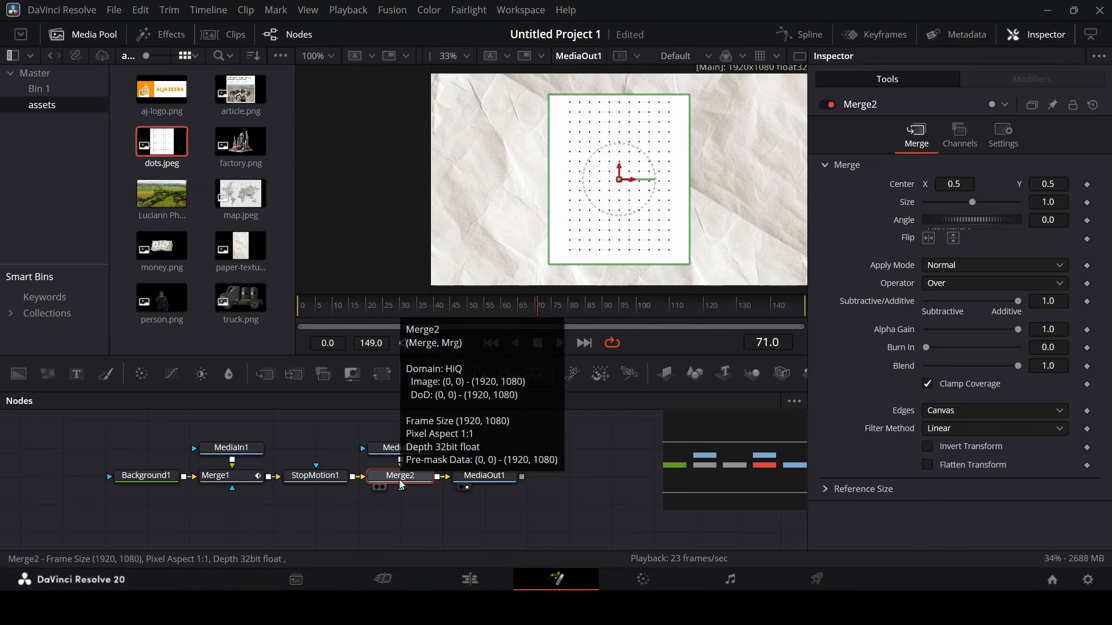
# Set Merge2's Angle to 90 and its Size to 2.0 so the dots cover most of the frame.
pyautogui.click(994, 199)
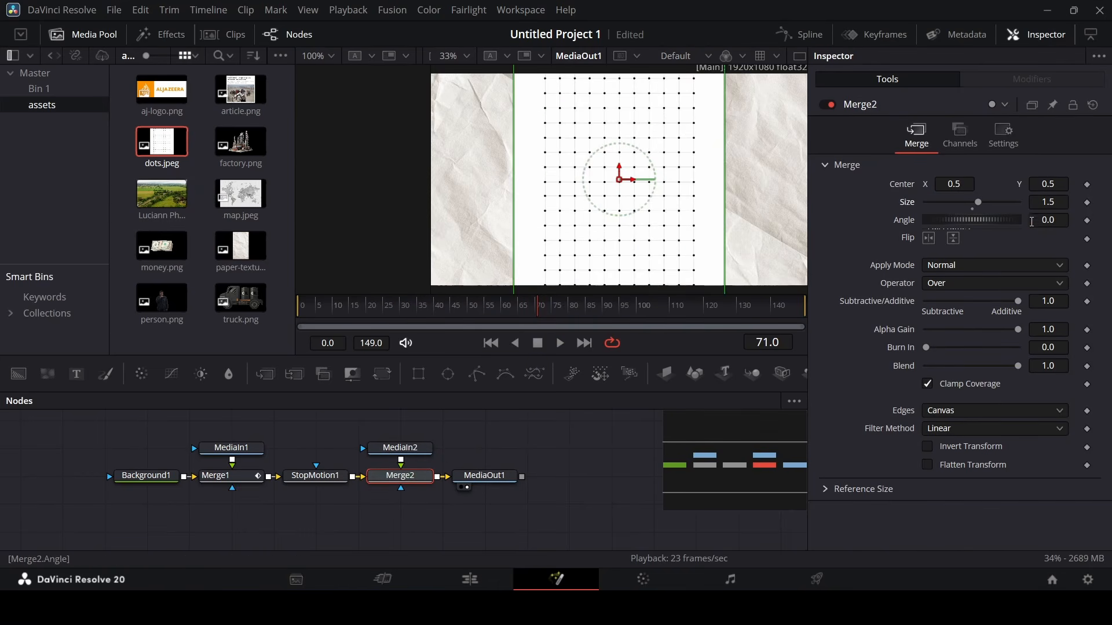
pyautogui.click(1037, 224)
pyautogui.write('90')
pyautogui.press('Tab')
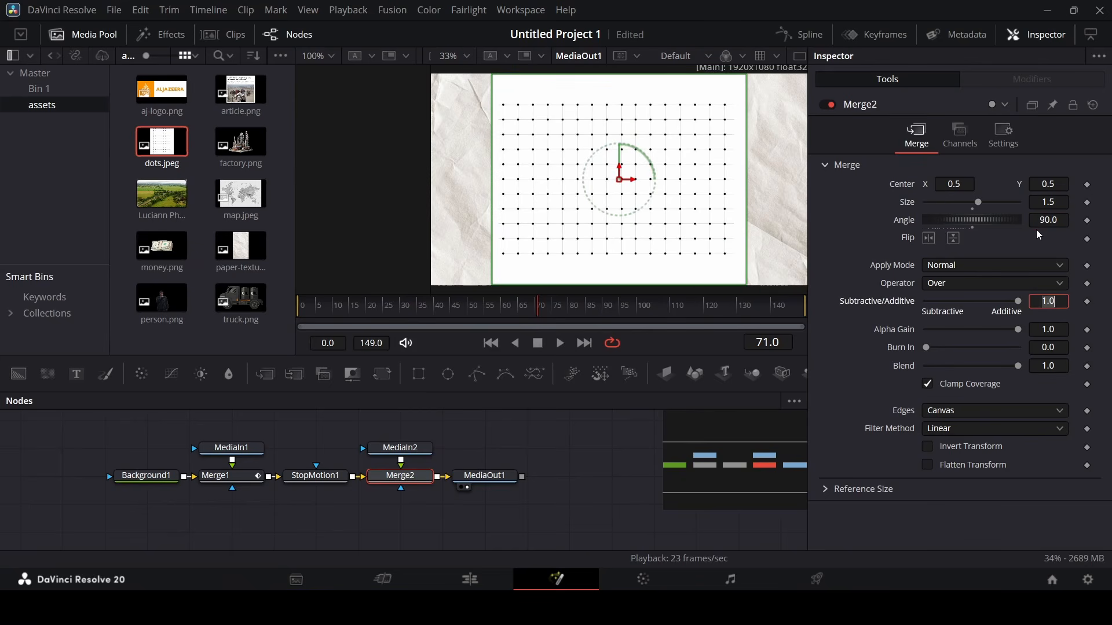
pyautogui.click(999, 202)
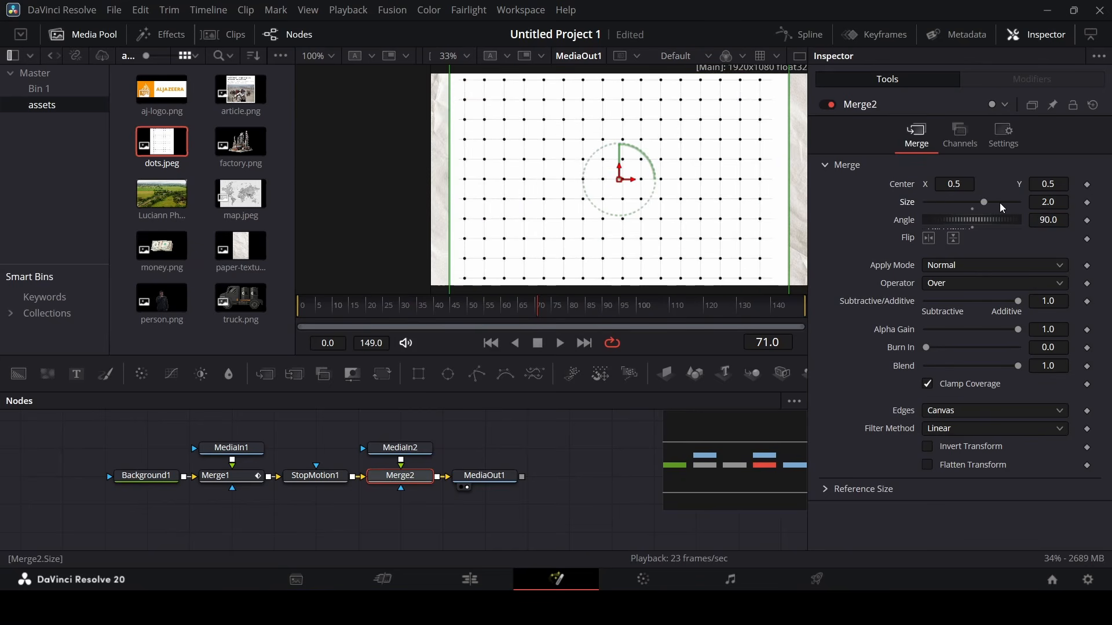
# Set the dots merge to the Darken apply mode with a Blend of about 0.2.
pyautogui.click(978, 267)
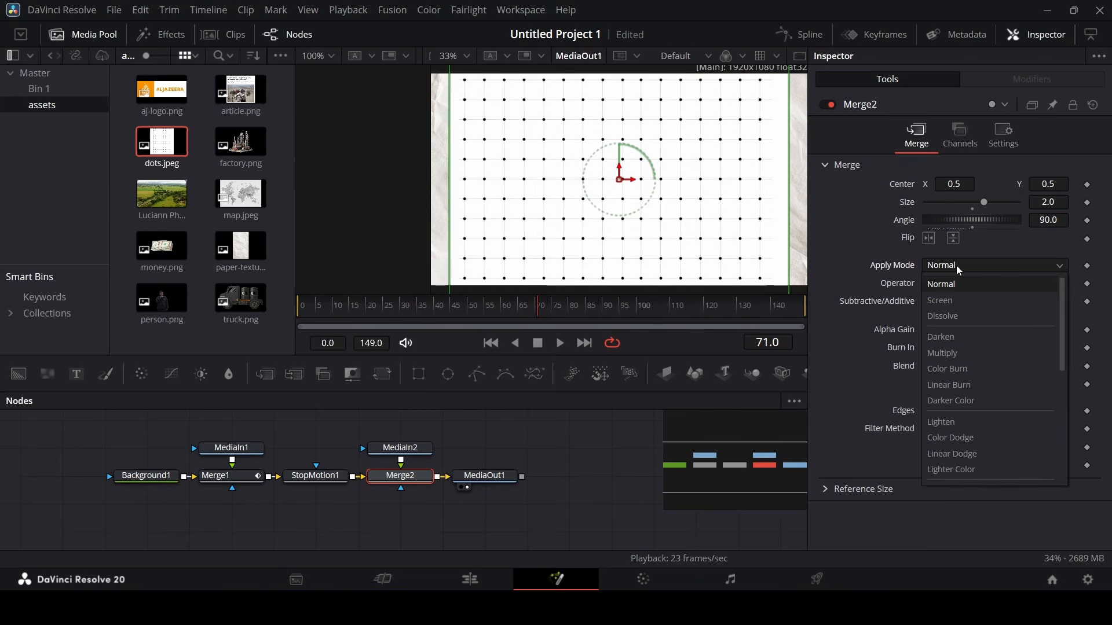
pyautogui.click(954, 337)
pyautogui.click(954, 300)
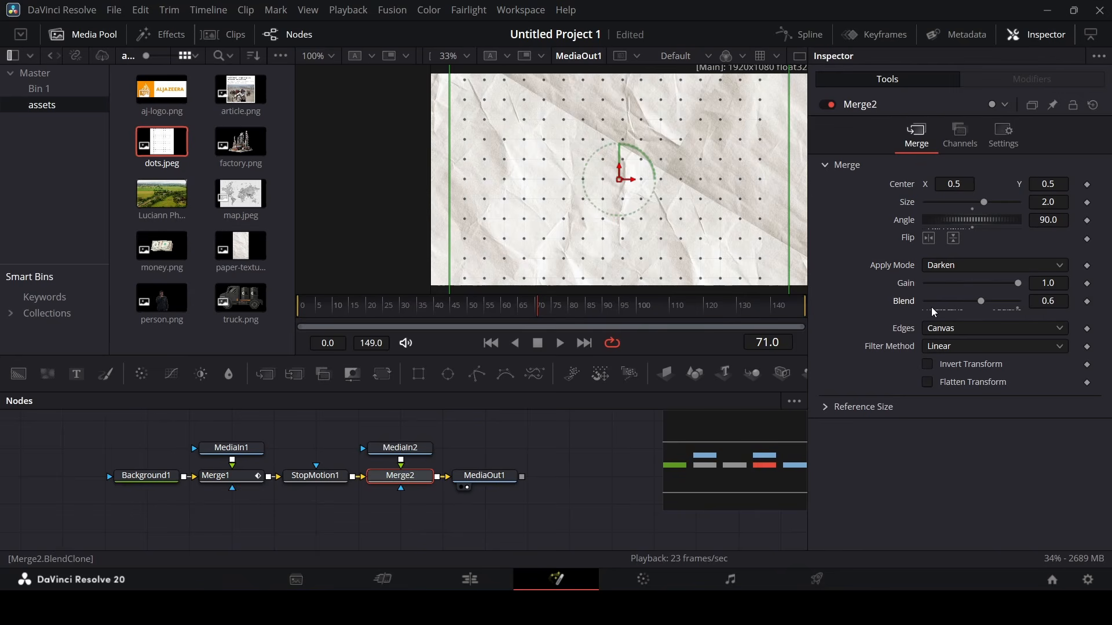
pyautogui.click(948, 301)
pyautogui.click(621, 415)
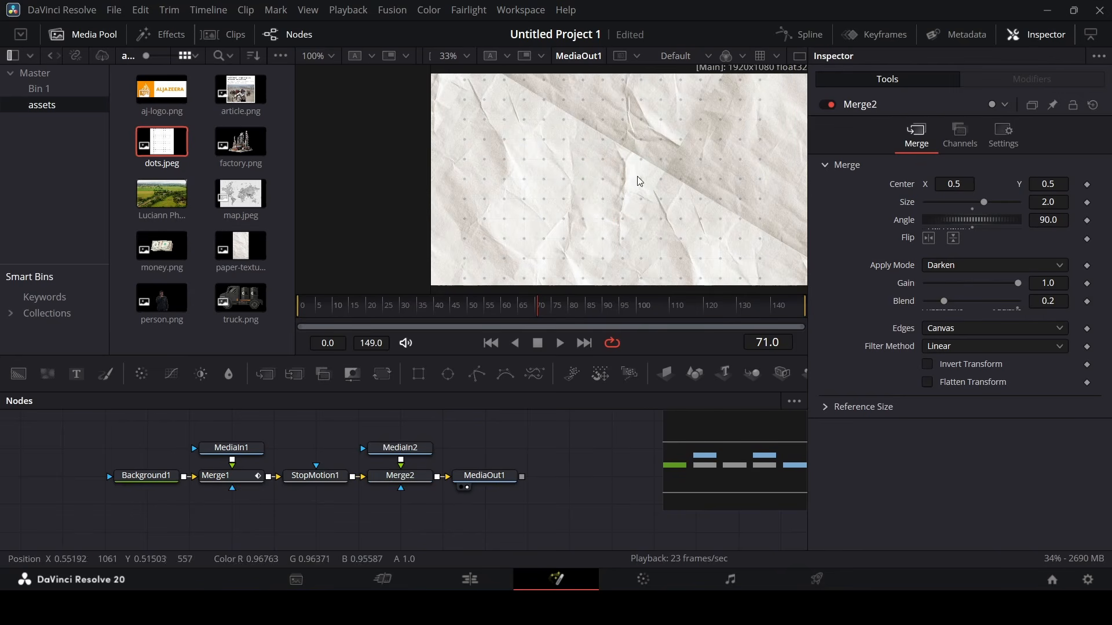
# Check Background1's color and lower Merge1's Blend to about 0.4 to soften the paper texture.
pyautogui.click(146, 475)
pyautogui.click(916, 251)
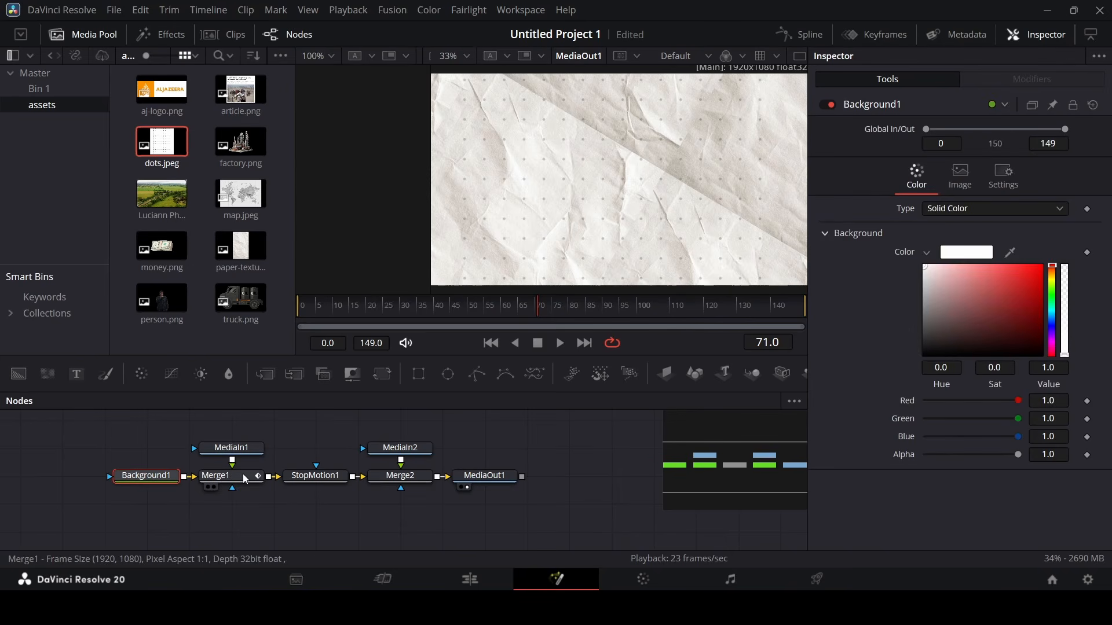
pyautogui.click(220, 478)
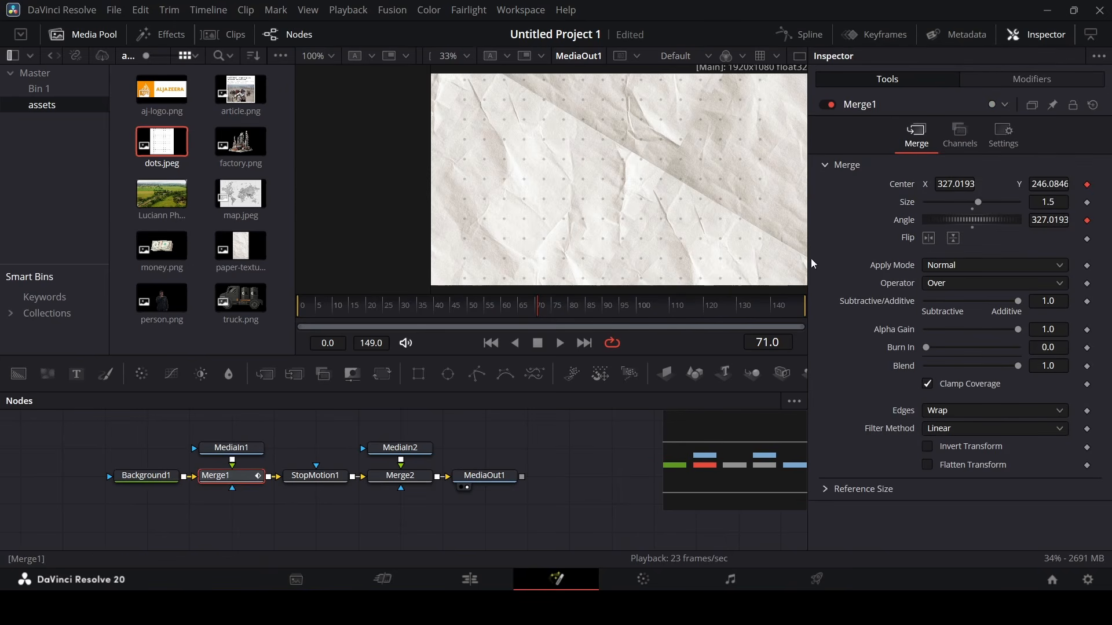
pyautogui.click(955, 368)
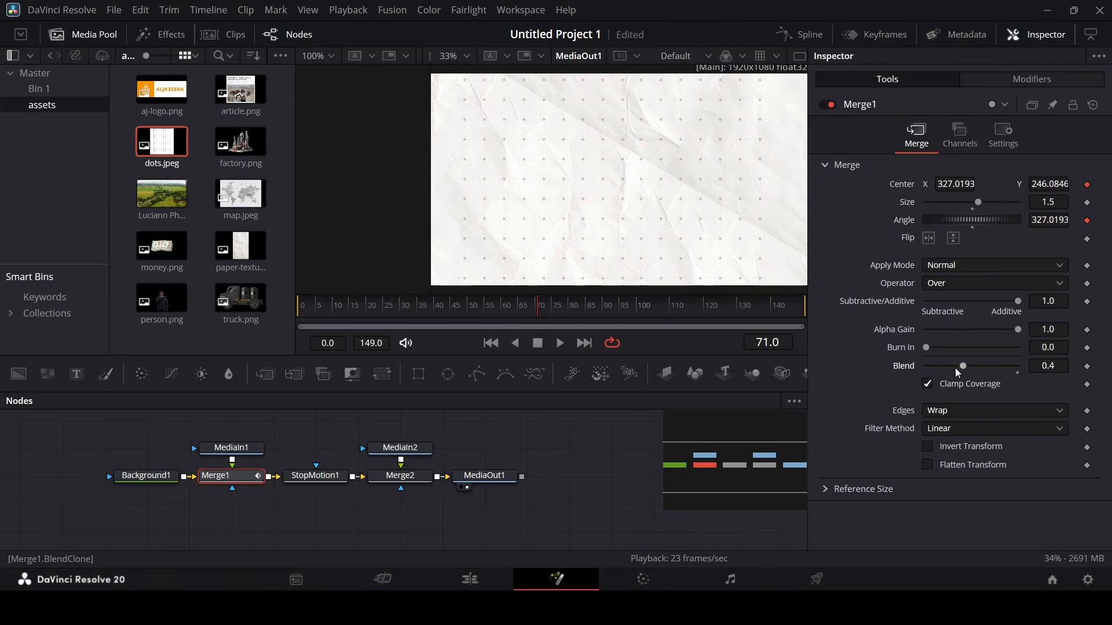
# Try a Blend of about 0.3 on Merge2 and return it to about 0.2.
pyautogui.click(400, 476)
pyautogui.click(960, 301)
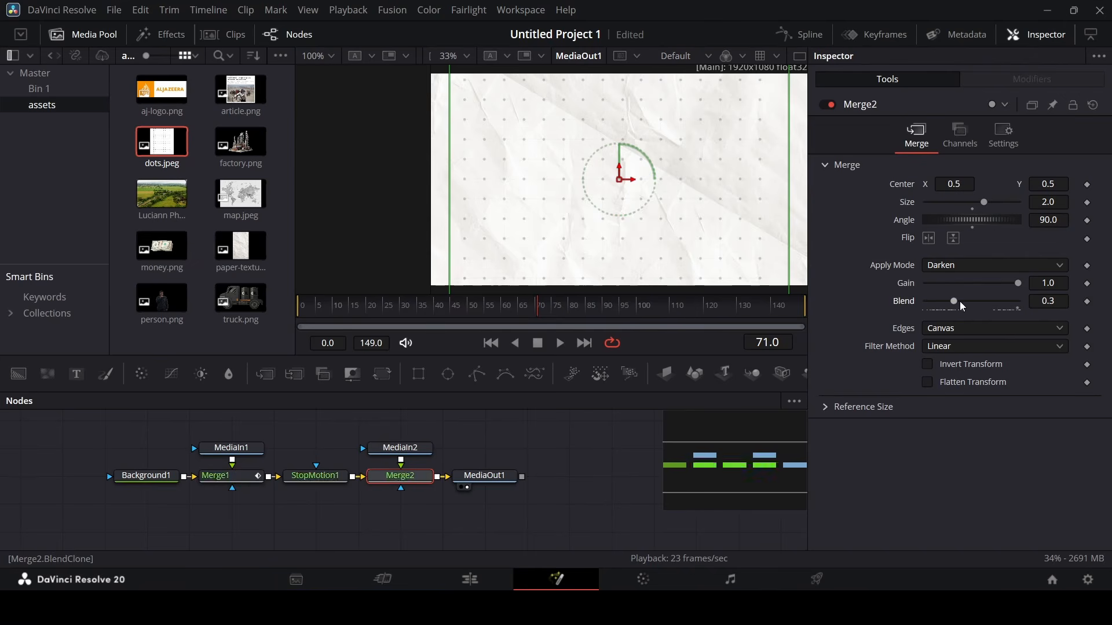
pyautogui.click(939, 301)
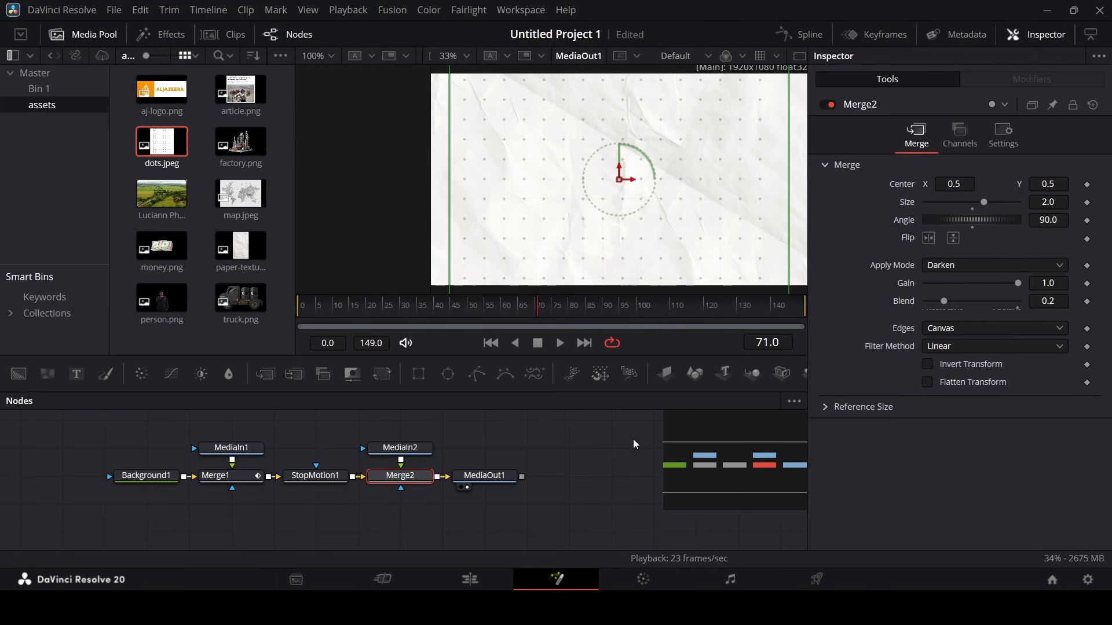
pyautogui.click(634, 439)
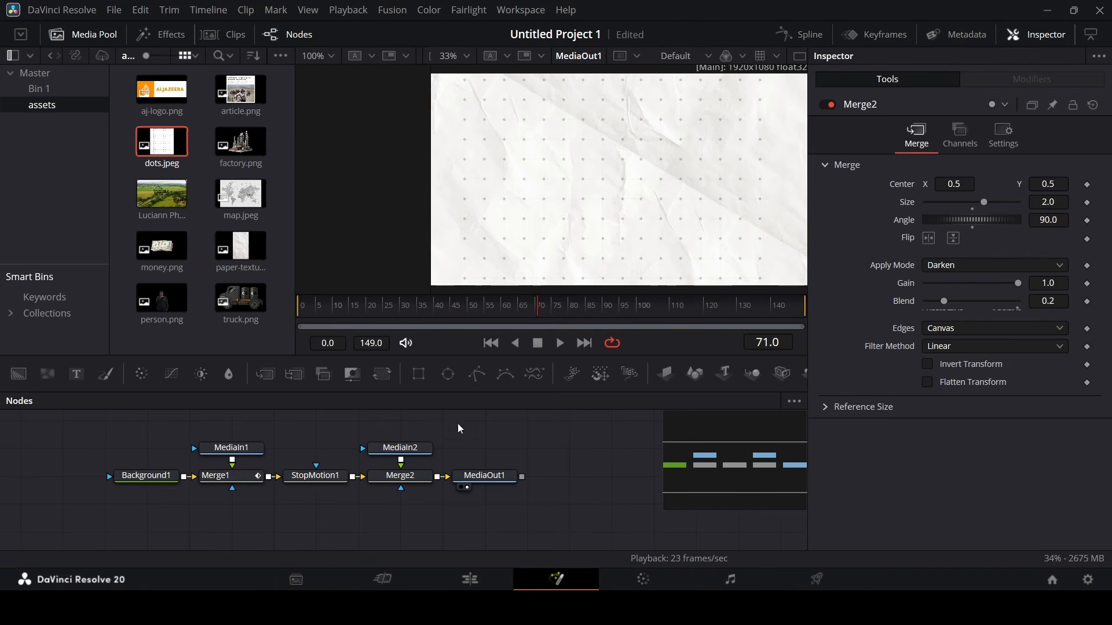
# Merge factory.png over Merge2 at size 0.7 and move it up to about Y 0.64.
pyautogui.moveTo(486, 426); pyautogui.dragTo(444, 476)
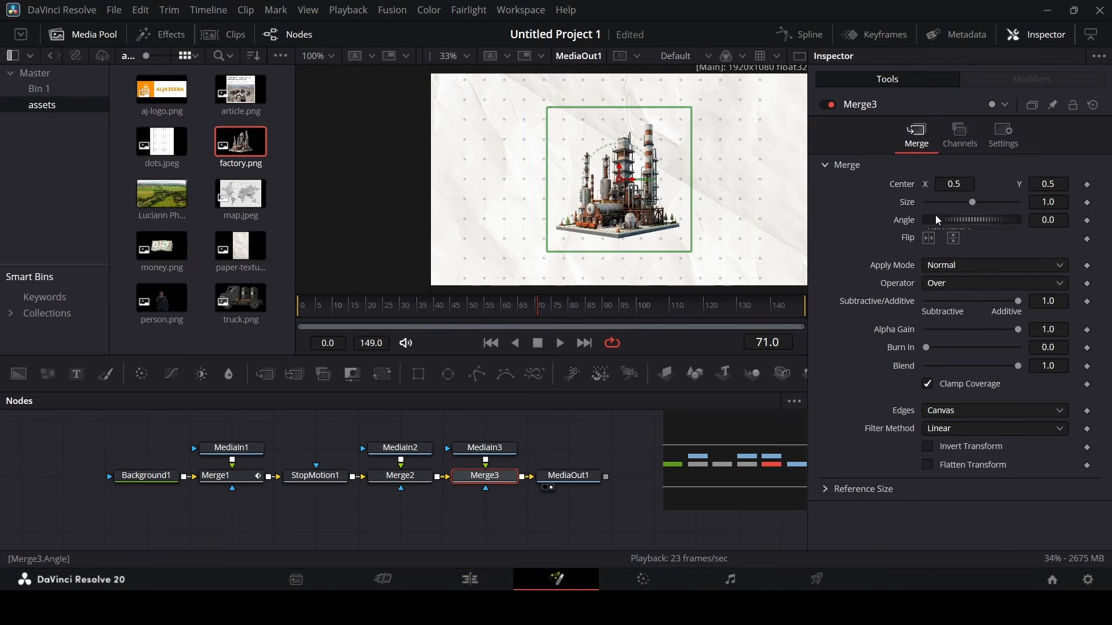
pyautogui.moveTo(936, 198); pyautogui.dragTo(929, 203)
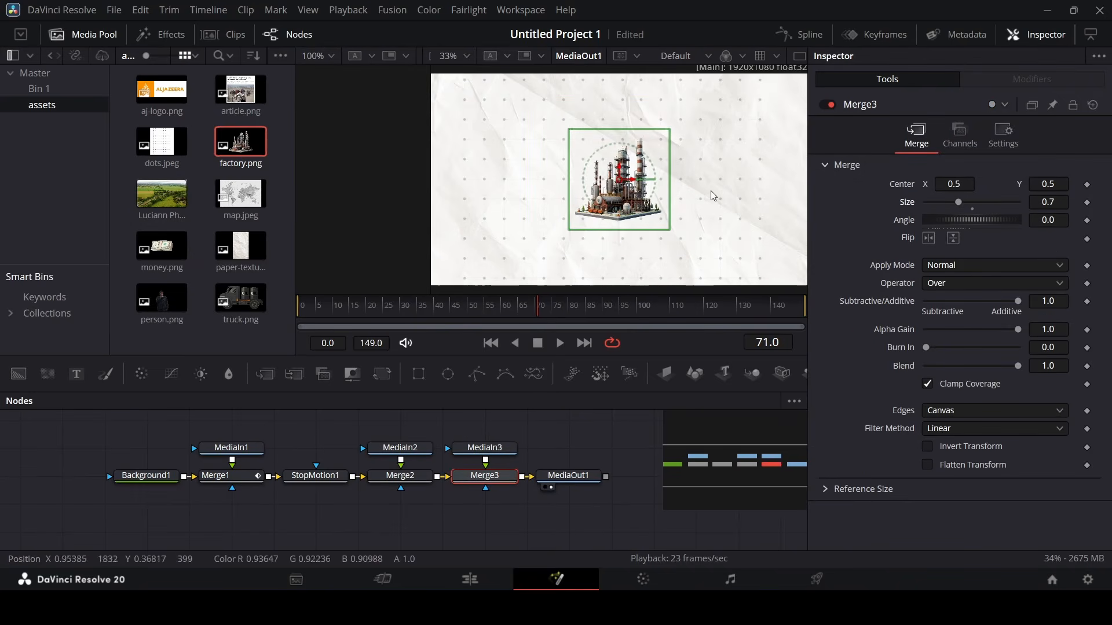
pyautogui.moveTo(618, 174); pyautogui.dragTo(618, 141)
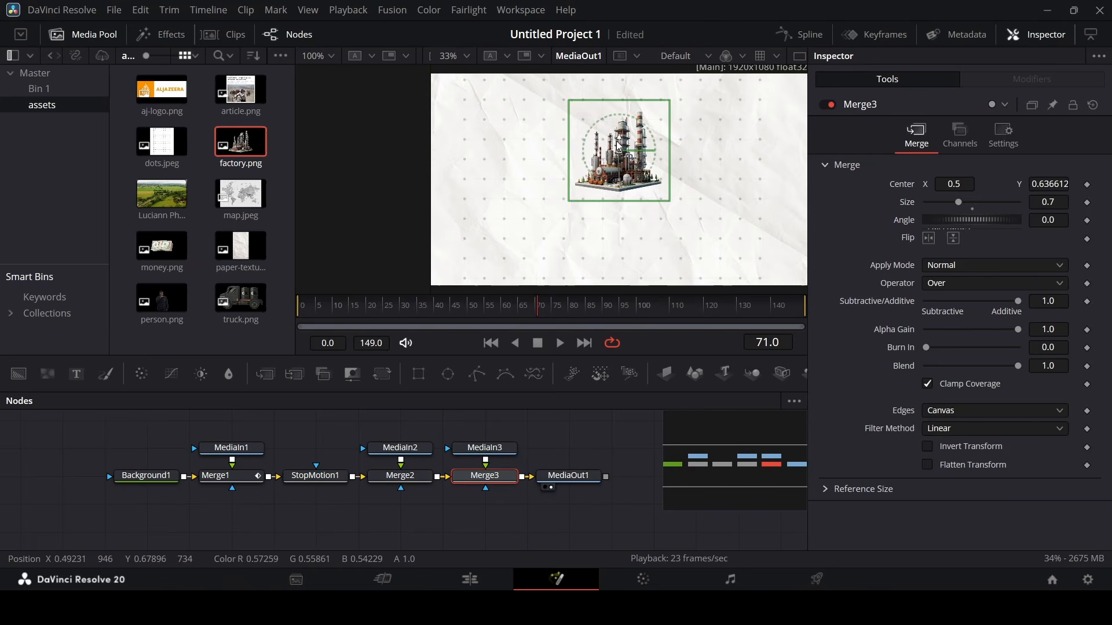
# Merge truck.png over Merge3 at size 0.3 and place it below right of the factory, at about X 0.74, Y 0.33.
pyautogui.moveTo(240, 298); pyautogui.dragTo(521, 478)
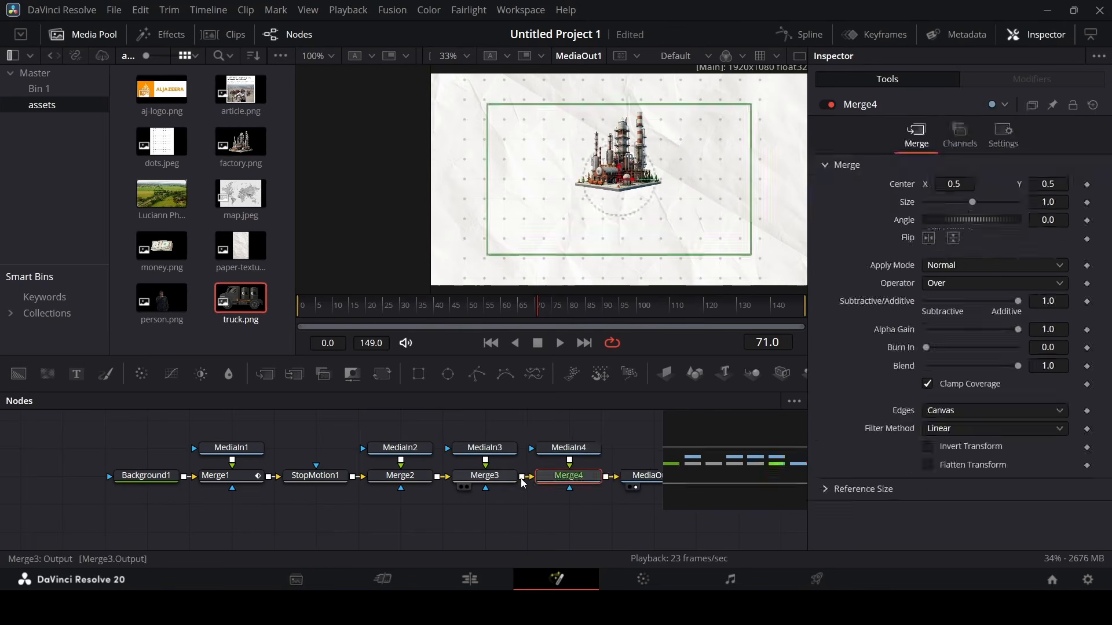
pyautogui.click(930, 201)
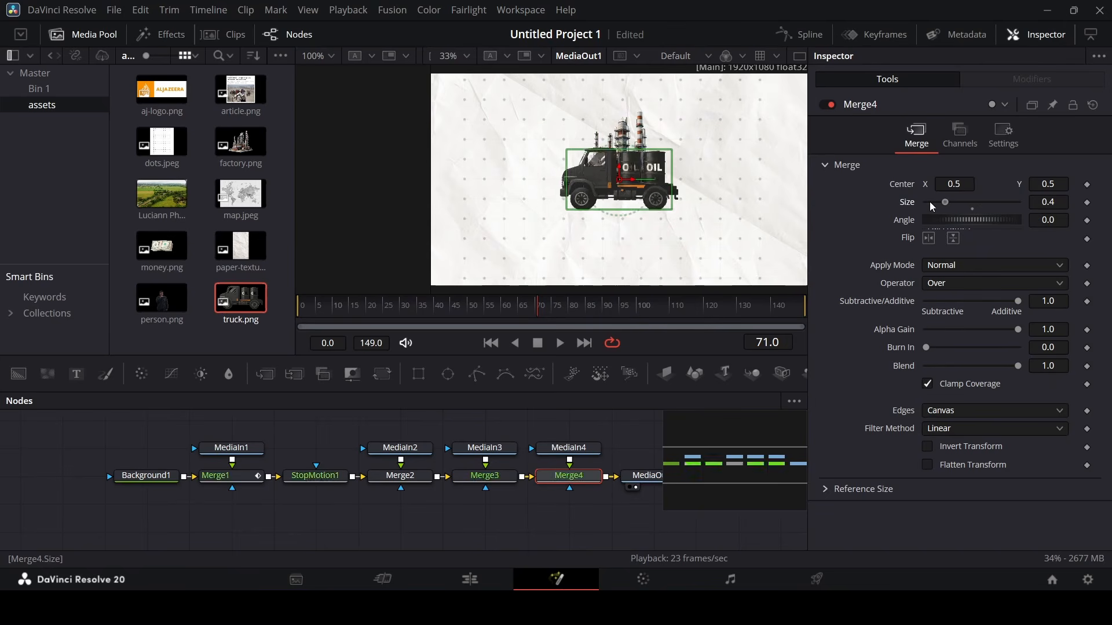
pyautogui.moveTo(621, 171); pyautogui.dragTo(722, 224)
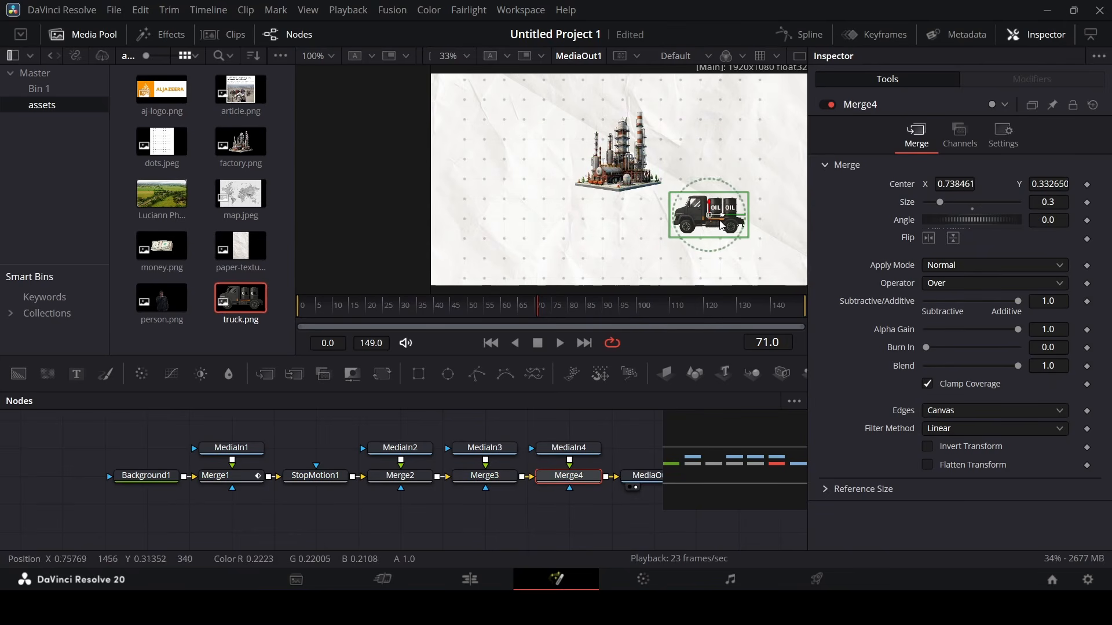
# Set a keyframe on the Center of Merge4, the truck merge, at frame 0.
pyautogui.moveTo(693, 478); pyautogui.dragTo(751, 471)
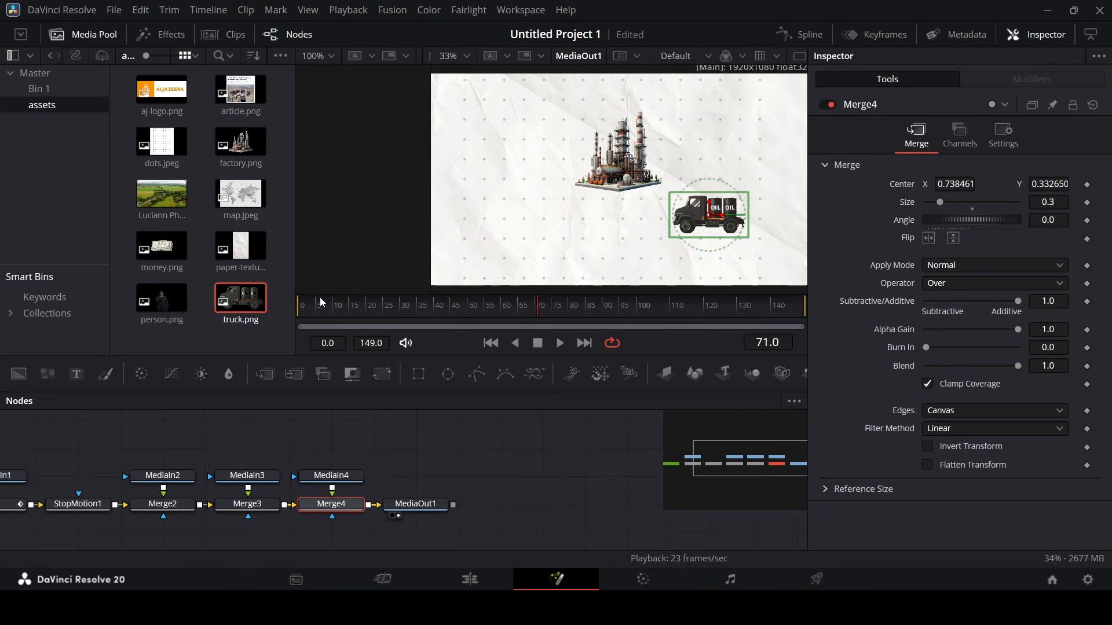
pyautogui.moveTo(323, 302); pyautogui.dragTo(293, 321)
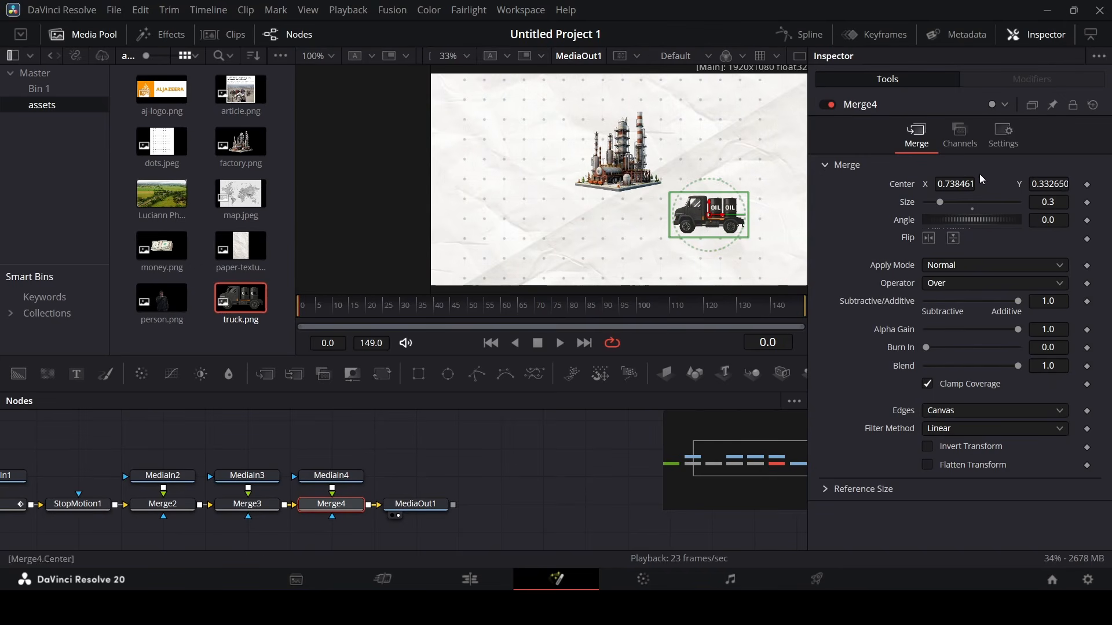
pyautogui.click(1087, 185)
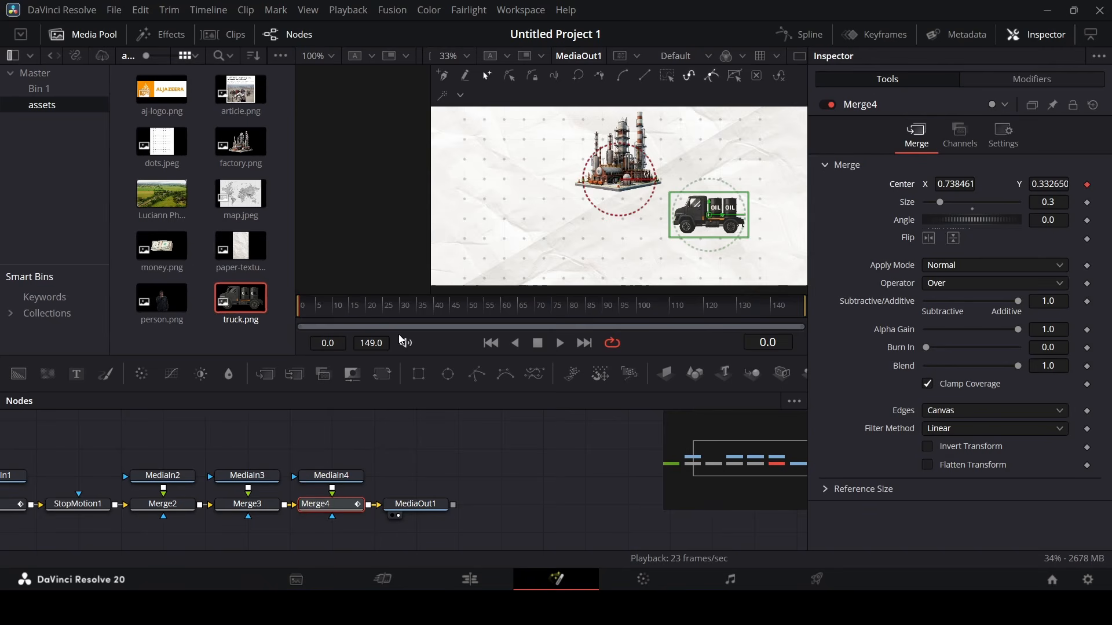
# Keyframe the truck's Center on Merge4 at frame 30, moving it horizontally across to about X 0.33, and play the motion.
pyautogui.click(334, 316)
pyautogui.moveTo(382, 316); pyautogui.dragTo(409, 322)
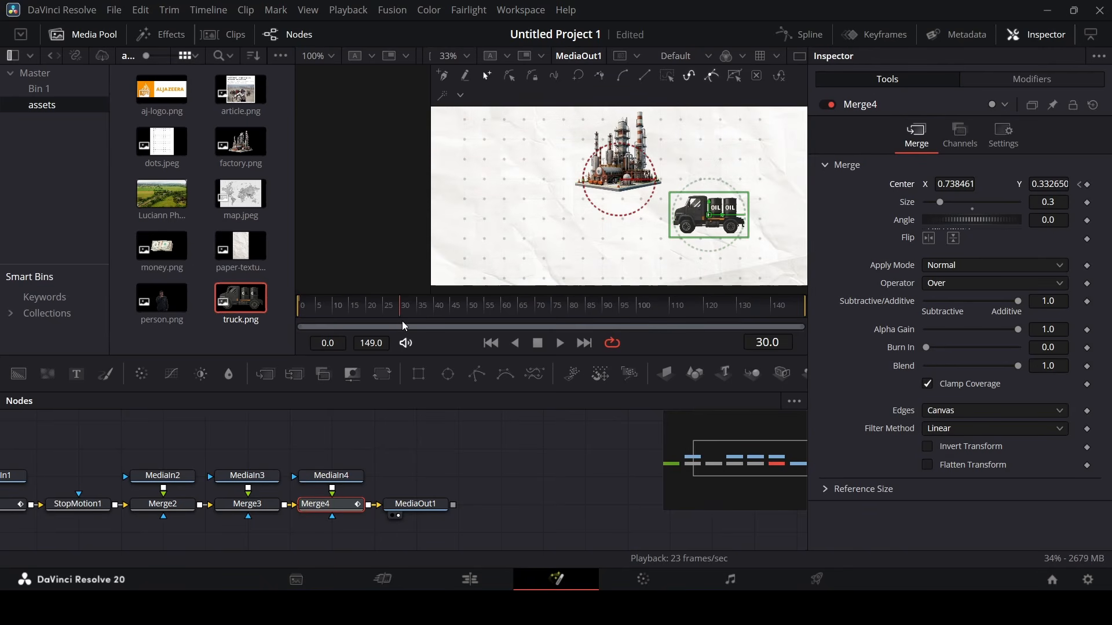
pyautogui.moveTo(721, 224); pyautogui.dragTo(567, 225)
pyautogui.click(505, 440)
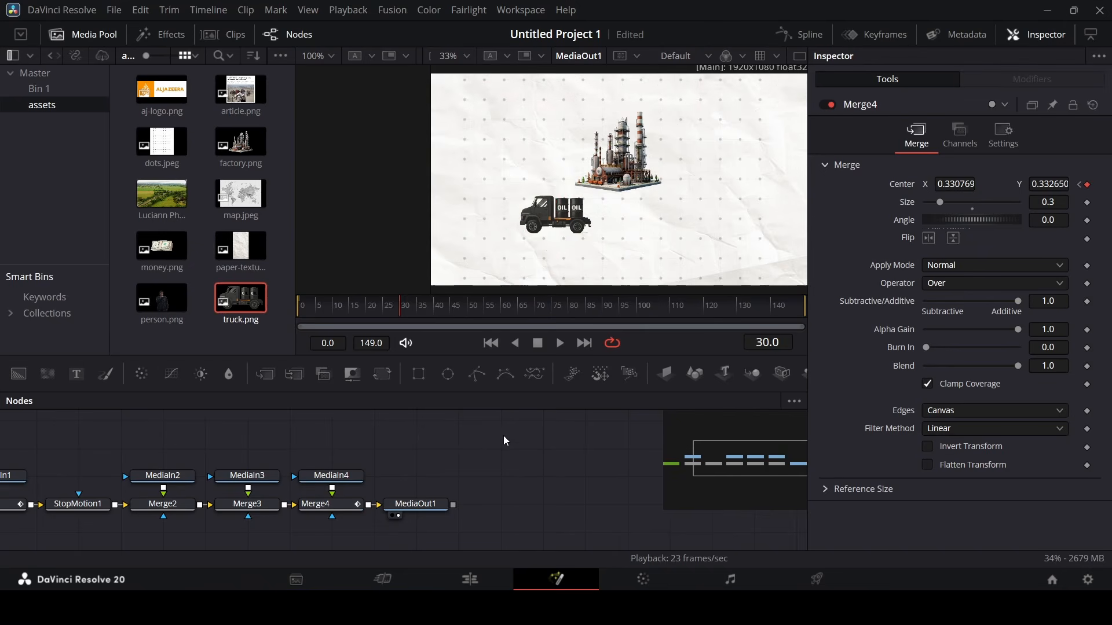
pyautogui.press('space')
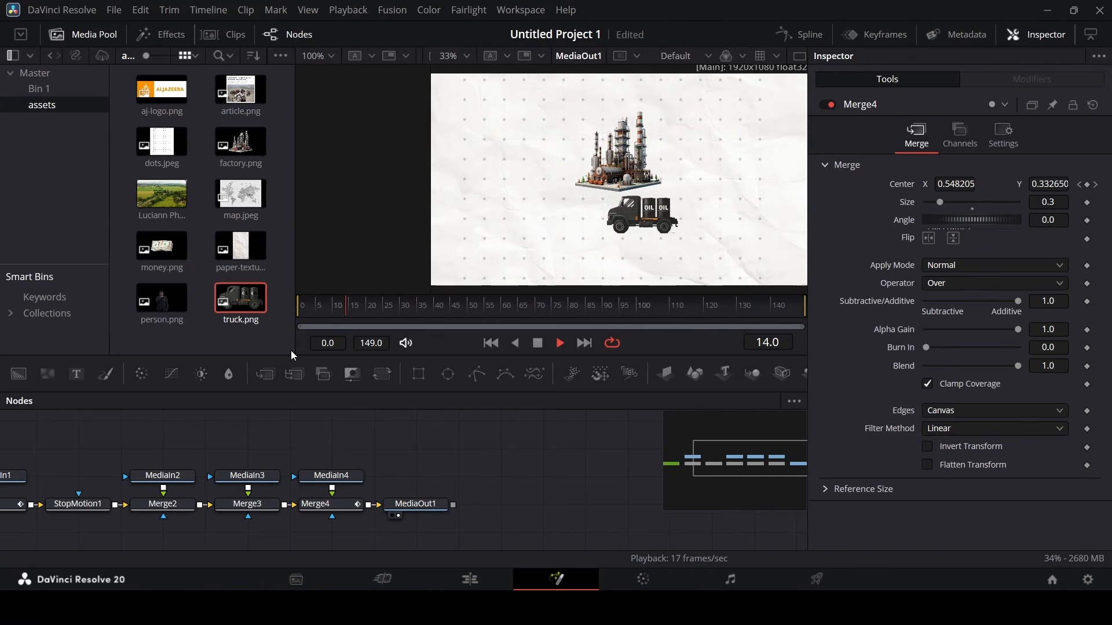
# Smooth both keyframes of Merge4's Center displacement curve in the spline editor and play back the eased truck motion.
pyautogui.click(797, 35)
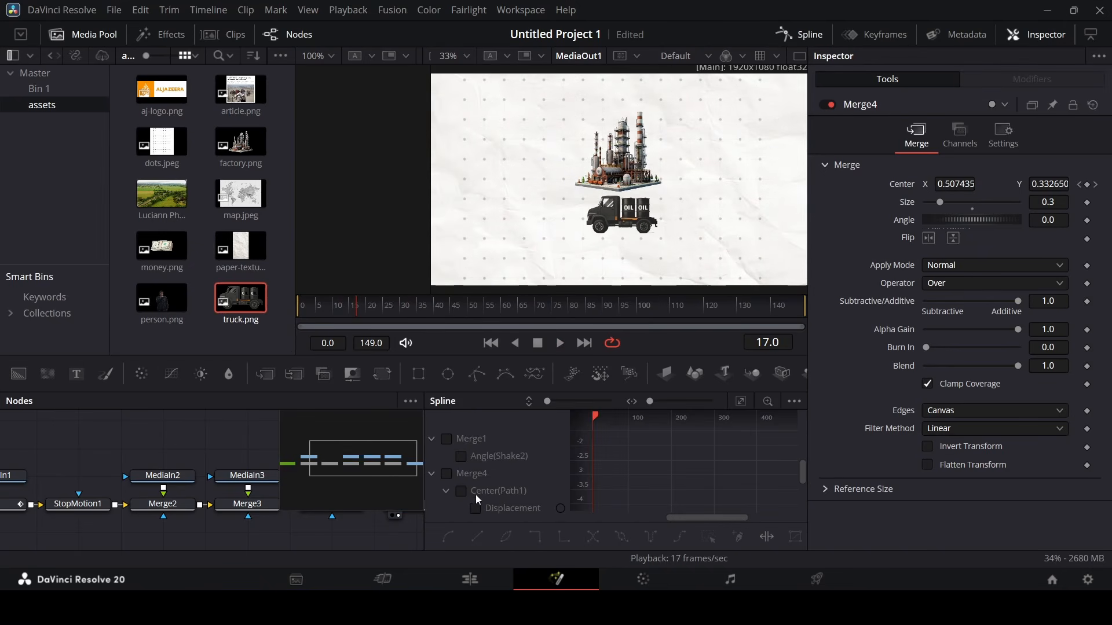
pyautogui.click(476, 509)
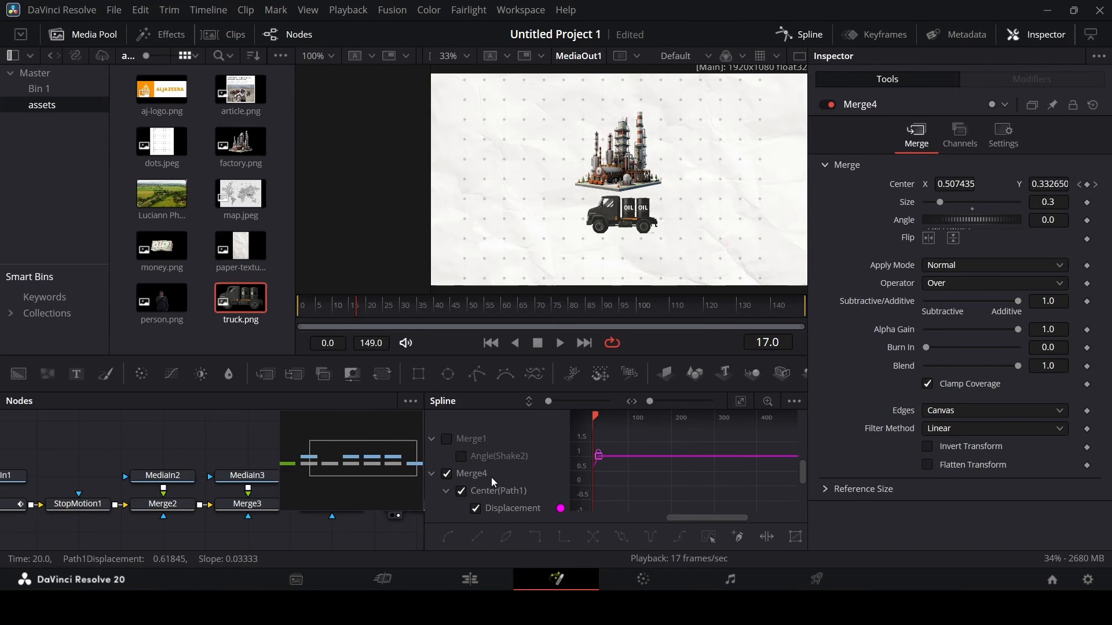
pyautogui.click(741, 401)
pyautogui.scroll(-5, 752, 416)
pyautogui.scroll(-1, 585, 440)
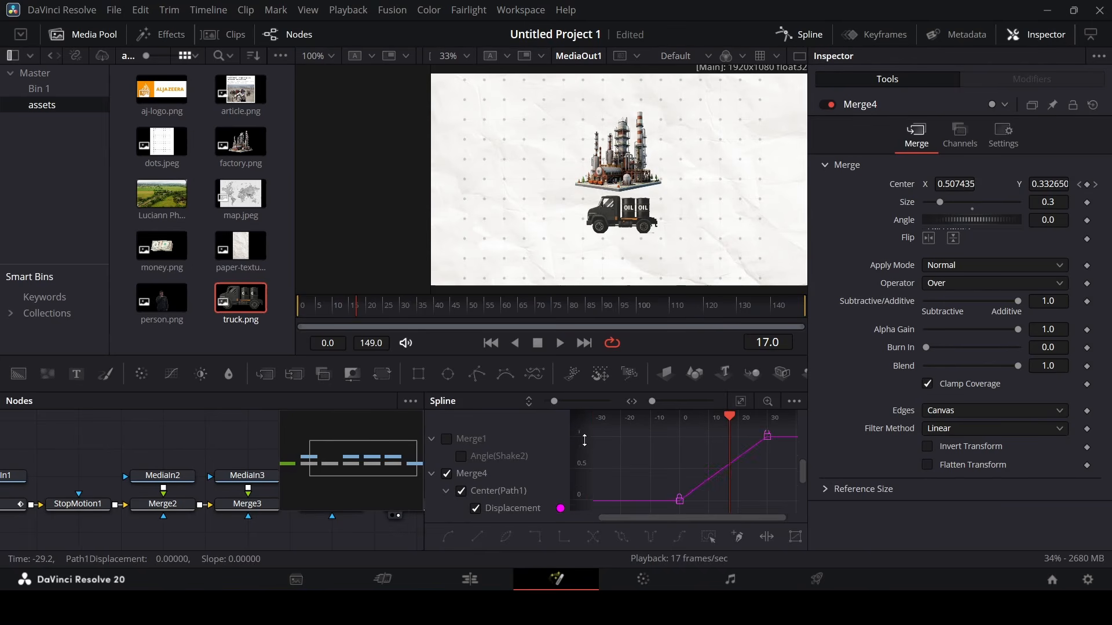
pyautogui.moveTo(661, 496); pyautogui.dragTo(826, 415)
pyautogui.hotkey('shift', 's')
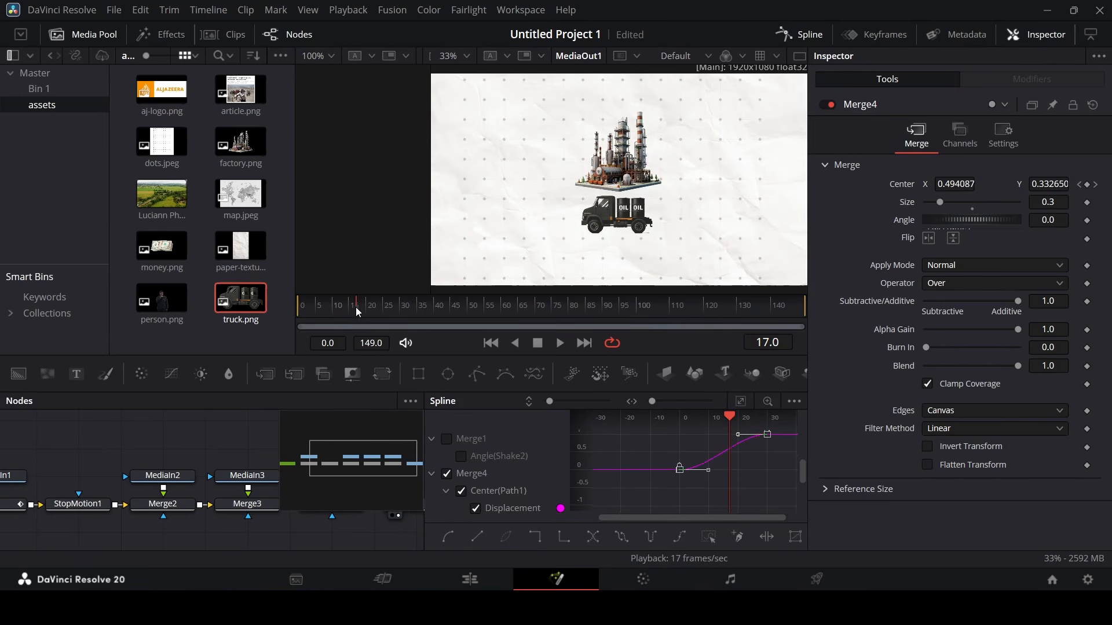
pyautogui.moveTo(356, 307); pyautogui.dragTo(270, 311)
pyautogui.press('space')
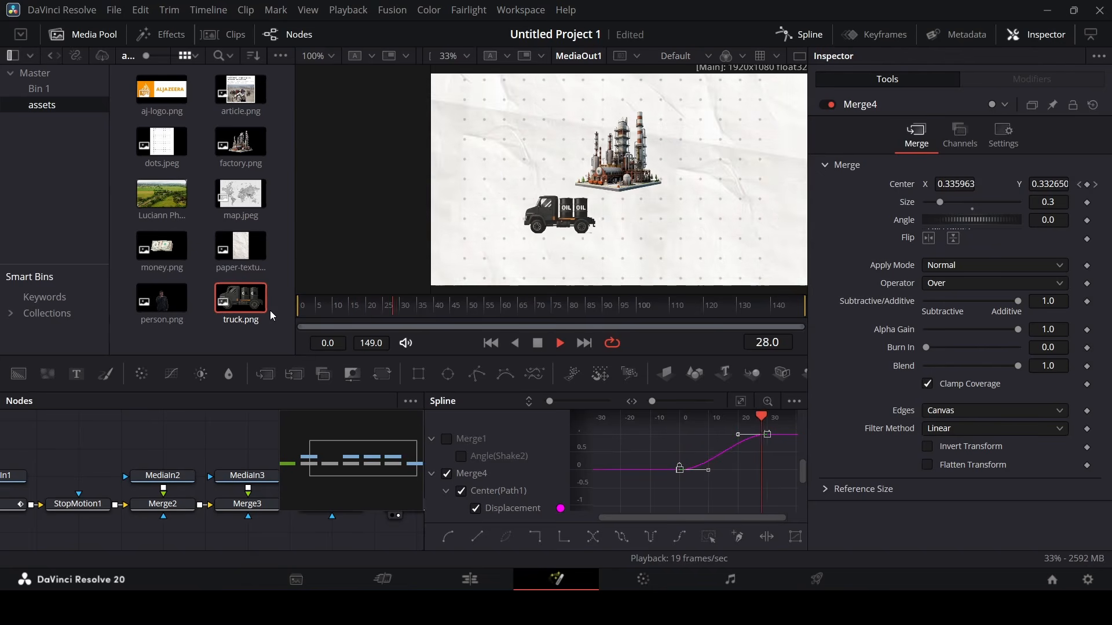
pyautogui.press('space')
pyautogui.click(799, 35)
# Merge money.png over Merge4 at size 0.4 and move it up to about Y 0.54, in front of the factory.
pyautogui.moveTo(162, 246); pyautogui.dragTo(370, 507)
pyautogui.click(935, 201)
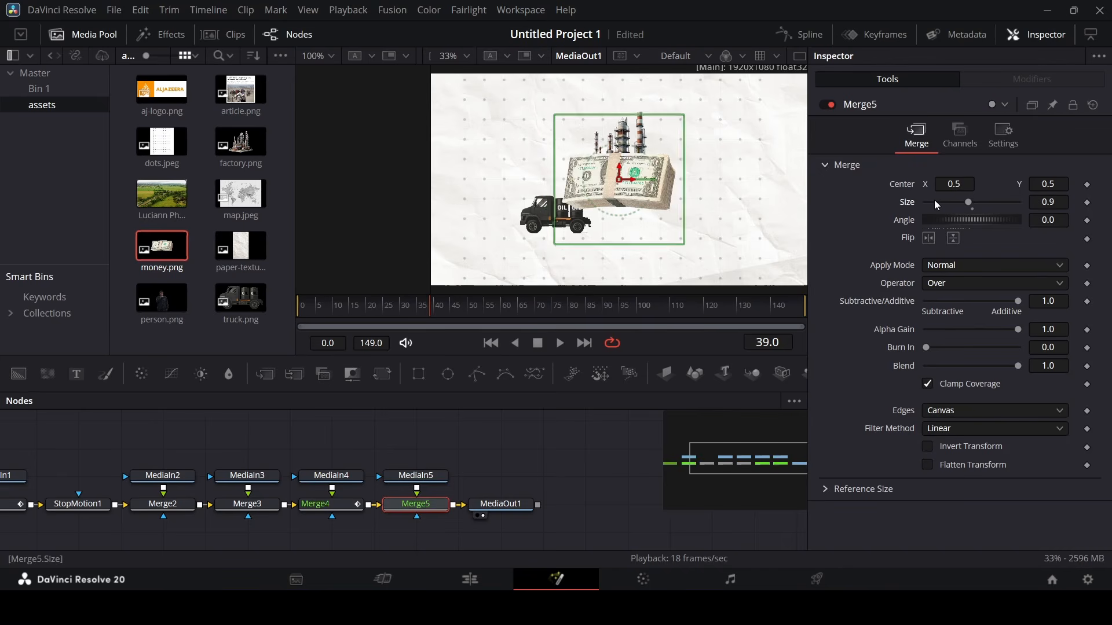
pyautogui.click(935, 201)
pyautogui.click(935, 201)
pyautogui.click(935, 201)
pyautogui.click(935, 201)
pyautogui.click(935, 201)
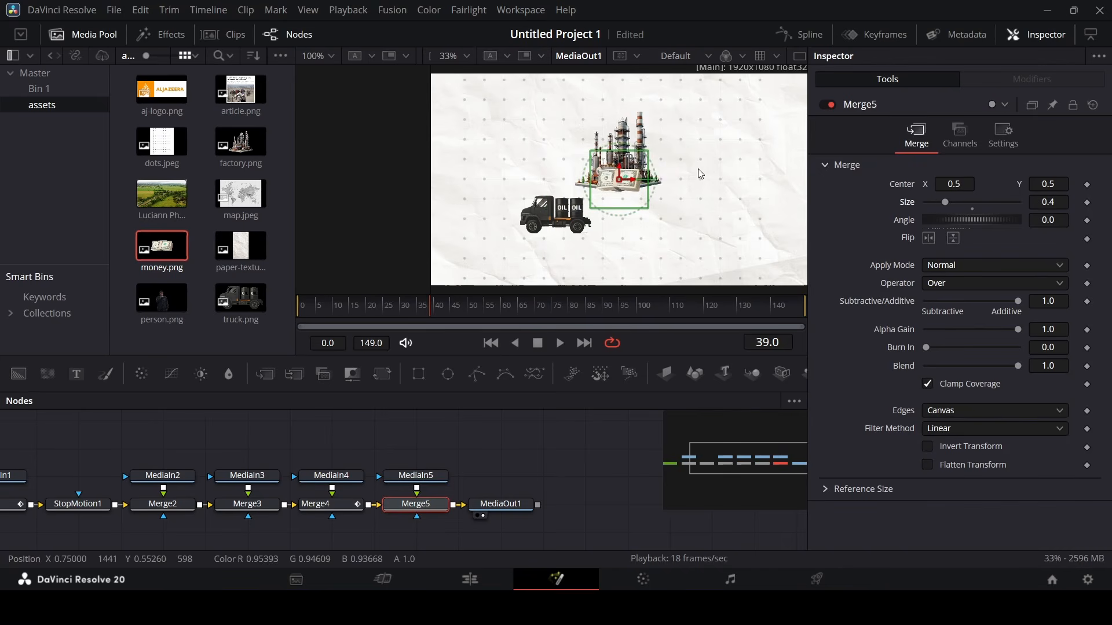
pyautogui.moveTo(619, 169); pyautogui.dragTo(619, 160)
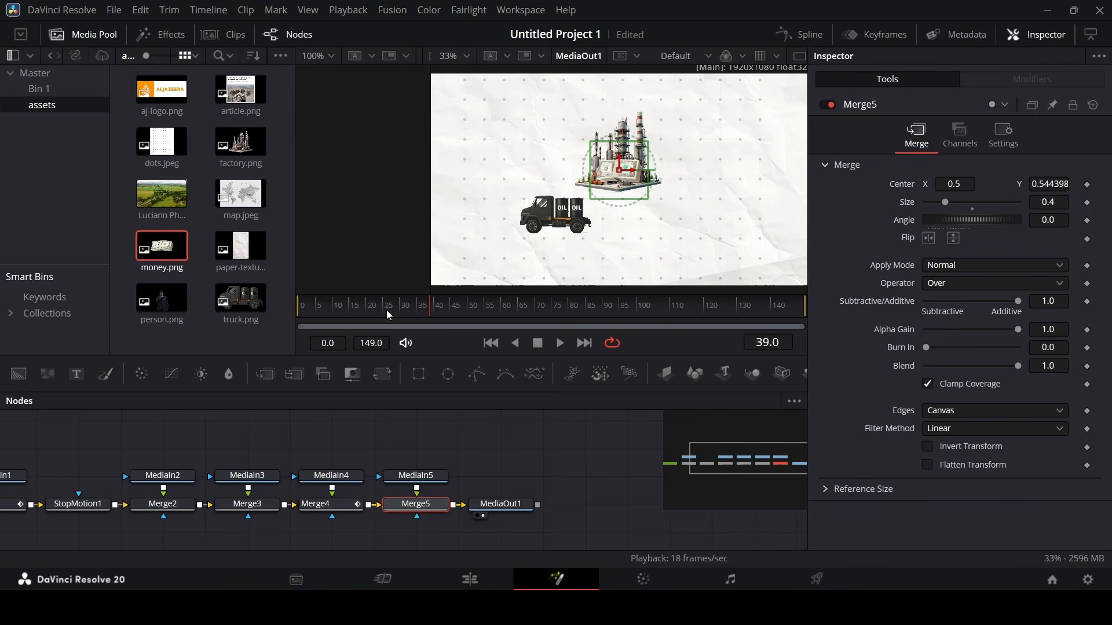
# Fade in the money on Merge5 by keyframing Blend at 0.0 on frame 30 and 1.0 on frame 35.
pyautogui.moveTo(390, 310); pyautogui.dragTo(401, 310)
pyautogui.click(1086, 367)
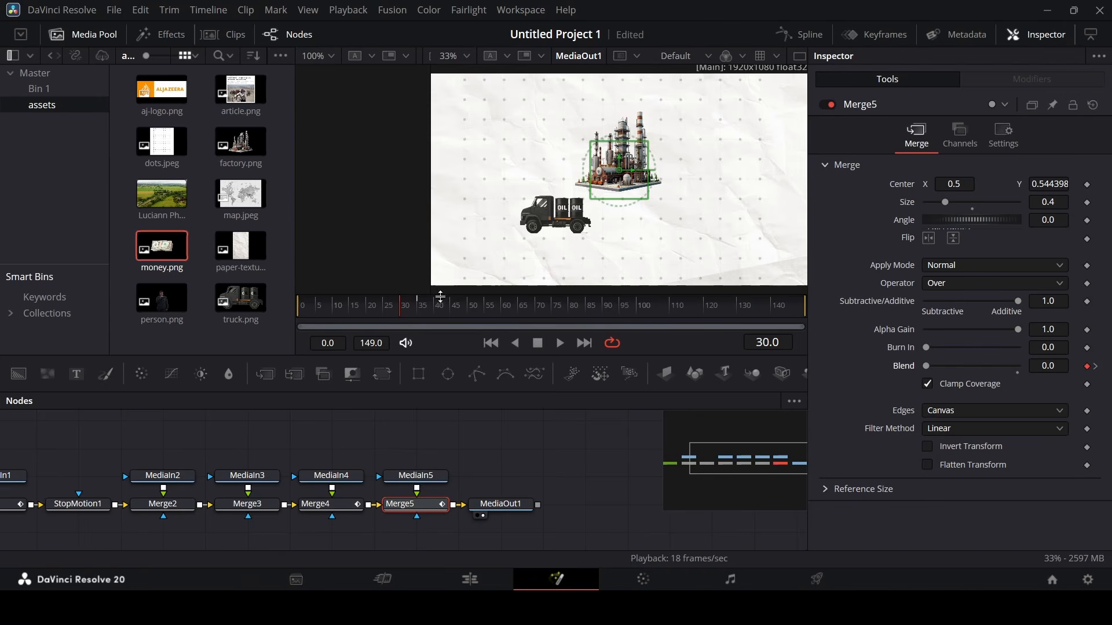
pyautogui.moveTo(366, 313); pyautogui.dragTo(436, 315)
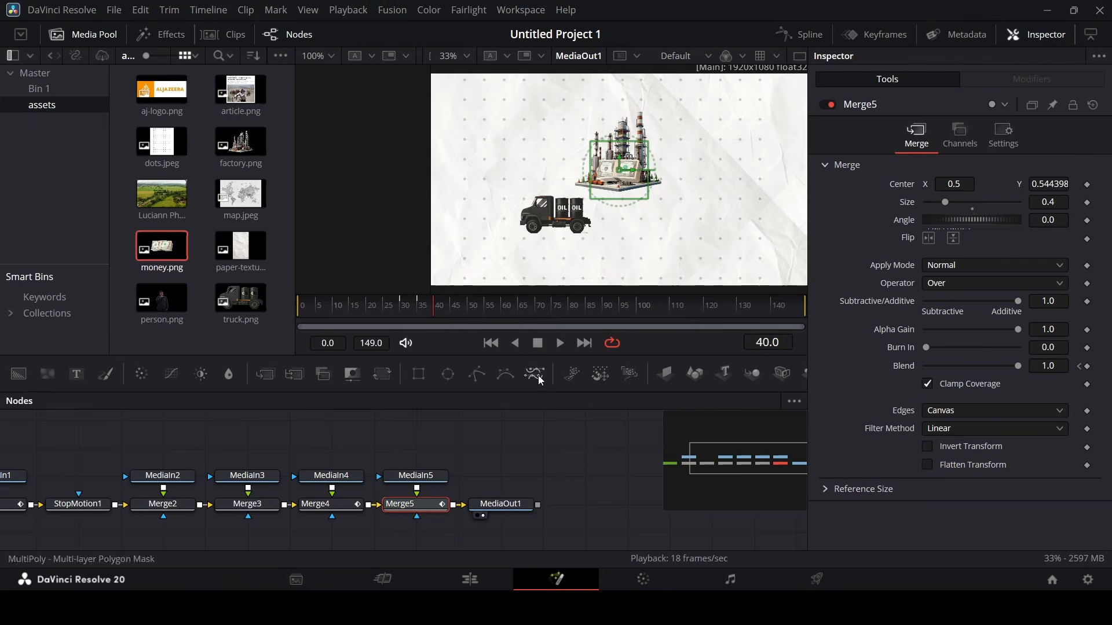
# Merge a second money.png over Merge5 and paste Merge5's settings onto the new merge.
pyautogui.moveTo(165, 249); pyautogui.dragTo(456, 507)
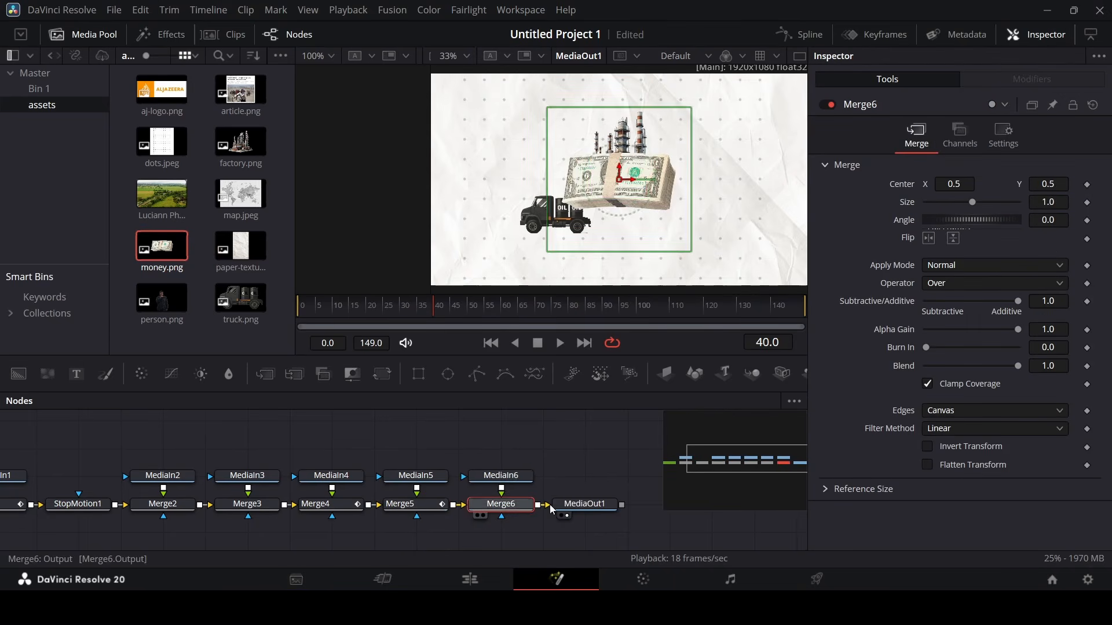
pyautogui.click(424, 508)
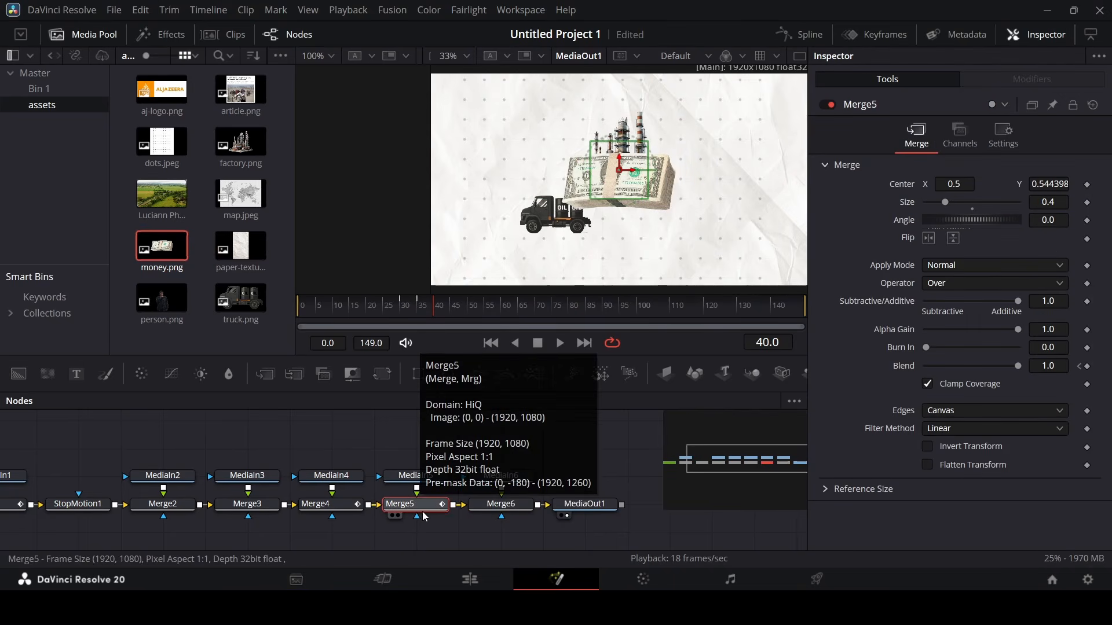
pyautogui.rightClick(508, 511)
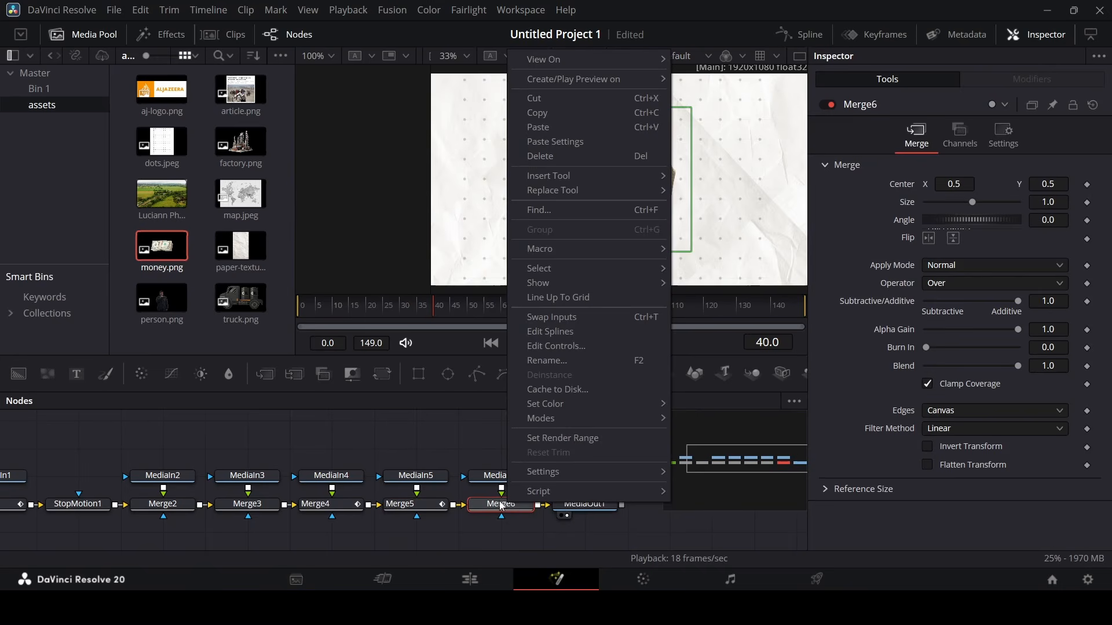
pyautogui.click(553, 139)
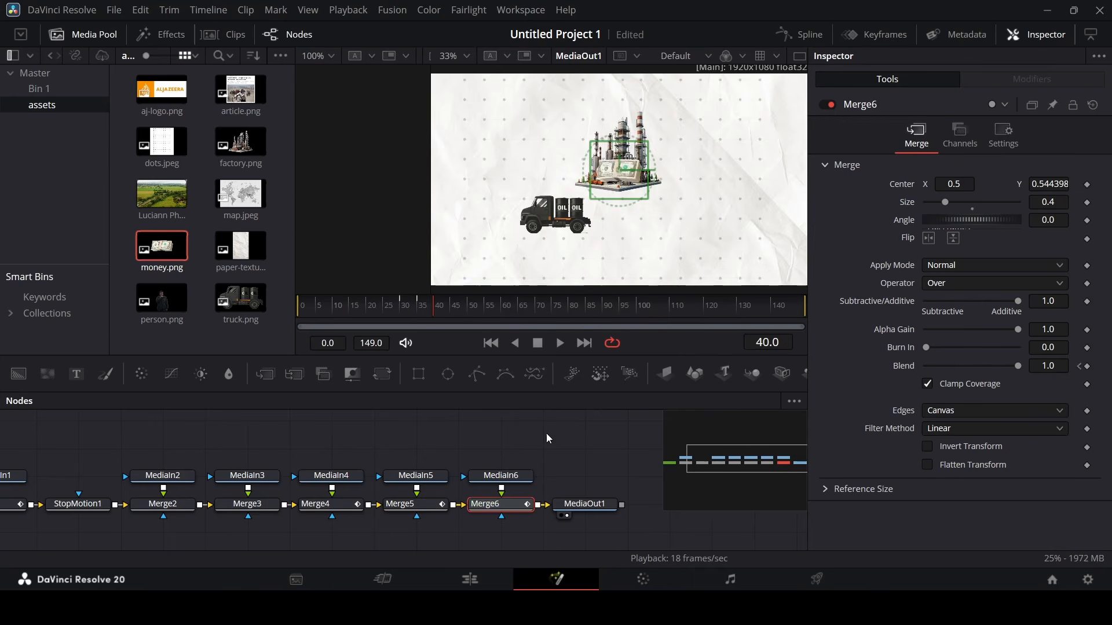
# Move MediaOut1 aside, merge a third money.png over Merge6, and paste the same copied merge settings onto it.
pyautogui.moveTo(405, 308); pyautogui.dragTo(447, 314)
pyautogui.moveTo(585, 504); pyautogui.dragTo(669, 505)
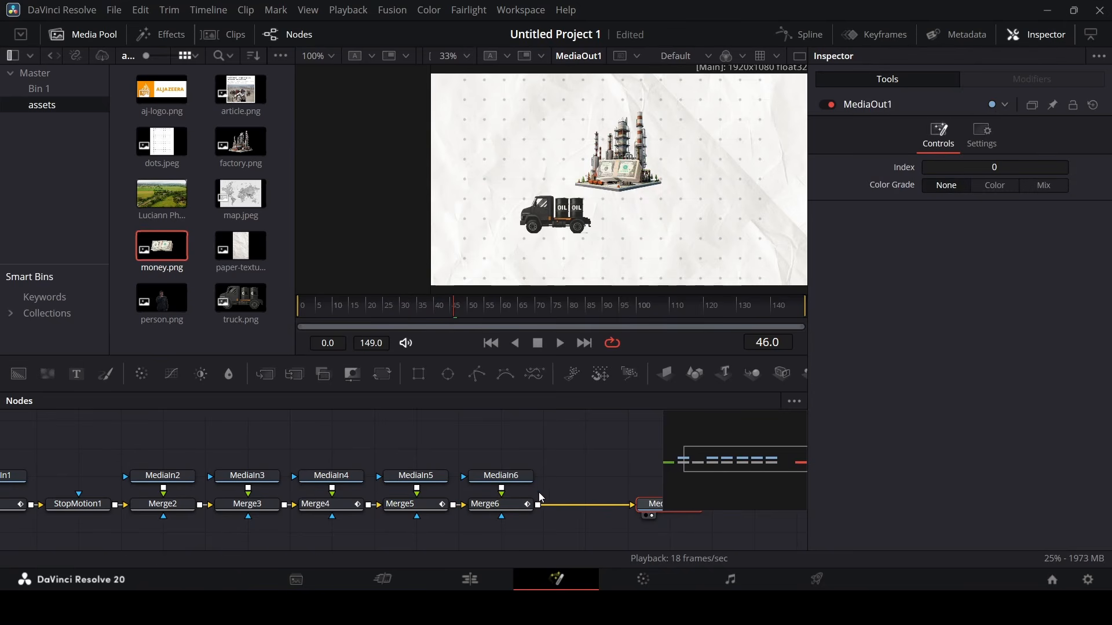
pyautogui.moveTo(163, 246); pyautogui.dragTo(585, 505)
pyautogui.rightClick(589, 503)
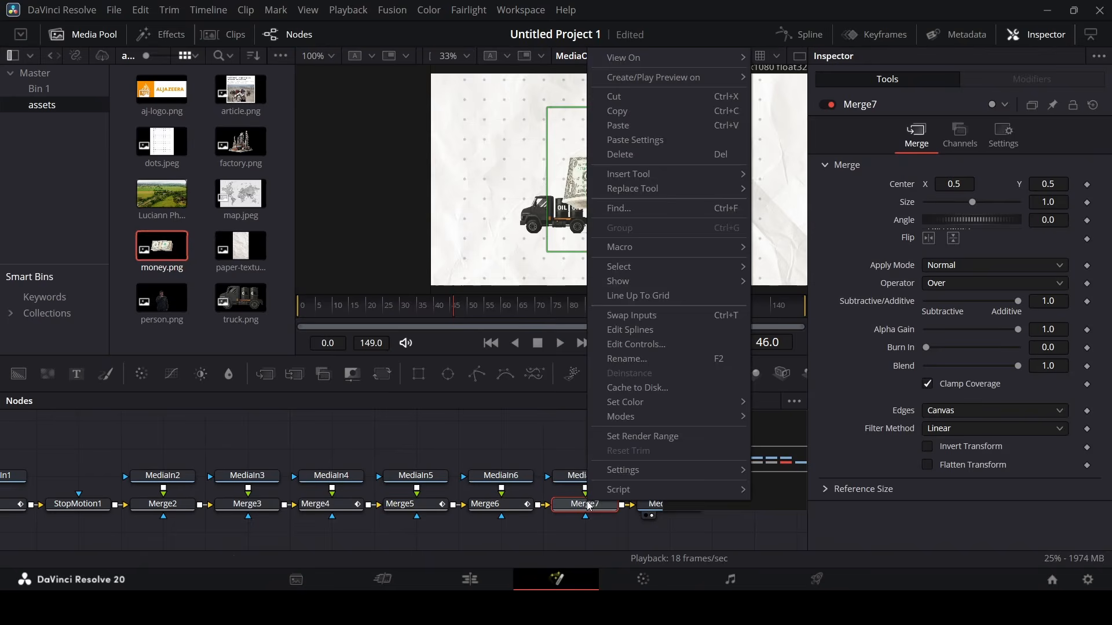
pyautogui.click(672, 139)
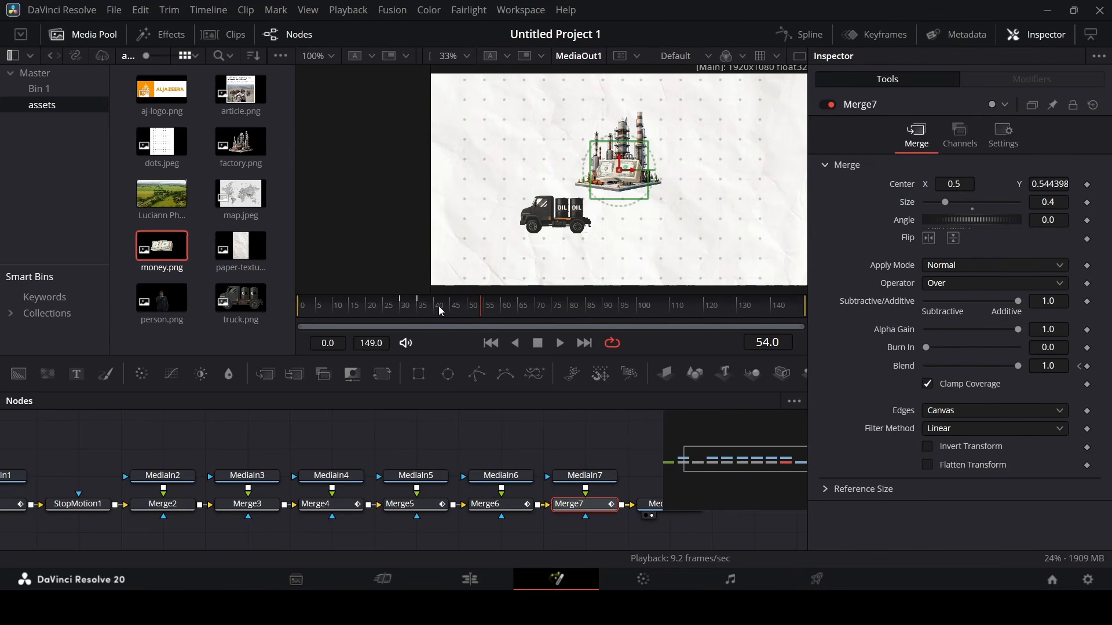
# Keyframe Merge7's Center at frame 40 and move the money onto the truck, about X 0.30, Y 0.36, at frame 55.
pyautogui.moveTo(439, 305)
pyautogui.mouseDown()
pyautogui.moveTo(415, 312)
pyautogui.moveTo(443, 314)
pyautogui.moveTo(436, 321)
pyautogui.mouseUp()
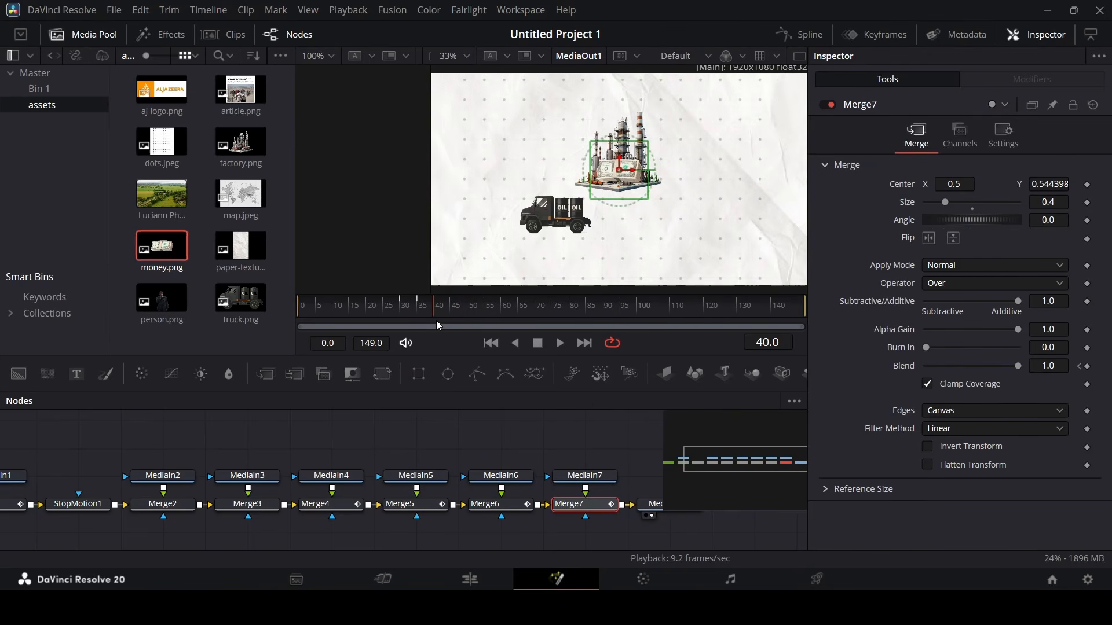
pyautogui.click(1087, 185)
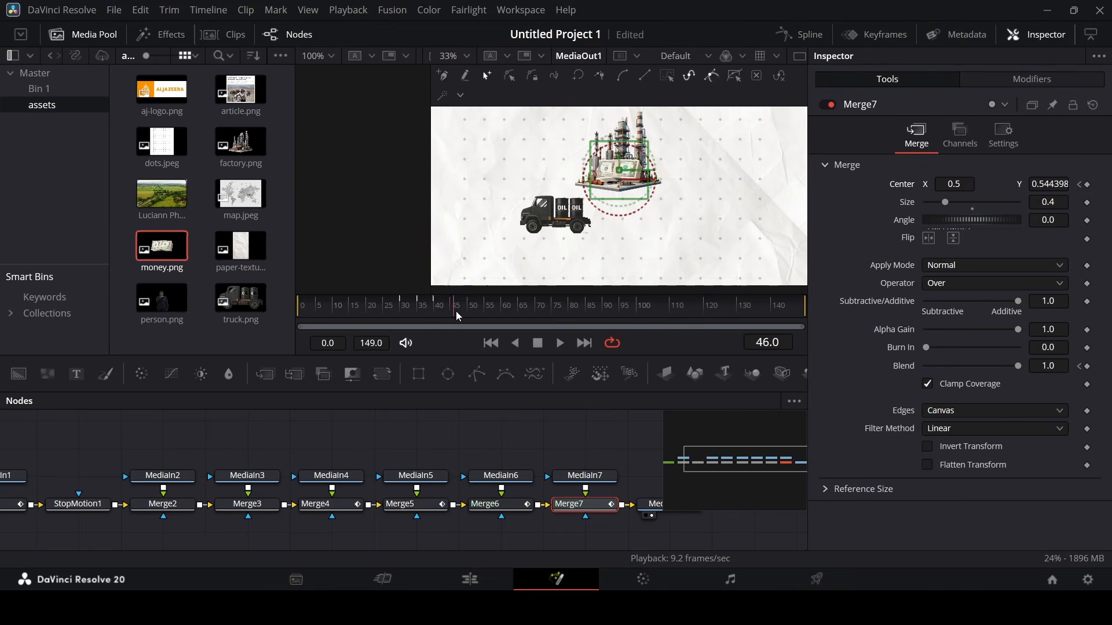
pyautogui.moveTo(457, 316); pyautogui.dragTo(488, 316)
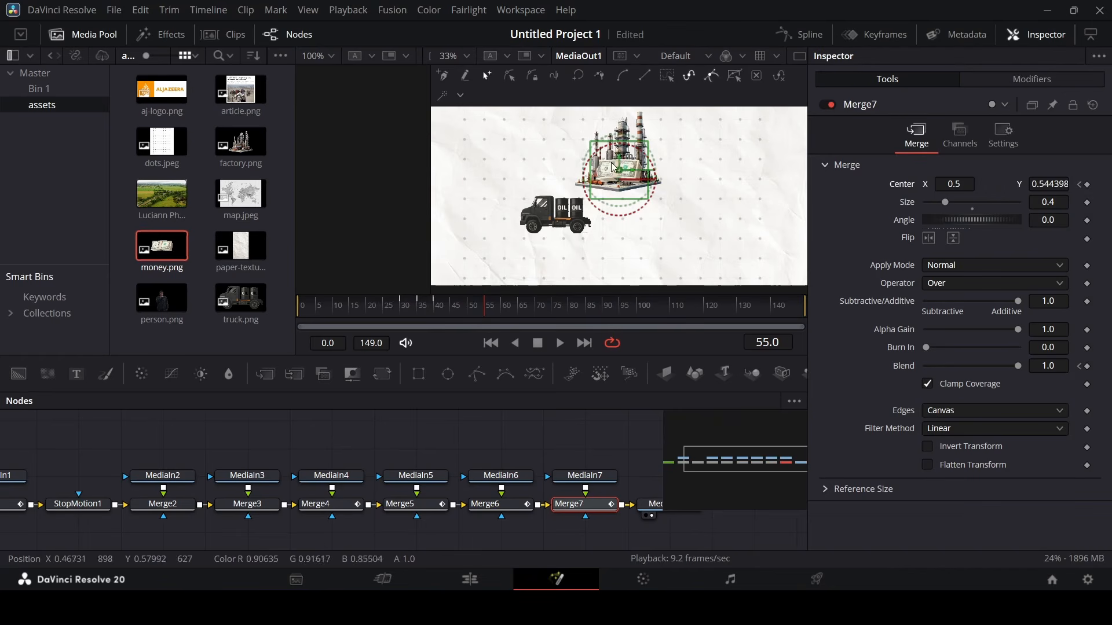
pyautogui.moveTo(620, 173); pyautogui.dragTo(546, 212)
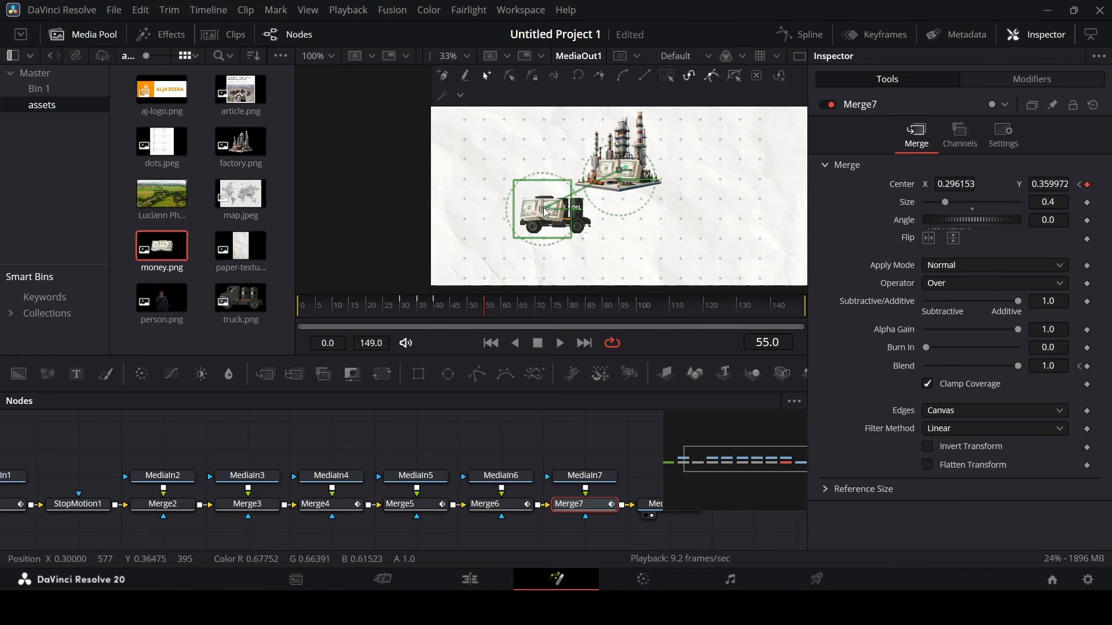
# Keyframe Merge7's Size at 0.4 on frame 50 and 0.0 on frame 55, and play back the shrinking money.
pyautogui.click(471, 314)
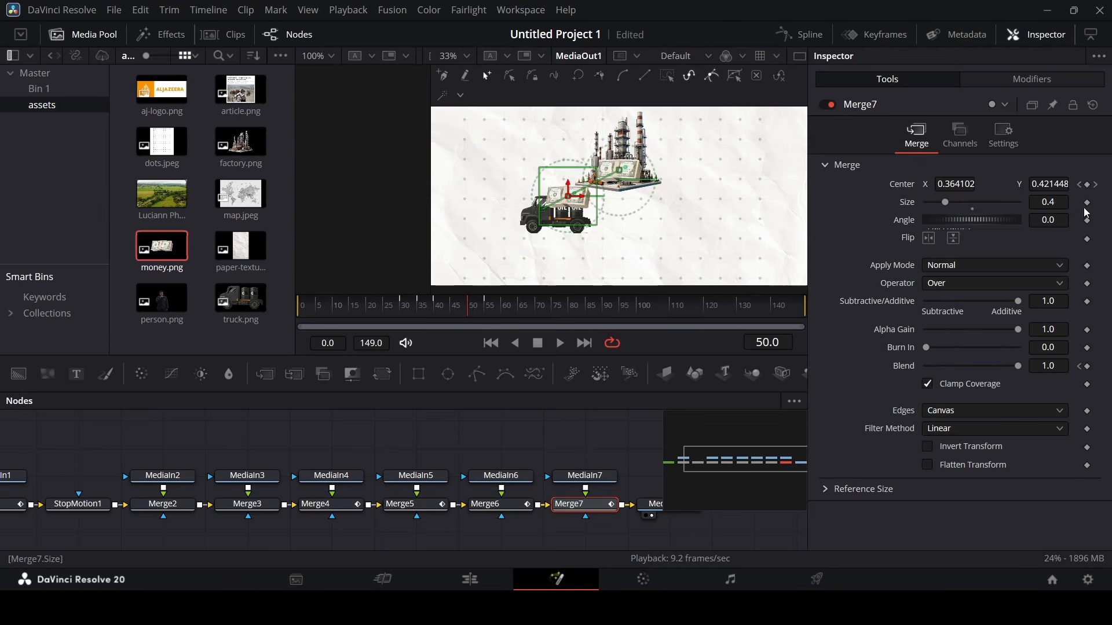
pyautogui.click(488, 316)
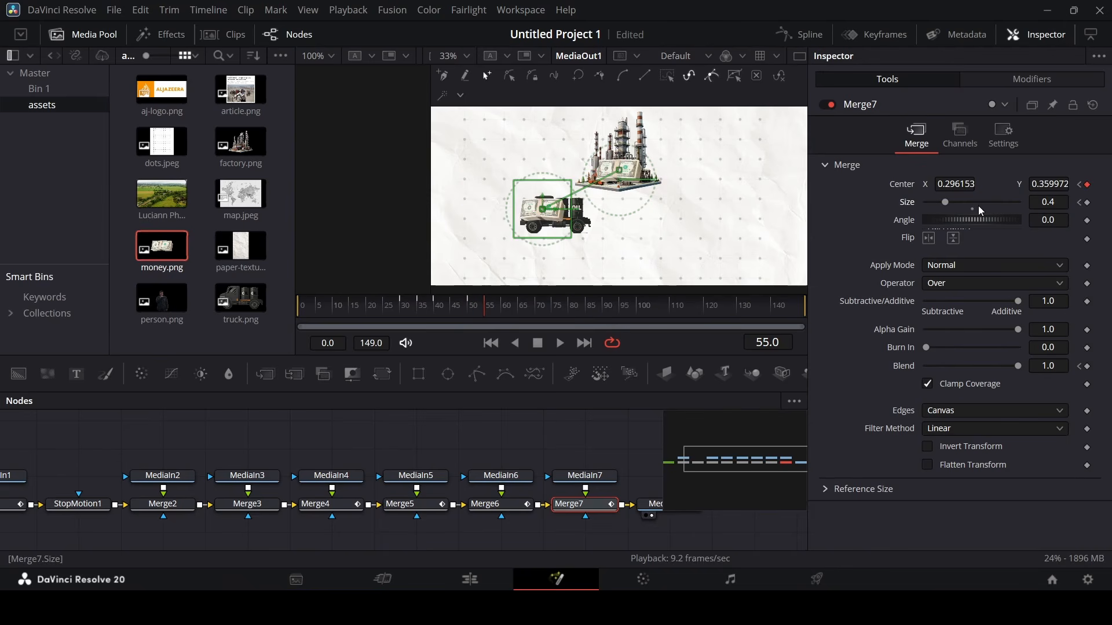
pyautogui.moveTo(946, 206); pyautogui.dragTo(918, 212)
pyautogui.moveTo(487, 307); pyautogui.dragTo(394, 307)
pyautogui.press('space')
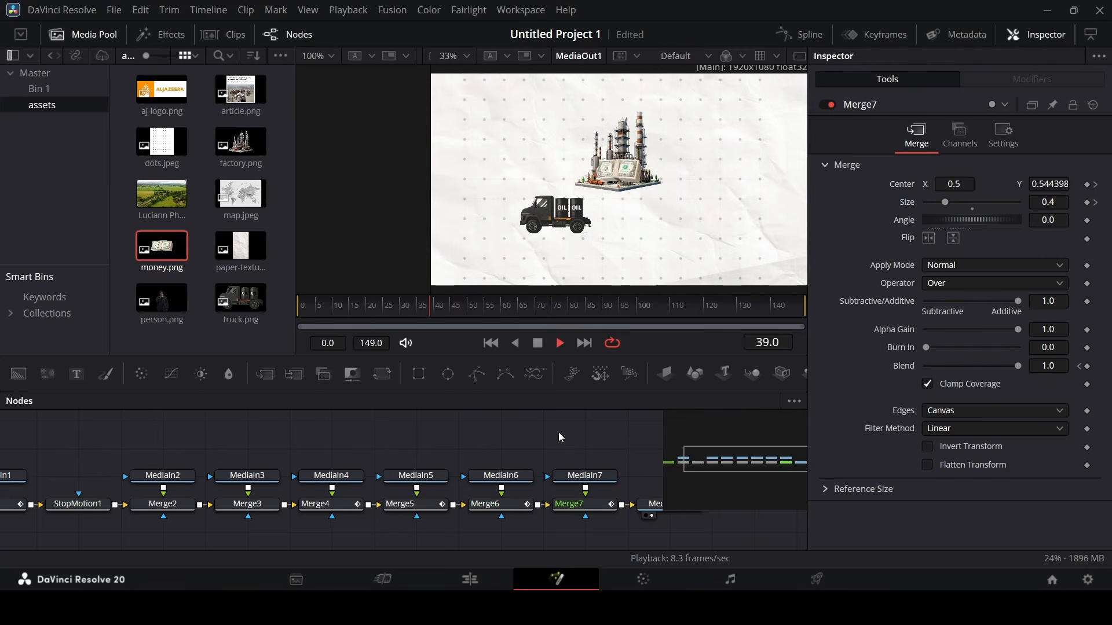
pyautogui.press('space')
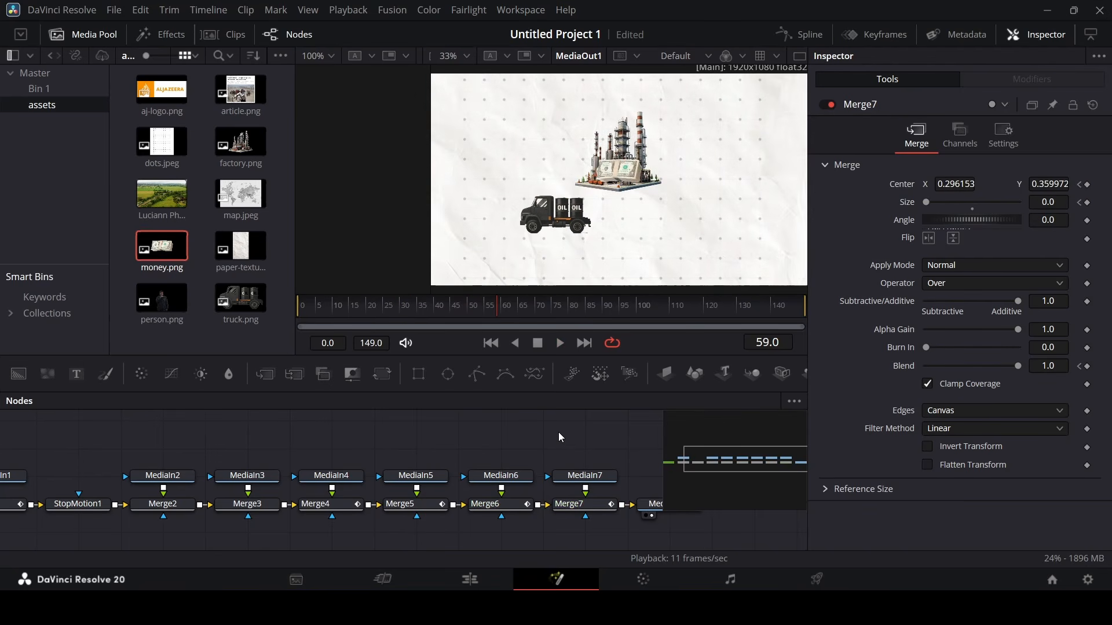
# Keyframe Merge6's Center at frame 55 and move the money onto the truck, about X 0.29, Y 0.38, at frame 70.
pyautogui.click(493, 504)
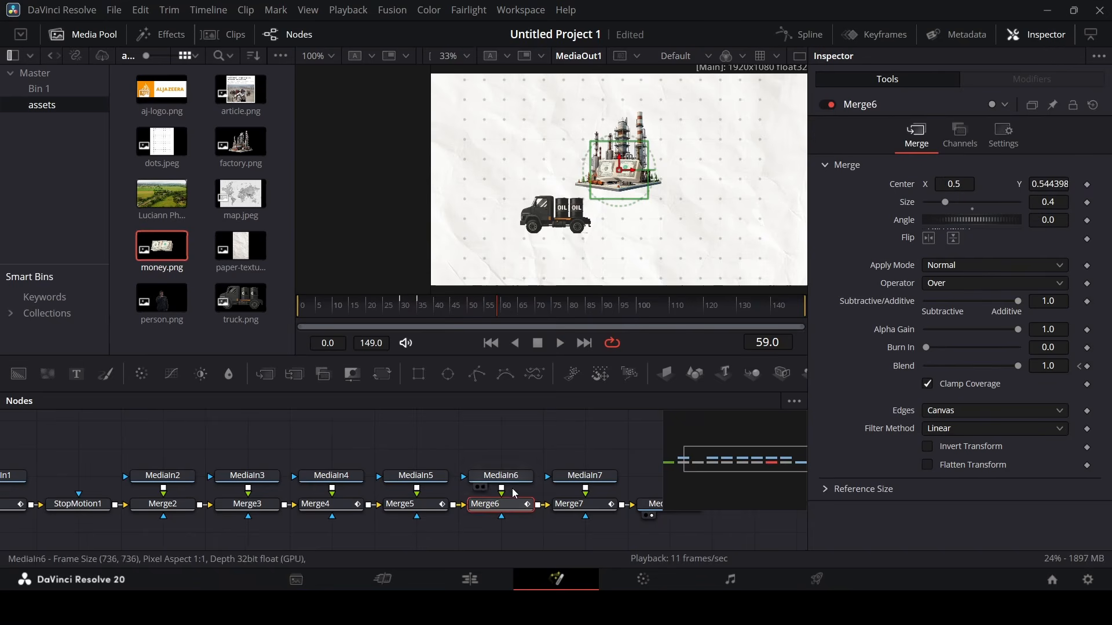
pyautogui.click(575, 509)
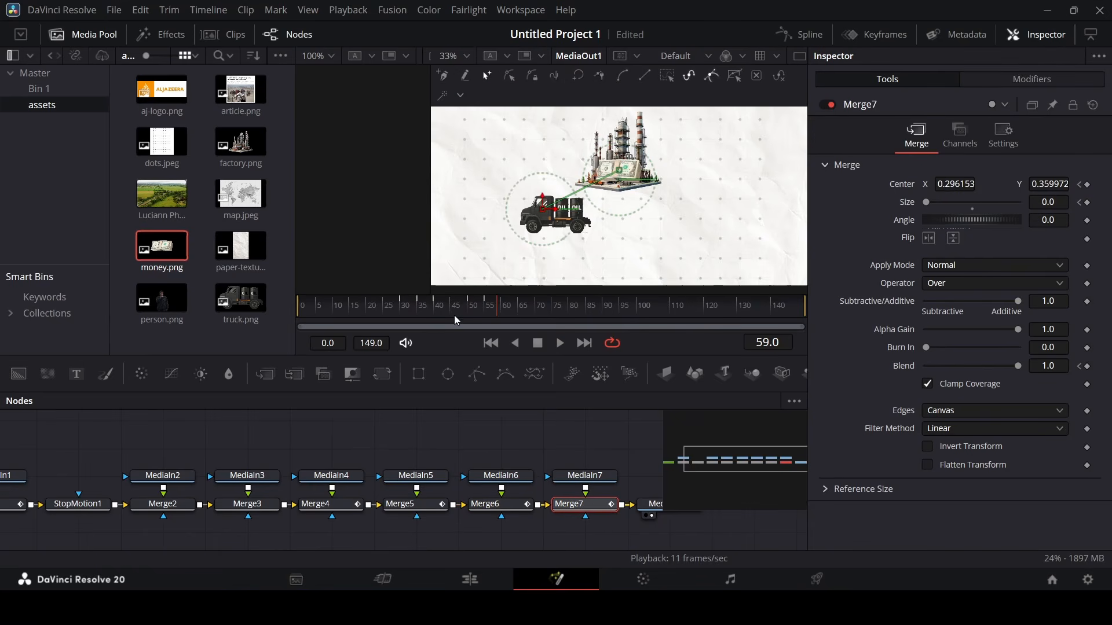
pyautogui.moveTo(458, 318); pyautogui.dragTo(488, 316)
pyautogui.click(499, 504)
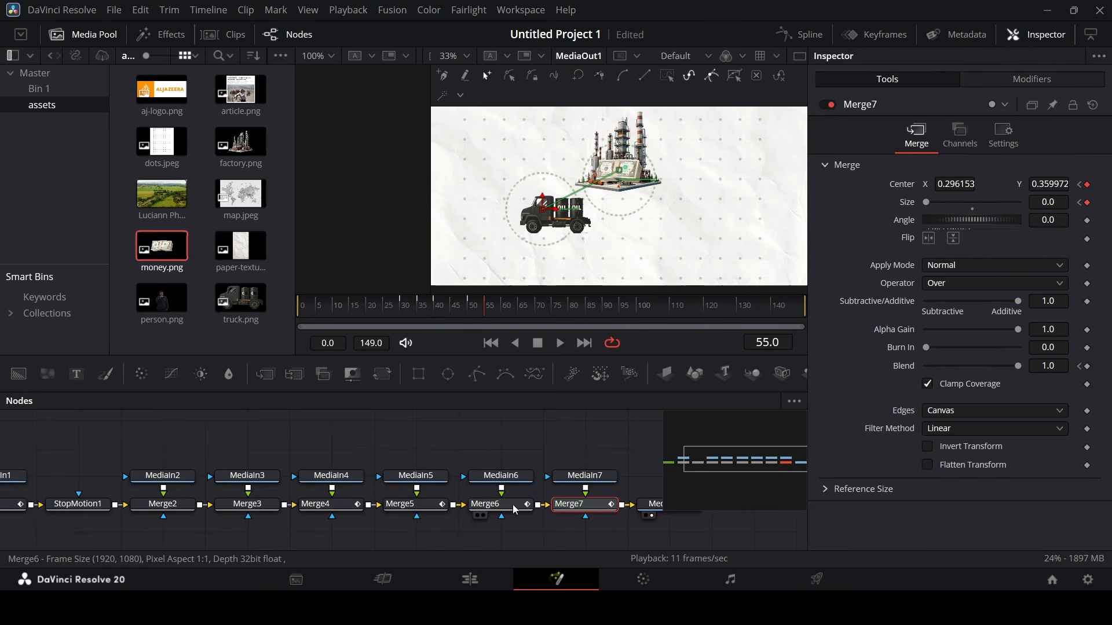
pyautogui.click(1087, 185)
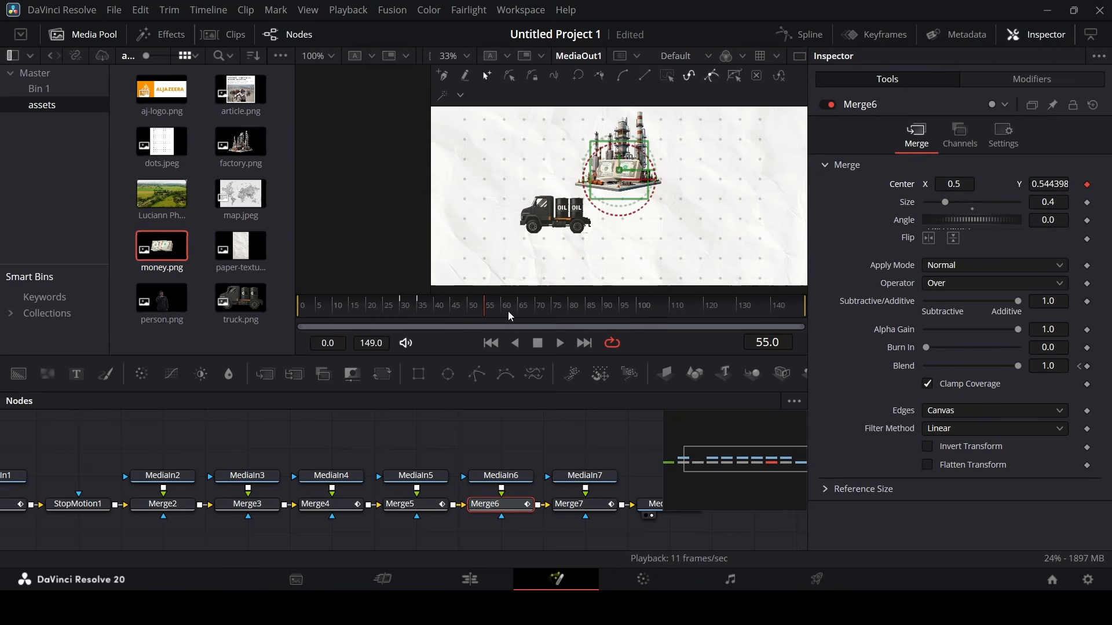
pyautogui.moveTo(504, 315); pyautogui.dragTo(534, 315)
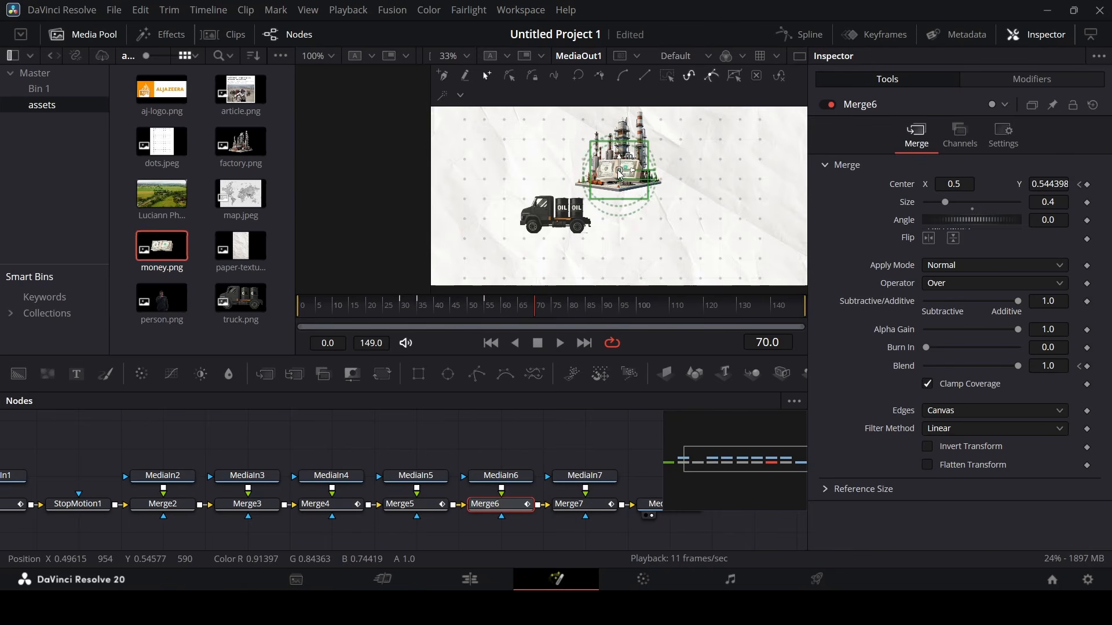
pyautogui.moveTo(620, 174); pyautogui.dragTo(542, 207)
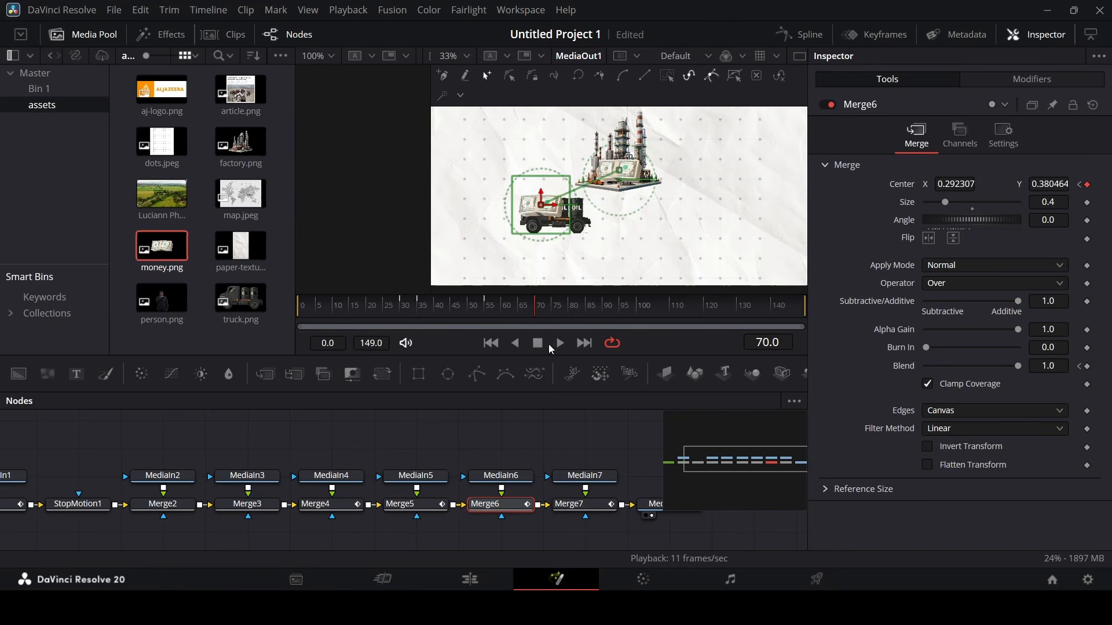
# Keyframe Merge6's Size at 0.4 on frame 65 and 0.0 on frame 70, and play back the shrinking money.
pyautogui.click(521, 317)
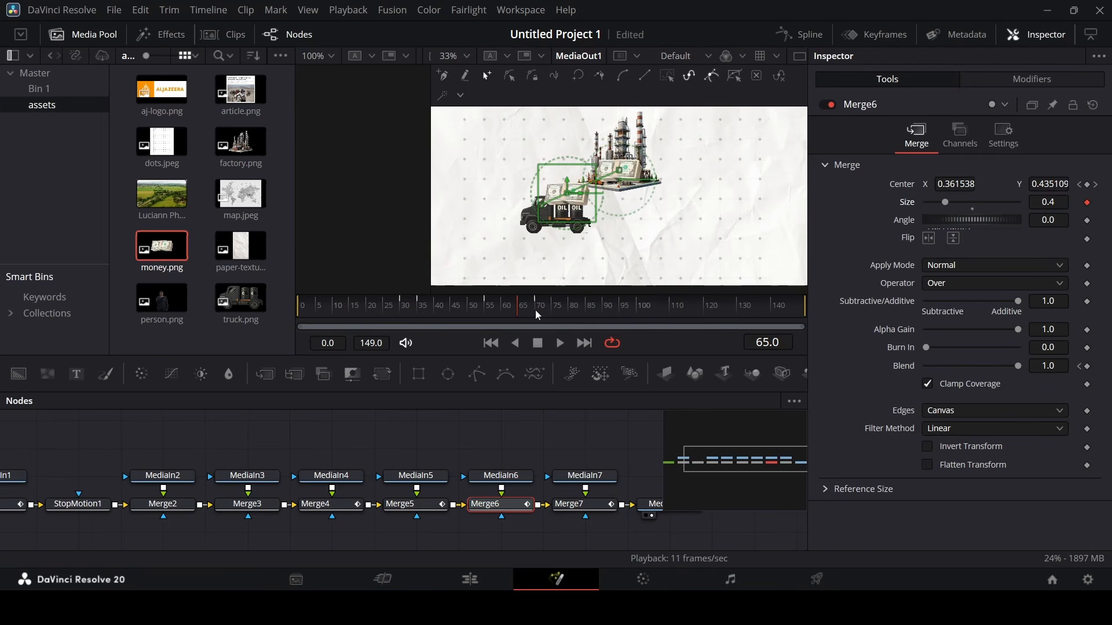
pyautogui.moveTo(538, 314); pyautogui.dragTo(540, 316)
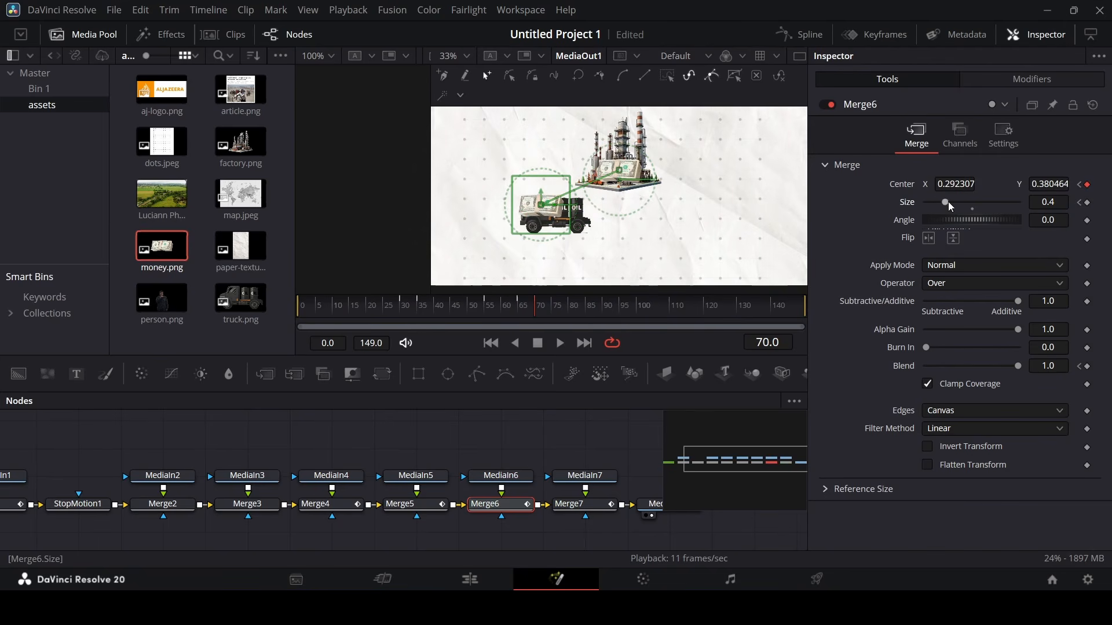
pyautogui.moveTo(950, 205); pyautogui.dragTo(907, 212)
pyautogui.click(363, 310)
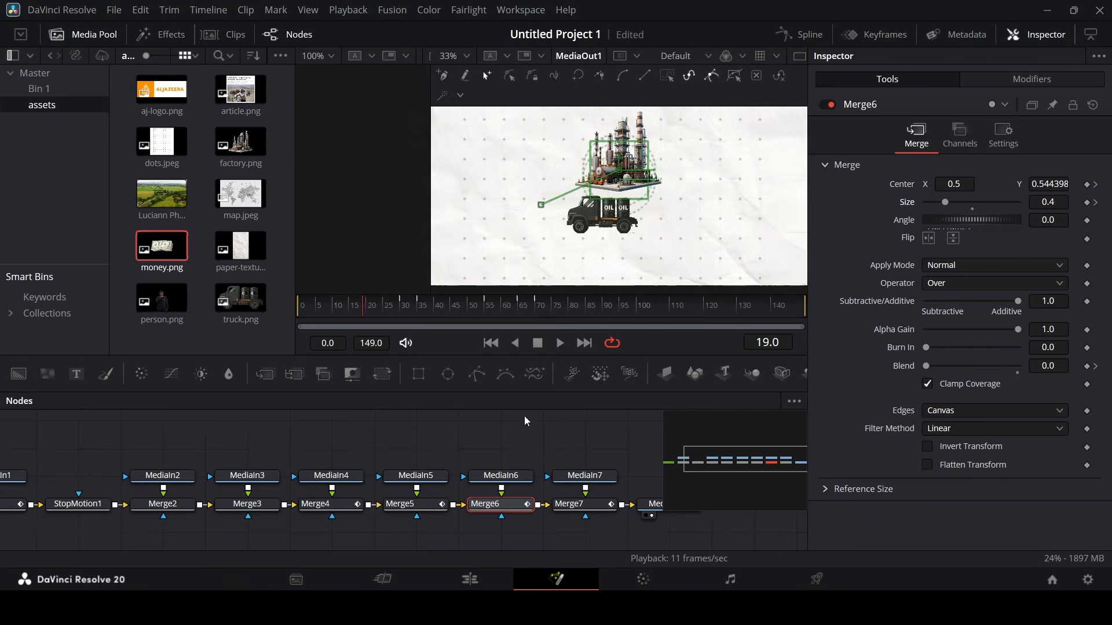
pyautogui.click(525, 430)
pyautogui.press('space')
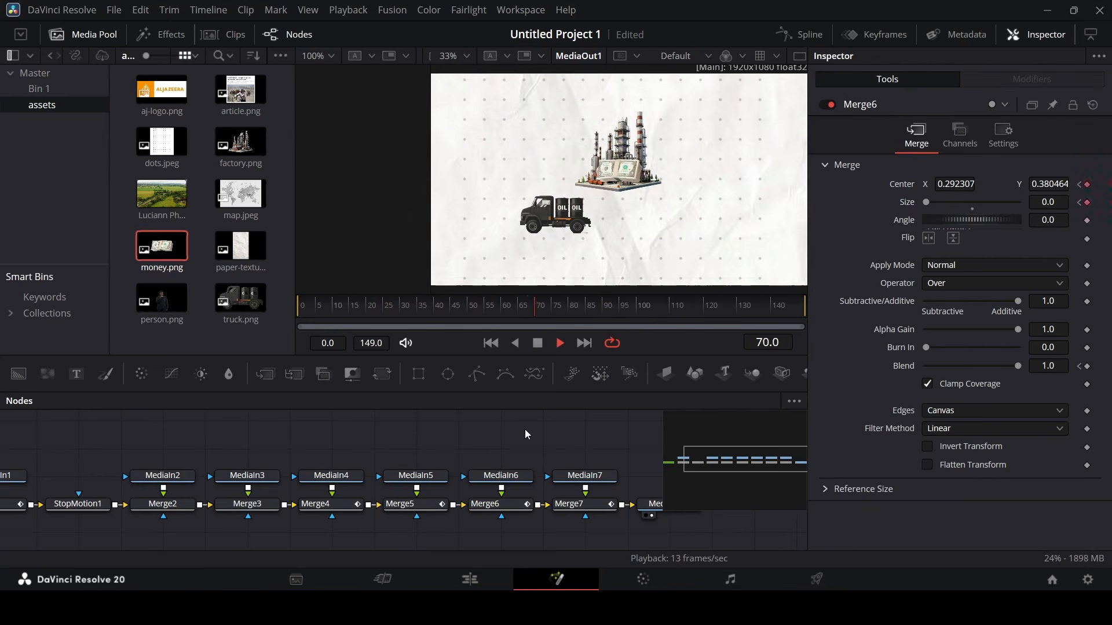
pyautogui.press('space')
# Keyframe Merge5's Center at frame 70 and move the money onto the truck, about X 0.29, Y 0.37, at frame 85.
pyautogui.moveTo(756, 464); pyautogui.dragTo(802, 463)
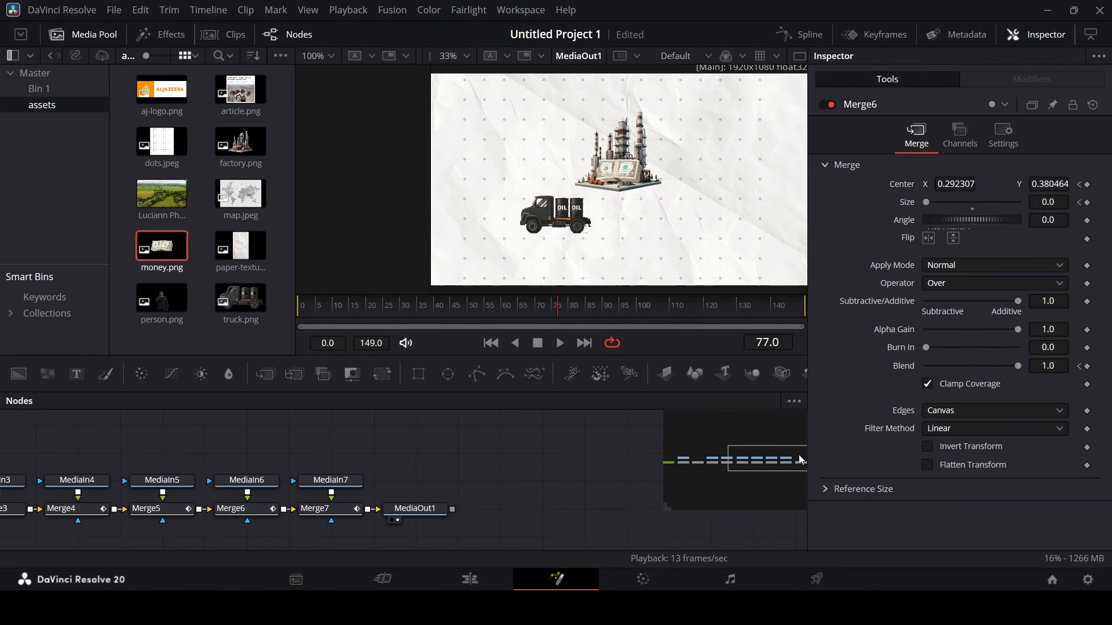
pyautogui.click(180, 513)
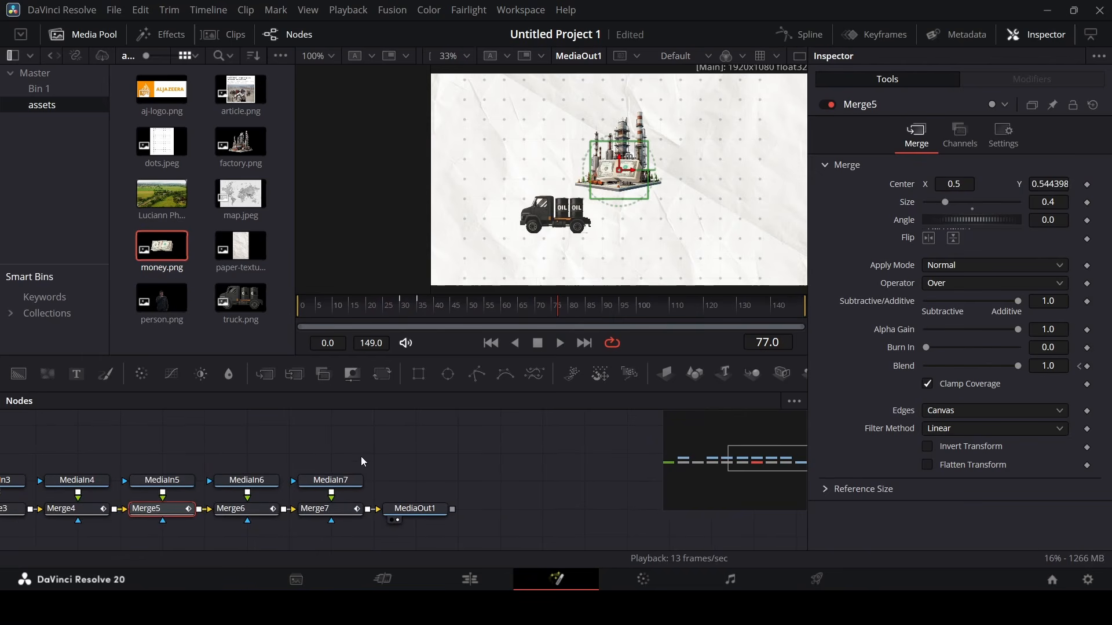
pyautogui.moveTo(471, 309); pyautogui.dragTo(491, 309)
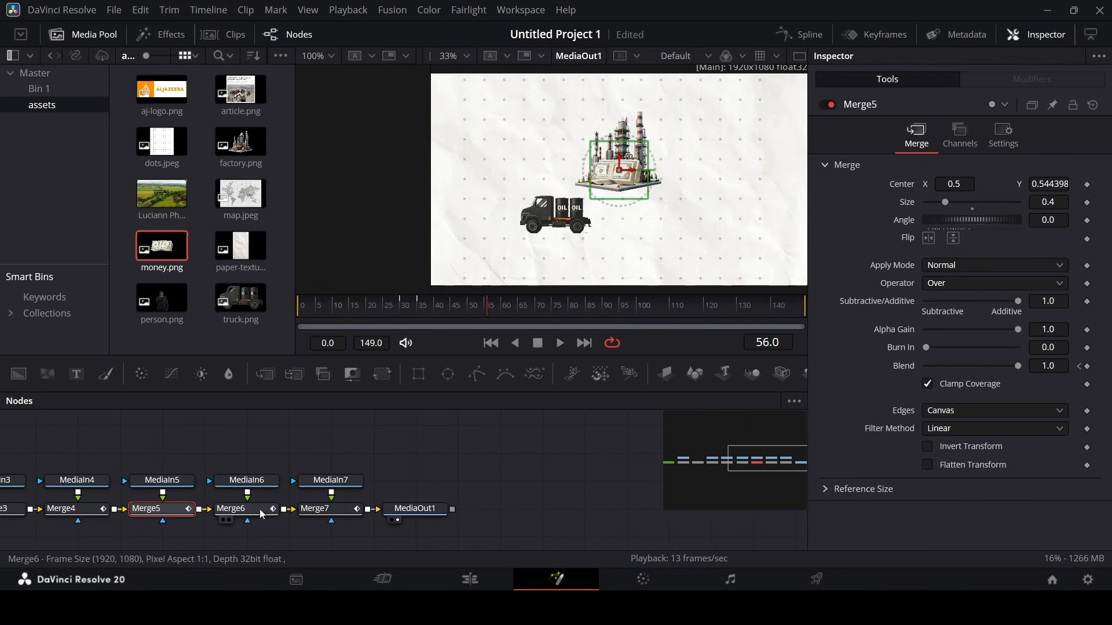
pyautogui.click(231, 509)
pyautogui.click(539, 308)
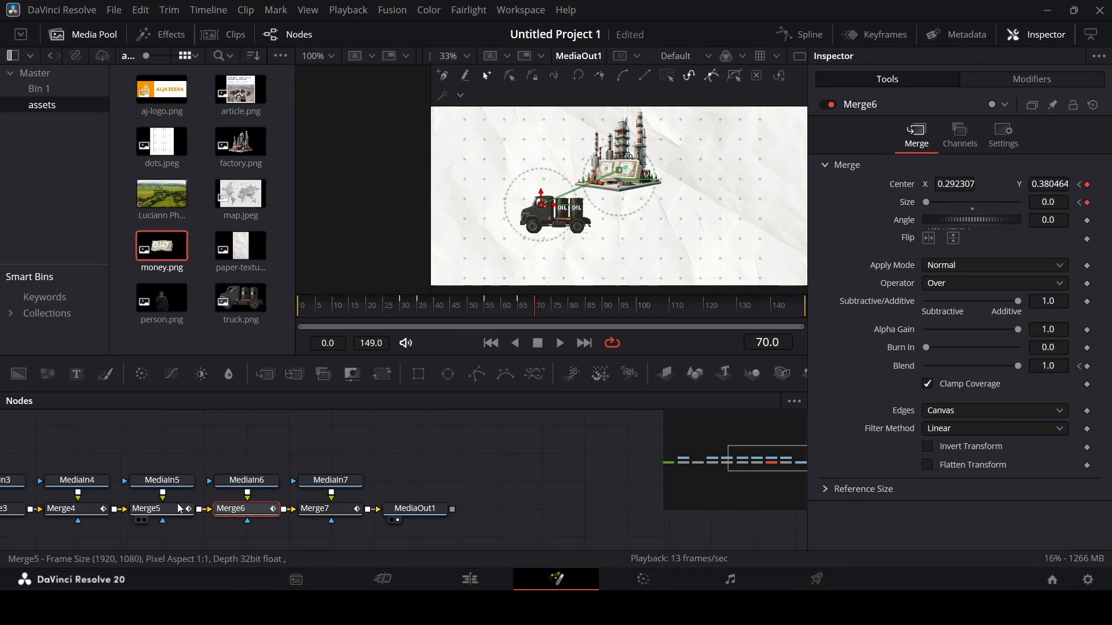
pyautogui.click(151, 509)
pyautogui.click(1087, 184)
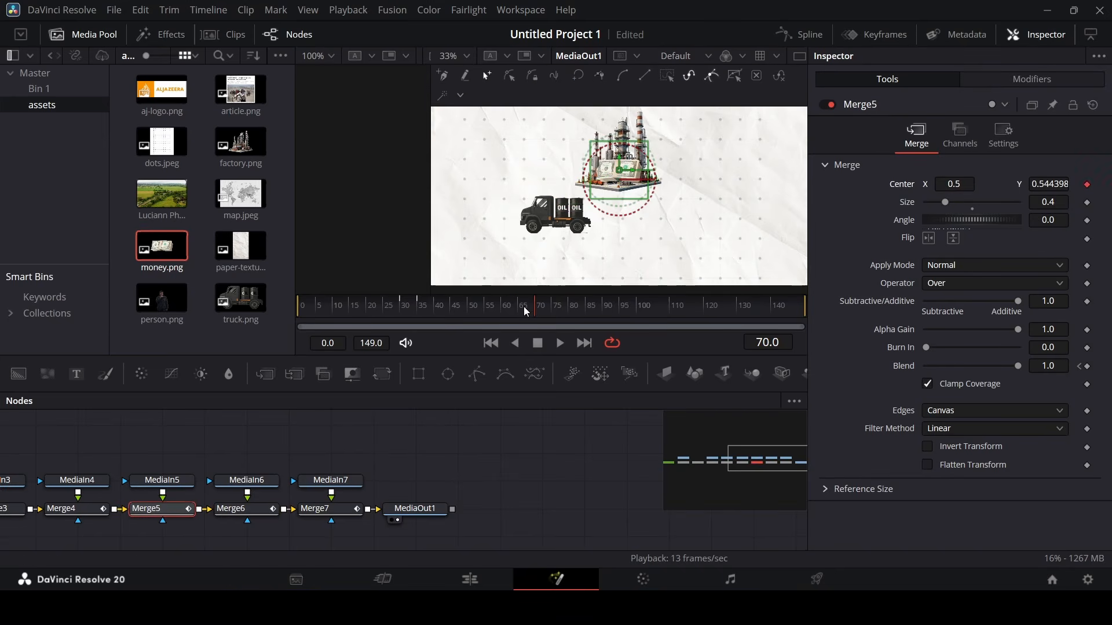
pyautogui.moveTo(566, 315); pyautogui.dragTo(586, 310)
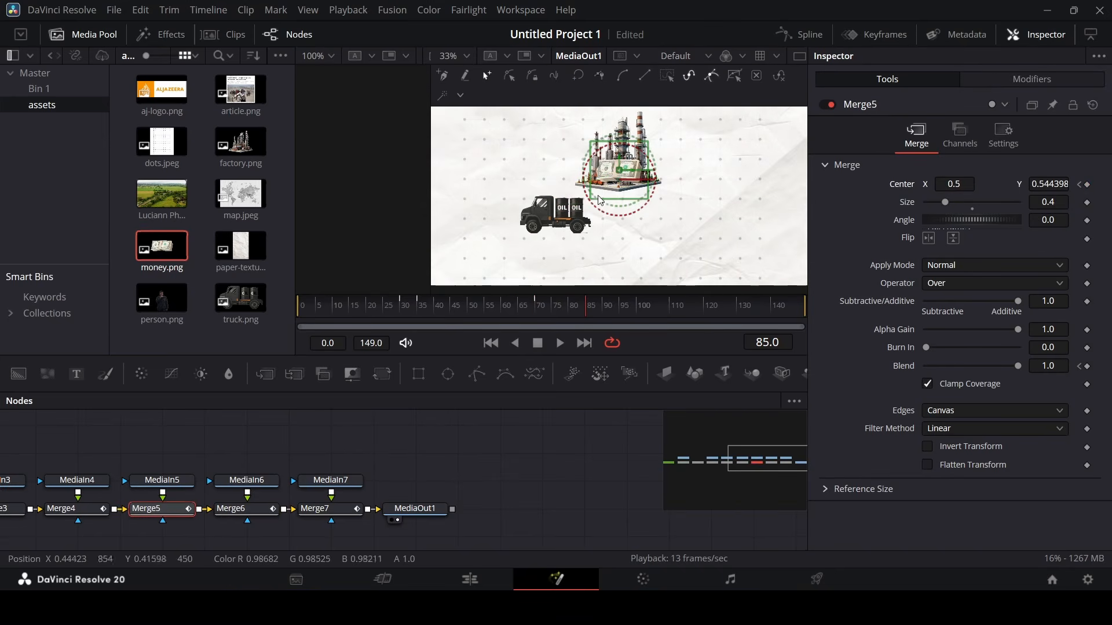
pyautogui.moveTo(599, 200); pyautogui.dragTo(543, 211)
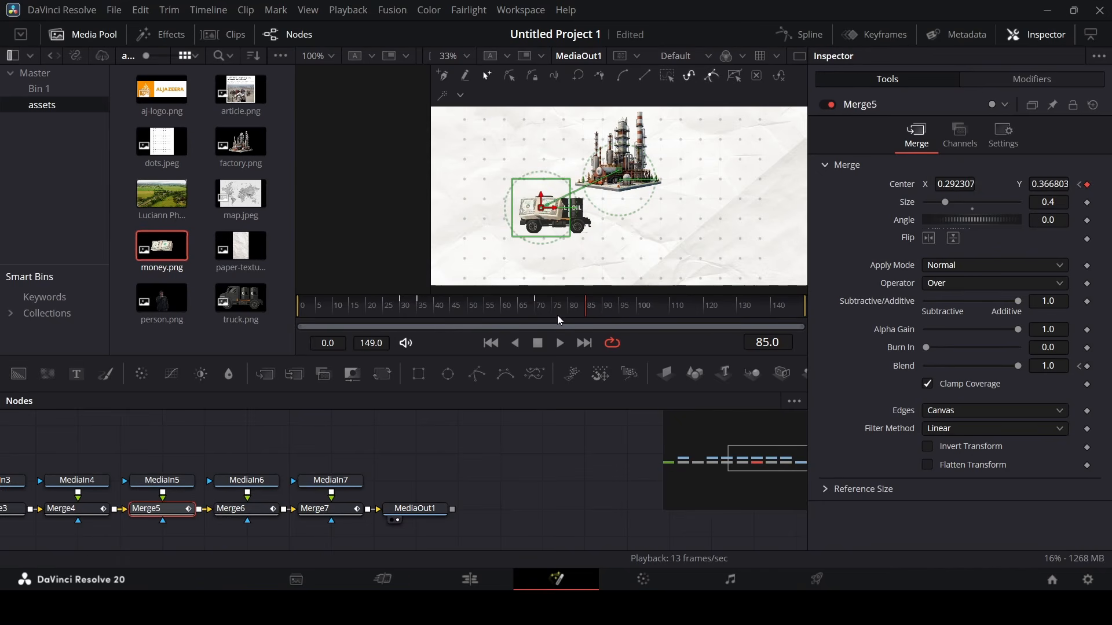
# Keyframe Merge5's Size at 0.4 on frame 80 and 0.0 on frame 85, and play back the whole money animation.
pyautogui.click(572, 314)
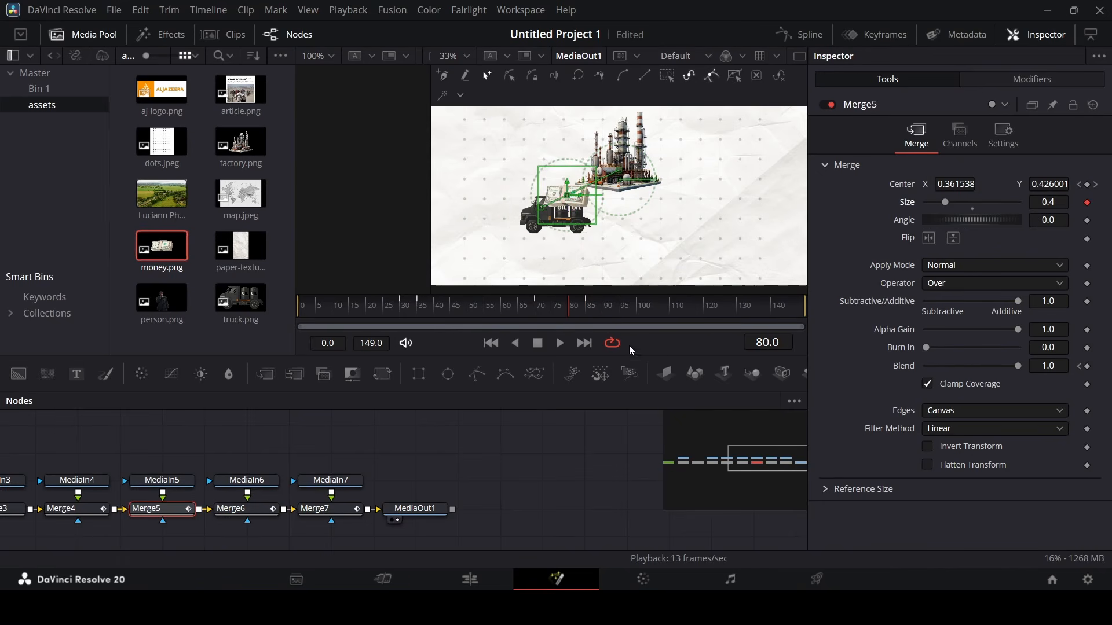
pyautogui.press('Right')
pyautogui.press('Right')
pyautogui.press('Right')
pyautogui.press('Right')
pyautogui.press('Right')
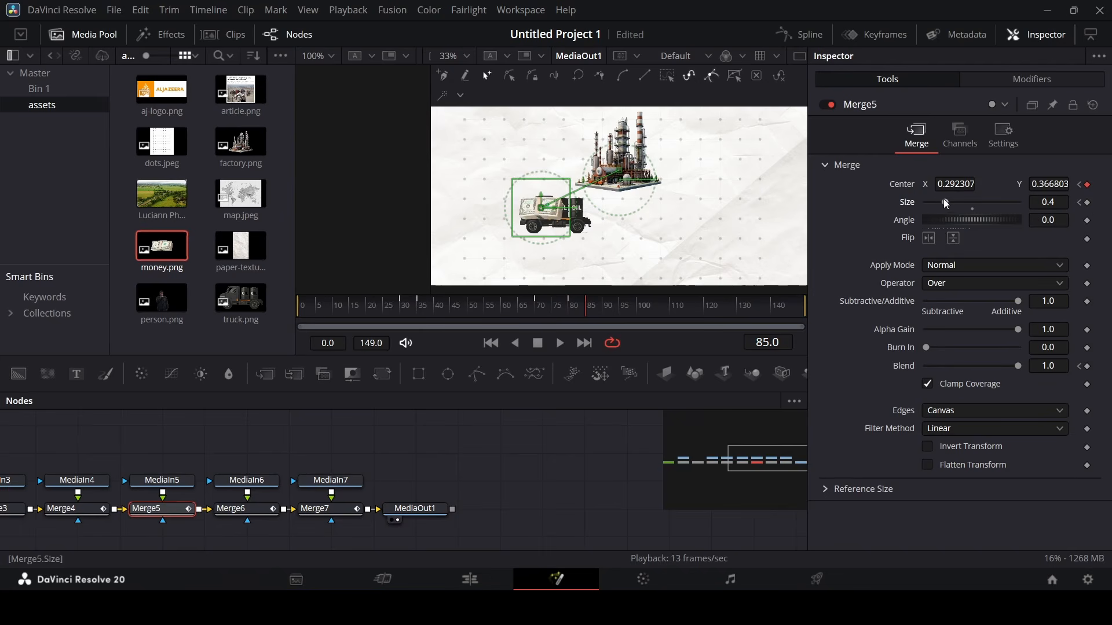
pyautogui.moveTo(945, 203); pyautogui.dragTo(916, 208)
pyautogui.click(490, 343)
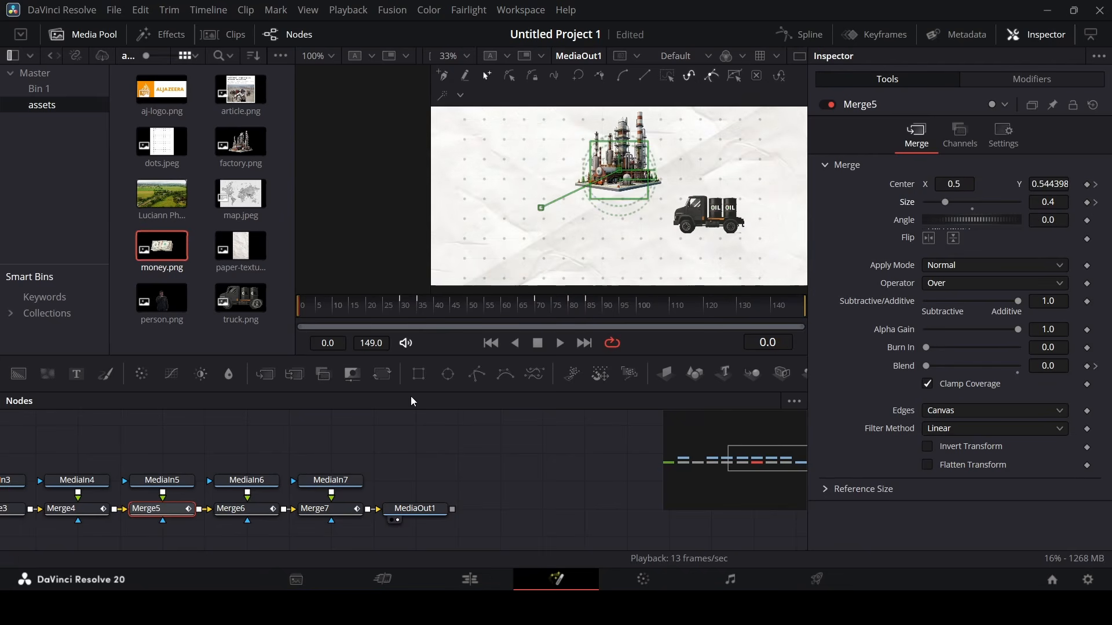
pyautogui.press('space')
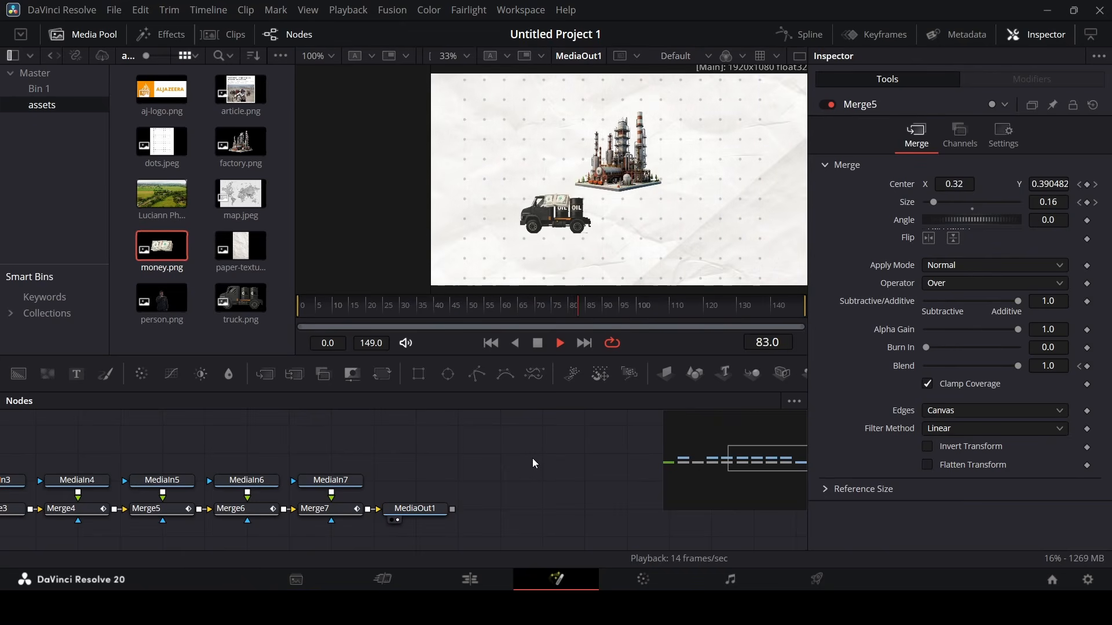
pyautogui.press('space')
# Move MediaOut1 aside and insert a Blur node between Merge7 and MediaOut1.
pyautogui.moveTo(400, 510); pyautogui.dragTo(527, 510)
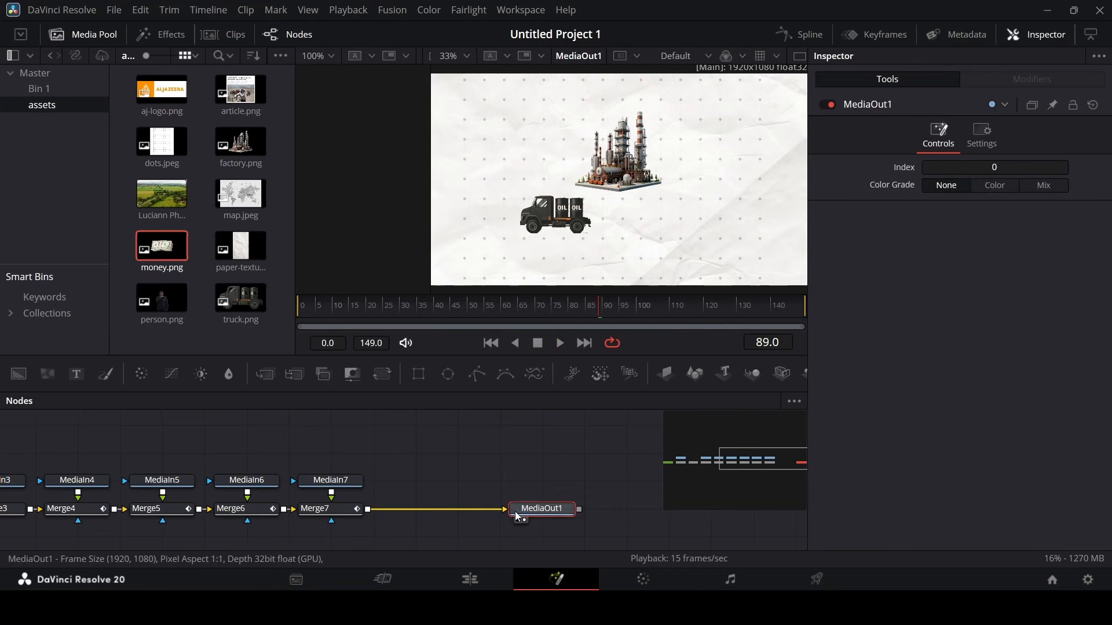
pyautogui.click(315, 508)
pyautogui.click(229, 374)
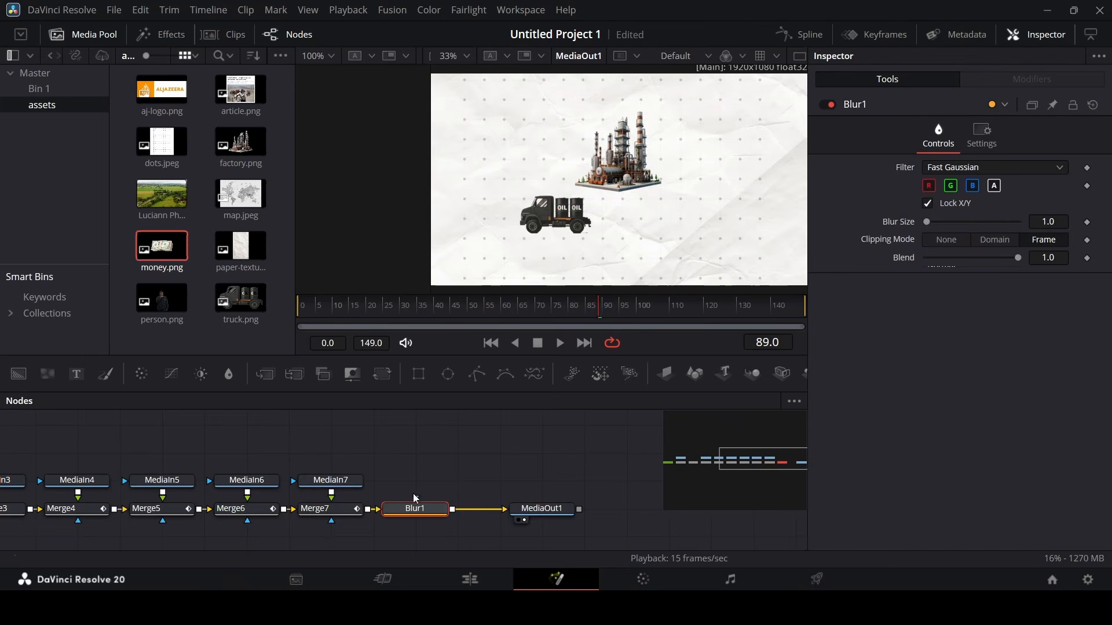
# Keyframe Blur1's Blur Size at 0.0 on frame 85 and 5.0 on frame 95.
pyautogui.moveTo(484, 311); pyautogui.dragTo(587, 323)
pyautogui.click(328, 510)
pyautogui.click(425, 513)
pyautogui.click(1088, 223)
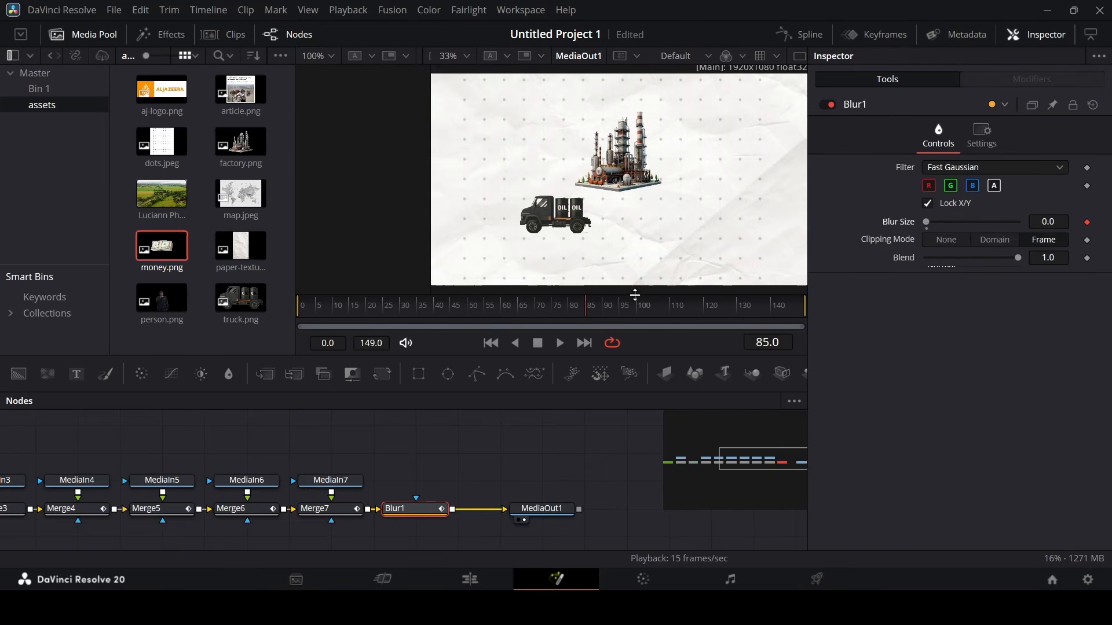
pyautogui.click(619, 311)
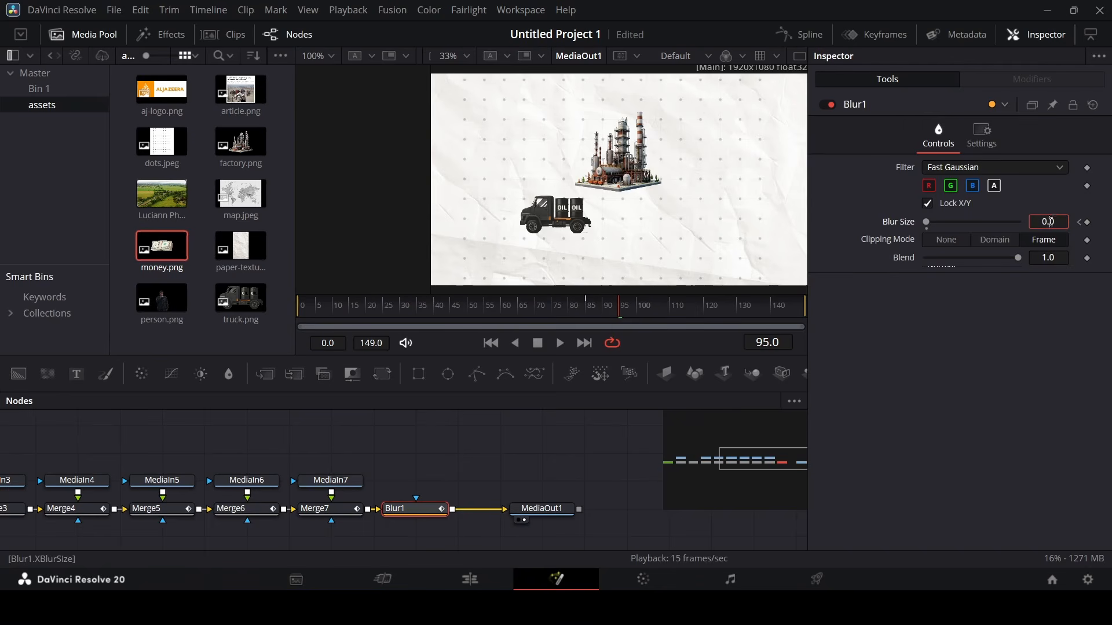
pyautogui.write('5')
pyautogui.press('Return')
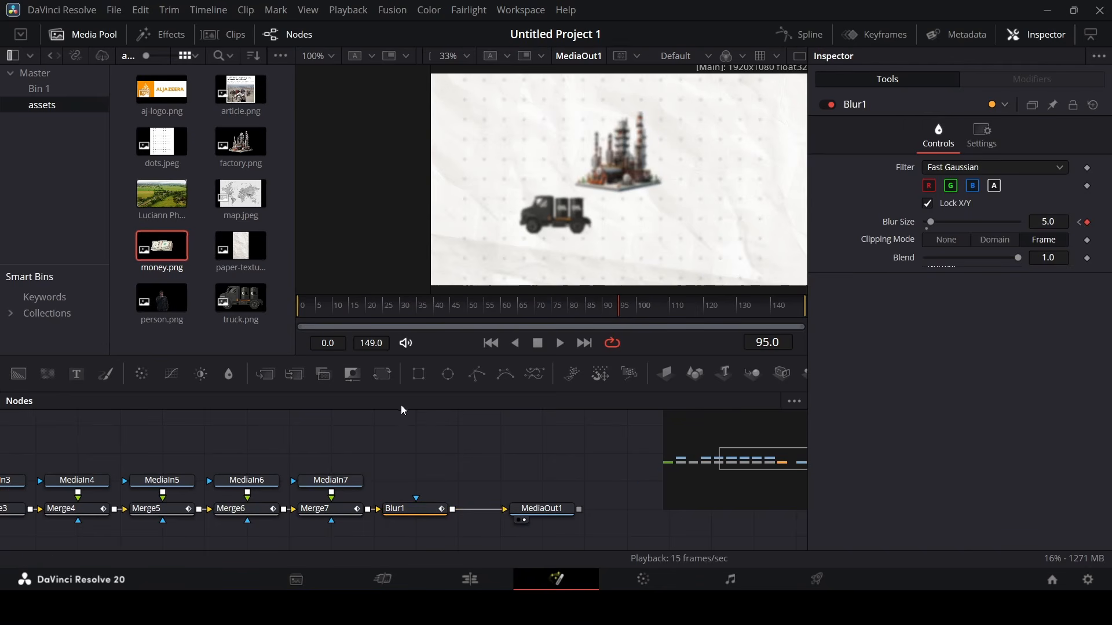
# Merge a Fast Noise node over Blur1 and set the noise's Color 2 to black.
pyautogui.moveTo(48, 374); pyautogui.dragTo(533, 499)
pyautogui.click(503, 482)
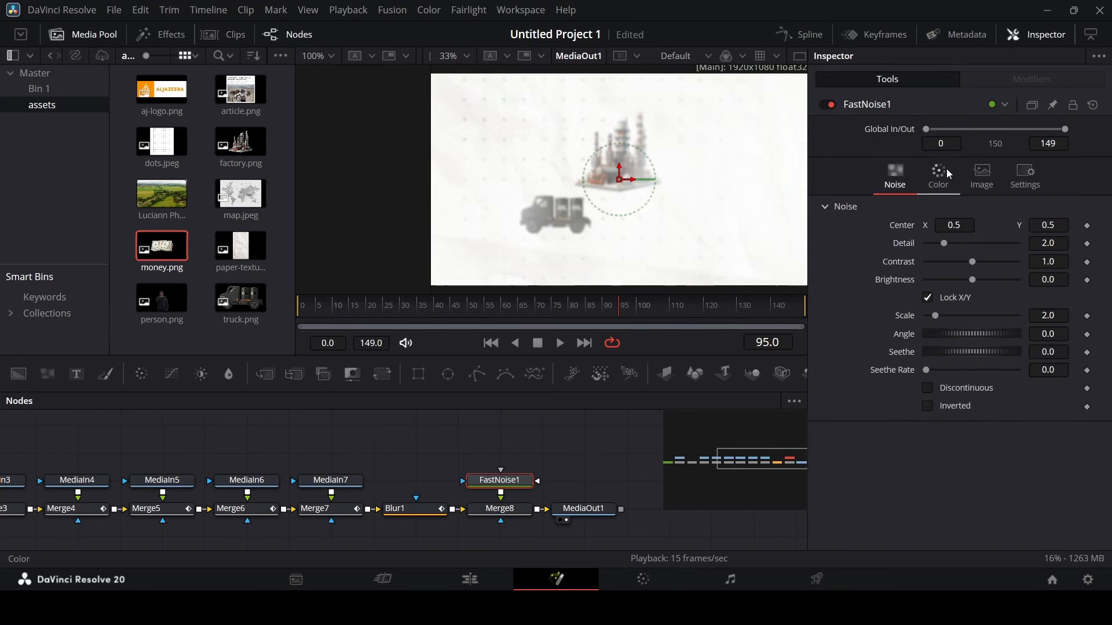
pyautogui.click(947, 171)
pyautogui.click(927, 368)
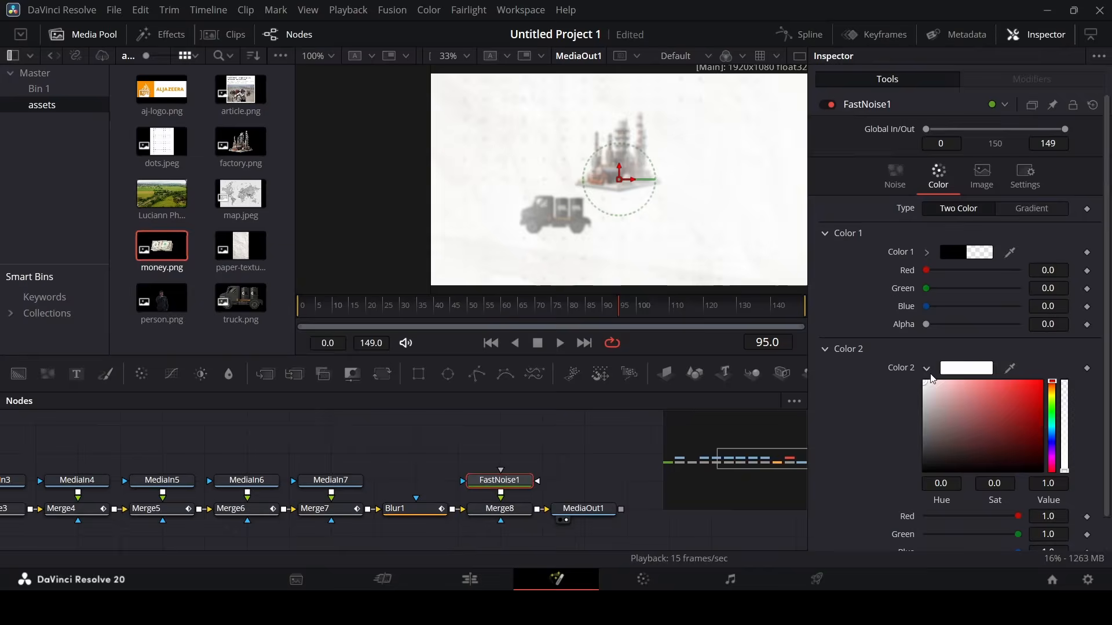
pyautogui.moveTo(926, 382); pyautogui.dragTo(913, 481)
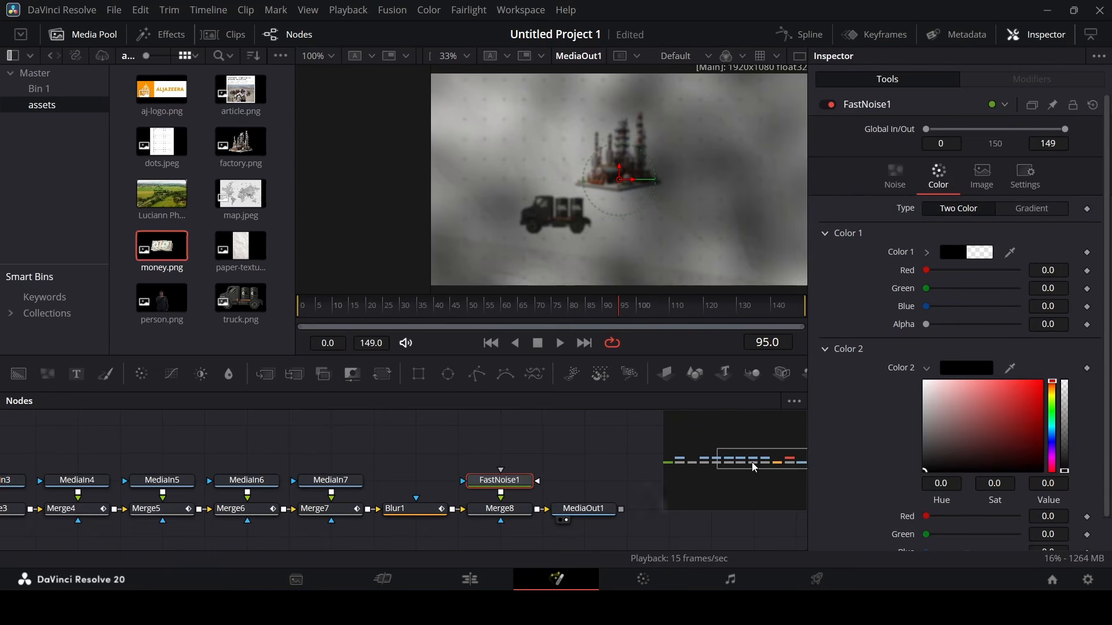
# Set FastNoise1's Seethe to about 0.18 and Seethe Rate to about 0.16, and preview the moving smoke.
pyautogui.click(903, 192)
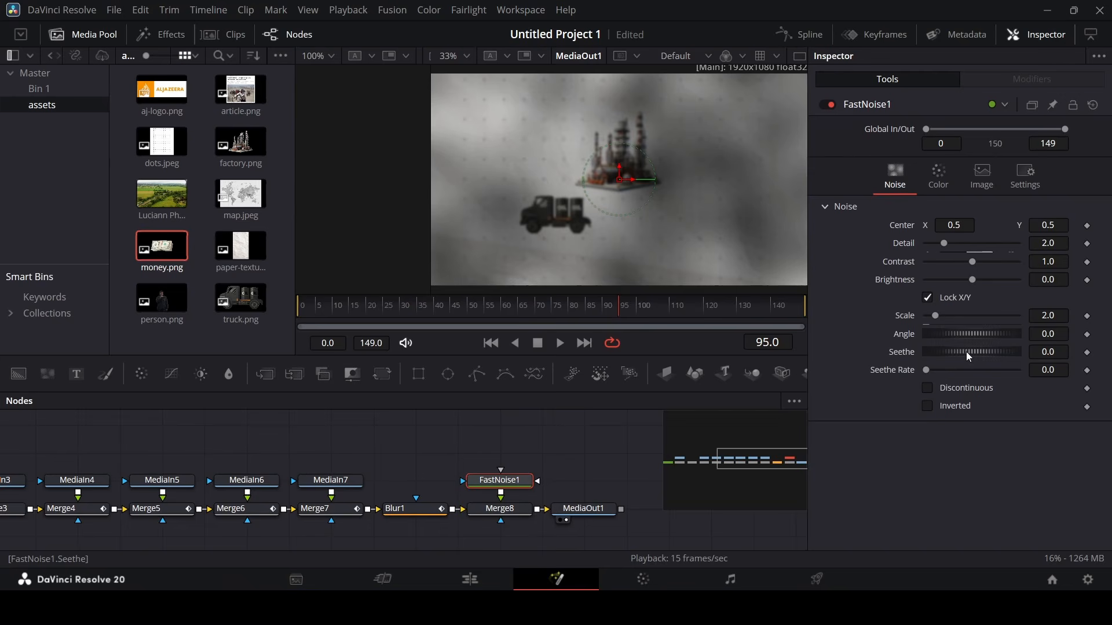
pyautogui.moveTo(967, 352); pyautogui.dragTo(942, 370)
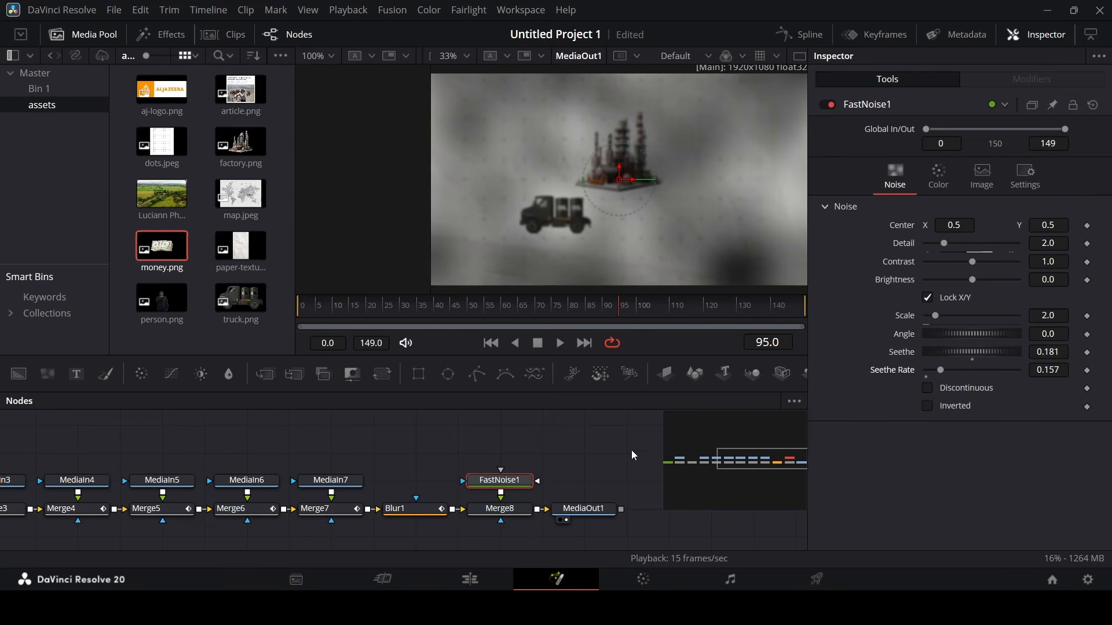
pyautogui.click(612, 454)
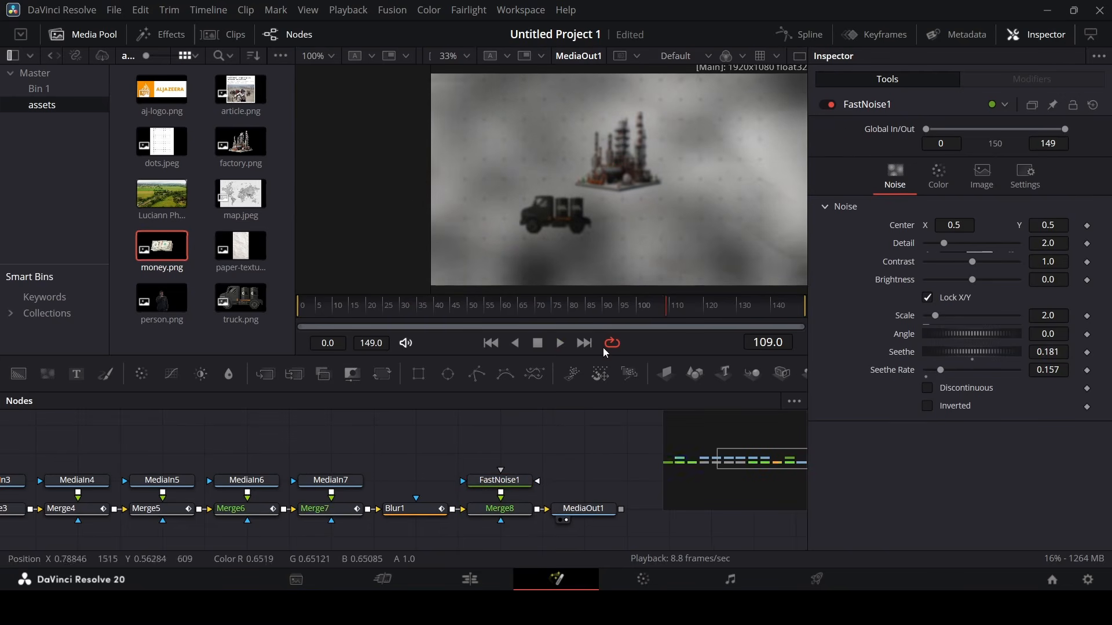
# Mask FastNoise1 with a Rectangle of Width 1.0, Center Y about -0.05 and Soft Edge about 0.1.
pyautogui.moveTo(426, 385); pyautogui.dragTo(496, 446)
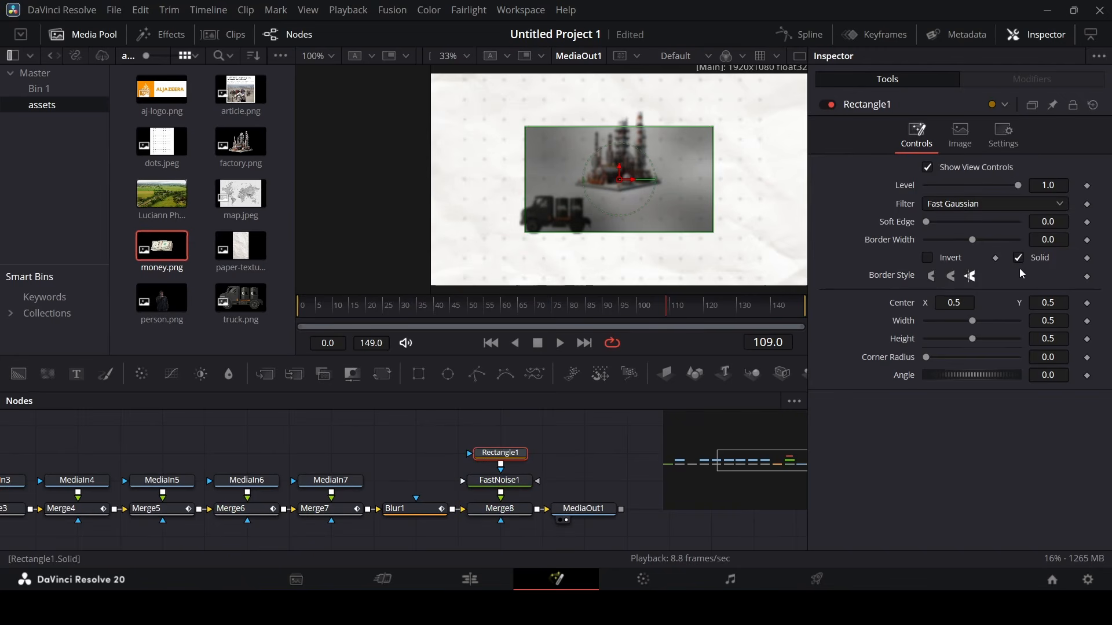
pyautogui.moveTo(973, 322); pyautogui.dragTo(1052, 322)
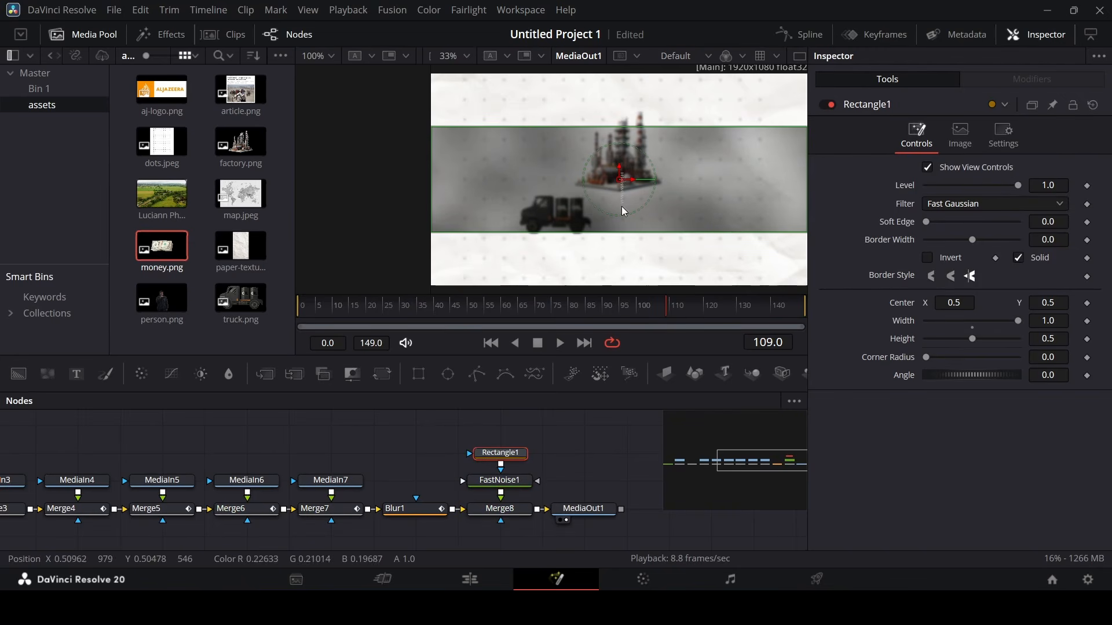
pyautogui.moveTo(618, 176); pyautogui.dragTo(620, 290)
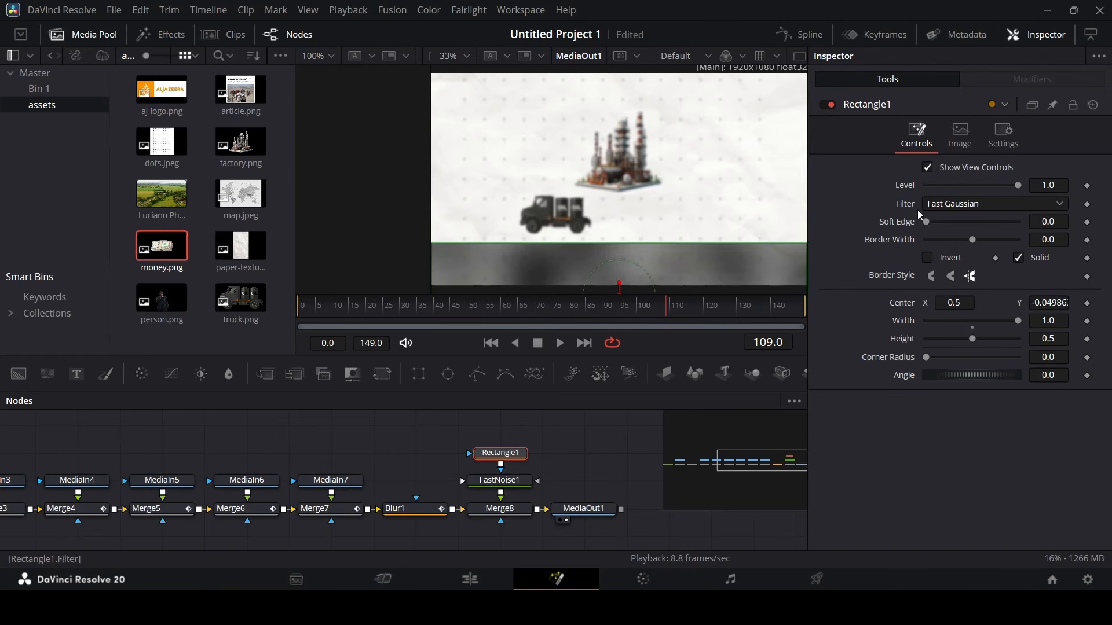
pyautogui.moveTo(933, 224); pyautogui.dragTo(972, 224)
pyautogui.click(586, 437)
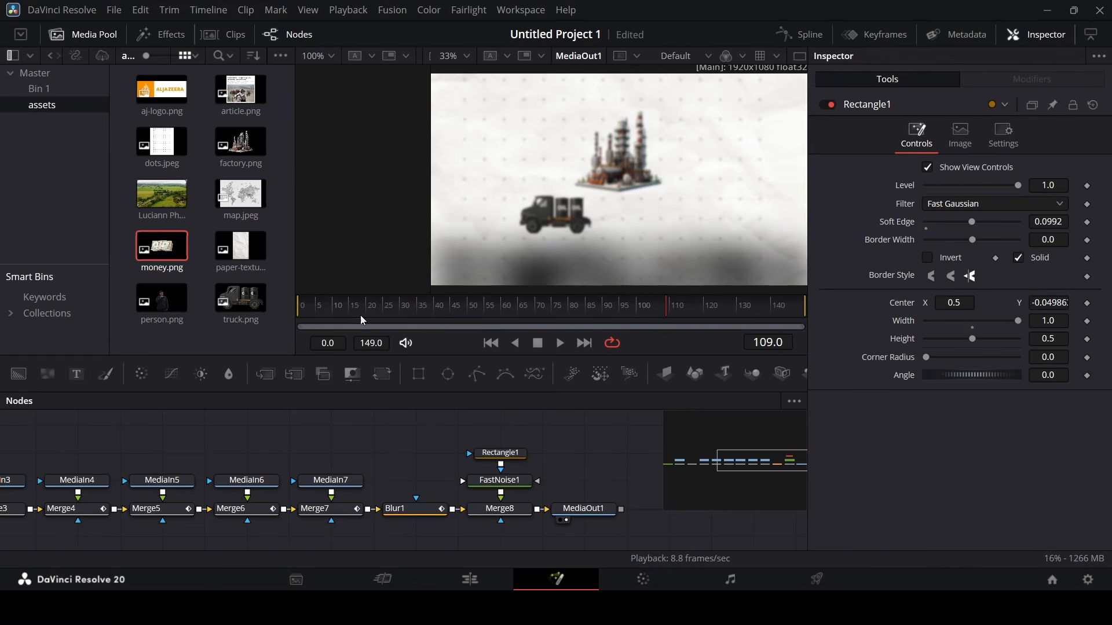
# Keyframe Rectangle1's Center Y at about -0.26 on frame 85 and about -0.05 on frame 95, and preview the rising smoke.
pyautogui.moveTo(369, 308); pyautogui.dragTo(460, 307)
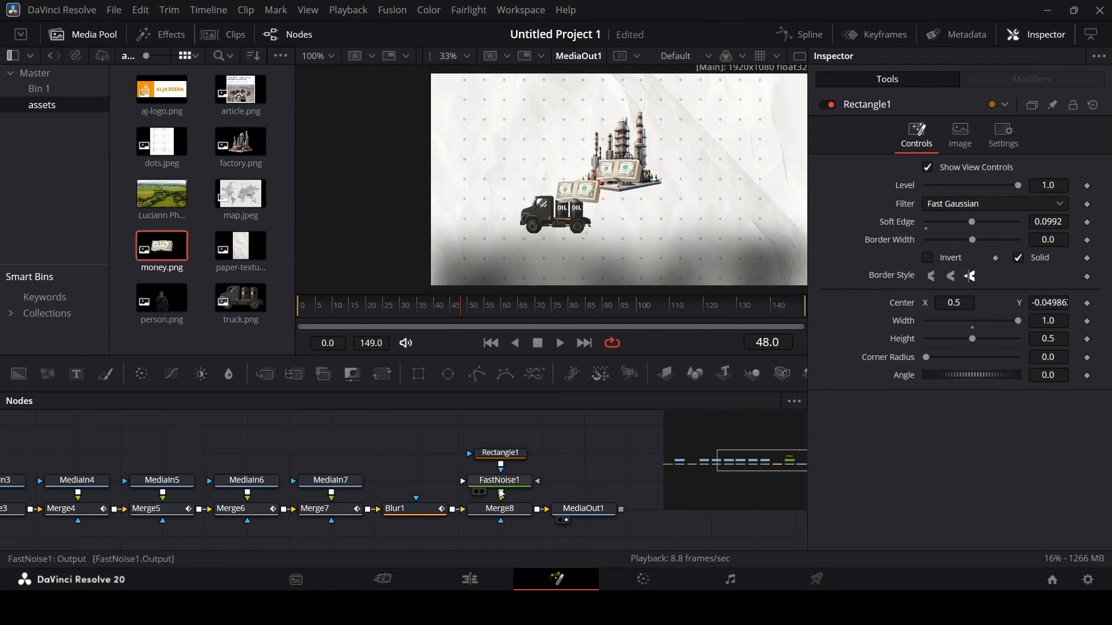
pyautogui.click(513, 510)
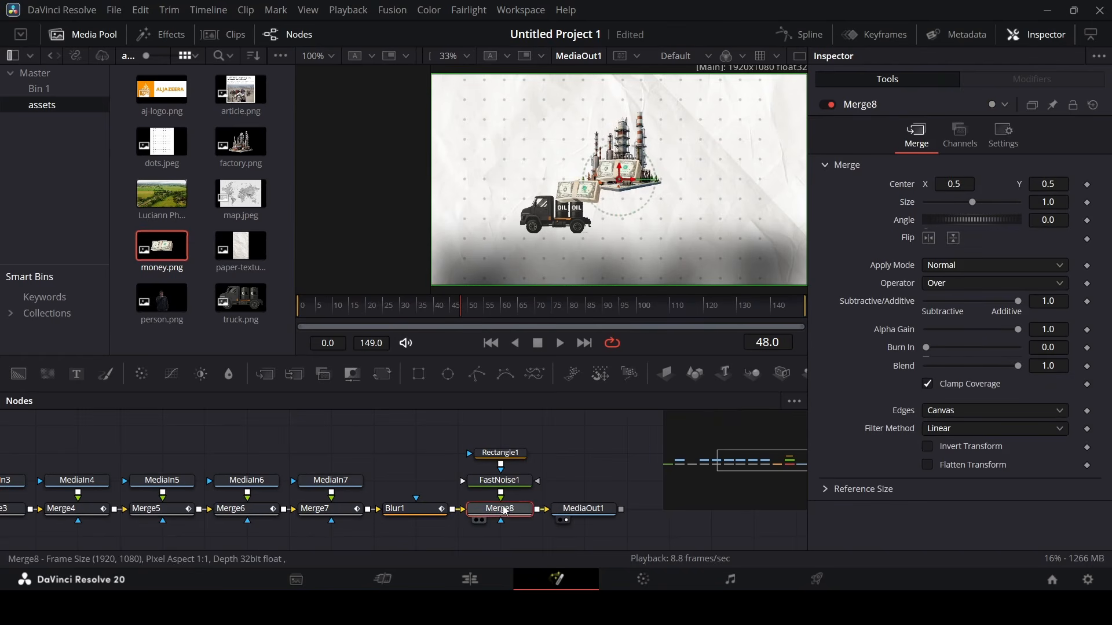
pyautogui.click(519, 457)
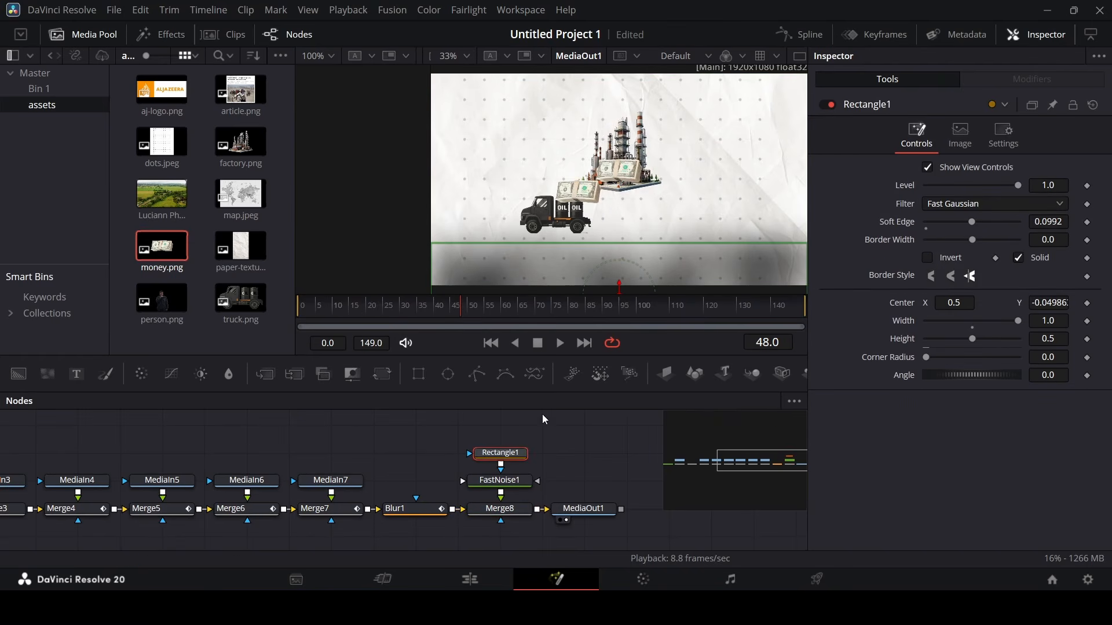
pyautogui.moveTo(451, 319); pyautogui.dragTo(587, 324)
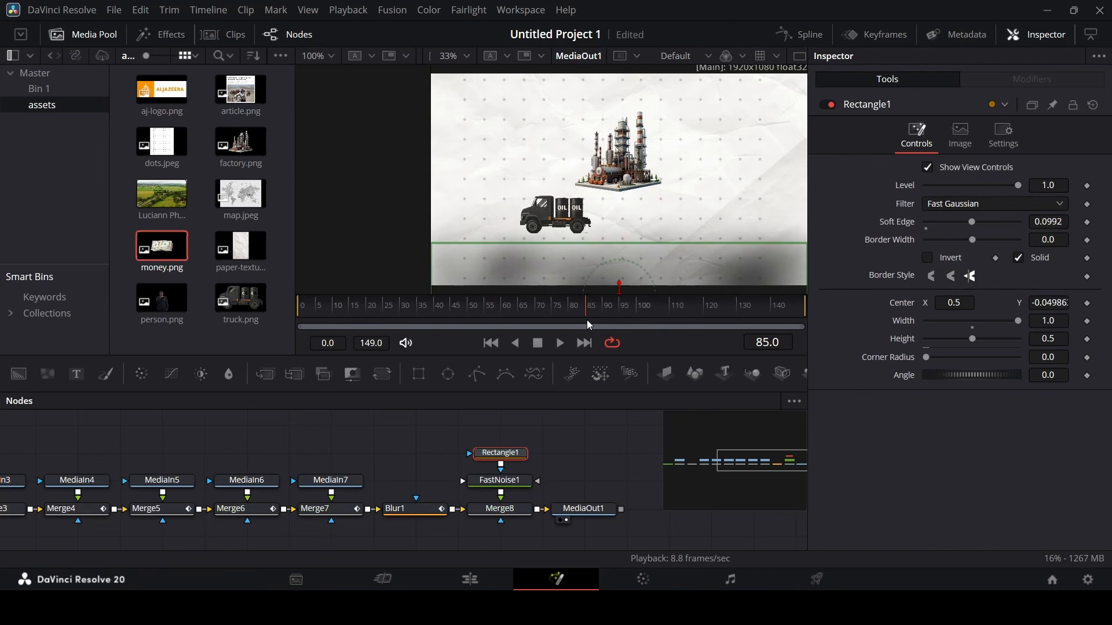
pyautogui.click(1087, 303)
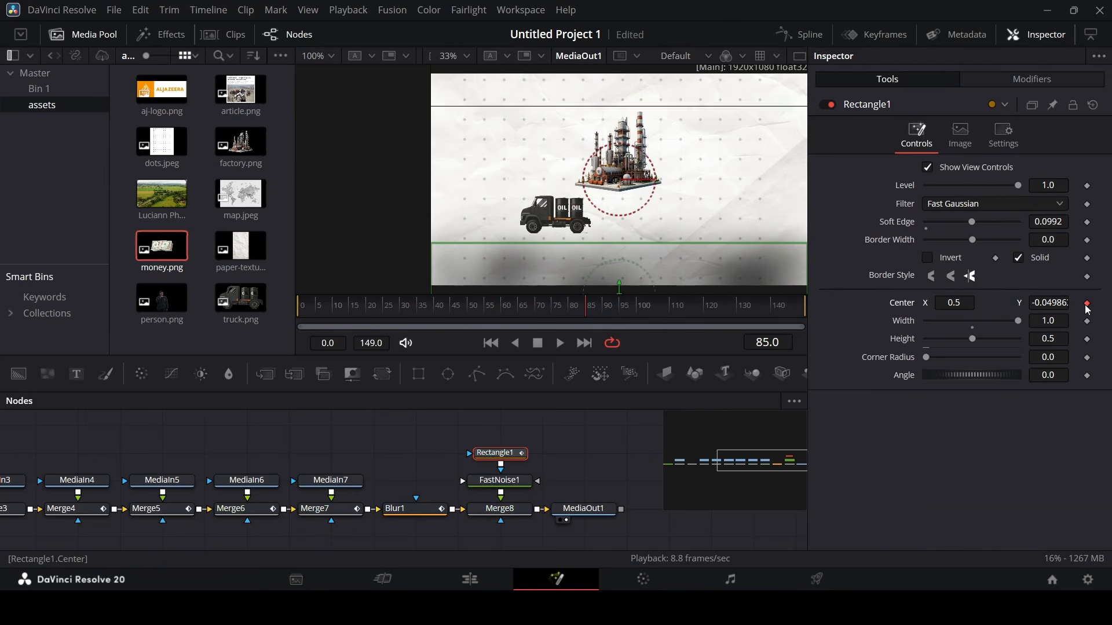
pyautogui.moveTo(603, 319); pyautogui.dragTo(621, 318)
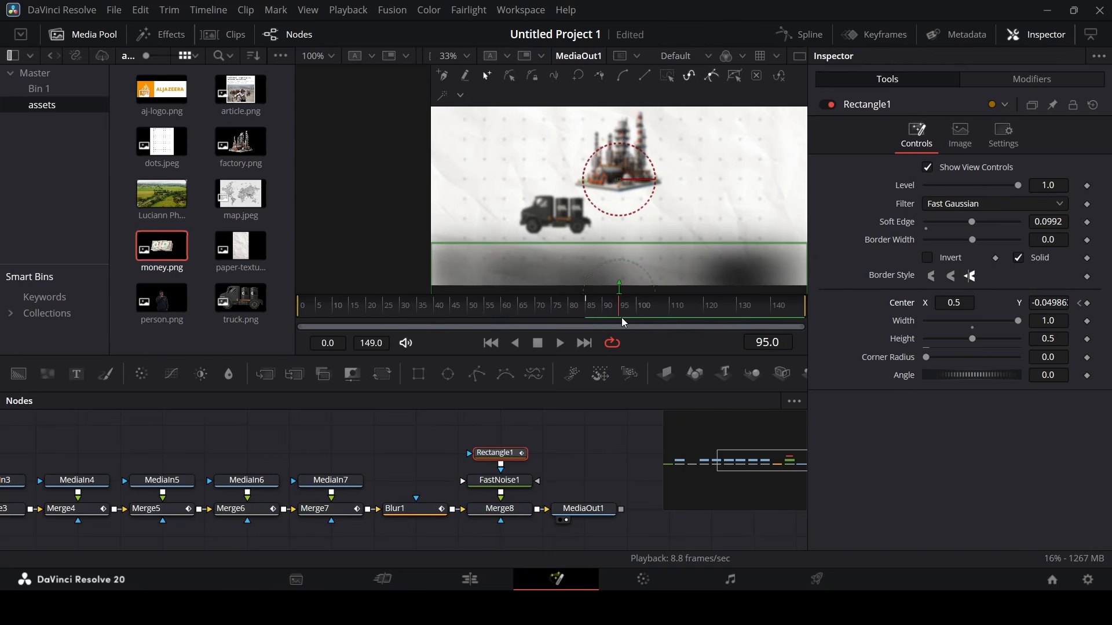
pyautogui.click(1087, 304)
pyautogui.click(591, 319)
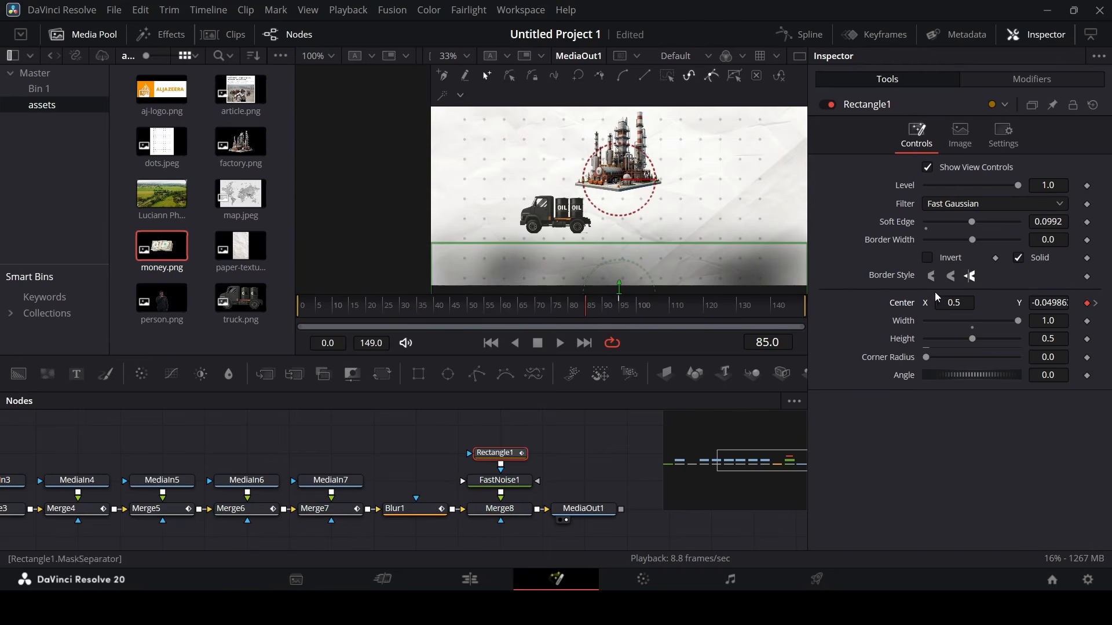
pyautogui.moveTo(1051, 303); pyautogui.dragTo(926, 303)
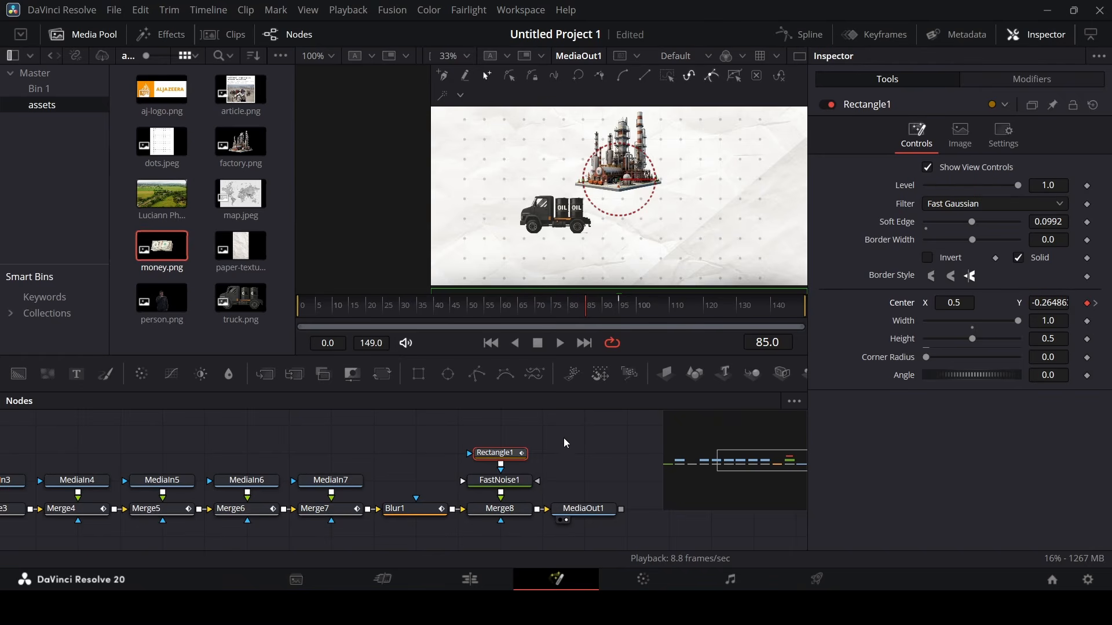
pyautogui.press('space')
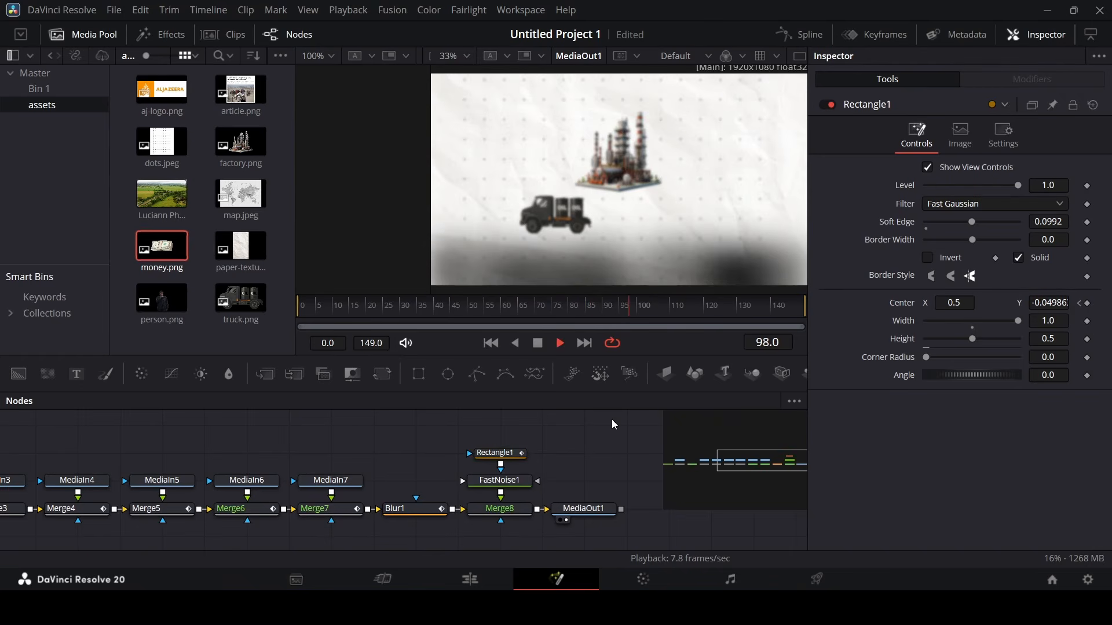
pyautogui.press('space')
# Add person.png to the node graph, plus a Background node coloured orange with Red 1.0 and Green about 0.58.
pyautogui.moveTo(792, 468); pyautogui.dragTo(795, 461)
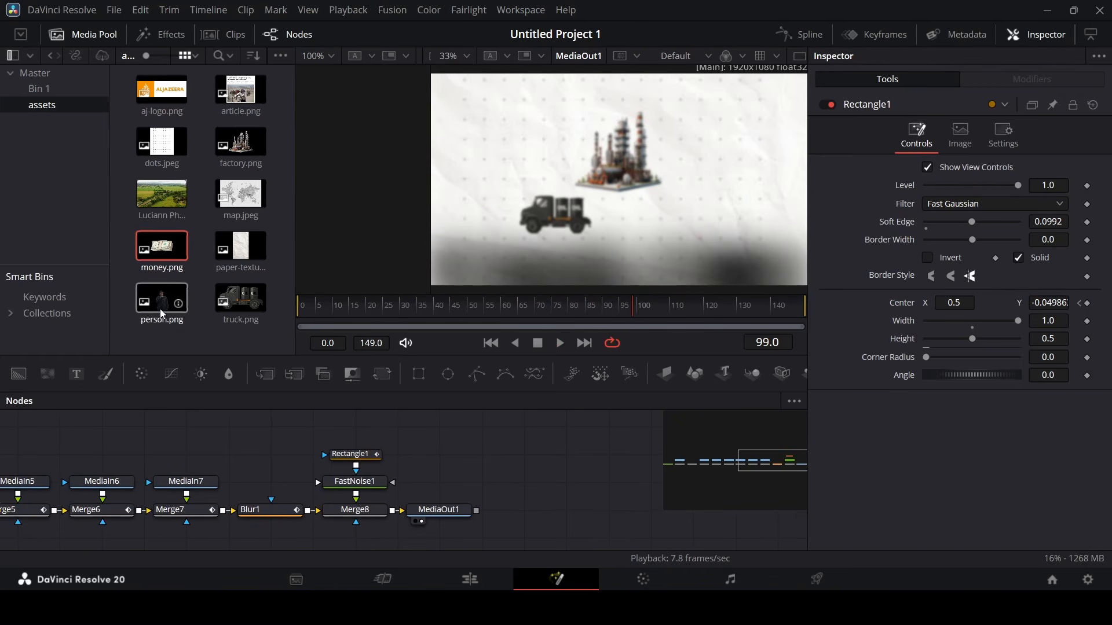
pyautogui.moveTo(162, 314); pyautogui.dragTo(572, 456)
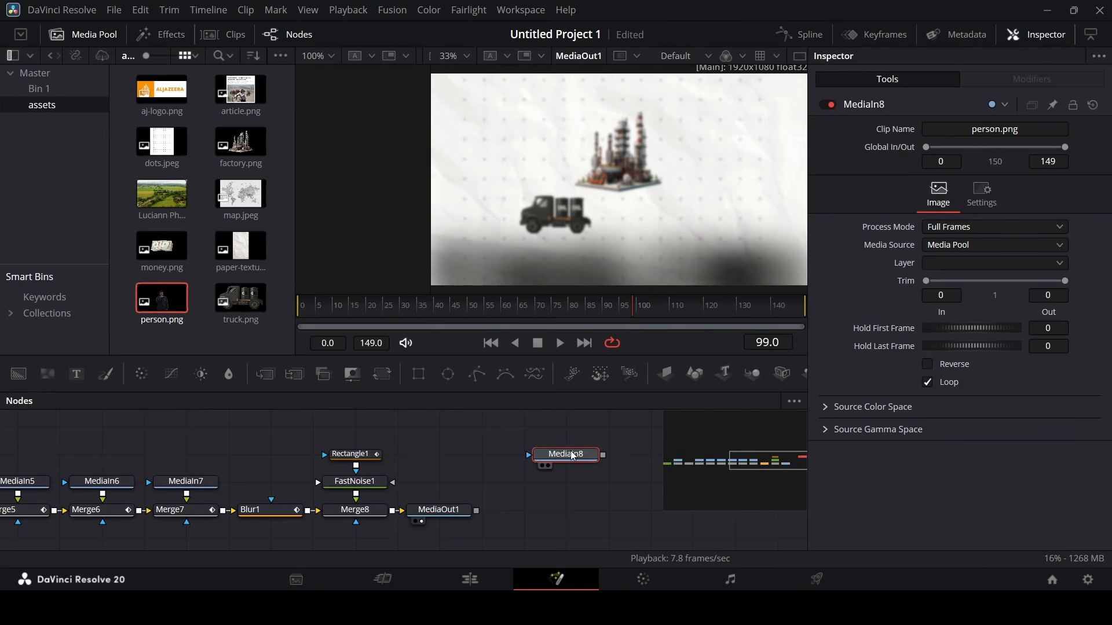
pyautogui.moveTo(57, 386); pyautogui.dragTo(458, 482)
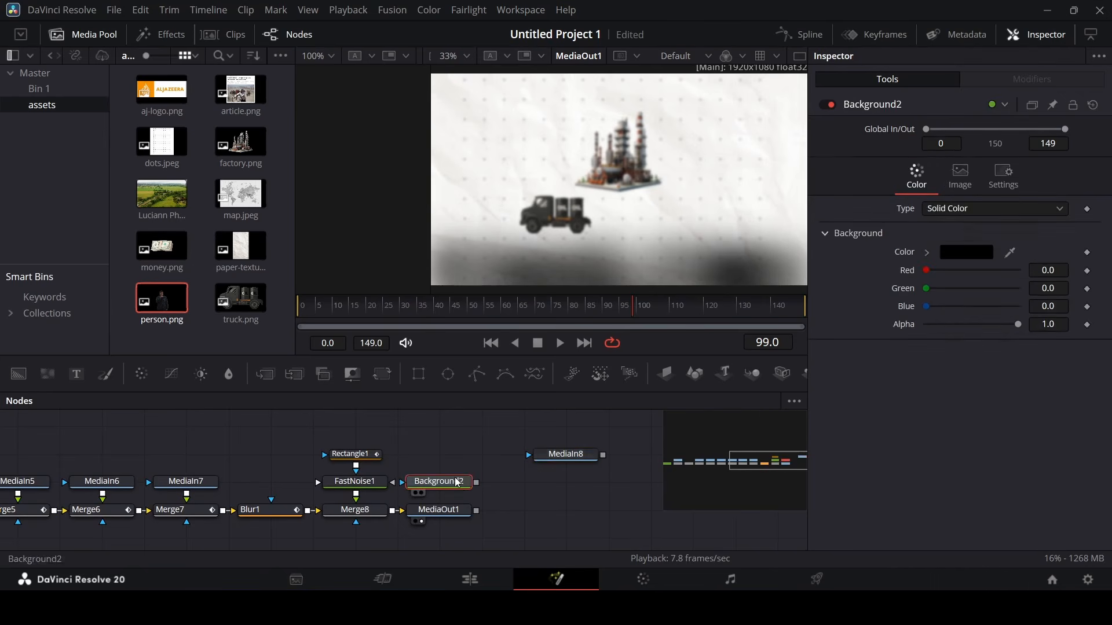
pyautogui.moveTo(933, 267); pyautogui.dragTo(1061, 275)
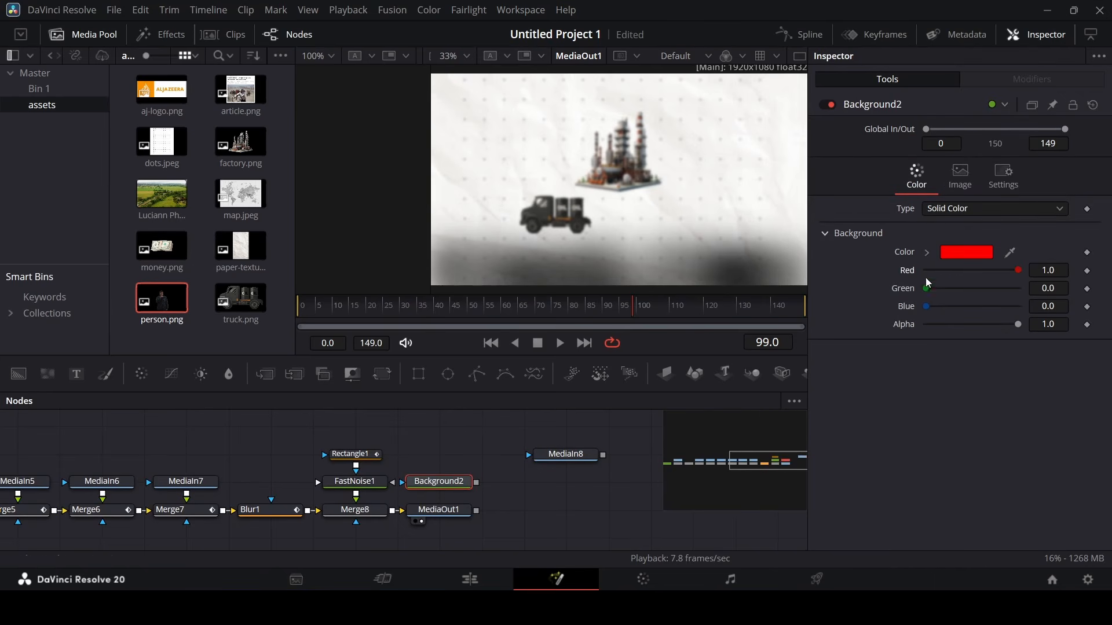
pyautogui.moveTo(927, 288); pyautogui.dragTo(979, 288)
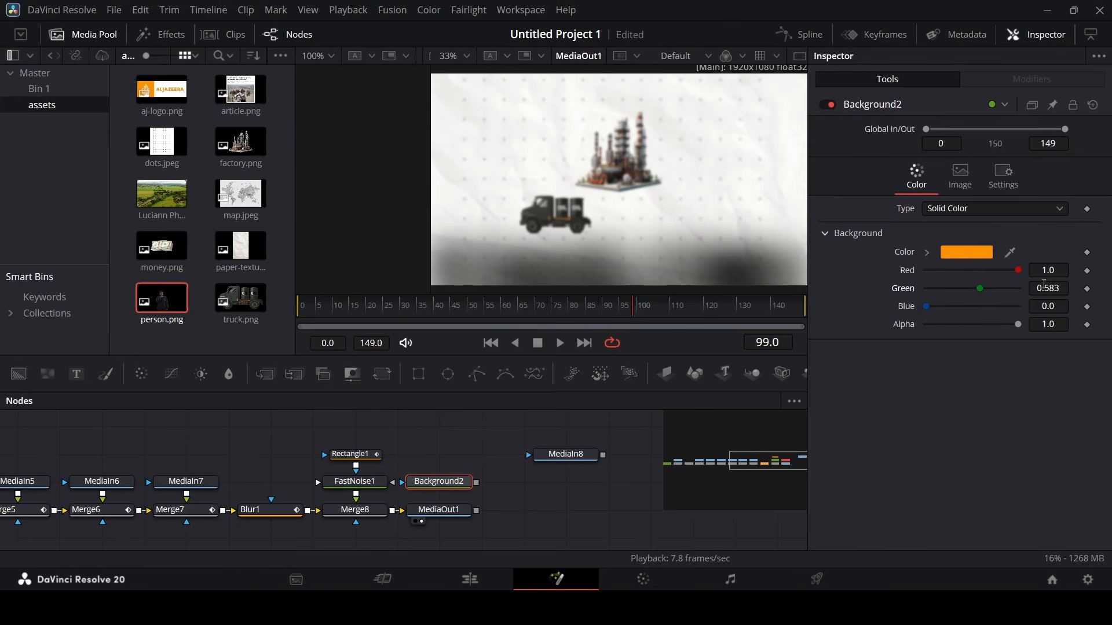
# Merge the orange Background over Merge8, masked by an Ellipse whose Width is linked to its Height by an expression.
pyautogui.moveTo(439, 464); pyautogui.dragTo(438, 509)
pyautogui.click(460, 456)
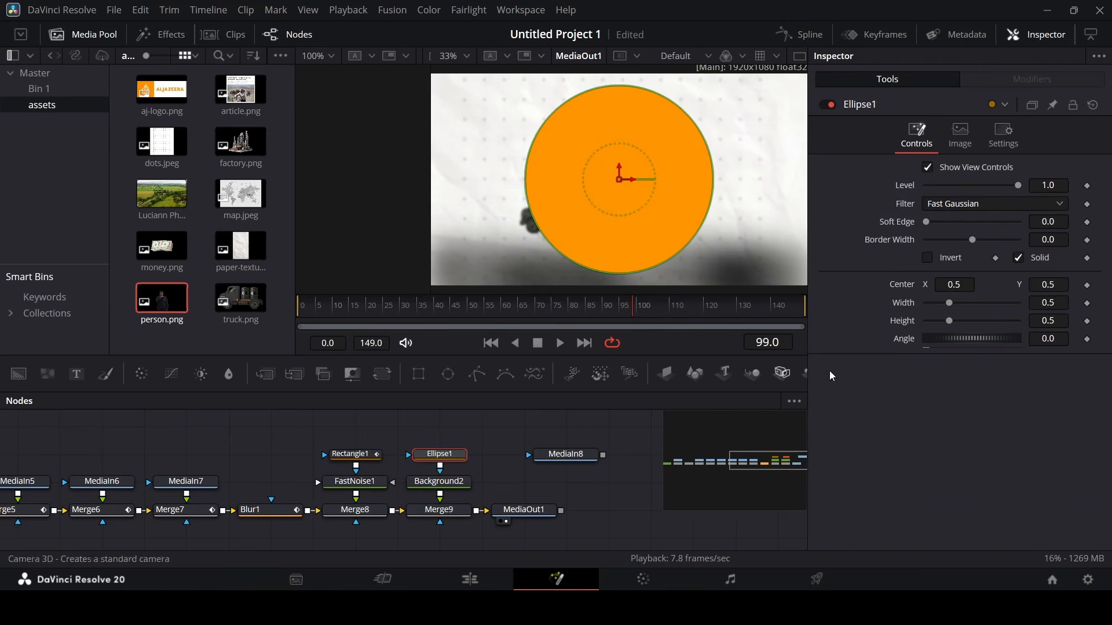
pyautogui.rightClick(905, 307)
pyautogui.click(934, 473)
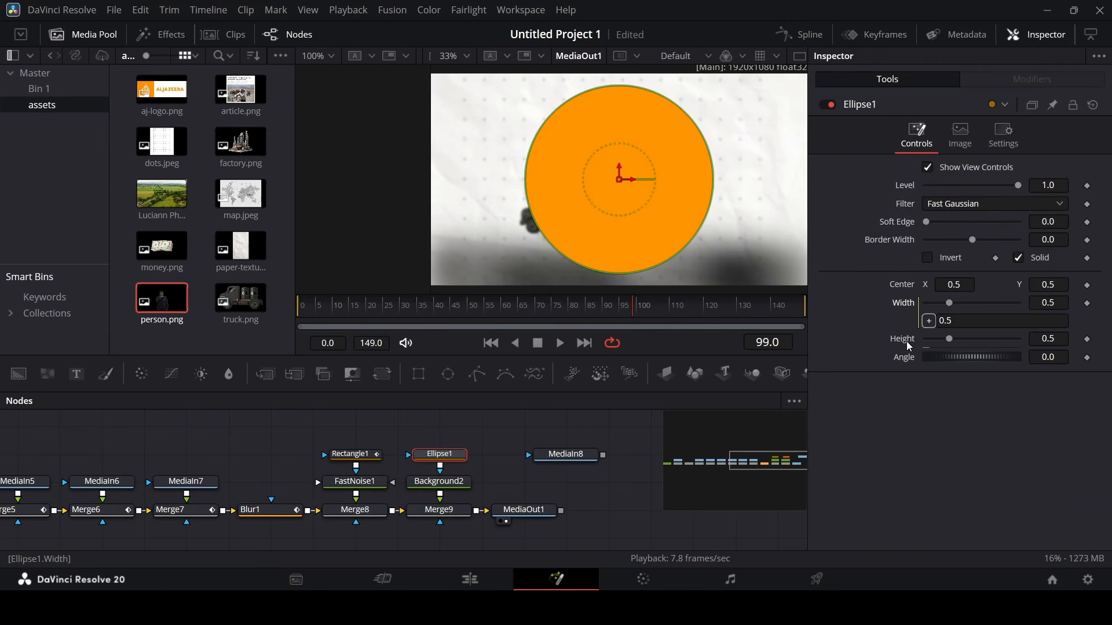
pyautogui.moveTo(907, 343); pyautogui.dragTo(908, 341)
# Set Ellipse1's Height to 0.2 and move its Center X to about 0.62.
pyautogui.click(930, 339)
pyautogui.click(930, 339)
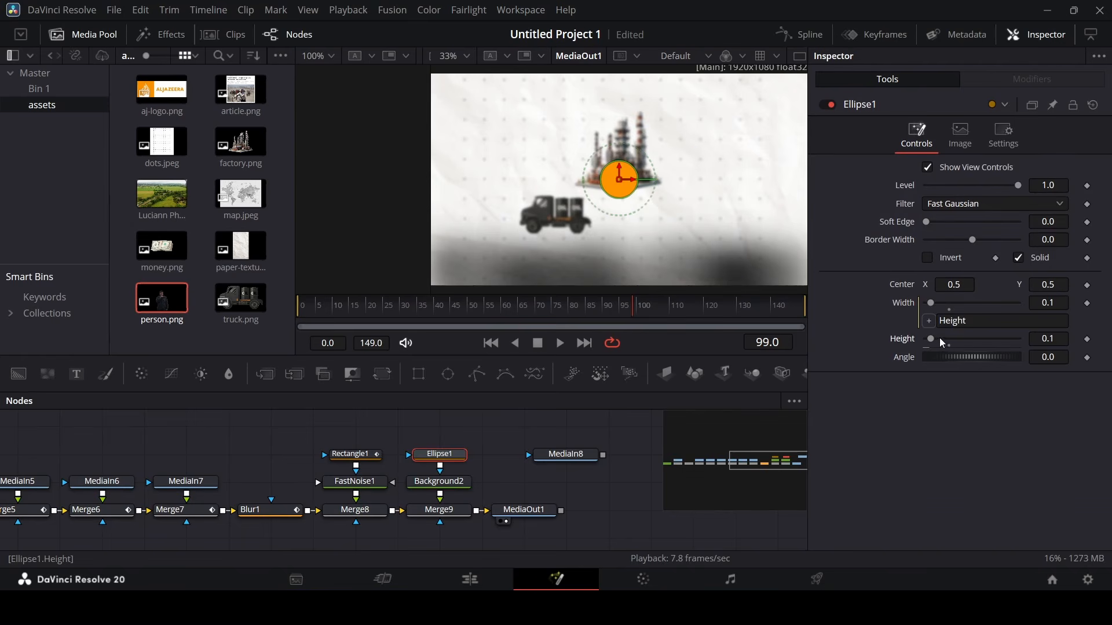
pyautogui.click(942, 341)
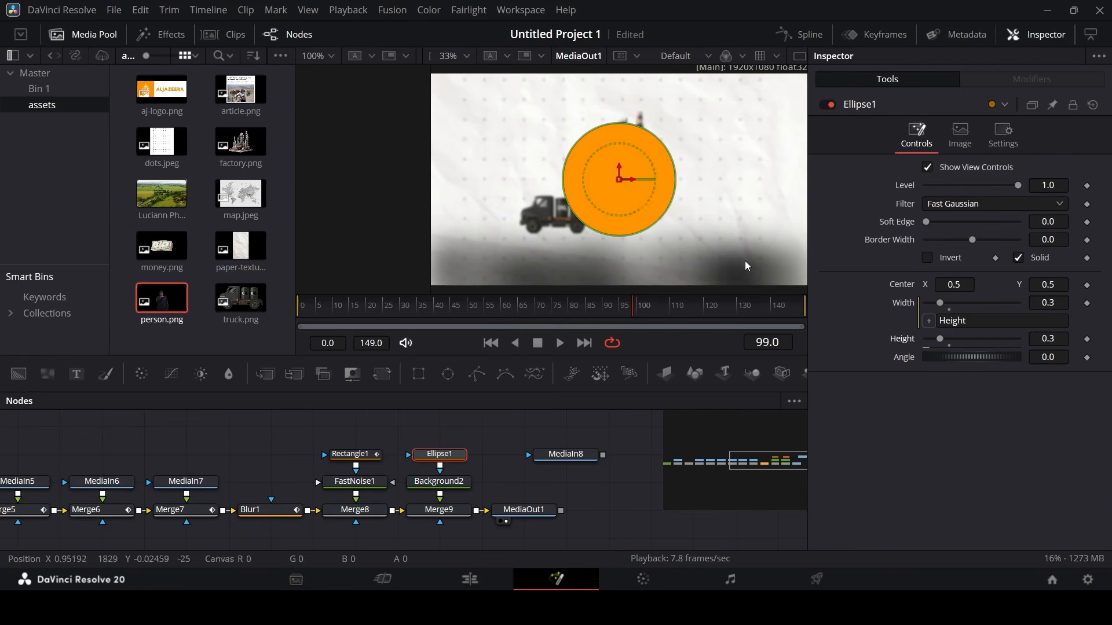
pyautogui.click(930, 341)
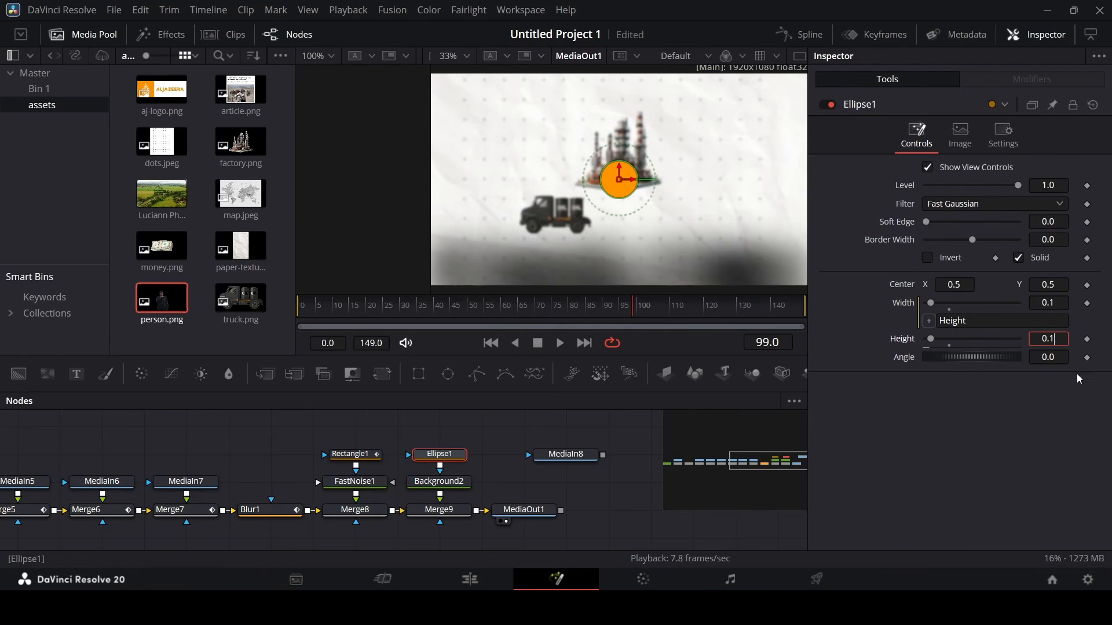
pyautogui.press('Return')
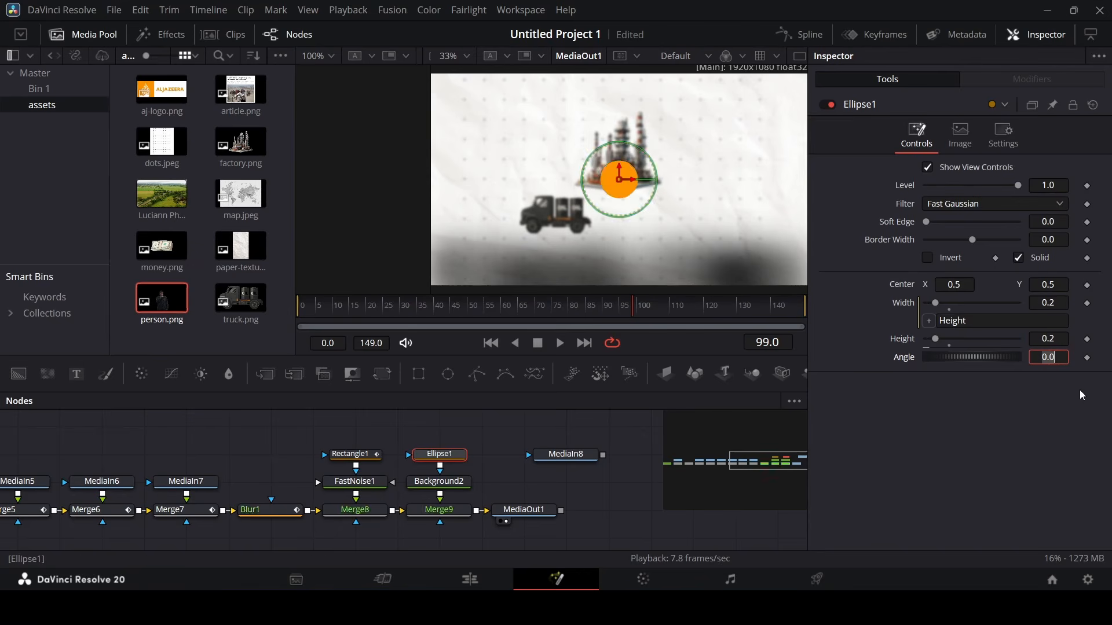
pyautogui.moveTo(634, 181); pyautogui.dragTo(680, 181)
# Merge person.png over the orange circle and position the person in front of it at about X 0.625, Y 0.39.
pyautogui.moveTo(603, 455); pyautogui.dragTo(507, 510)
pyautogui.moveTo(576, 515); pyautogui.dragTo(608, 509)
pyautogui.moveTo(579, 455); pyautogui.dragTo(537, 455)
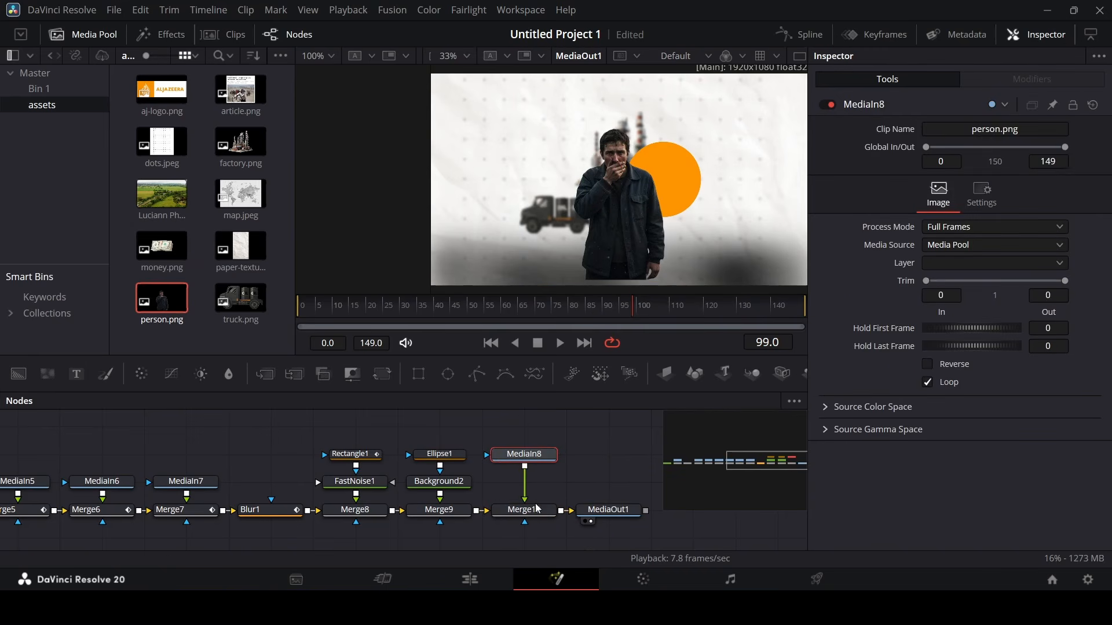
pyautogui.click(524, 509)
pyautogui.moveTo(620, 184); pyautogui.dragTo(667, 203)
pyautogui.click(618, 467)
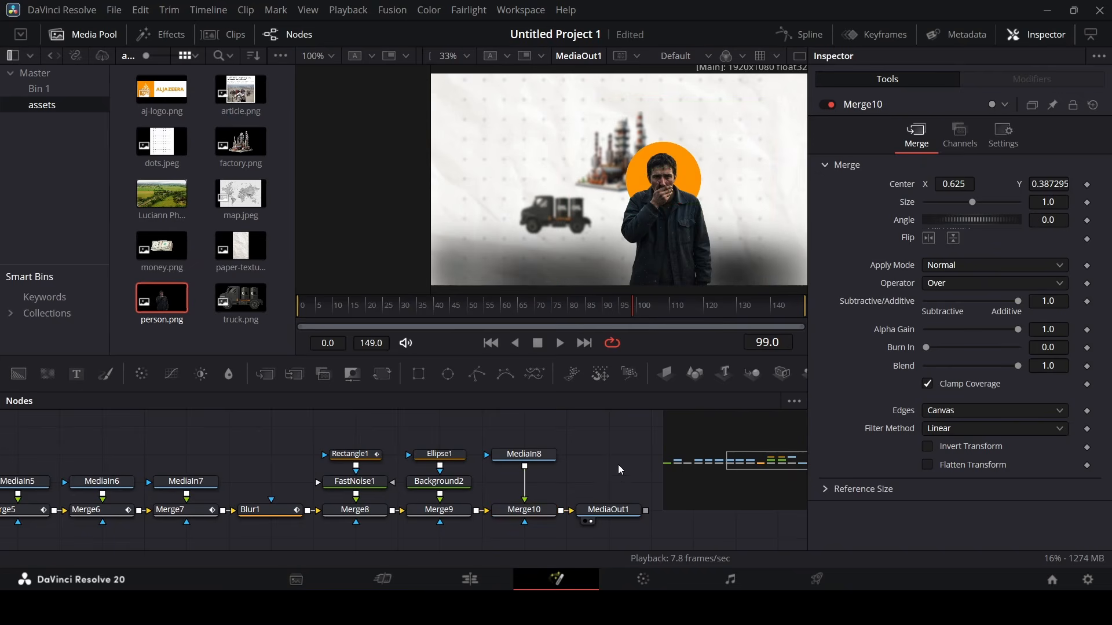
# Keyframe Merge10's Center X at about 1.14 on frame 85 and 0.625 around frame 100, and preview the person sliding in.
pyautogui.moveTo(528, 309); pyautogui.dragTo(585, 327)
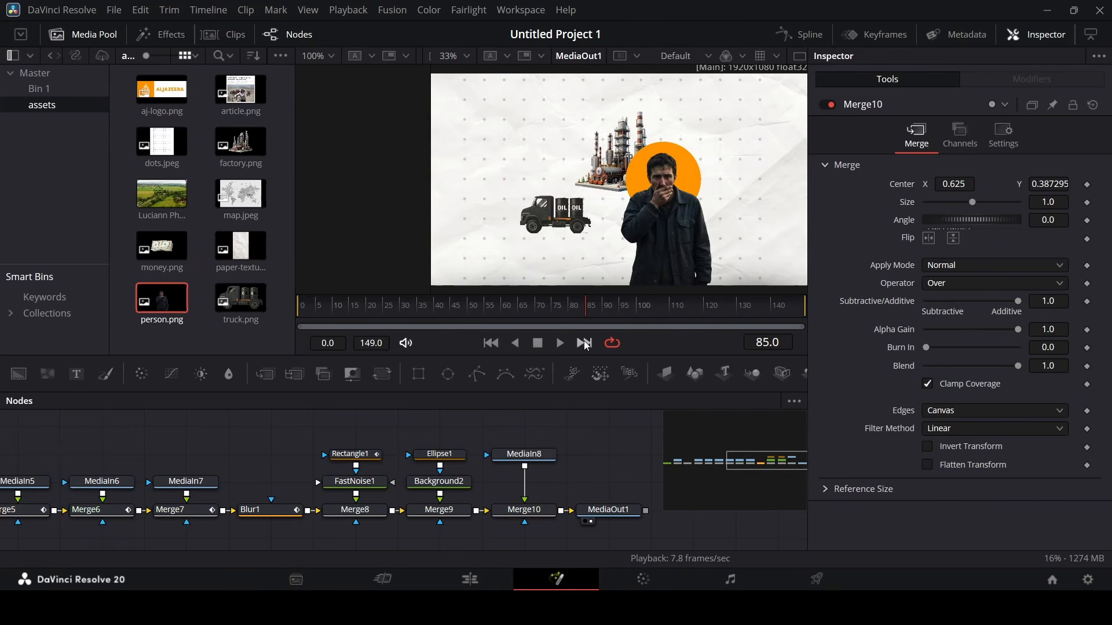
pyautogui.click(530, 511)
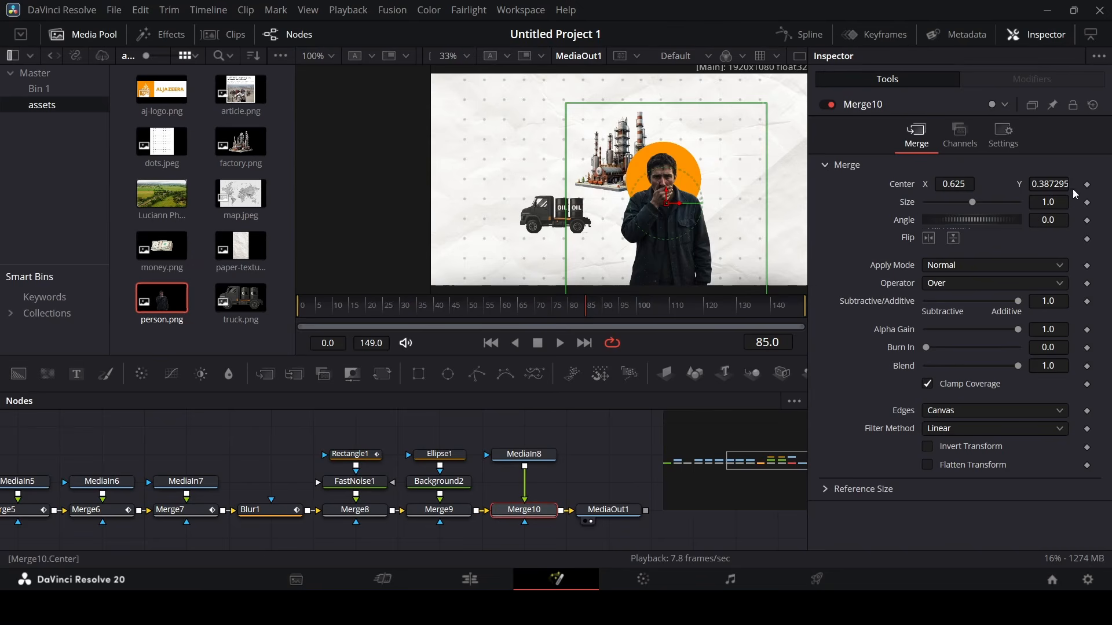
pyautogui.click(1087, 184)
pyautogui.moveTo(597, 319); pyautogui.dragTo(639, 320)
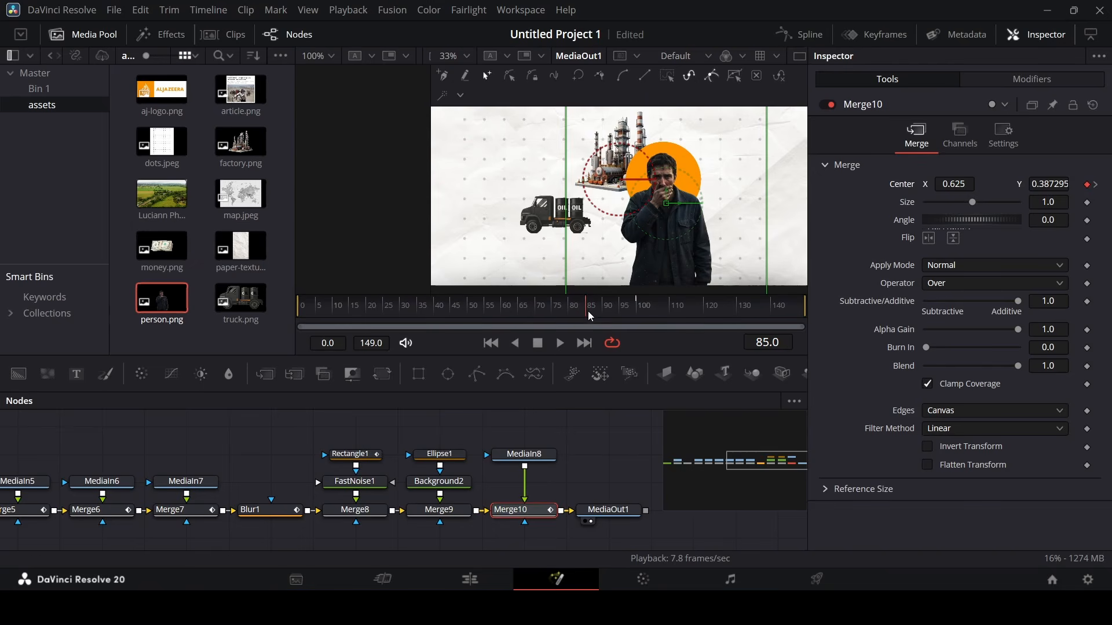
pyautogui.moveTo(681, 204); pyautogui.dragTo(849, 223)
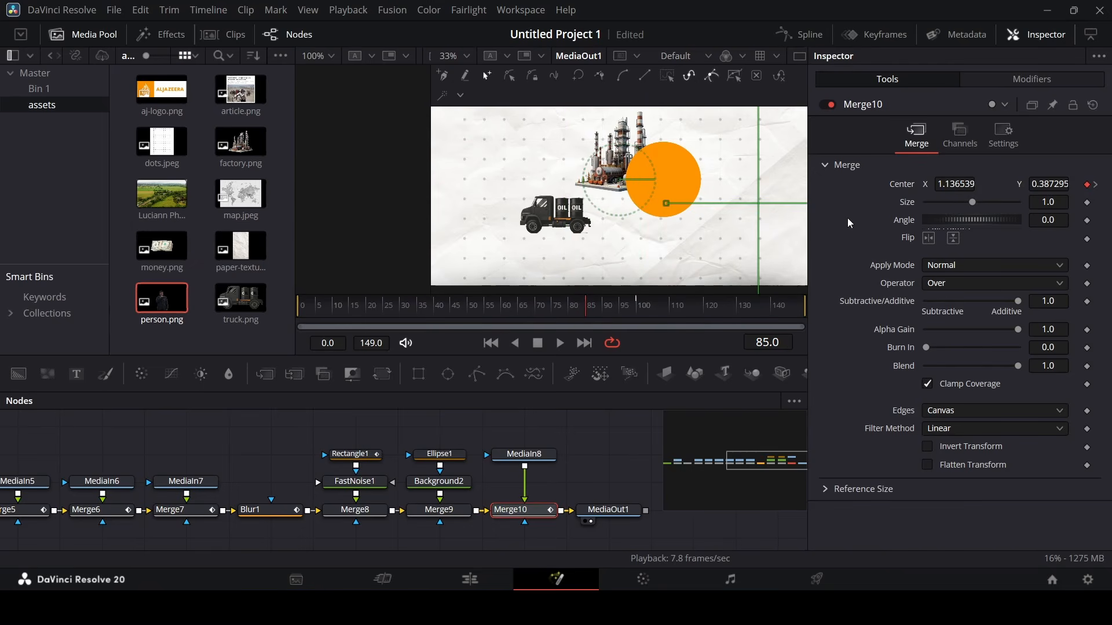
pyautogui.click(561, 300)
pyautogui.press('space')
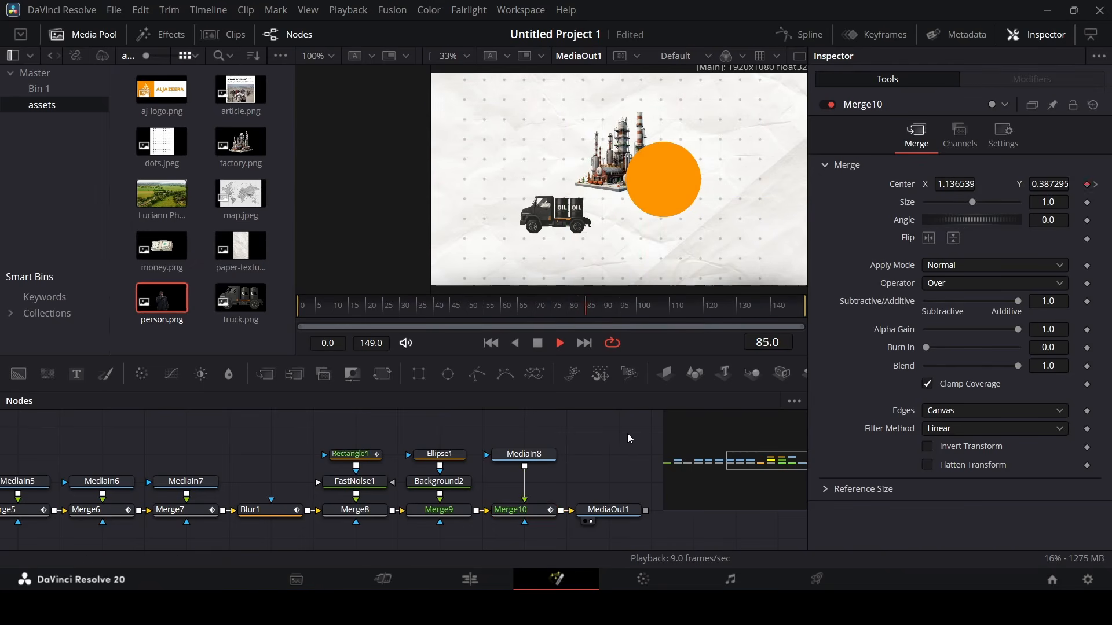
pyautogui.press('space')
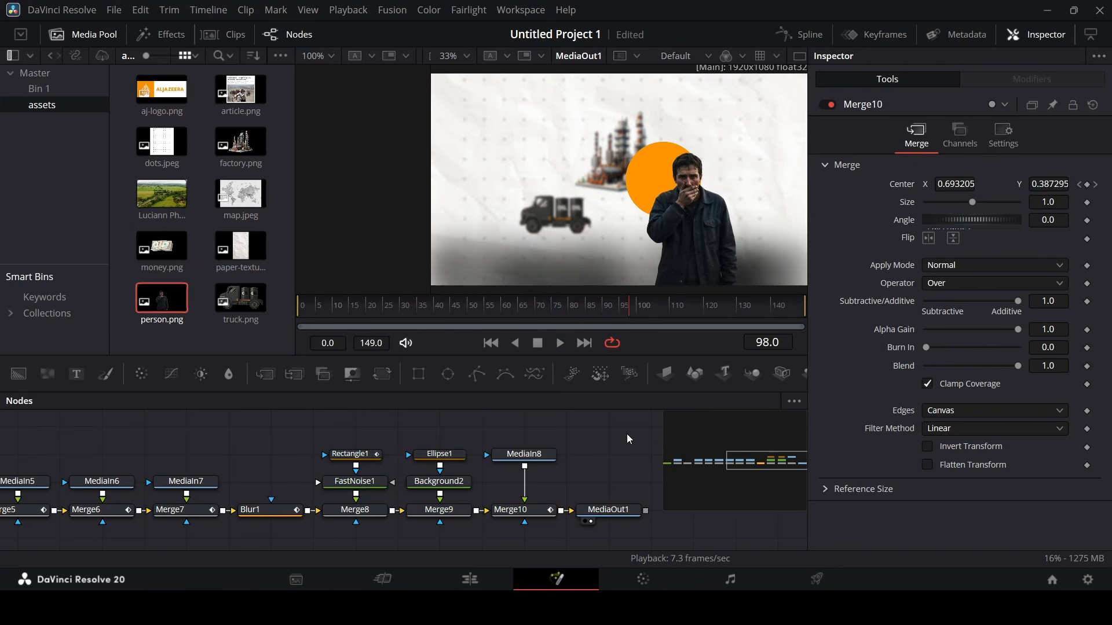
# Keyframe Ellipse1's Center from beyond the canvas's right edge on frame 85 to X about 0.62 around frame 100, and preview it.
pyautogui.click(439, 454)
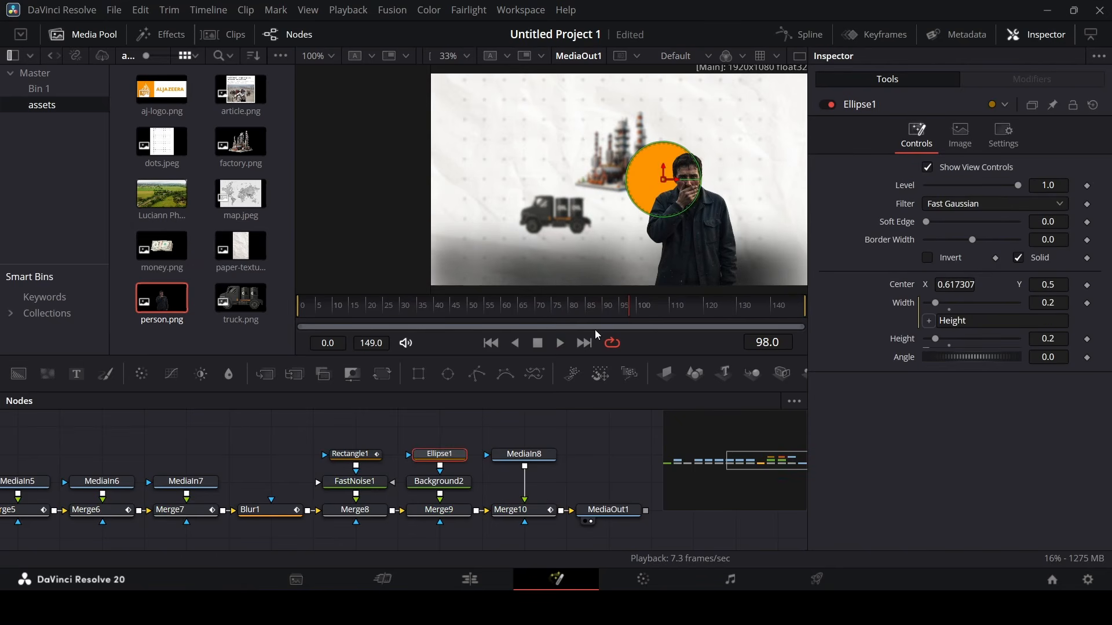
pyautogui.click(630, 312)
pyautogui.moveTo(630, 311); pyautogui.dragTo(586, 313)
pyautogui.click(1087, 285)
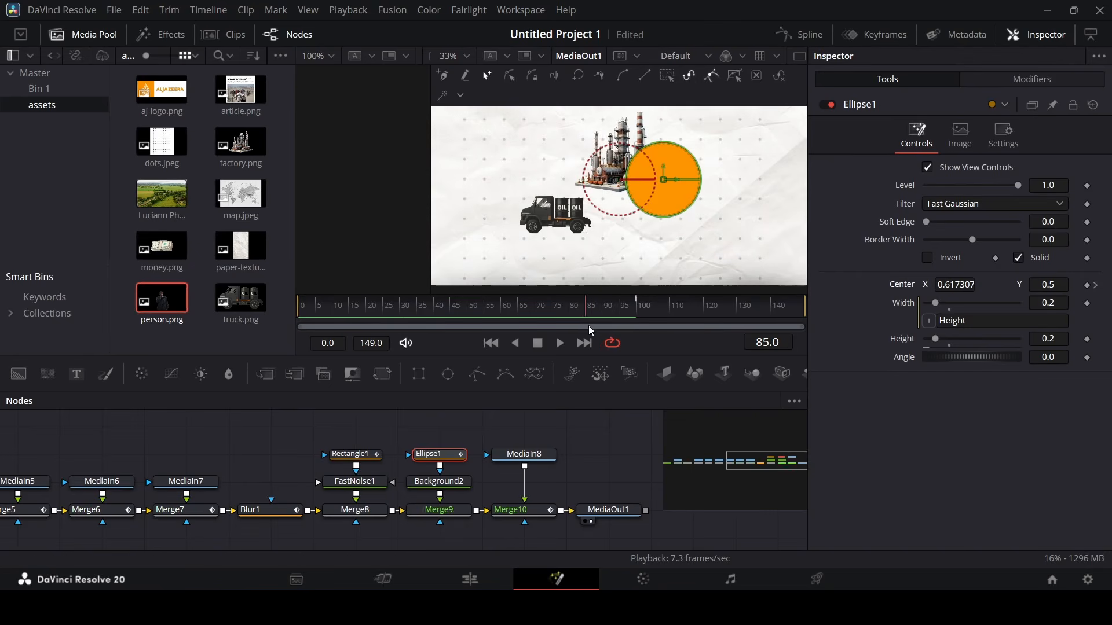
pyautogui.scroll(-2, 666, 185)
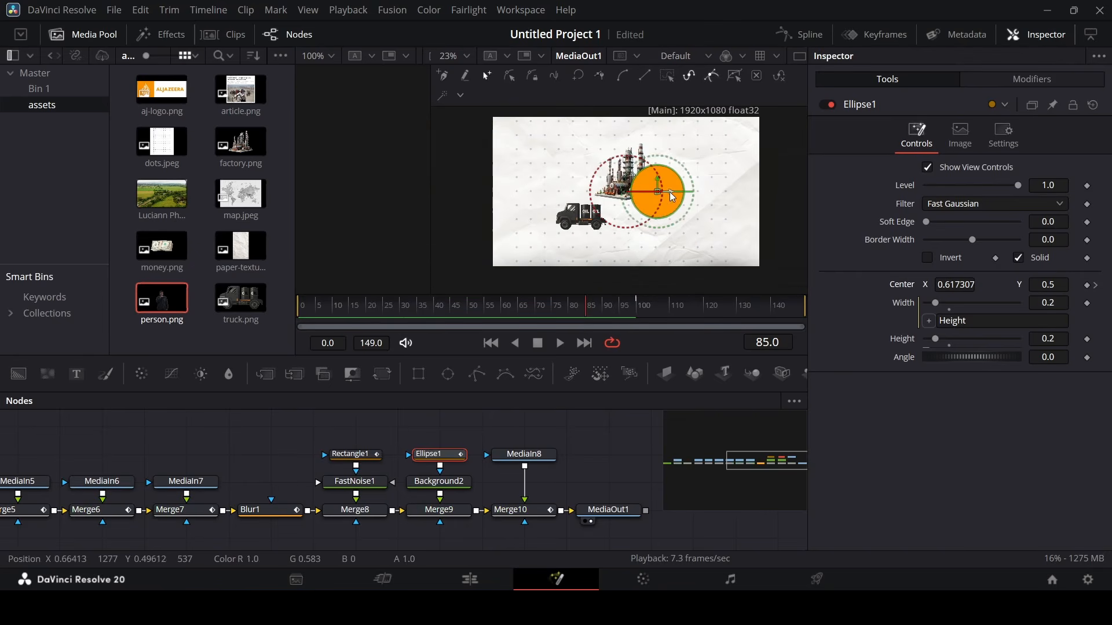
pyautogui.moveTo(659, 191); pyautogui.dragTo(788, 192)
pyautogui.click(616, 429)
pyautogui.press('space')
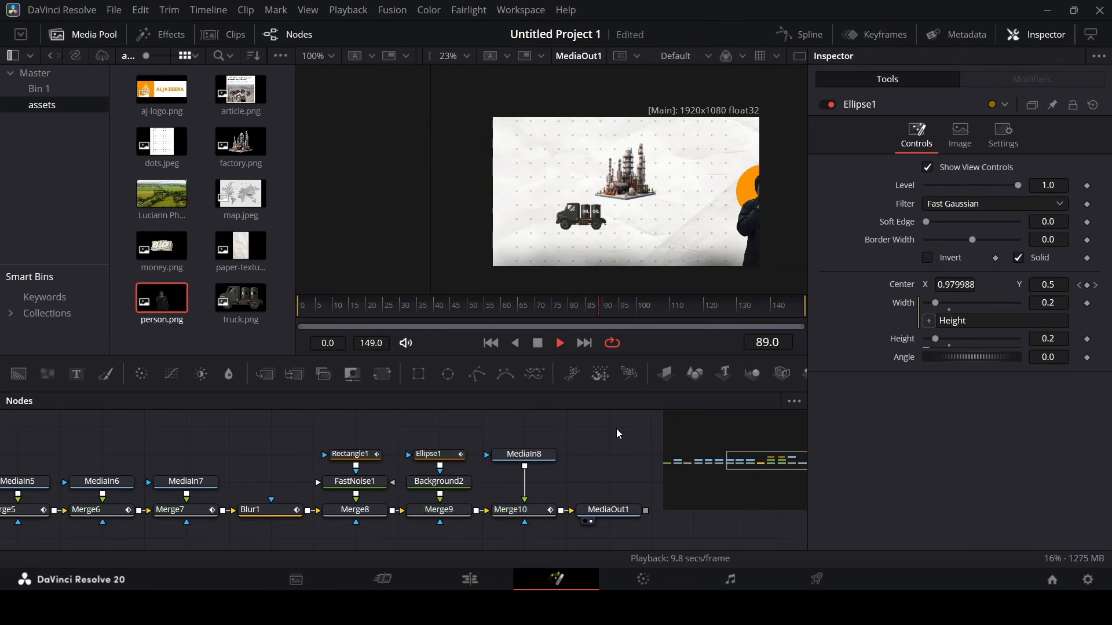
pyautogui.press('space')
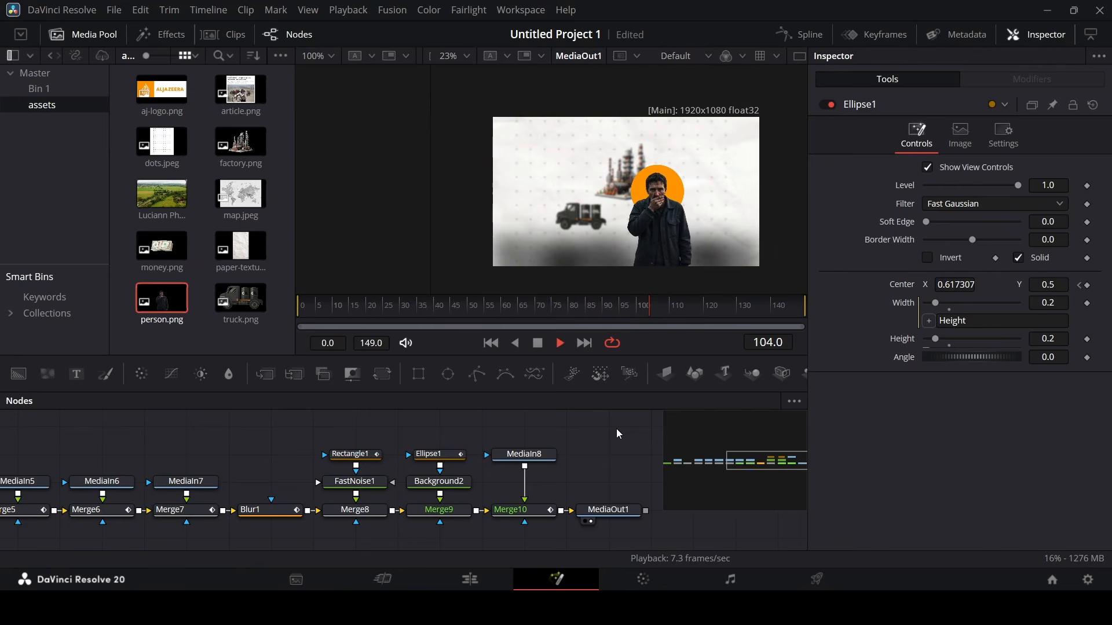
# Show the displacement curves of Ellipse1 and Merge10 in the Spline editor and ease their keyframes on frames 85 and 100 with flat handles.
pyautogui.moveTo(747, 460); pyautogui.dragTo(793, 466)
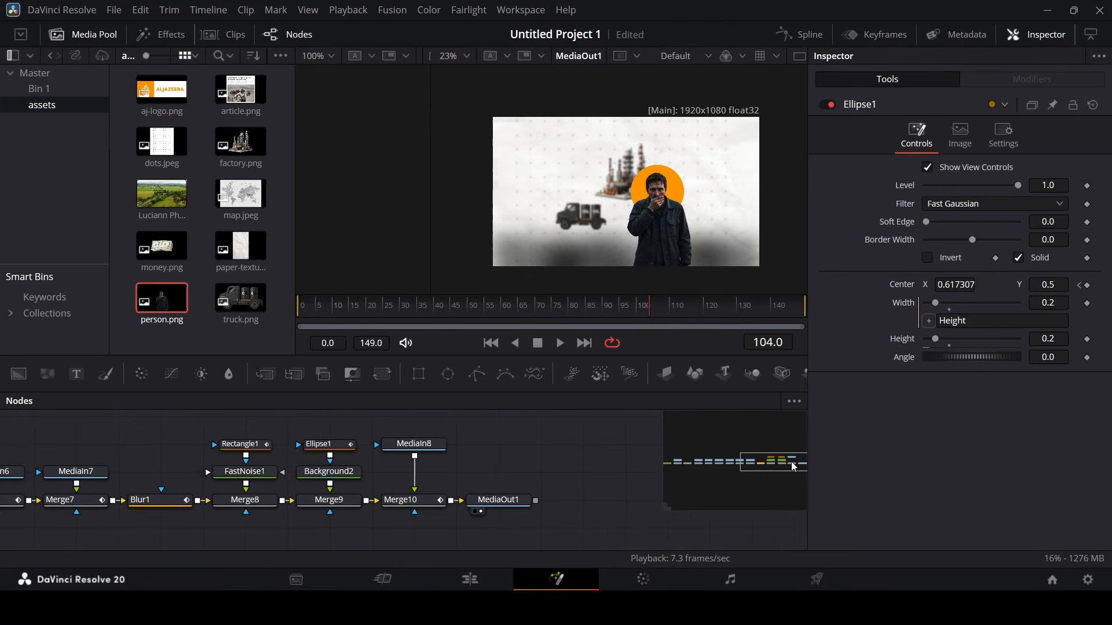
pyautogui.click(799, 39)
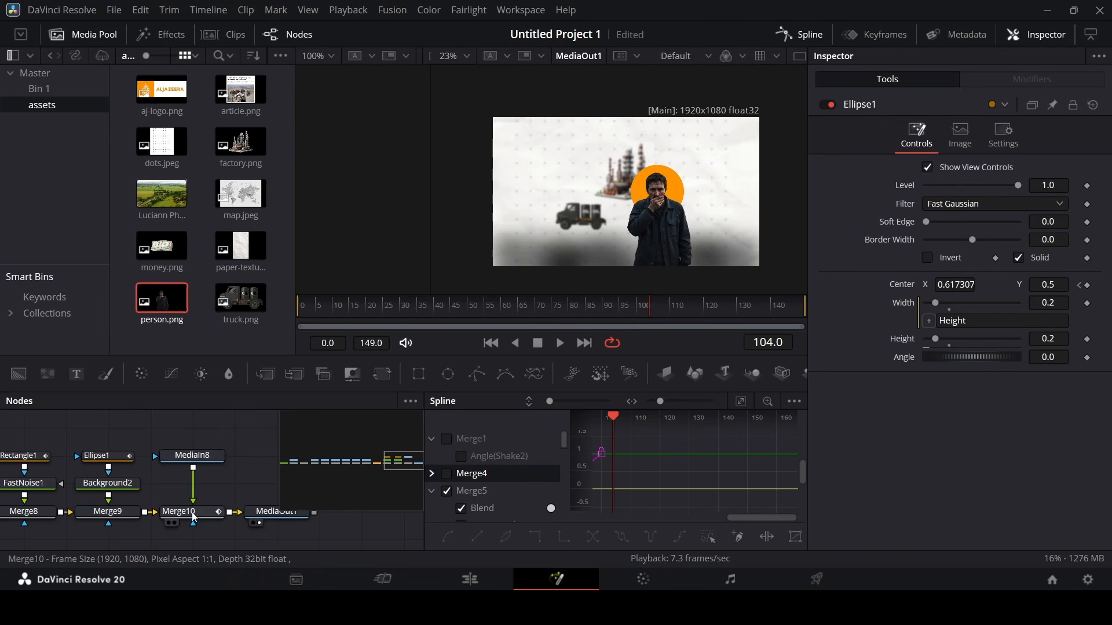
pyautogui.scroll(-3, 450, 496)
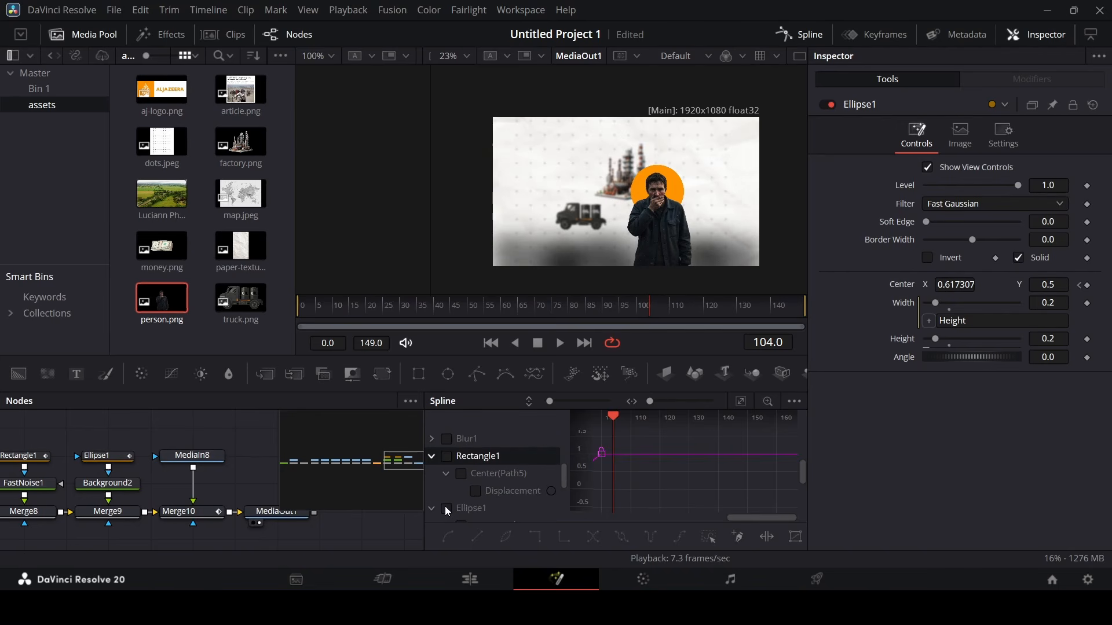
pyautogui.scroll(-3, 468, 506)
pyautogui.scroll(-3, 478, 512)
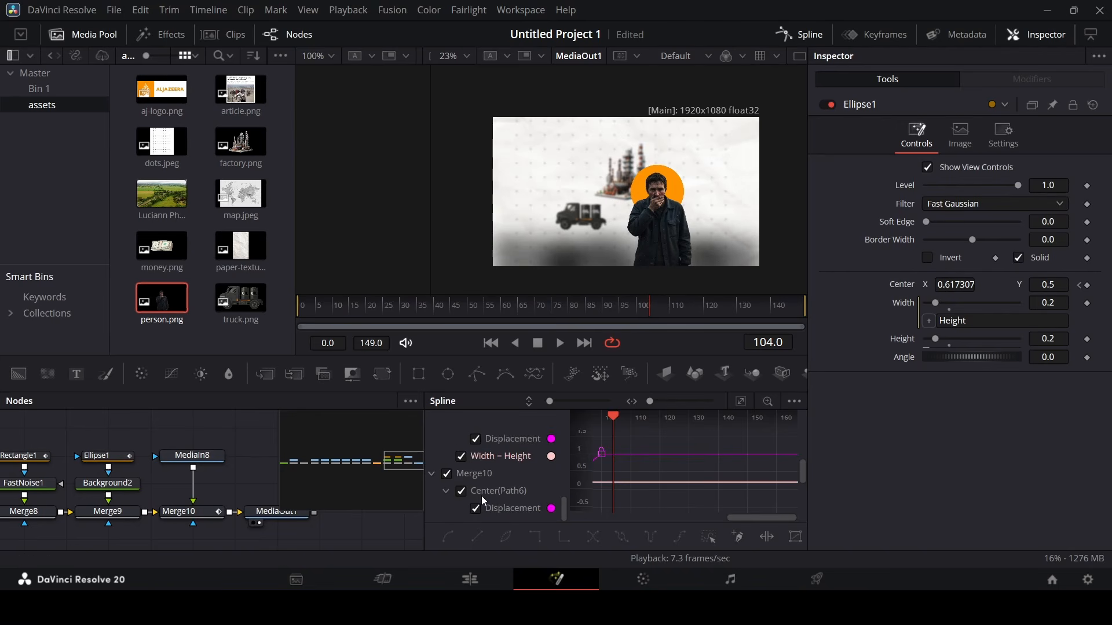
pyautogui.click(739, 402)
pyautogui.moveTo(744, 419); pyautogui.dragTo(696, 421)
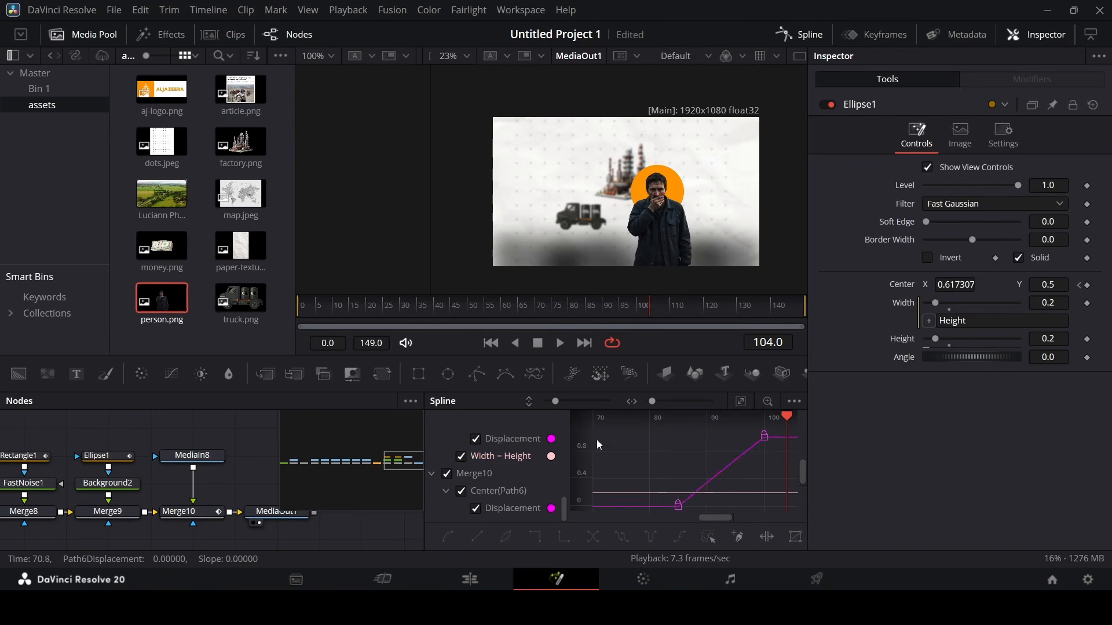
pyautogui.moveTo(586, 439); pyautogui.dragTo(587, 475)
pyautogui.moveTo(693, 468); pyautogui.dragTo(815, 411)
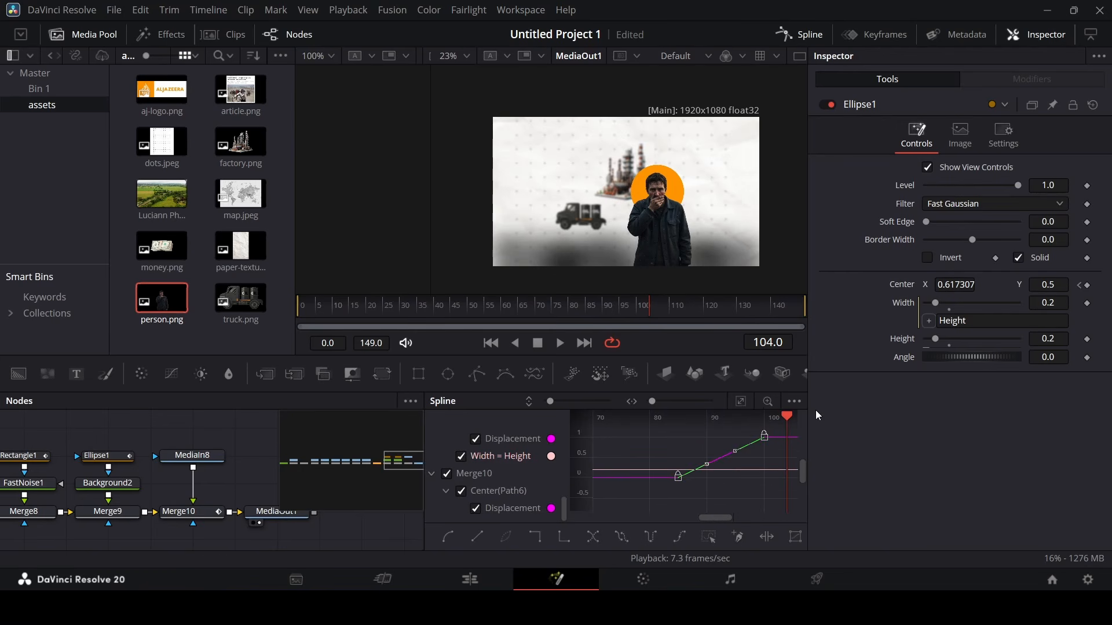
pyautogui.press('f')
# Preview the eased slide-in of the person and circle from frame 0 and again from about frame 80, and hide the Spline editor.
pyautogui.moveTo(351, 315); pyautogui.dragTo(252, 310)
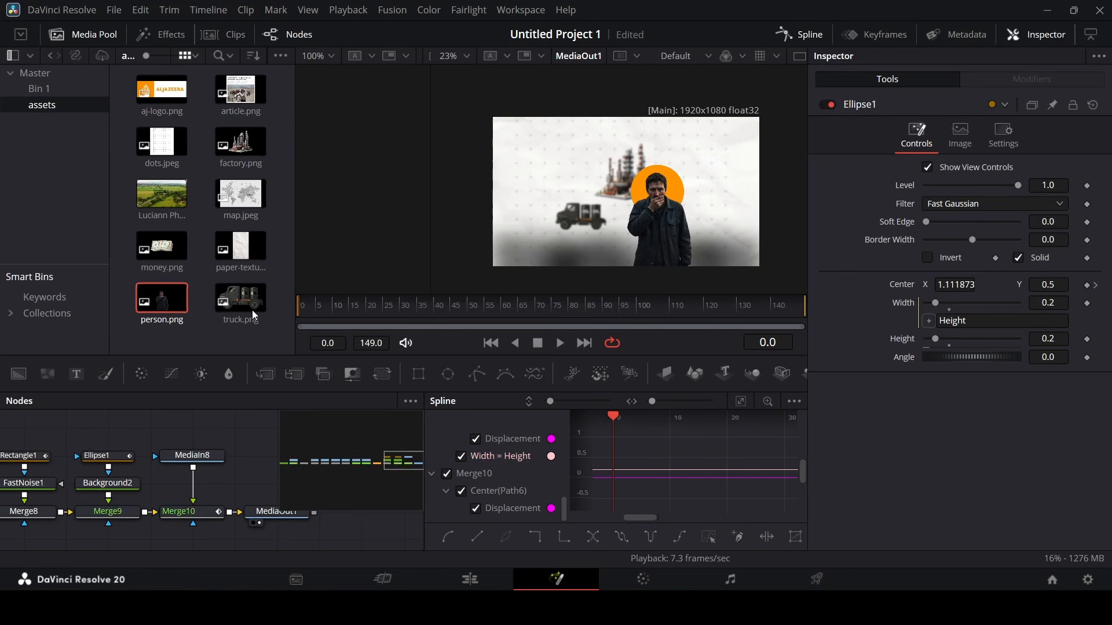
pyautogui.press('space')
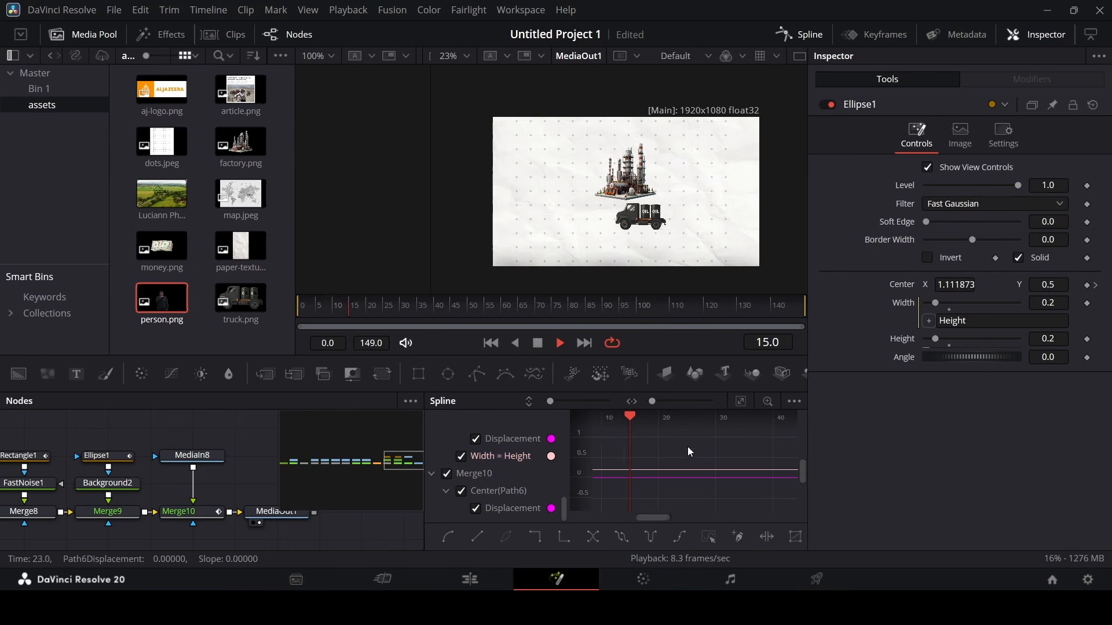
pyautogui.click(561, 311)
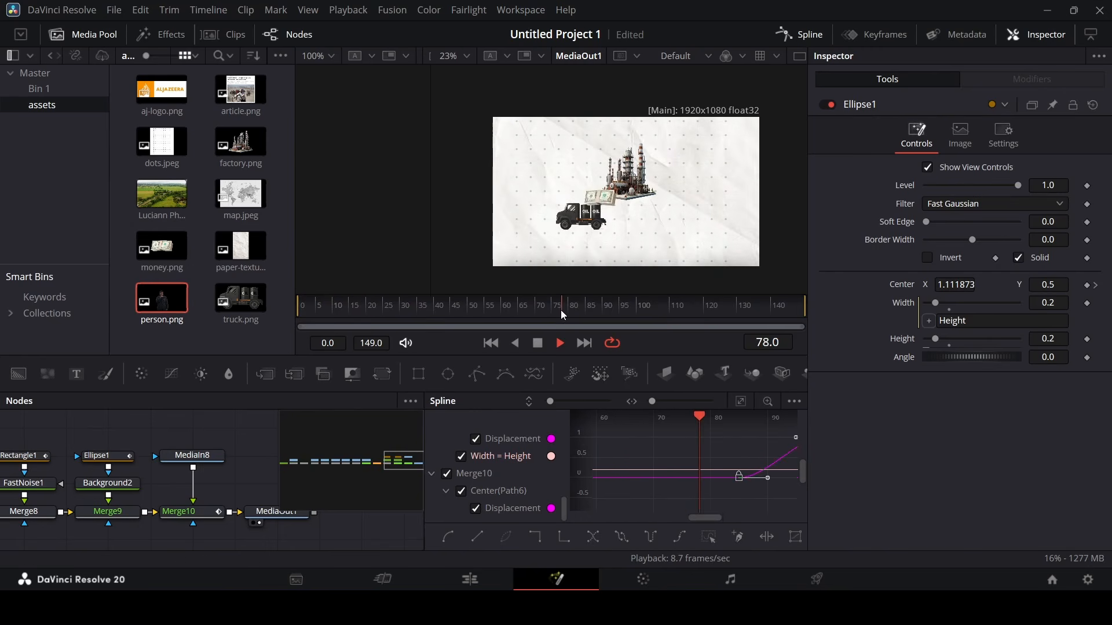
pyautogui.click(628, 307)
pyautogui.click(570, 307)
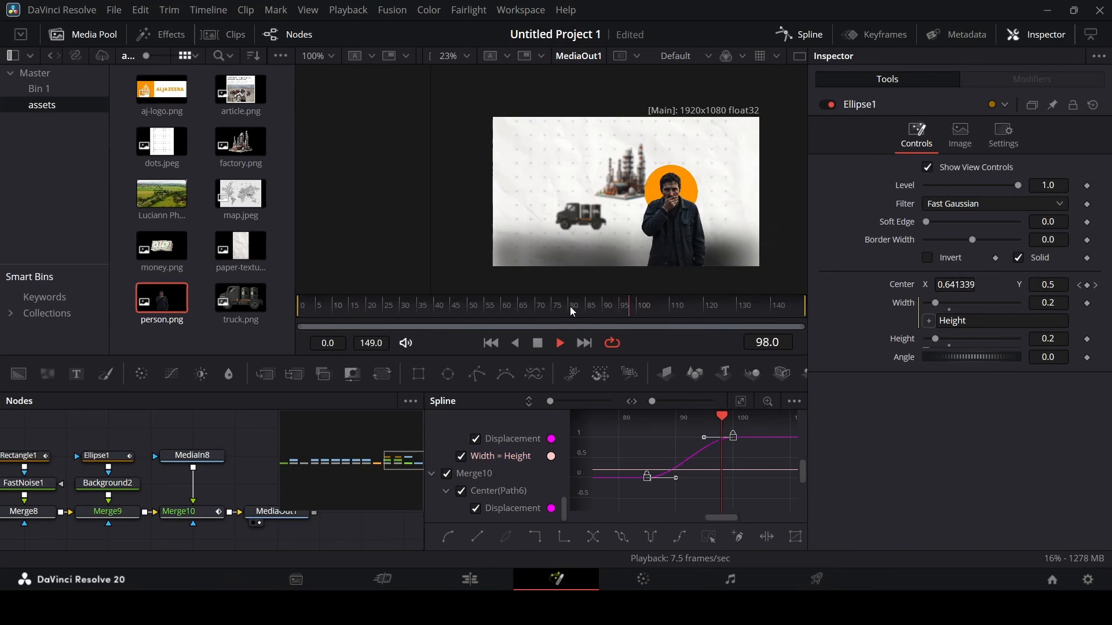
pyautogui.press('space')
pyautogui.click(788, 35)
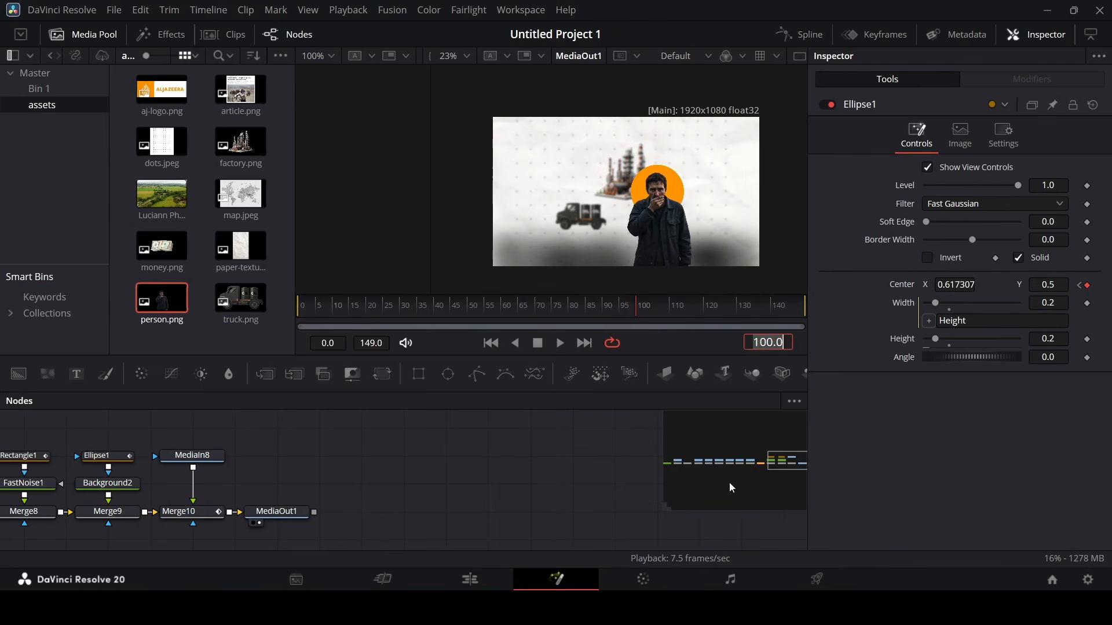
# Shift the smoke, circle, person and output nodes along the node chain and insert a Transform node after Blur1.
pyautogui.moveTo(752, 466); pyautogui.dragTo(776, 464)
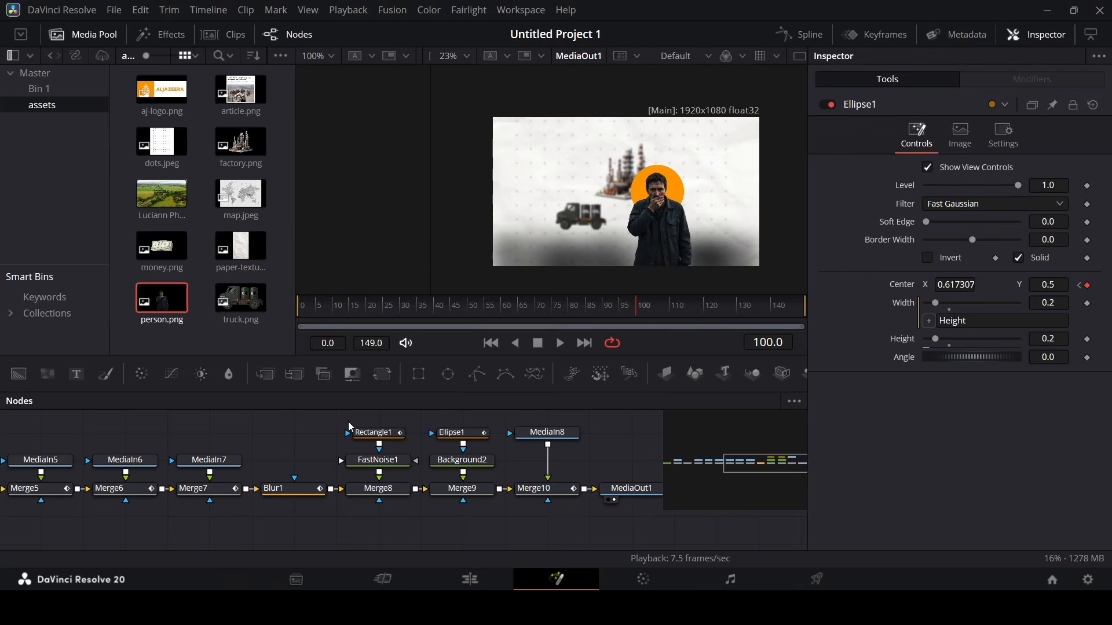
pyautogui.moveTo(349, 427); pyautogui.dragTo(660, 507)
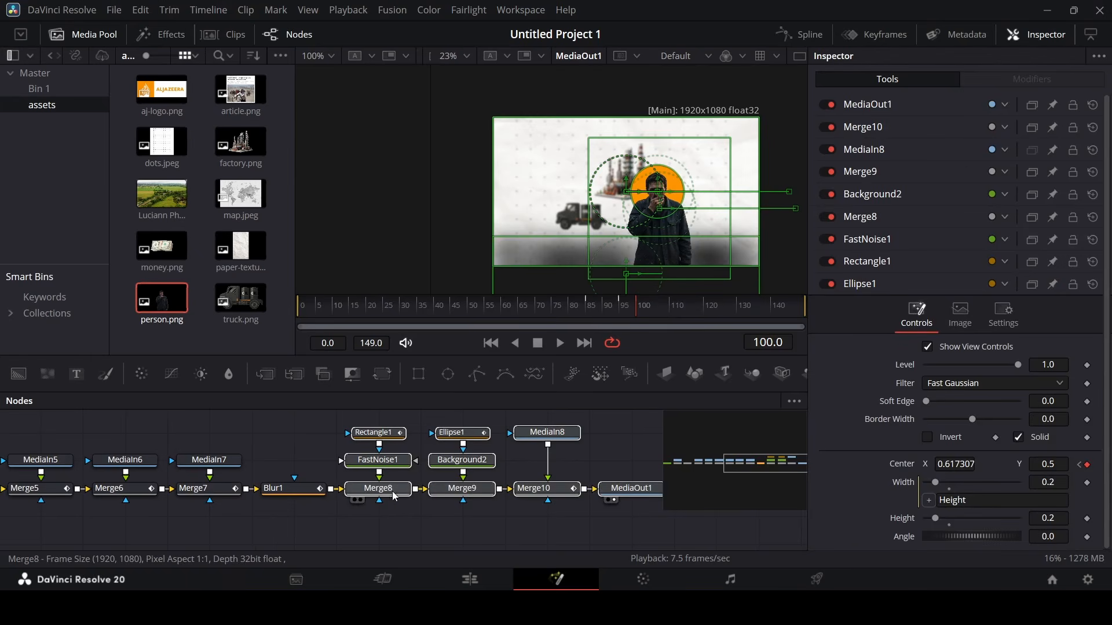
pyautogui.moveTo(394, 496); pyautogui.dragTo(478, 496)
pyautogui.click(295, 491)
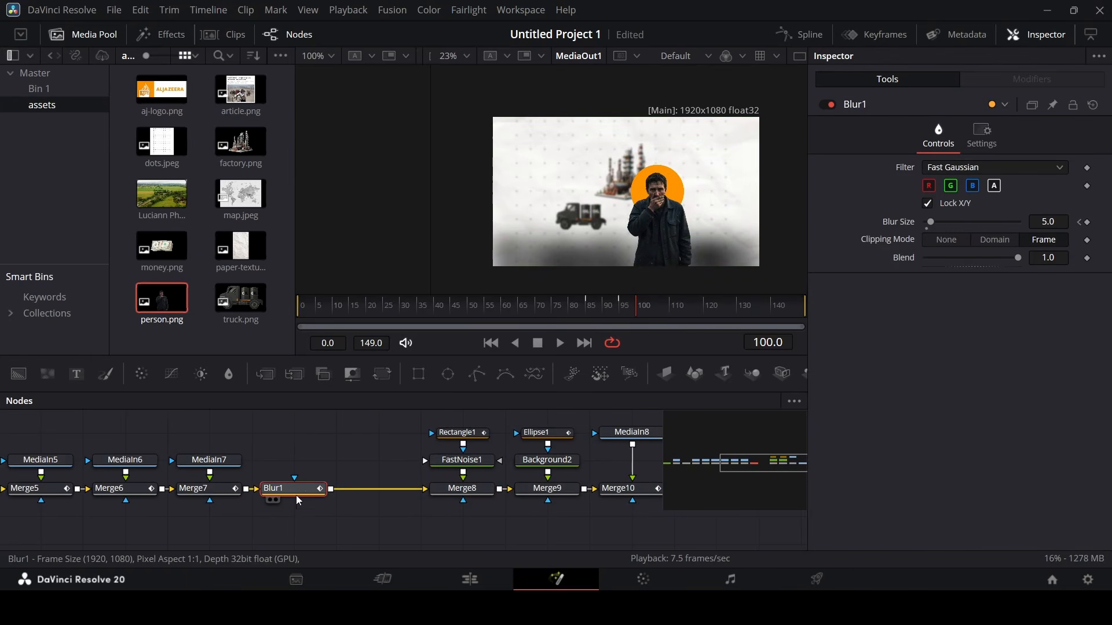
pyautogui.click(383, 375)
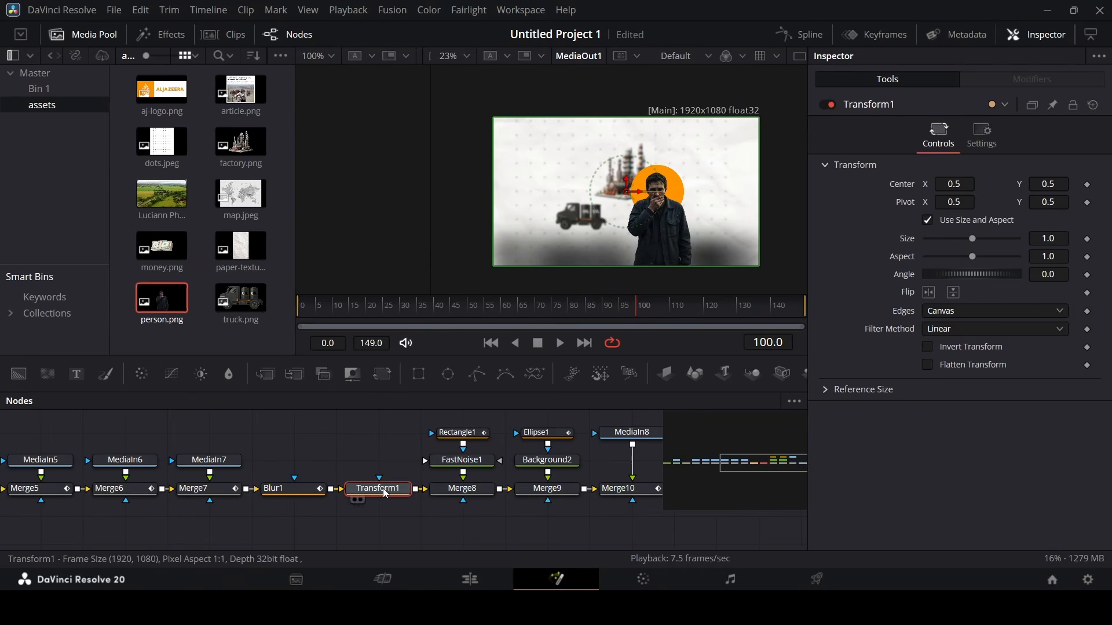
# Keyframe Transform1's Size at 1.0 on frame 0 and 1.1 on frame 85.
pyautogui.moveTo(334, 309); pyautogui.dragTo(296, 320)
pyautogui.press('space')
pyautogui.click(1088, 239)
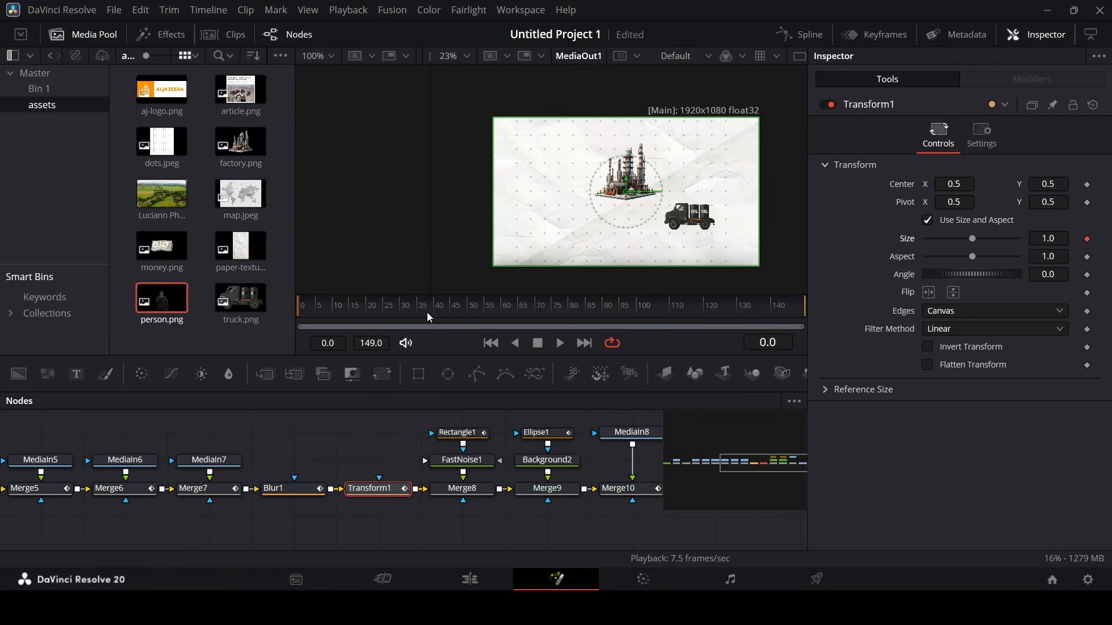
pyautogui.moveTo(427, 313); pyautogui.dragTo(586, 322)
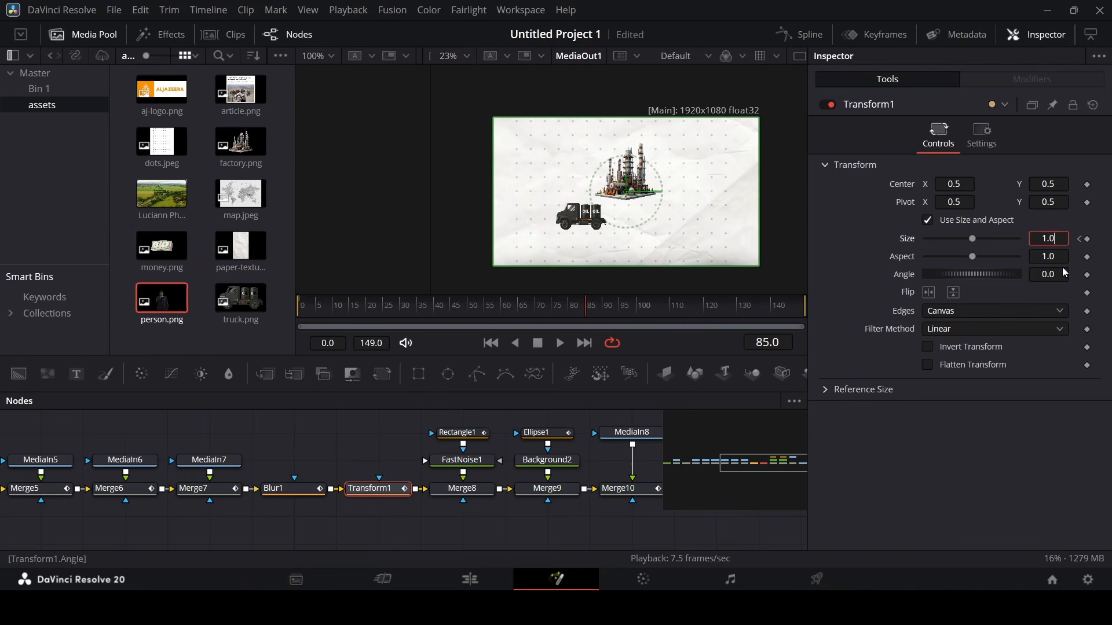
pyautogui.press('BackSpace')
pyautogui.write('1')
pyautogui.press('Tab')
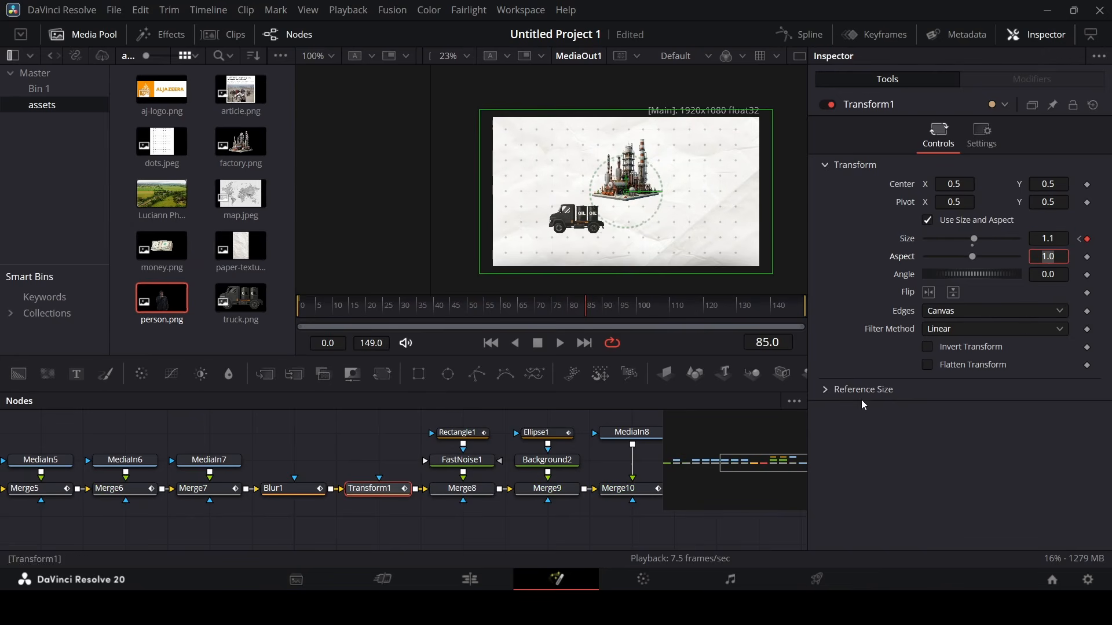
# Keyframe Transform1's Size back at 1.0 on frame 95 and preview the background zooming out as the person enters.
pyautogui.moveTo(298, 306); pyautogui.dragTo(620, 311)
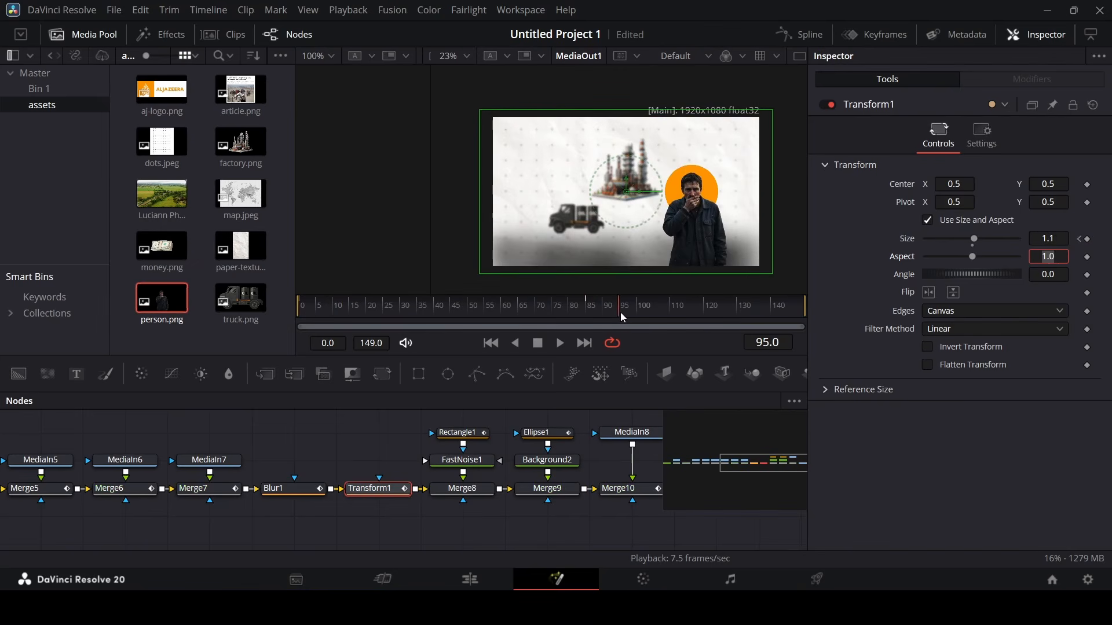
pyautogui.click(1064, 238)
pyautogui.press('Tab')
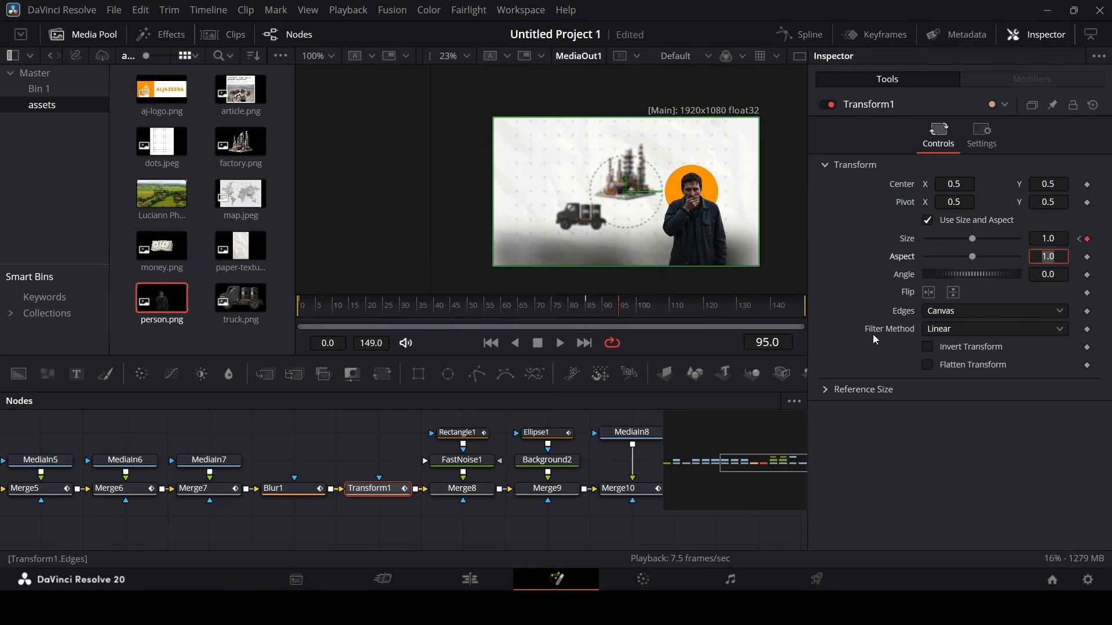
pyautogui.click(567, 304)
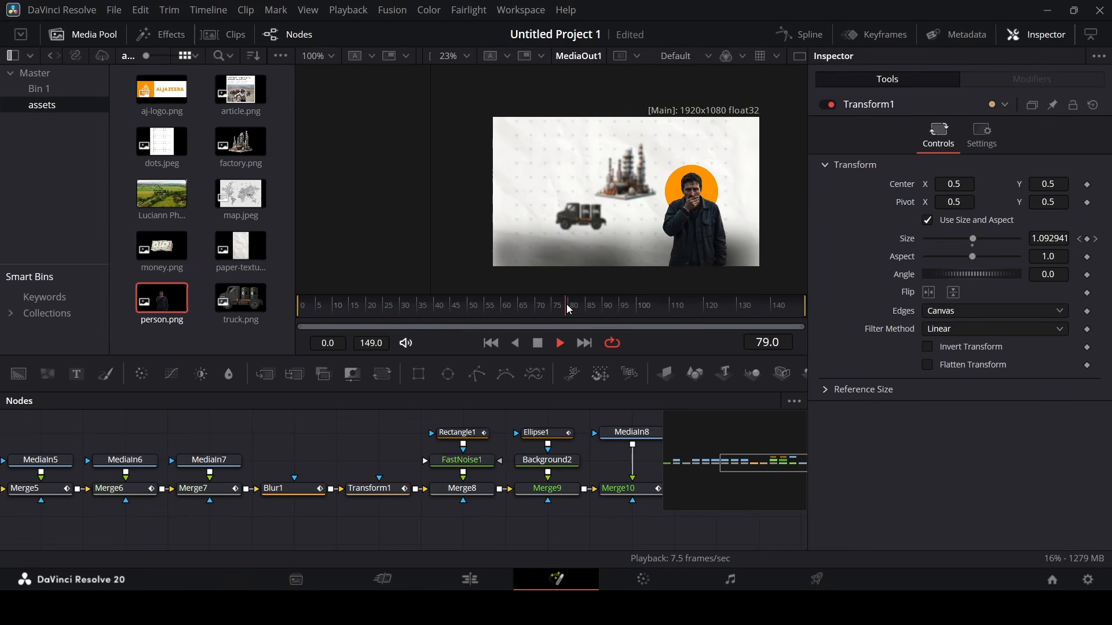
pyautogui.press('space')
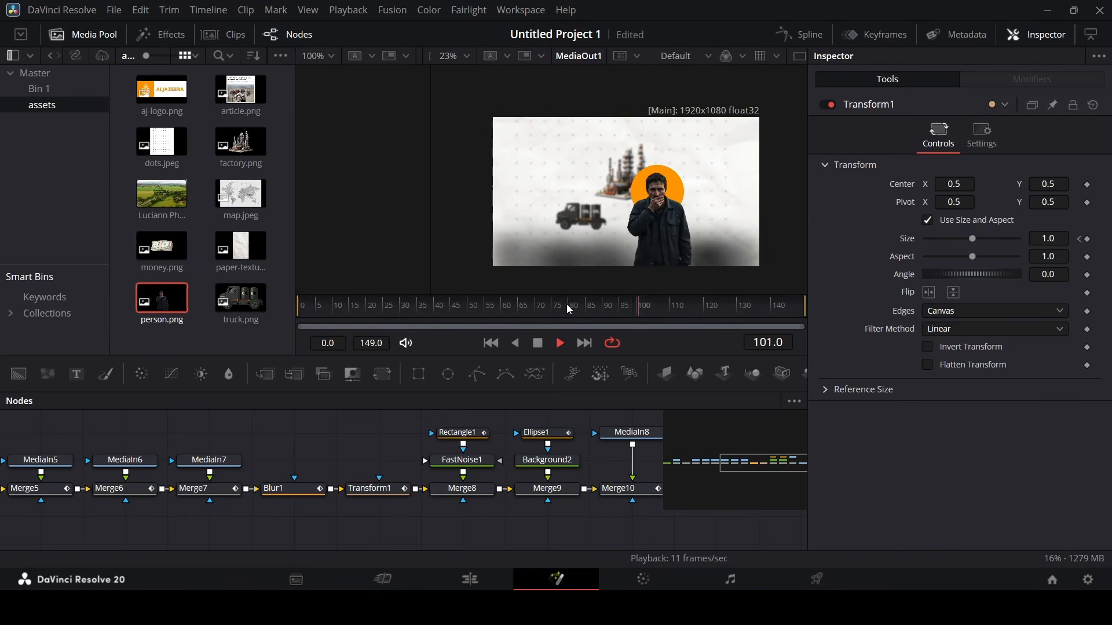
pyautogui.press('space')
# Keyframe Merge10's Size at 1.0 on frame 100 and slightly larger on frame 149, and preview the person's slow growth.
pyautogui.click(622, 489)
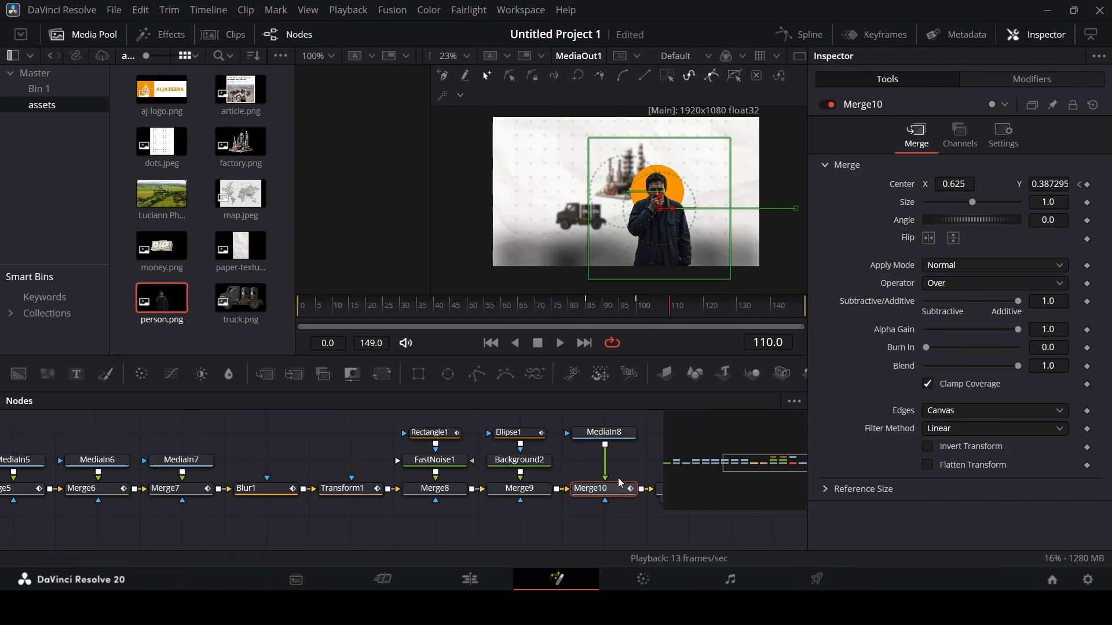
pyautogui.moveTo(695, 312); pyautogui.dragTo(638, 328)
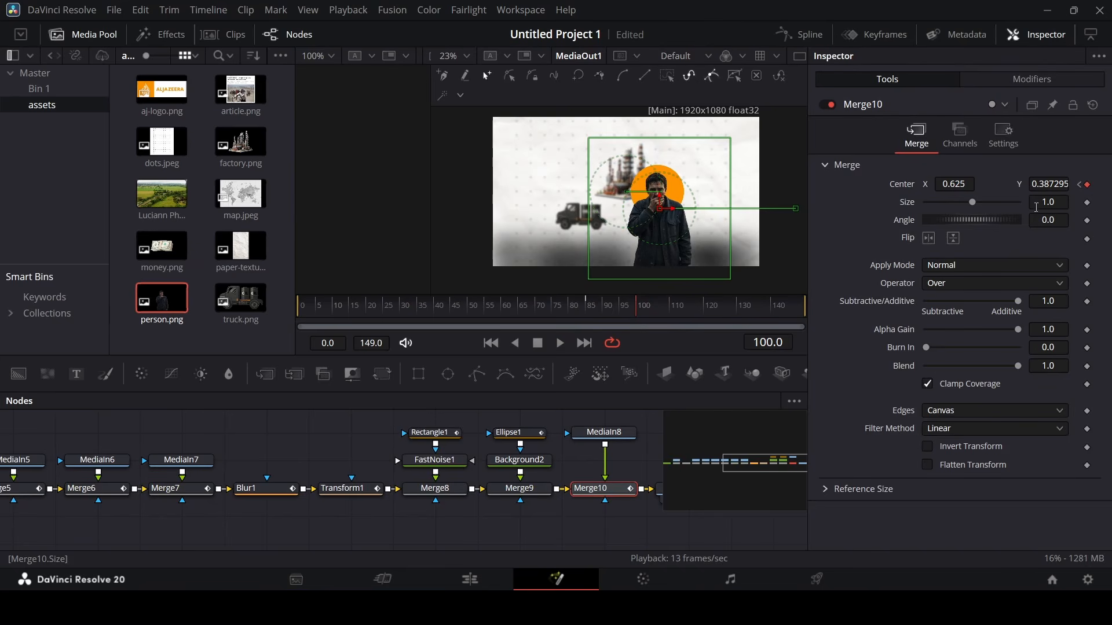
pyautogui.click(1087, 202)
pyautogui.press('space')
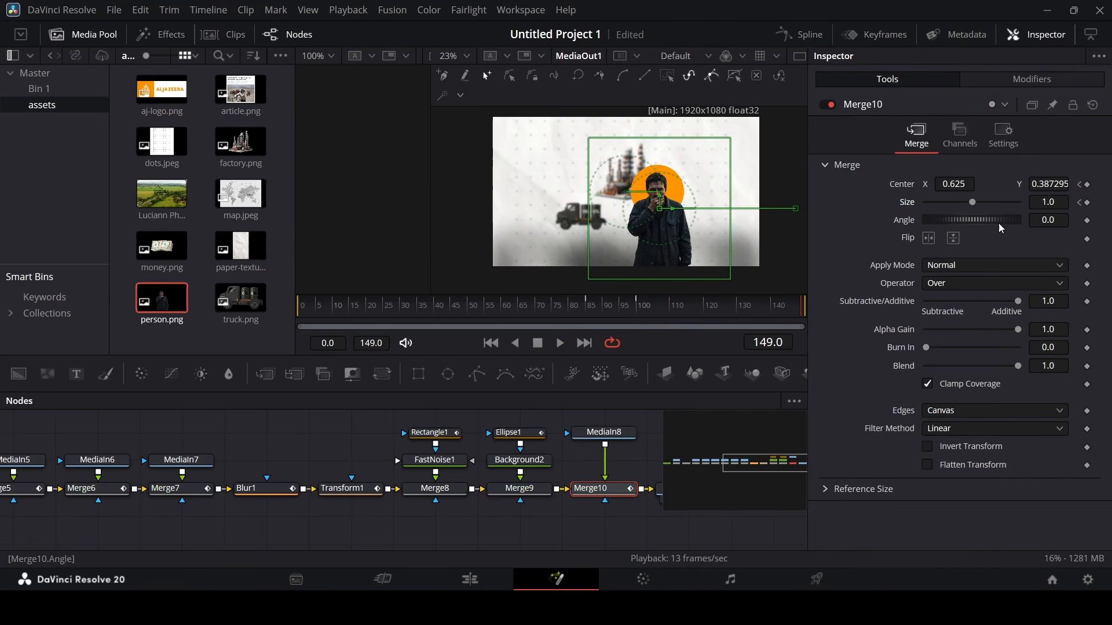
pyautogui.moveTo(1054, 202); pyautogui.dragTo(1065, 203)
pyautogui.click(585, 304)
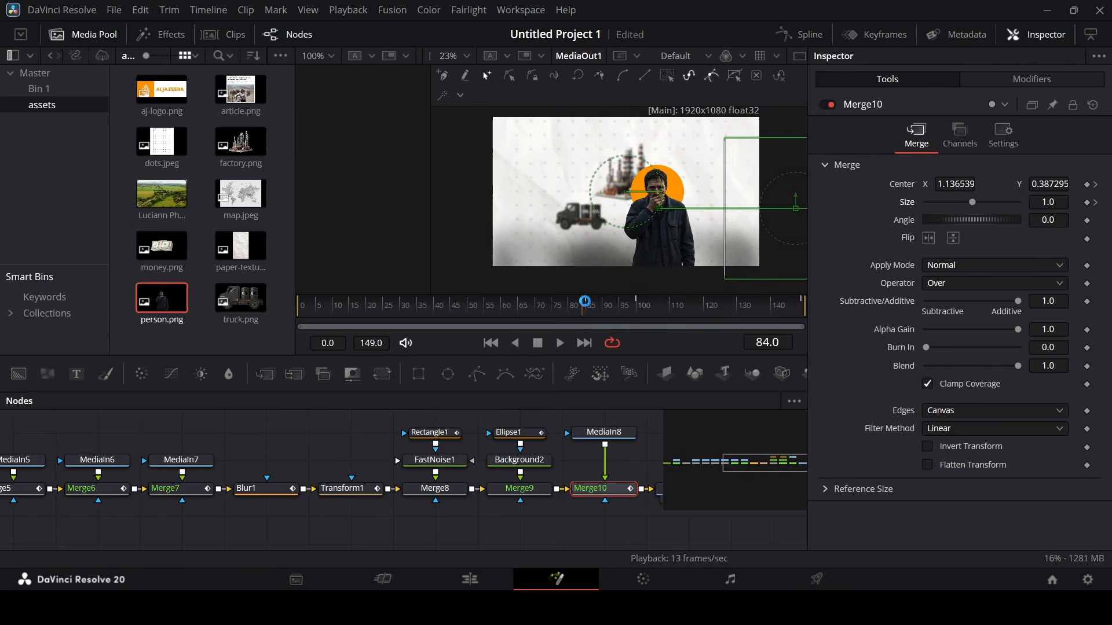
pyautogui.click(646, 442)
pyautogui.press('space')
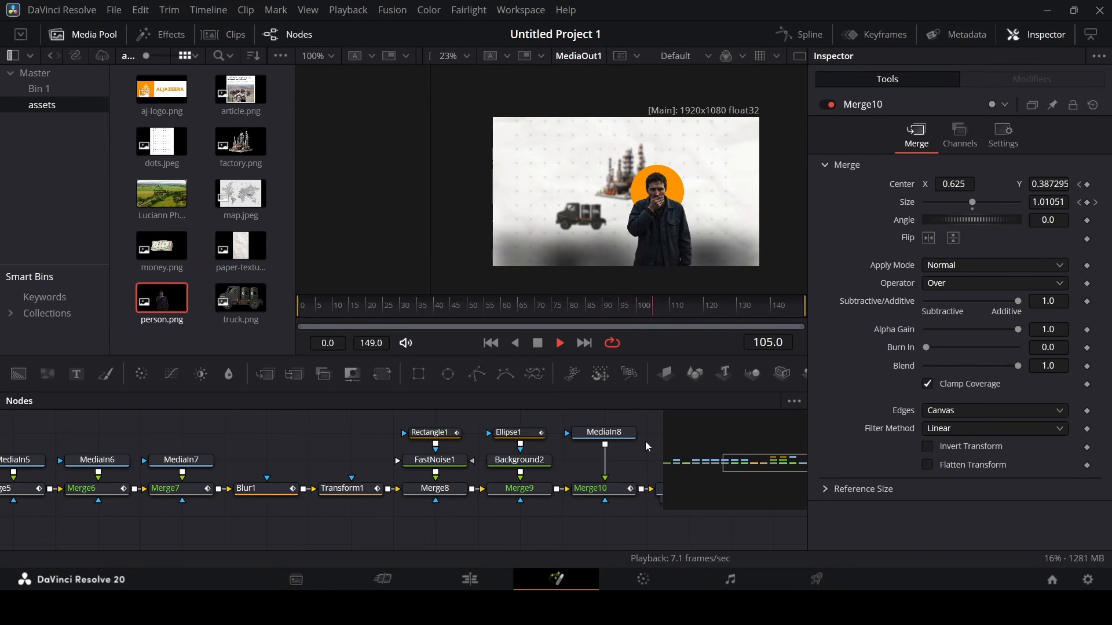
pyautogui.press('space')
# Merge a Text node over Merge10 before the output and enter the text POLLUTION.
pyautogui.moveTo(770, 464); pyautogui.dragTo(801, 461)
pyautogui.moveTo(74, 378); pyautogui.dragTo(391, 519)
pyautogui.click(431, 460)
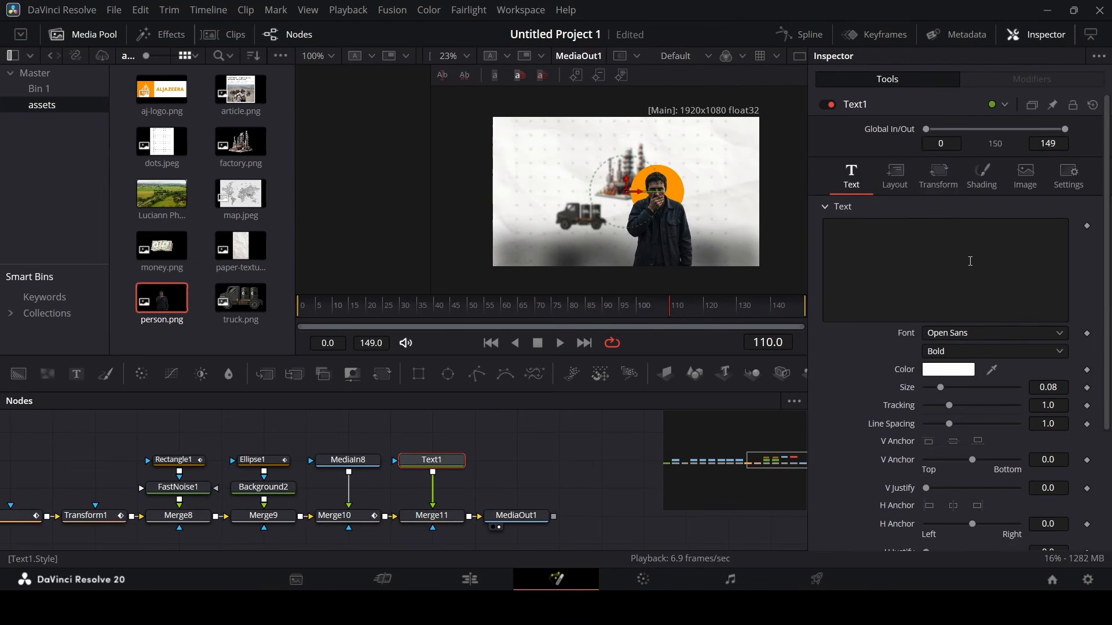
pyautogui.click(970, 261)
pyautogui.write('POL')
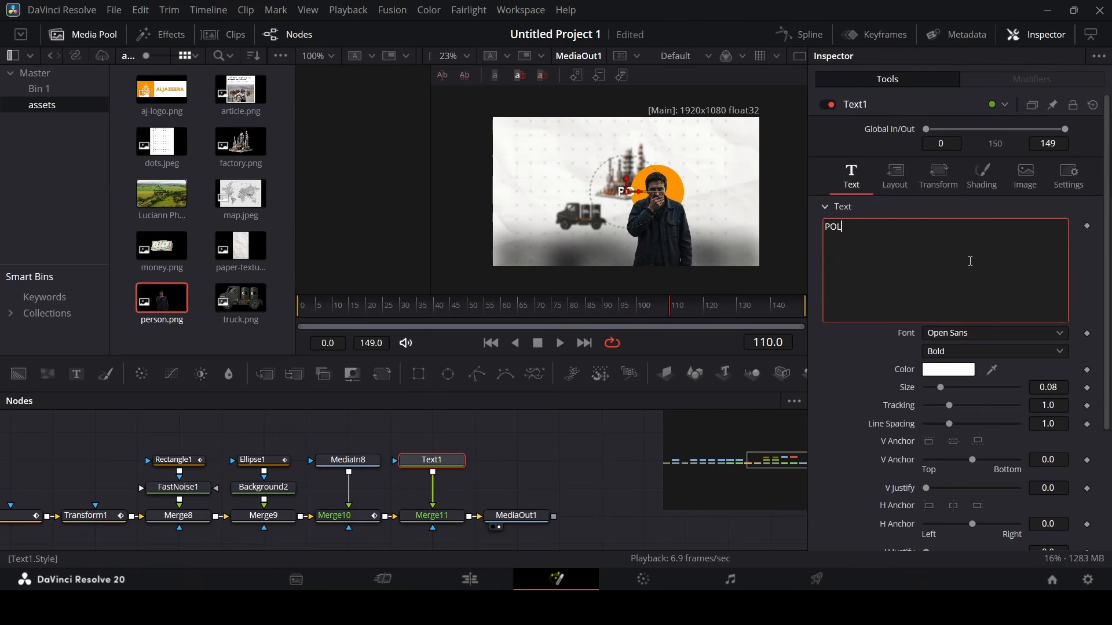
pyautogui.write('LUTION')
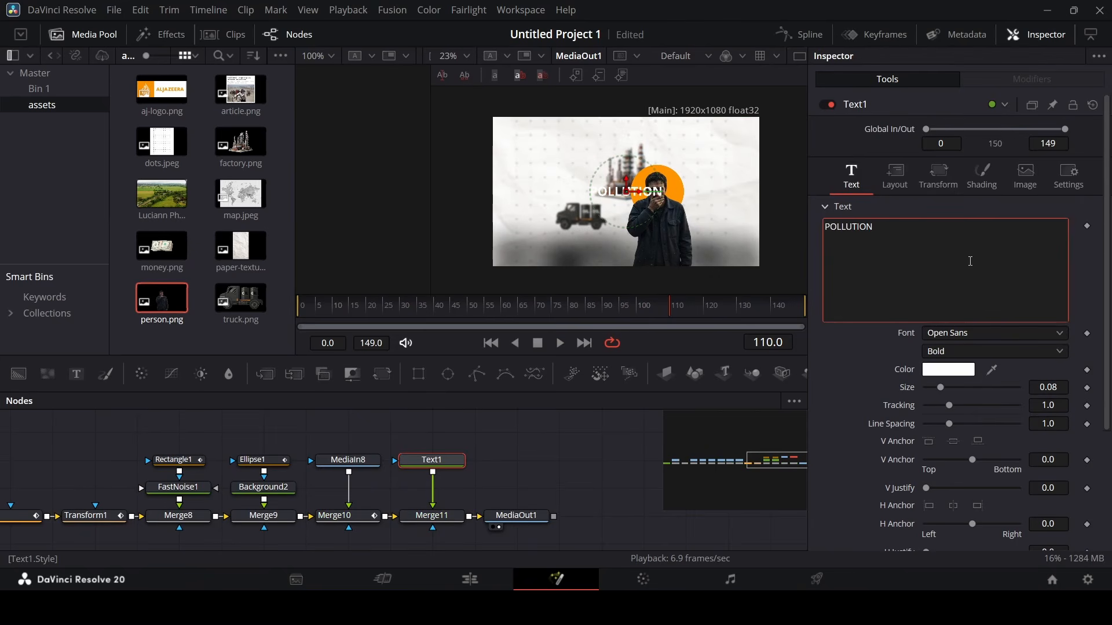
# Set the POLLUTION text's font to Montserrat Bold.
pyautogui.click(972, 335)
pyautogui.scroll(7, 972, 336)
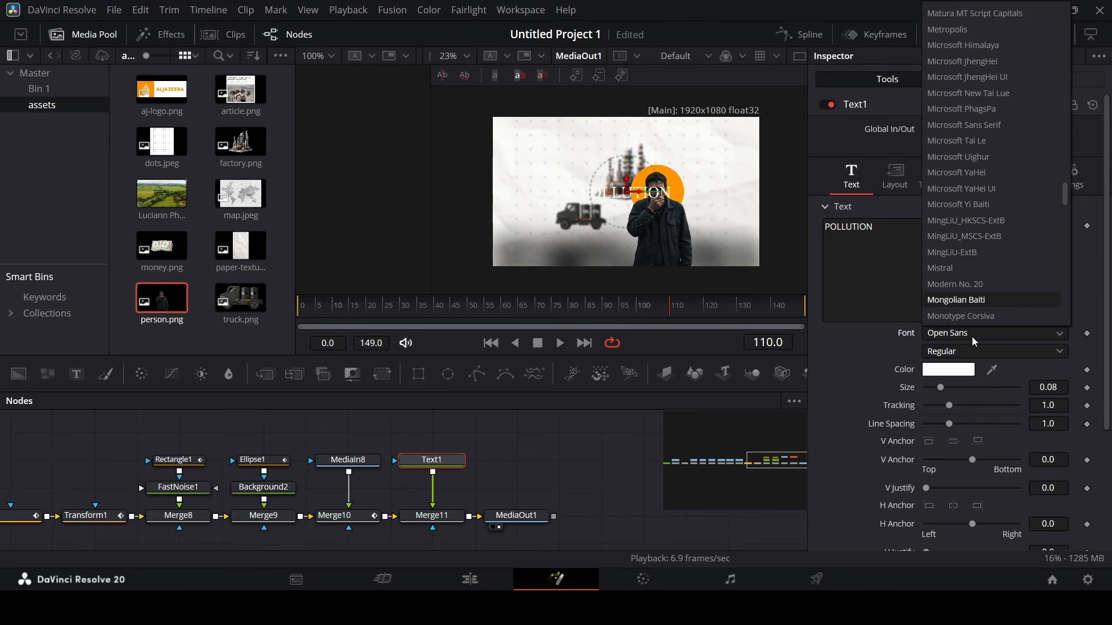
pyautogui.press('Down')
pyautogui.press('Down')
pyautogui.press('Return')
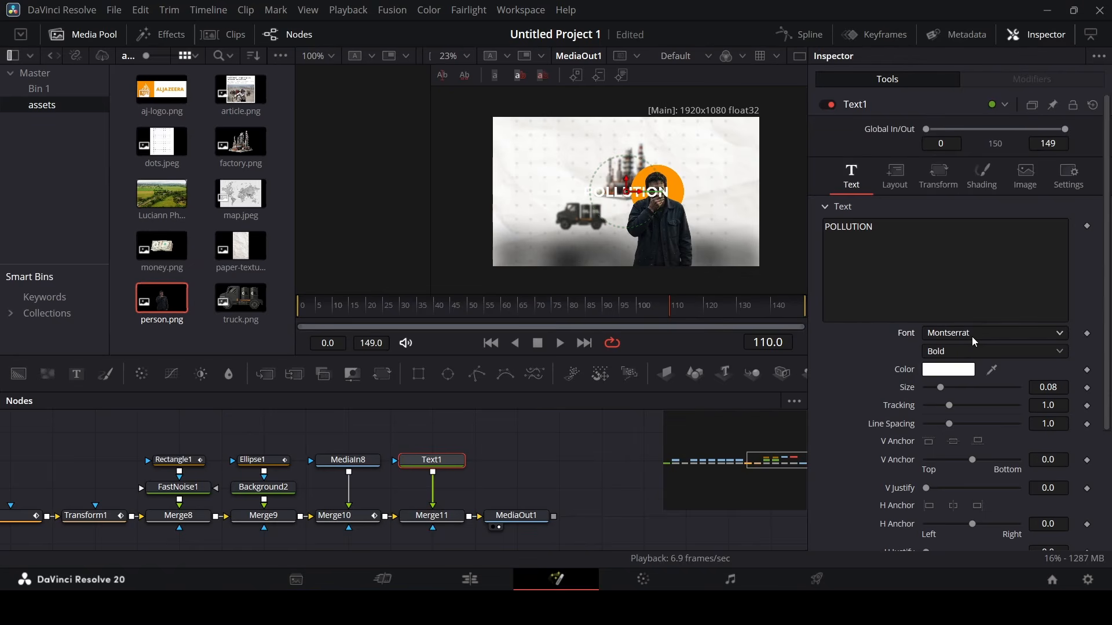
# Color the POLLUTION text dark gray (#383838).
pyautogui.click(938, 370)
pyautogui.click(720, 293)
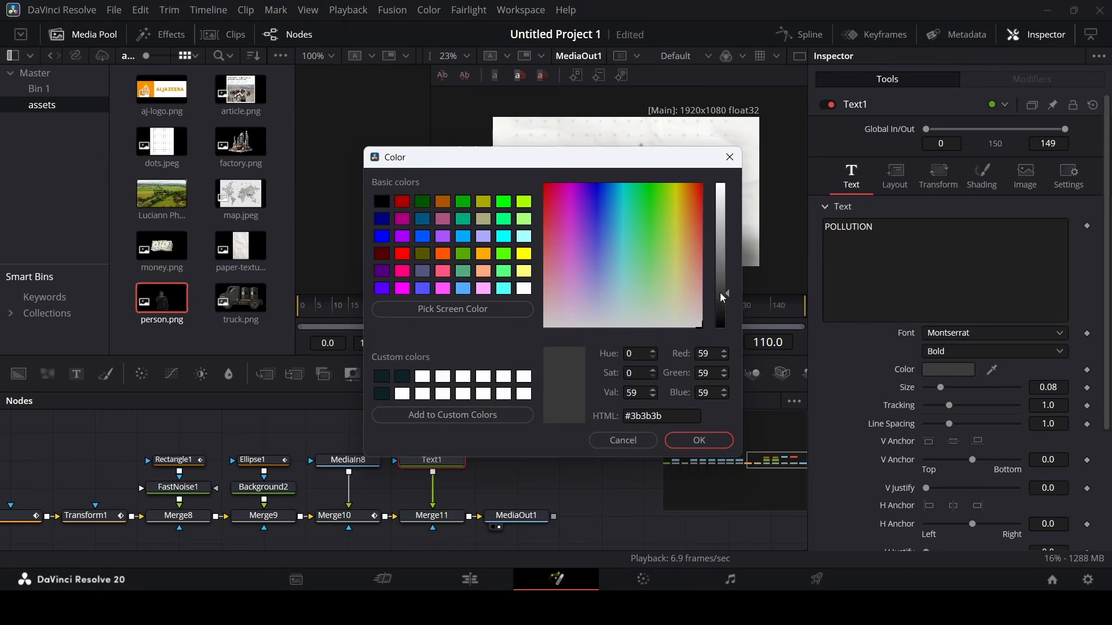
pyautogui.moveTo(720, 293); pyautogui.dragTo(720, 308)
pyautogui.click(699, 440)
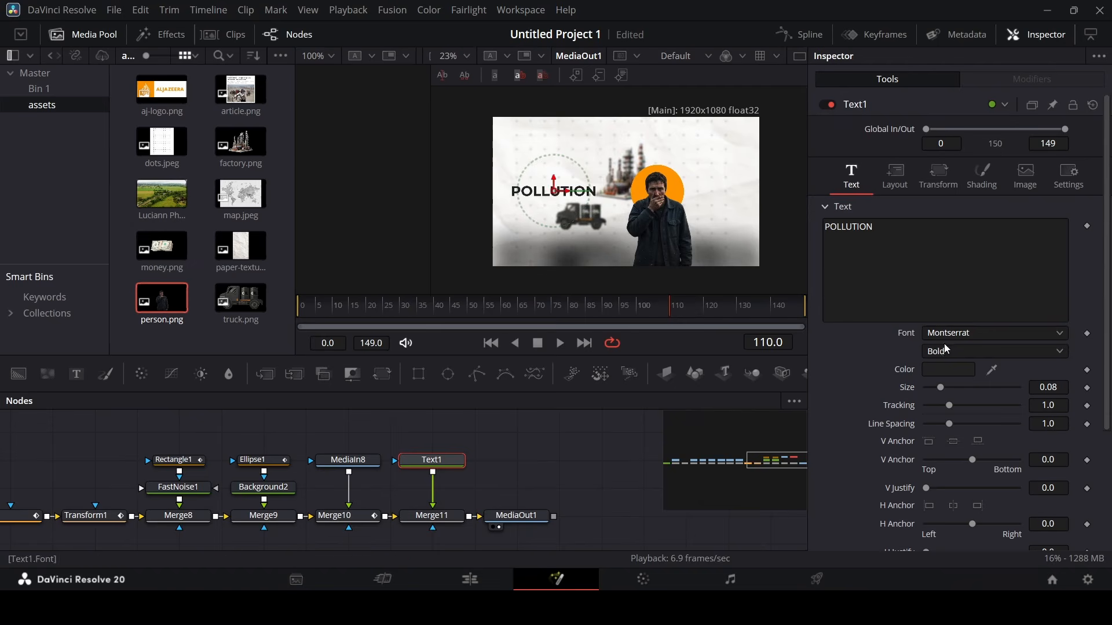
pyautogui.click(941, 371)
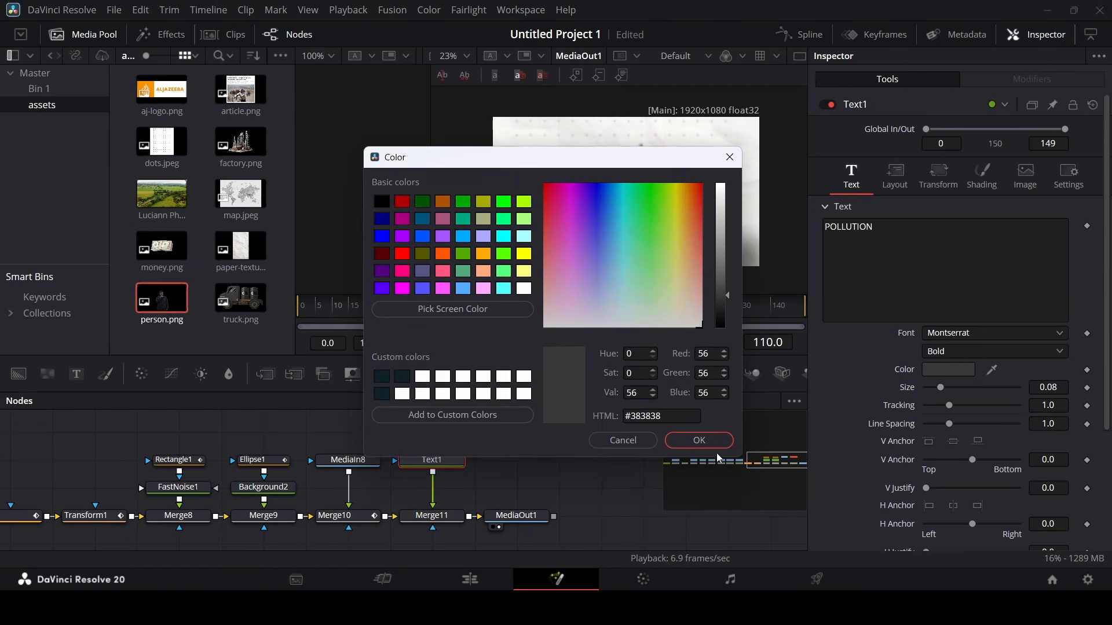
pyautogui.click(702, 441)
# Set the POLLUTION text's Montserrat style to Black.
pyautogui.click(949, 347)
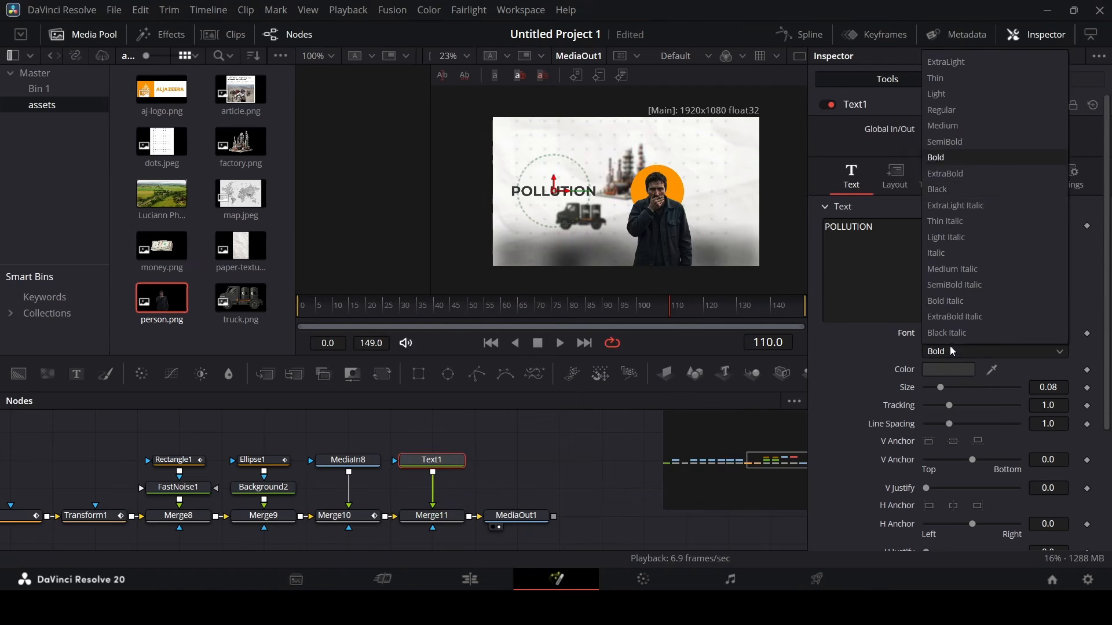
pyautogui.click(950, 188)
pyautogui.click(553, 462)
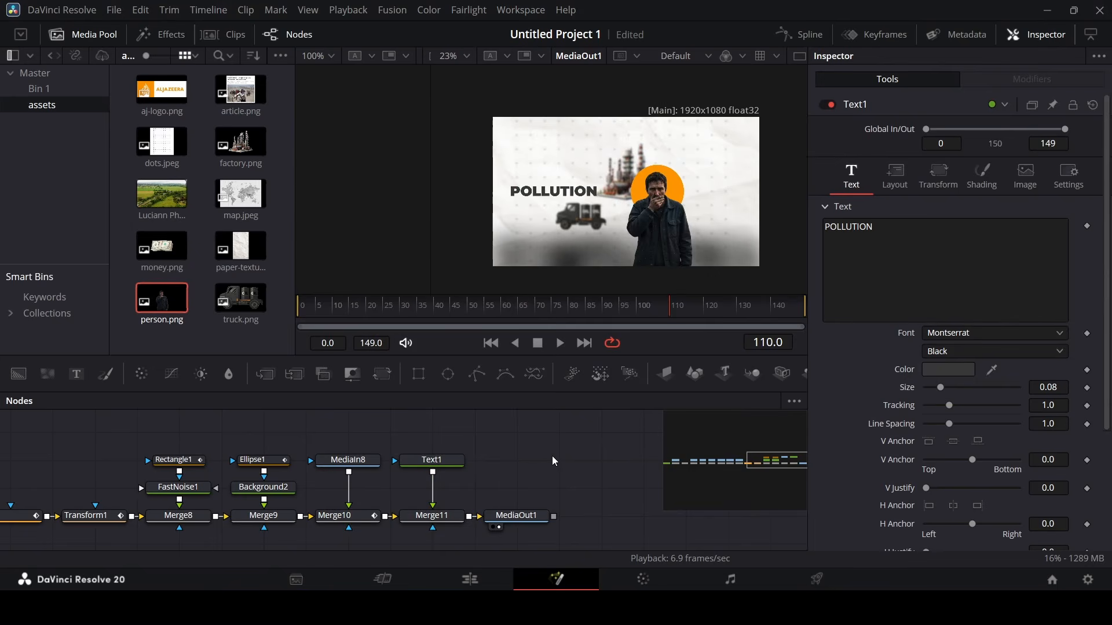
# Keyframe the POLLUTION text's shading Opacity at 0.0 on frame 100.
pyautogui.moveTo(598, 318); pyautogui.dragTo(639, 322)
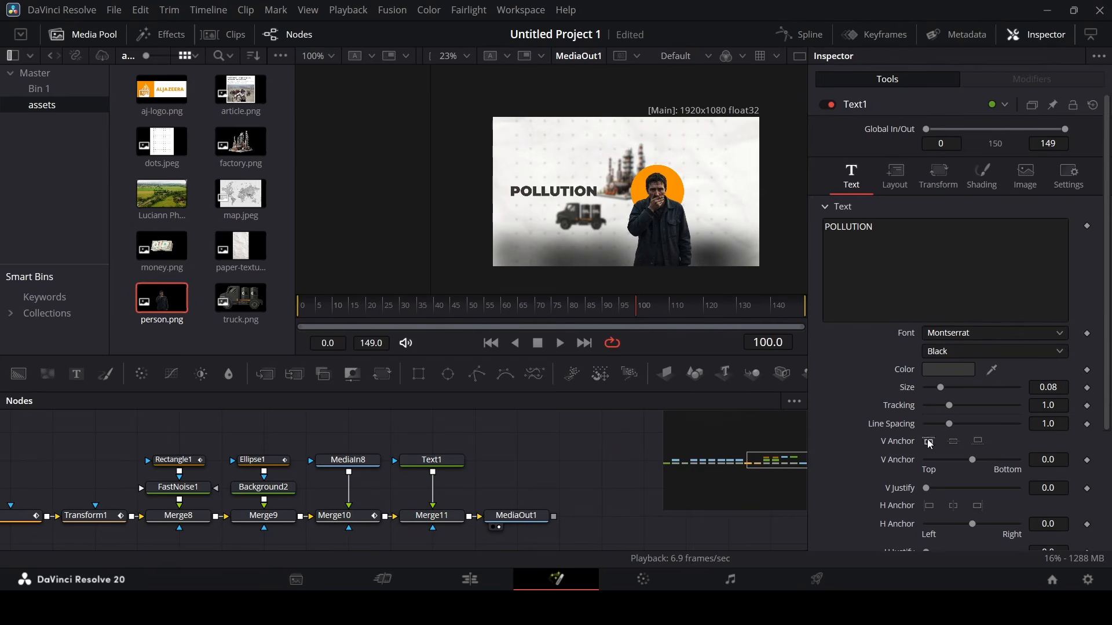
pyautogui.scroll(-3, 916, 395)
pyautogui.scroll(3, 878, 173)
pyautogui.click(968, 187)
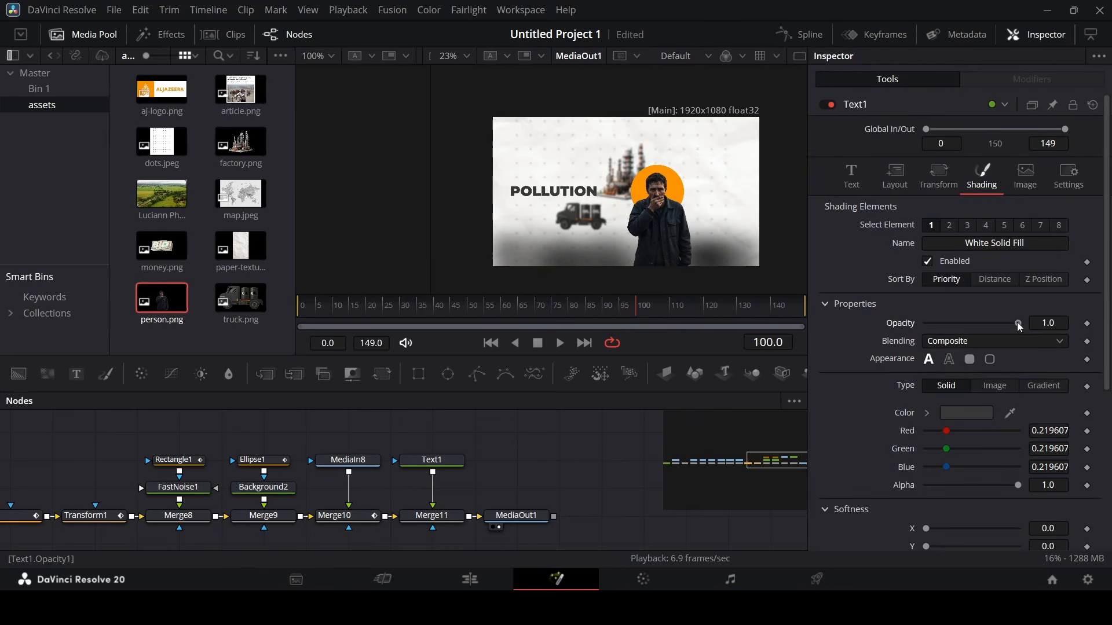
pyautogui.moveTo(1018, 324); pyautogui.dragTo(926, 325)
pyautogui.click(1089, 324)
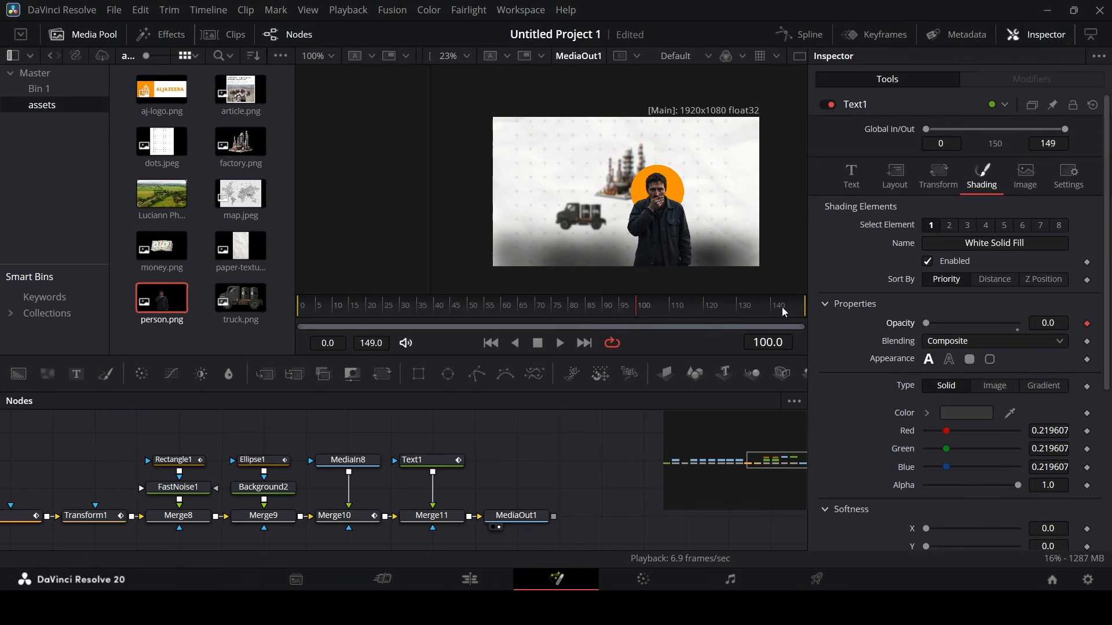
# Raise the POLLUTION text's Opacity to 1.0 on frame 110 and preview the fade-in.
pyautogui.click(669, 305)
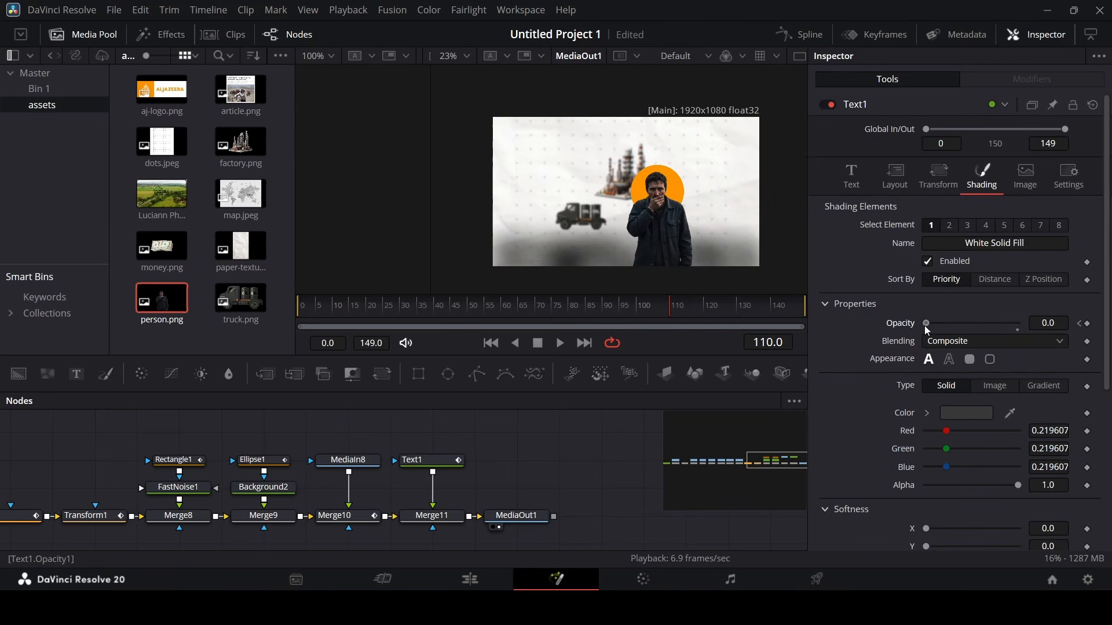
pyautogui.moveTo(925, 324); pyautogui.dragTo(1019, 324)
pyautogui.click(623, 306)
pyautogui.press('space')
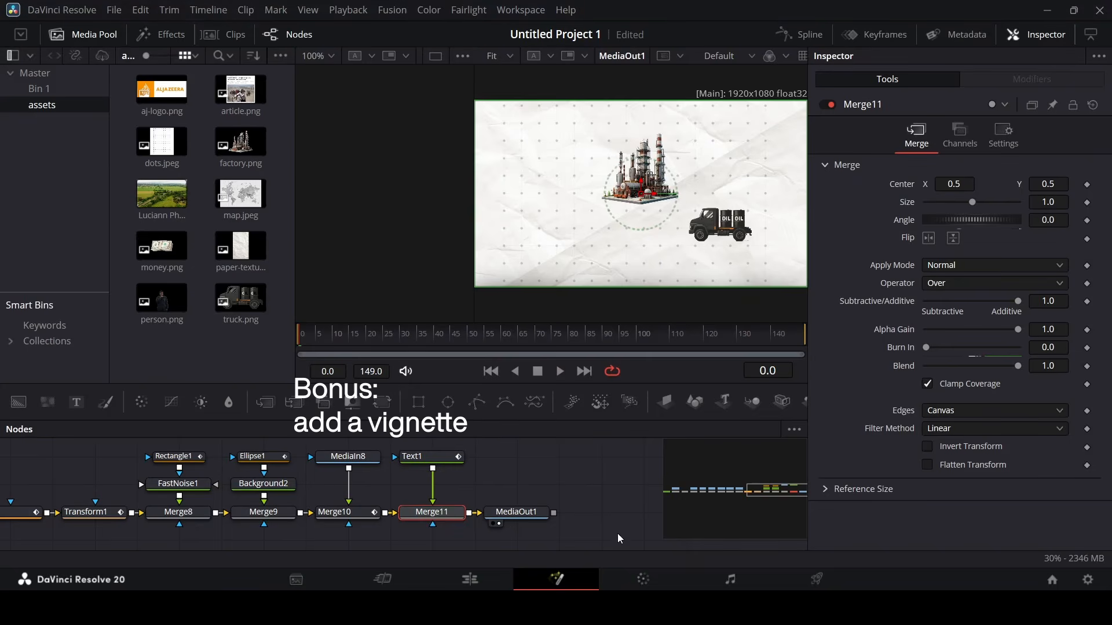
# Insert a Vignette node between Merge11 and MediaOut1 with Size 0.8 and Anamorphism 1.98.
pyautogui.moveTo(517, 512); pyautogui.dragTo(637, 512)
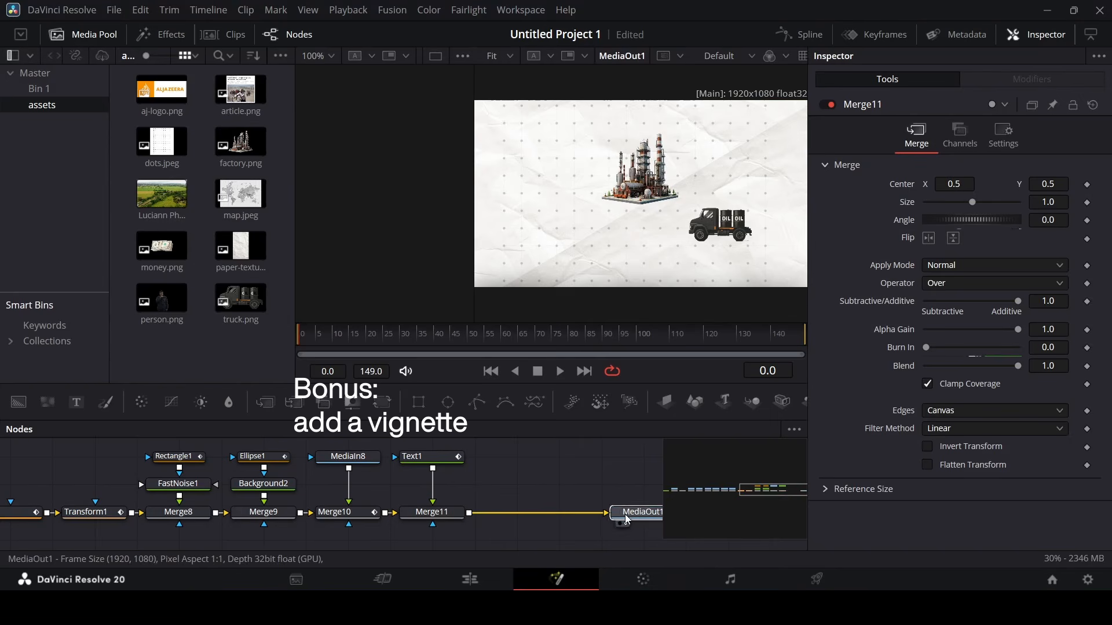
pyautogui.click(452, 512)
pyautogui.hotkey('shift', 'space')
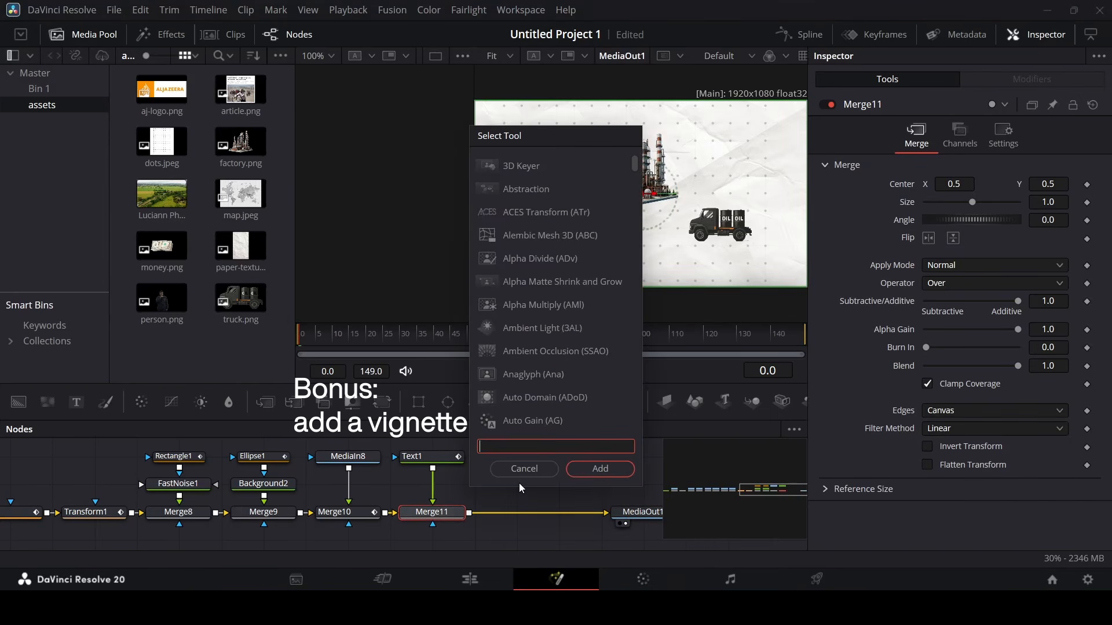
pyautogui.write('vign')
pyautogui.press('Return')
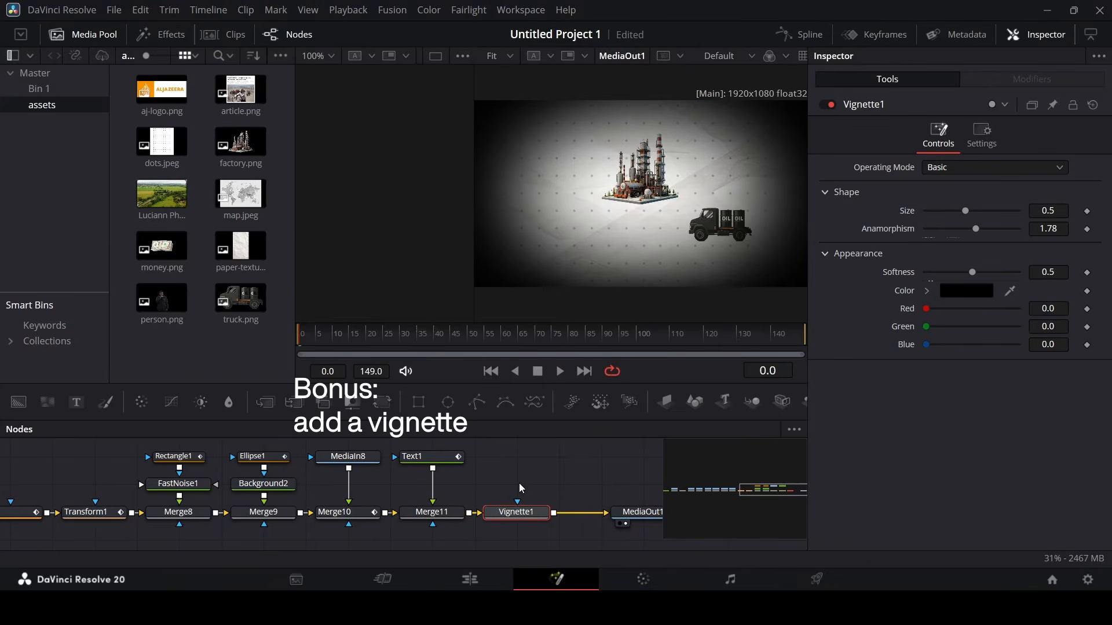
pyautogui.moveTo(977, 212); pyautogui.dragTo(1004, 232)
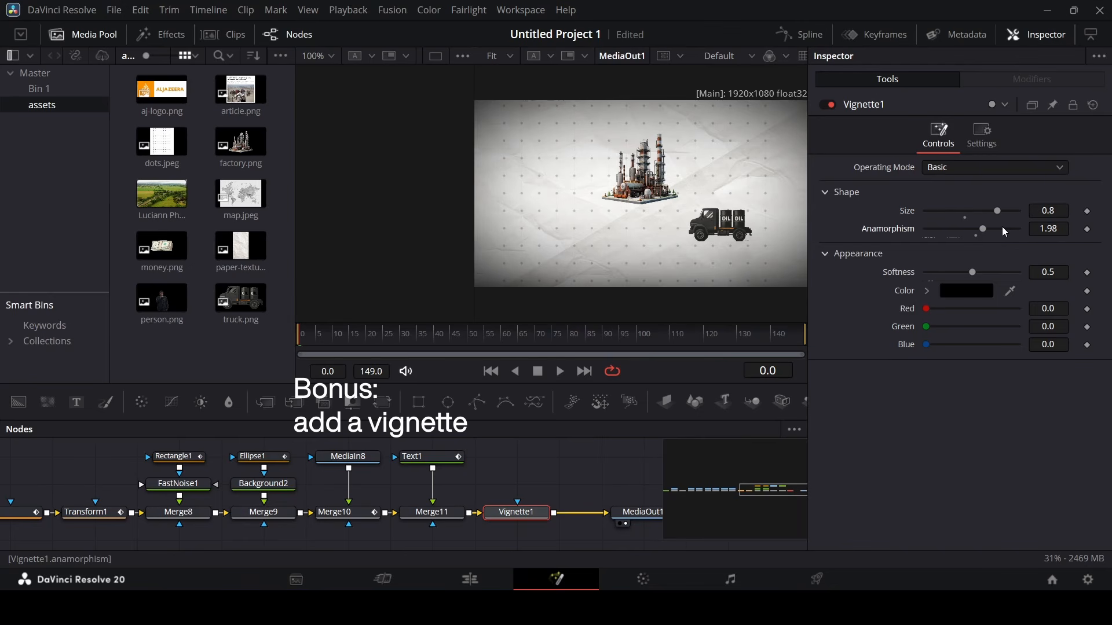
pyautogui.click(623, 461)
# On the Edit page, keyframe the Fusion Composition clip's Crop Top and Crop Bottom at 0 on its first frame, 00:05:22:25.
pyautogui.click(488, 578)
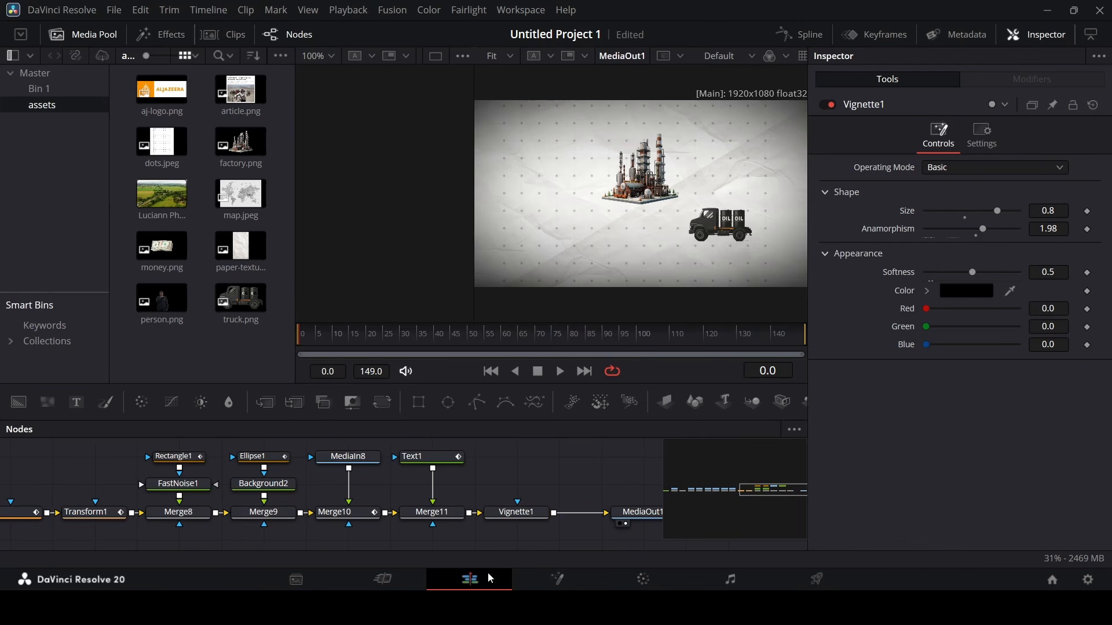
pyautogui.scroll(5, 793, 453)
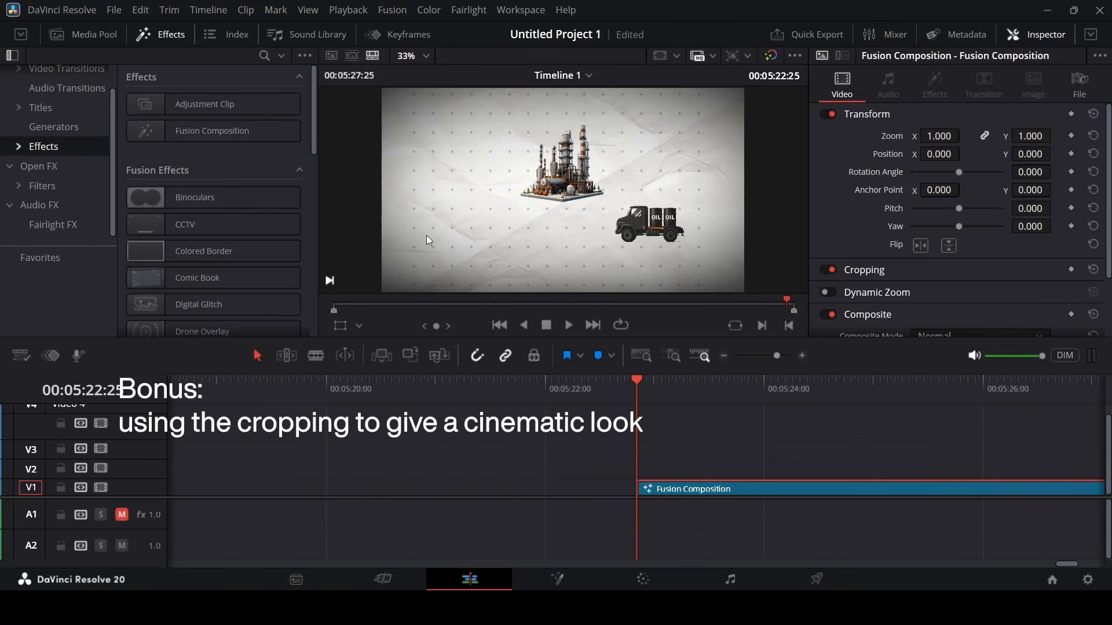
pyautogui.click(409, 35)
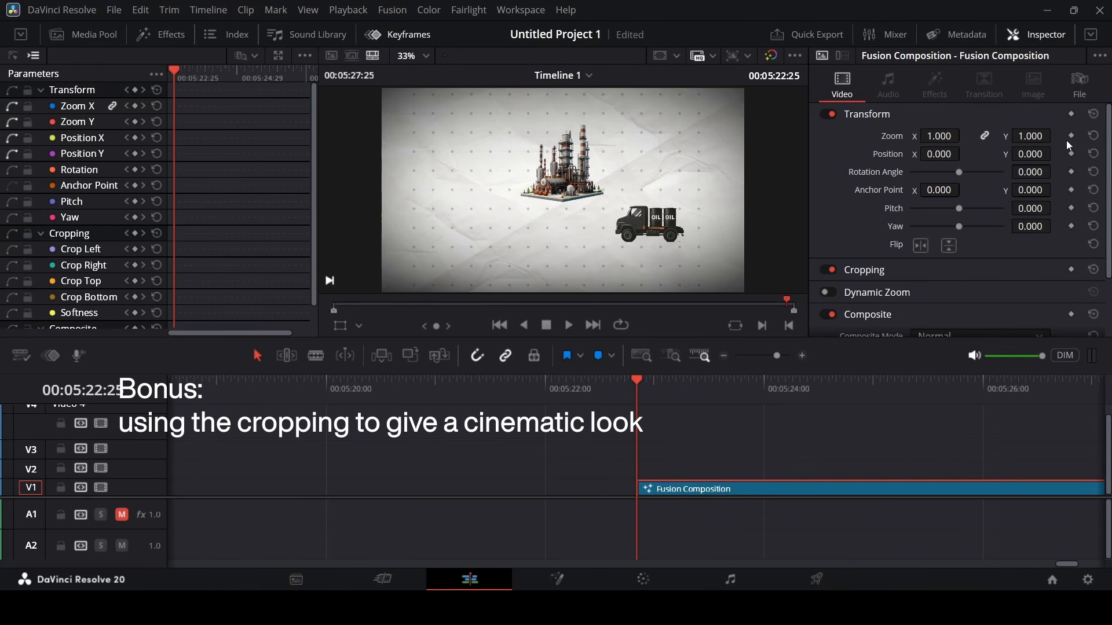
pyautogui.scroll(-1, 941, 235)
pyautogui.click(877, 228)
pyautogui.scroll(-1, 875, 228)
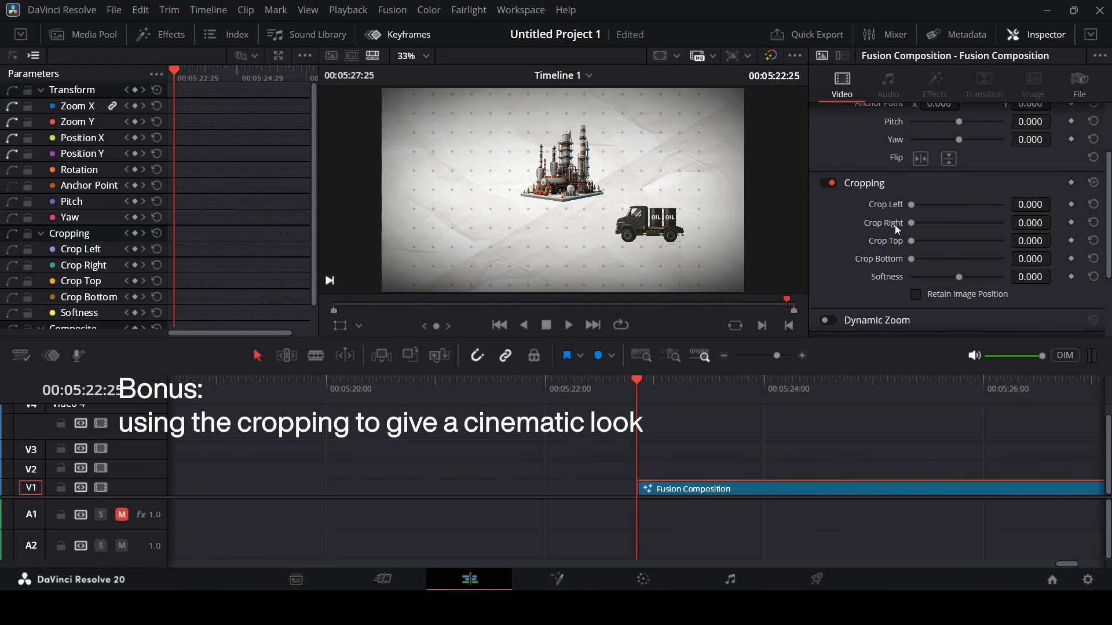
pyautogui.click(1072, 241)
pyautogui.click(1072, 258)
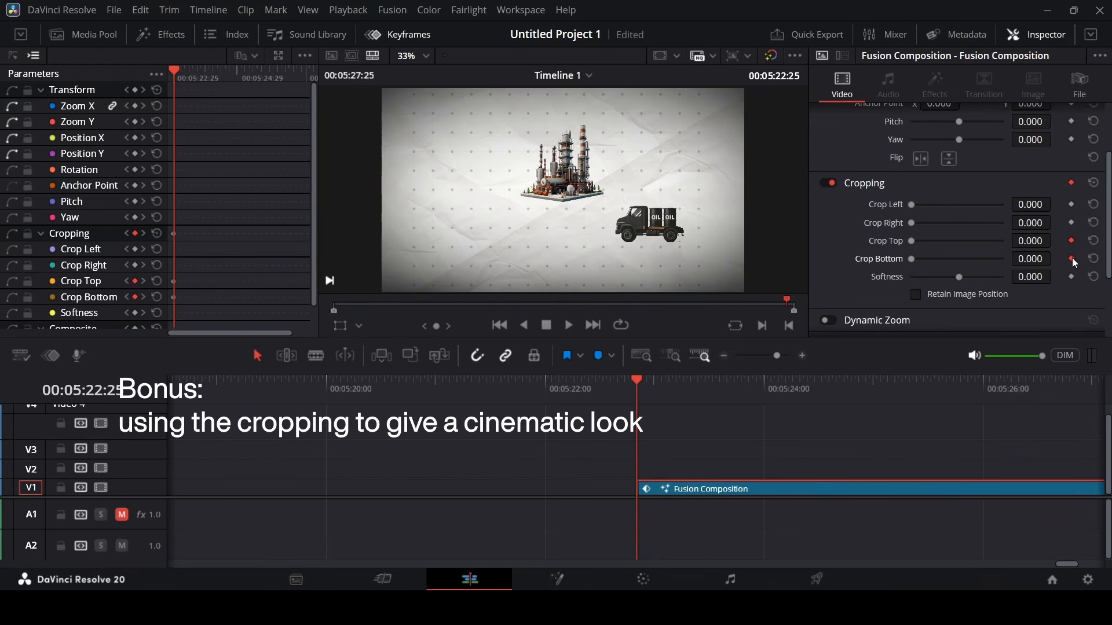
# Keyframe the clip's Crop Top and Crop Bottom at 30 at 00:05:23:00, five frames in.
pyautogui.press('Right')
pyautogui.press('Right')
pyautogui.press('Right')
pyautogui.press('Right')
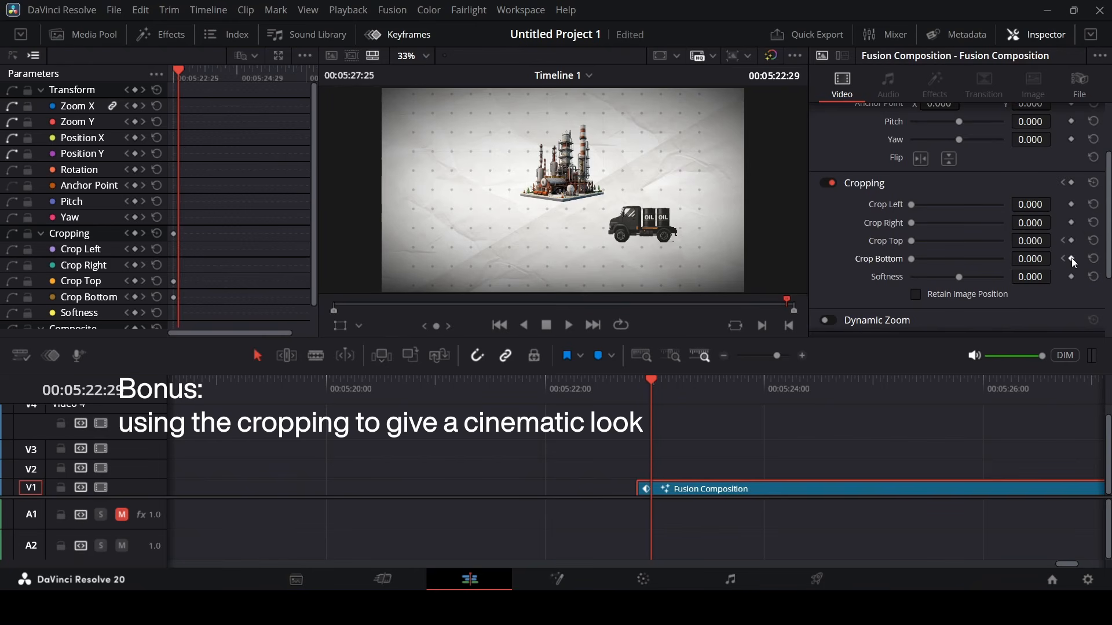
pyautogui.press('Right')
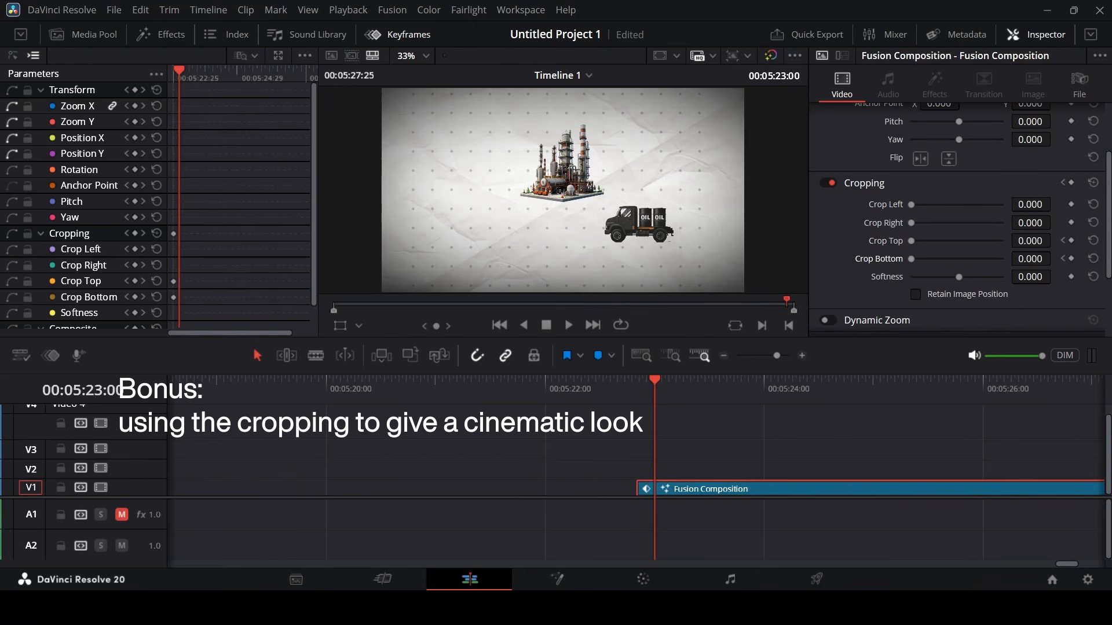
pyautogui.moveTo(1024, 241); pyautogui.dragTo(1054, 241)
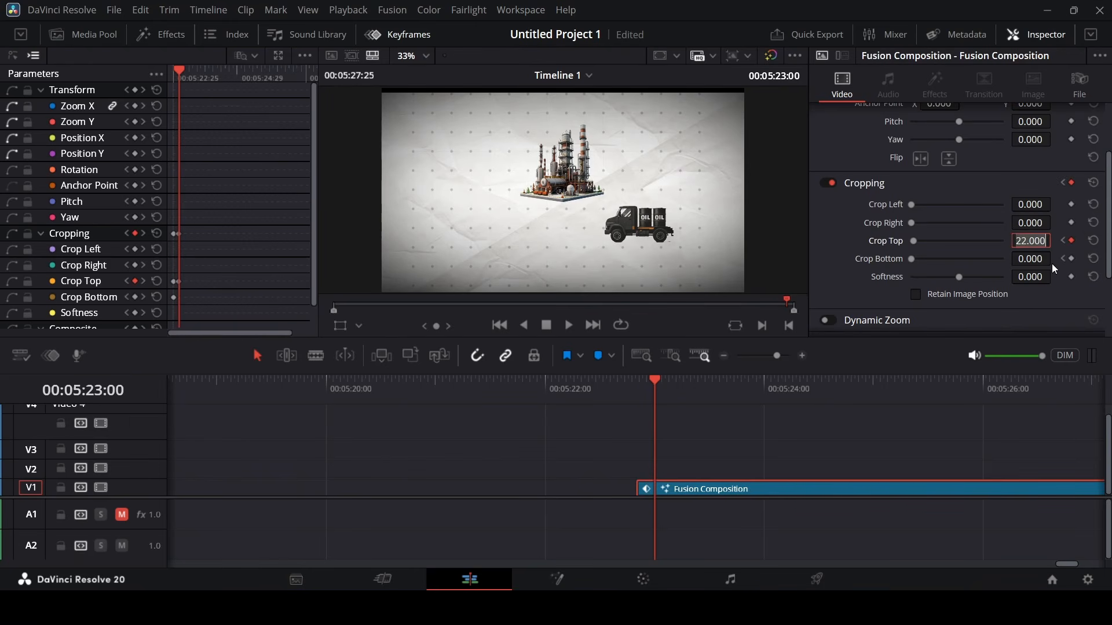
pyautogui.write('30')
pyautogui.click(1032, 259)
pyautogui.write('30')
# Try Crop Top values of 50 and 60, and settle on 80 for both Crop Top and Crop Bottom.
pyautogui.click(1032, 244)
pyautogui.write('50')
pyautogui.press('Return')
pyautogui.write('60')
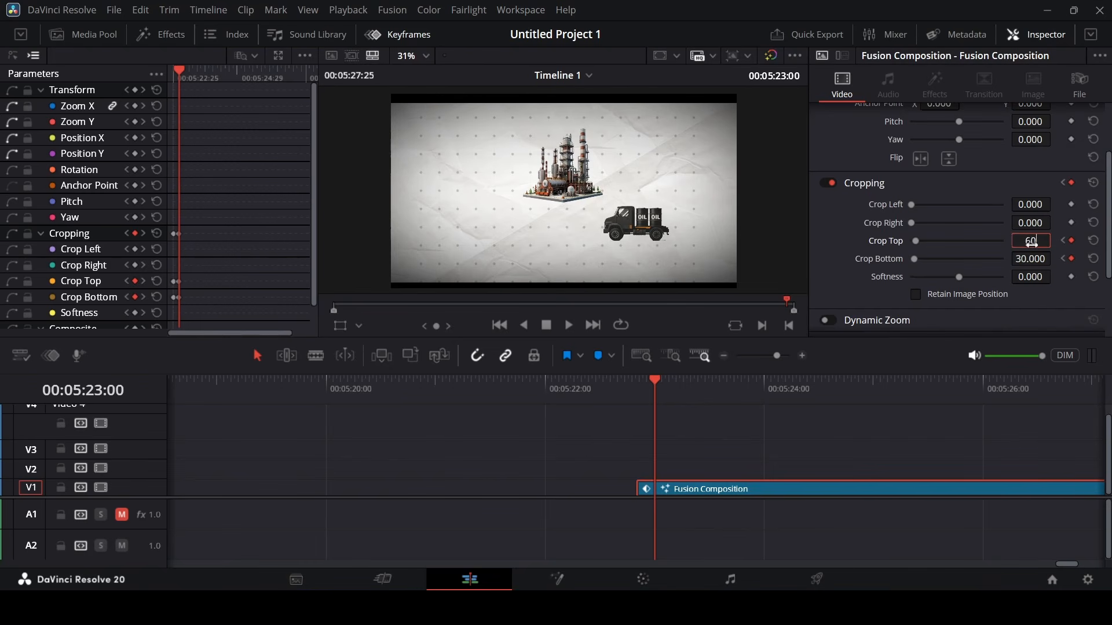
pyautogui.press('Return')
pyautogui.write('80')
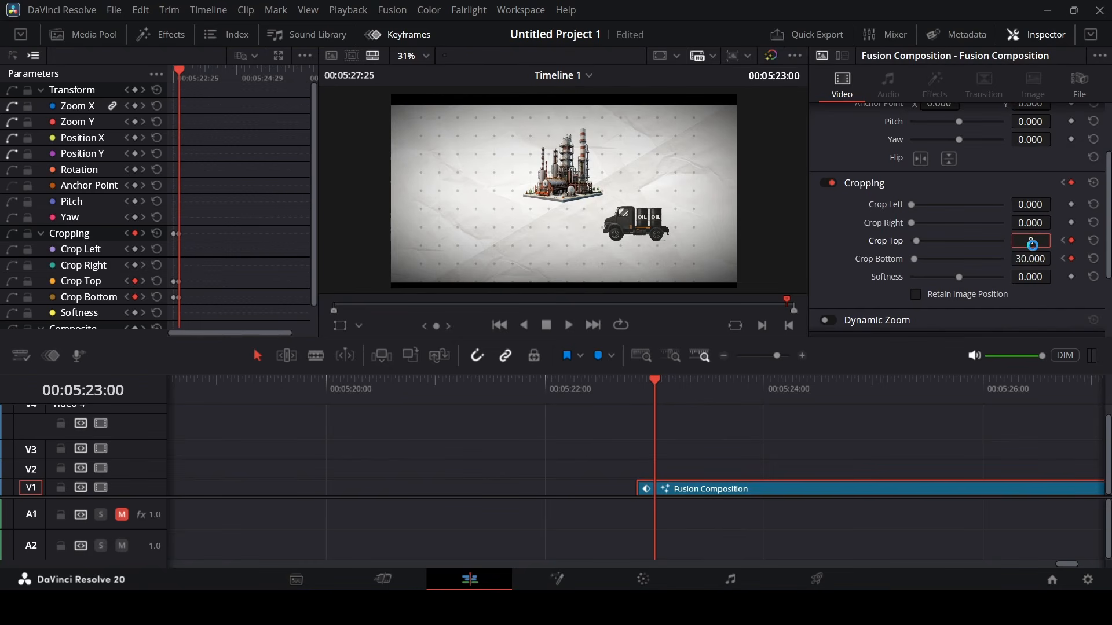
pyautogui.press('Return')
pyautogui.click(1031, 260)
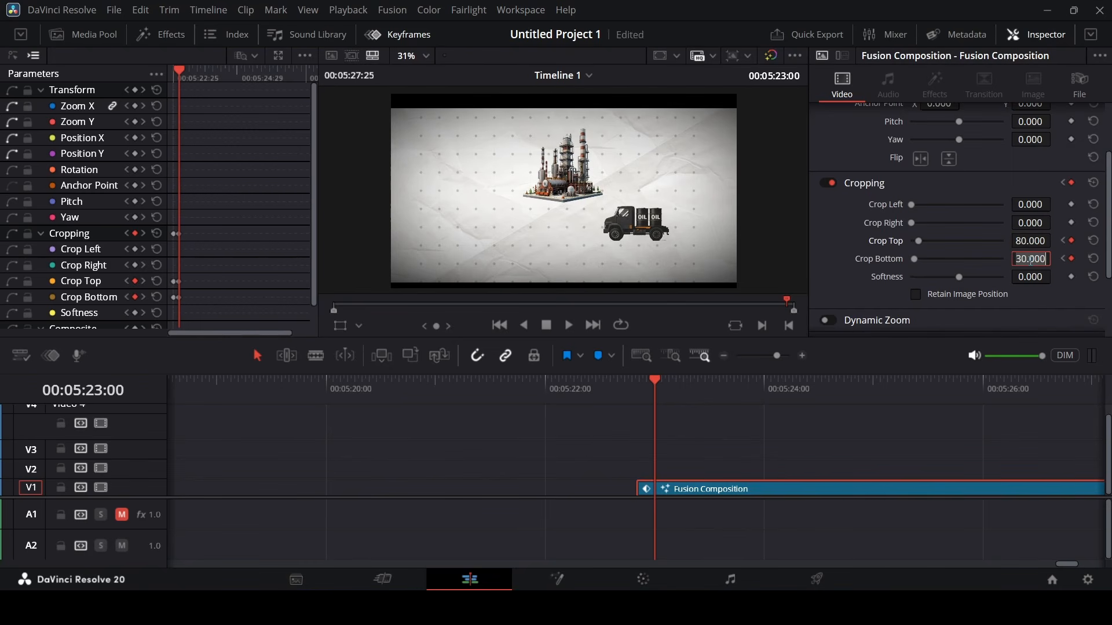
pyautogui.write('80')
pyautogui.press('Return')
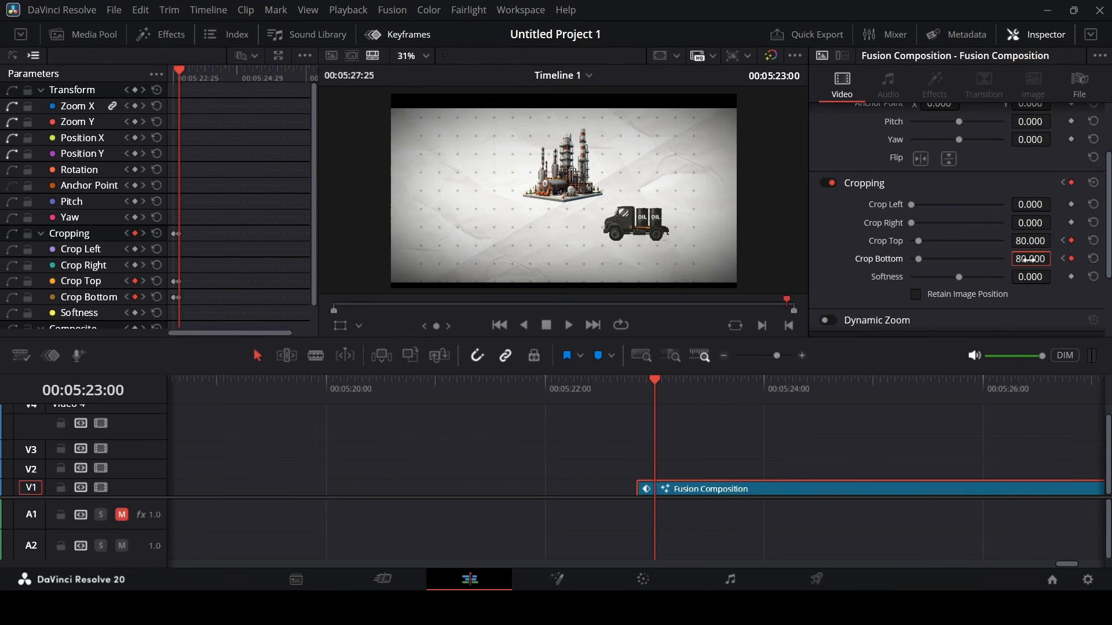
# Play the Fusion Composition clip from its start to preview the animation.
pyautogui.moveTo(625, 386); pyautogui.dragTo(639, 389)
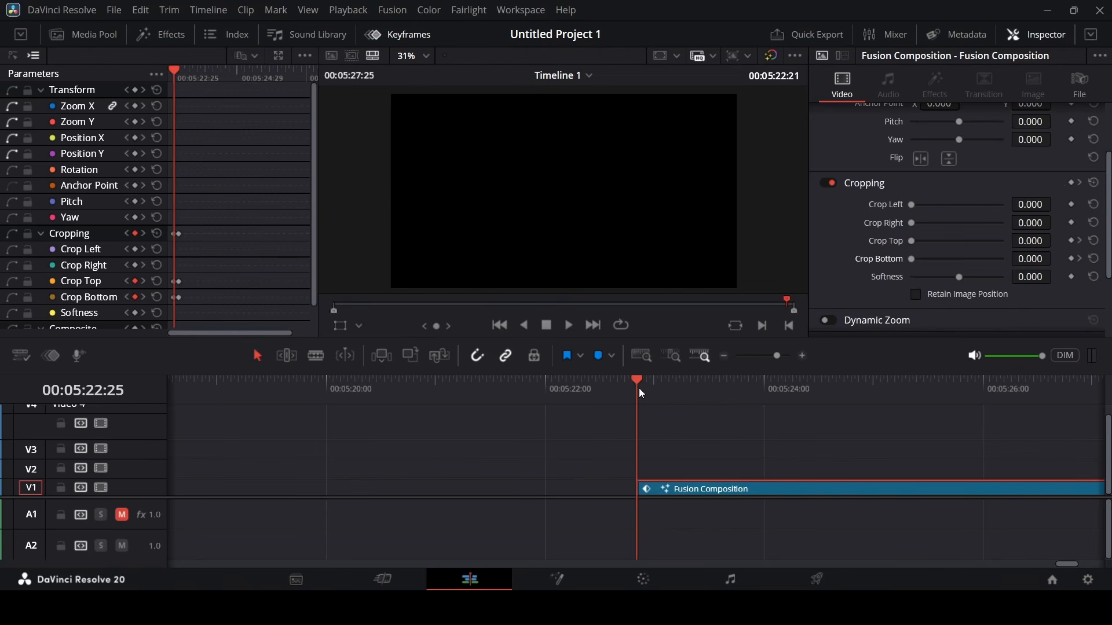
pyautogui.press('space')
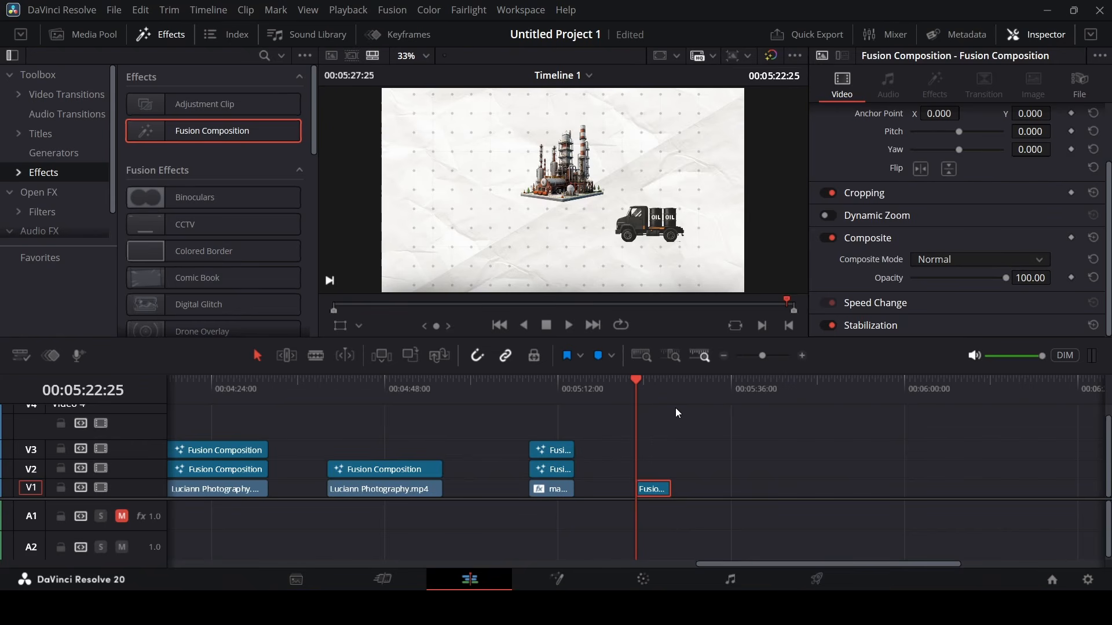
pyautogui.press('space')
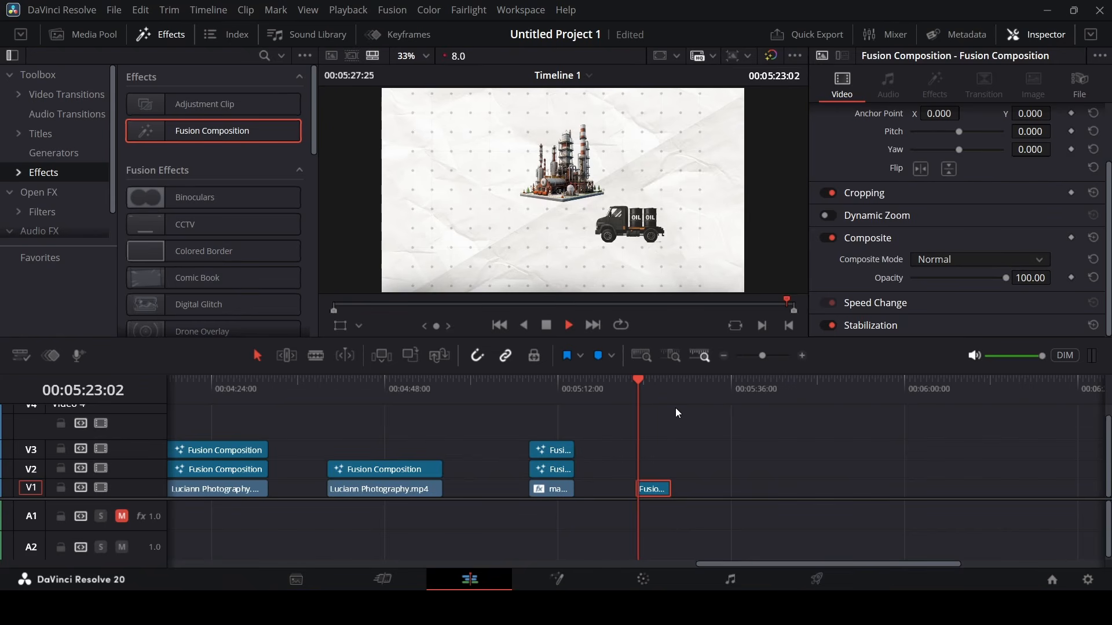
pyautogui.press('space')
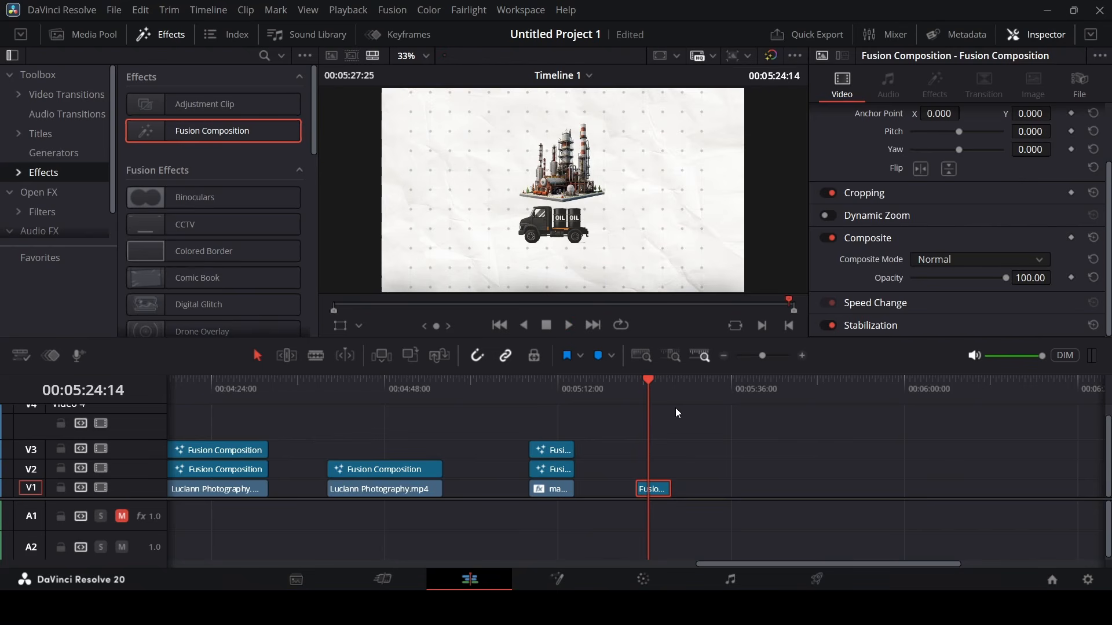